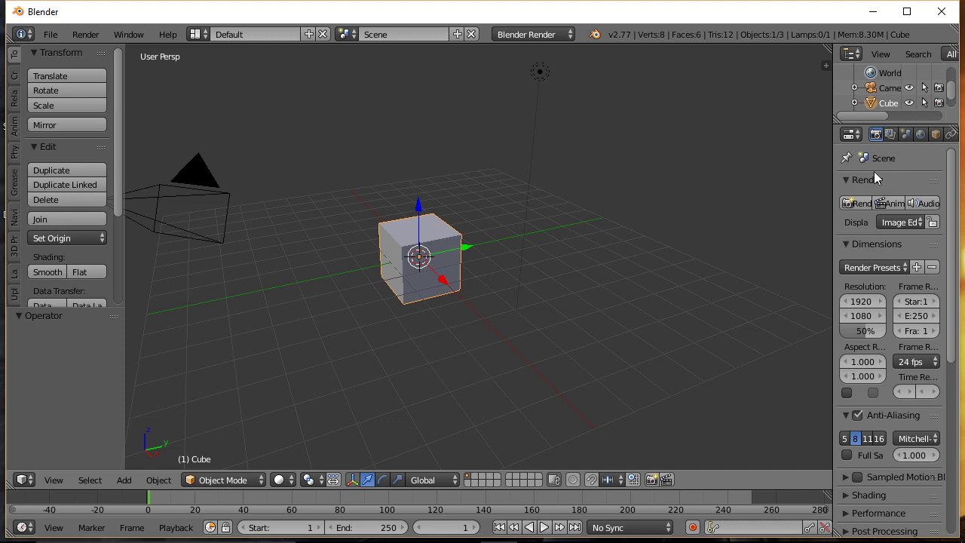
Check in the user preferences' add-on list that the Rigging: Rigify add-on is enabled.
left_click(654, 134)
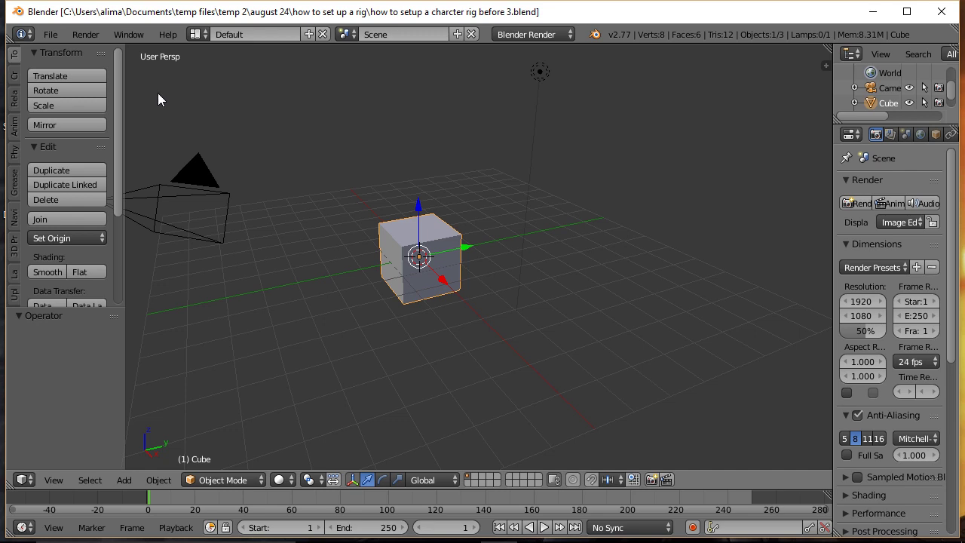
left_click(50, 35)
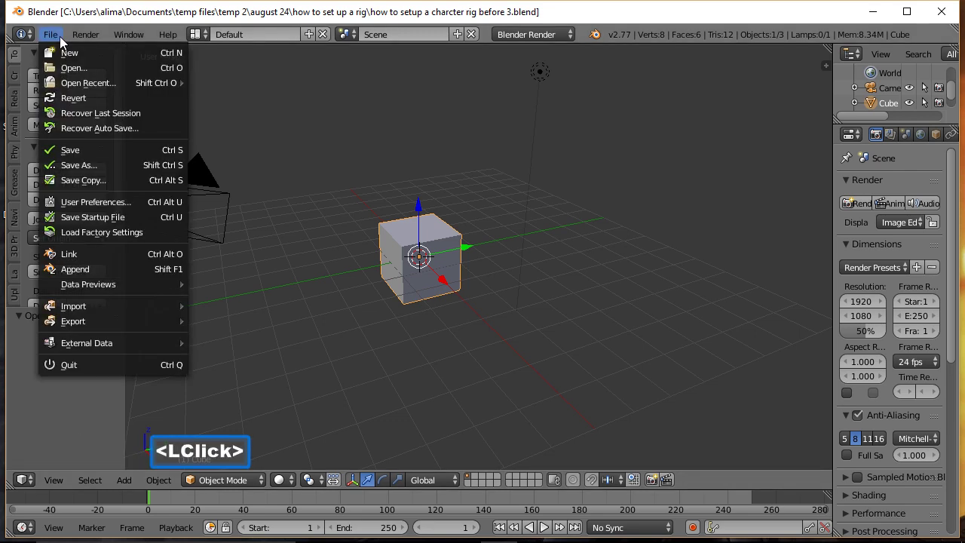
left_click(105, 202)
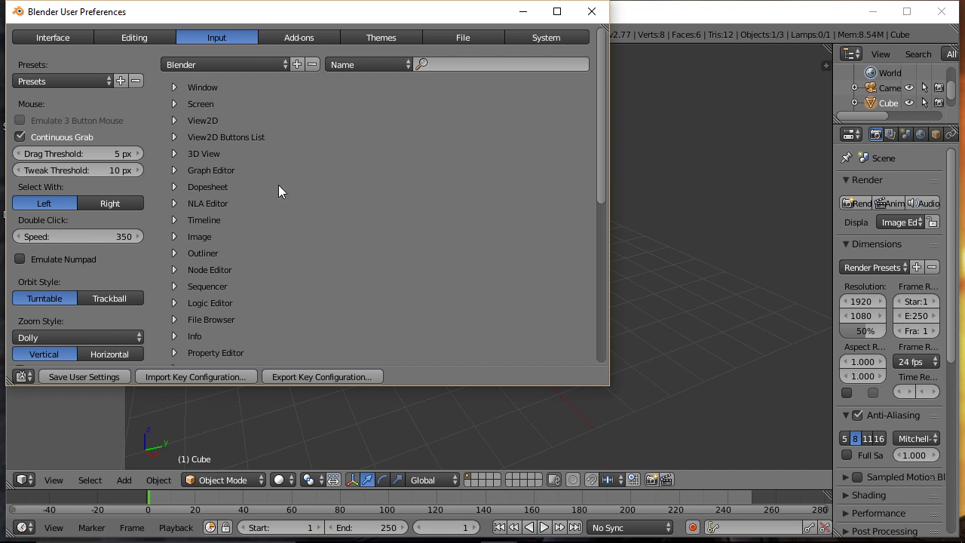
left_click(323, 38)
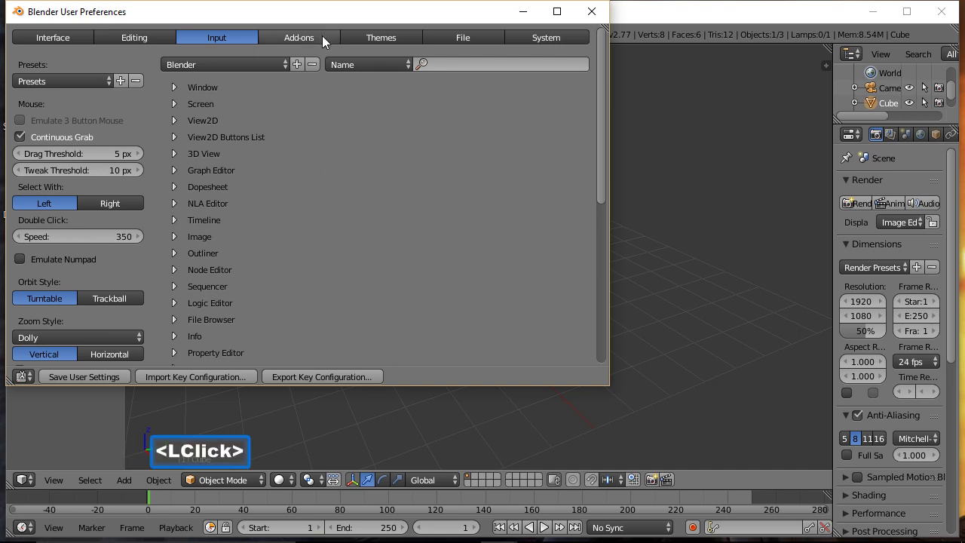
left_click(322, 38)
left_click_drag(603, 57, 588, 327)
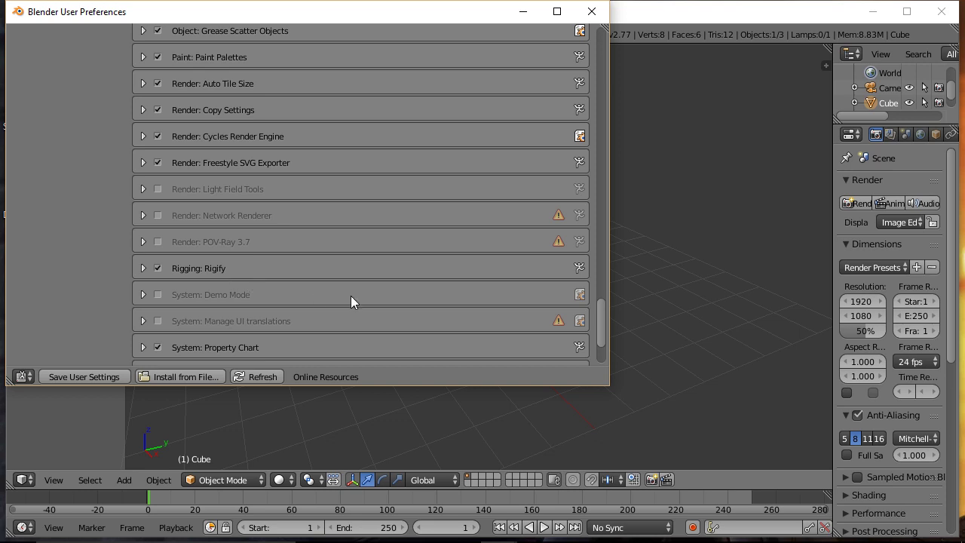
left_click(593, 12)
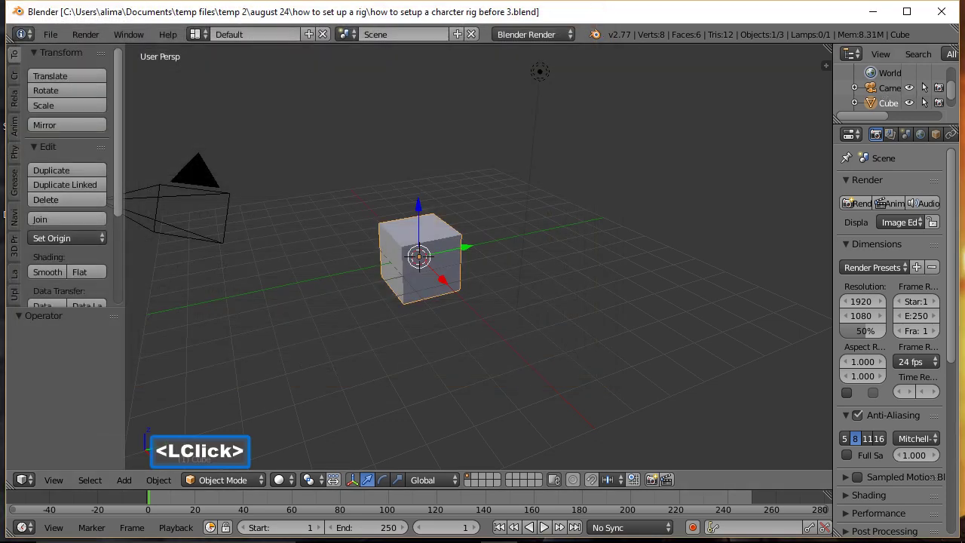
left_click(602, 99)
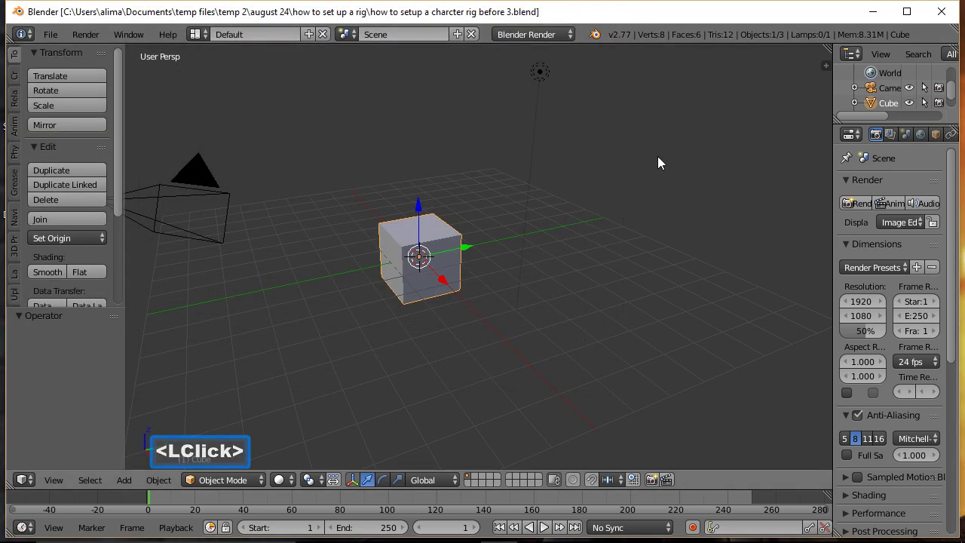
Check in the user preferences that the 3D View: 3D Navigation add-on is enabled.
left_click(51, 34)
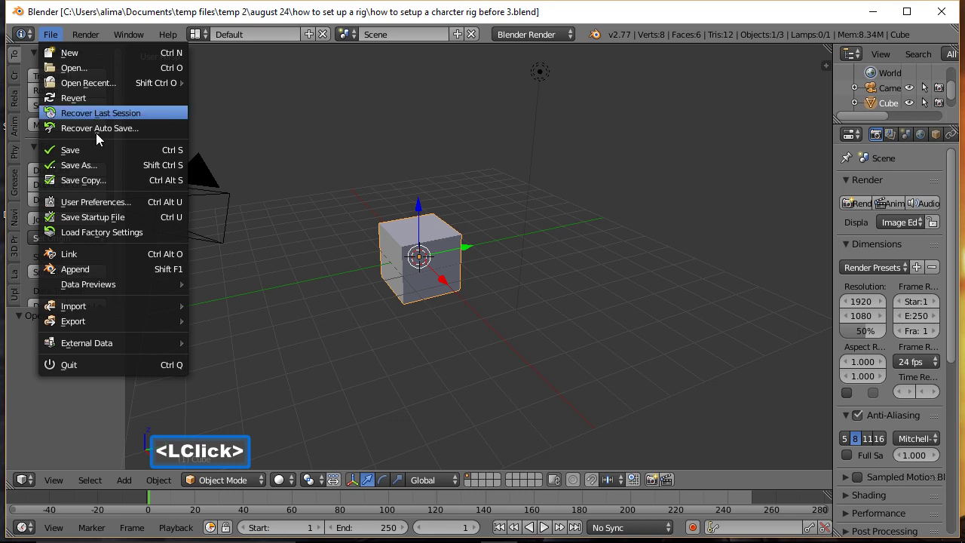
left_click(104, 201)
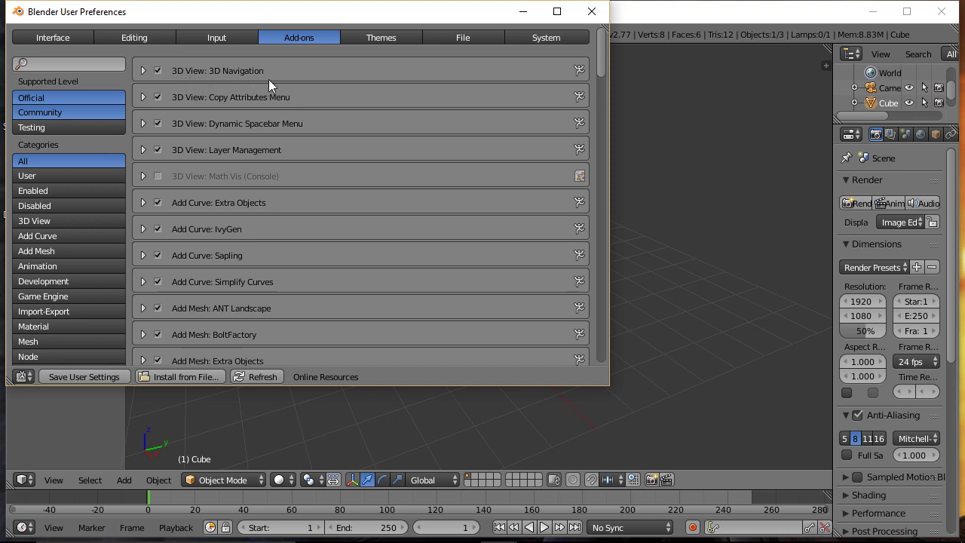
left_click(591, 11)
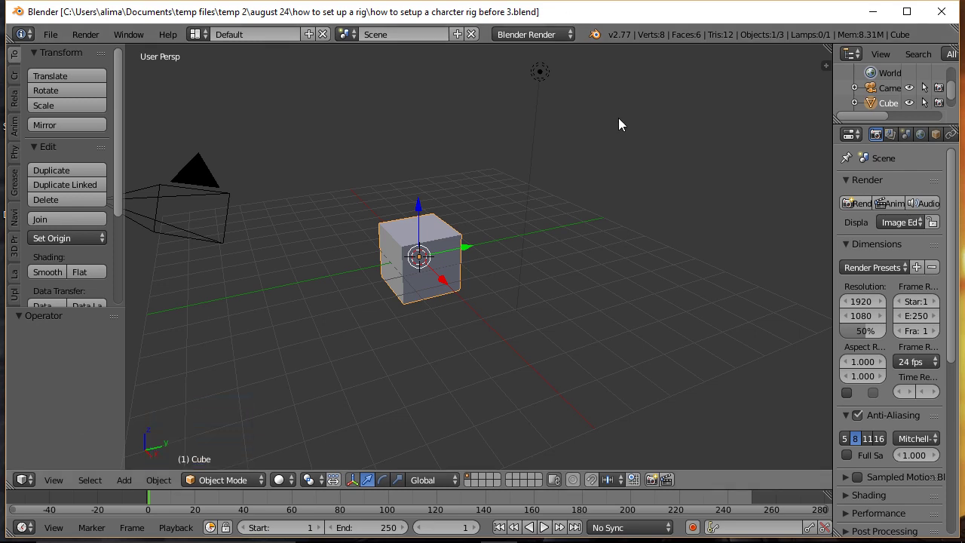
View the cube from the front, back, left, right, top and bottom with the 3D Navigation tools.
left_click(15, 218)
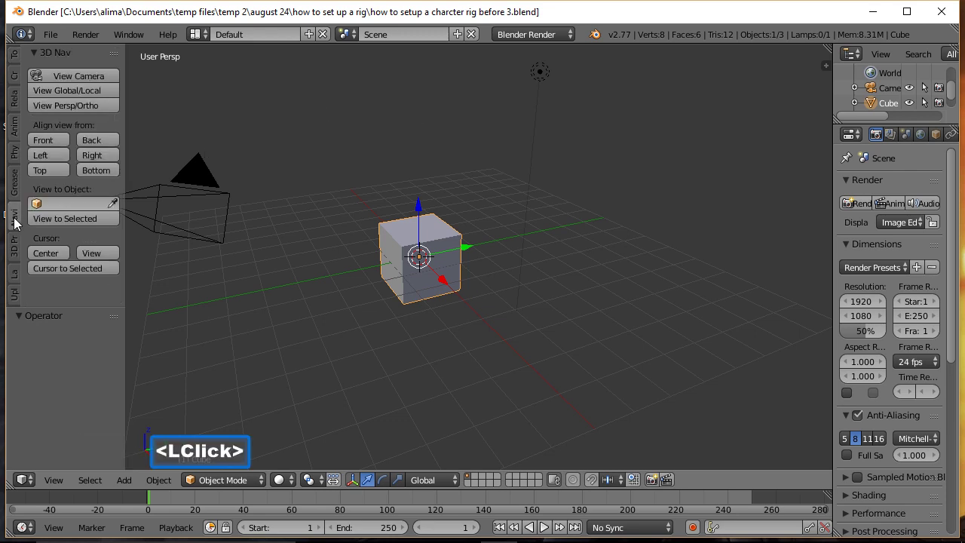
left_click(56, 142)
left_click(96, 139)
left_click(57, 156)
left_click(105, 154)
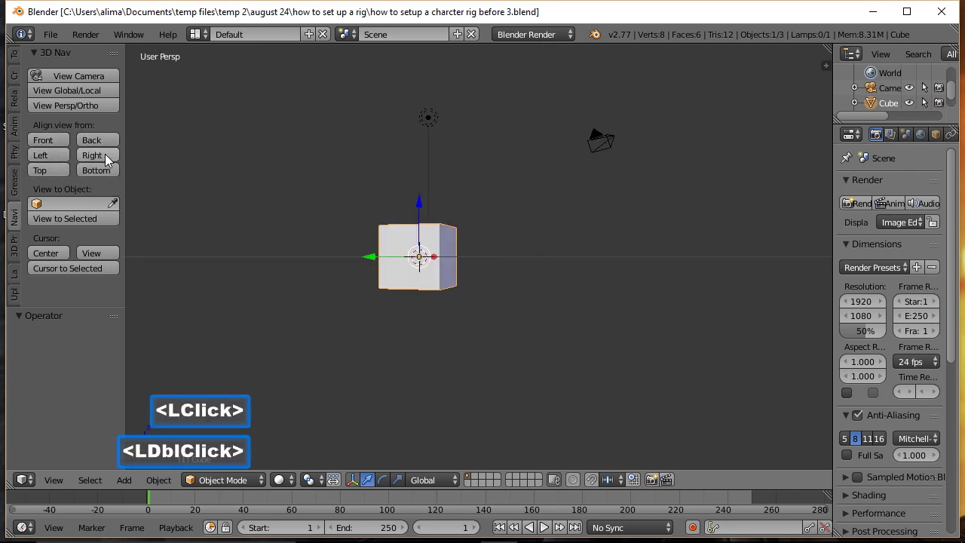
left_click(53, 170)
left_click(101, 171)
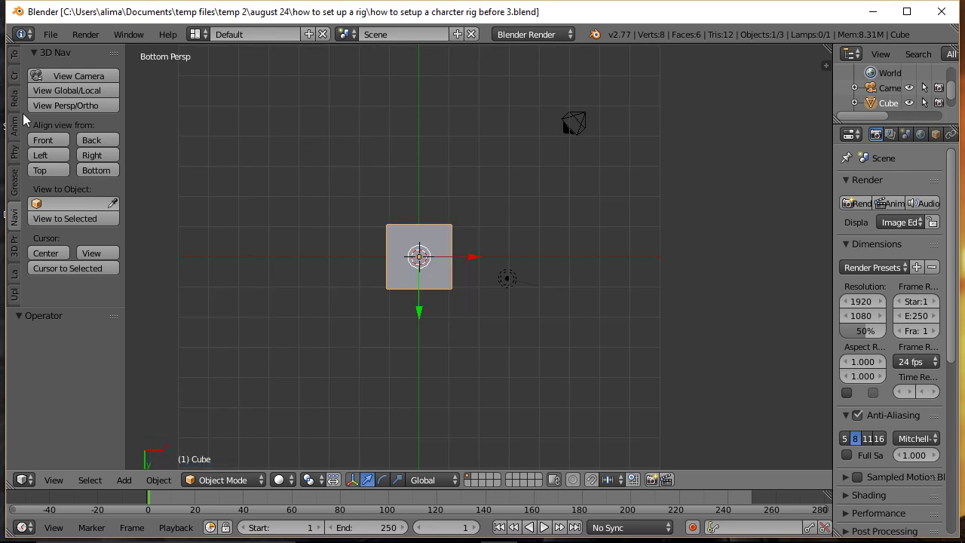
left_click(56, 137)
middle_click_drag(662, 224, 626, 277)
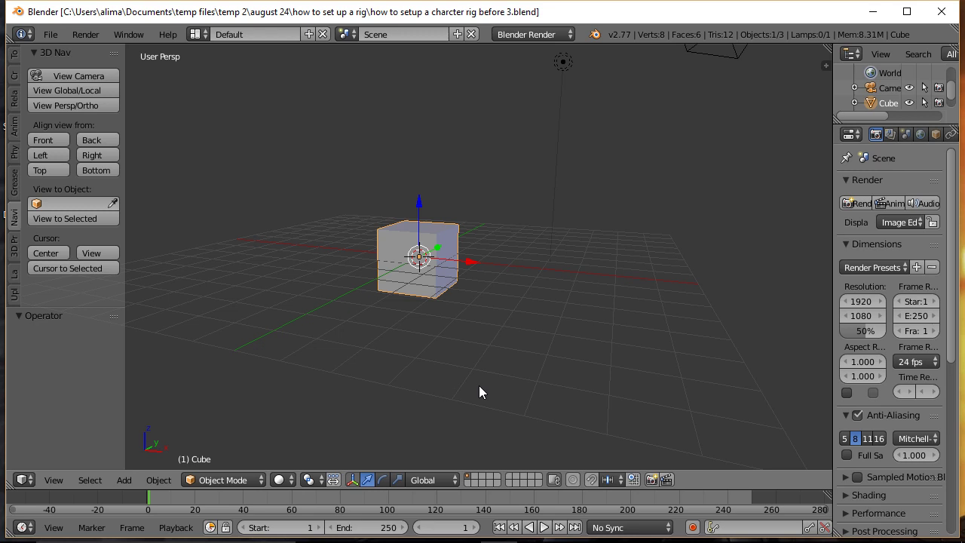
Switch the cube to Edit Mode and back to Object Mode.
left_click(256, 480)
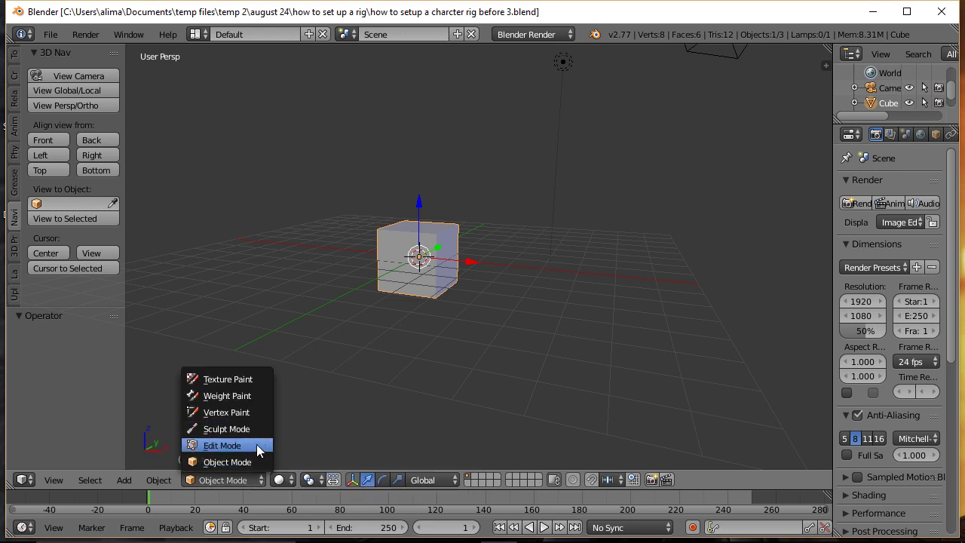
left_click(257, 445)
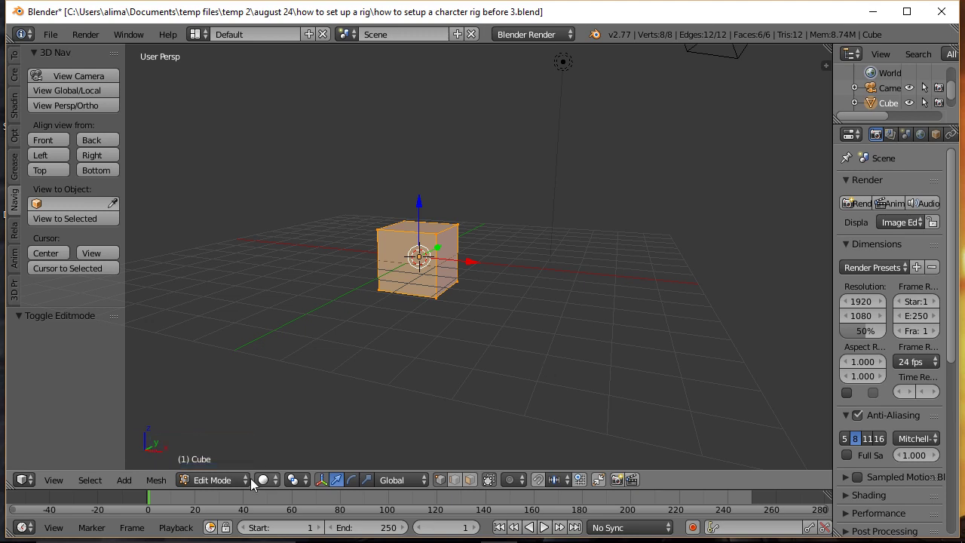
left_click(248, 480)
left_click(226, 462)
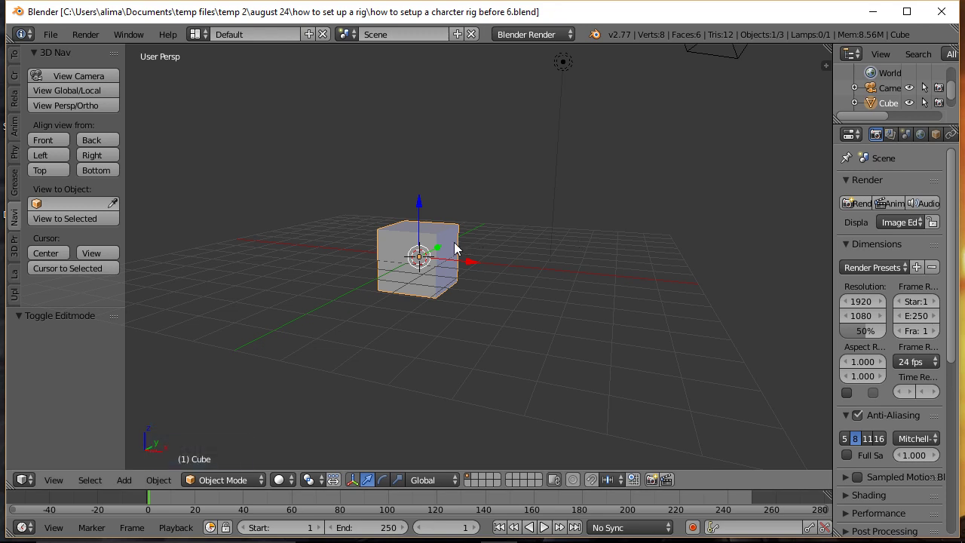
Delete the default cube and add a Human (Meta-Rig) armature in its place.
key("x")
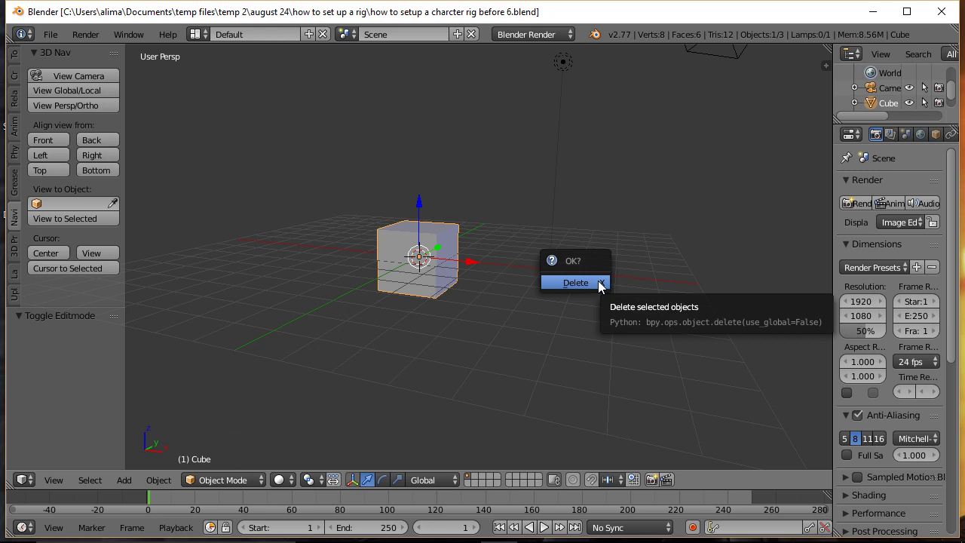
left_click(600, 283)
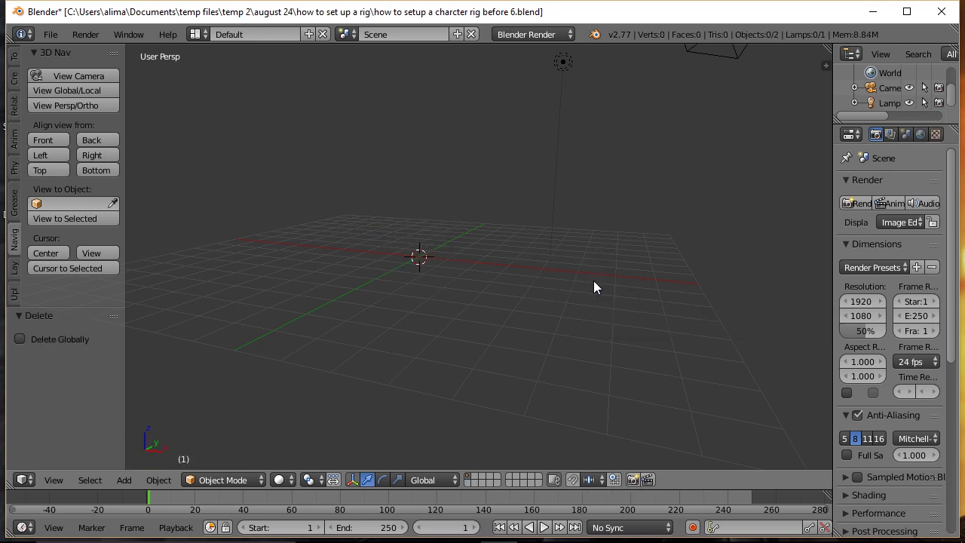
key("shift+a")
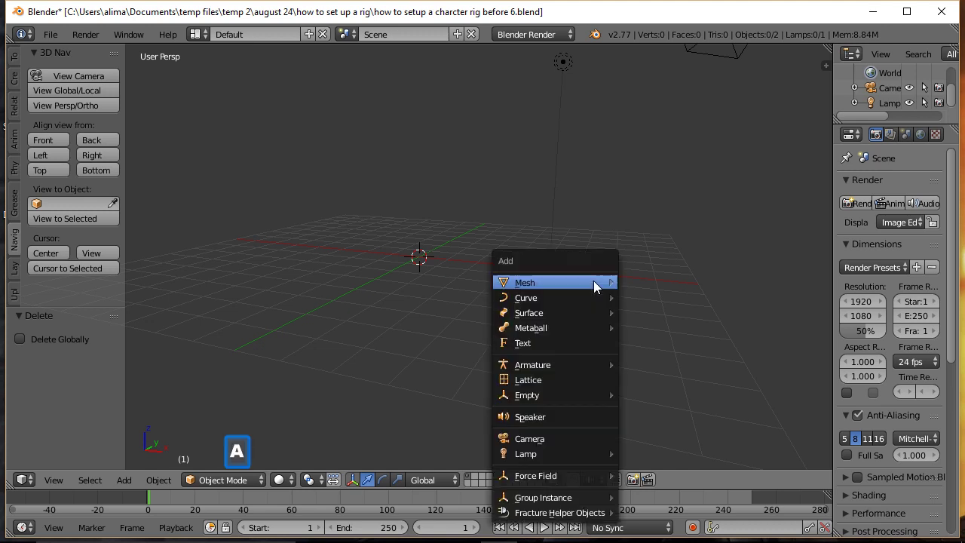
mouse_move(594, 282)
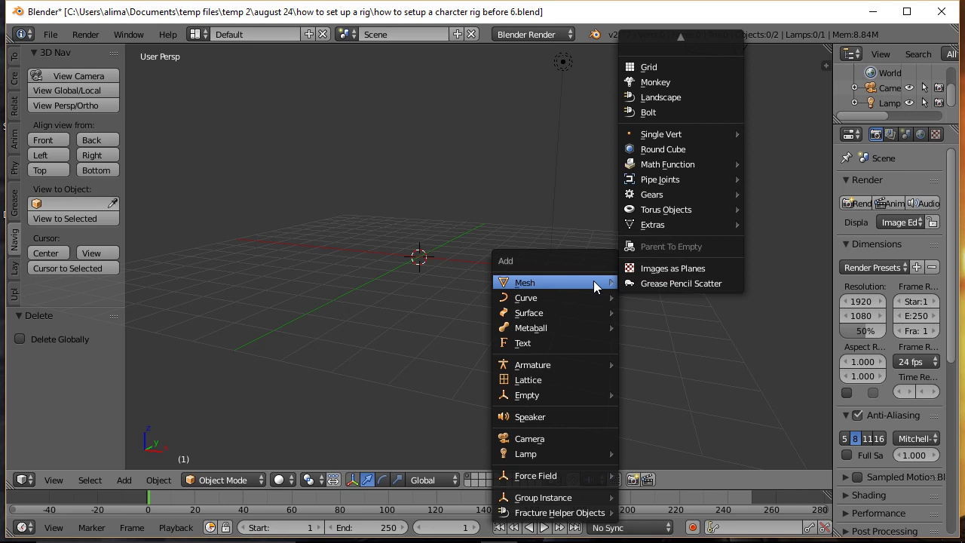
mouse_move(567, 363)
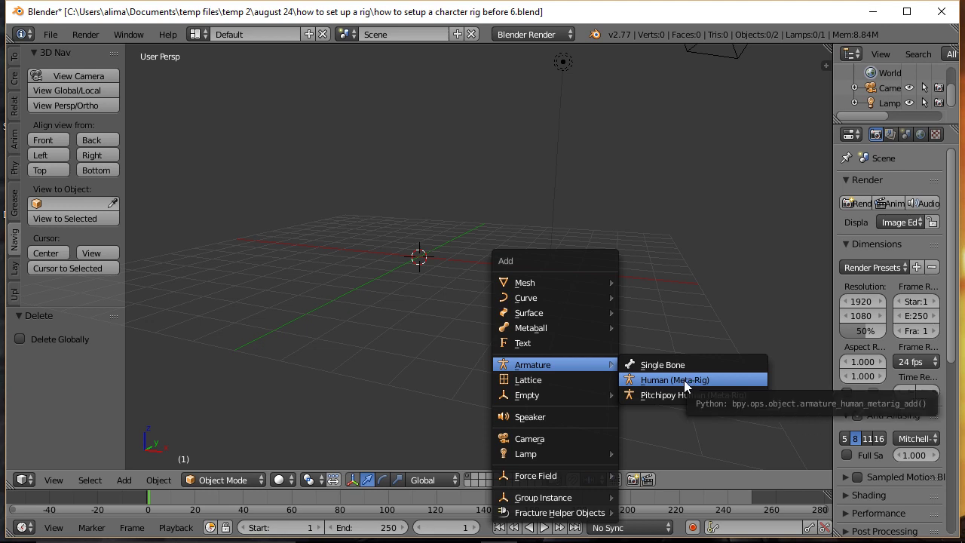
left_click(717, 379)
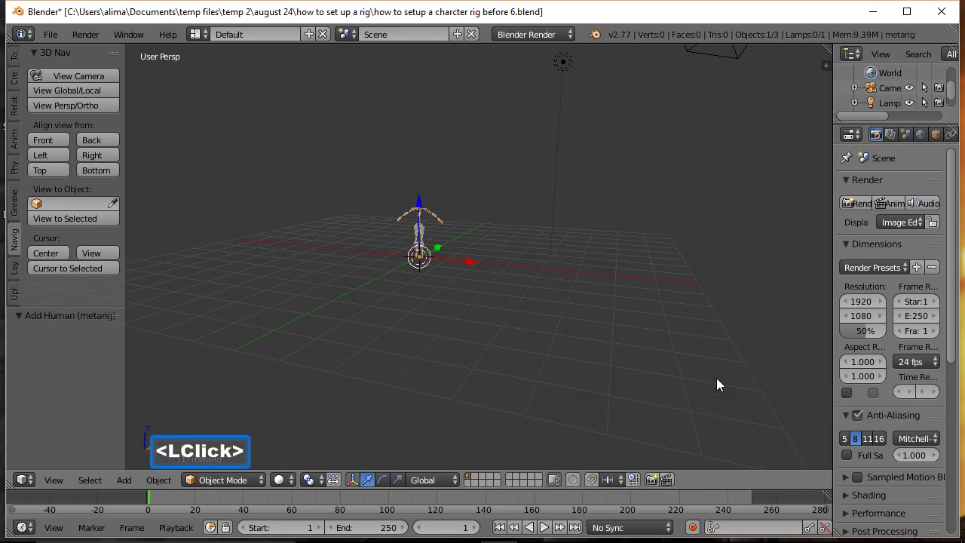
left_click(601, 162)
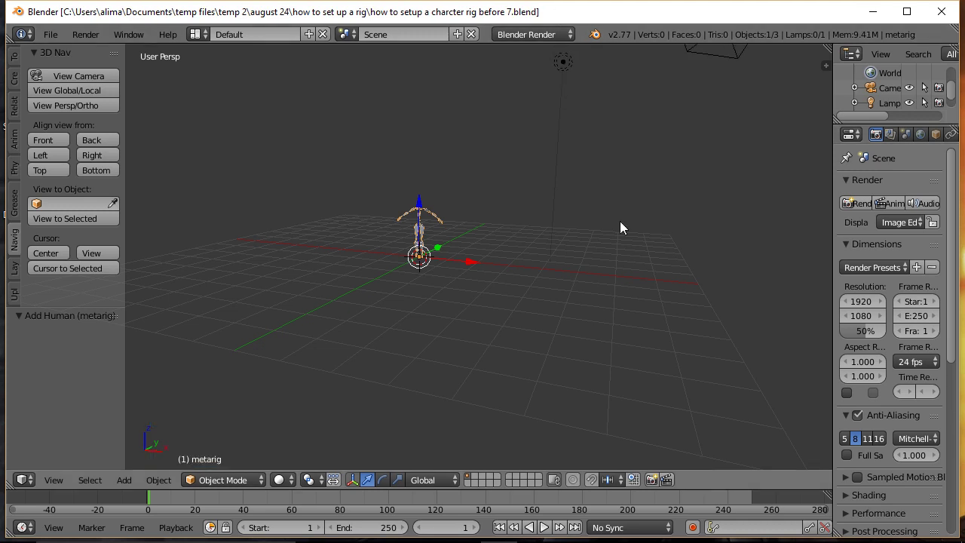
Switch the human meta-rig from Object Mode to Edit Mode.
key("b")
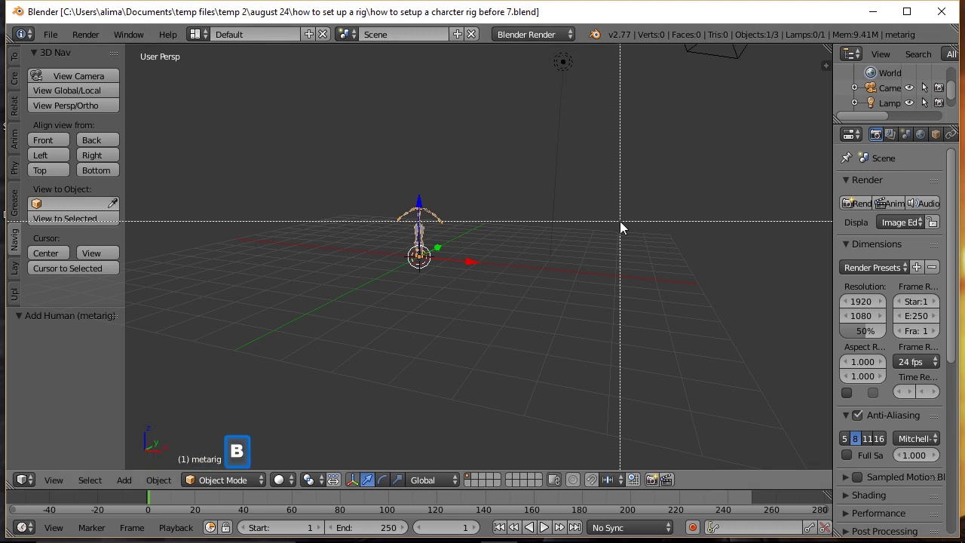
left_click_drag(398, 195, 446, 272)
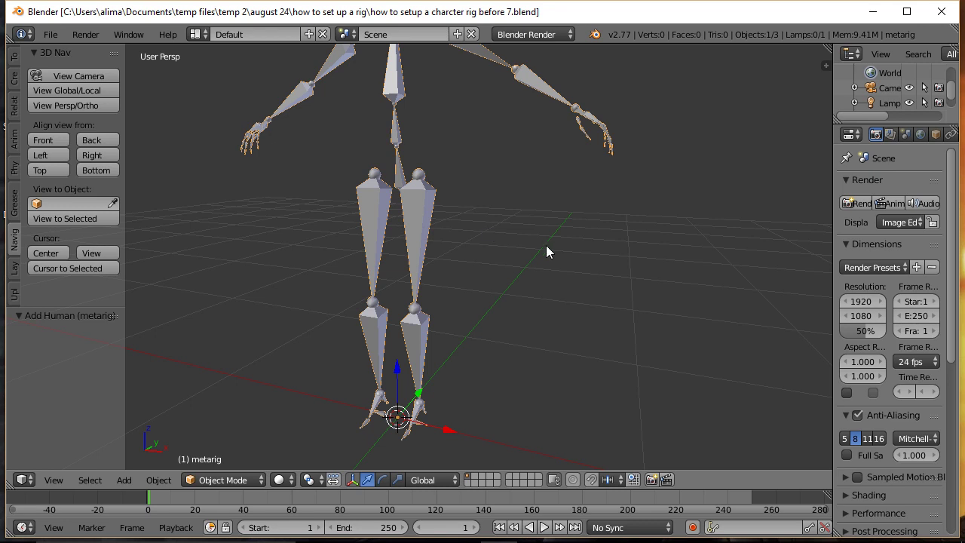
key("ctrl")
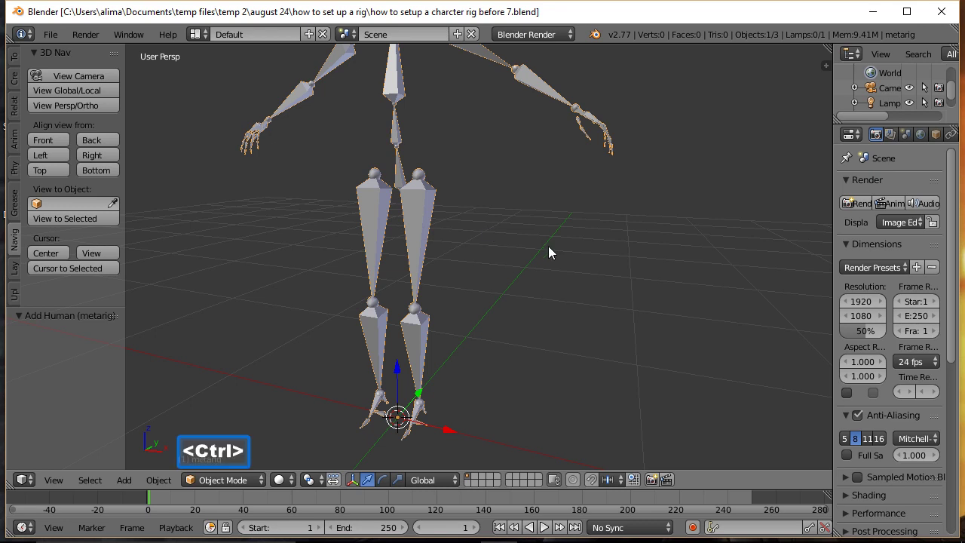
middle_click_drag(548, 206, 555, 283, "ctrl")
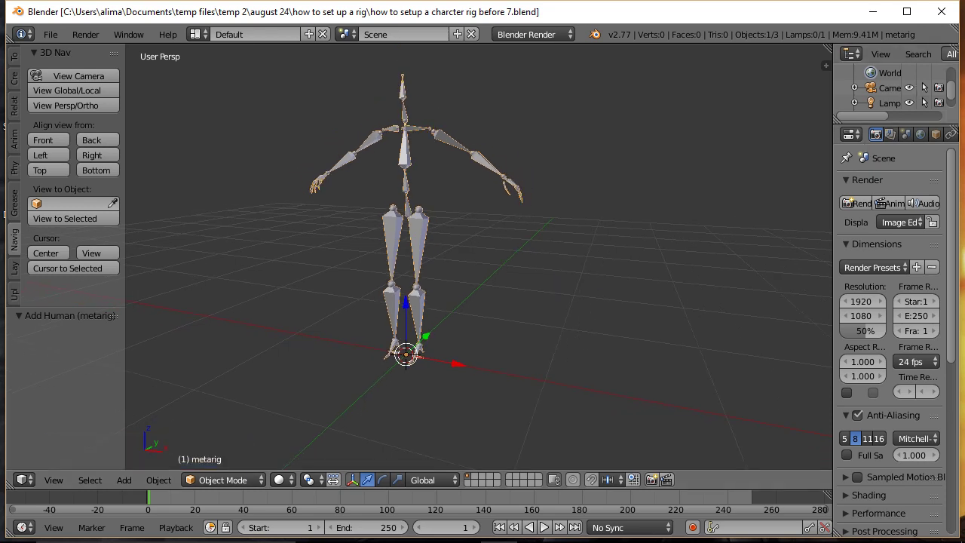
left_click(842, 101)
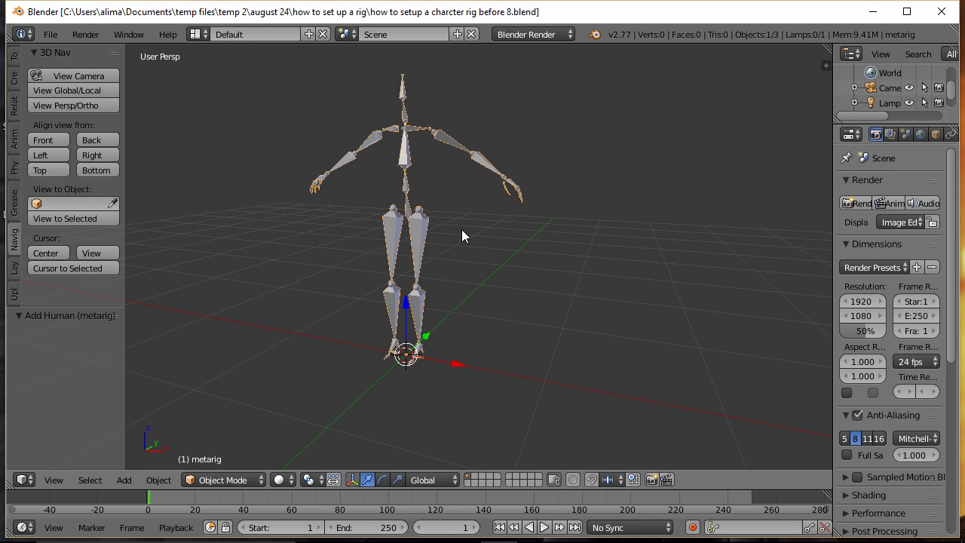
left_click(259, 482)
left_click(258, 450)
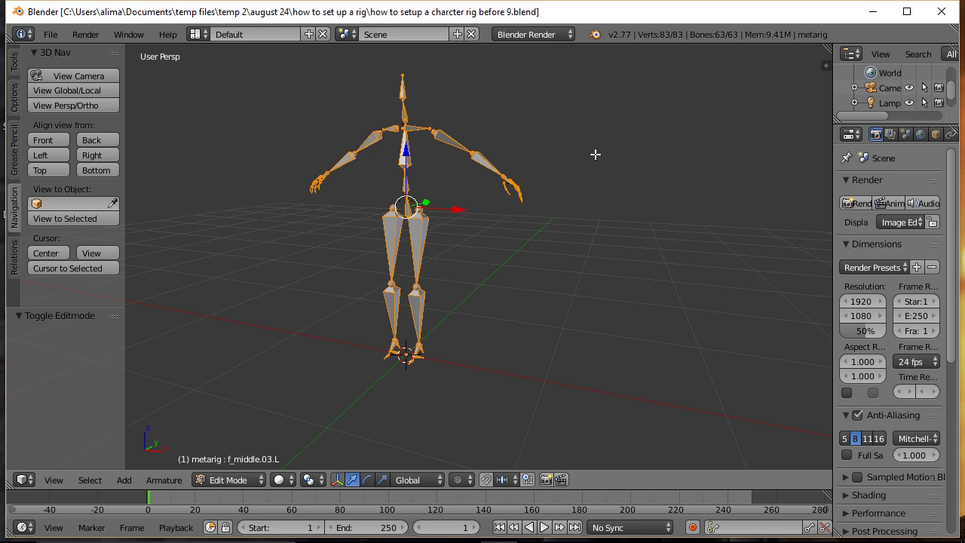
Delete the heel.02.L and heel.02.R bones from the metarig's feet.
key("b")
left_click_drag(353, 267, 466, 377)
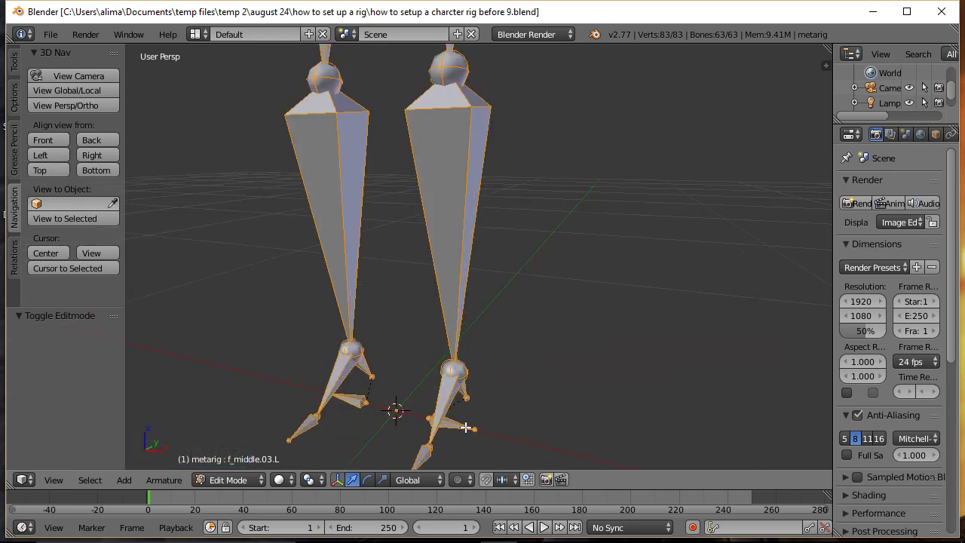
left_click(463, 427)
key("x")
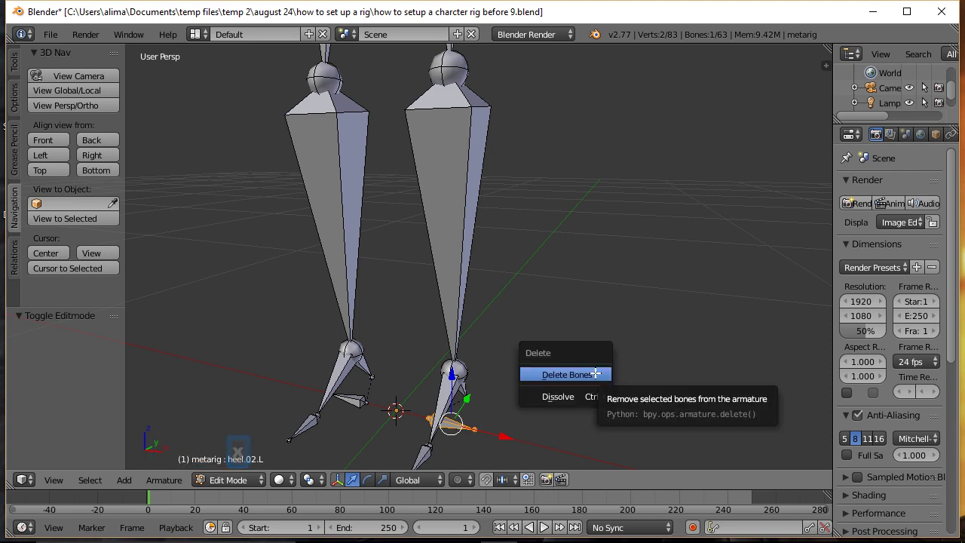
left_click(595, 373)
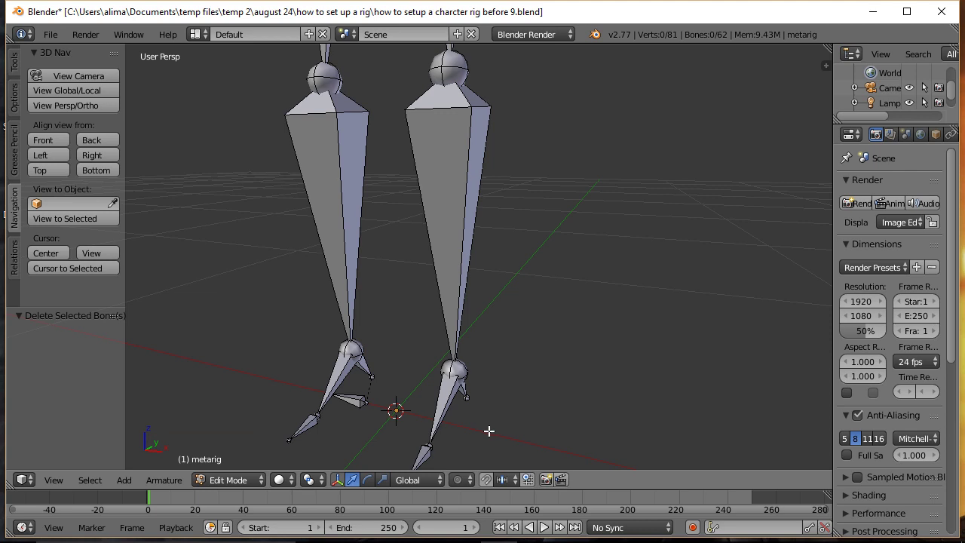
left_click(354, 401)
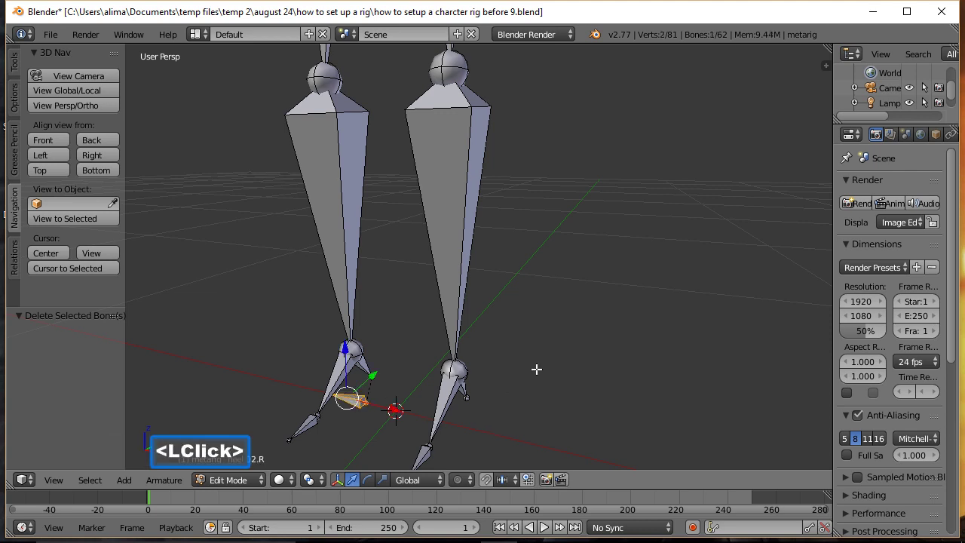
key("x")
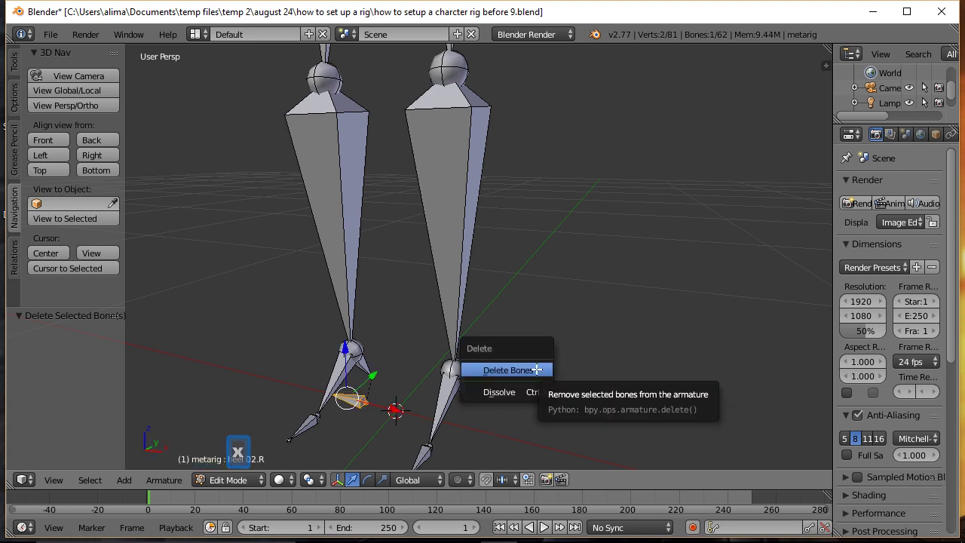
left_click(532, 371)
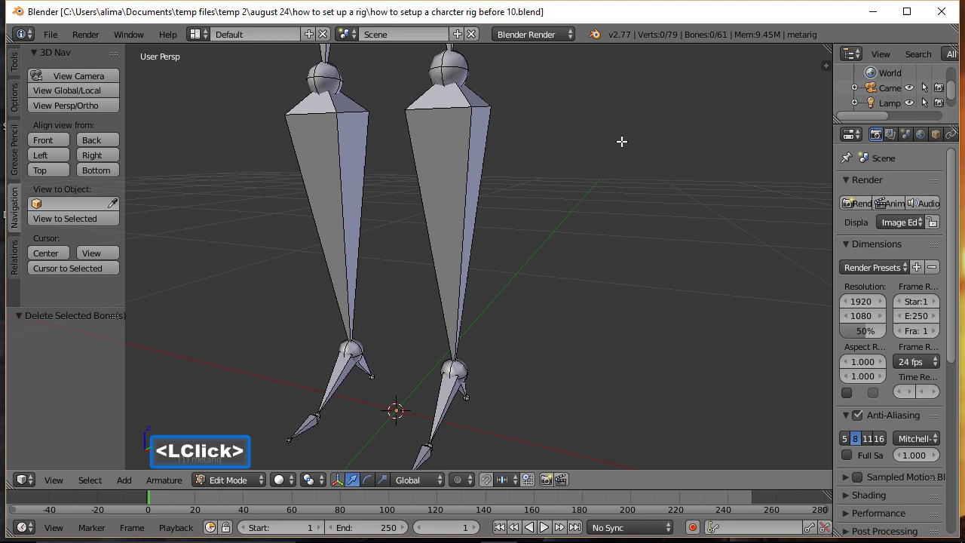
Circle-select all bones of the metarig's right leg, from the foot up to the thigh, and delete them.
key("ctrl")
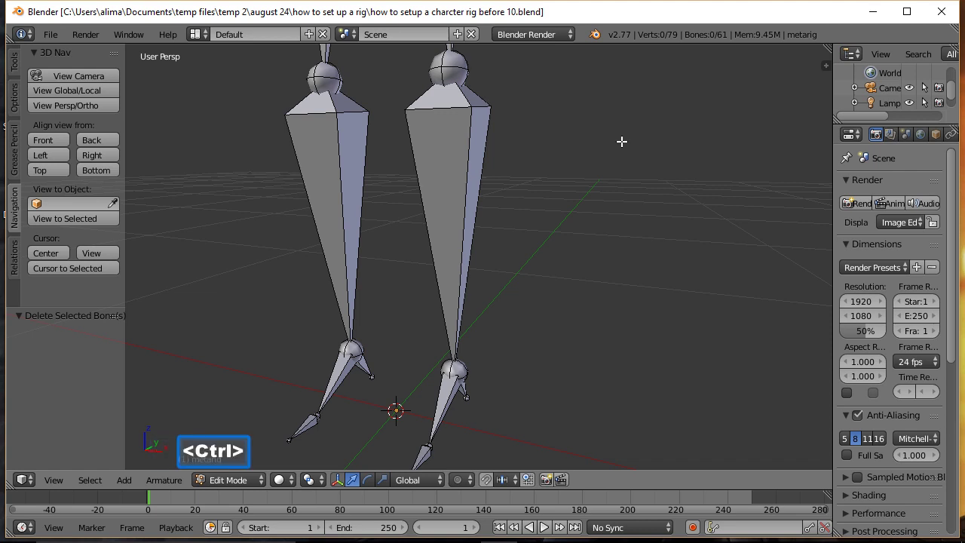
middle_click_drag(622, 141, 633, 298, "ctrl")
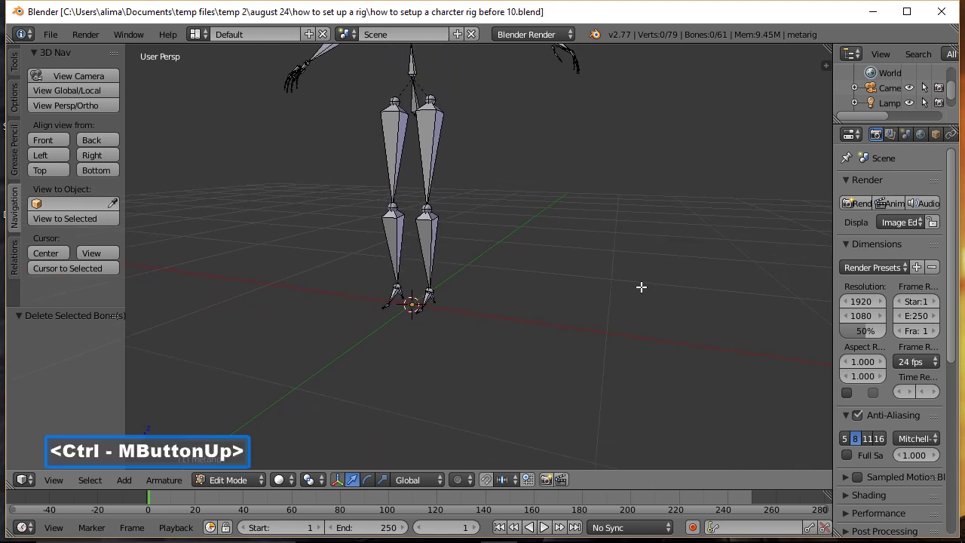
middle_click_drag(581, 133, 576, 261, "shift")
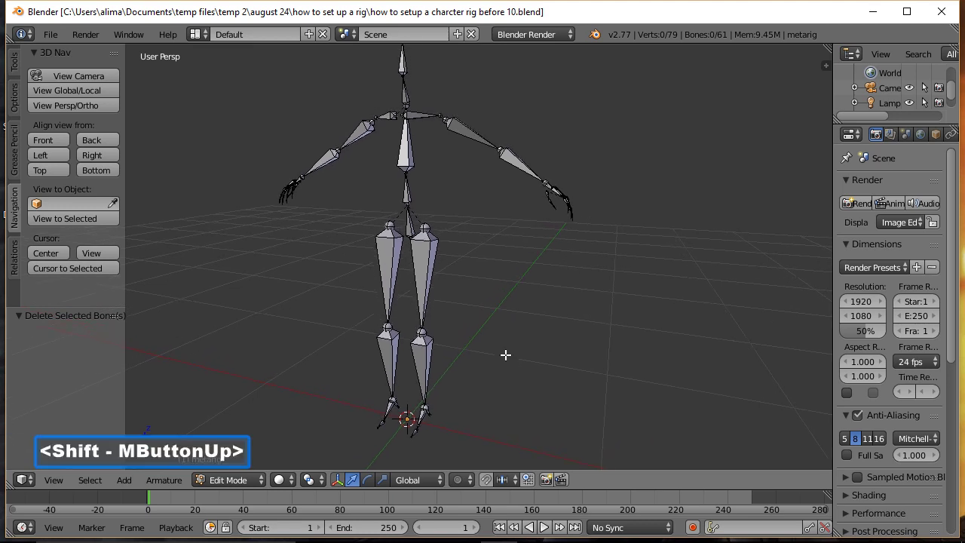
key("c")
left_click(382, 403)
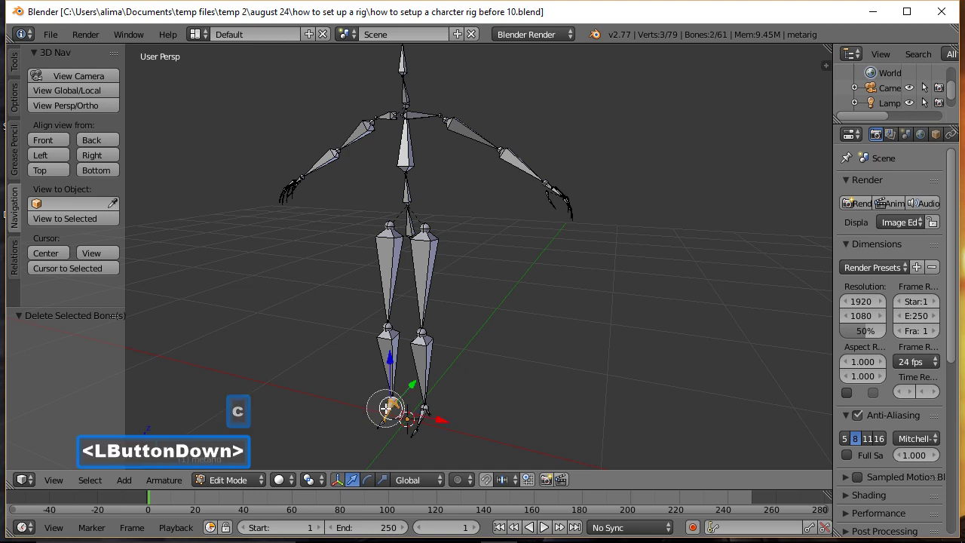
left_click_drag(382, 404, 378, 268)
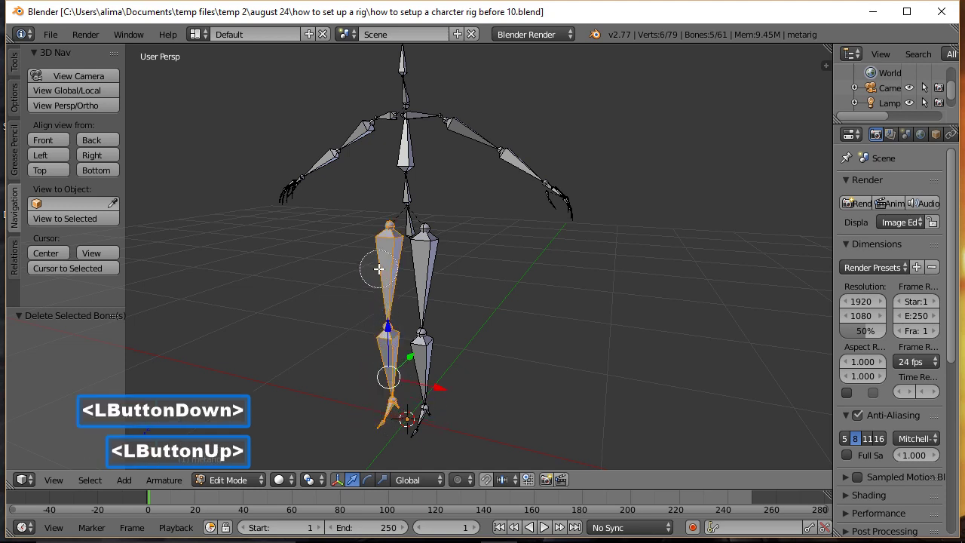
right_click(378, 268)
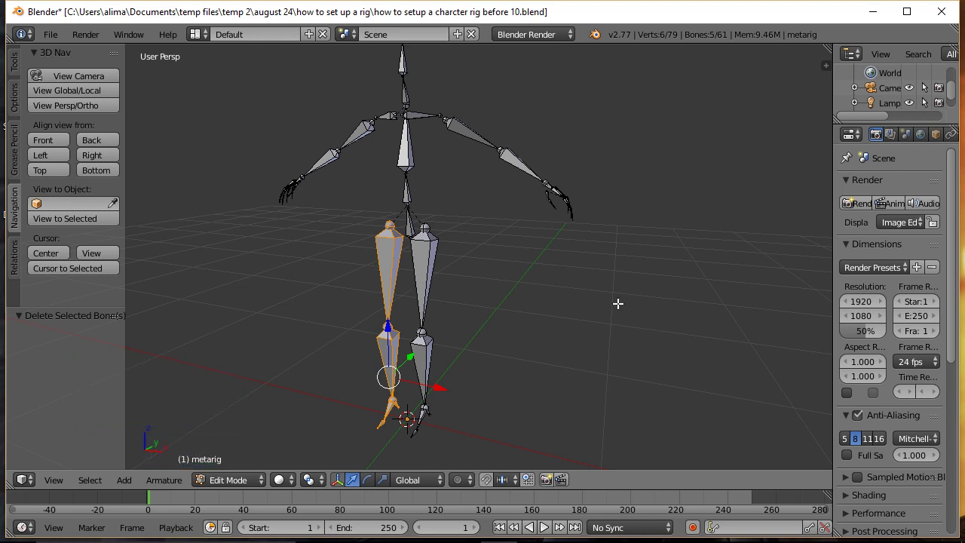
key("x")
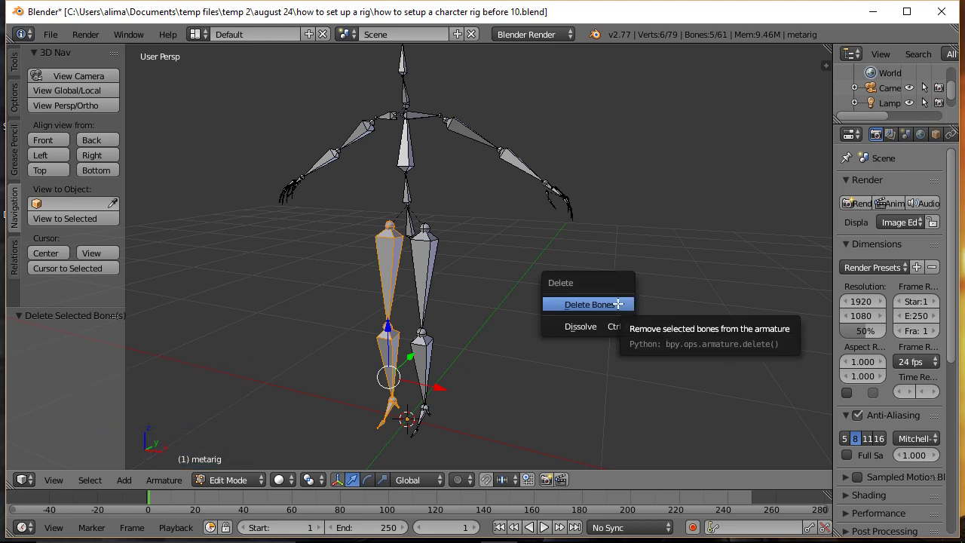
left_click(617, 304)
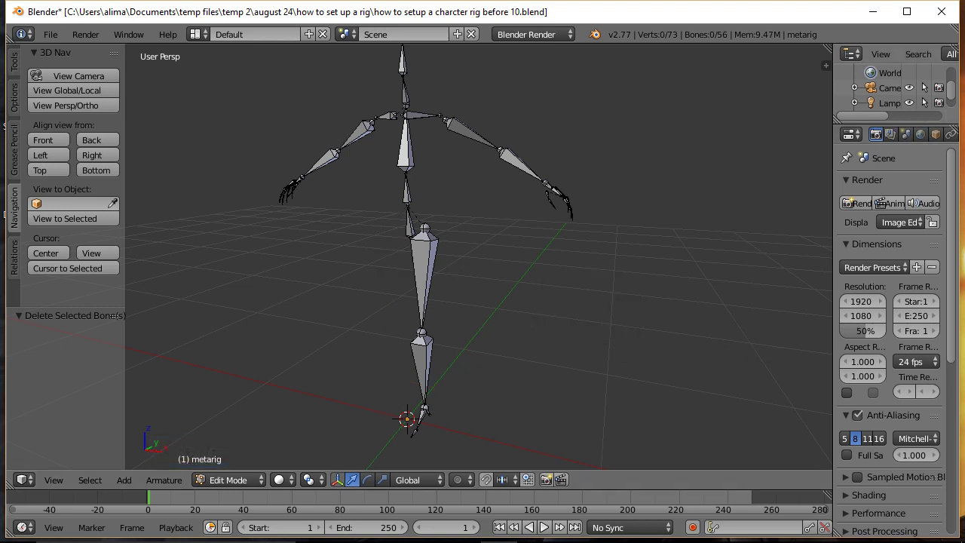
double_click(603, 22)
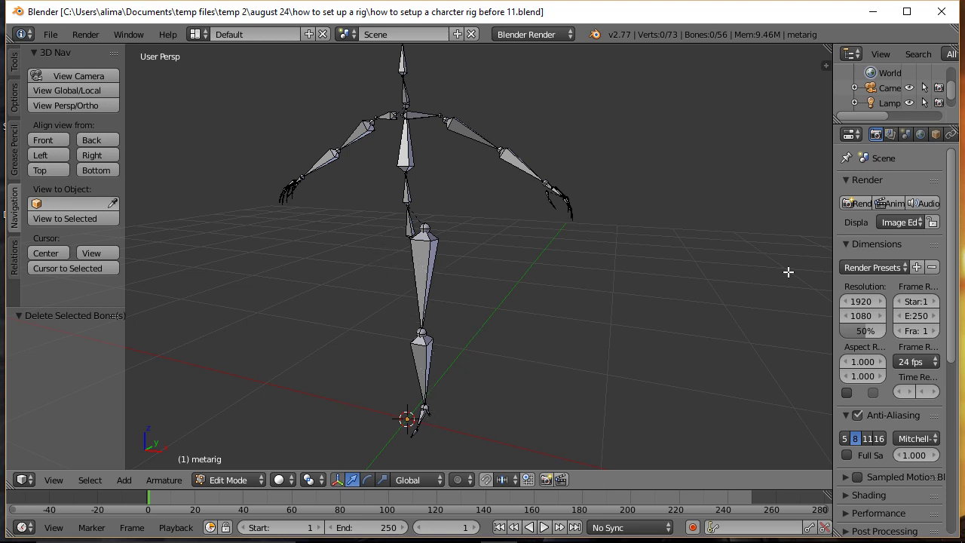
left_click(844, 189)
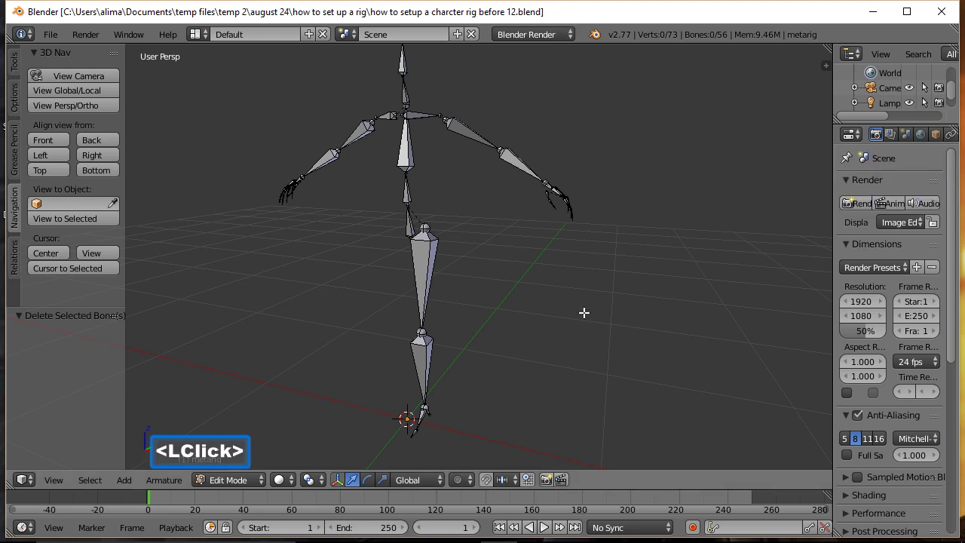
Raise the tip of the left heel bone to about ankle height and move it backward about 0.093 along Y.
key("b")
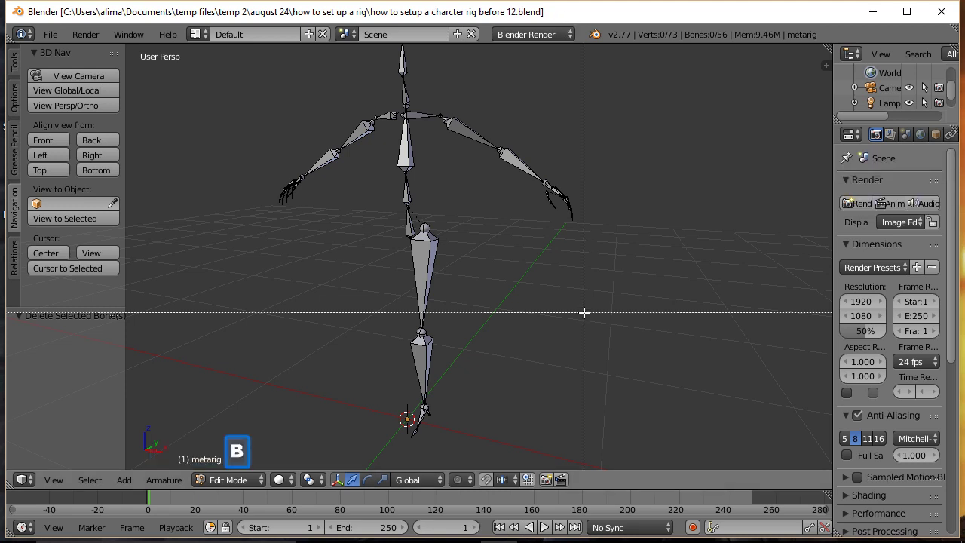
left_click_drag(362, 327, 489, 449)
key("KP_Decimal")
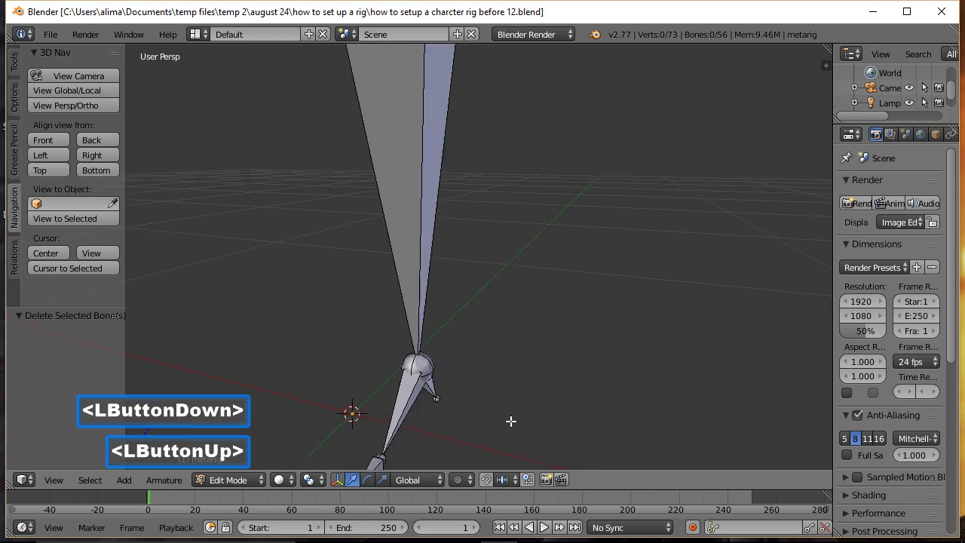
middle_click_drag(586, 362, 539, 355)
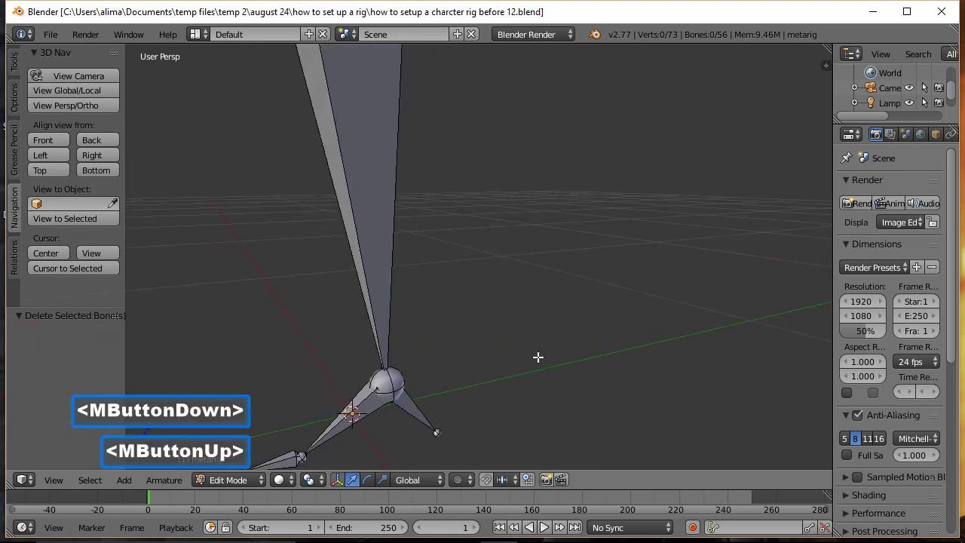
middle_click_drag(577, 380, 592, 256, "shift")
left_click(448, 342)
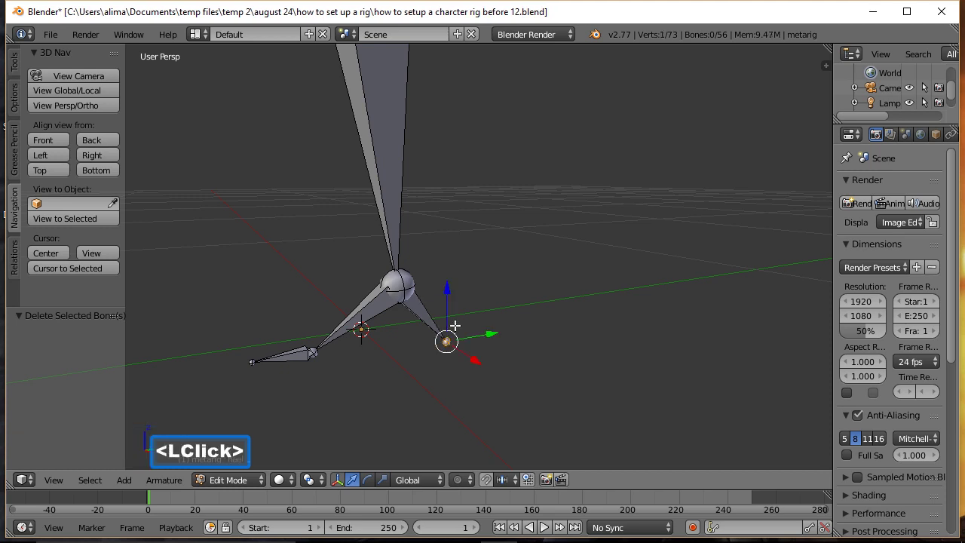
left_click_drag(447, 290, 447, 237)
left_click_drag(491, 281, 552, 276)
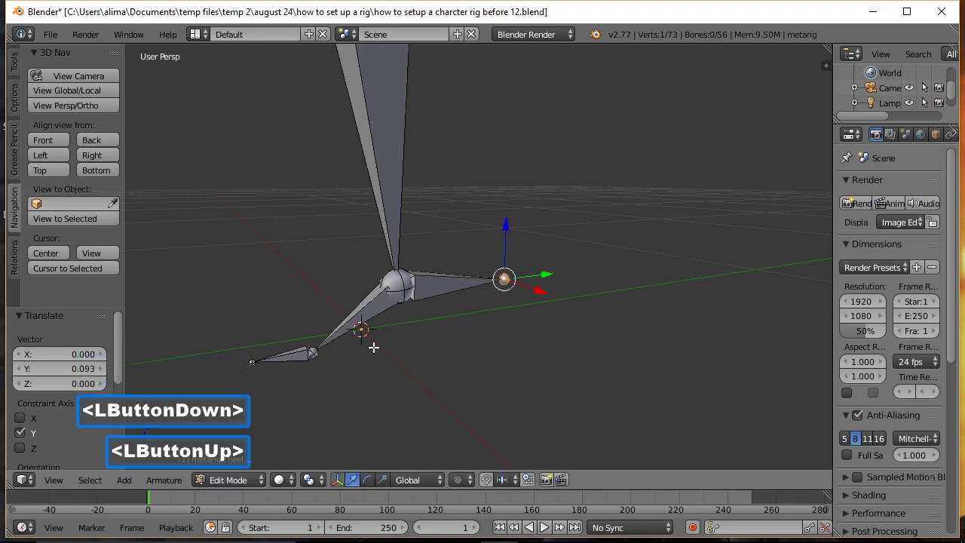
Move the left toe bone's tip about -0.039 along Y and lower the whole toe bone about 0.056 along Z.
left_click(252, 363)
left_click_drag(301, 354, 271, 357)
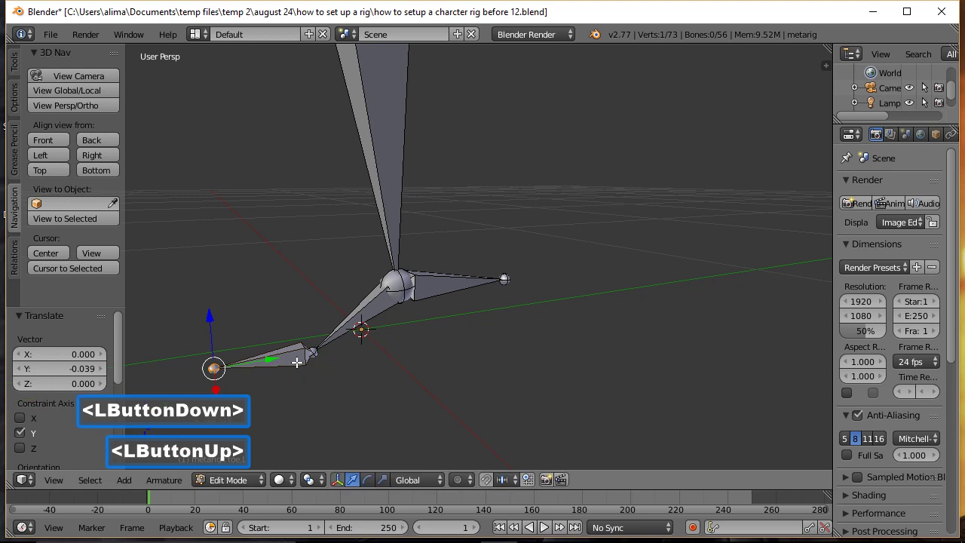
left_click(296, 362)
left_click_drag(280, 307, 280, 355)
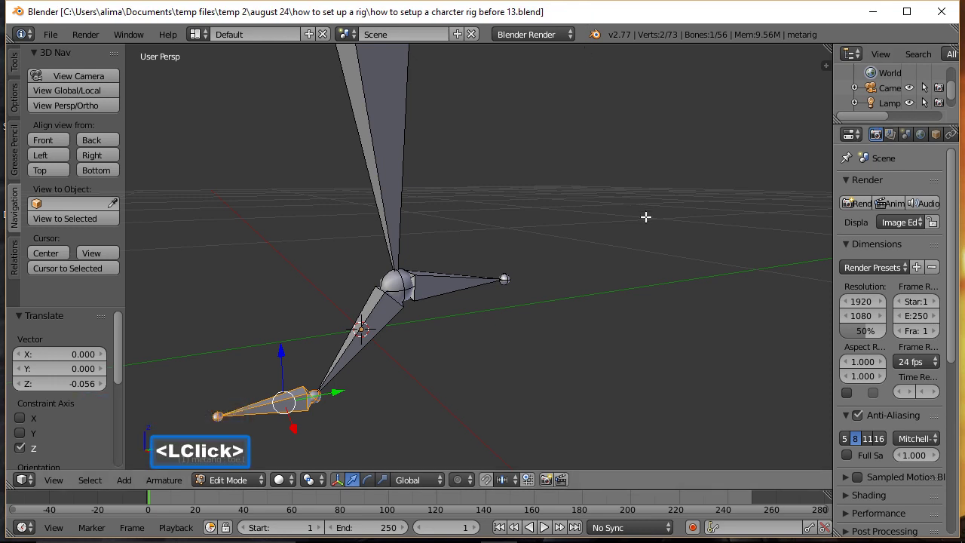
Examine the remaining left leg within the whole armature from the side and the front.
key("ctrl")
middle_click_drag(646, 219, 681, 394, "ctrl")
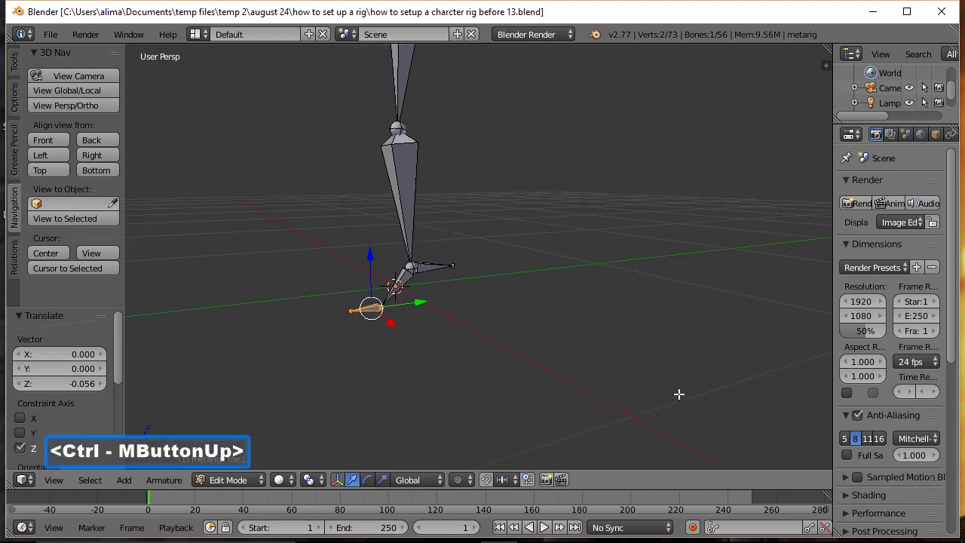
middle_click_drag(636, 131, 646, 260, "shift")
key("ctrl")
middle_click_drag(646, 190, 656, 261, "ctrl")
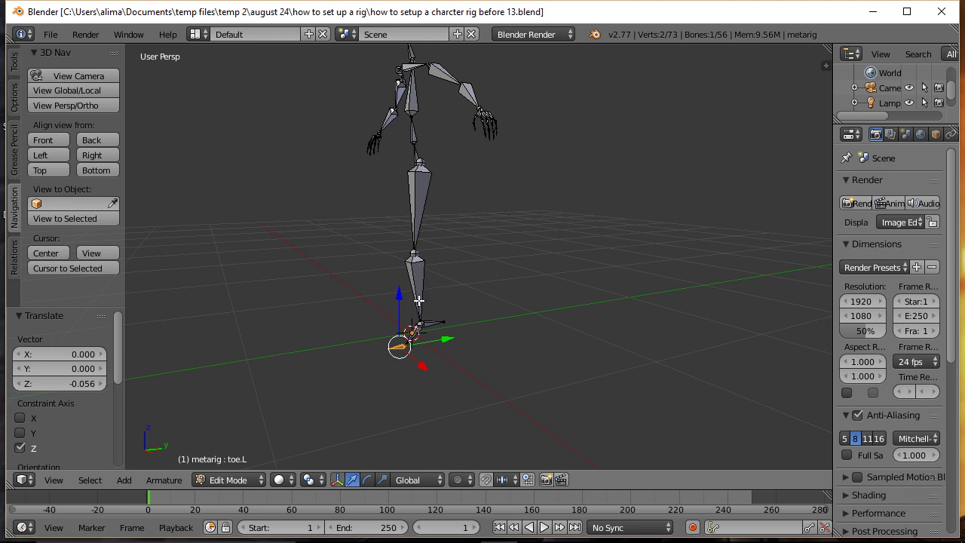
left_click(528, 234)
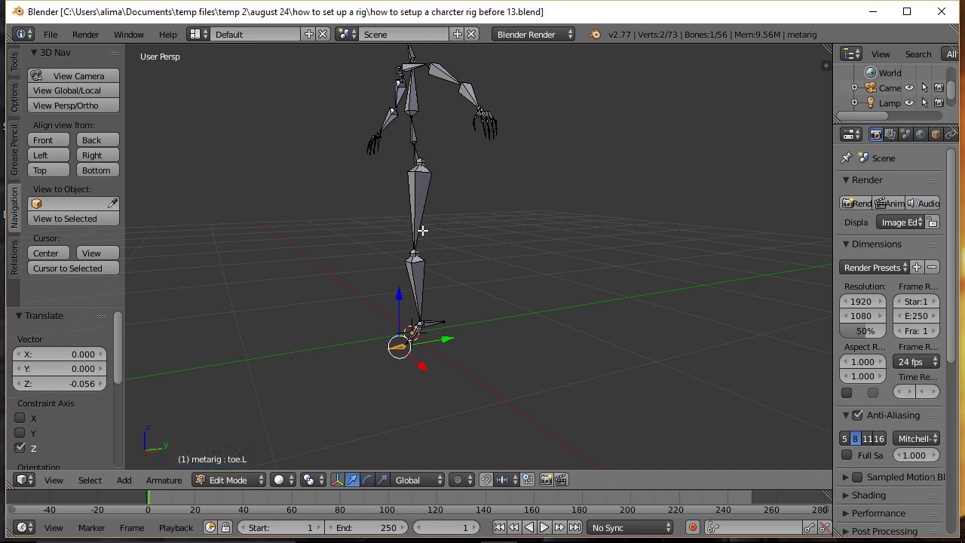
middle_click_drag(446, 241, 532, 245)
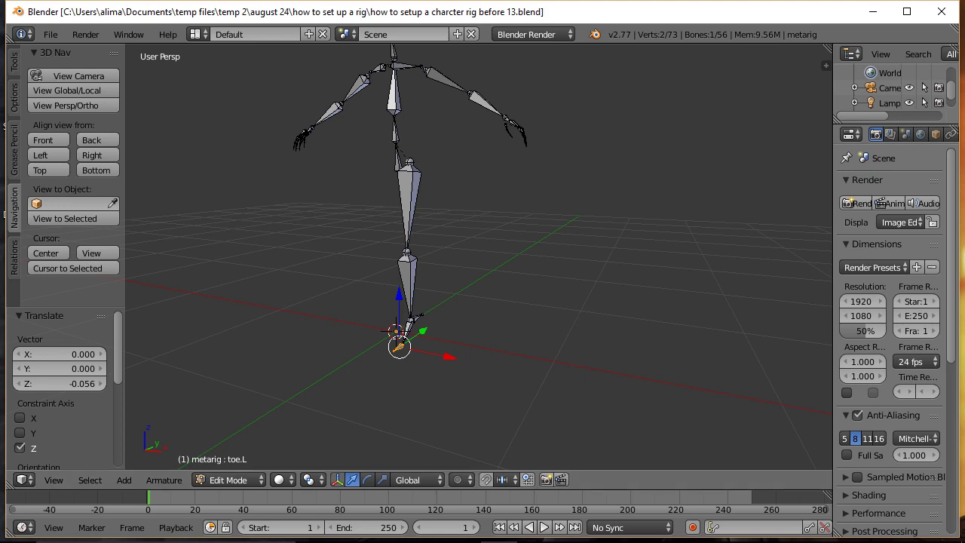
left_click(586, 237)
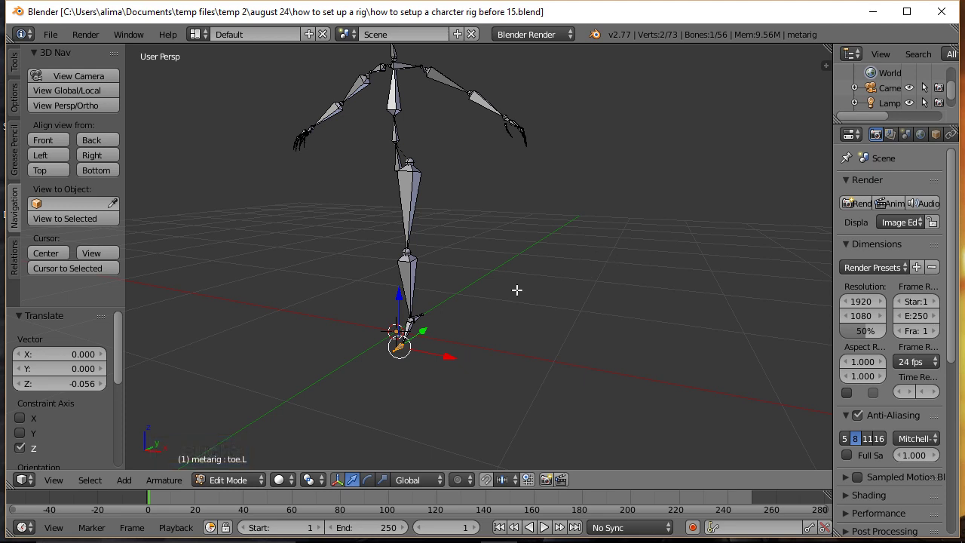
middle_click_drag(580, 294, 507, 296)
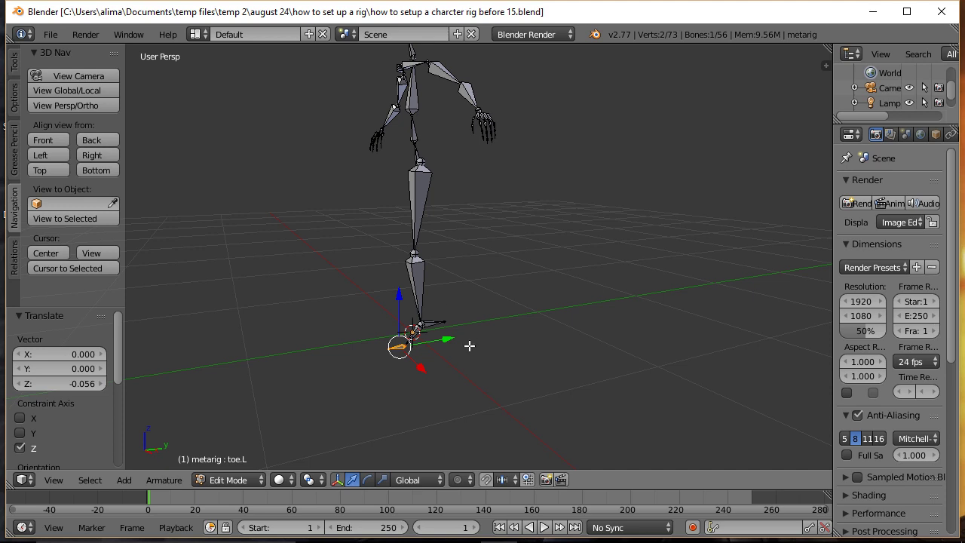
Clear the parent of the left heel bone, heel.L.
left_click(431, 324)
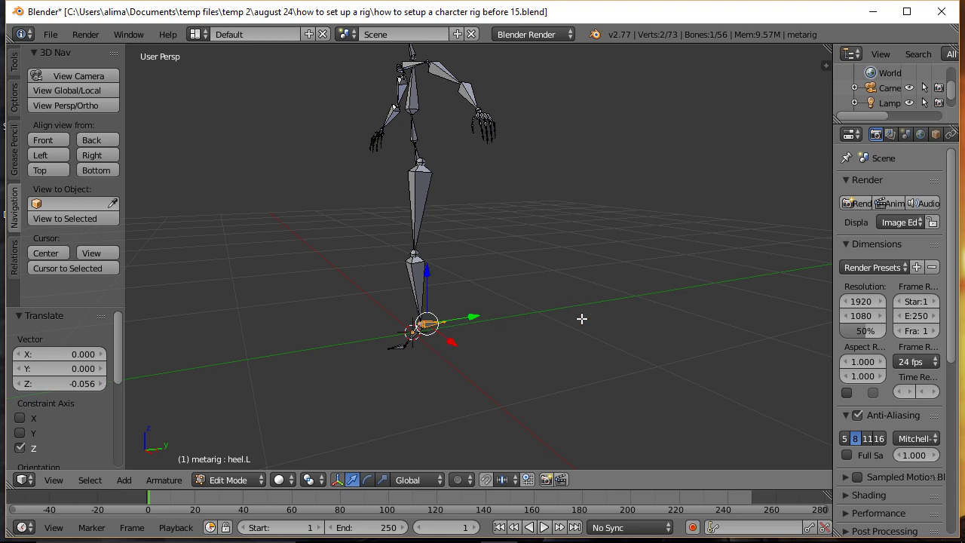
key("alt")
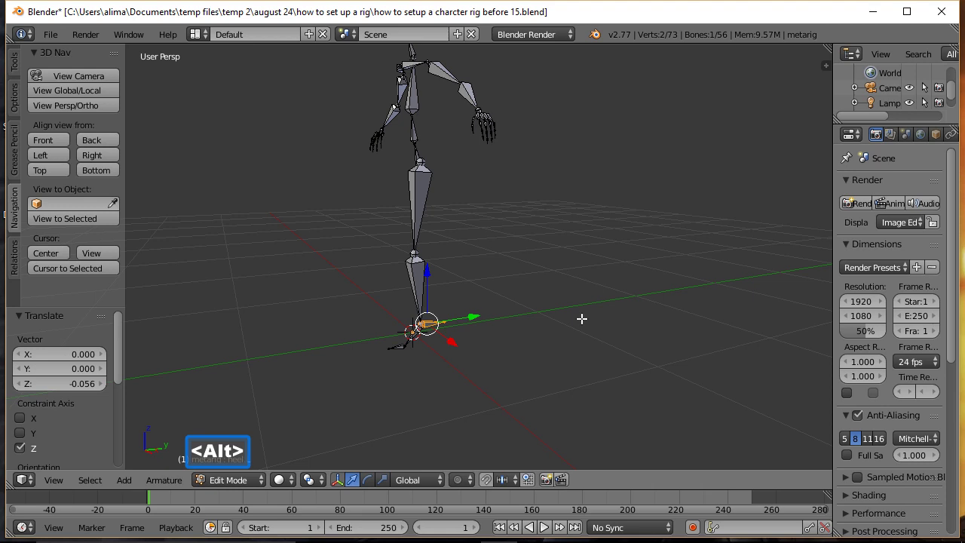
key("alt+p")
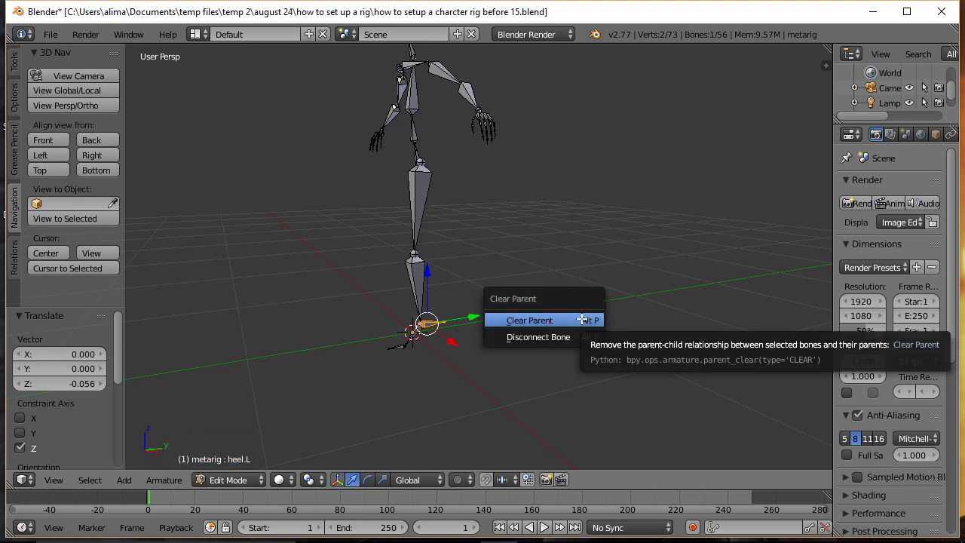
left_click(570, 319)
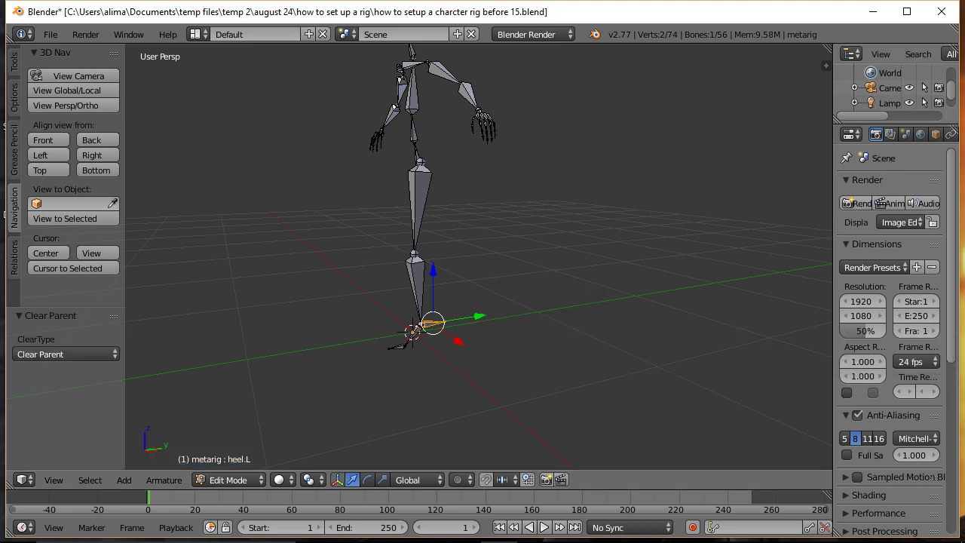
left_click(626, 325)
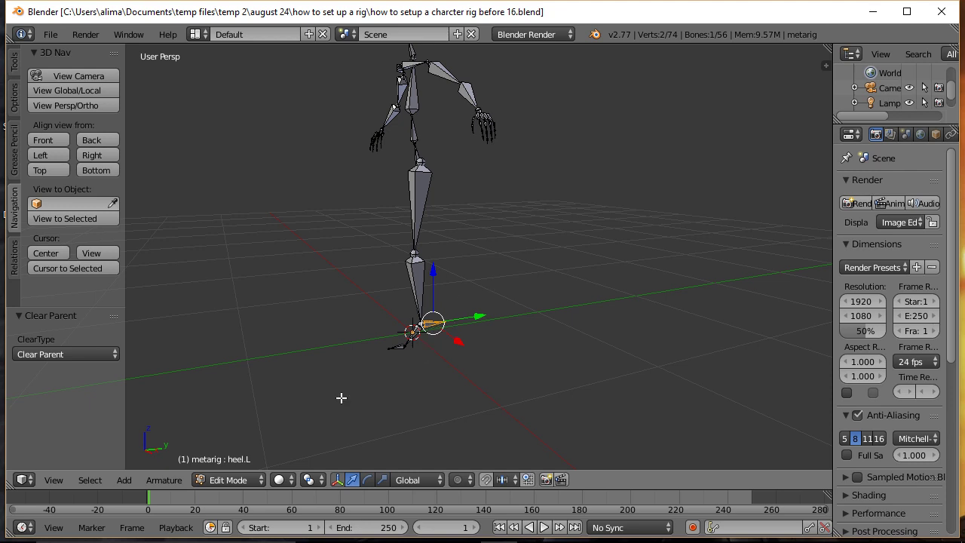
Switch the metarig to Pose Mode and save the file as "how to setup a charcter rig before 17.blend".
left_click(263, 490)
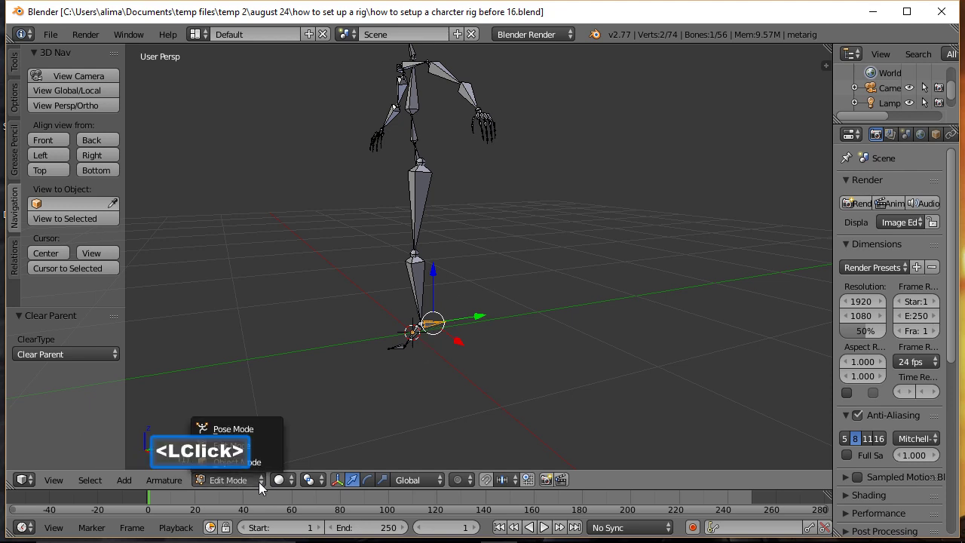
left_click(260, 430)
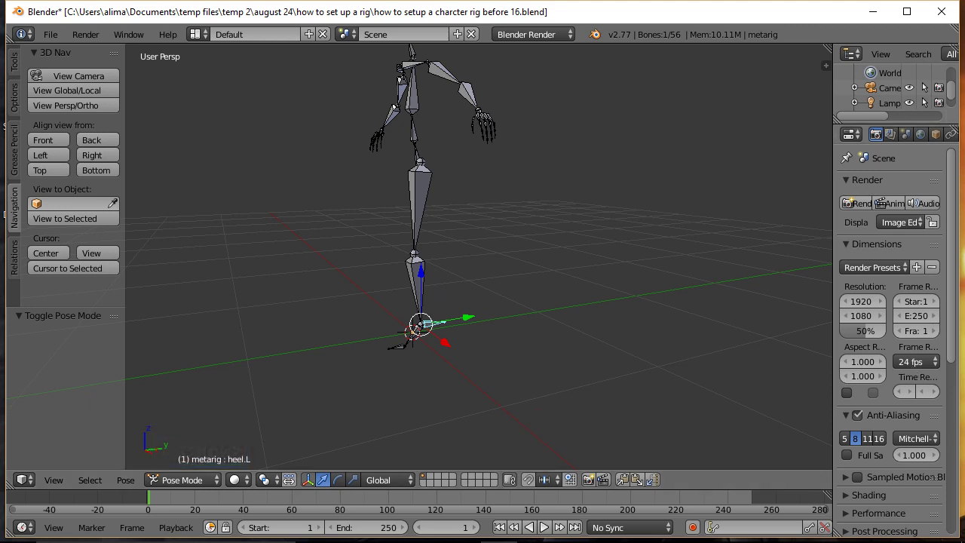
left_click(581, 18)
left_click(581, 18)
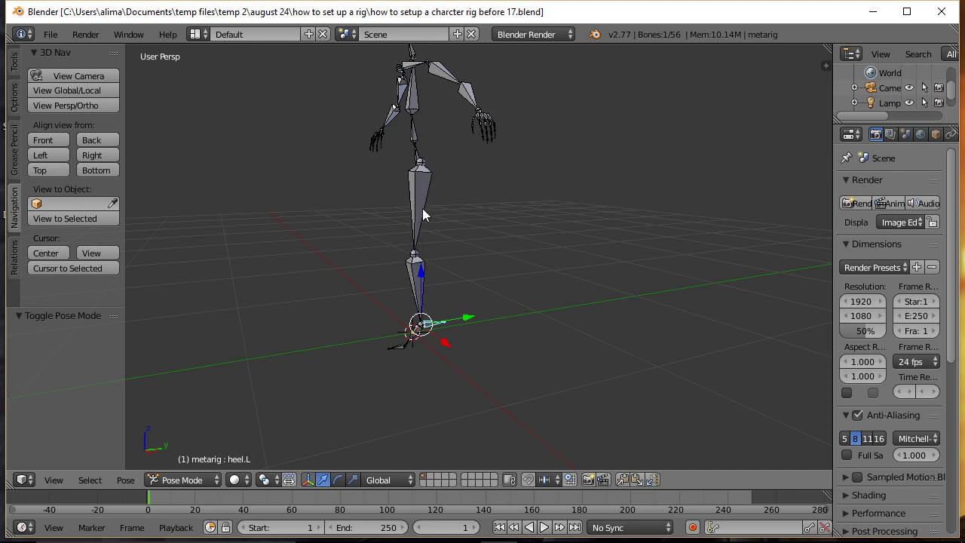
Add an IK constraint to the left shin bone, shin.L, with the heel bone heel.L as its target.
left_click(411, 272, "shift")
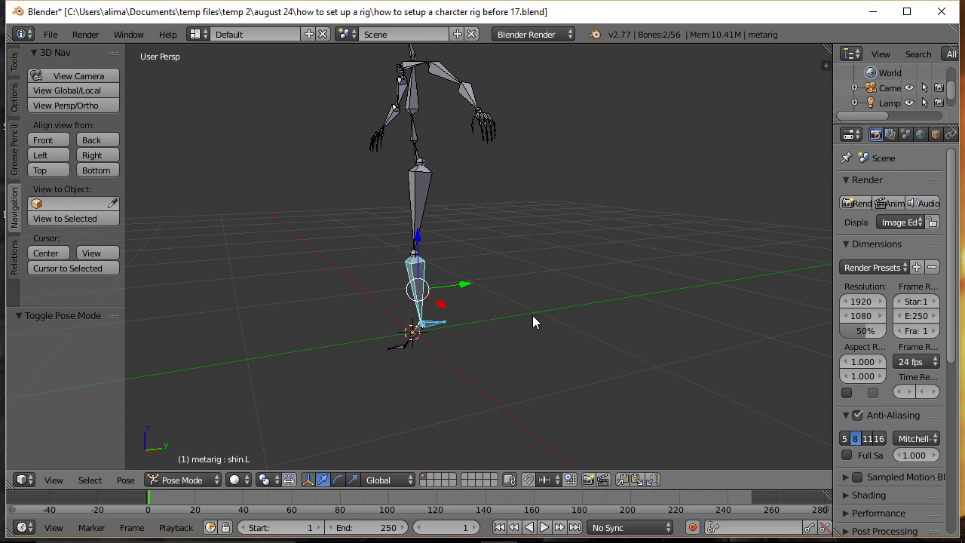
key("shift+i")
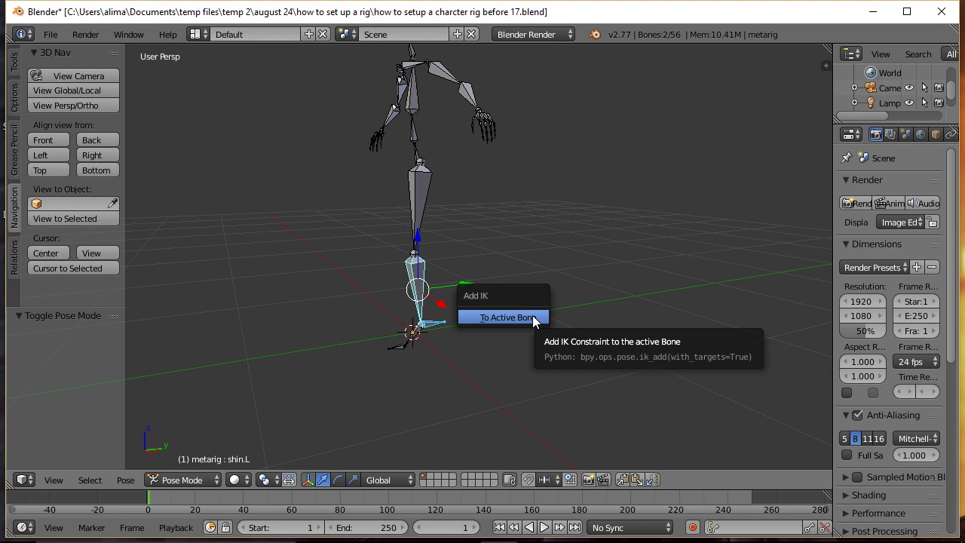
left_click(532, 317)
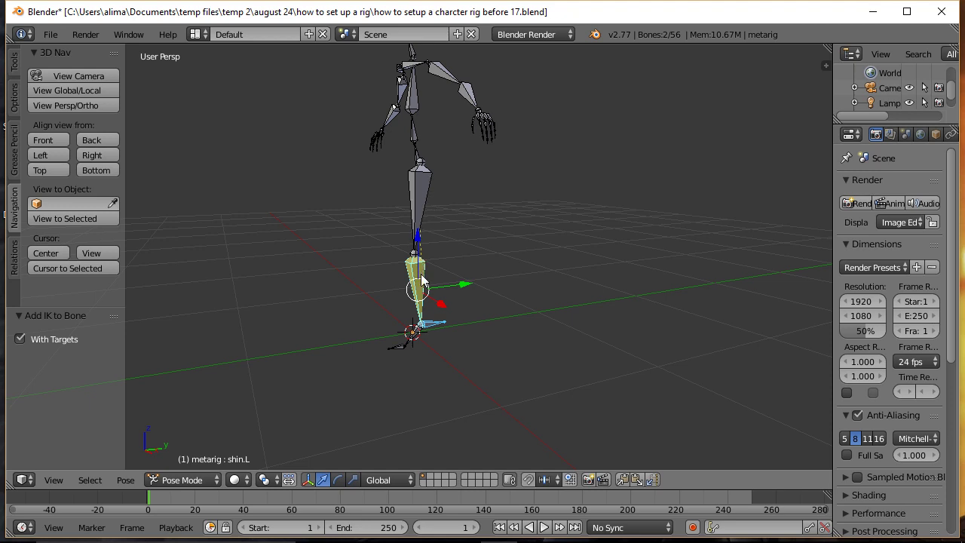
Test the left leg's IK by moving the heel bone, then cancel the move.
left_click(434, 324)
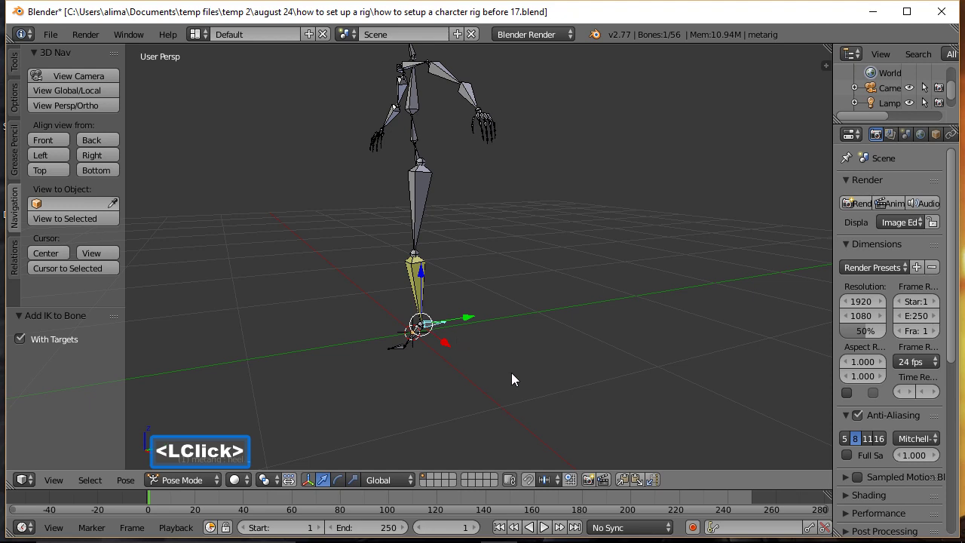
key("g")
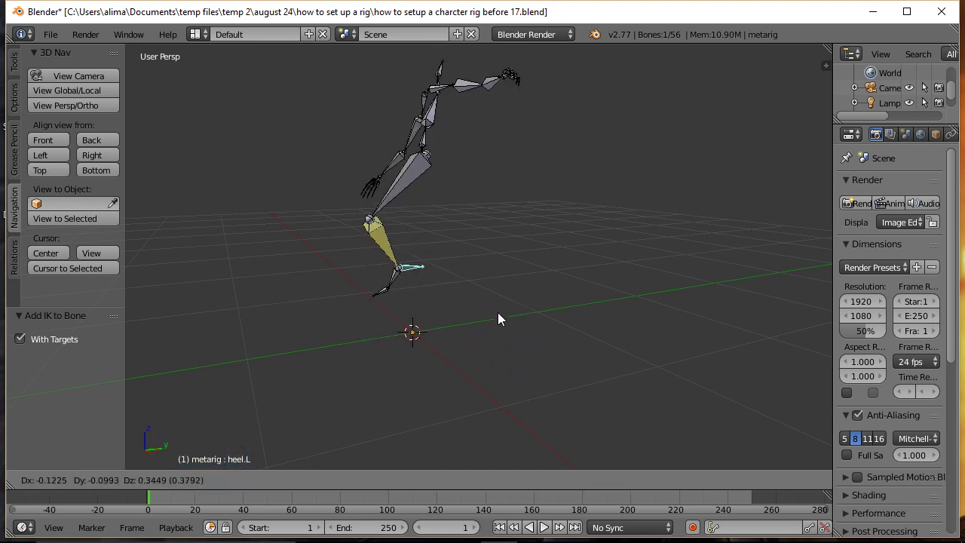
right_click(521, 363)
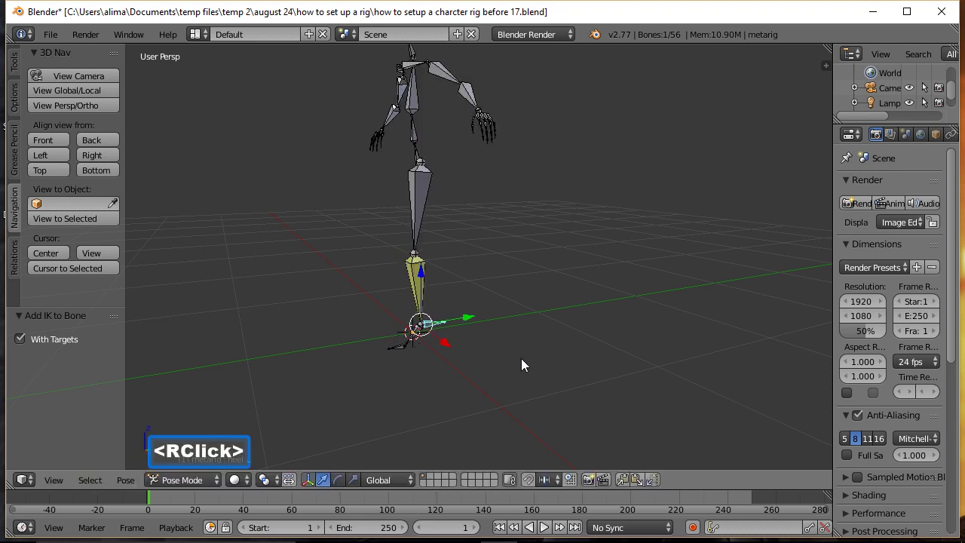
Hide the transform manipulator and set the chain length of the shin.L IK constraint to 2.
middle_click_drag(375, 354, 470, 363)
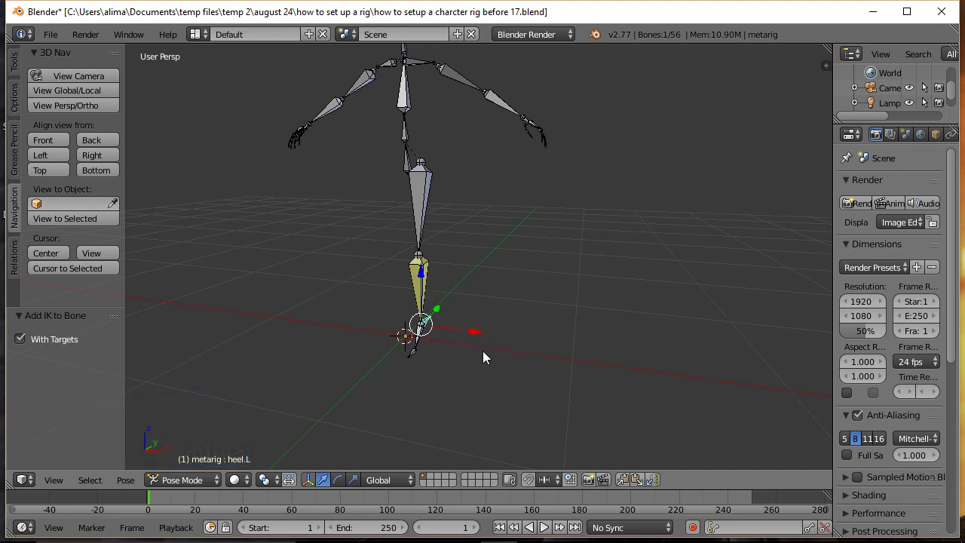
left_click(308, 481)
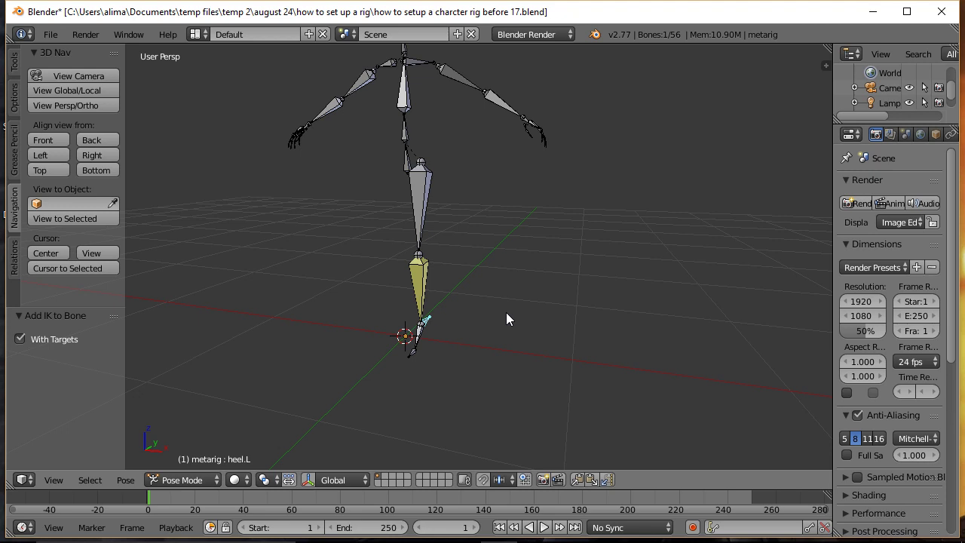
left_click(420, 287)
left_click_drag(834, 158, 786, 158)
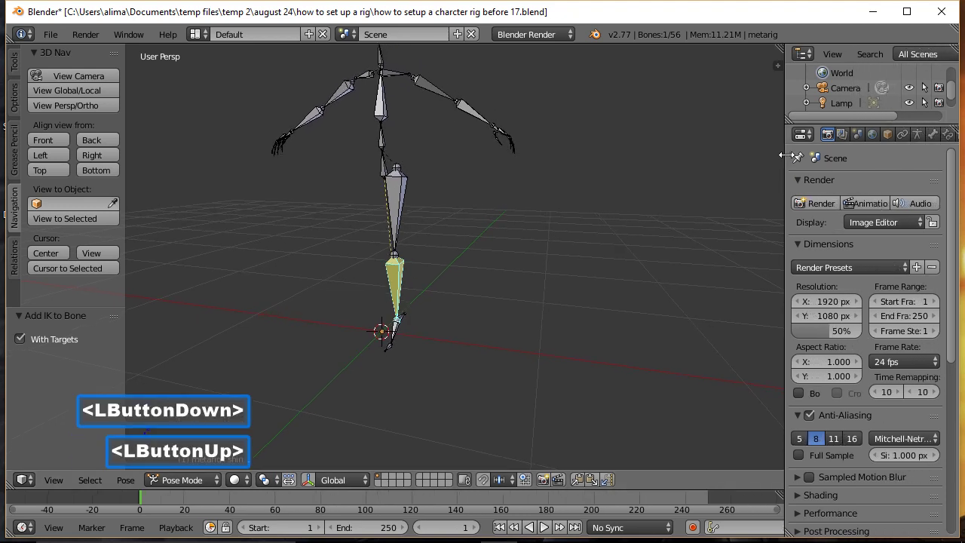
left_click(948, 135)
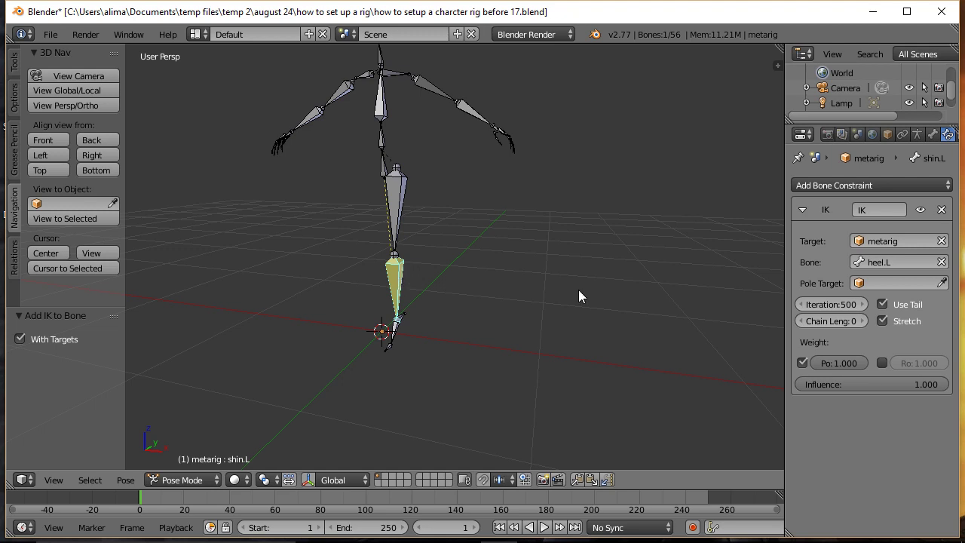
left_click(862, 322)
left_click(862, 321)
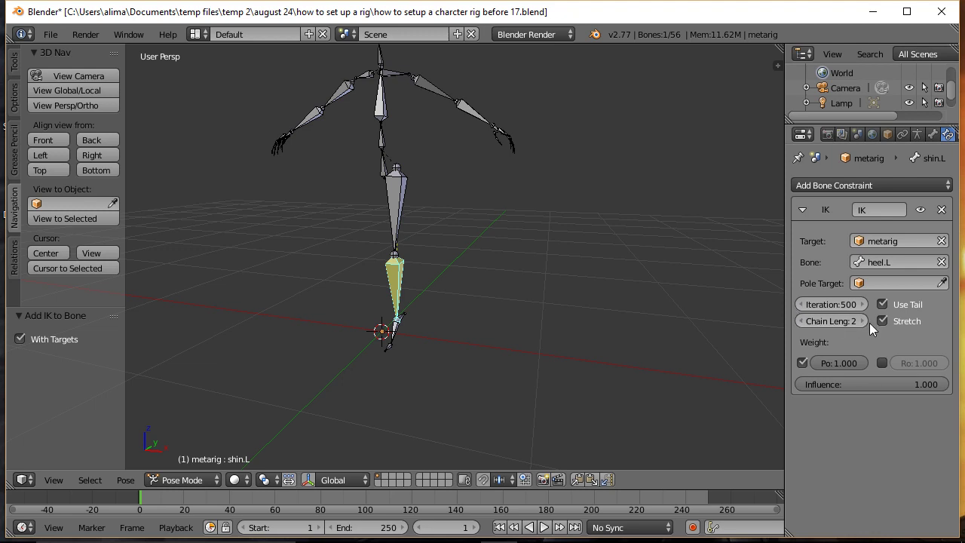
Test-move the left heel bone, cancel the move, and save the file as "how to setup a charcter rig before 18.blend".
middle_click_drag(574, 273, 425, 314)
left_click(414, 323)
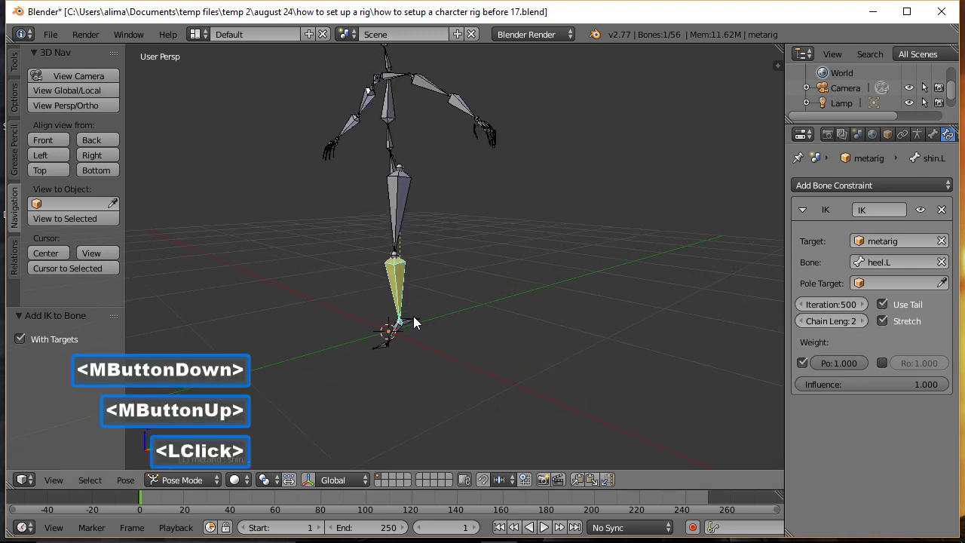
key("g")
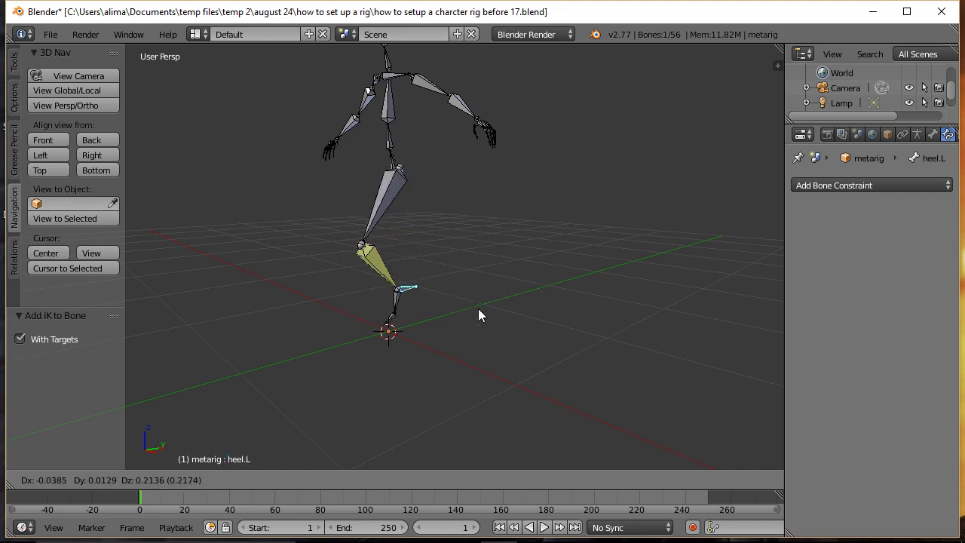
right_click(478, 268)
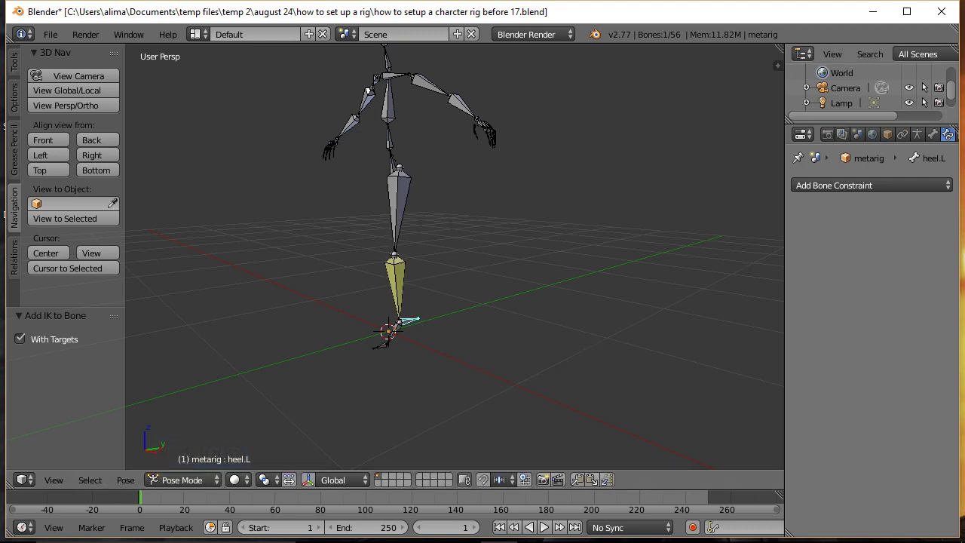
left_click(542, 79)
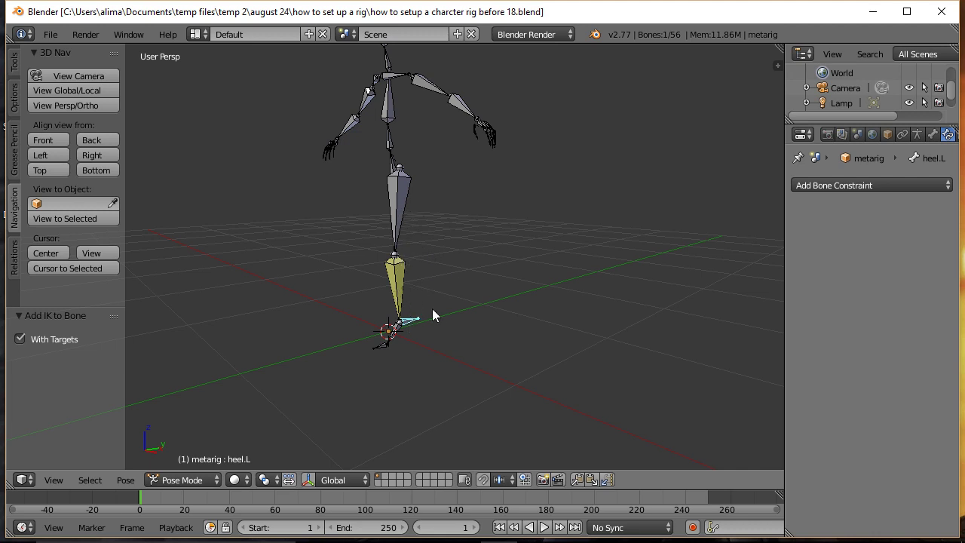
Show the transform manipulator for the hips bone and test-move the hips against the left leg's IK, cancelling the move.
middle_click_drag(445, 261, 496, 276)
left_click(385, 165)
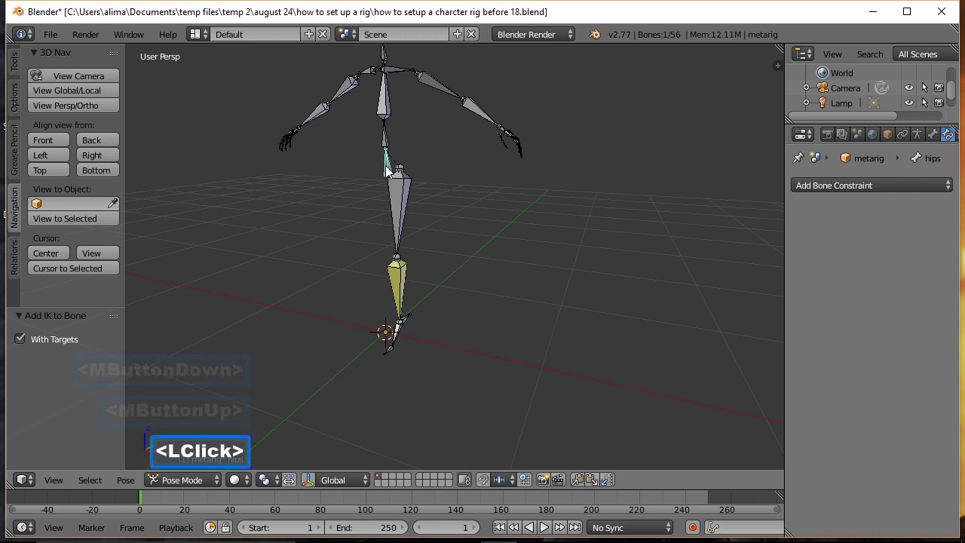
left_click(309, 479)
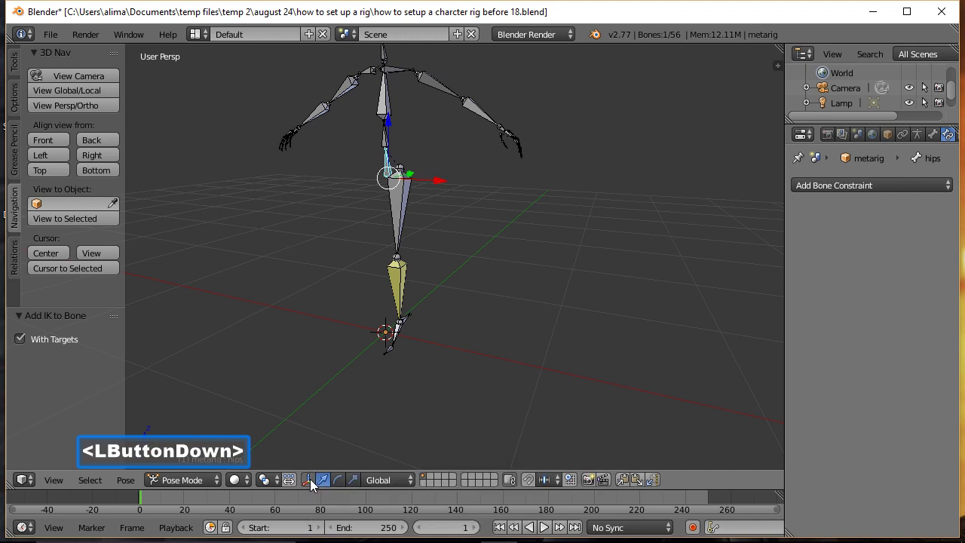
middle_click_drag(558, 227, 528, 223)
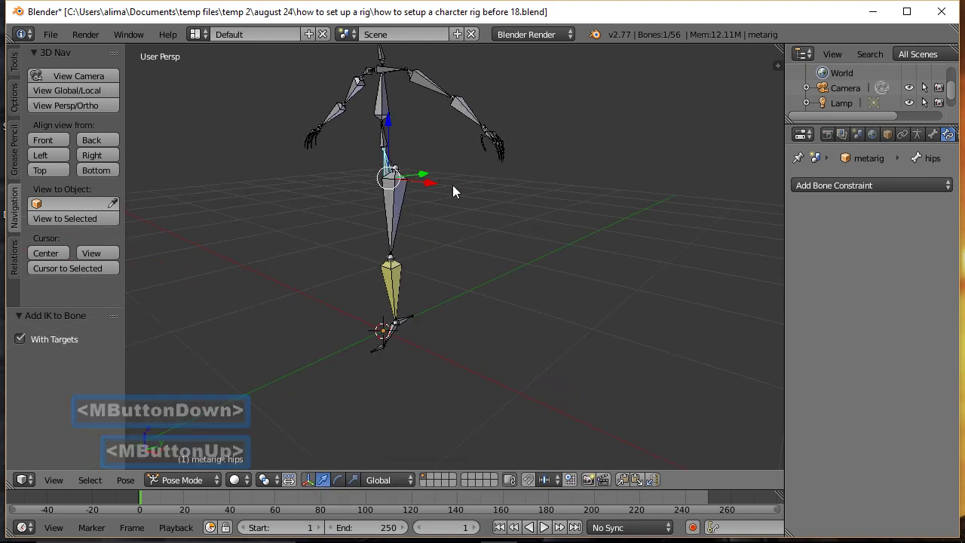
key("g")
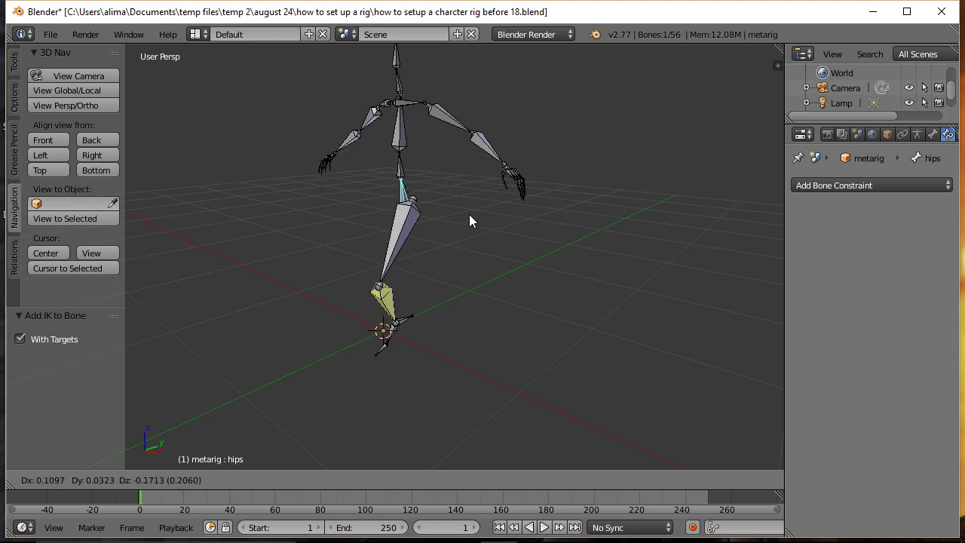
right_click(469, 218)
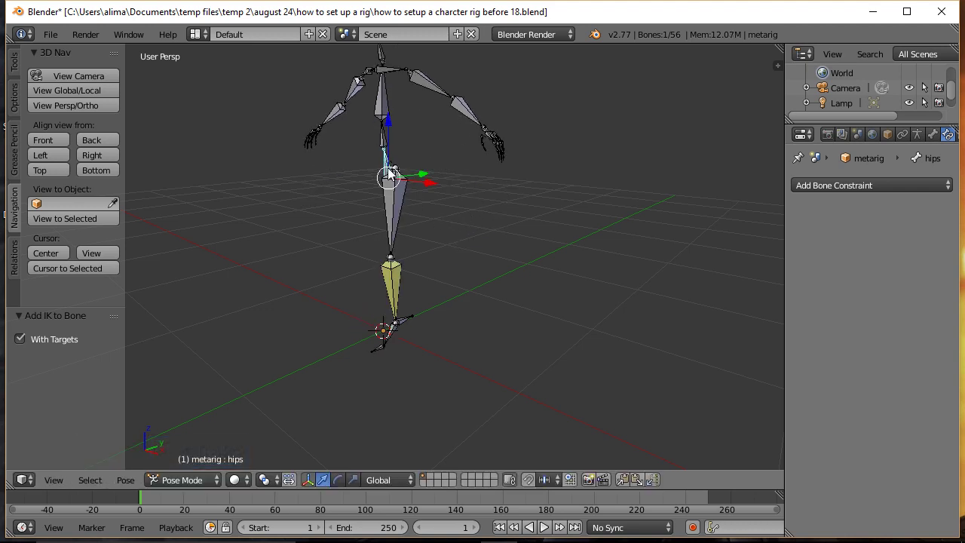
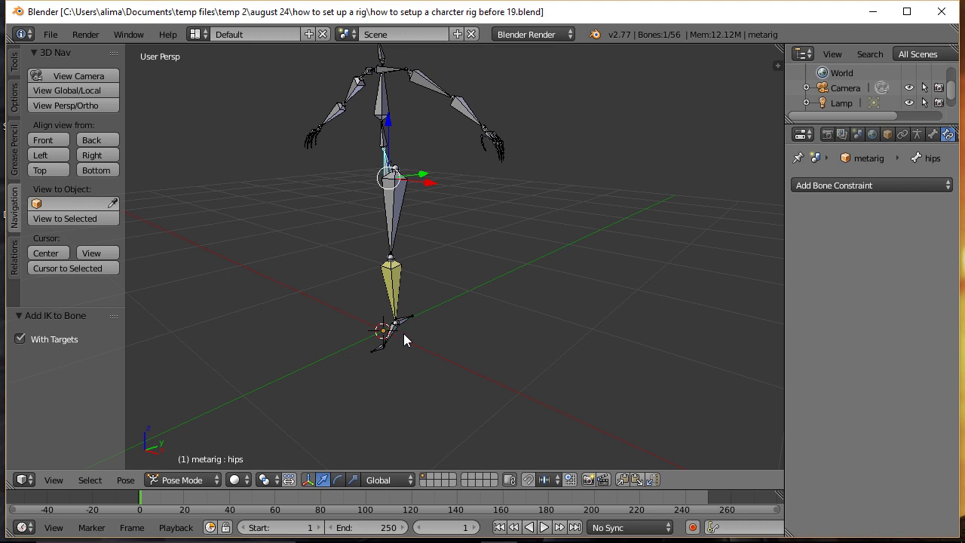
In Edit Mode, parent the left foot bone, foot.L, to the heel bone heel.L using Keep Offset.
key("b")
left_click_drag(339, 279, 458, 369)
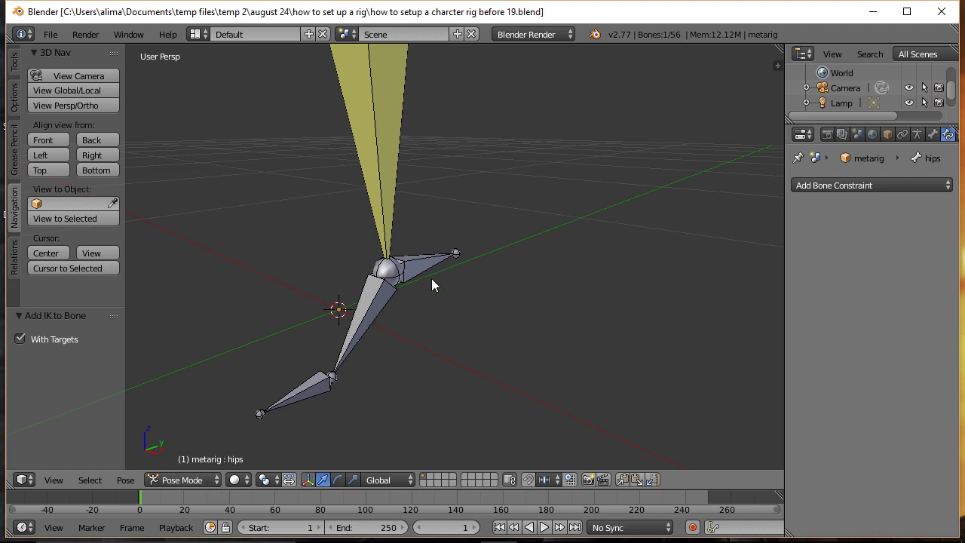
left_click(216, 483)
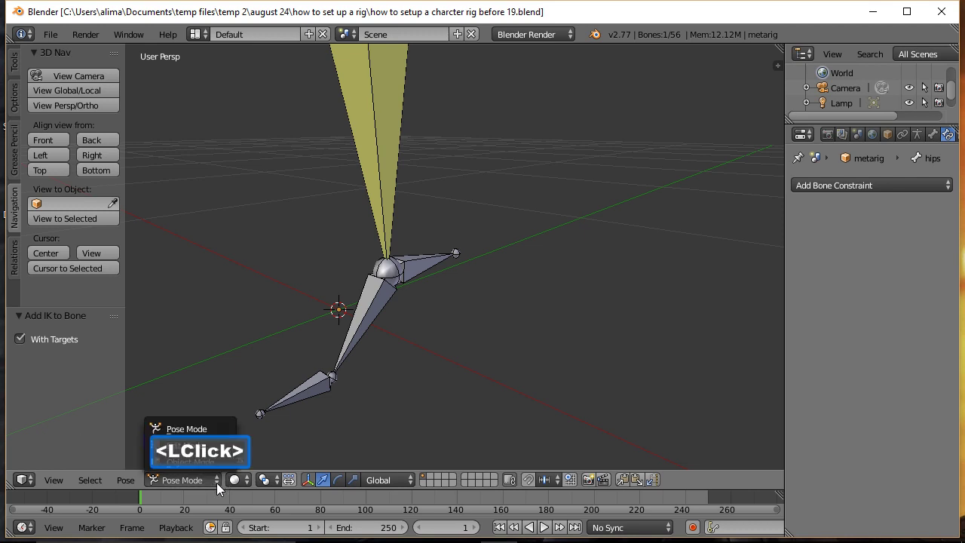
left_click(205, 444)
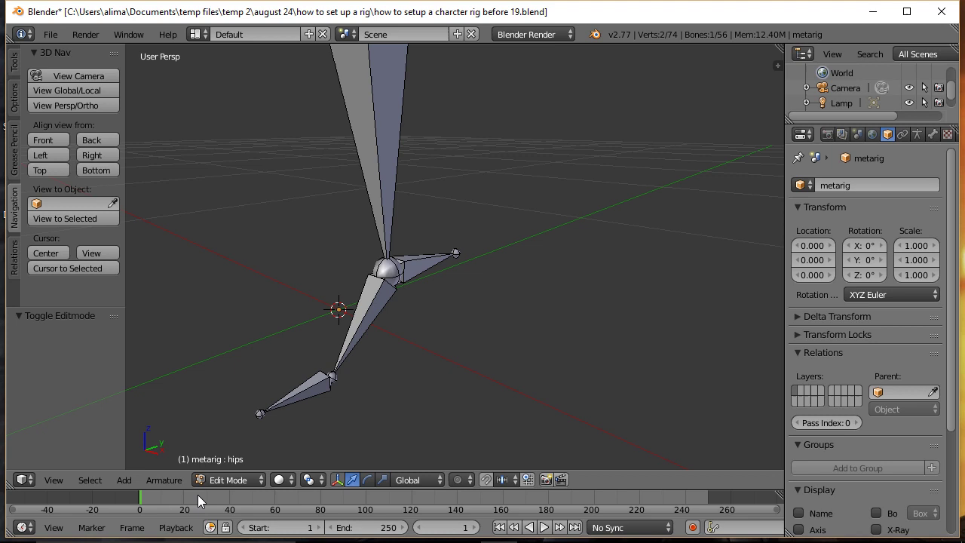
left_click(364, 310)
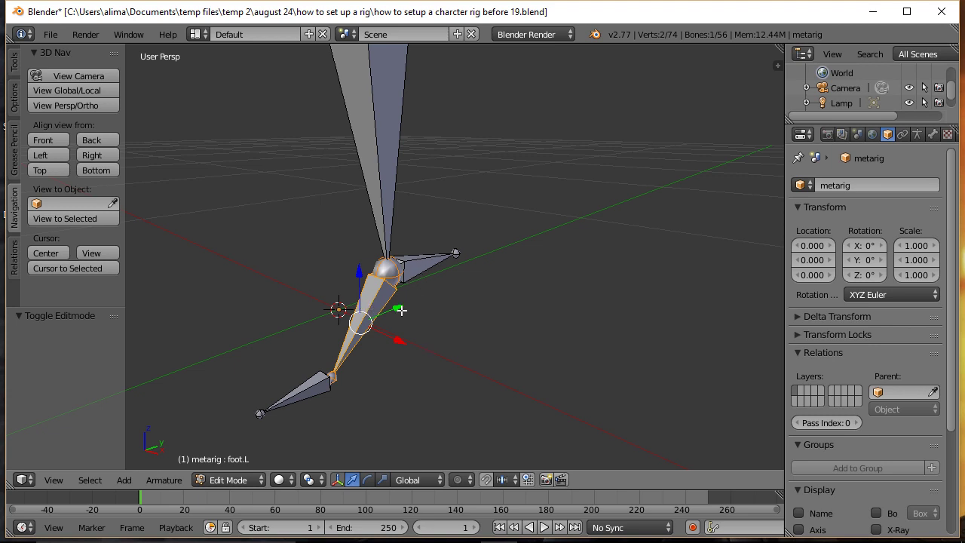
left_click(429, 261, "shift")
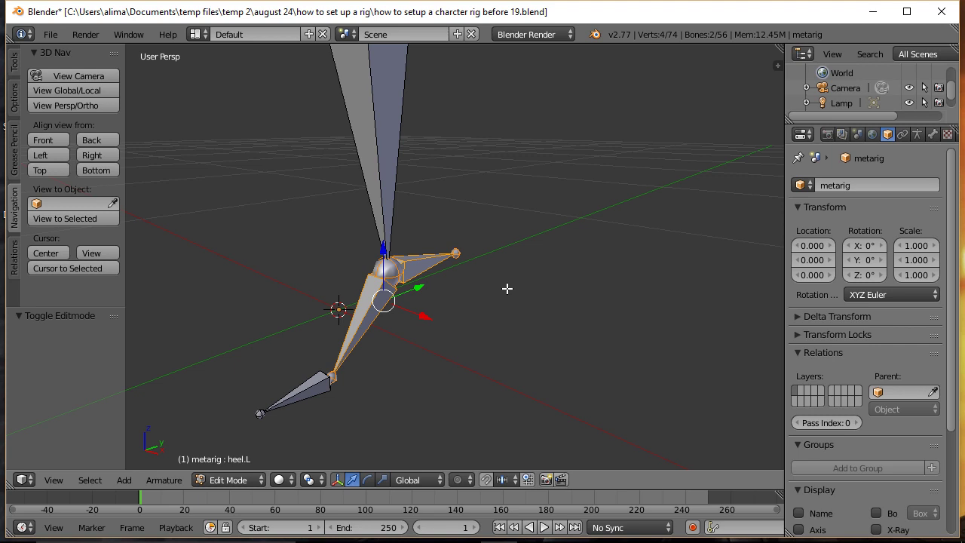
key("ctrl")
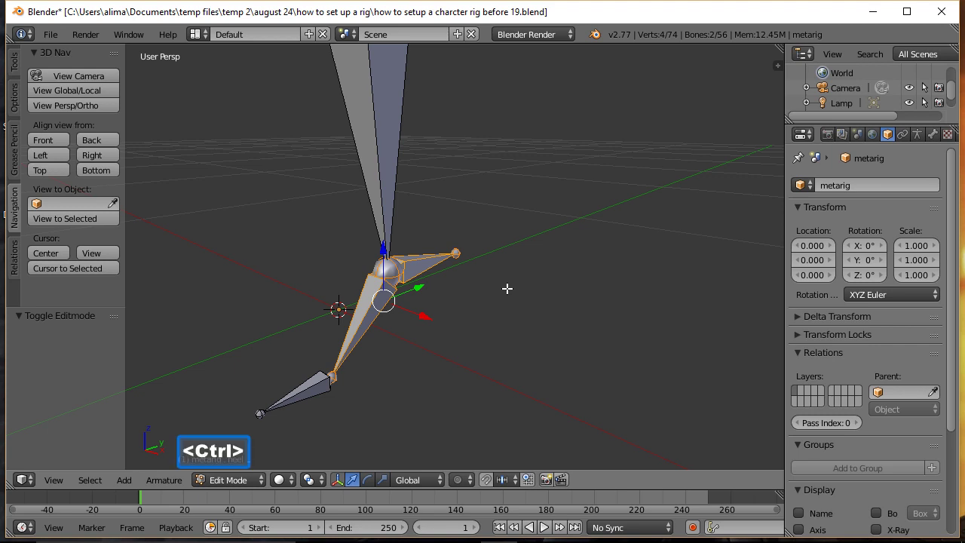
key("ctrl+p")
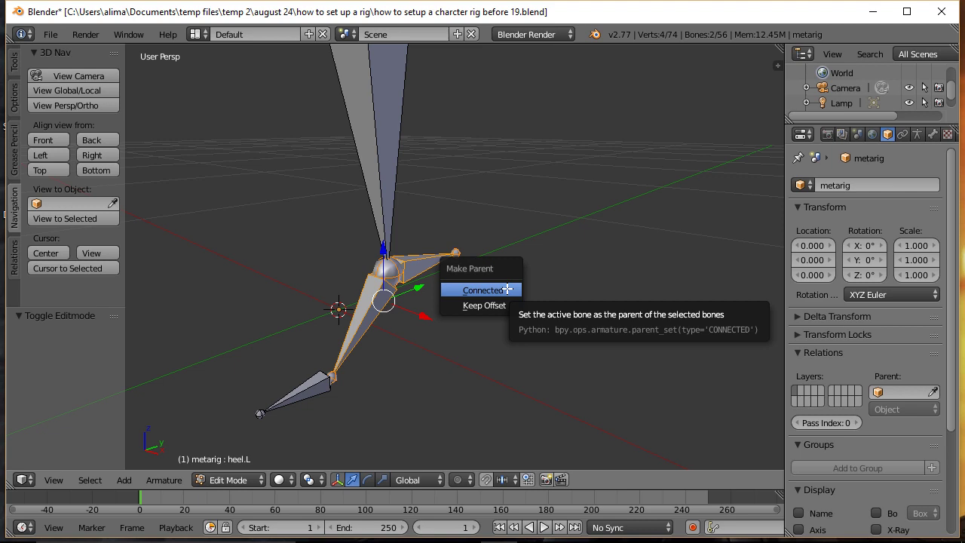
left_click(503, 303)
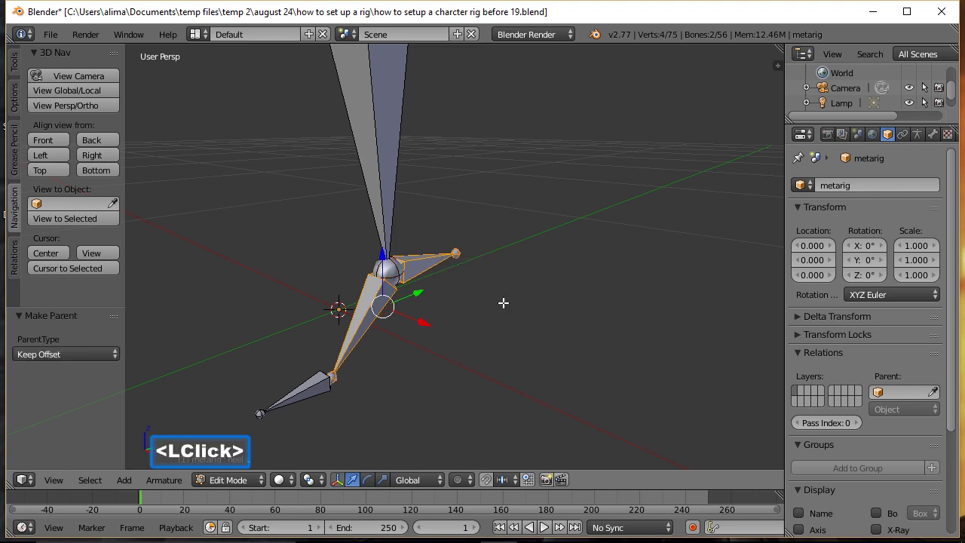
Save the file as "how to setup a charcter rig before 20.blend" and return the metarig to Pose Mode.
key("ctrl+alt+s")
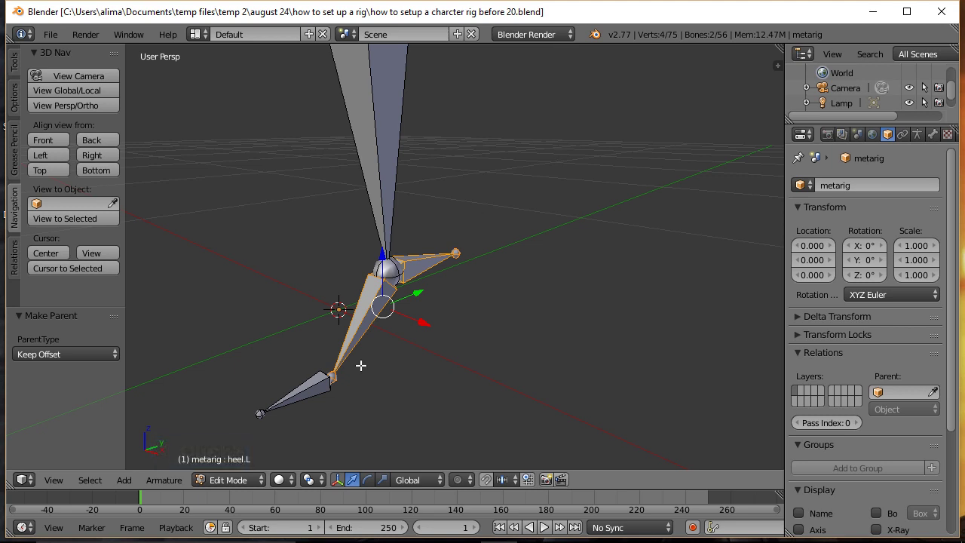
left_click(257, 483)
left_click(247, 430)
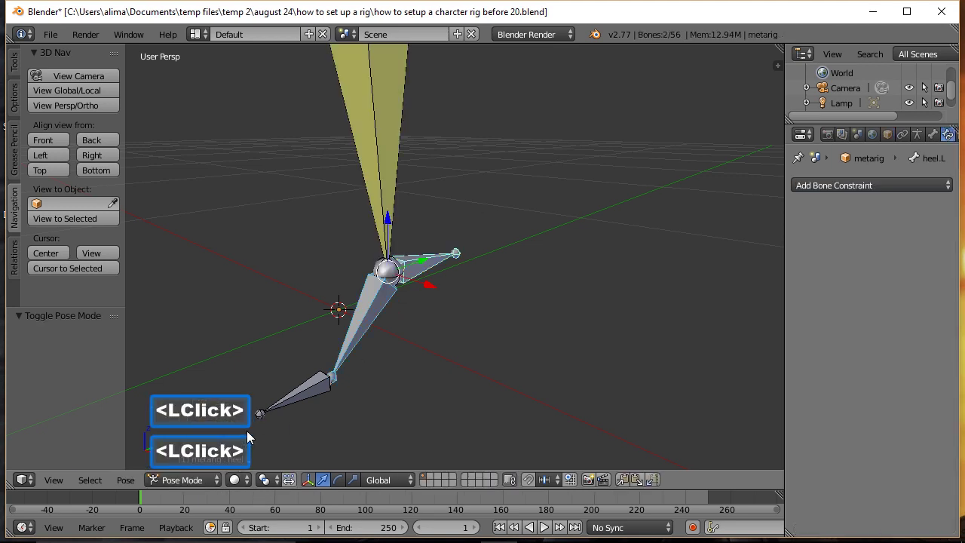
key("ctrl")
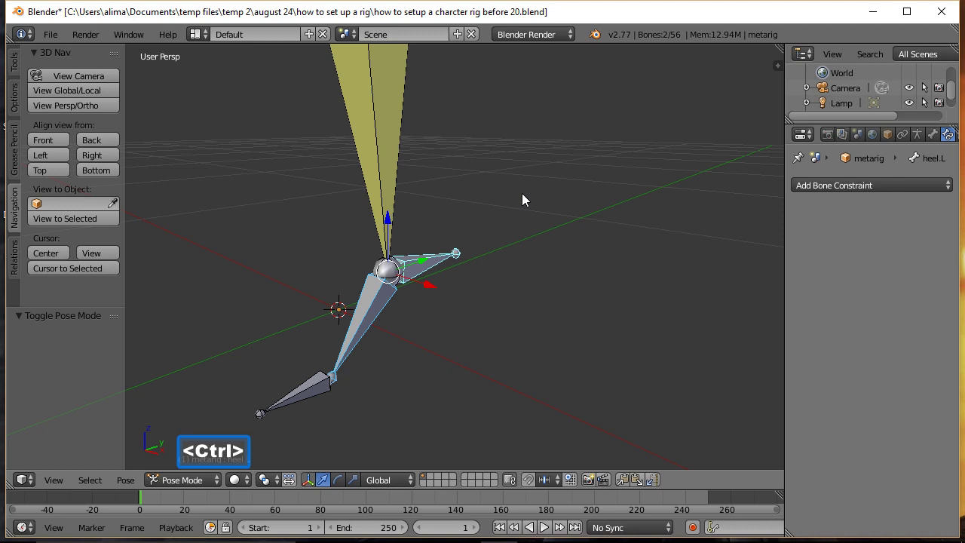
Select the hips bone and test-move it against the left leg's heel-driven IK, cancelling the move.
middle_click_drag(555, 143, 587, 339, "ctrl")
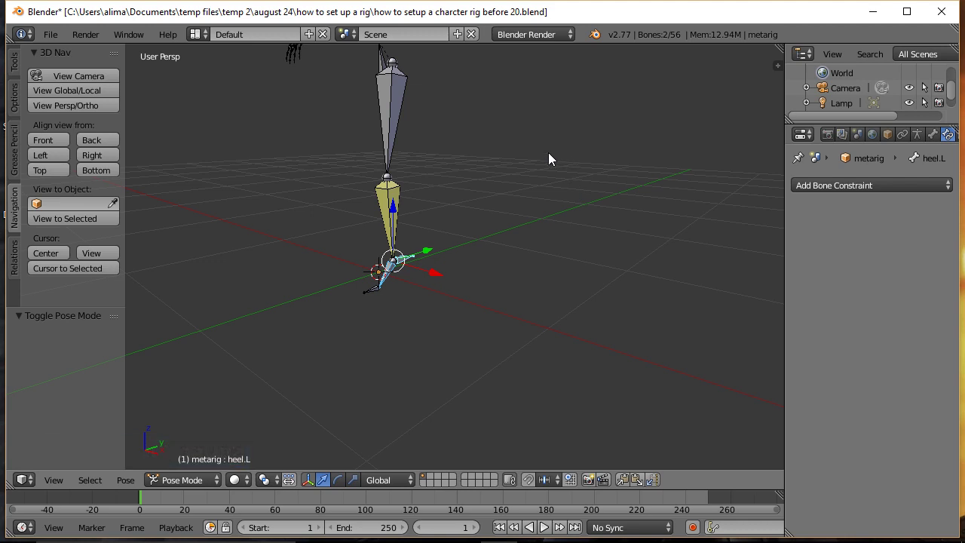
middle_click_drag(543, 151, 551, 189, "ctrl")
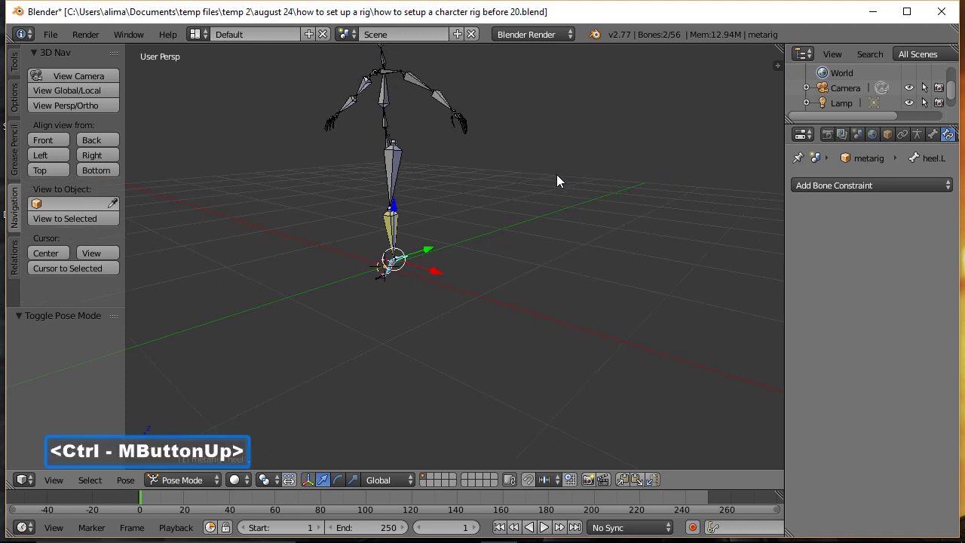
middle_click_drag(546, 122, 542, 256, "shift")
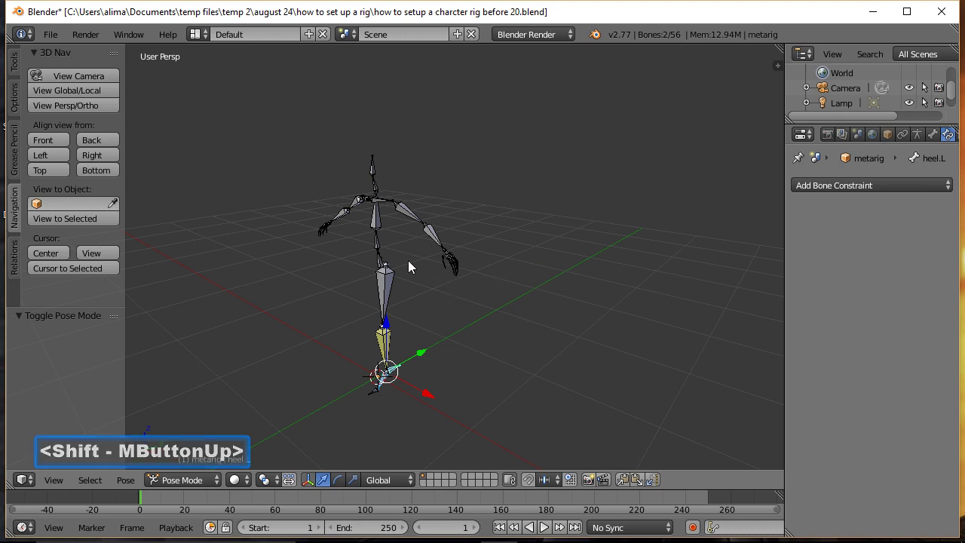
left_click(376, 258)
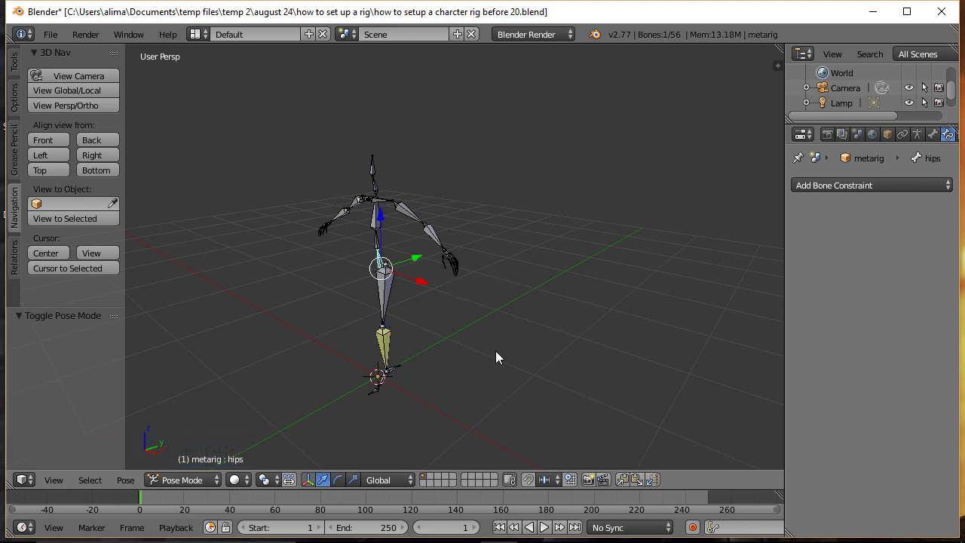
right_click(661, 376)
key("g")
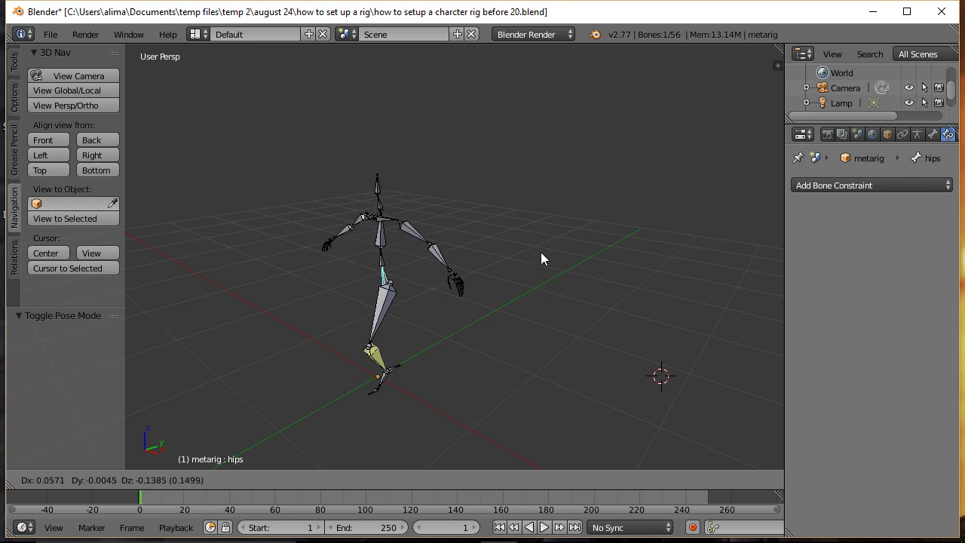
right_click(540, 253)
middle_click_drag(491, 375, 394, 397)
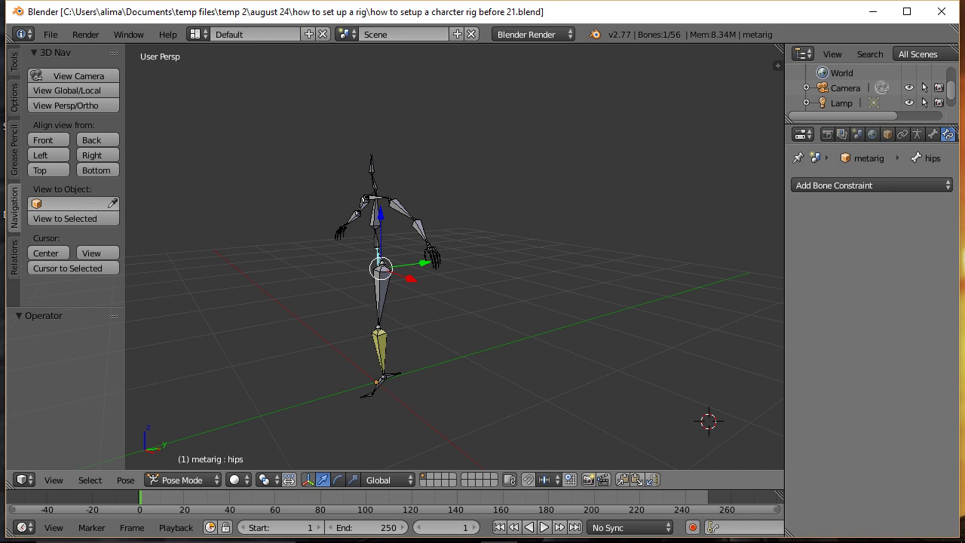
Place the 3D cursor just below the left foot in Right Ortho view and save the file as "how to setup a charcter rig before 23.blend".
double_click(570, 12)
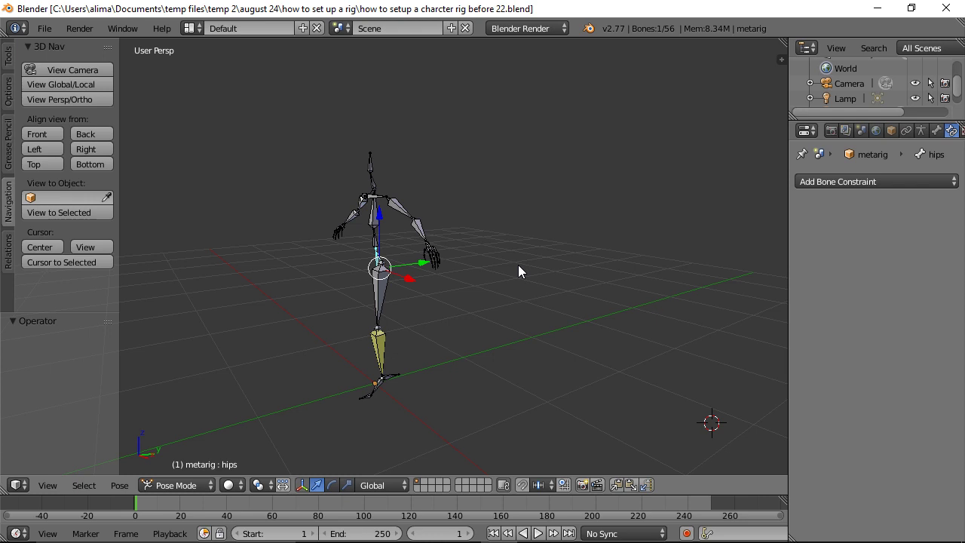
key("shift+b")
left_click_drag(330, 343, 420, 407)
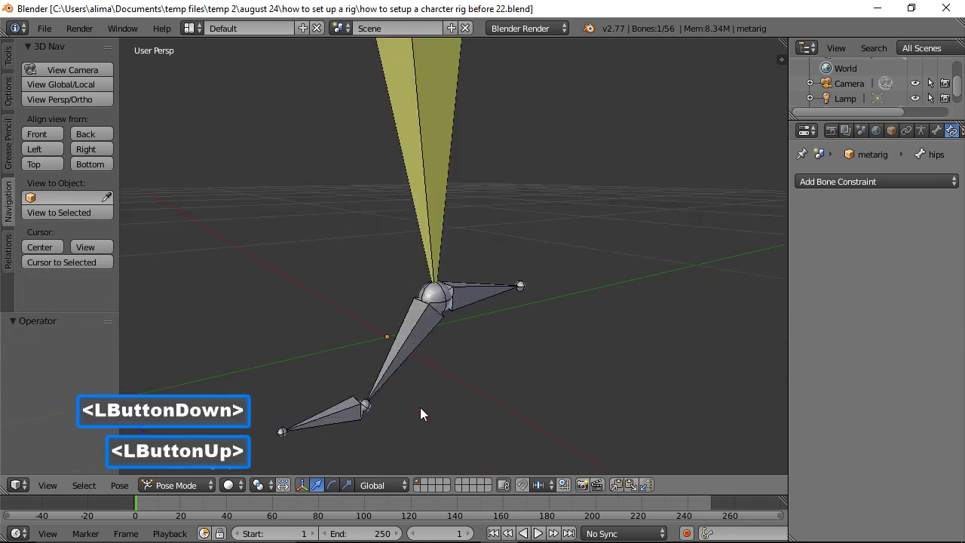
left_click(107, 149)
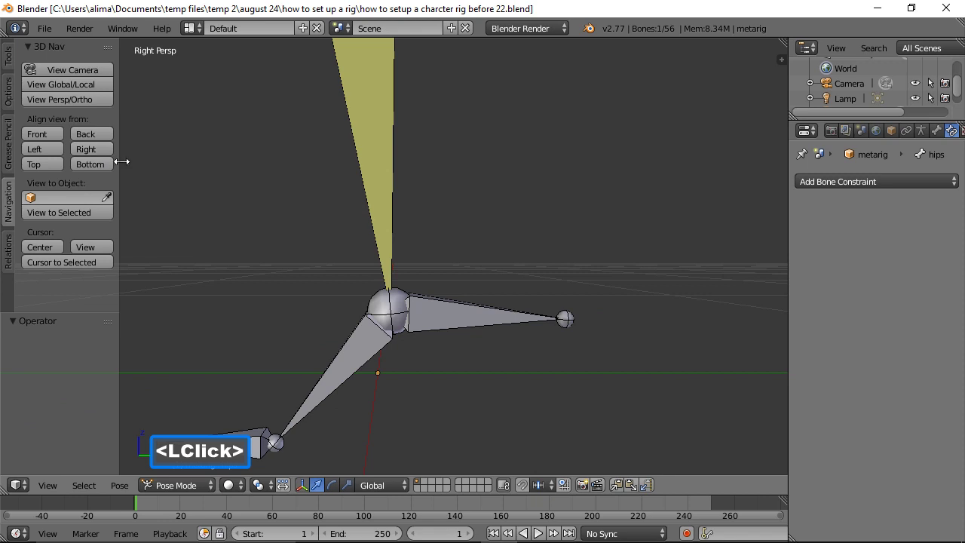
left_click(77, 100)
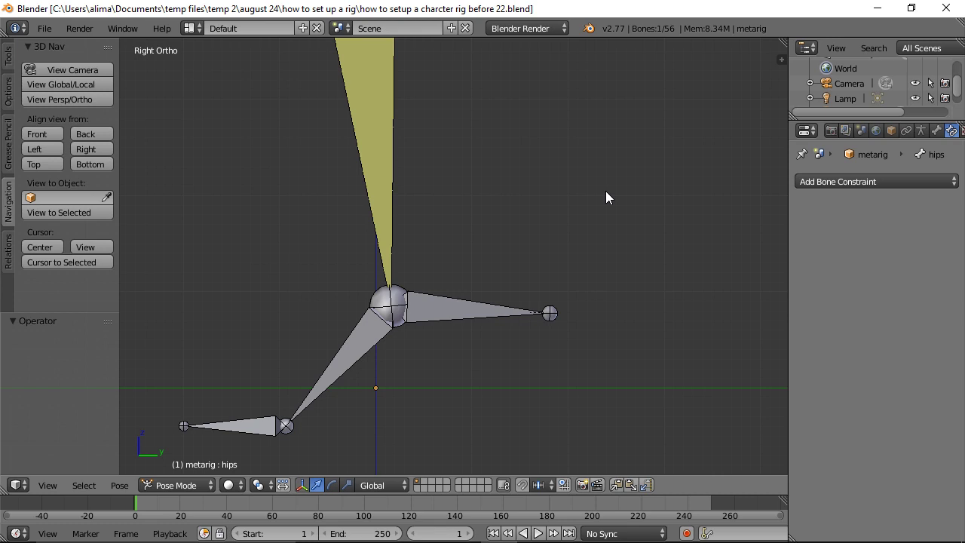
key("ctrl")
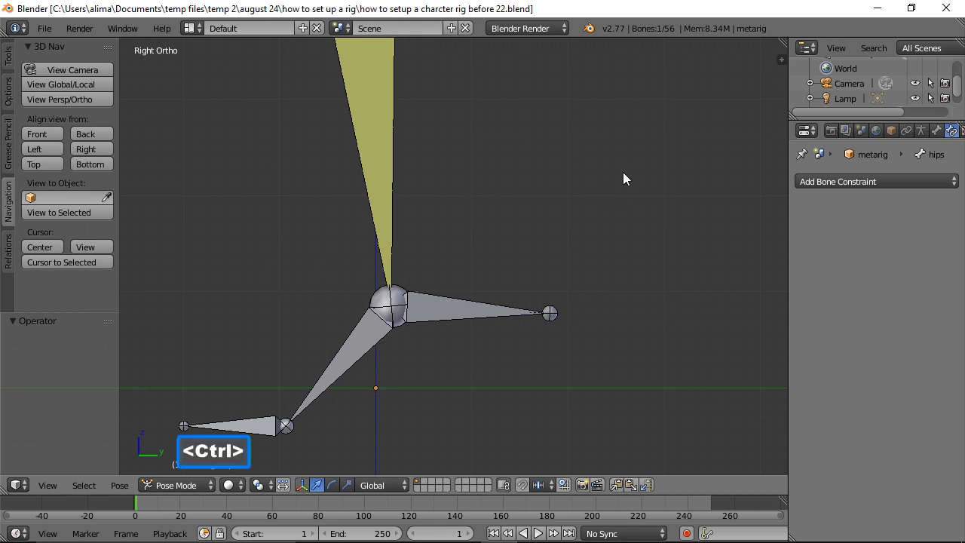
middle_click_drag(631, 161, 636, 220, "ctrl")
right_click(397, 357)
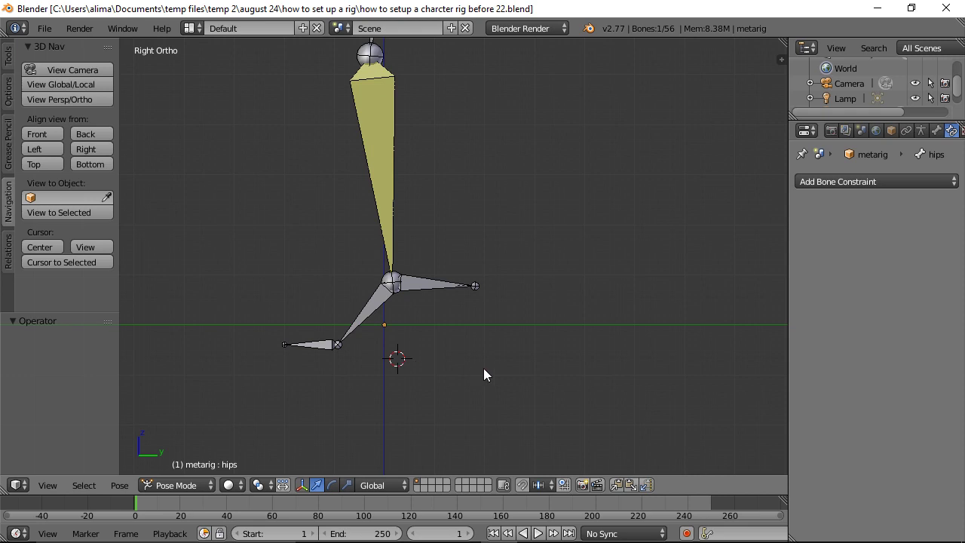
left_click(631, 312)
In Edit Mode, add a new bone to the metarig at the 3D cursor below the left foot.
left_click(211, 488)
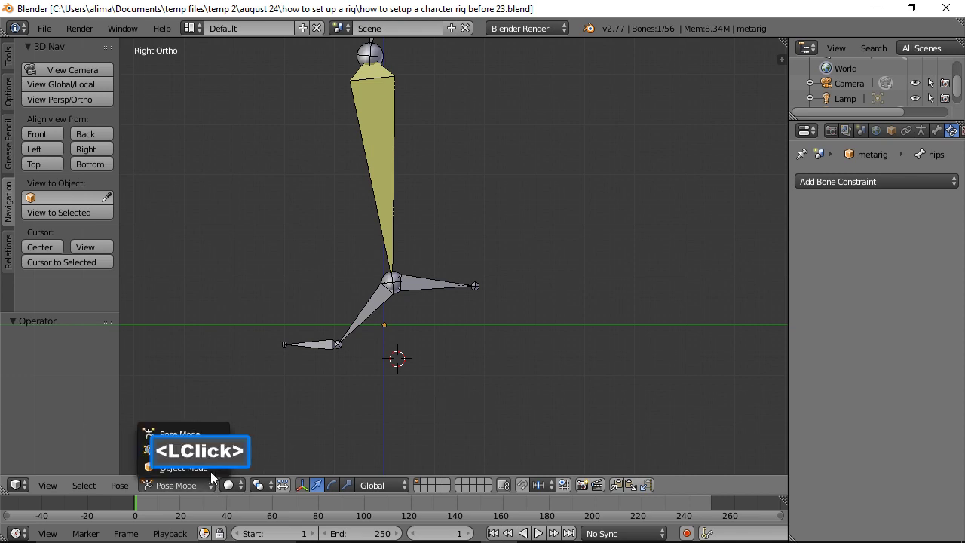
left_click(211, 450)
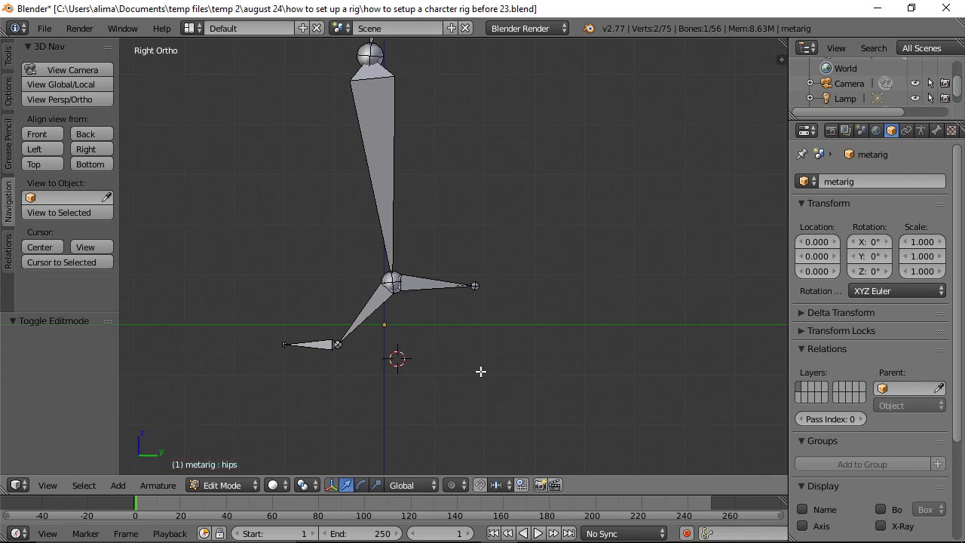
key("shift+a")
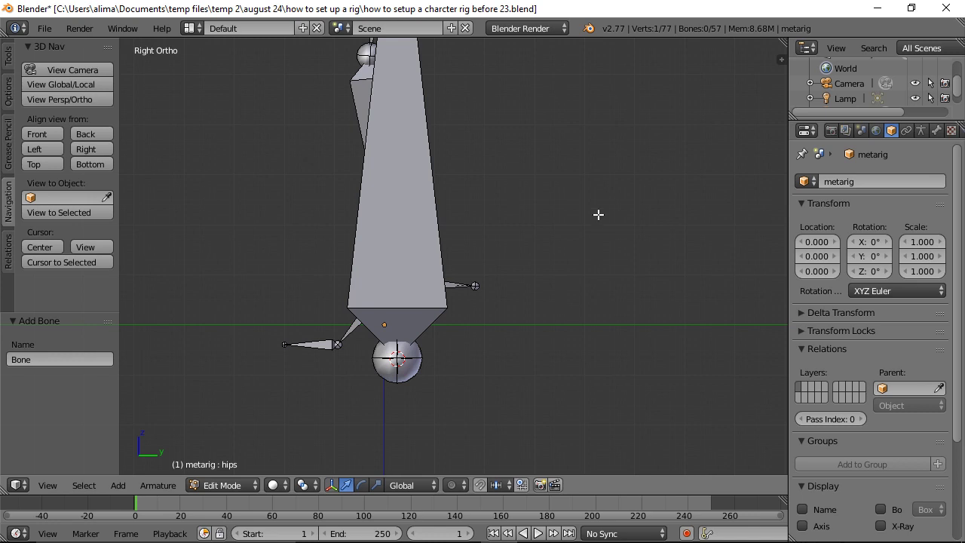
middle_click_drag(608, 196, 615, 282, "ctrl")
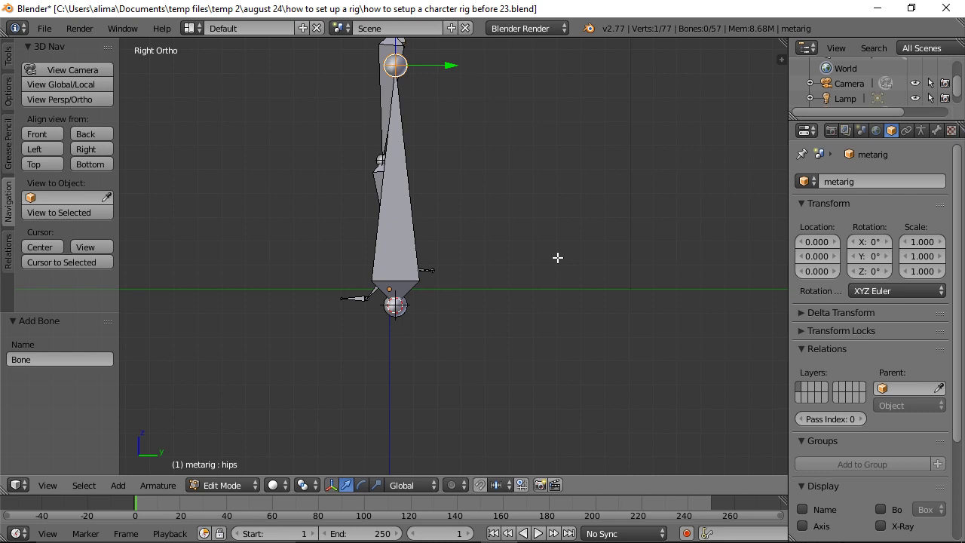
Lay the new bone flat by snapping its tip with Selection to Cursor (Offset) and moving the tip about -0.220 along Y.
key("shift+s")
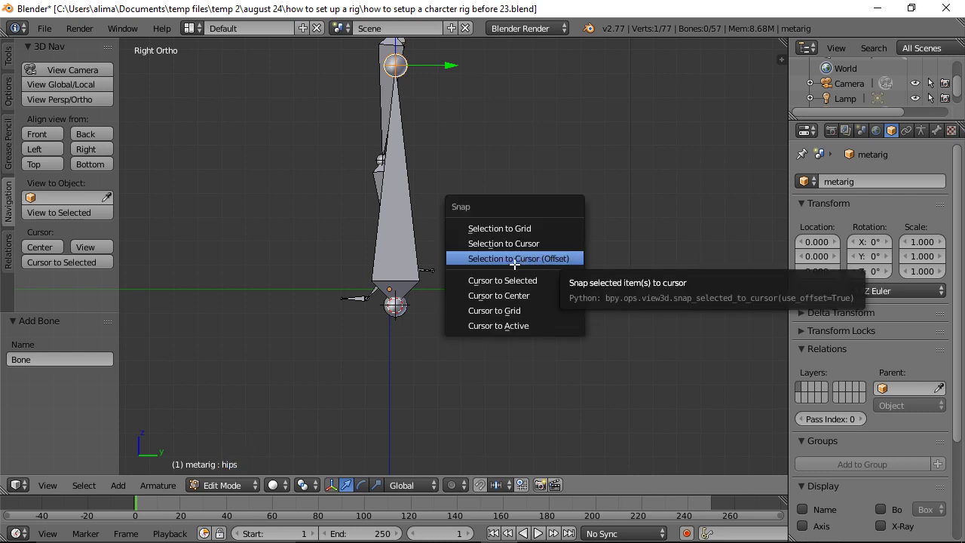
left_click(567, 260)
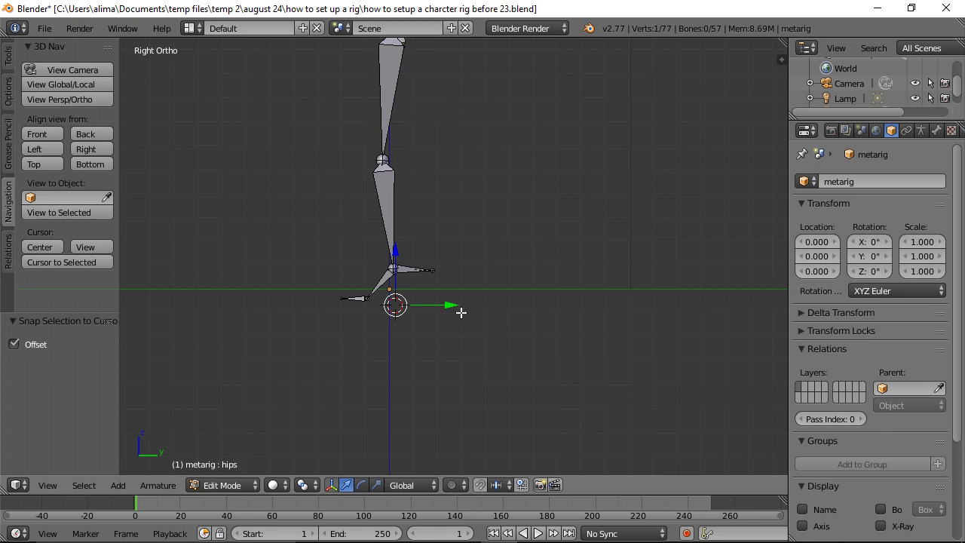
left_click_drag(452, 304, 400, 317)
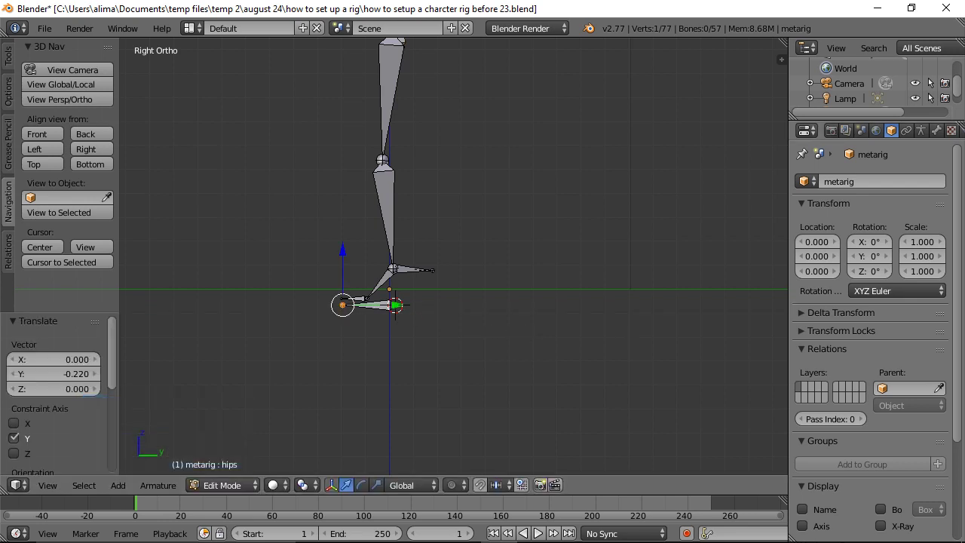
Save the file as "how to setup a charcter rig before 24.blend", and again as version 25 with the transform manipulator hidden.
left_click(548, 168)
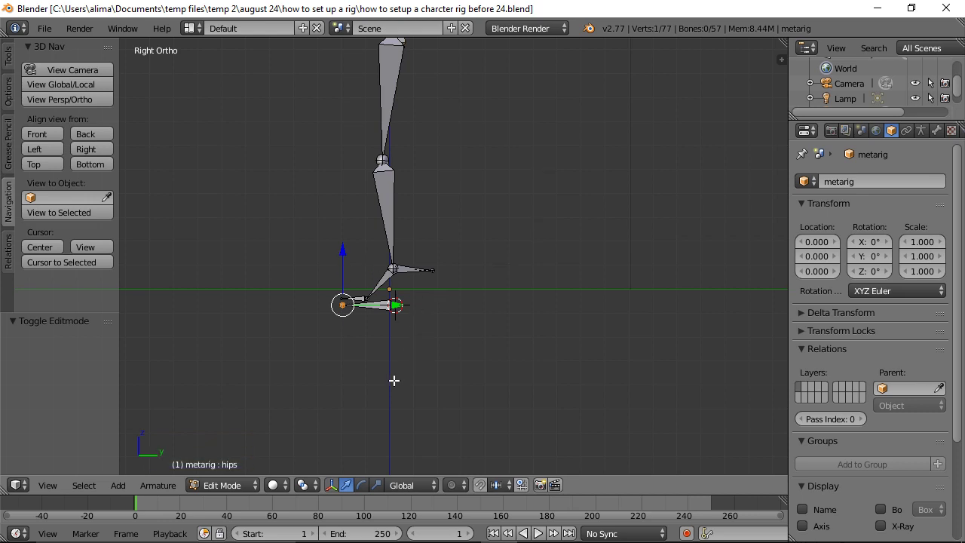
left_click(331, 485)
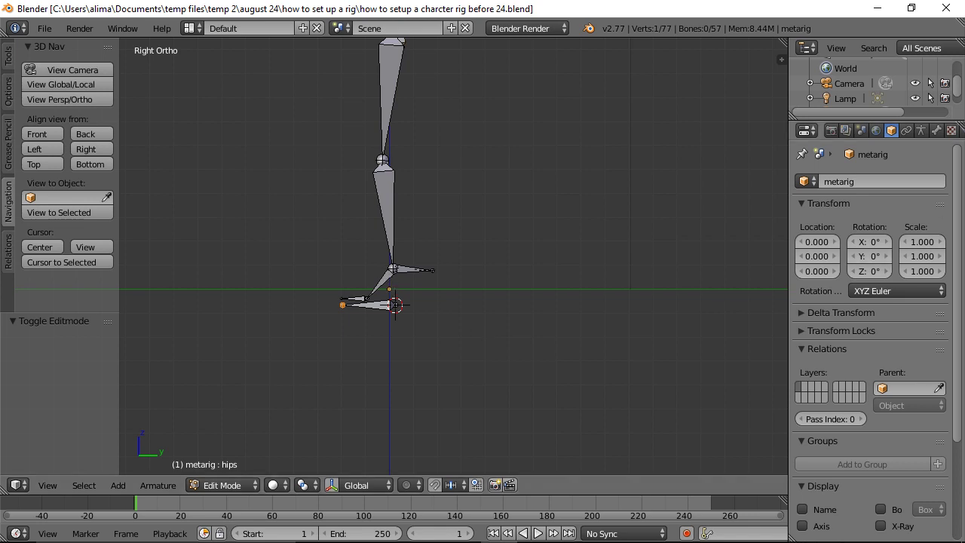
left_click(495, 151)
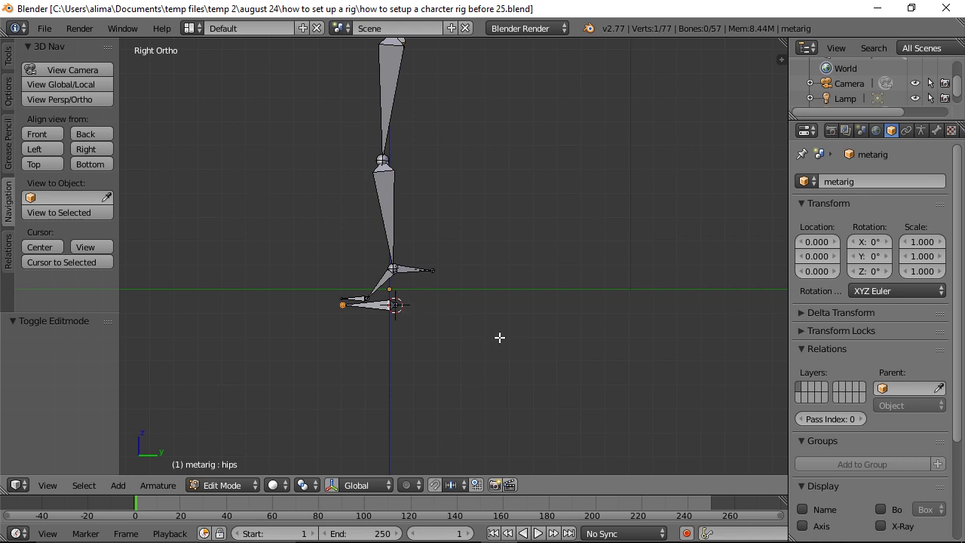
In Front view, move the whole new bone about -1.722 along X to under the left foot, and save the file as version 26.
left_click(379, 306)
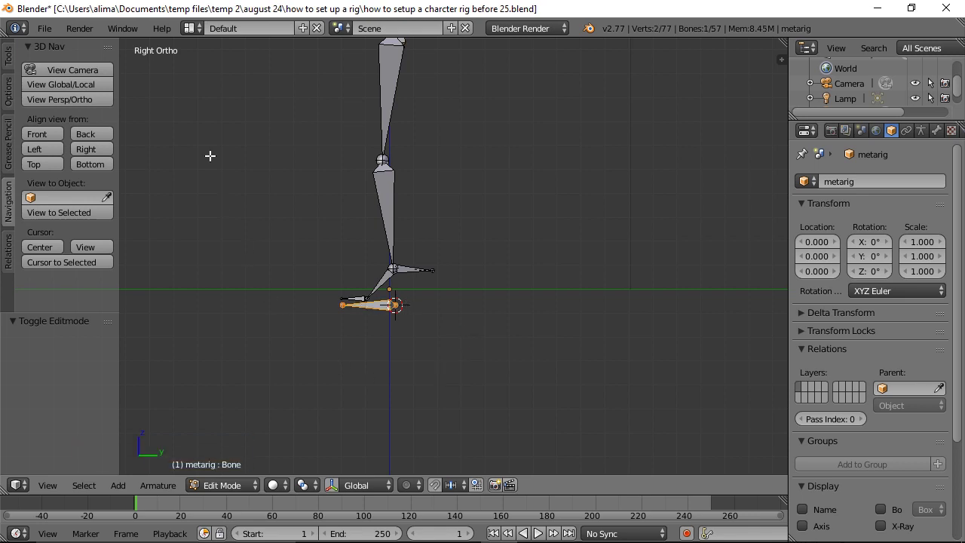
left_click(48, 133)
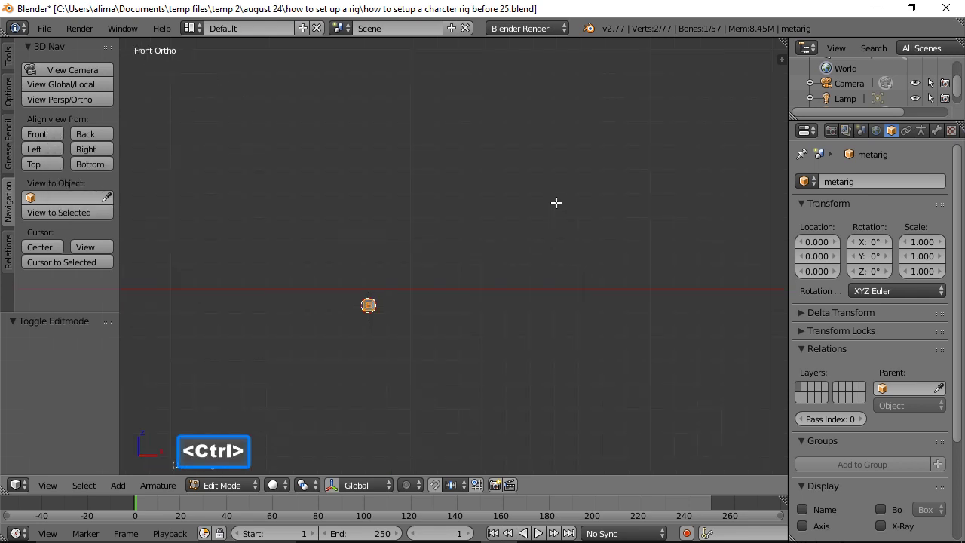
middle_click_drag(553, 188, 565, 261, "ctrl")
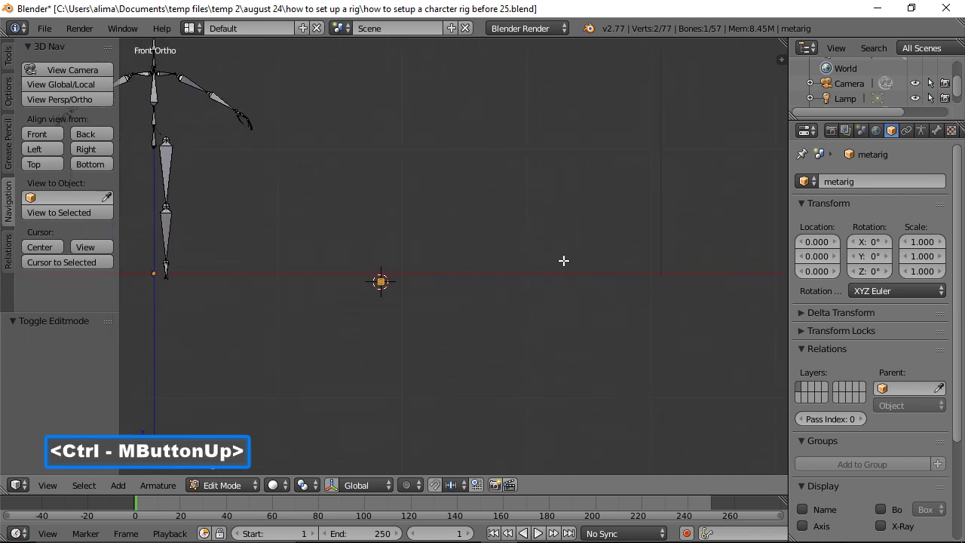
middle_click_drag(480, 228, 607, 267, "shift")
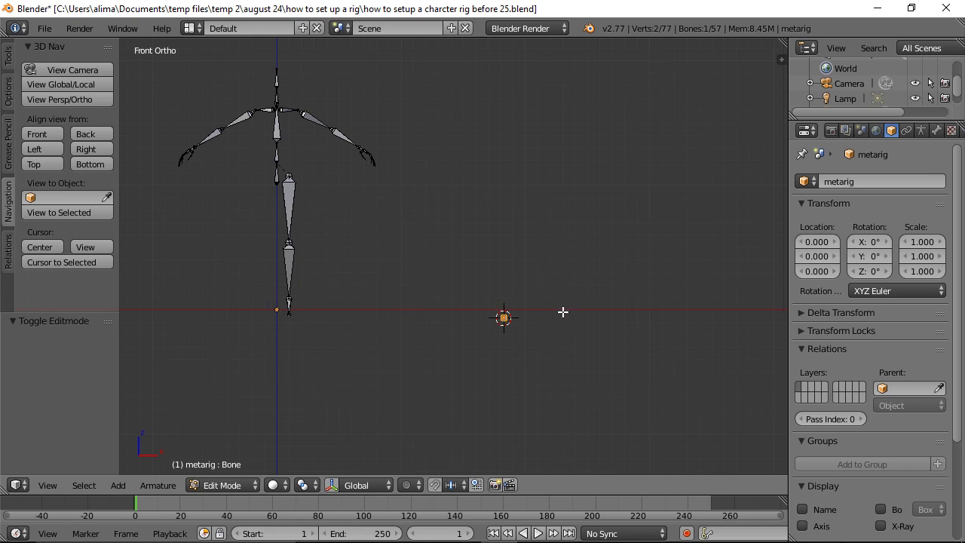
left_click(331, 491)
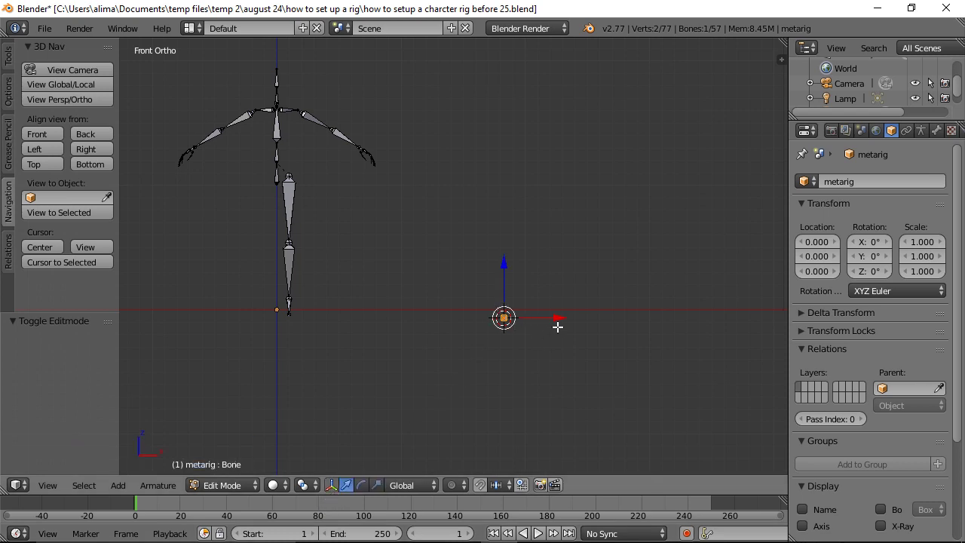
left_click_drag(560, 317, 335, 325)
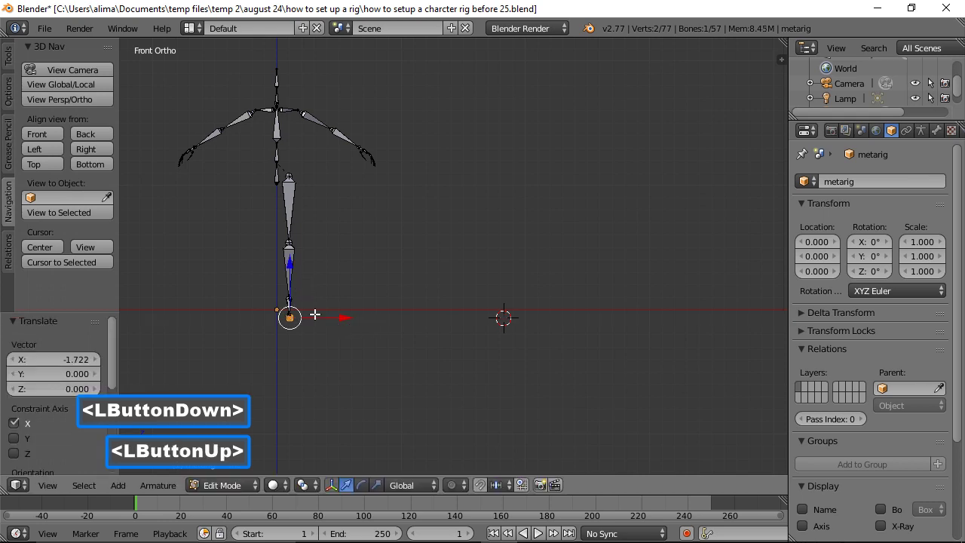
left_click(578, 284)
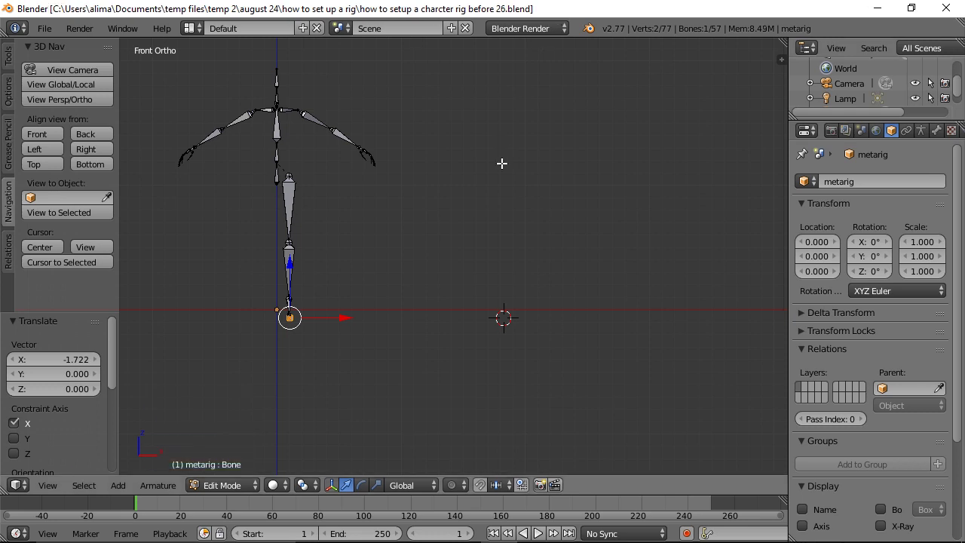
Nudge the new bone about -0.007 along X to line it up with the left leg in Front view.
key("b")
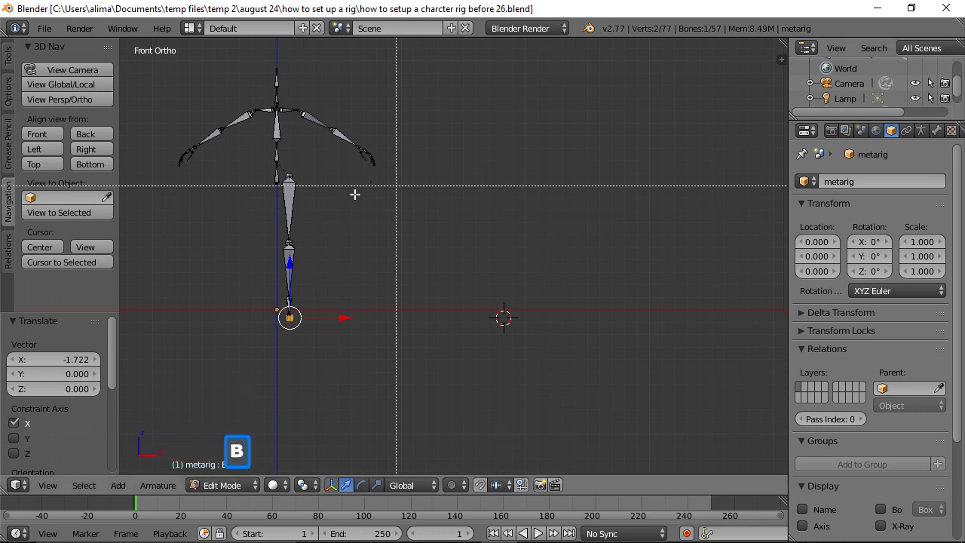
left_click_drag(236, 230, 351, 348)
key("KP_1")
scroll(350, 348, "up", 6)
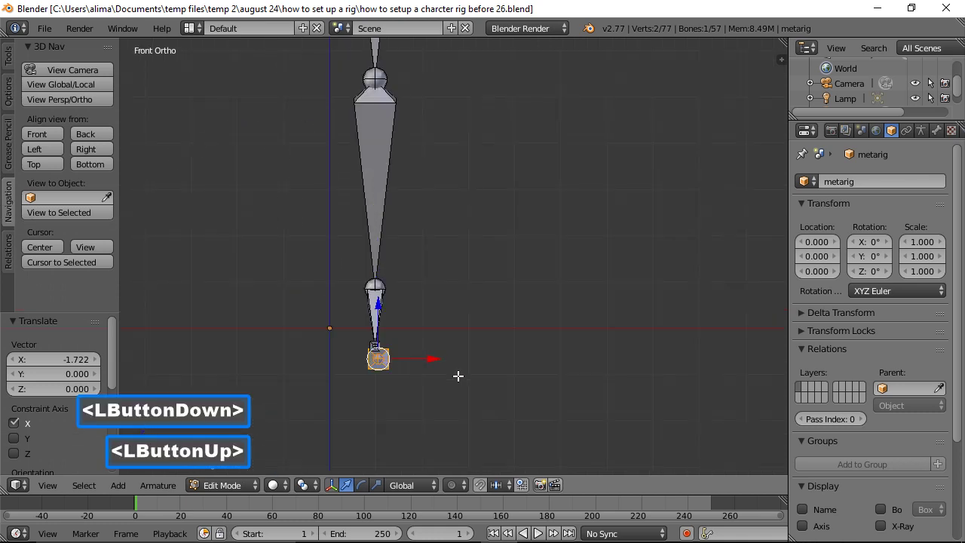
left_click_drag(435, 360, 433, 362)
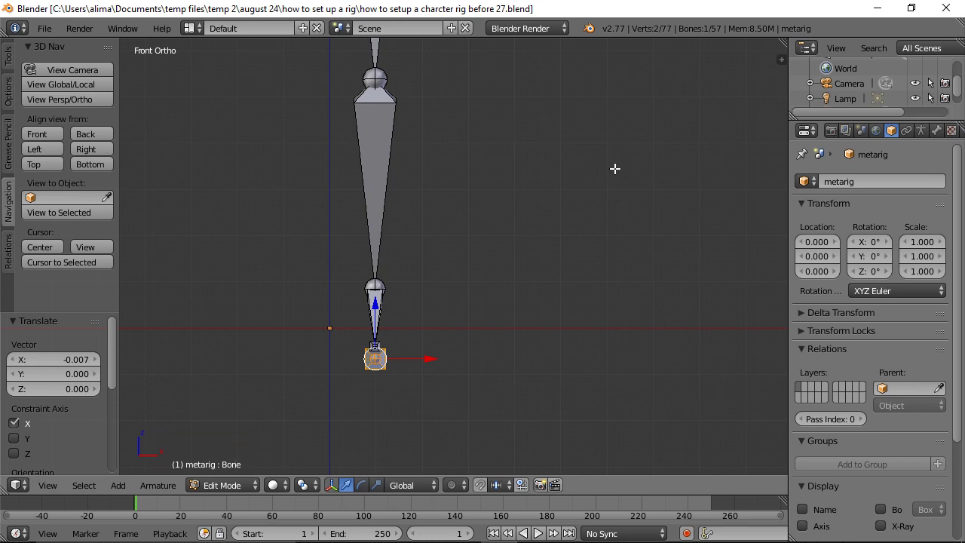
In Right view, parent the left heel bone to the new bone beneath the foot with Keep Offset.
left_click(102, 148)
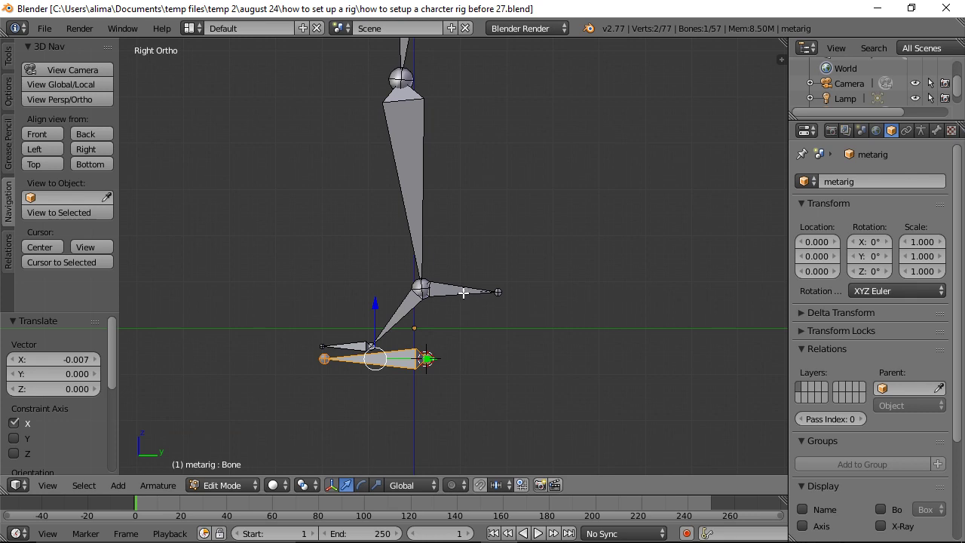
left_click(463, 293)
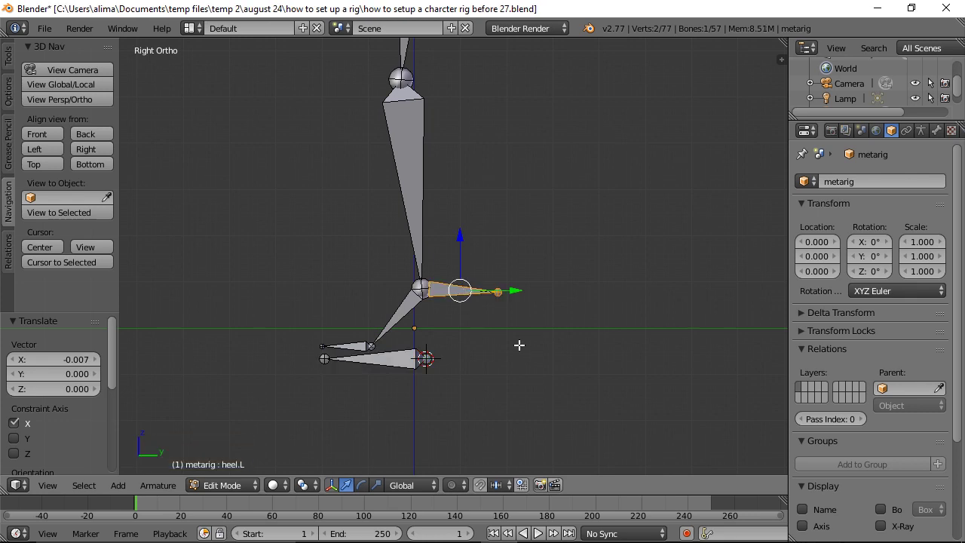
left_click(398, 359, "shift")
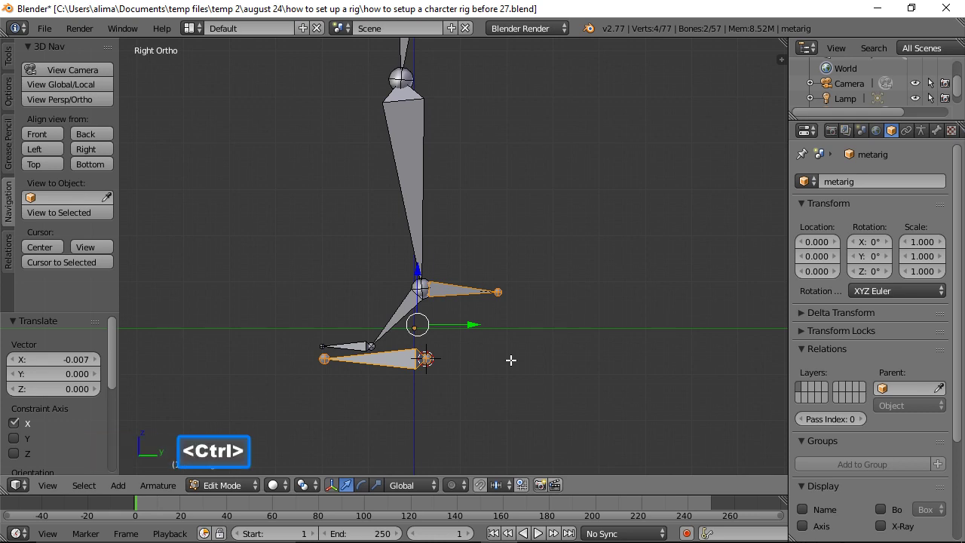
key("ctrl+p")
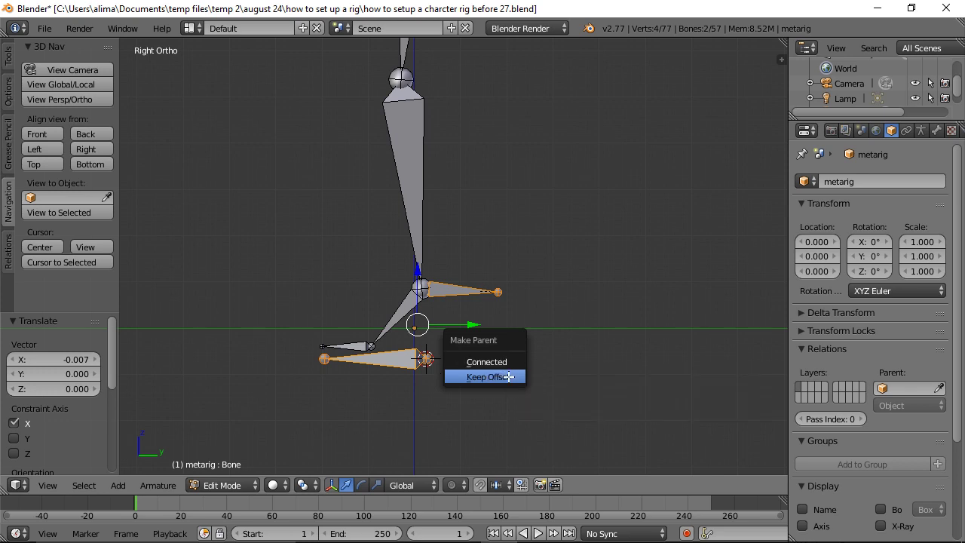
left_click(509, 376)
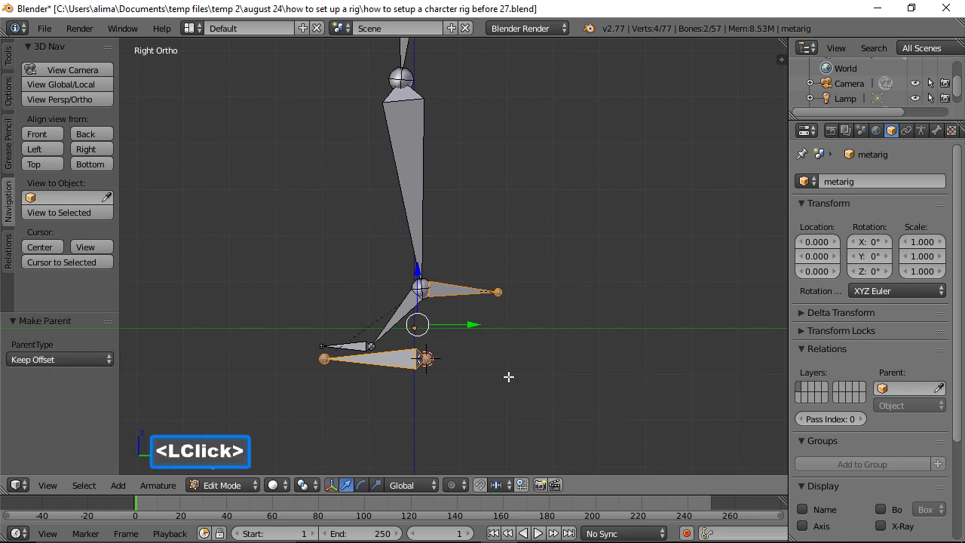
Parent the left foot bone to the new bone beneath it with Keep Offset, and save the file as version 28.
left_click(398, 312)
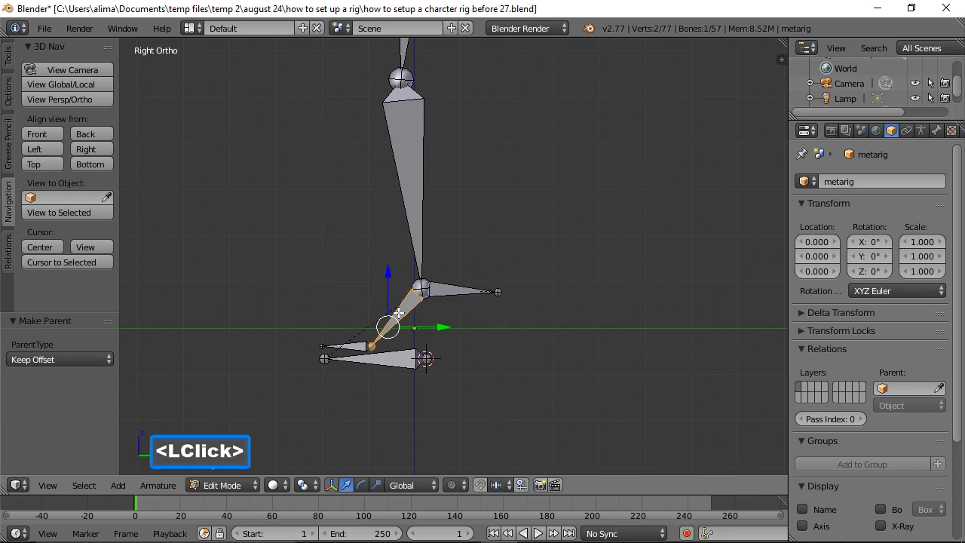
left_click(408, 361, "shift")
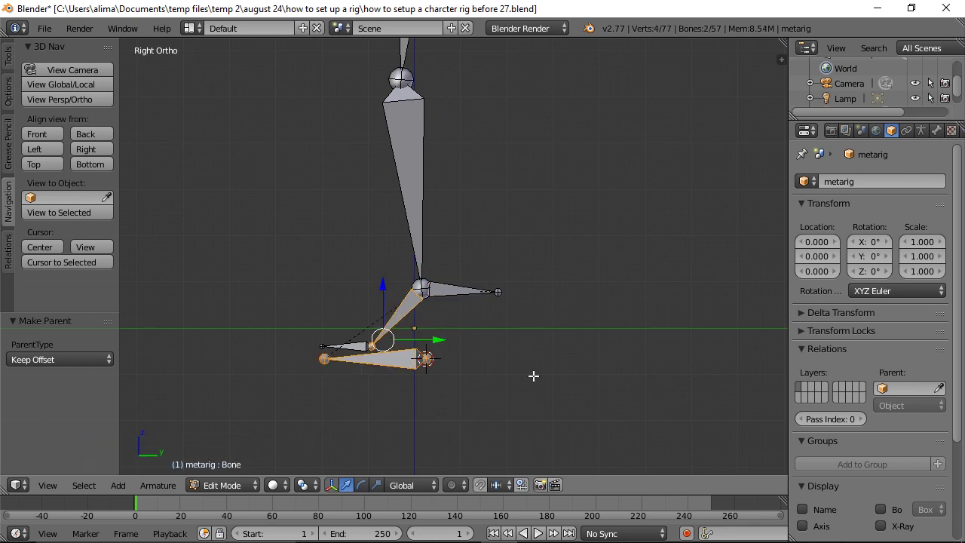
key("ctrl")
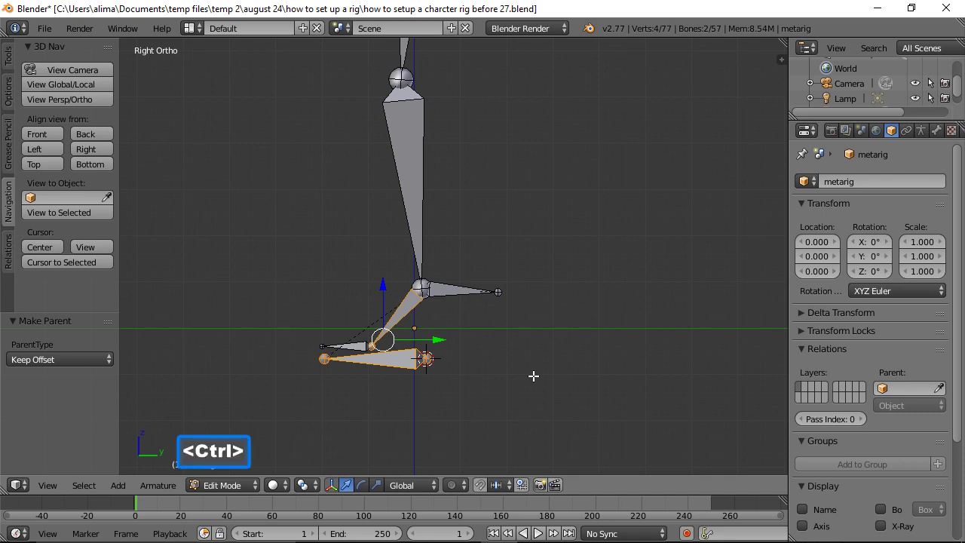
key("ctrl+p")
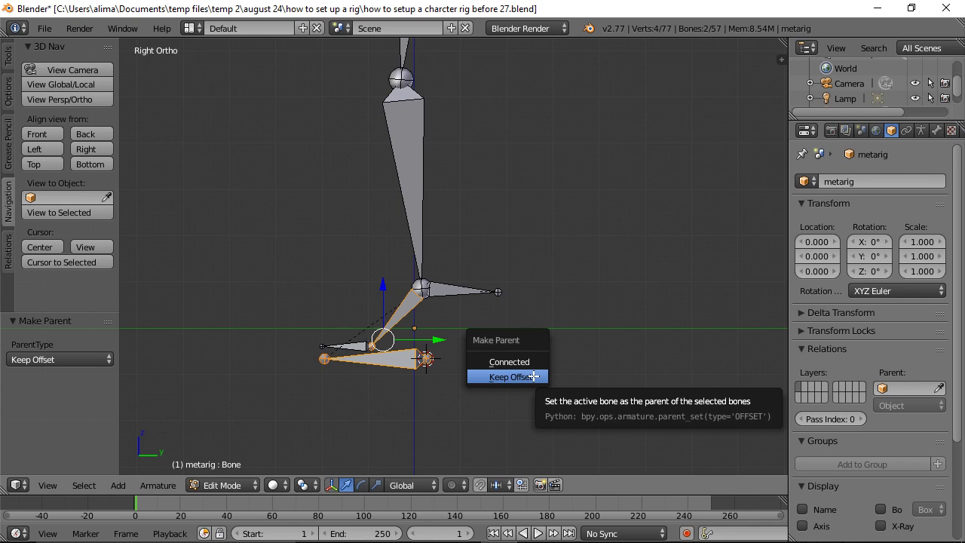
left_click(534, 376)
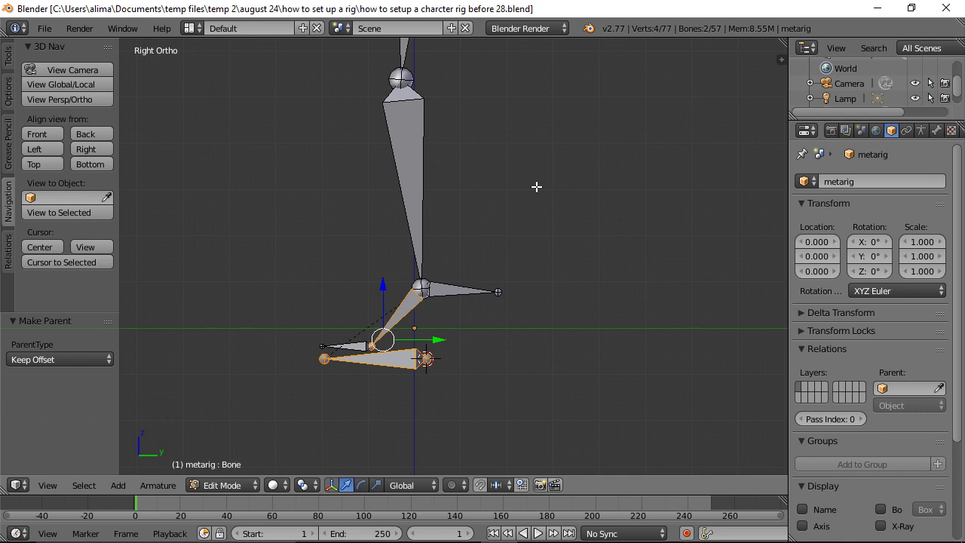
In Pose Mode, add a Copy Location constraint to foot.L with shin.L as its target.
left_click(248, 487)
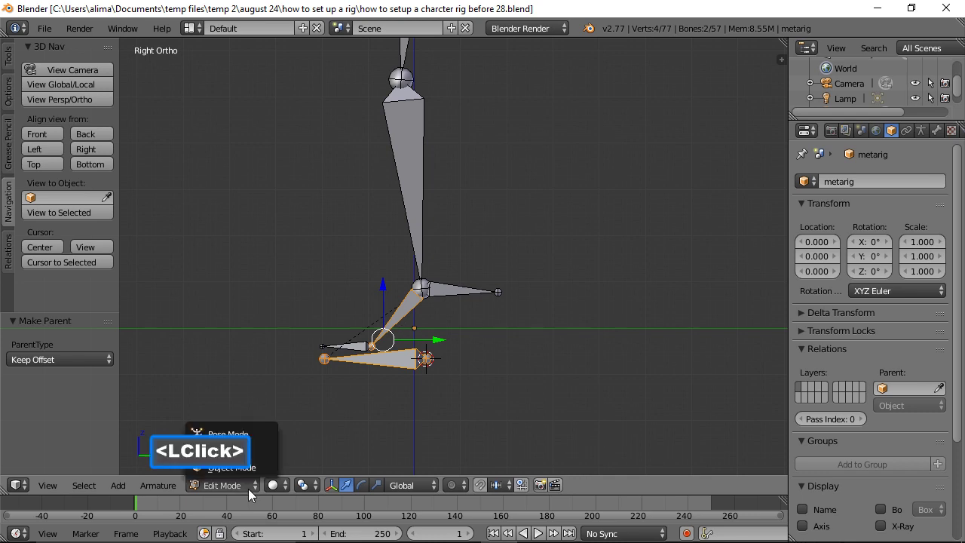
left_click(239, 438)
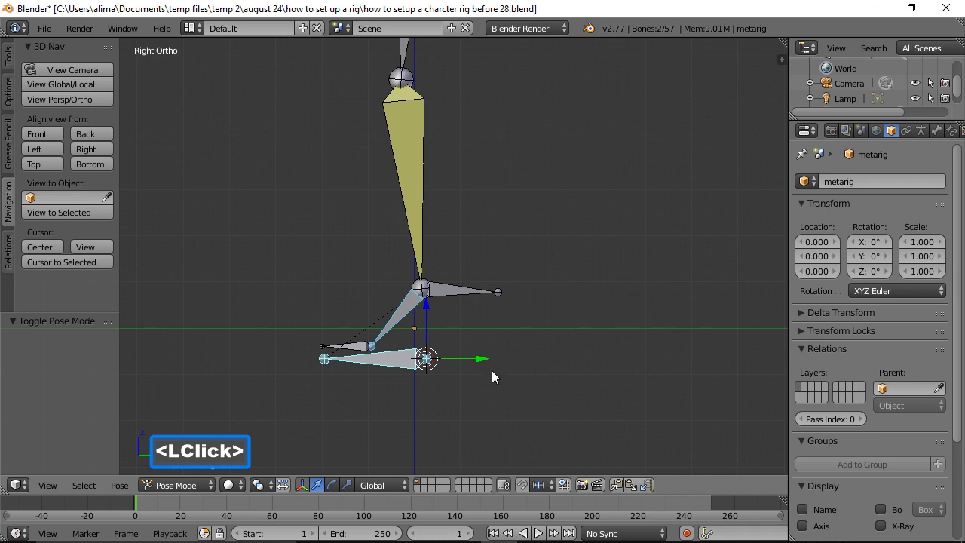
key("a")
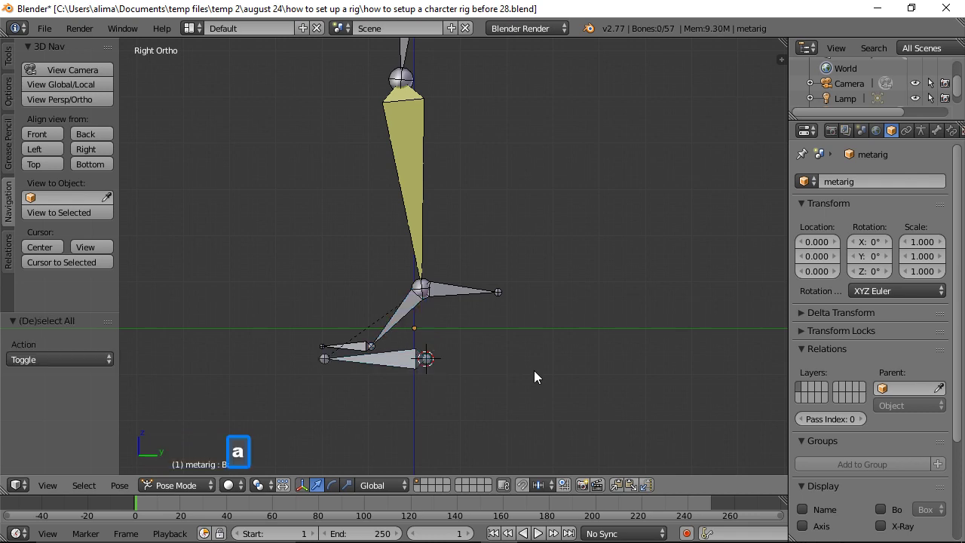
left_click(412, 188)
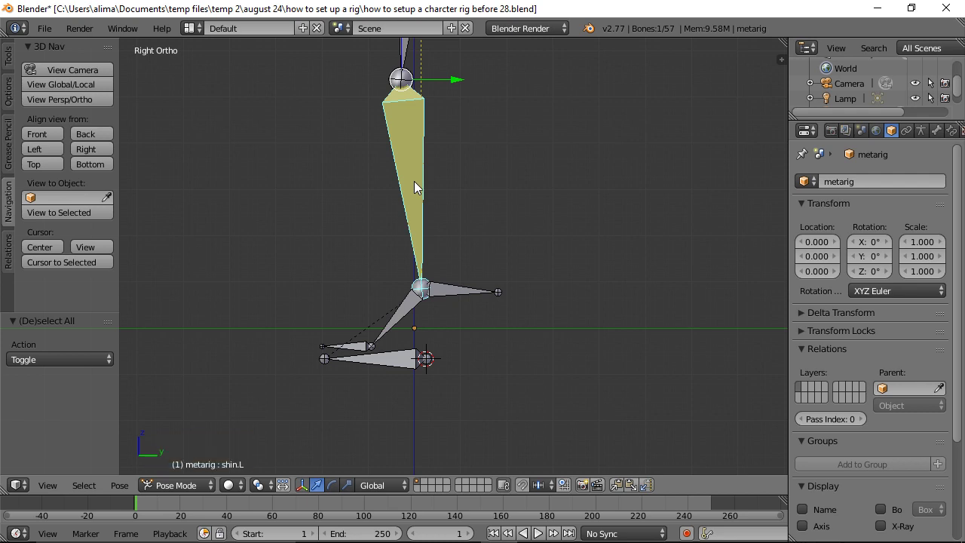
left_click(407, 314, "shift")
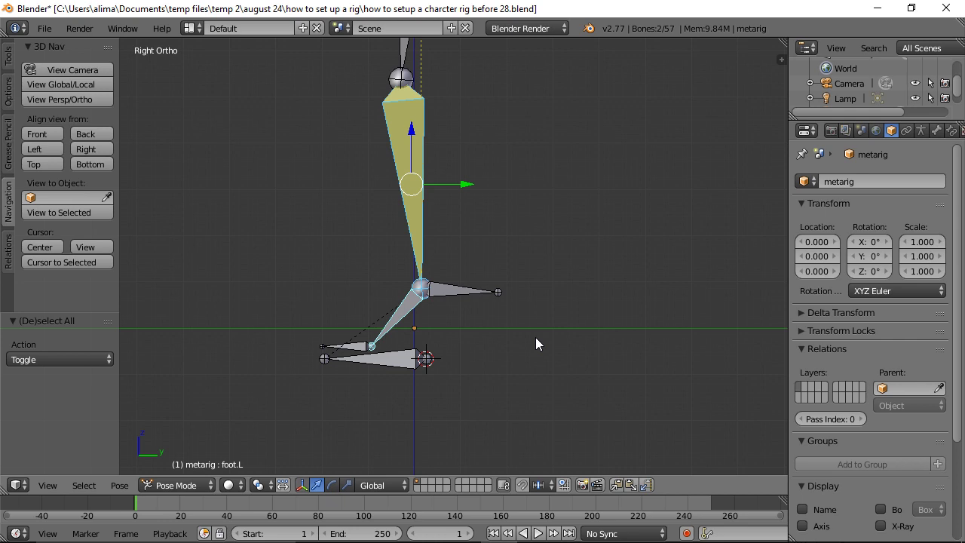
key("ctrl")
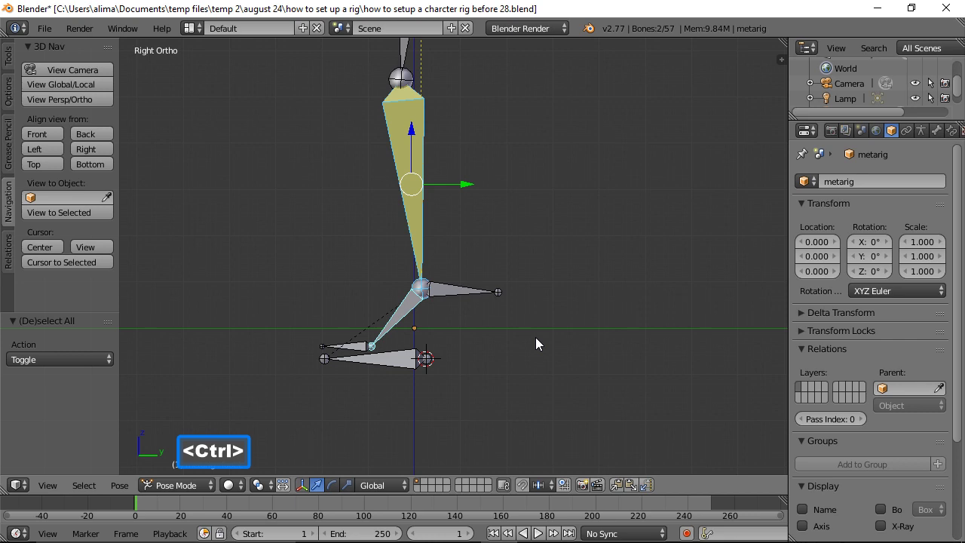
key("ctrl+shift+c")
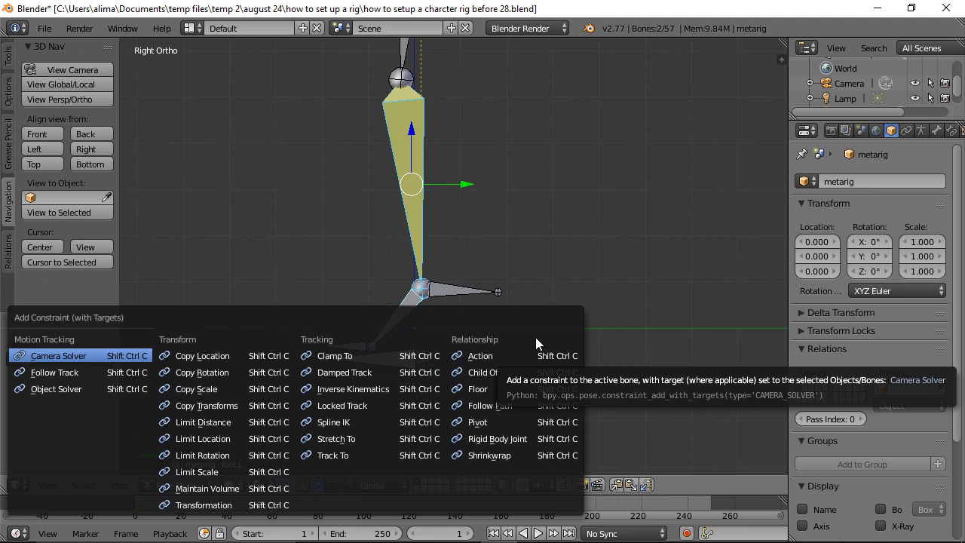
left_click(221, 353)
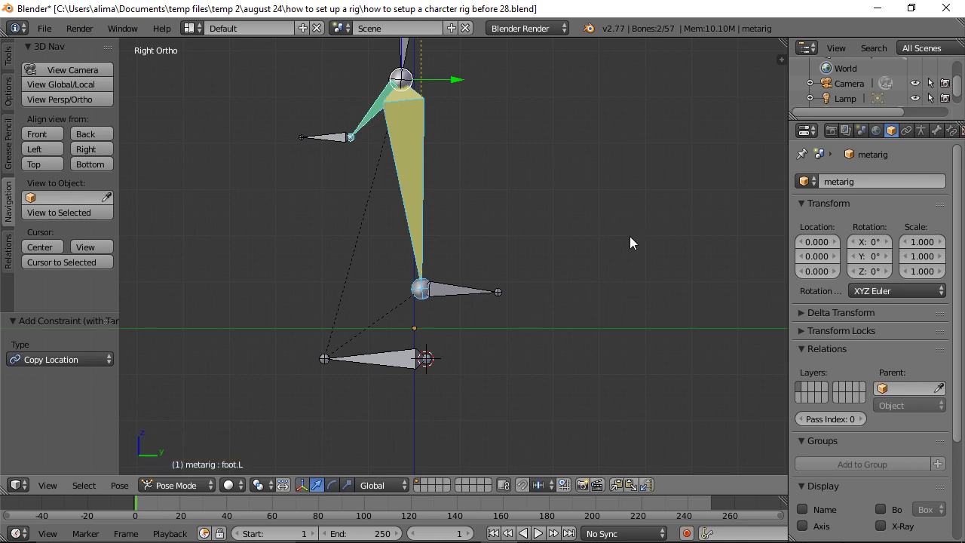
Set the foot.L Copy Location constraint's Head/Tail to 1.000, and save the file as version 29.
left_click(953, 131)
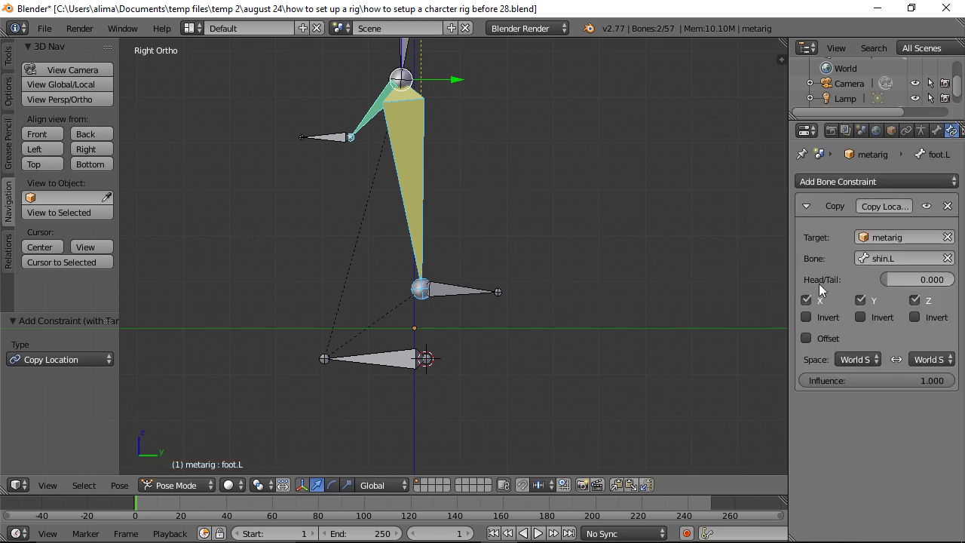
left_click_drag(886, 285, 957, 283)
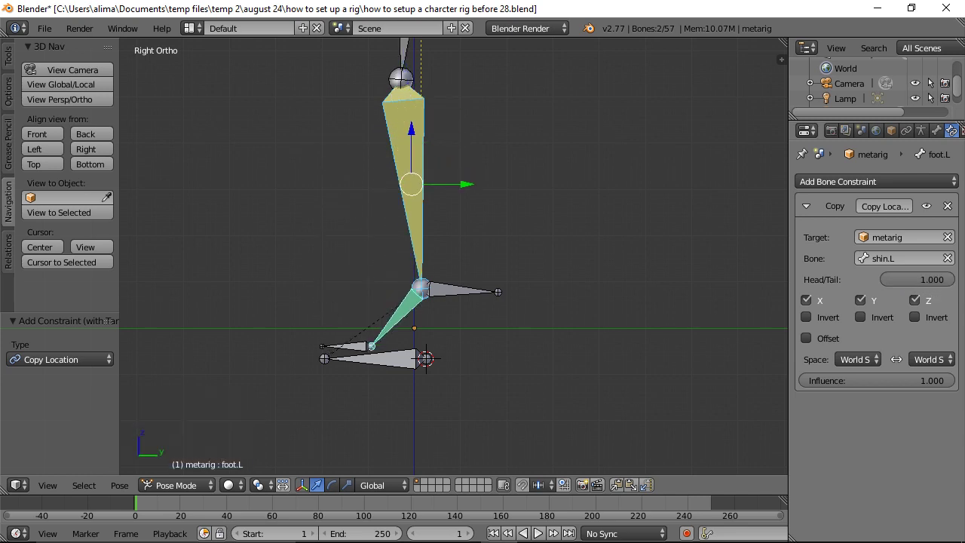
left_click(583, 184)
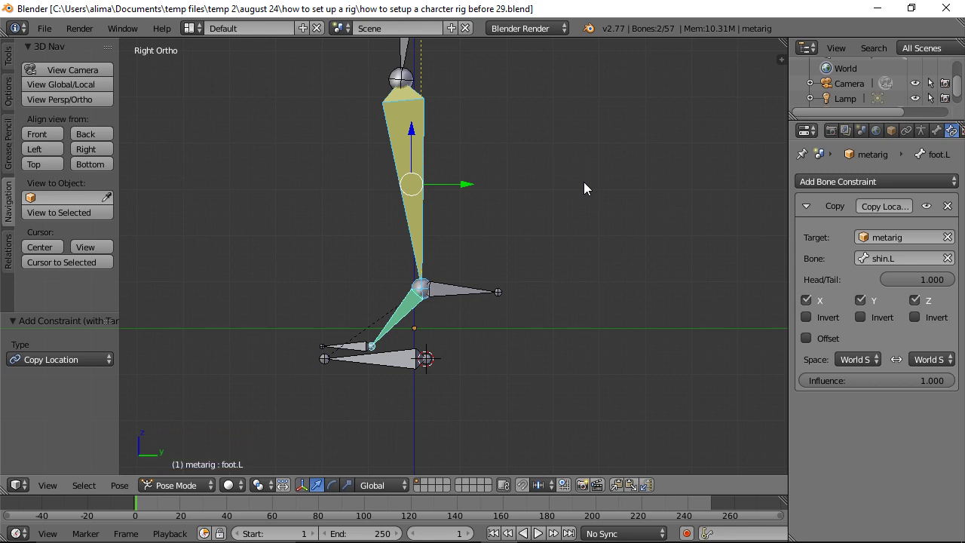
In Edit Mode, duplicate the foot.L and toe.L bones in place, and save the file as version 30.
key("a")
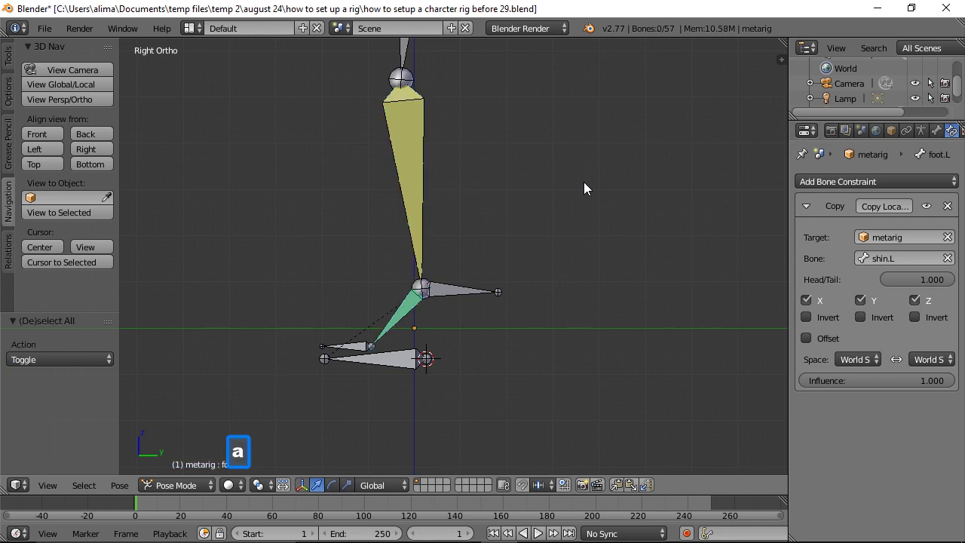
left_click(207, 486)
left_click(204, 450)
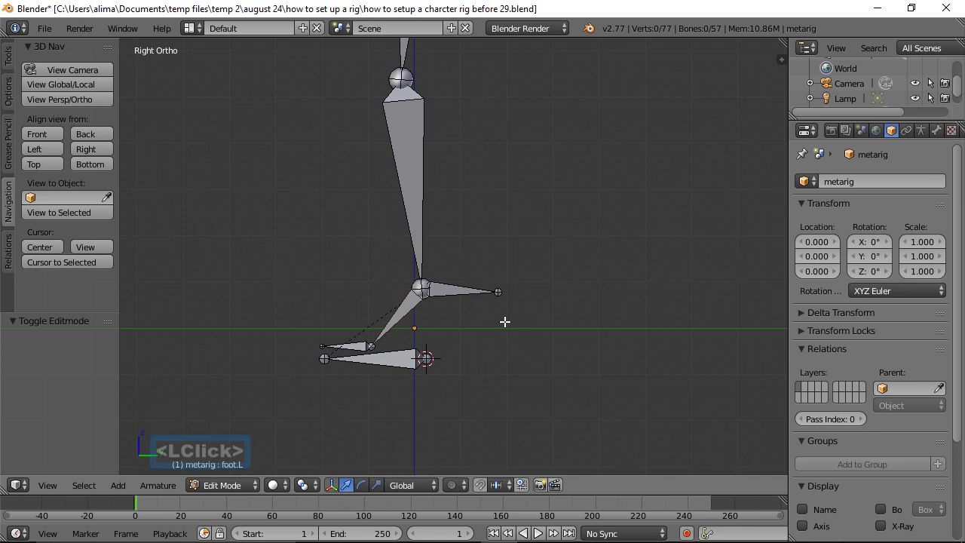
left_click(405, 306)
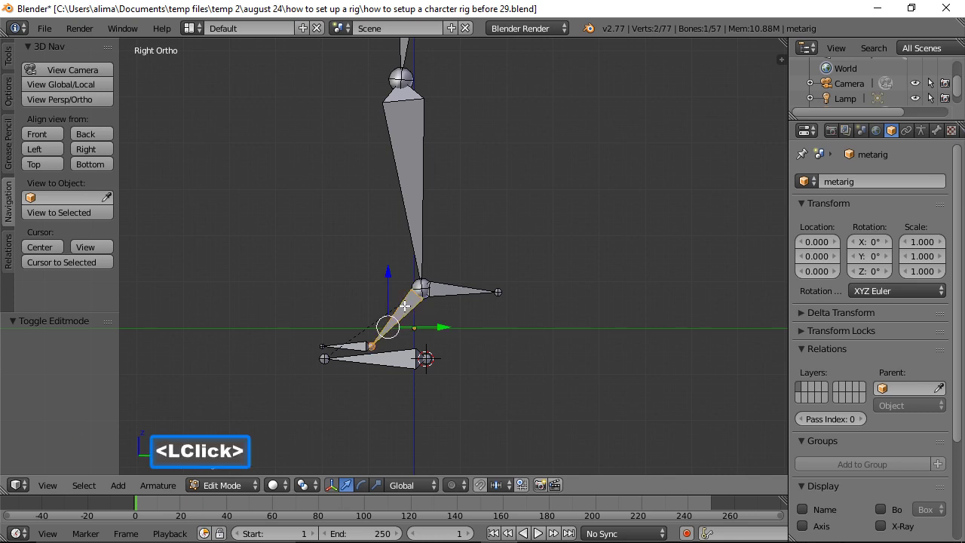
left_click(357, 347, "shift")
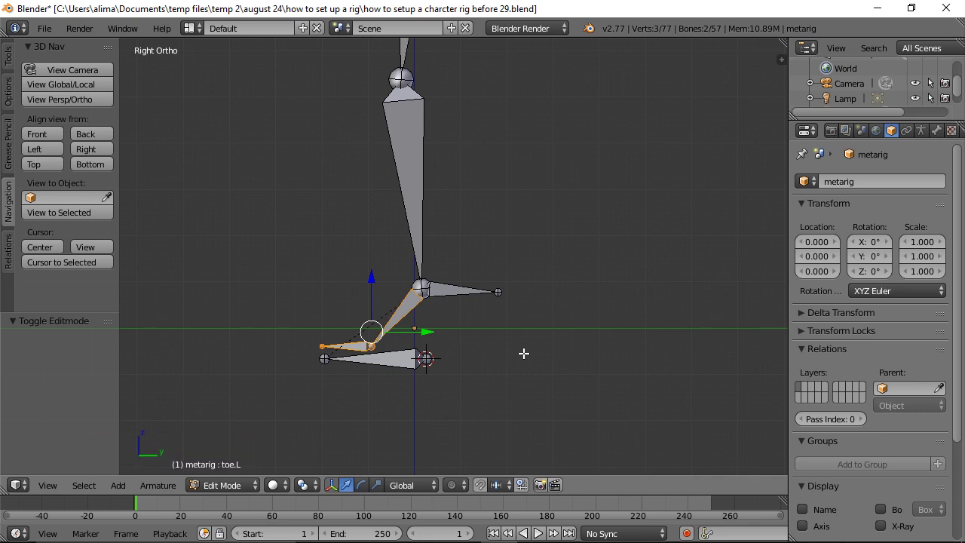
key("shift+d")
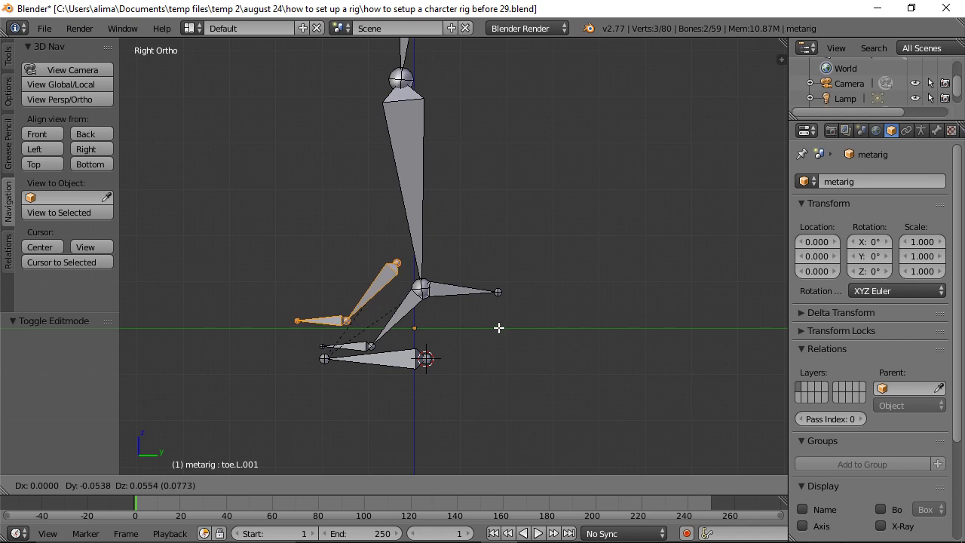
right_click(498, 327)
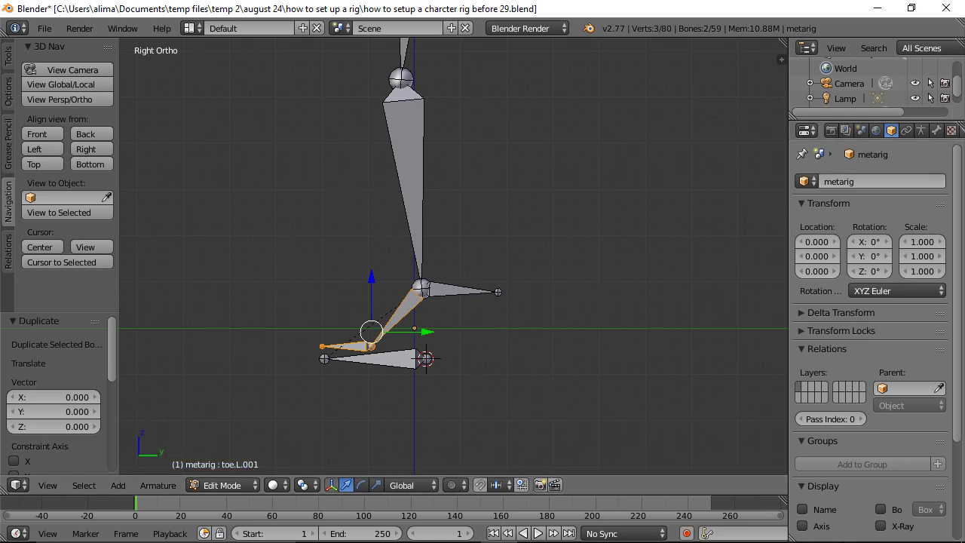
key("ctrl+s")
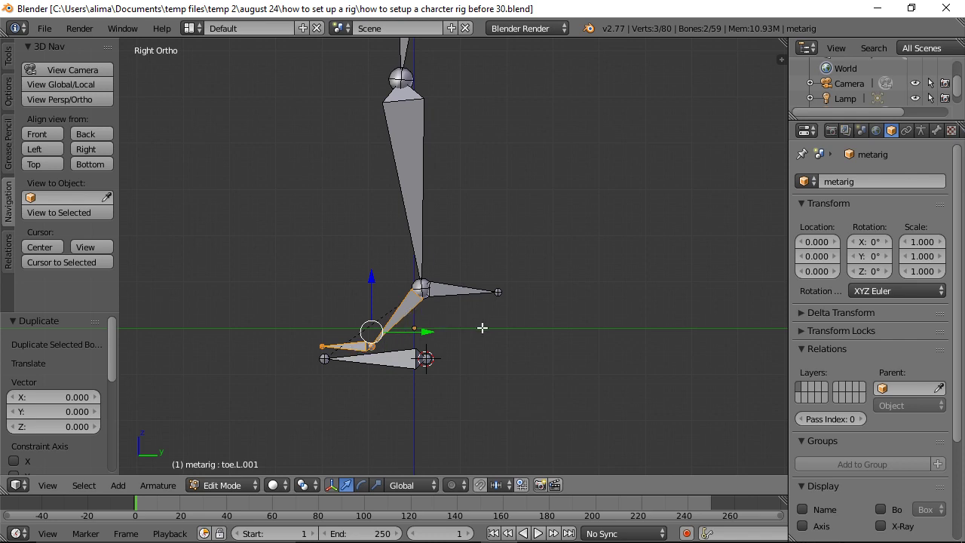
Rename the duplicated left foot bone as foot_roll.l, and save the file as version 31.
key("n")
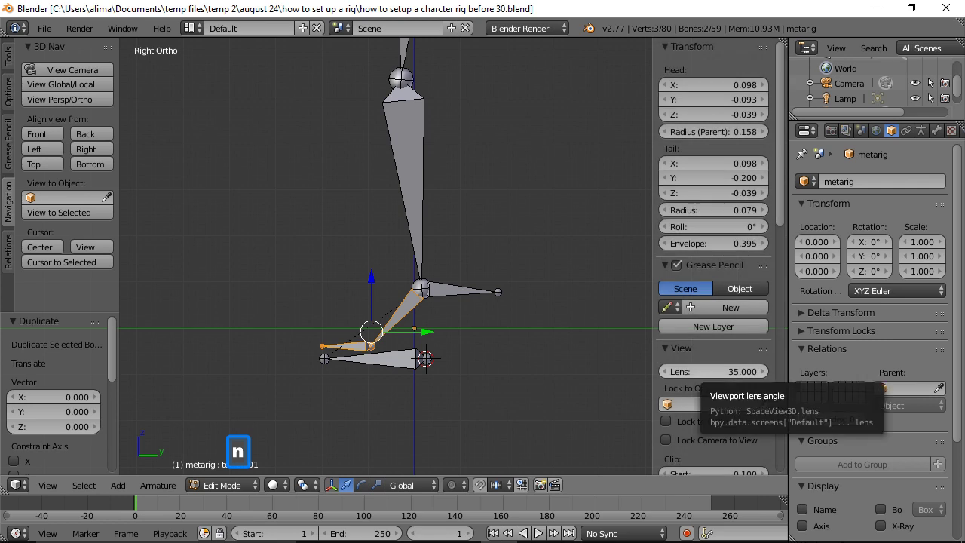
left_click_drag(779, 202, 778, 371)
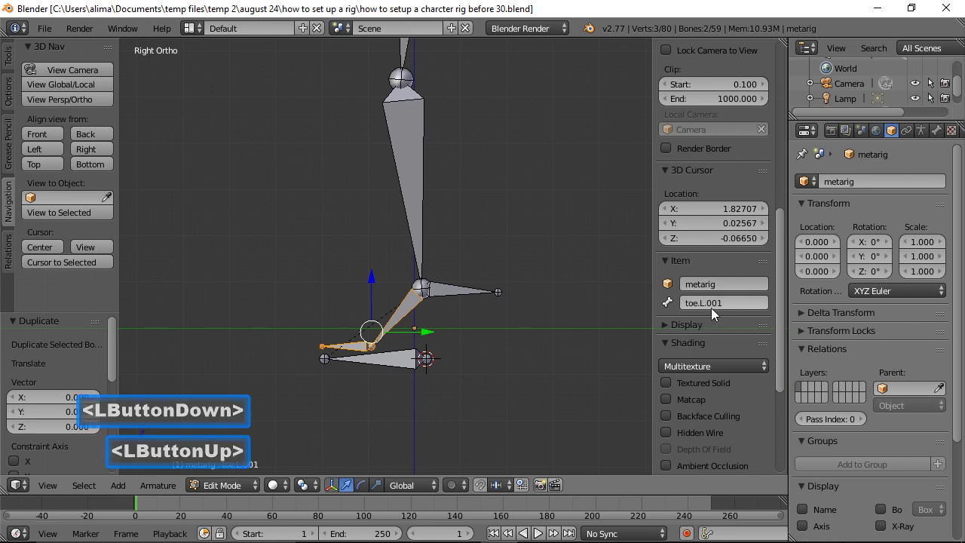
left_click(404, 311)
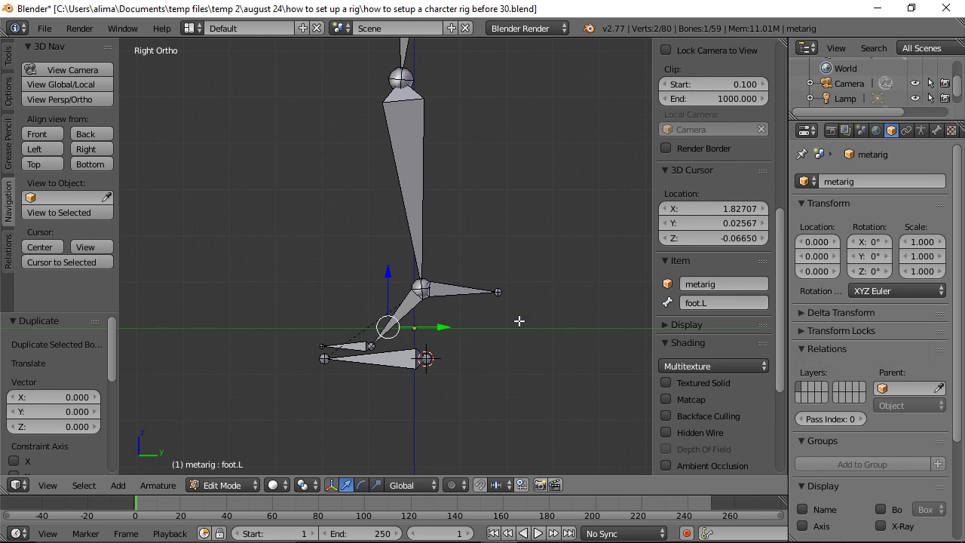
left_click(408, 305)
left_click(692, 302)
type("foot")
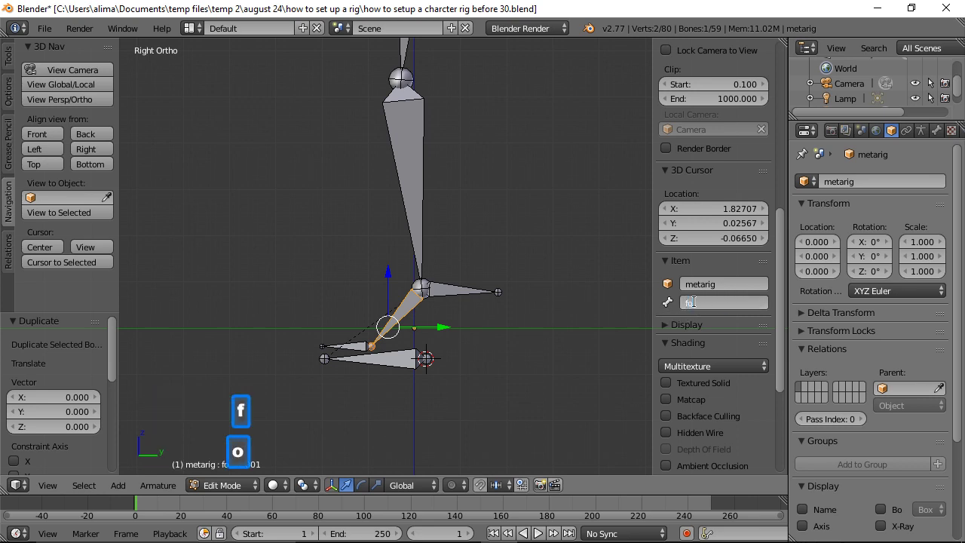
type("_")
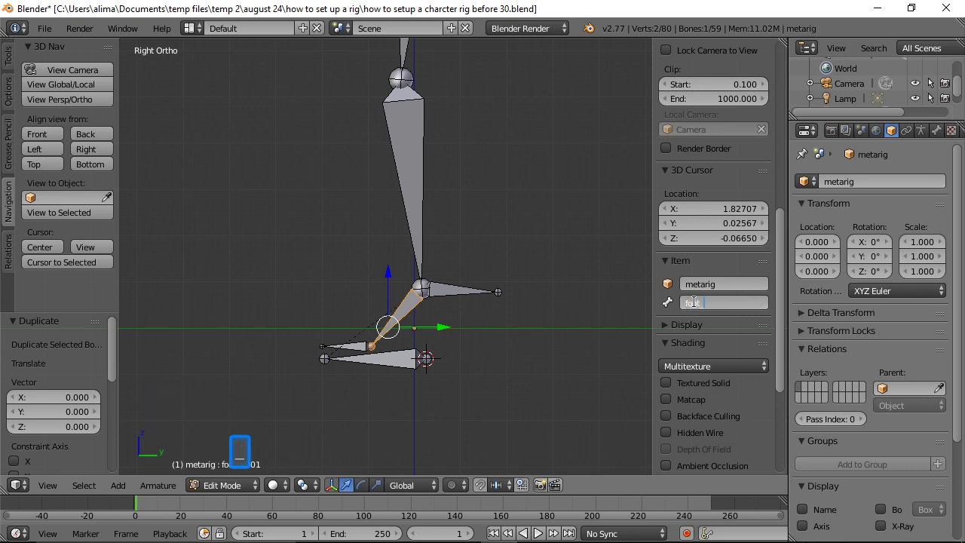
type("ro")
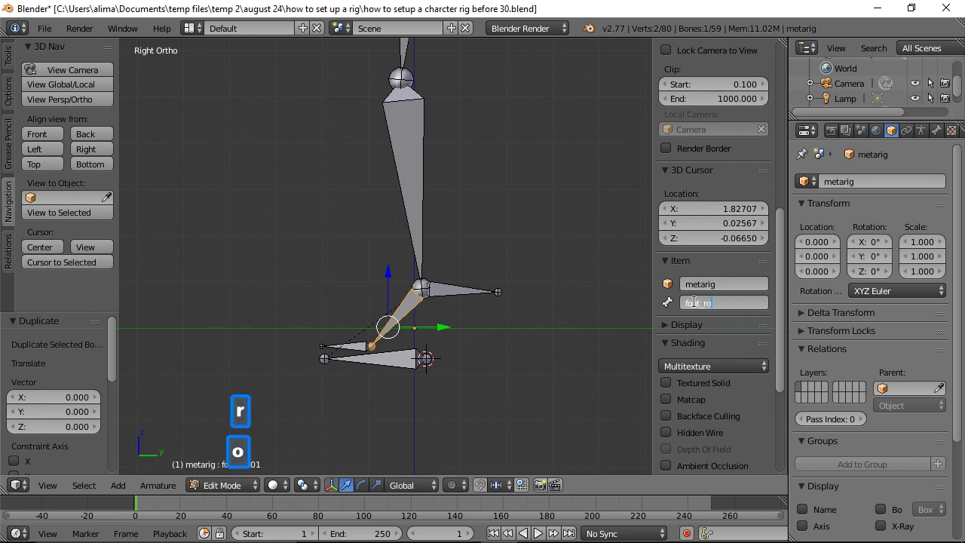
type("ll.l")
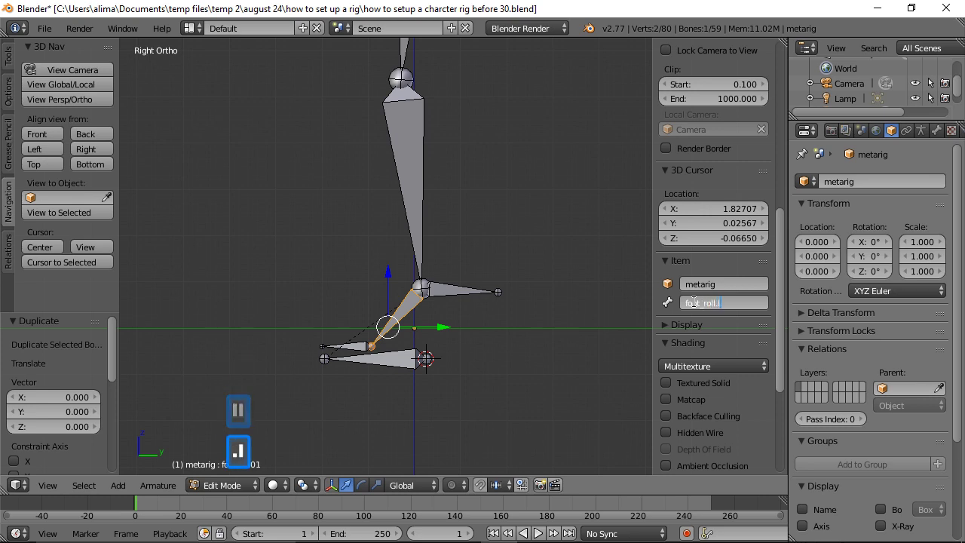
key("Return")
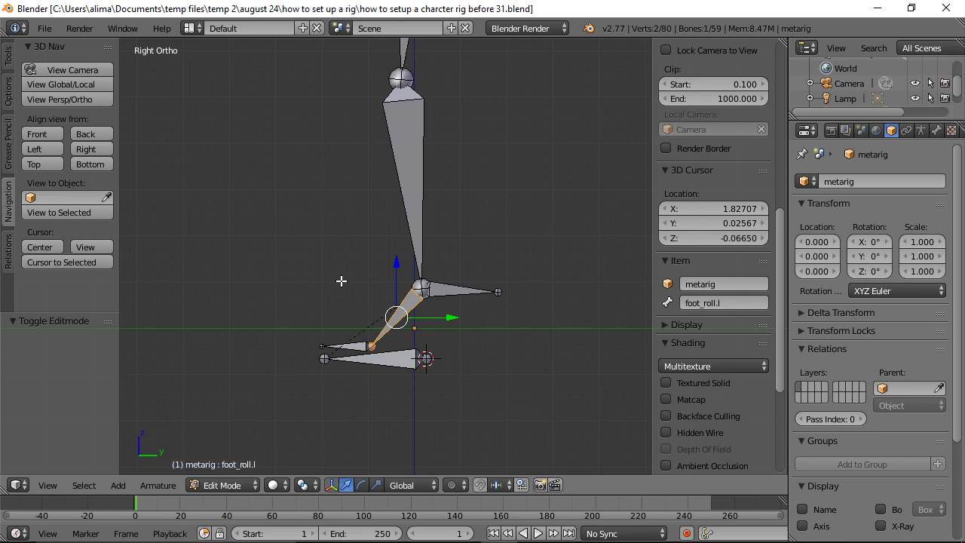
Rename the duplicated toe bone toe.L.001 as toe_control.l, and save the file as version 32.
left_click(357, 347)
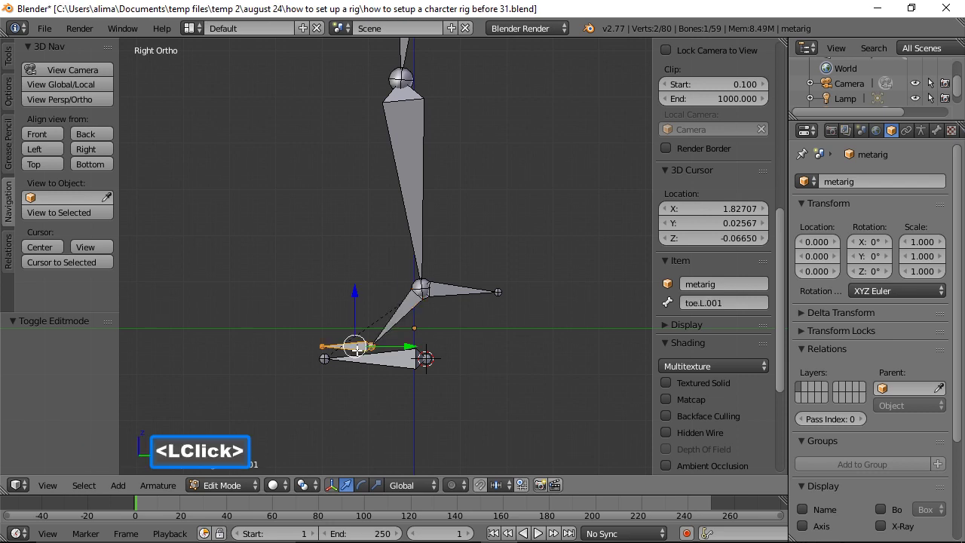
left_click(706, 304)
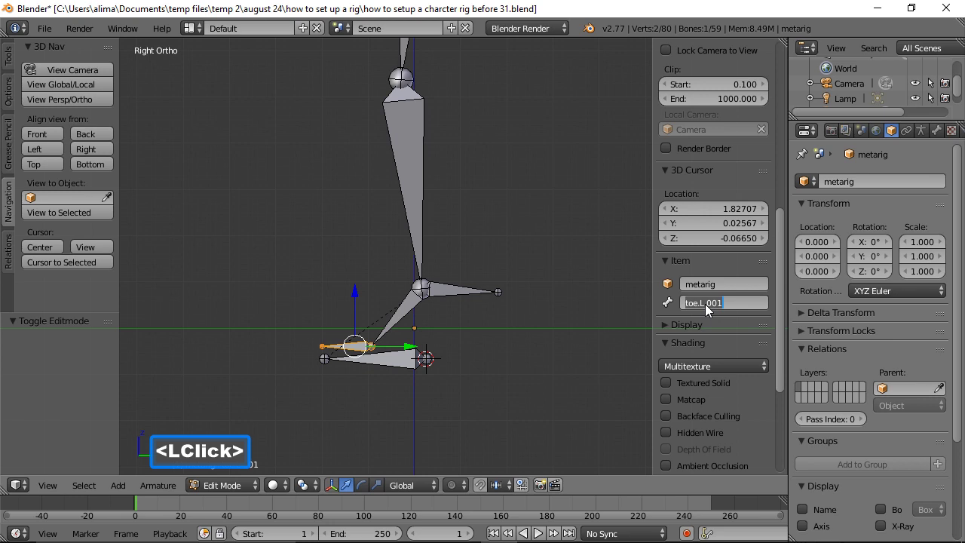
type("to")
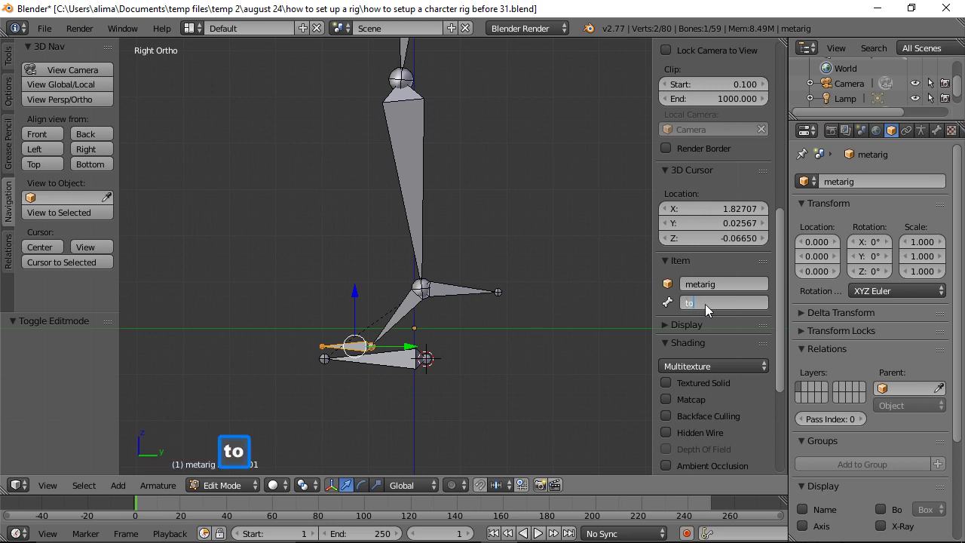
type("e_control")
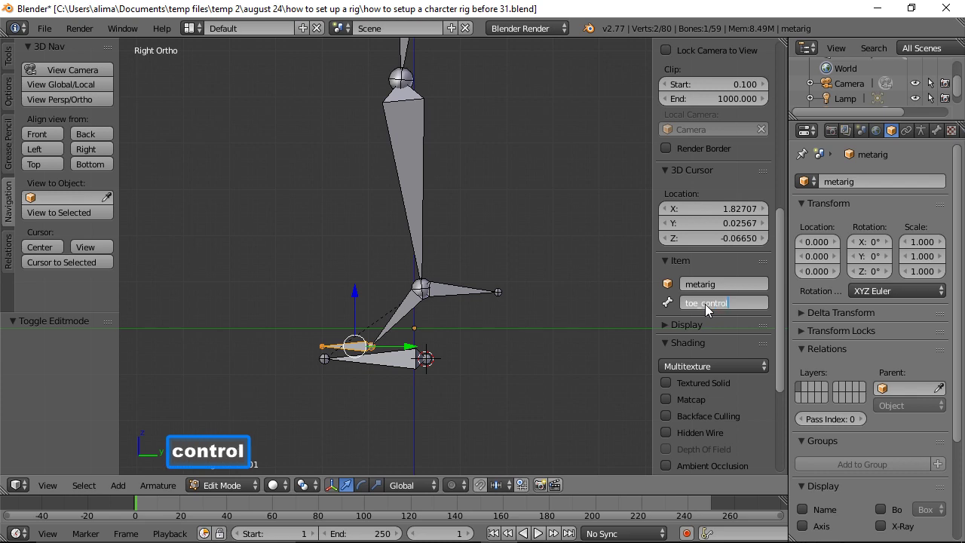
type(".l")
key("Return")
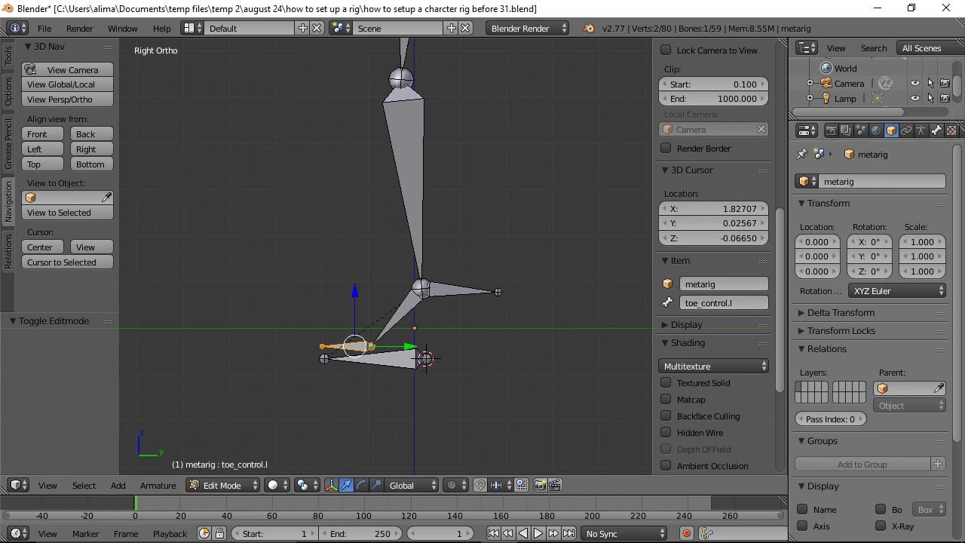
left_click(837, 132)
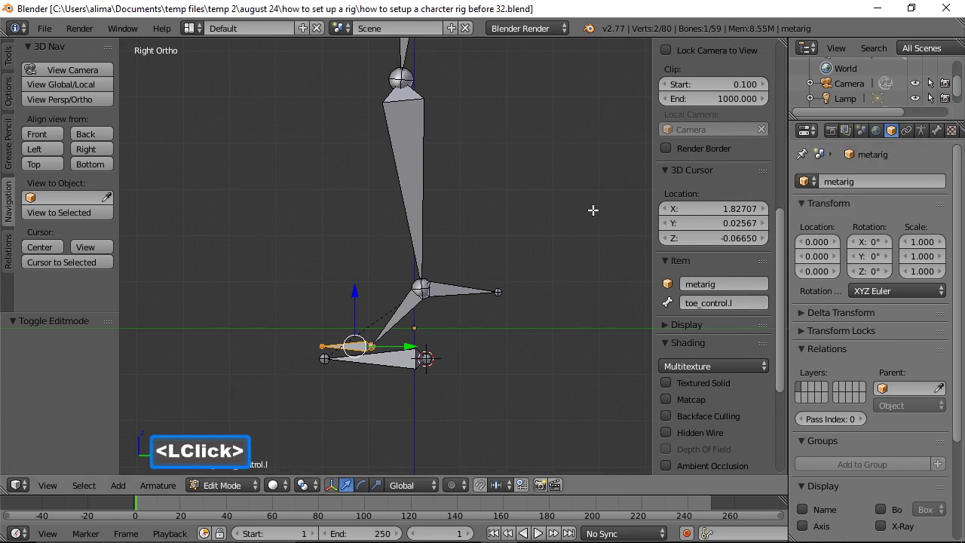
Select only the foot_roll.l bone and rotate it about 16° in Pose Mode.
key("a")
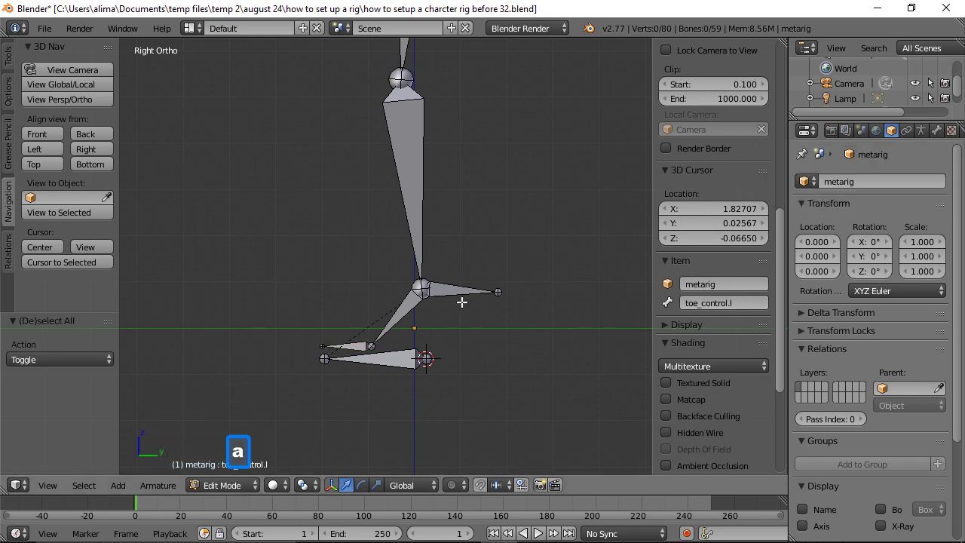
left_click(406, 307)
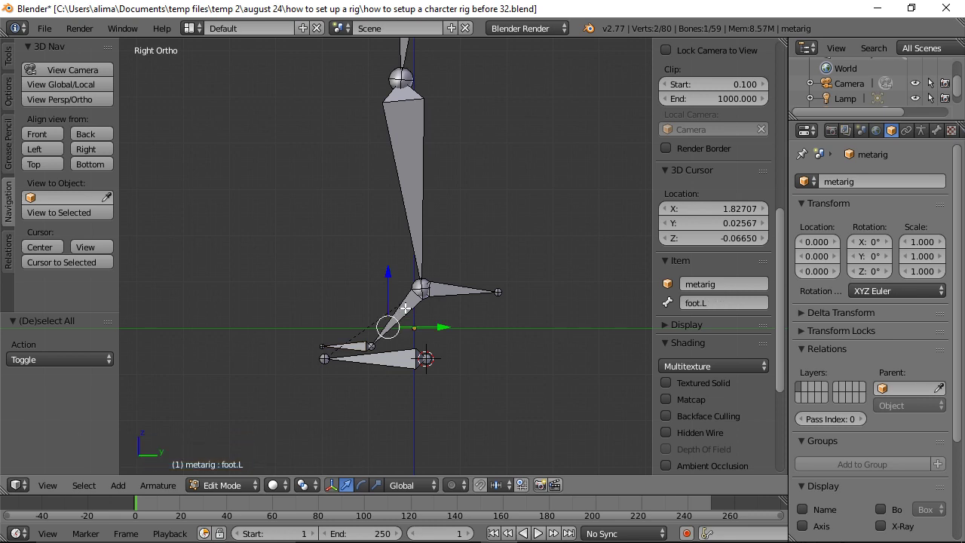
left_click(406, 307)
left_click(249, 485)
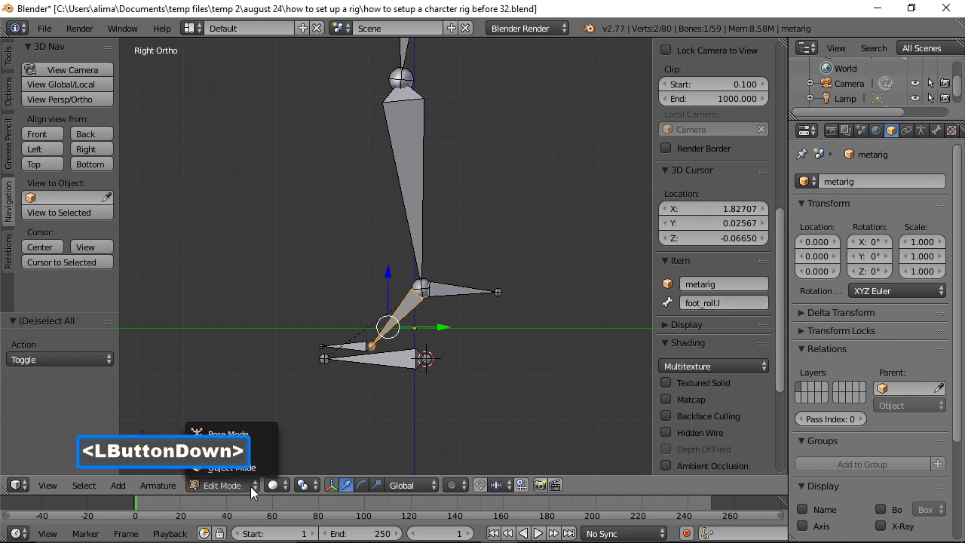
left_click(234, 434)
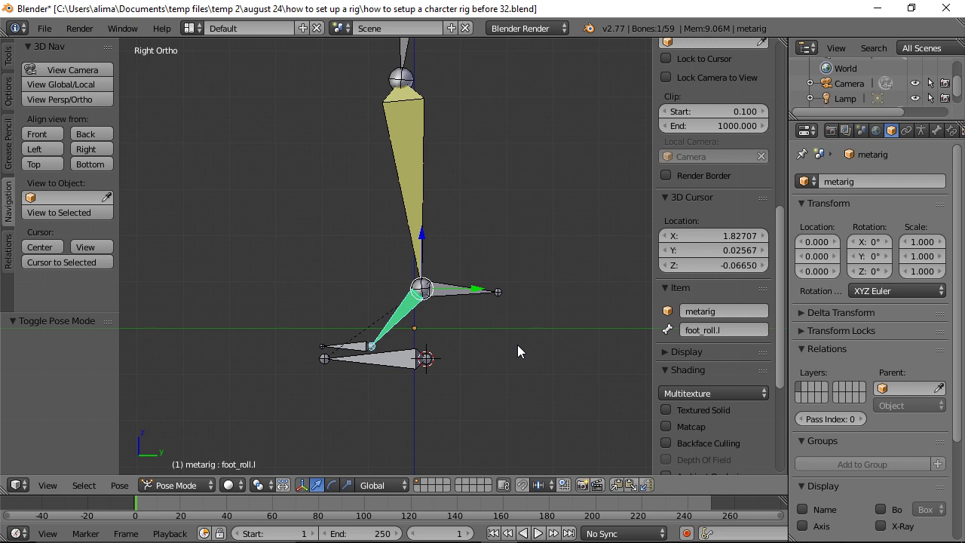
key("r")
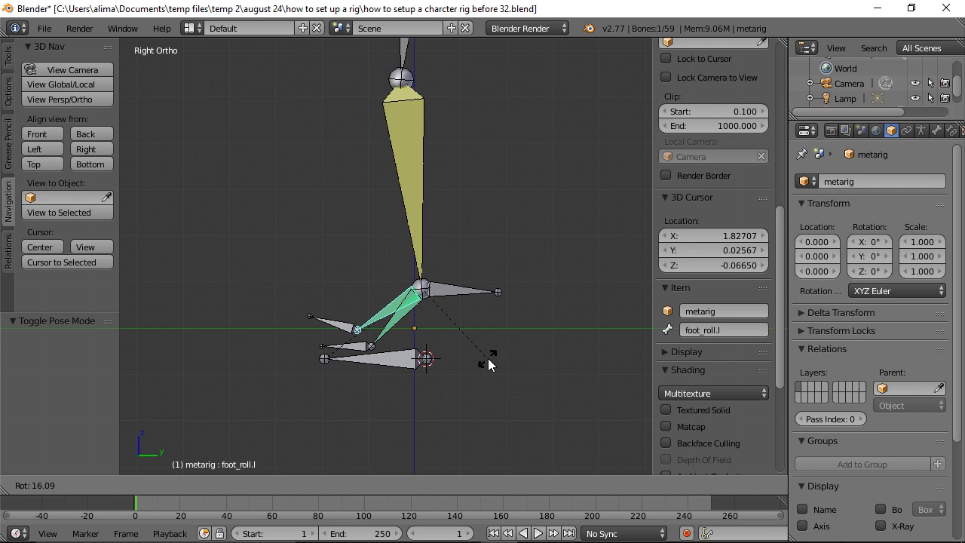
left_click(489, 364)
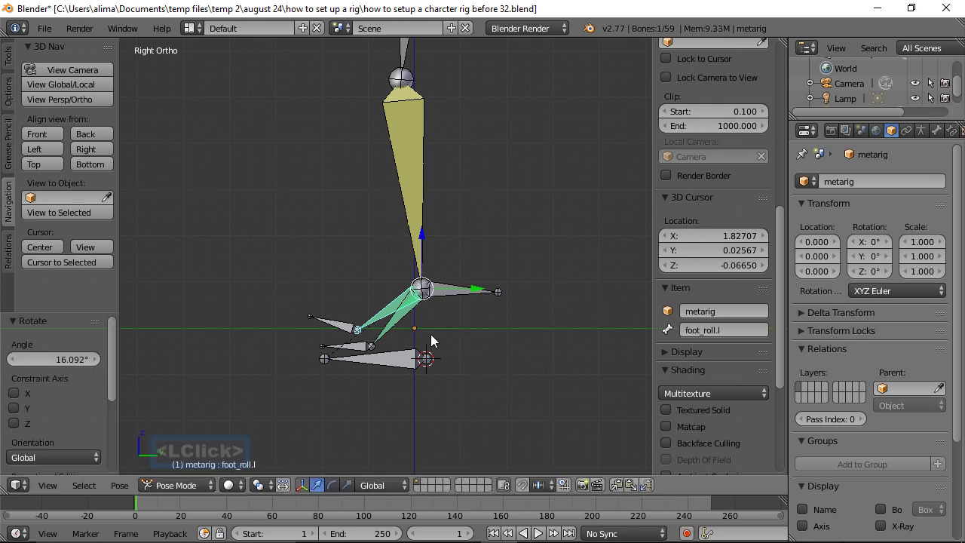
Switch the armature back to Edit Mode, and save the file as version 33.
left_click(202, 488)
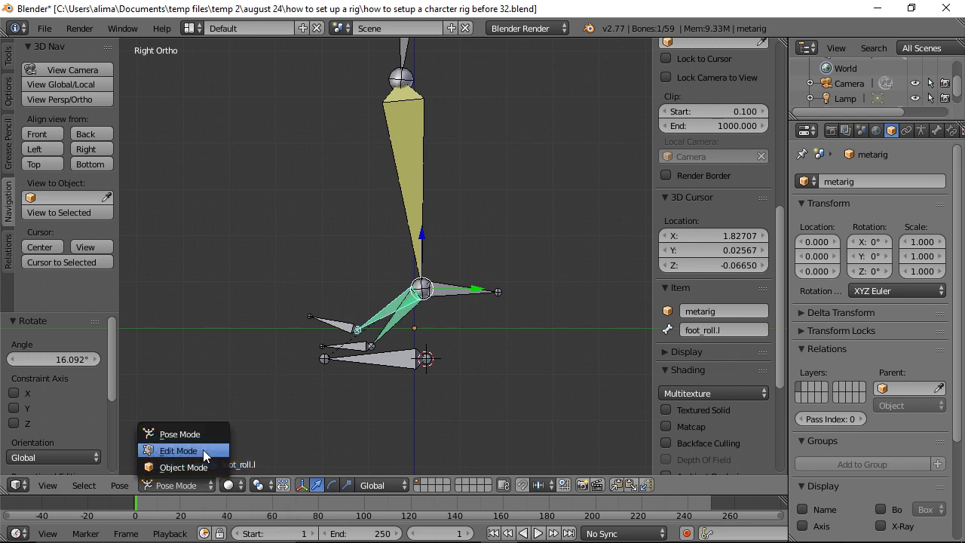
left_click(202, 451)
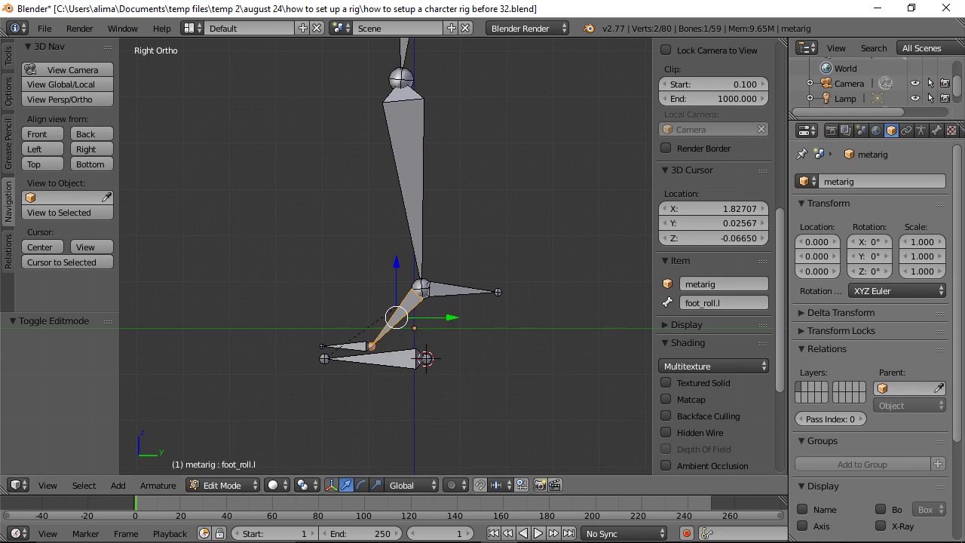
double_click(527, 159)
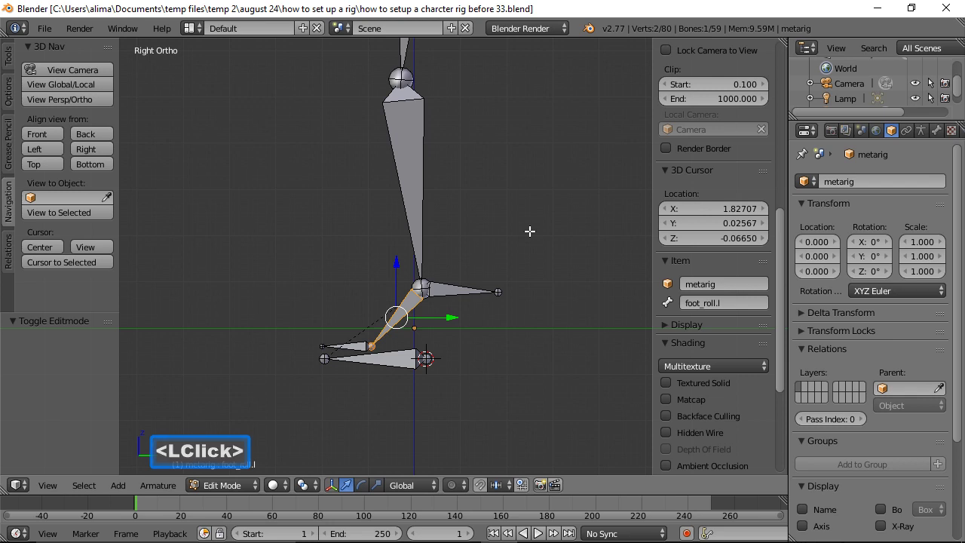
In Pose Mode, delete the Copy Location constraint from foot_roll.l, and save the file as version 34.
left_click(255, 487)
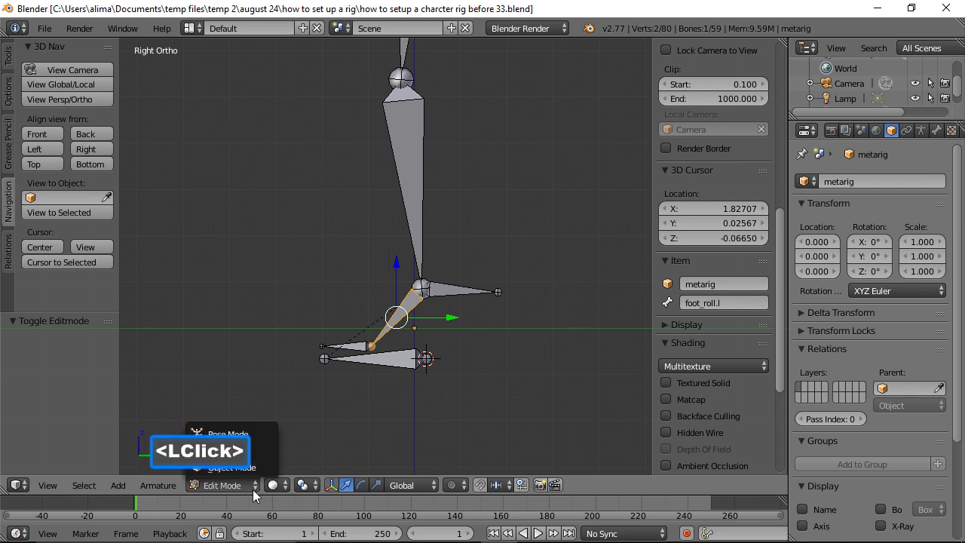
left_click(252, 436)
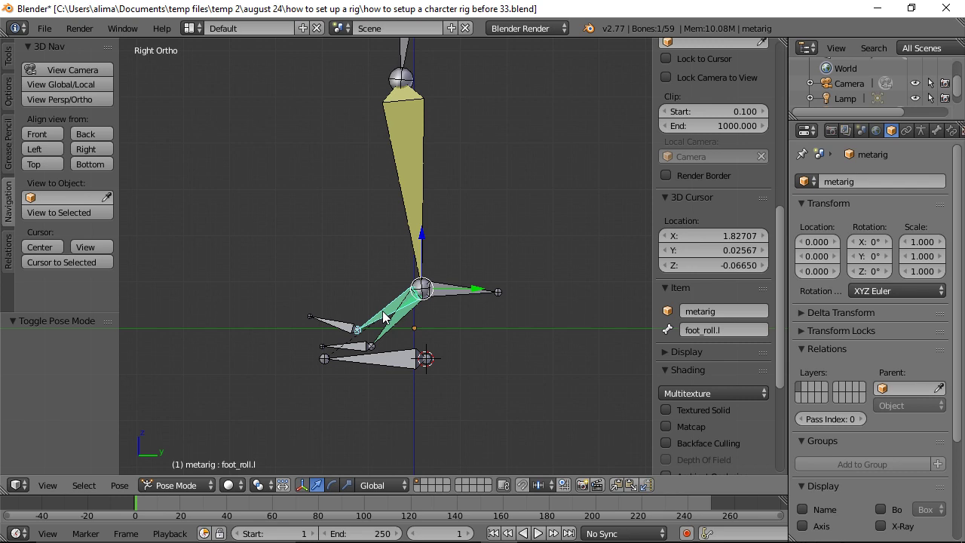
left_click(953, 130)
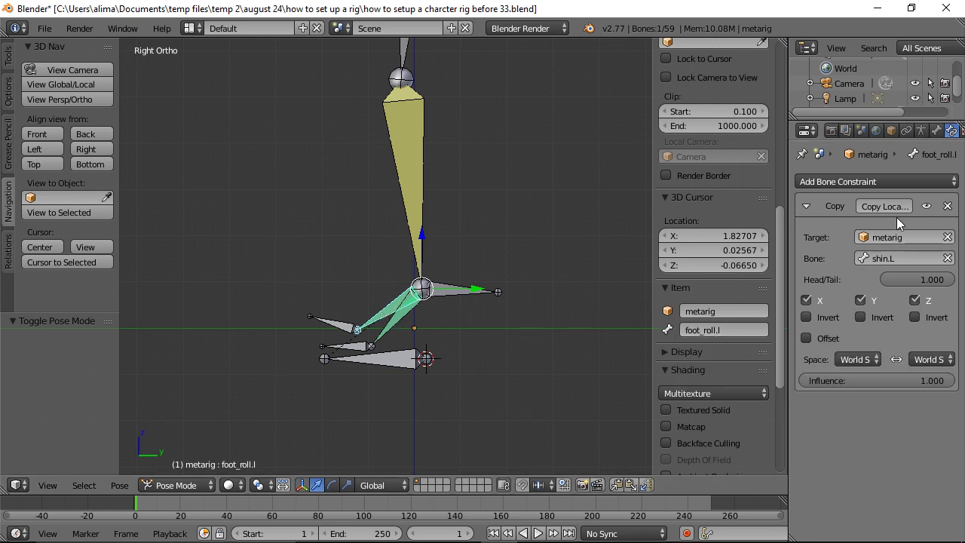
left_click(948, 207)
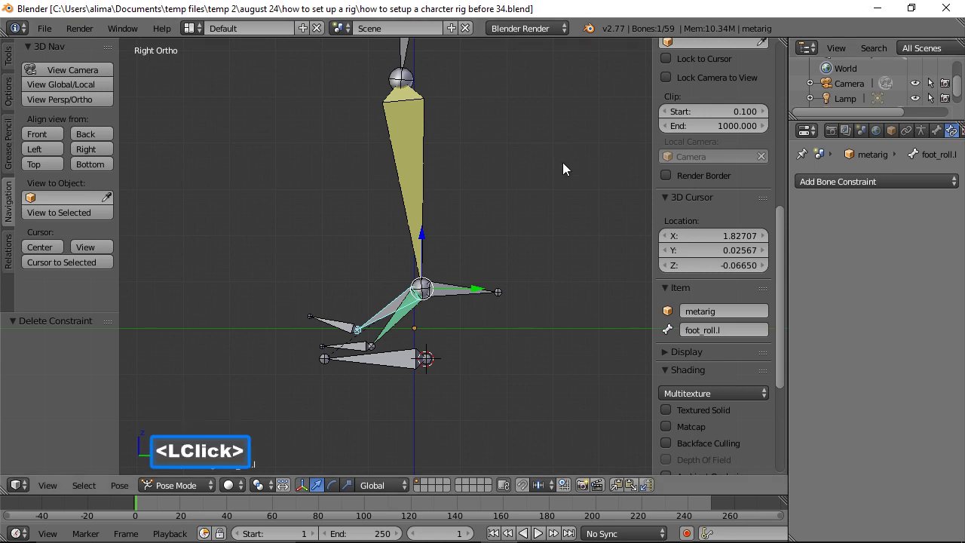
In Edit Mode, parent toe_control.l to the control bone beneath the foot with Keep Offset, and save the file as version 35.
key("a")
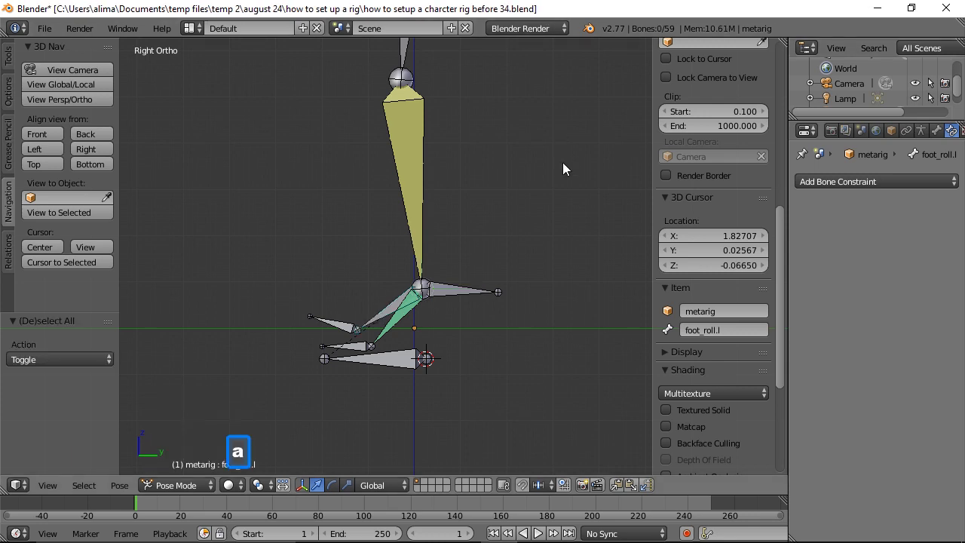
left_click(338, 325)
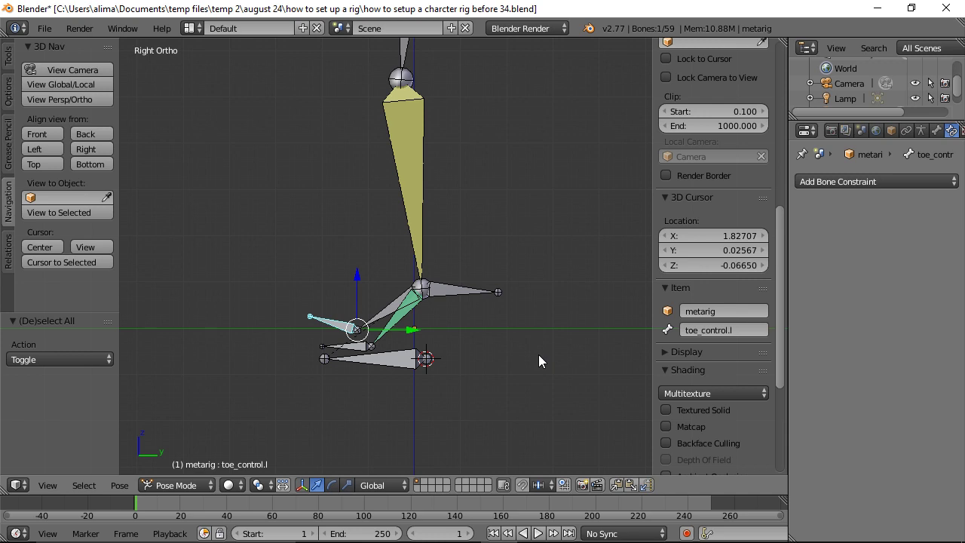
left_click(210, 488)
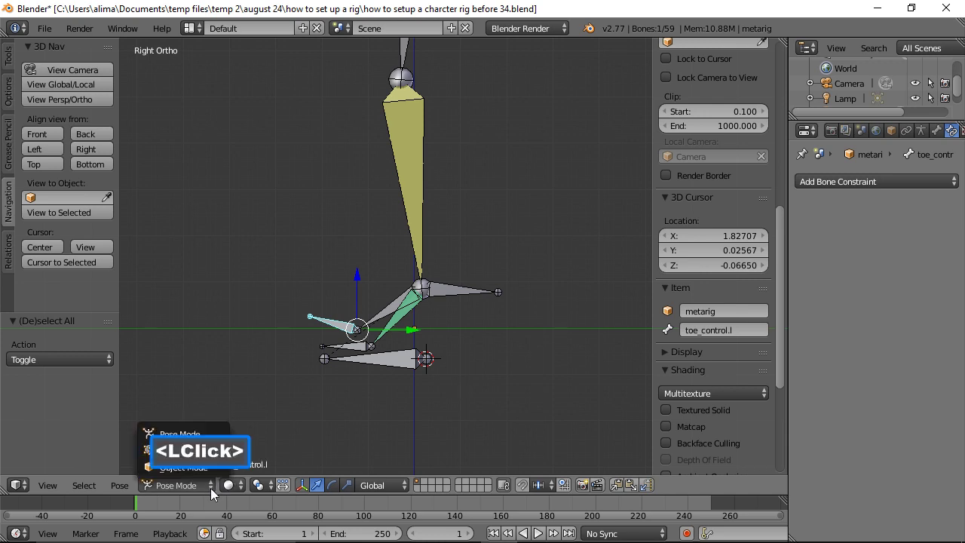
left_click(203, 452)
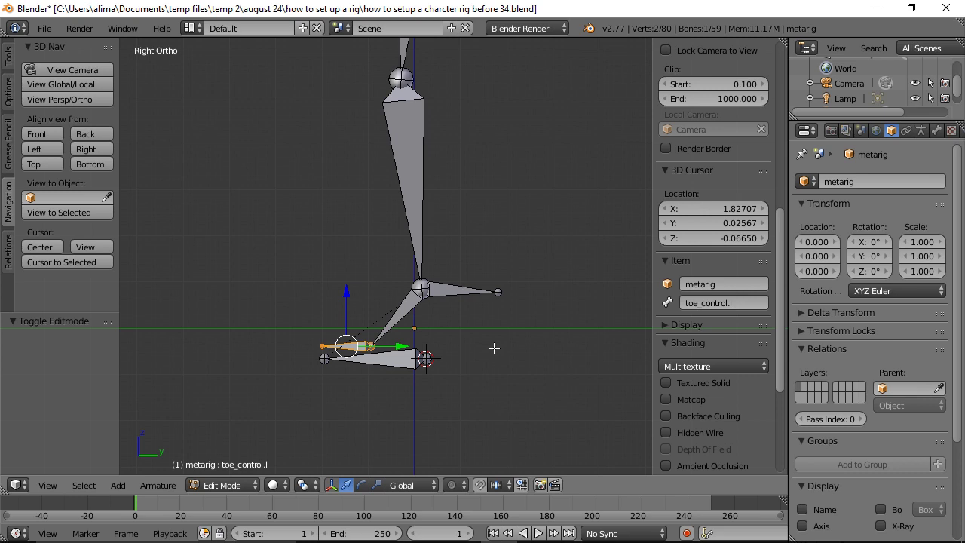
left_click(399, 360, "shift")
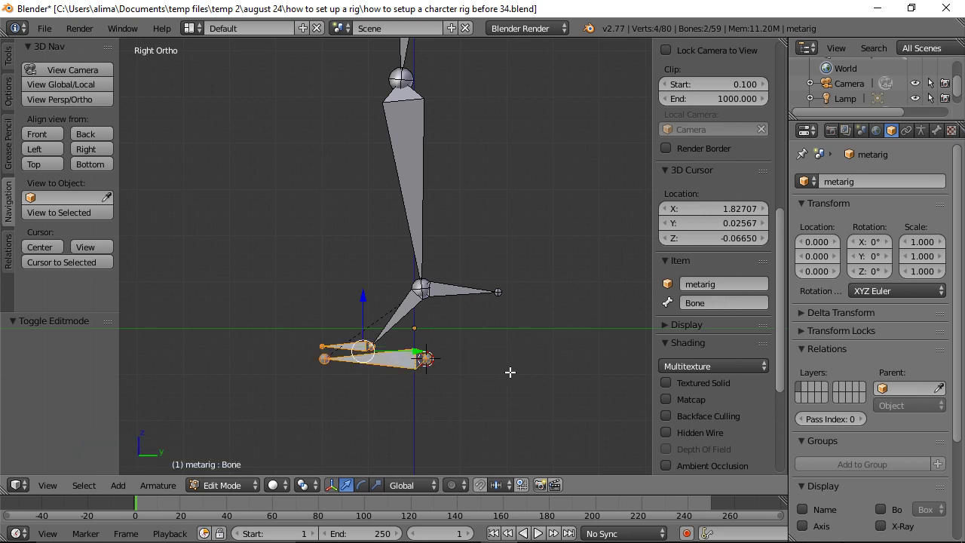
key("ctrl")
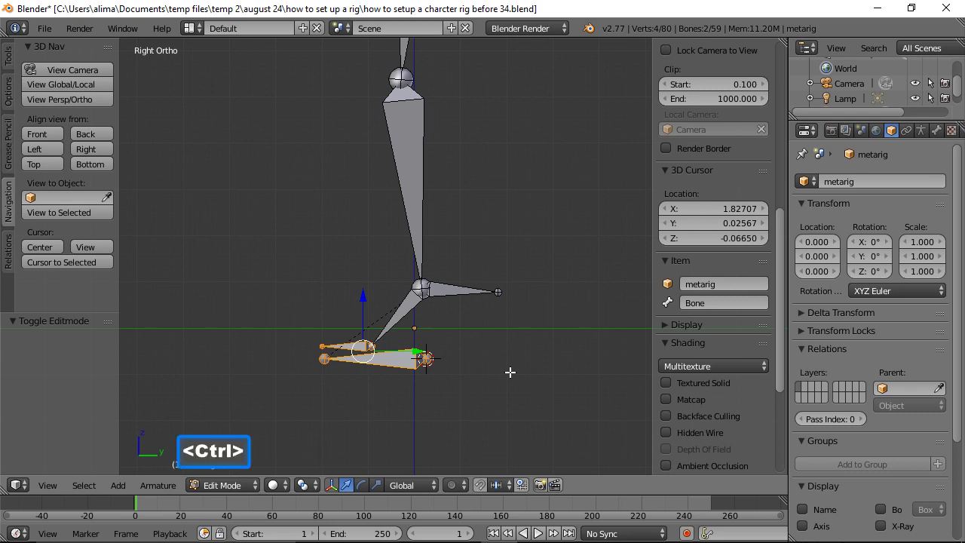
key("ctrl+p")
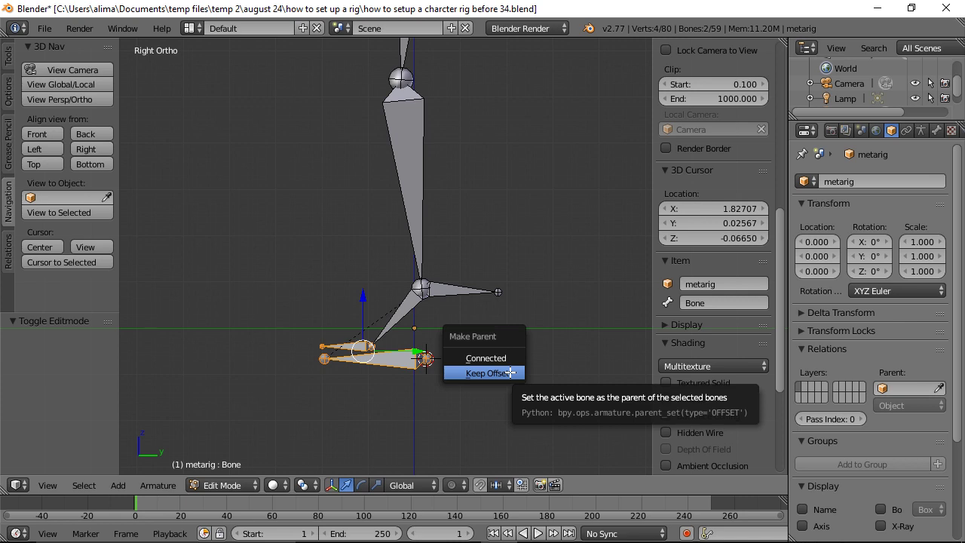
left_click(510, 372)
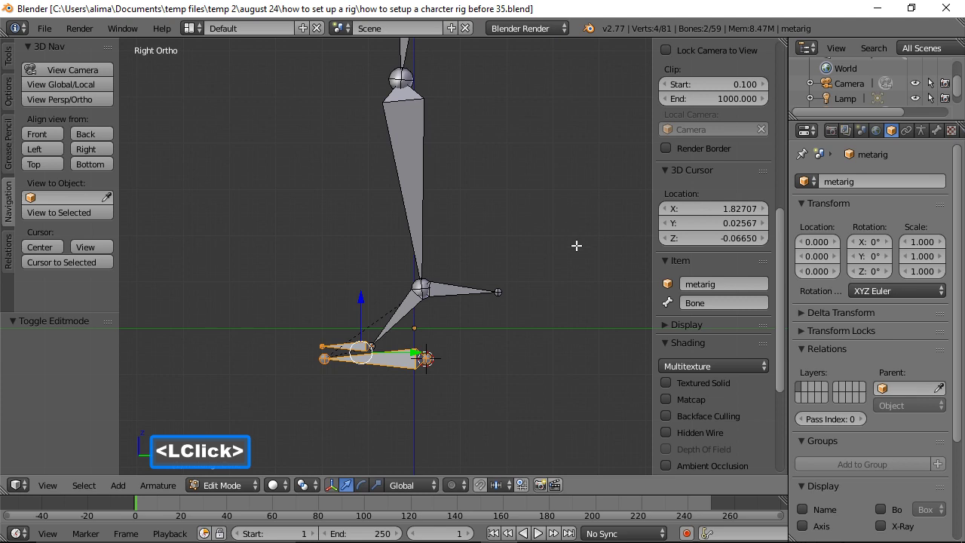
Select only foot_roll.l through Pose Mode, rotate it 180° in Edit Mode, and save the file as version 36.
key("a")
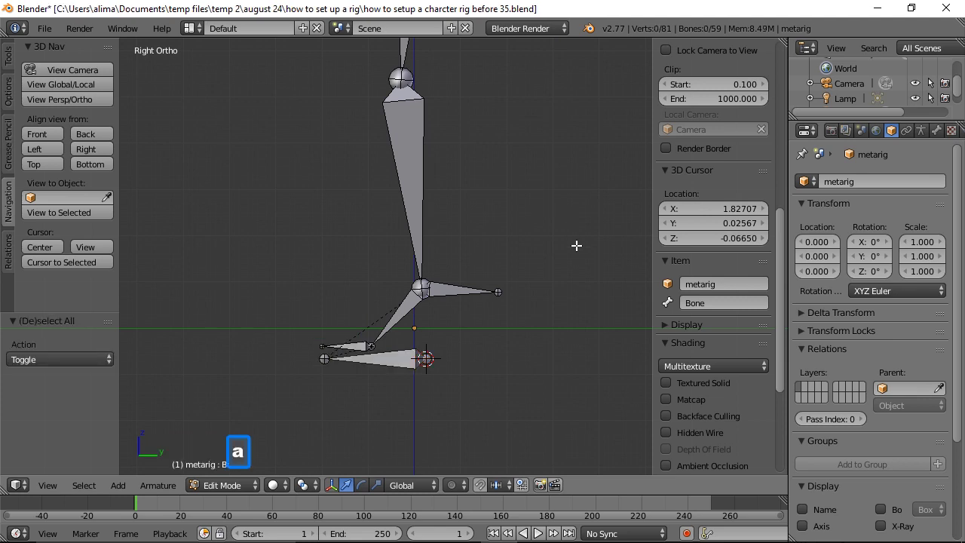
left_click(251, 490)
left_click(226, 472)
left_click(375, 315)
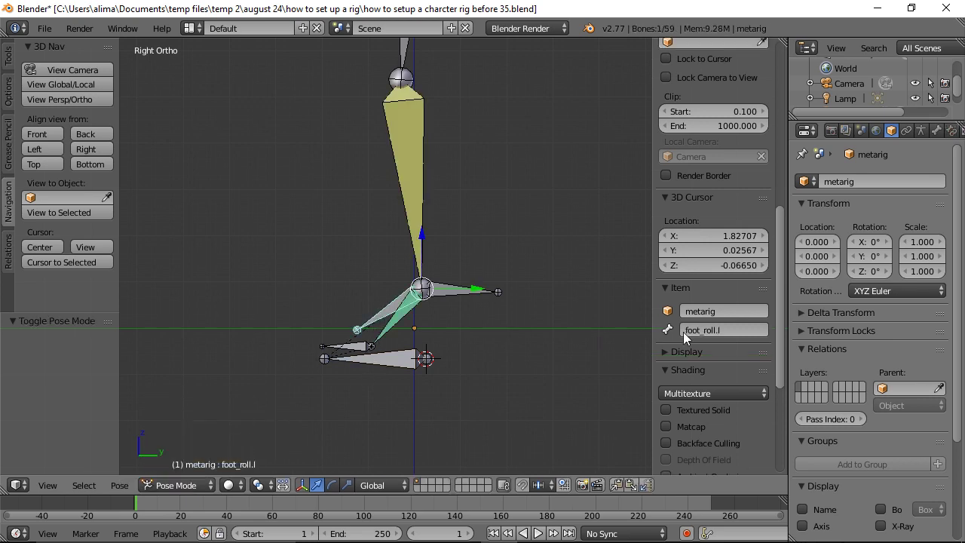
left_click(203, 487)
left_click(199, 453)
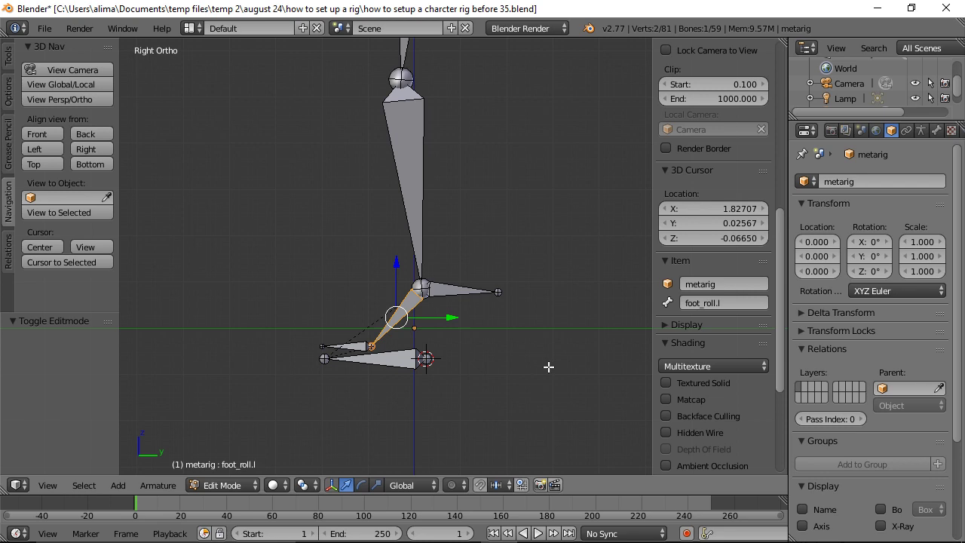
key("r")
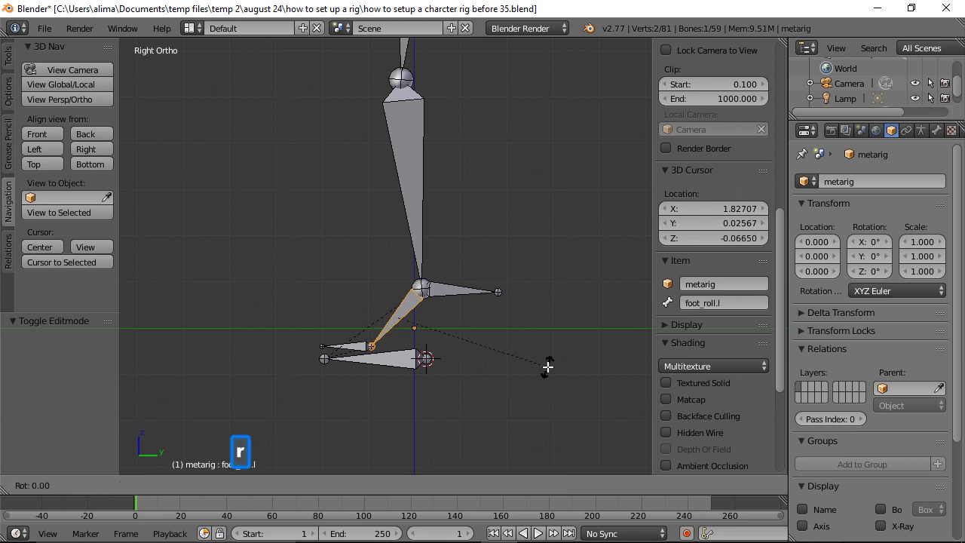
type("18")
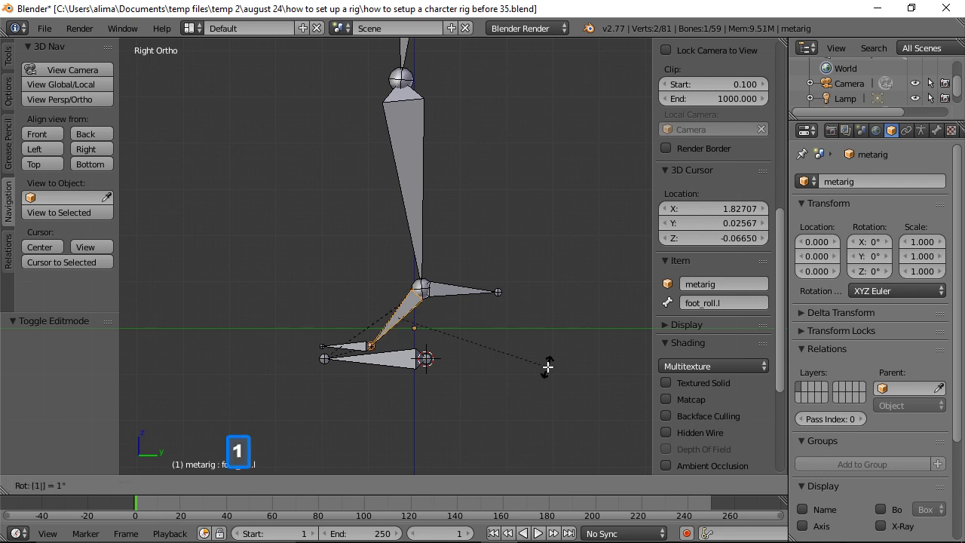
type("0")
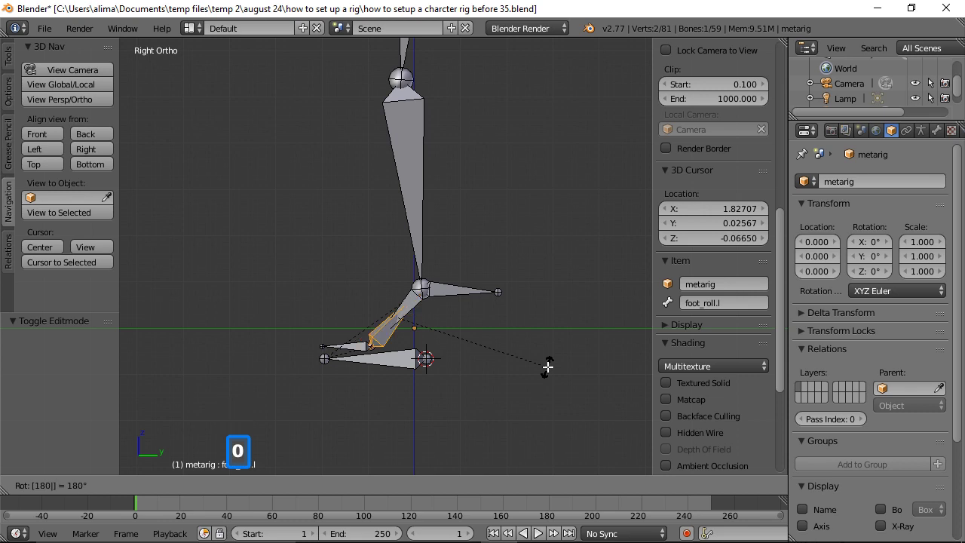
key("Return")
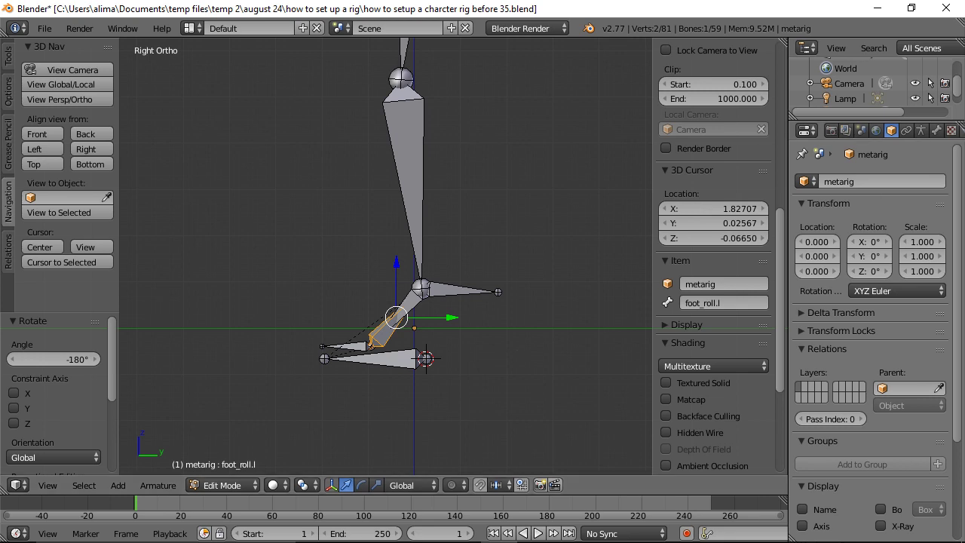
double_click(554, 183)
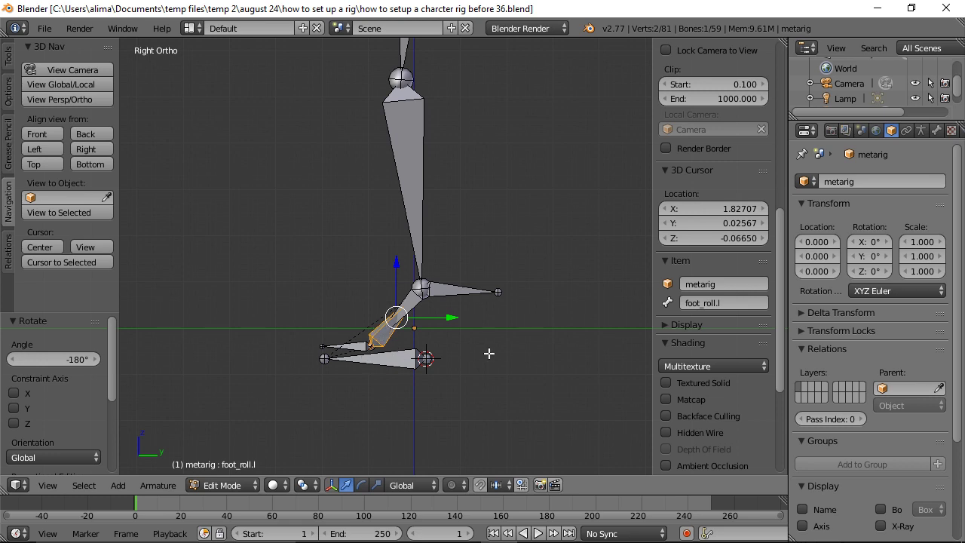
Try recalculating the roll of foot_roll.l with Global +X Axis and with Global +Y Axis.
key("ctrl")
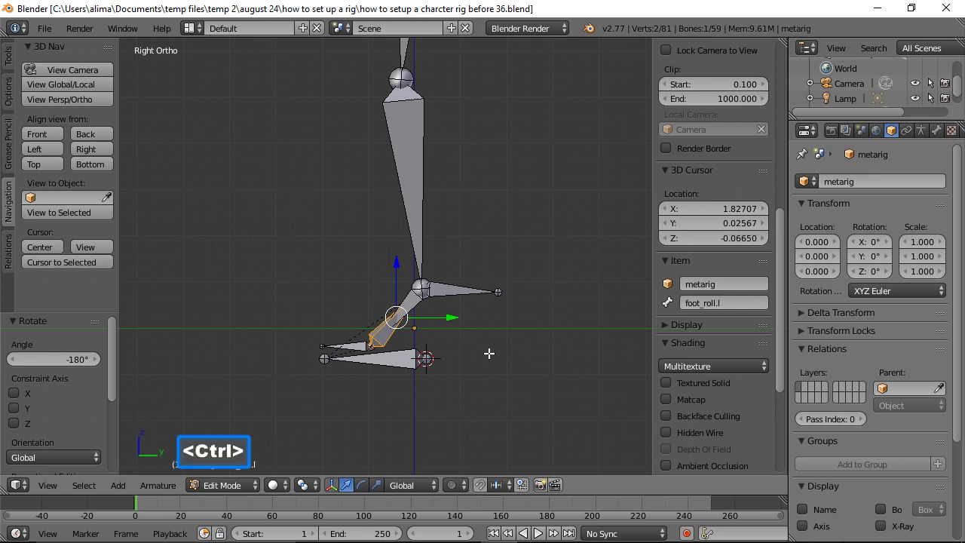
key("ctrl+n")
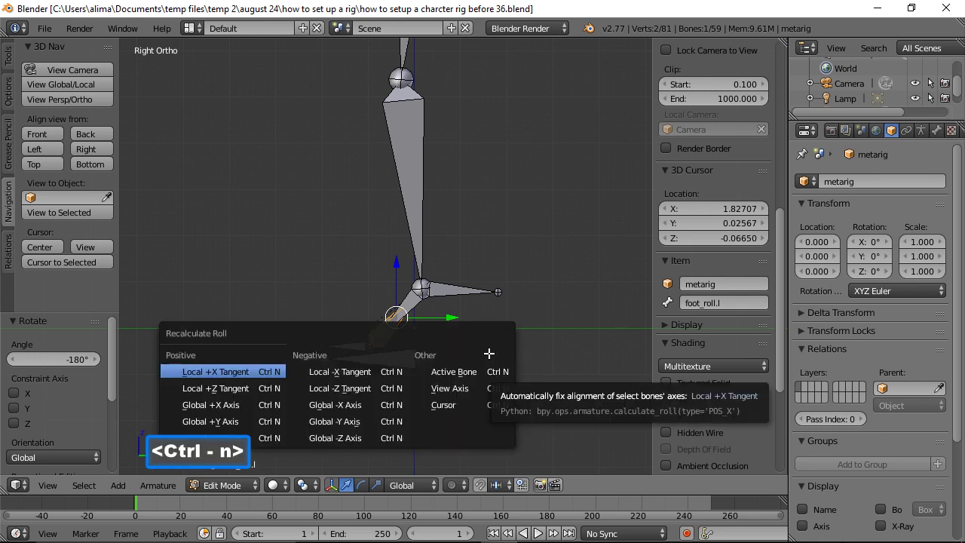
left_click(238, 406)
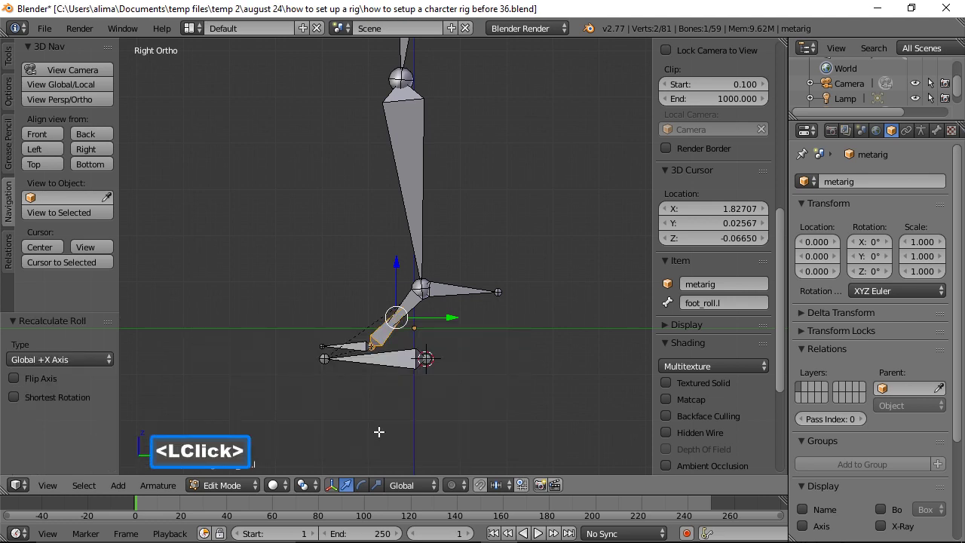
key("ctrl")
key("ctrl+n")
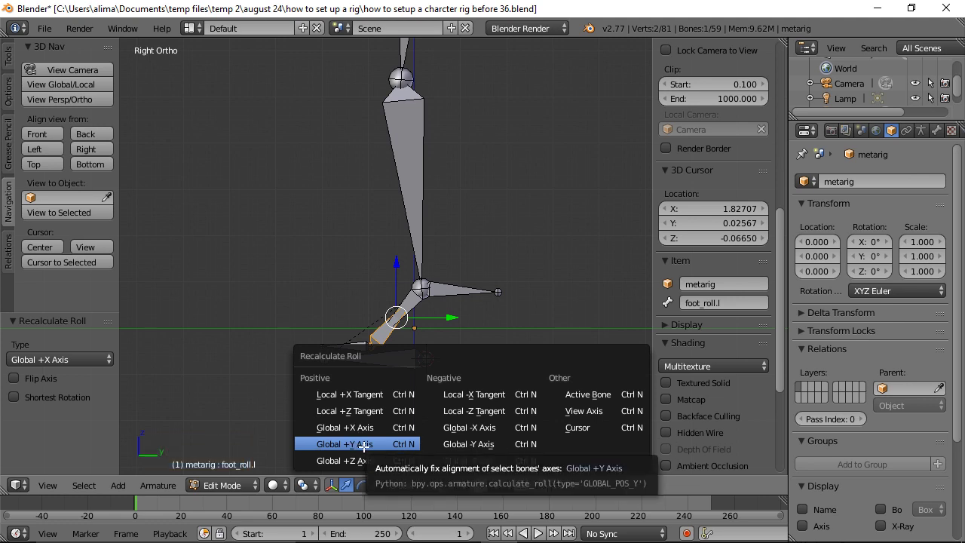
left_click(356, 444)
Recalculate the roll of foot_roll.l with Global +Z Axis, and save the file as version 37.
key("ctrl")
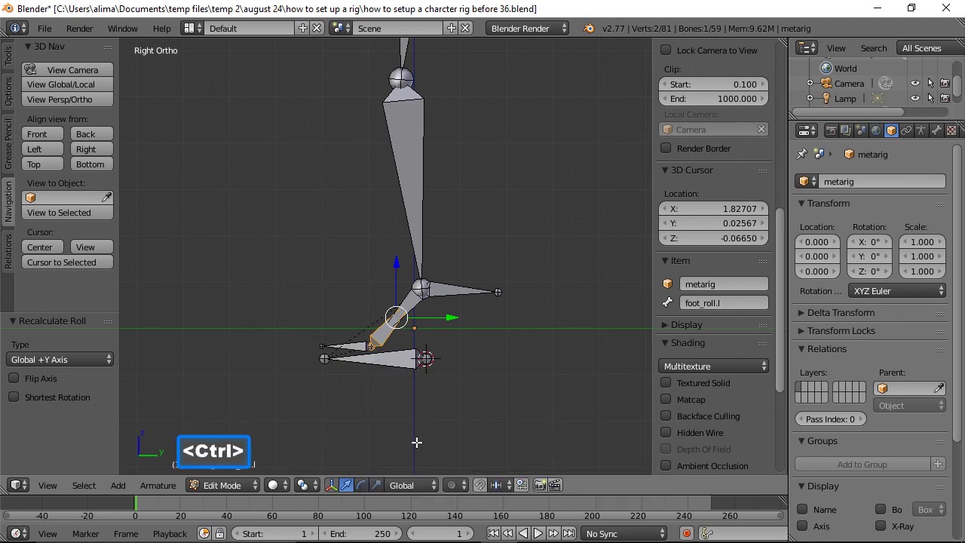
key("ctrl+n")
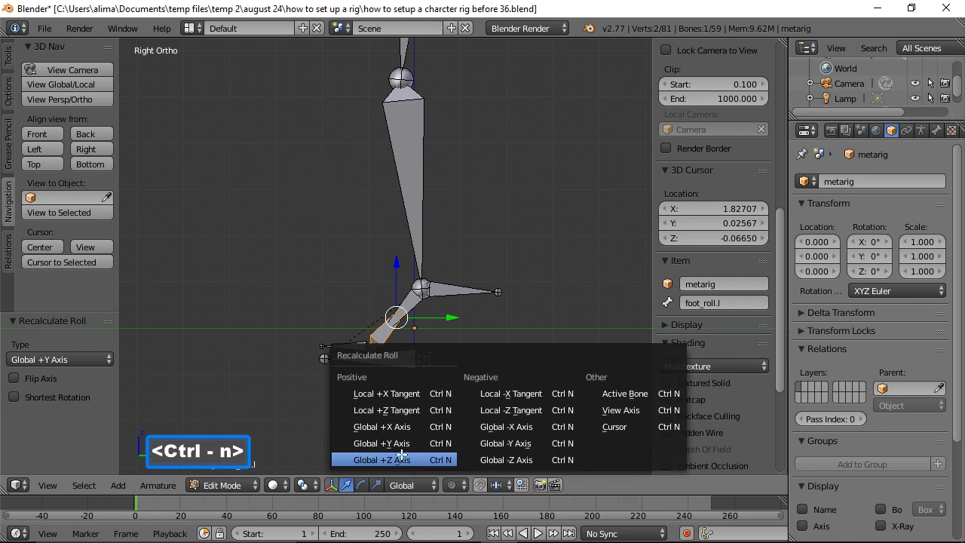
left_click(401, 460)
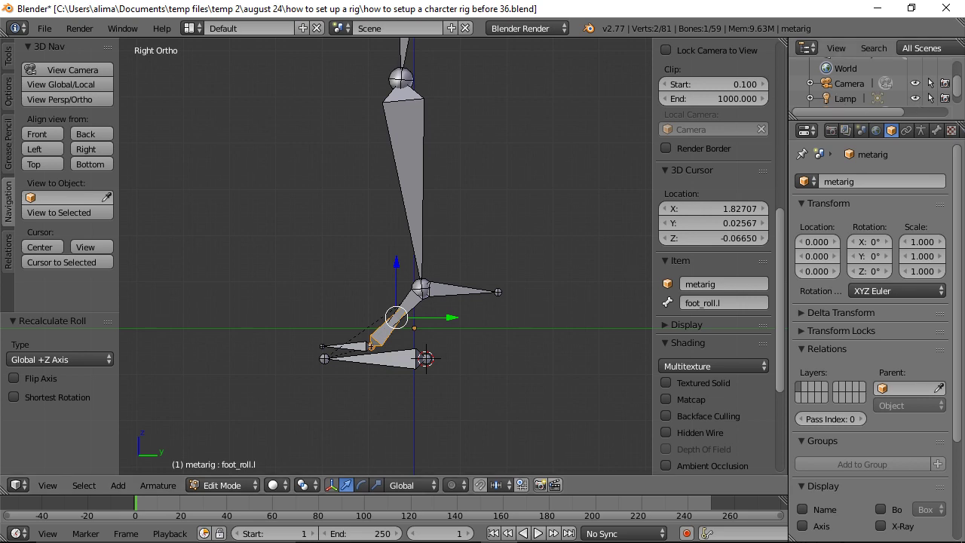
left_click(577, 212)
key("ctrl+alt+s")
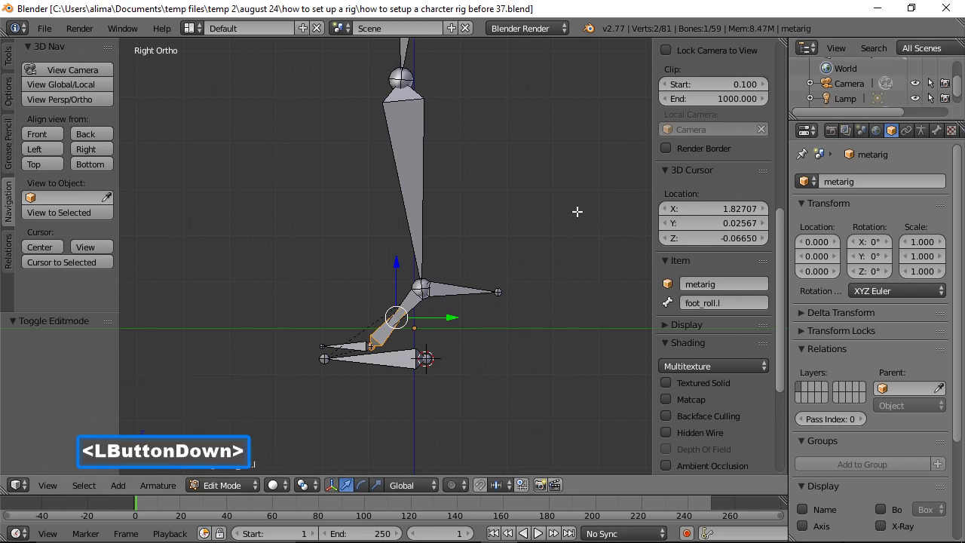
In Edit Mode, parent heel.L to foot_roll.l with the Connected option, and save the file as version 38.
key("a")
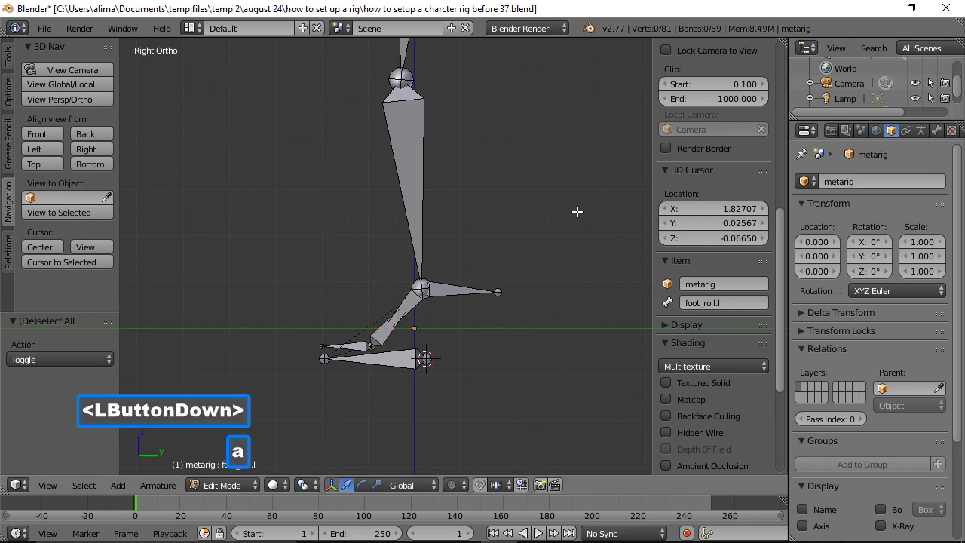
left_click(458, 290)
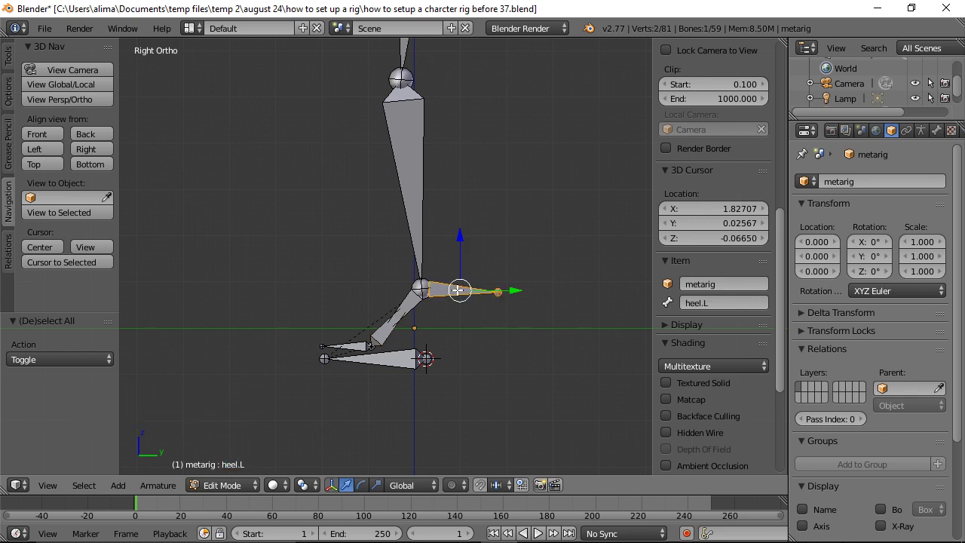
left_click(250, 487)
left_click(250, 434)
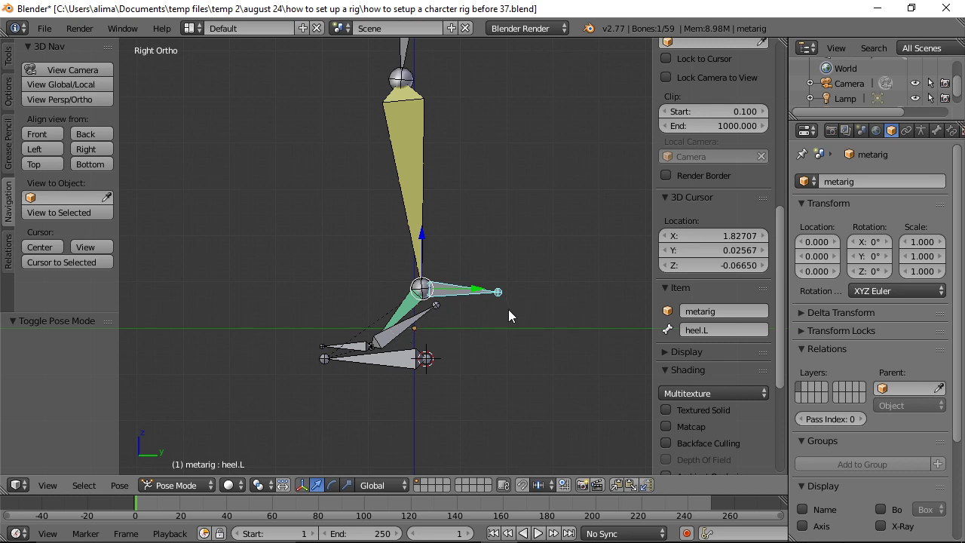
right_click(396, 338, "shift")
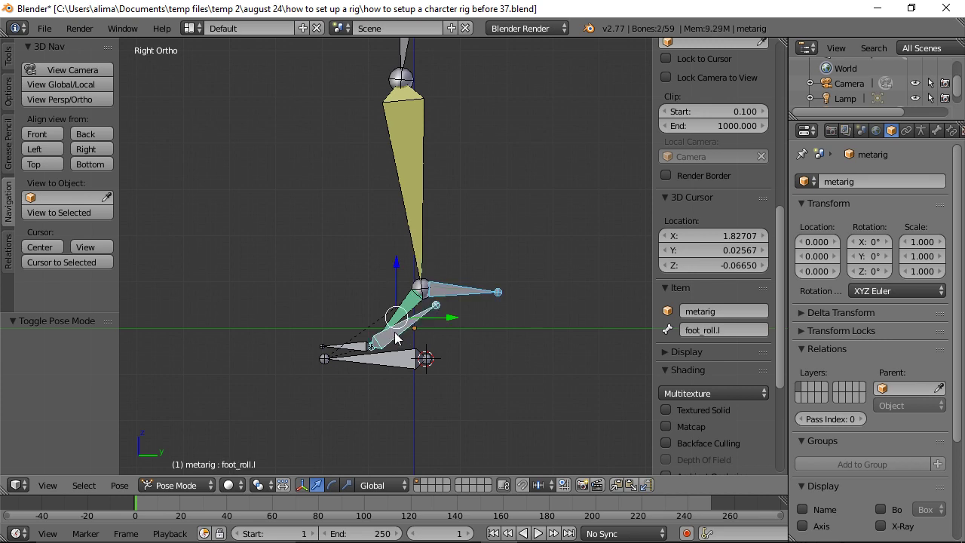
left_click(200, 488)
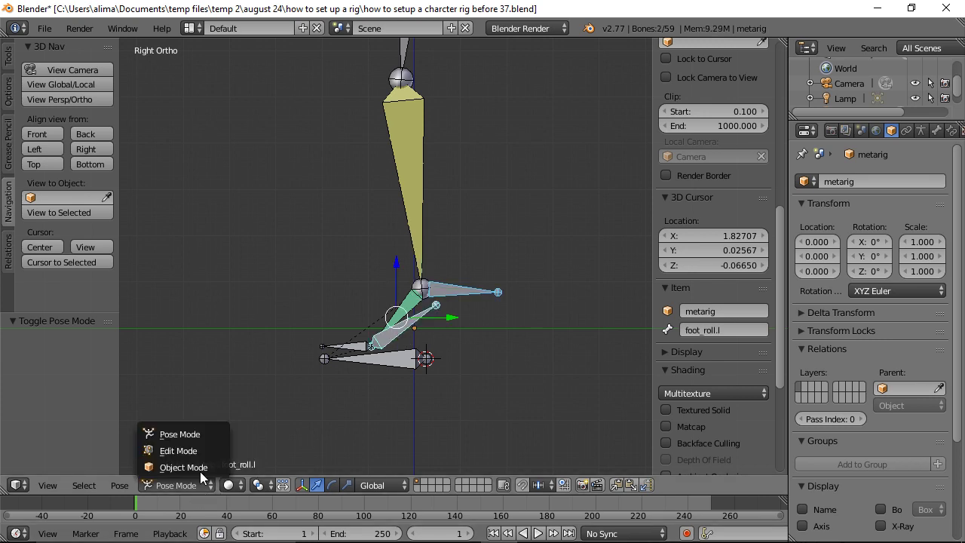
left_click(201, 452)
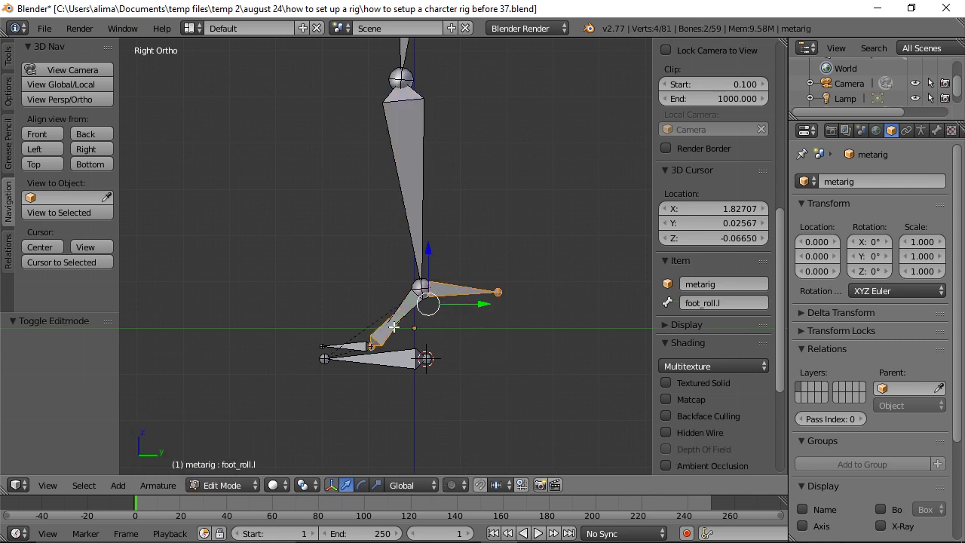
key("ctrl")
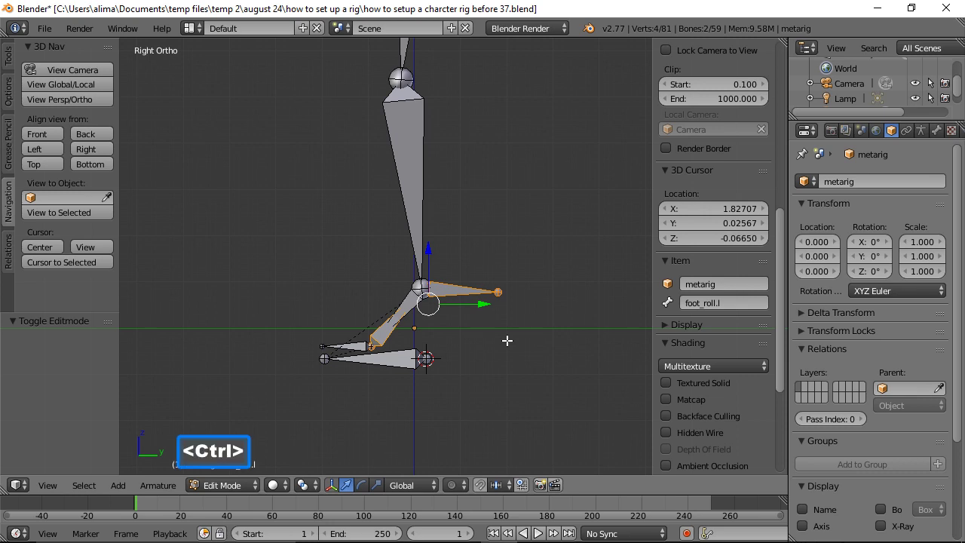
key("ctrl+p")
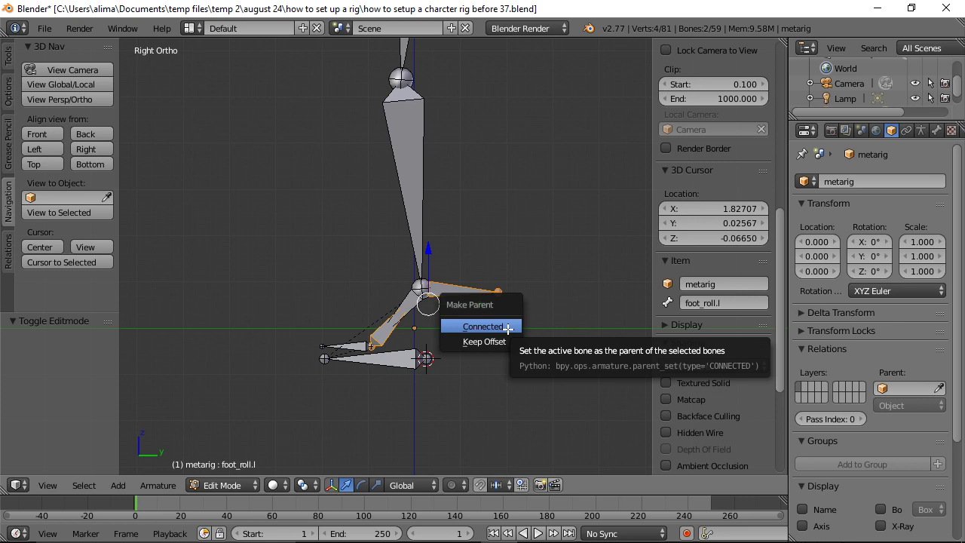
left_click(507, 327)
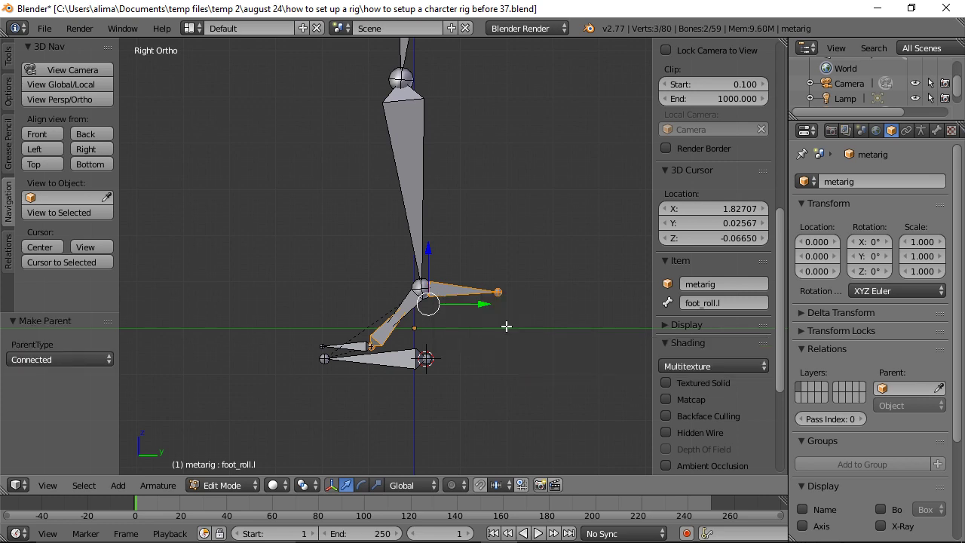
key("ctrl+alt+s")
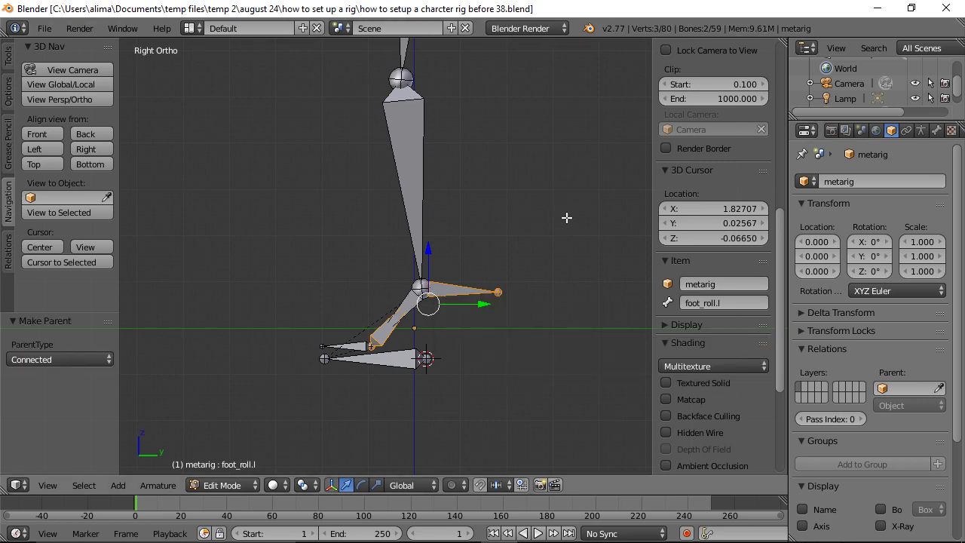
Switch the armature to Pose Mode, select only toe.L, and turn off the 3D transform manipulator.
key("a")
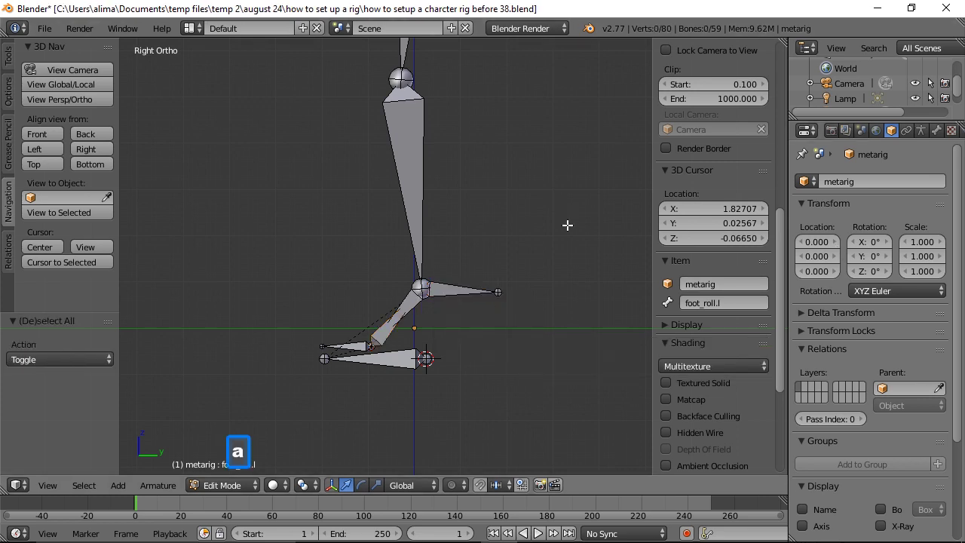
left_click(240, 485)
left_click(243, 434)
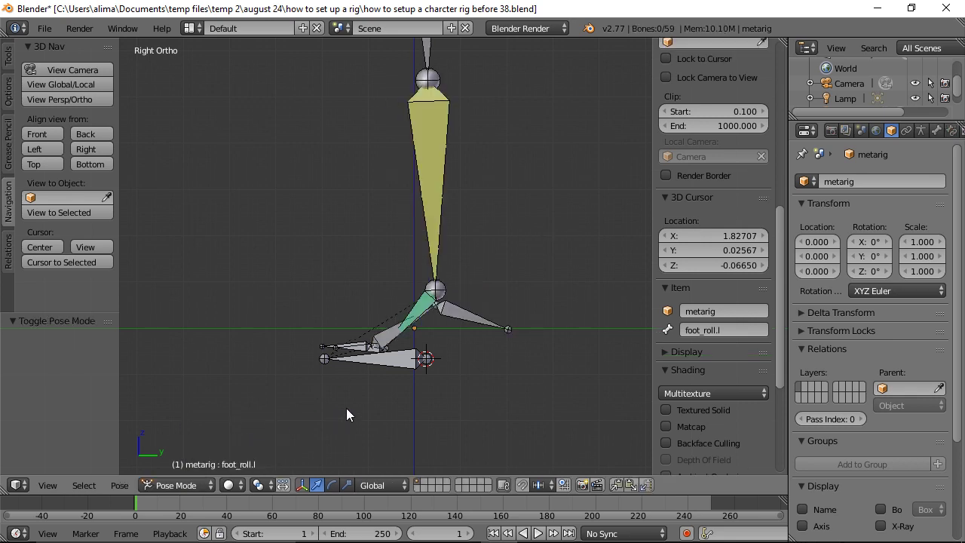
right_click(332, 348)
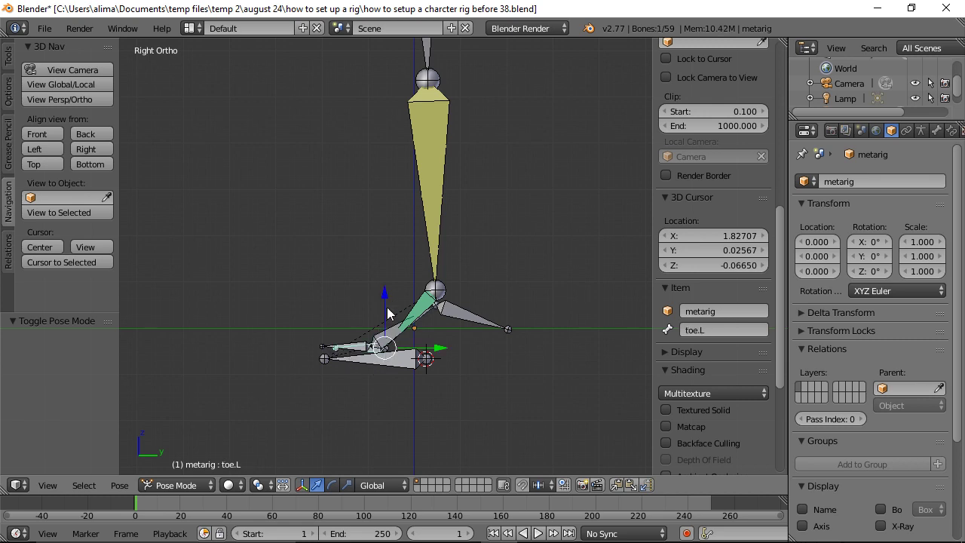
left_click(302, 485)
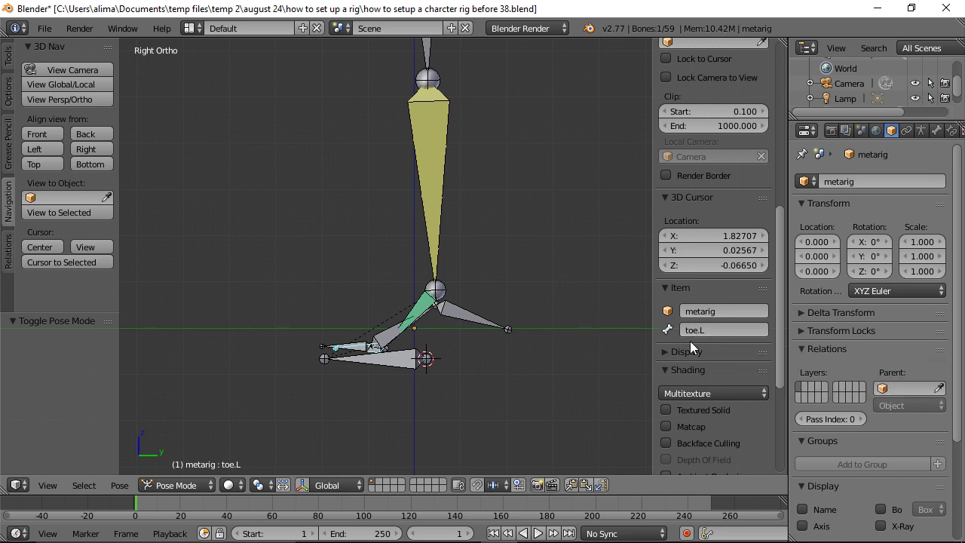
Select only the toe_control.l bone and rotate it about 26° in Pose Mode.
right_click(345, 344)
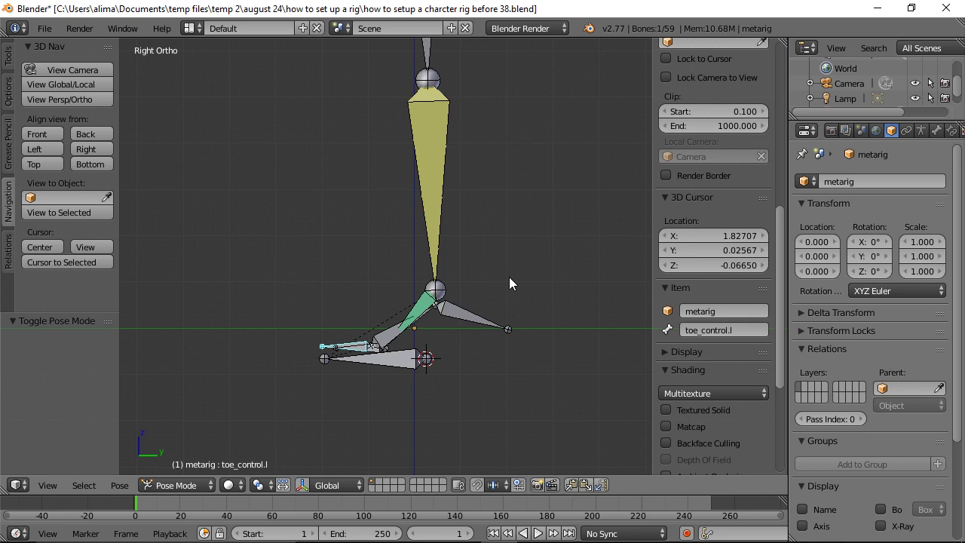
key("r")
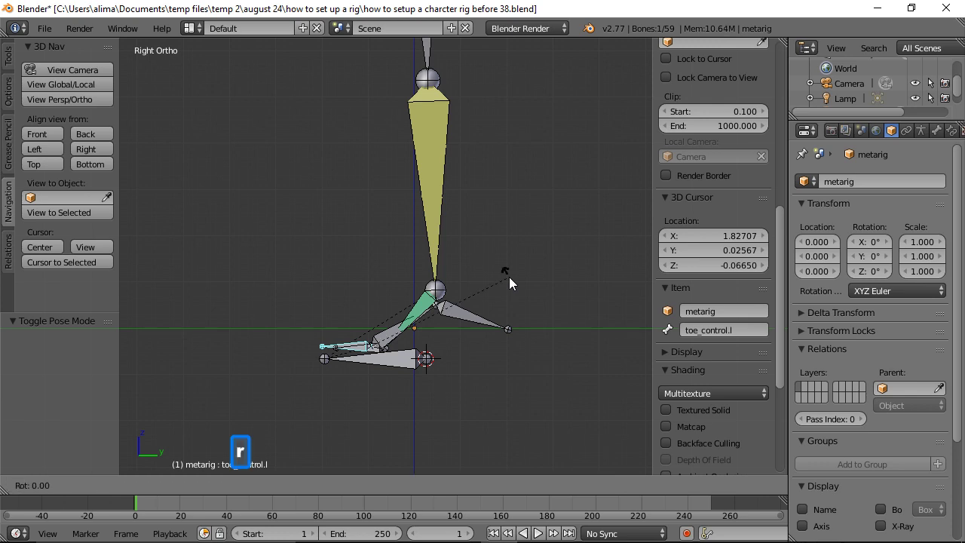
left_click(500, 346)
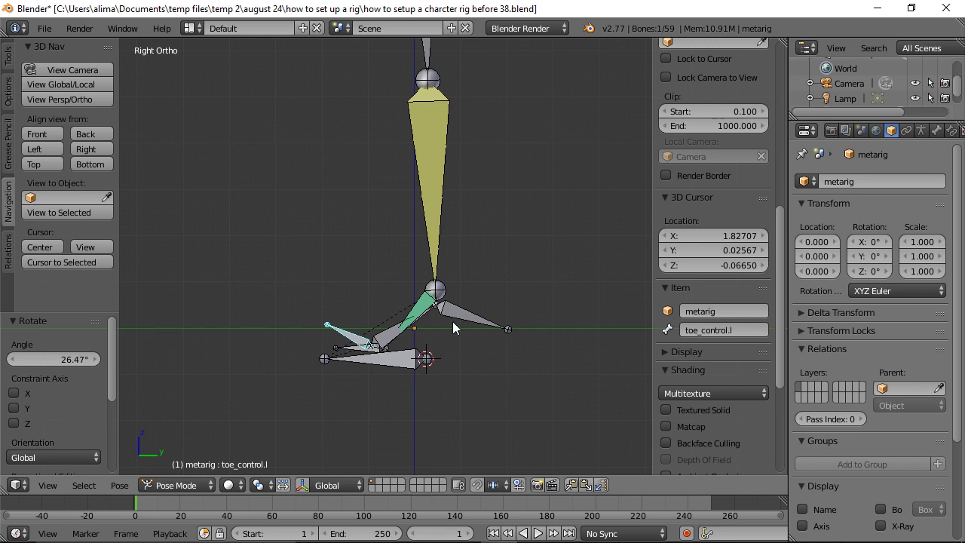
Add an IK constraint to toe.L with toe_control.l as its target.
right_click(350, 354, "shift")
key("shift+i")
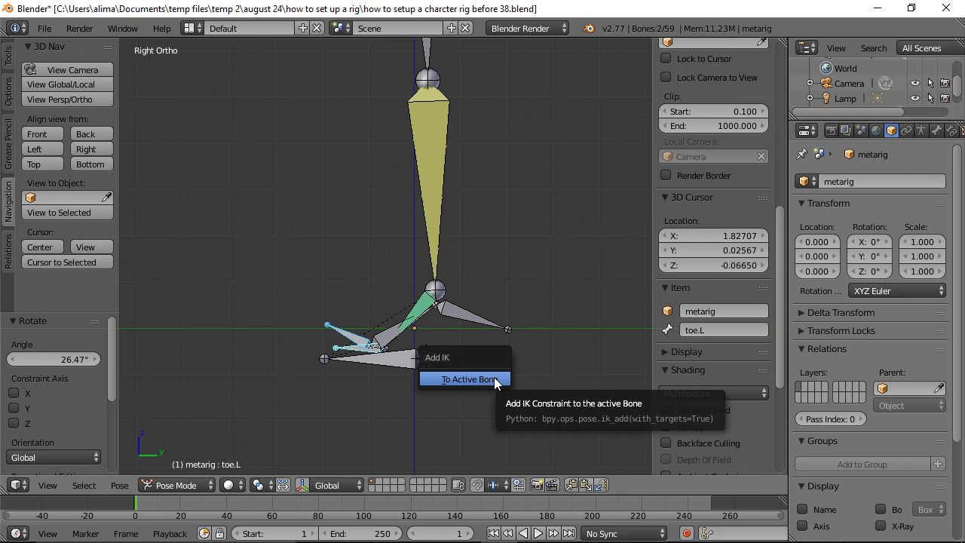
left_click(494, 377)
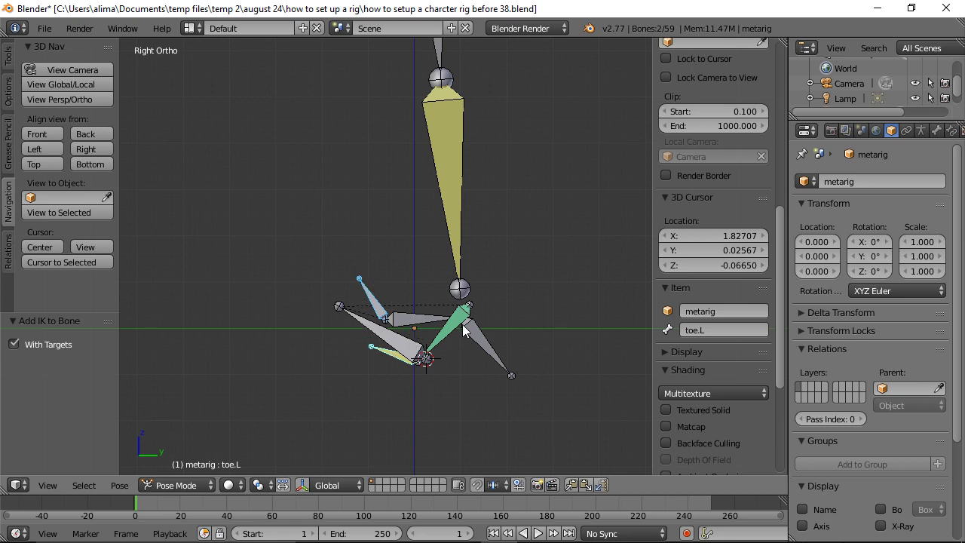
Set the chain length of toe.L's IK constraint to 1, disable Use Tail, and save the file as version 39.
left_click(951, 131)
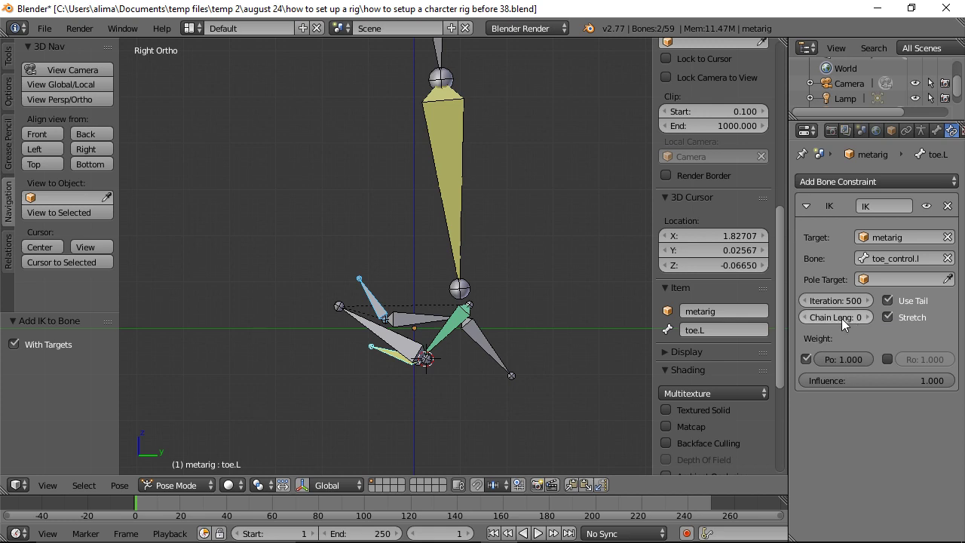
left_click(865, 318)
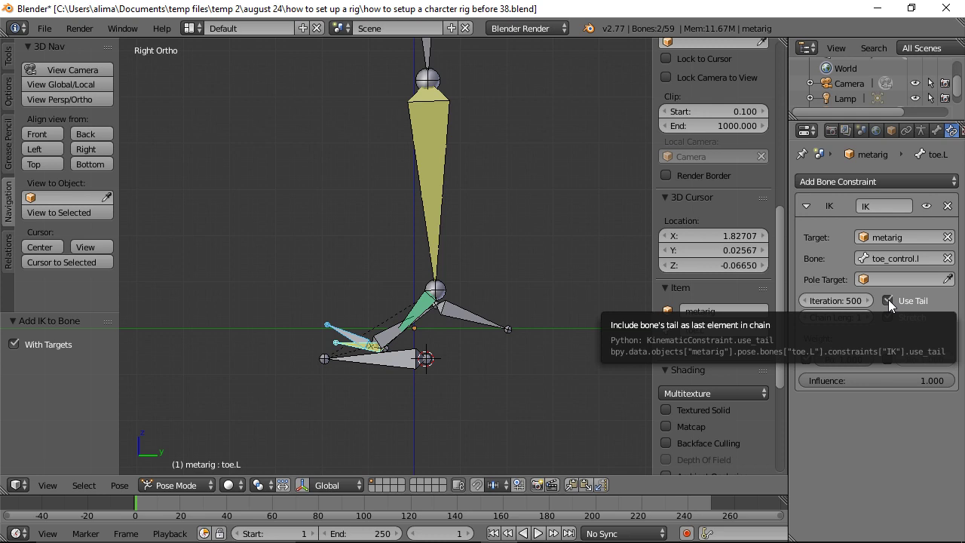
left_click(888, 300)
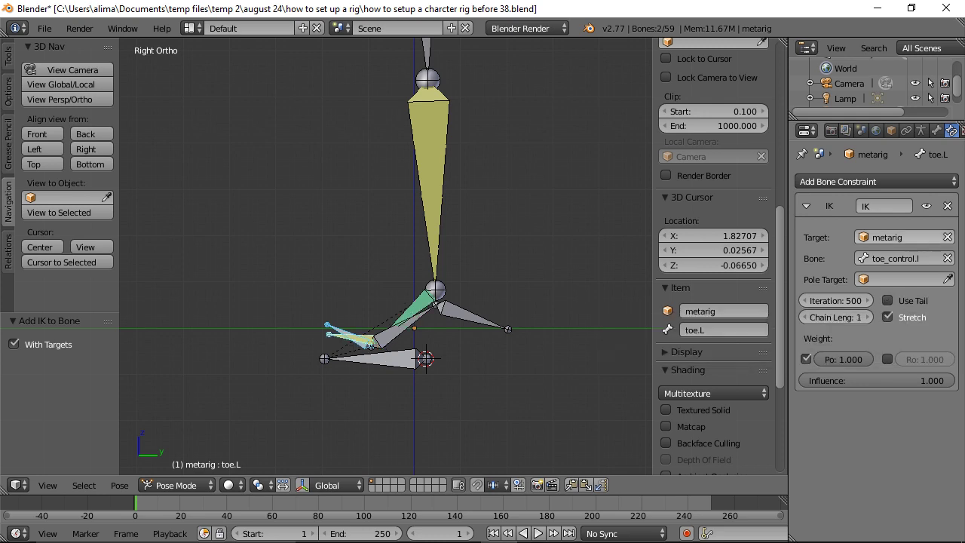
key("ctrl+alt+s")
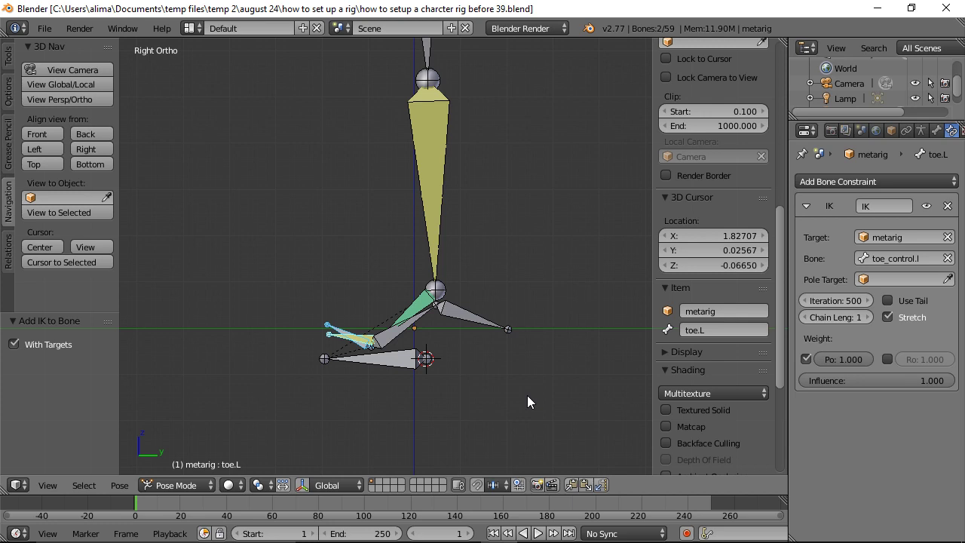
Add a Copy Rotation constraint to toe.L with toe_control.l as its target, and save the file as version 40.
key("ctrl")
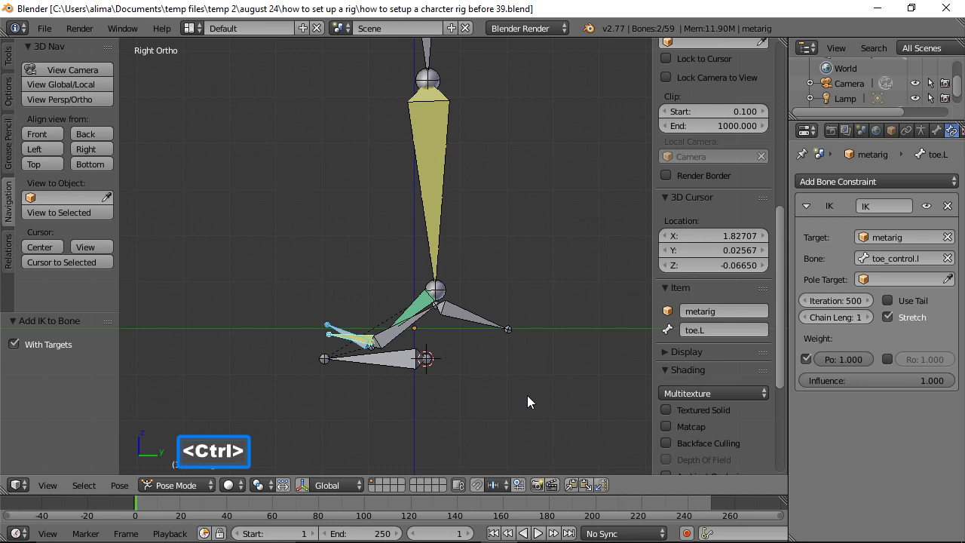
key("ctrl+shift+c")
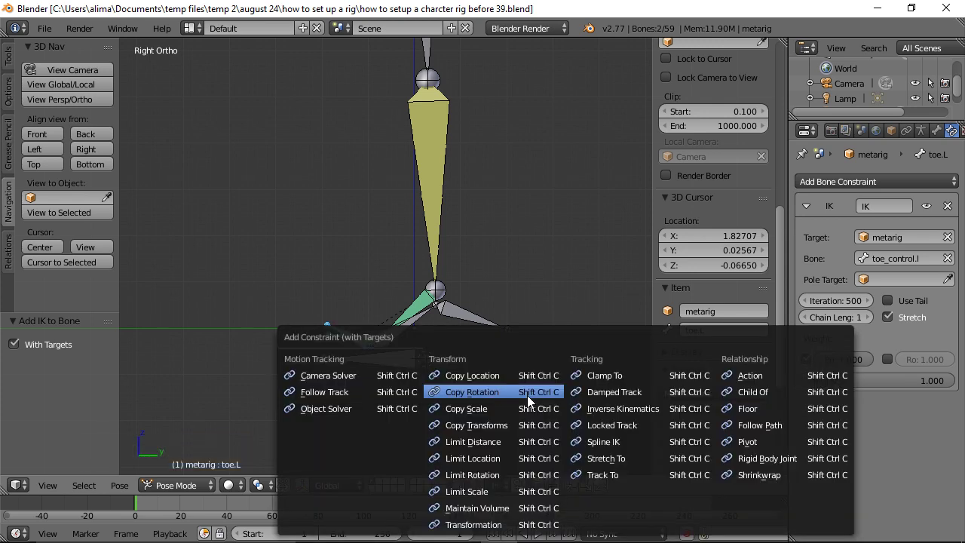
left_click(528, 395)
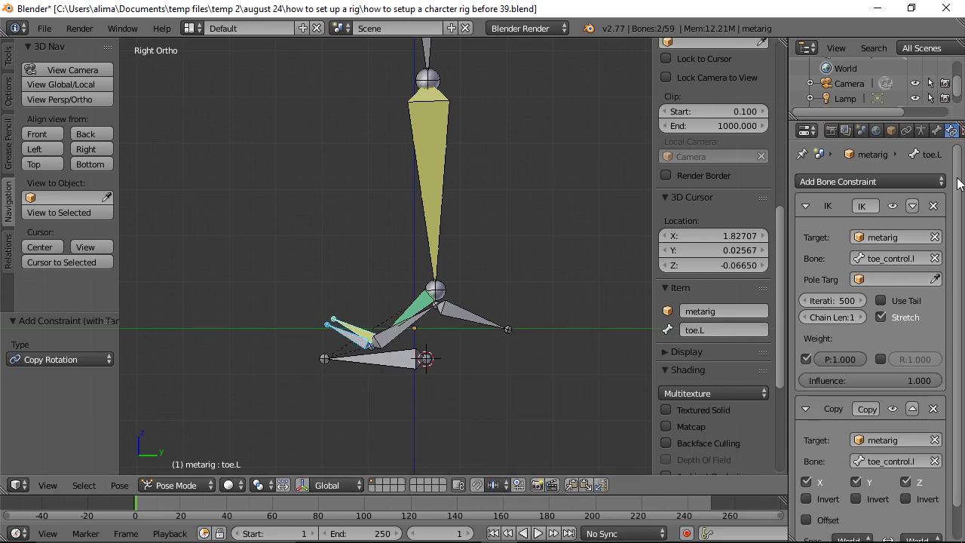
key("ctrl+alt+s")
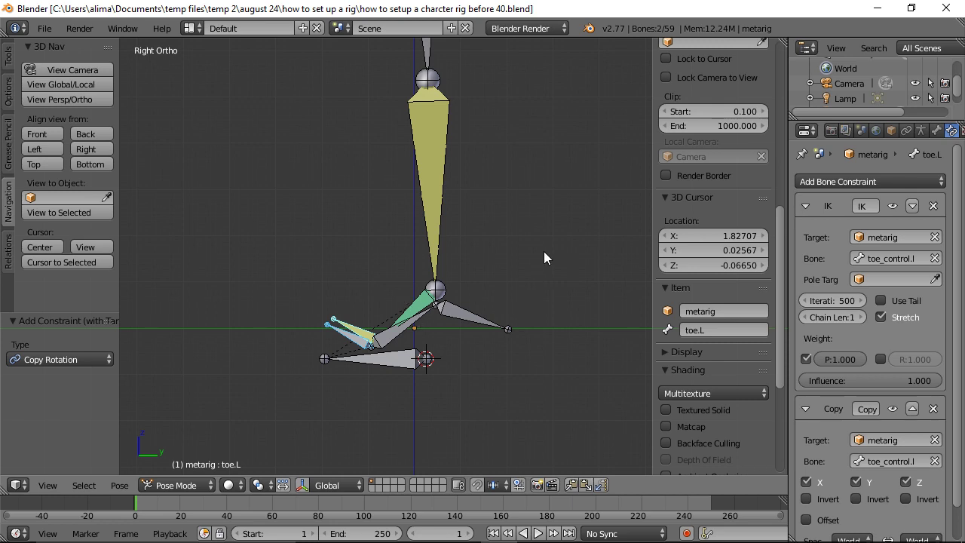
Select all bones of the rig in Pose Mode and clear their pose rotation and location.
key("a")
key("a")
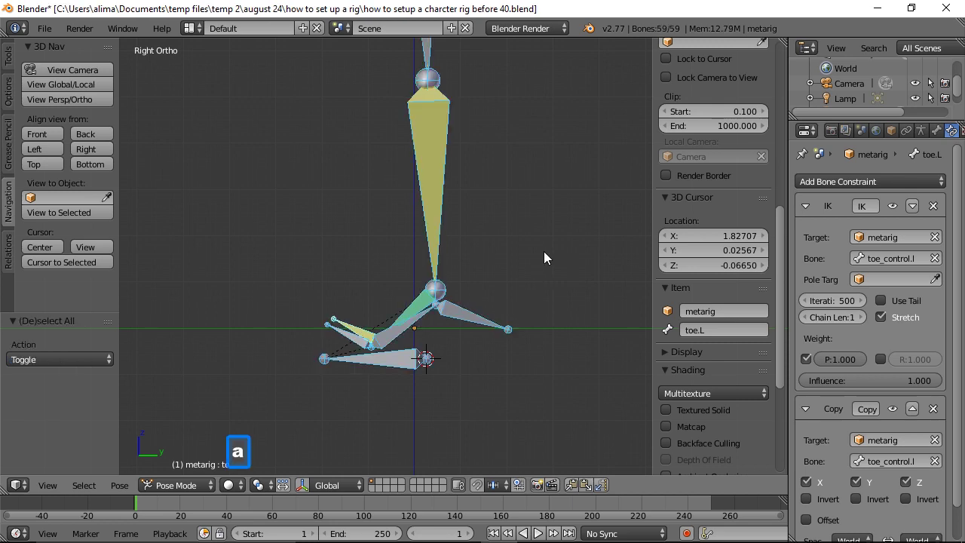
key("alt")
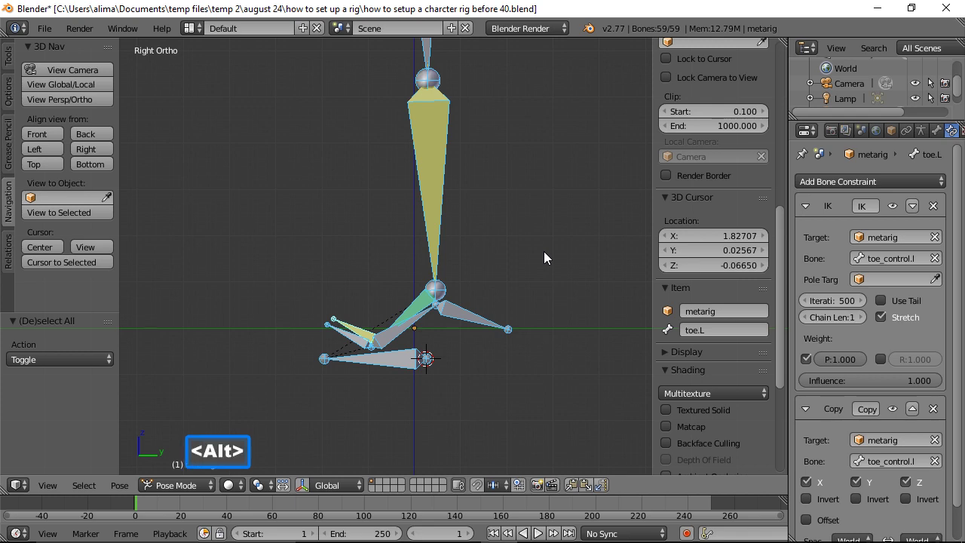
key("alt+r")
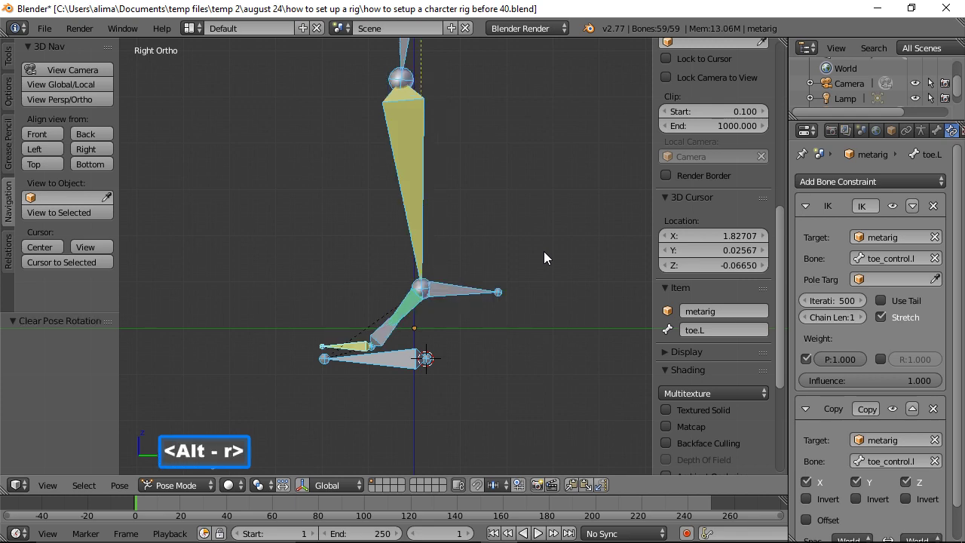
key("alt+g")
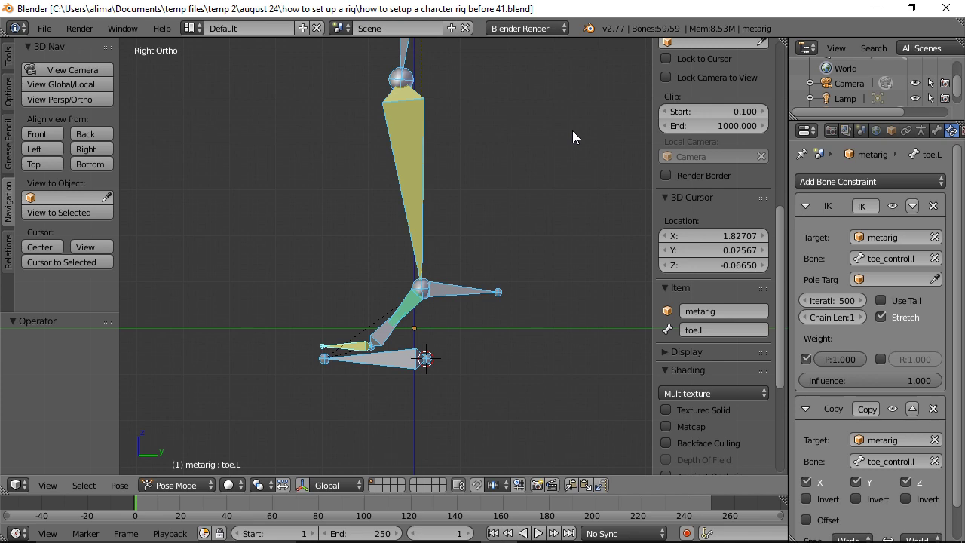
Try moving only the foot control bone to test how the left leg follows, and return it to its place.
key("a")
right_click(399, 358)
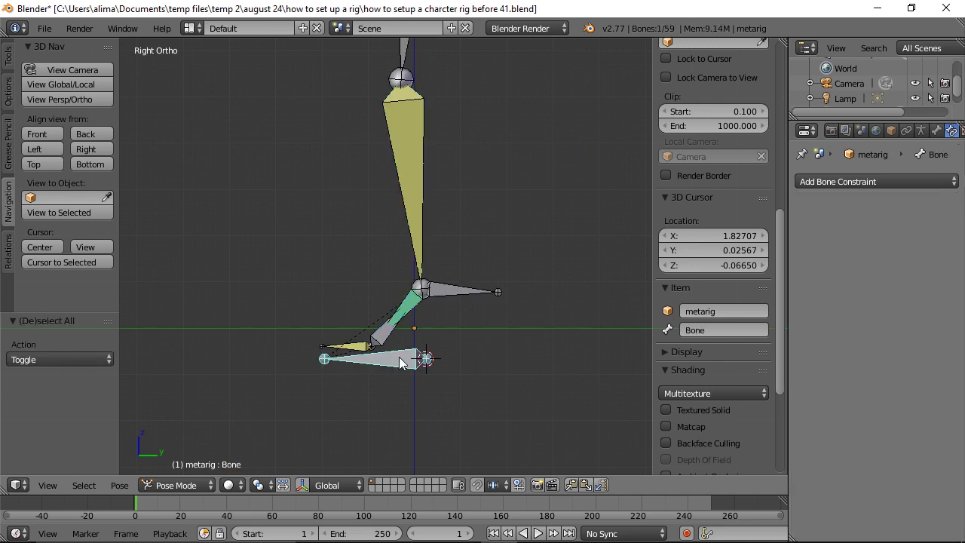
key("g")
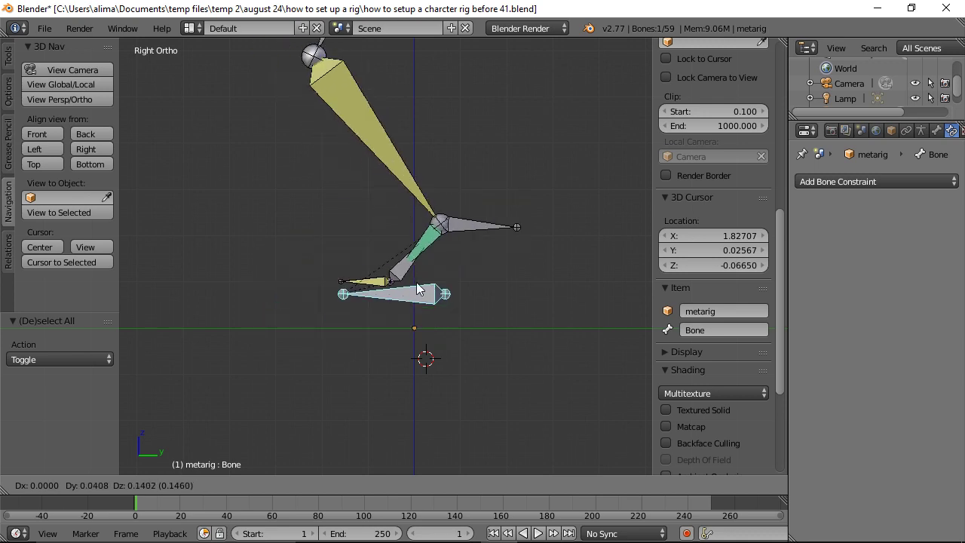
left_click(408, 365)
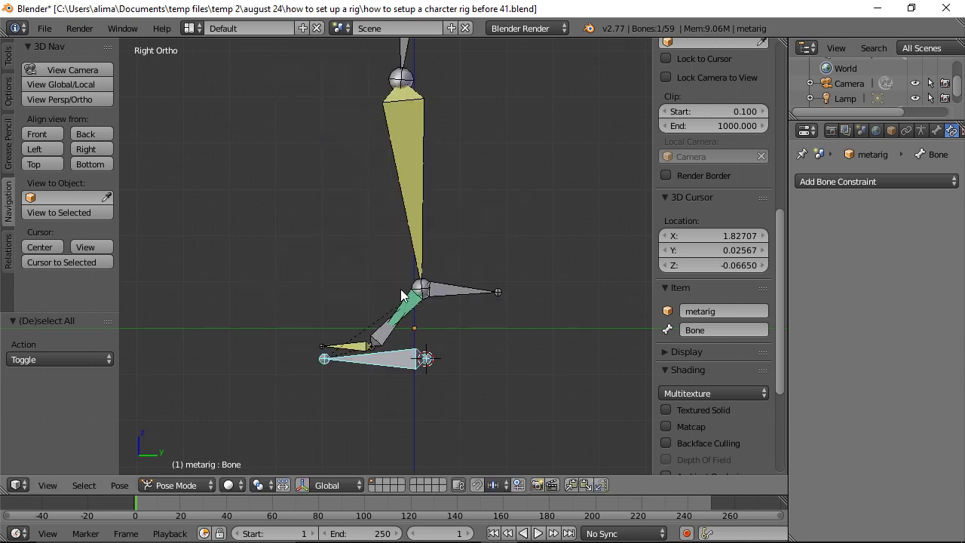
Try rotating foot_roll.l about the global X axis to test the foot roll, and cancel the rotation.
middle_click_drag(524, 205, 522, 289, "ctrl")
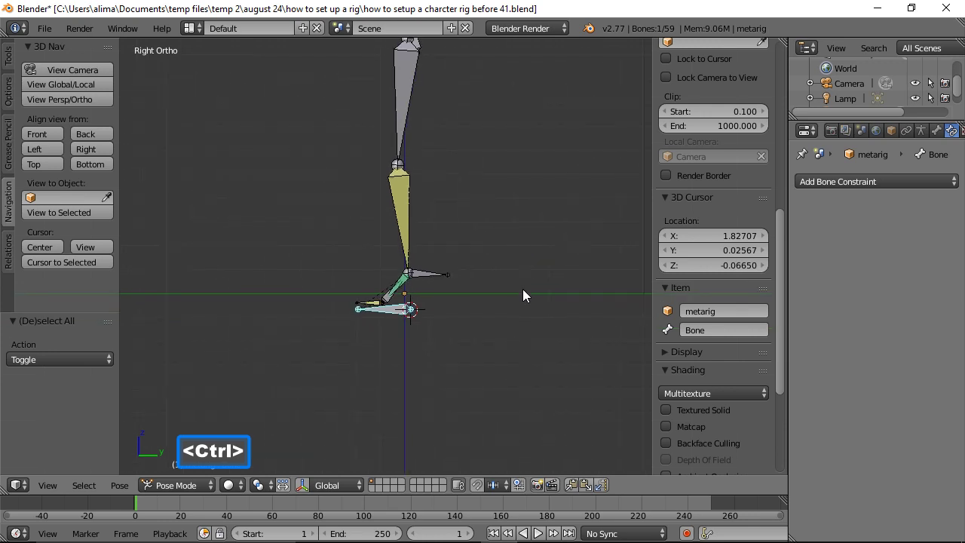
right_click(386, 305)
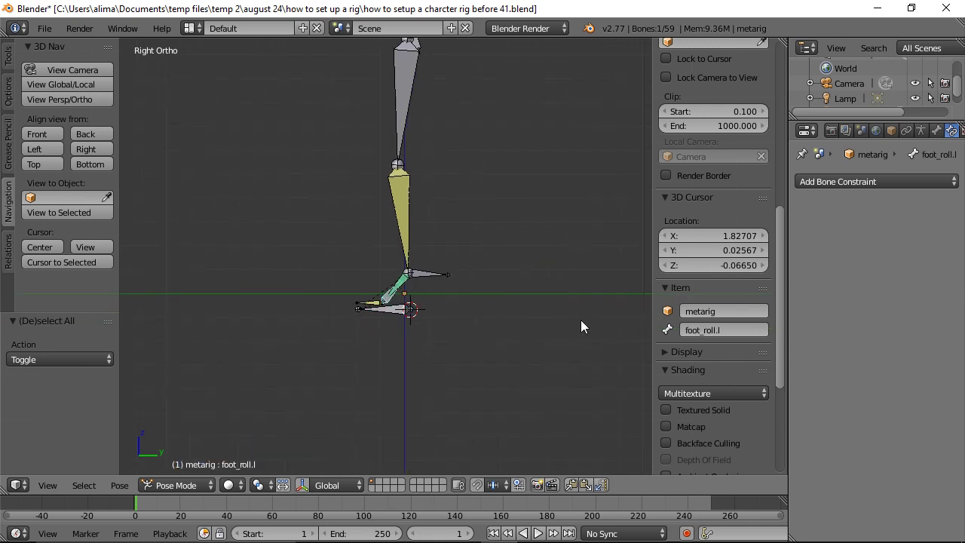
key("r")
key("x")
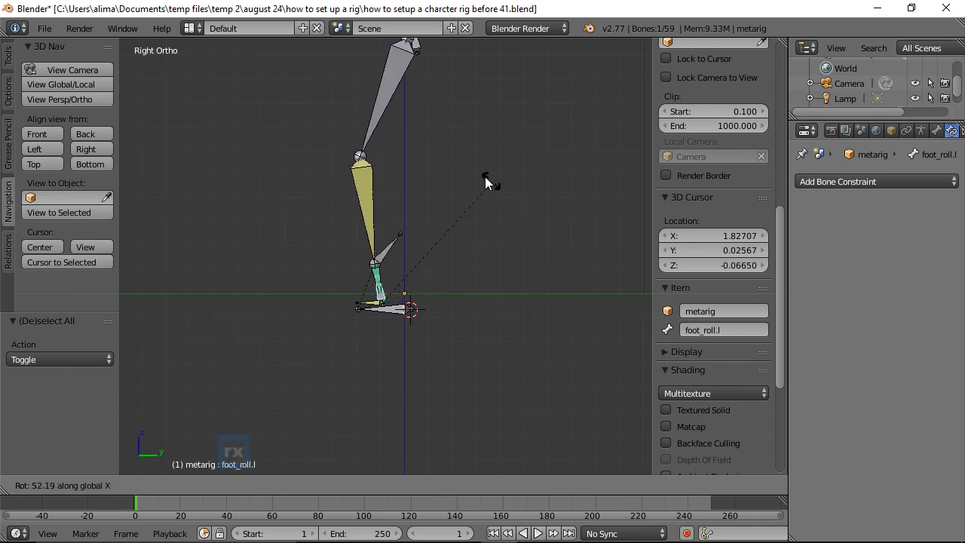
right_click(487, 234)
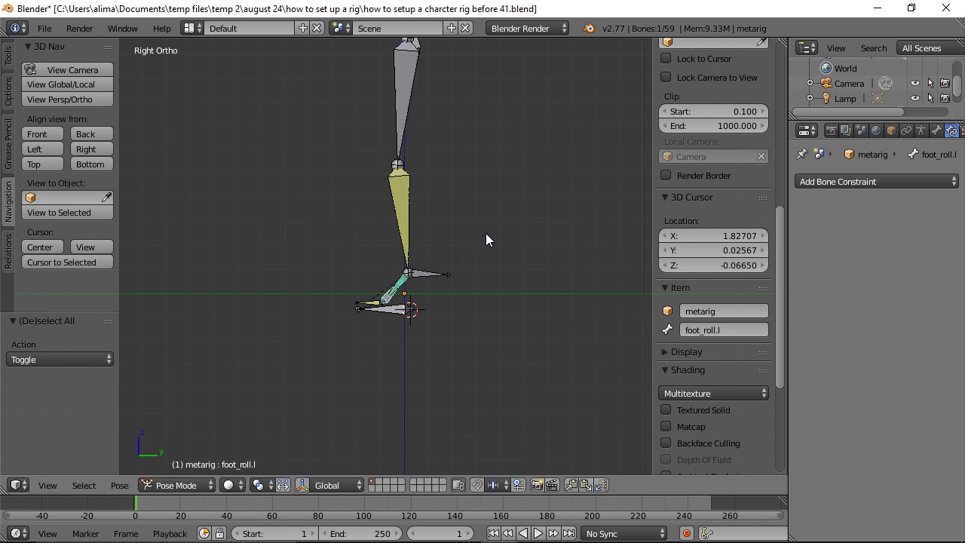
Try rotating the foot control bone about the global X axis to test the whole foot, and return it to its rest pose.
right_click(392, 310)
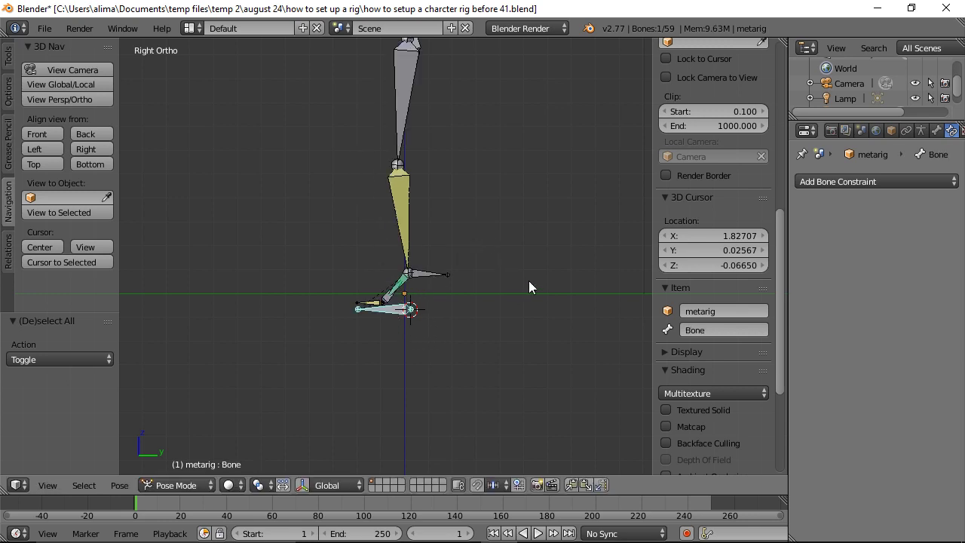
key("r")
key("x")
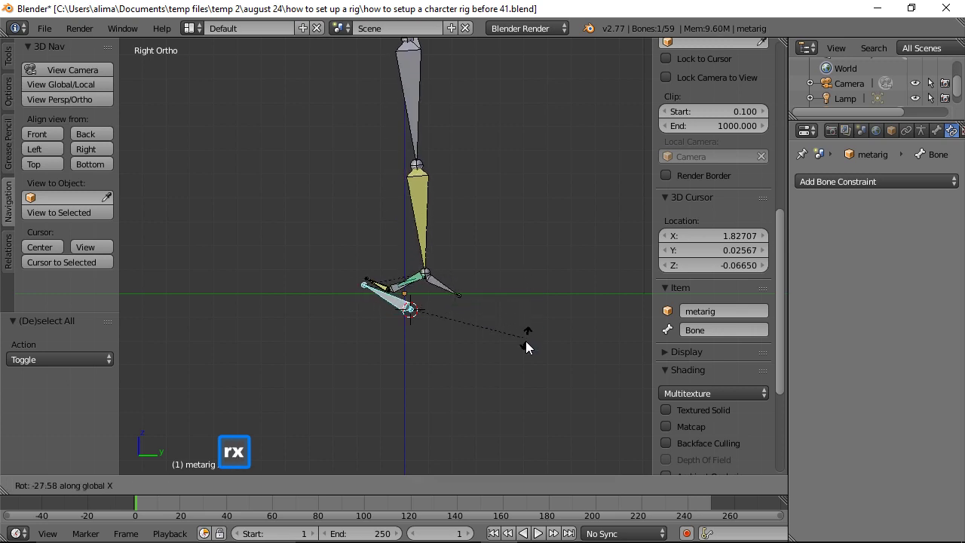
left_click(512, 280)
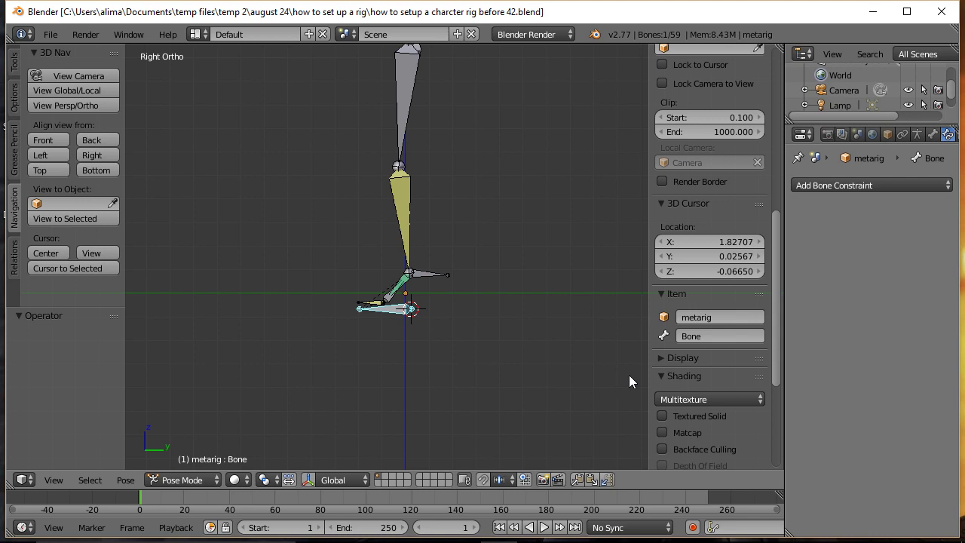
Rename the foot control bone to foot_handle.l.
left_click(694, 338)
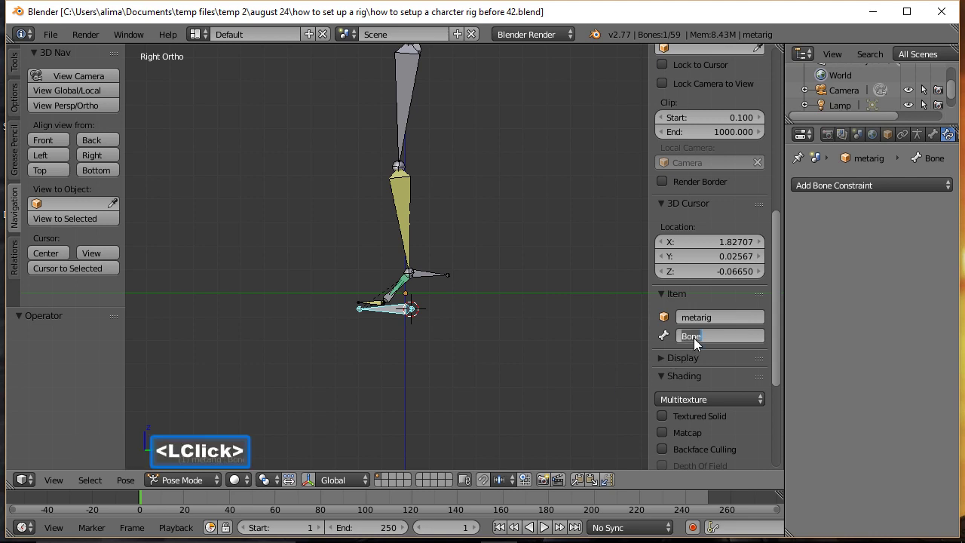
type("foot")
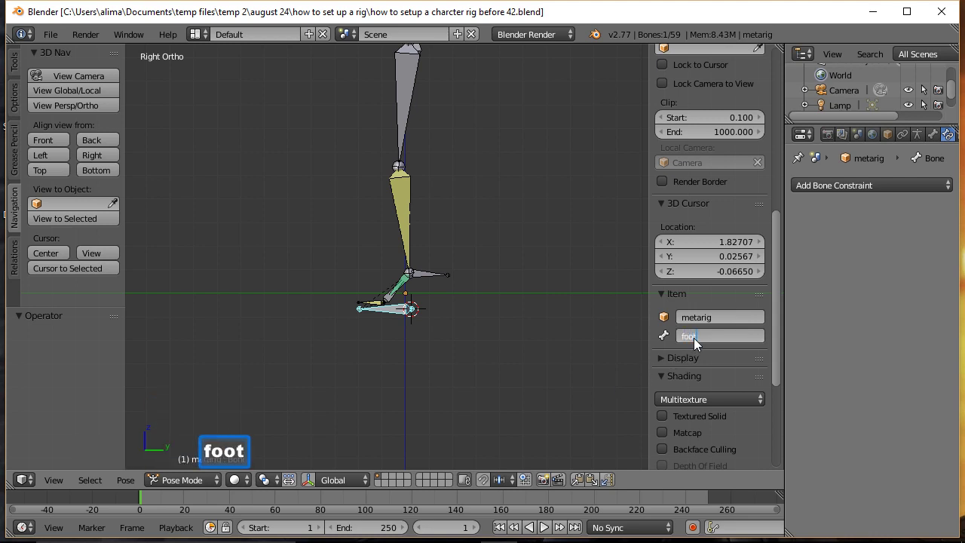
type("_handle.l")
key("Return")
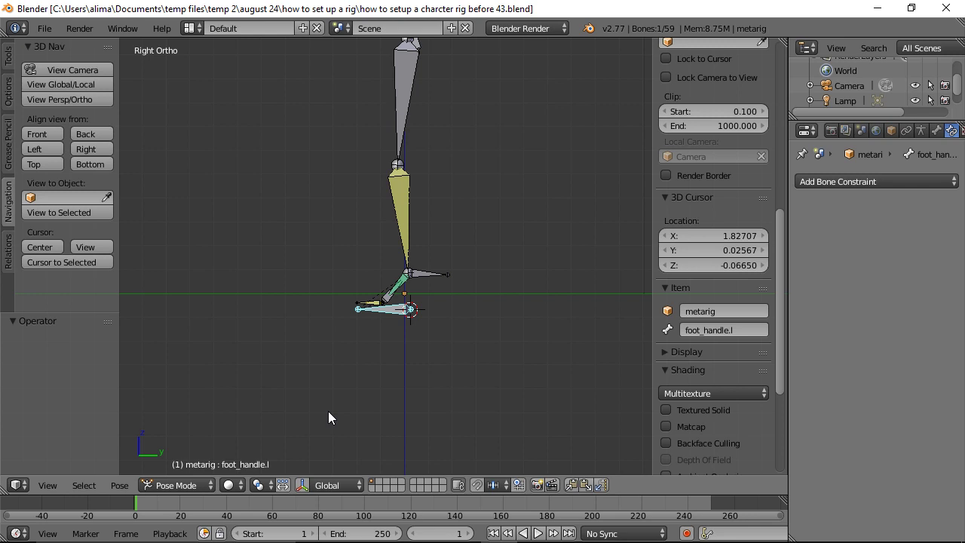
In Edit Mode, select the knee joint at the lower end of thigh.L and snap the 3D cursor to it.
left_click(211, 486)
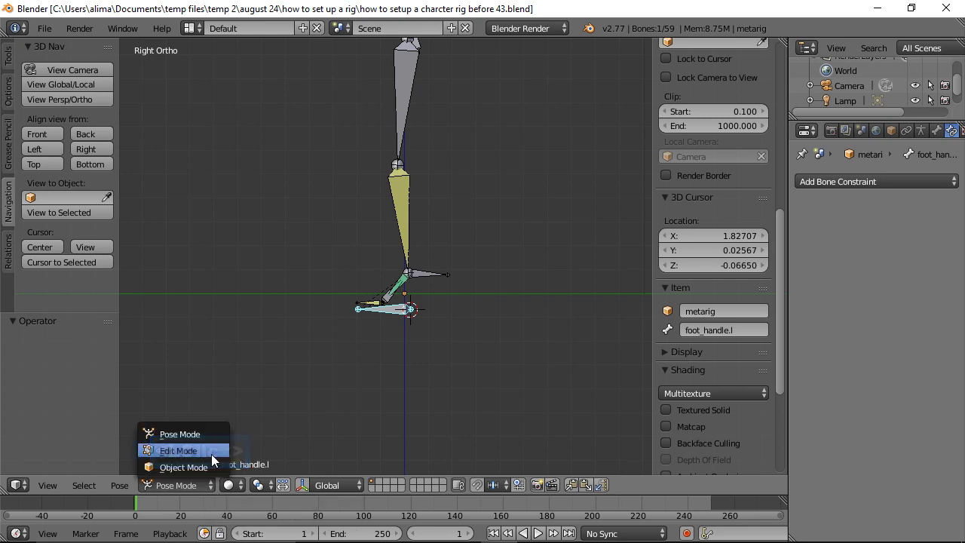
left_click(211, 454)
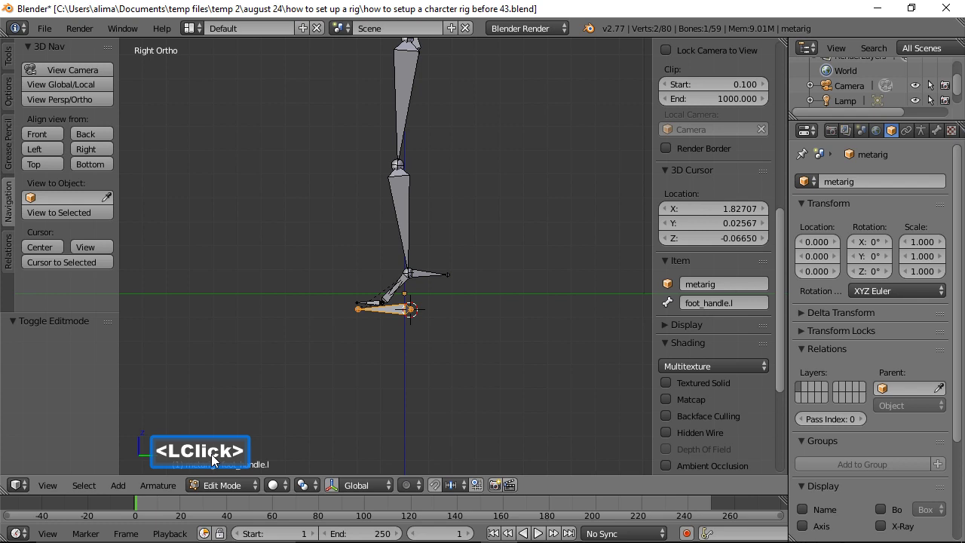
left_click(398, 165)
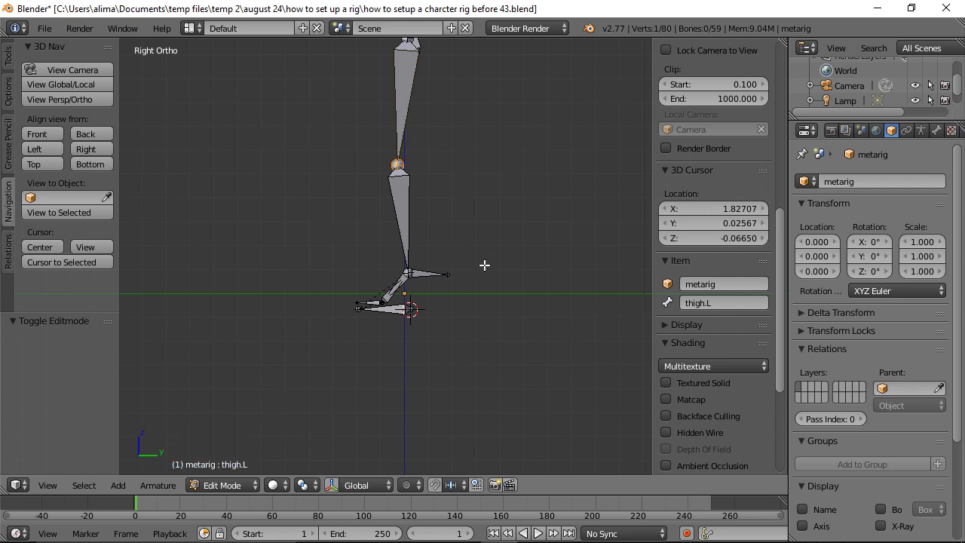
key("shift+s")
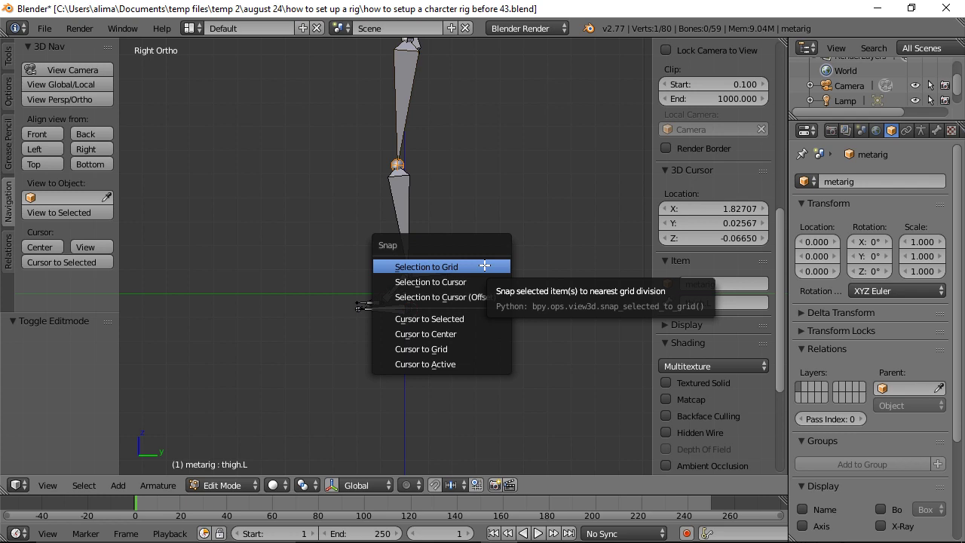
left_click(462, 317)
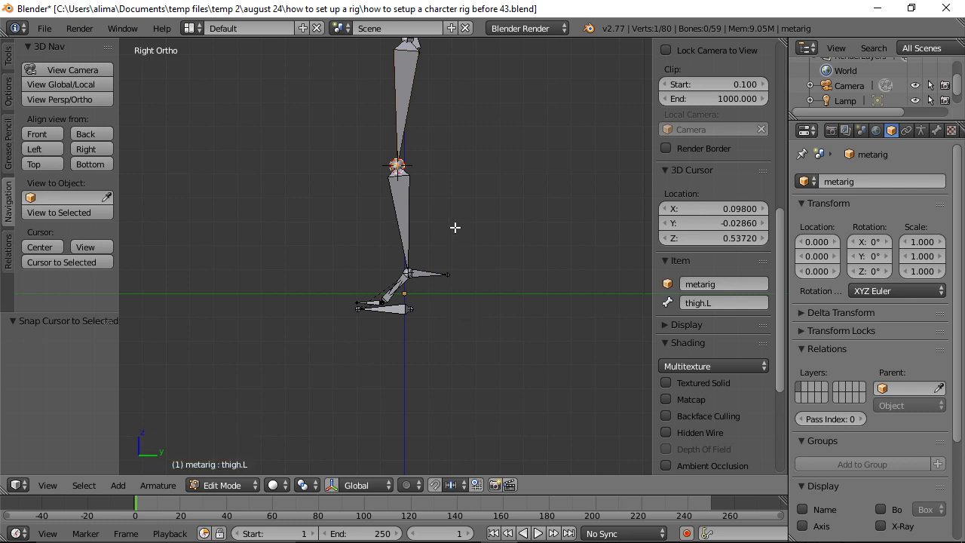
In the front view, add a new bone at the knee joint and turn on the 3D transform manipulator.
left_click(53, 135)
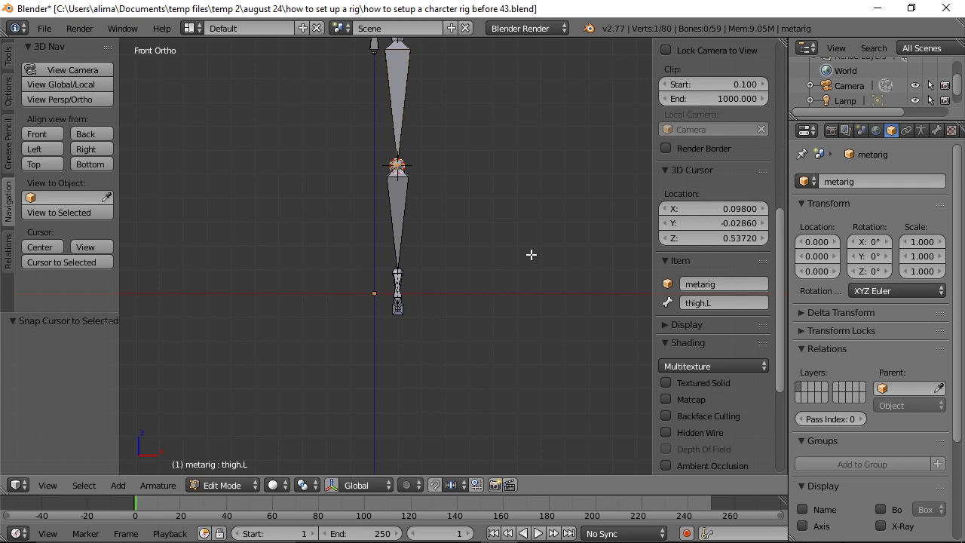
key("shift+a")
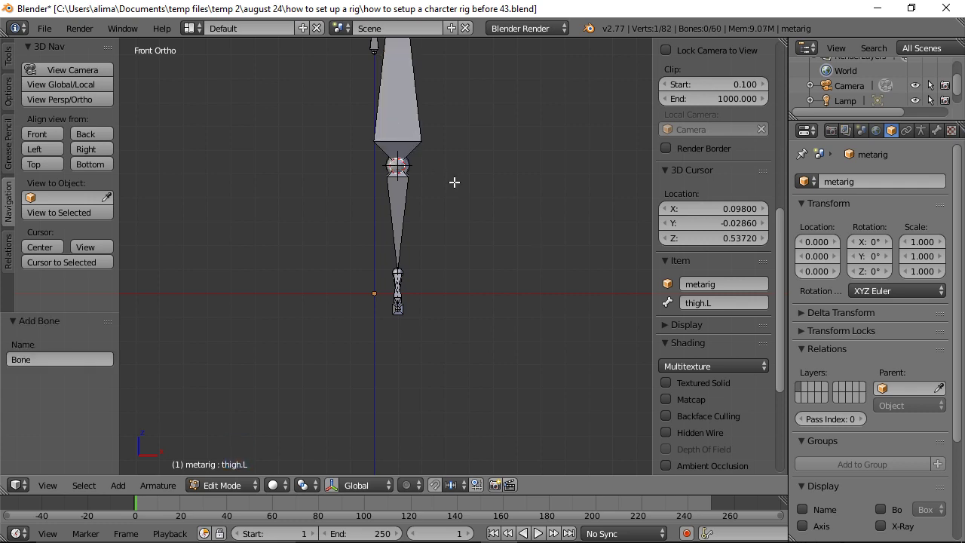
middle_click_drag(515, 151, 515, 192, "ctrl")
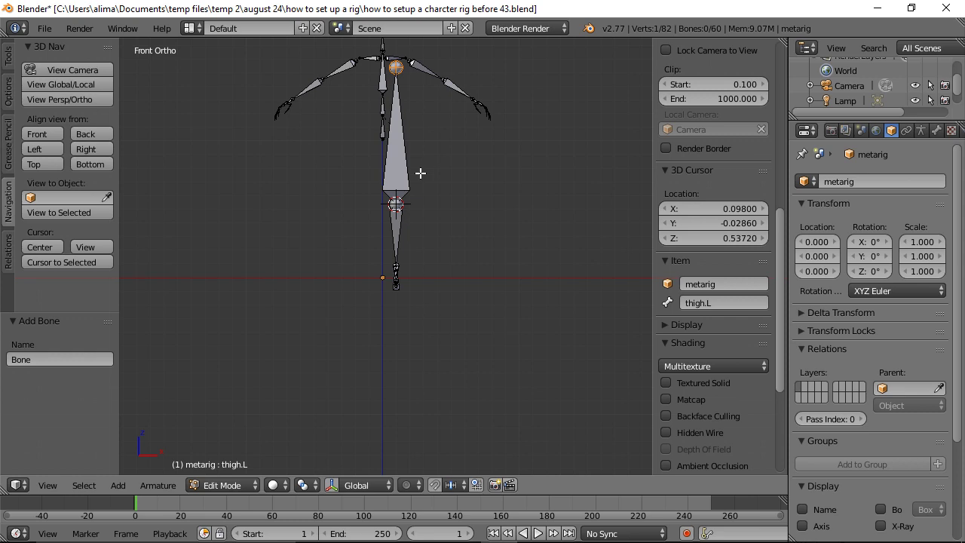
left_click(332, 485)
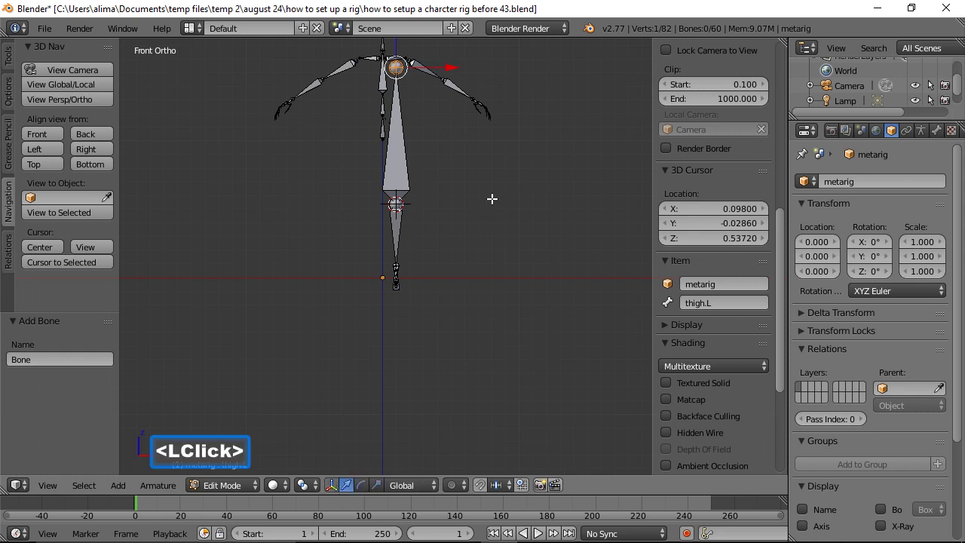
key("ctrl")
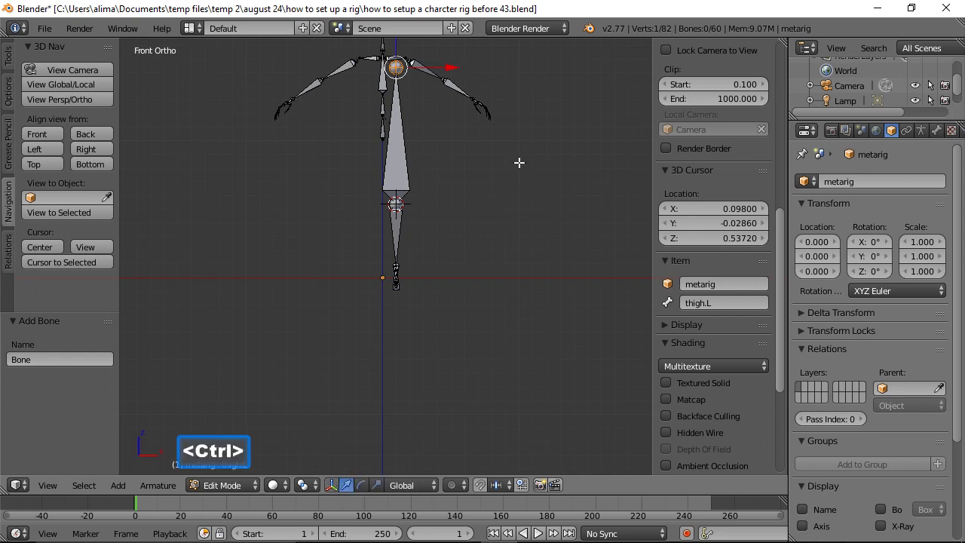
Shorten the new bone by moving its tip down about 0.728 along the global Z axis.
middle_click_drag(520, 154, 521, 185, "ctrl")
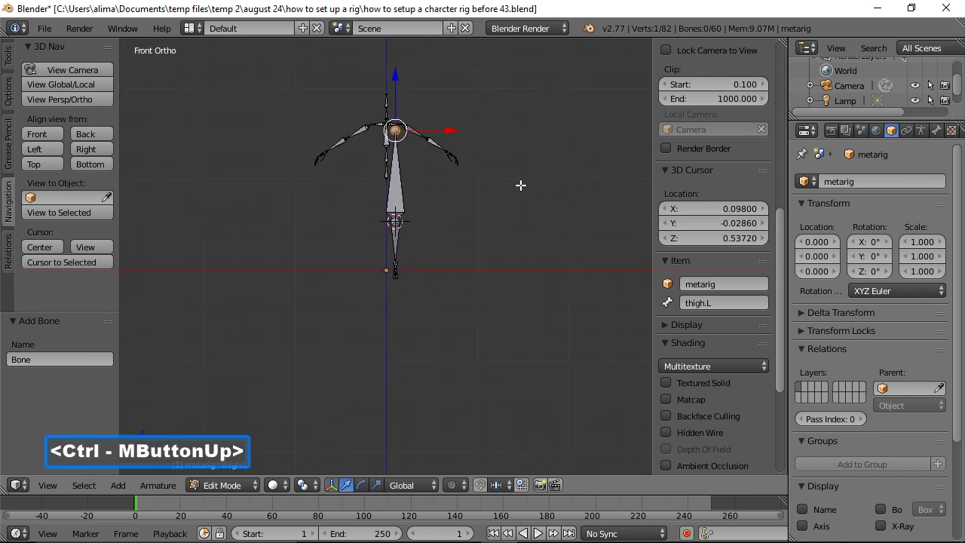
left_click_drag(396, 78, 394, 144)
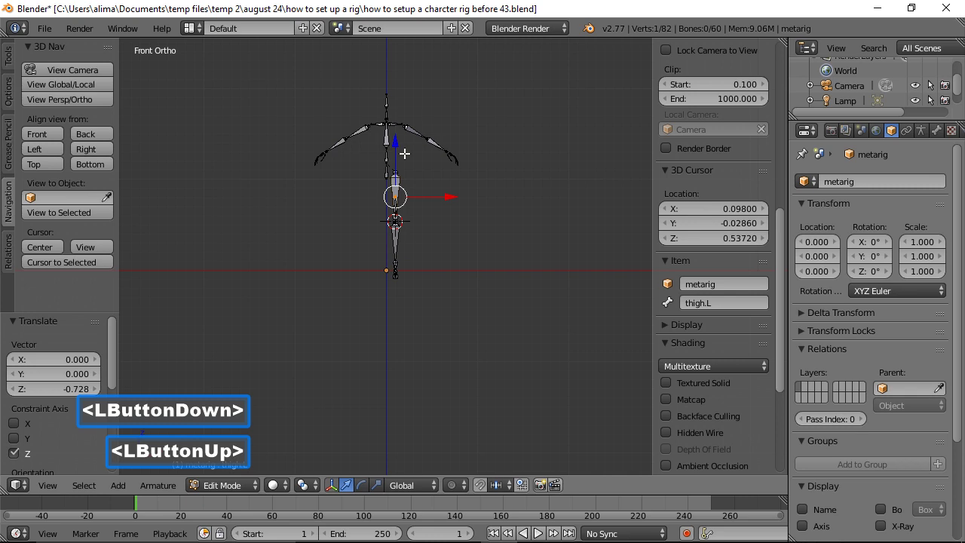
middle_click_drag(531, 173, 417, 203)
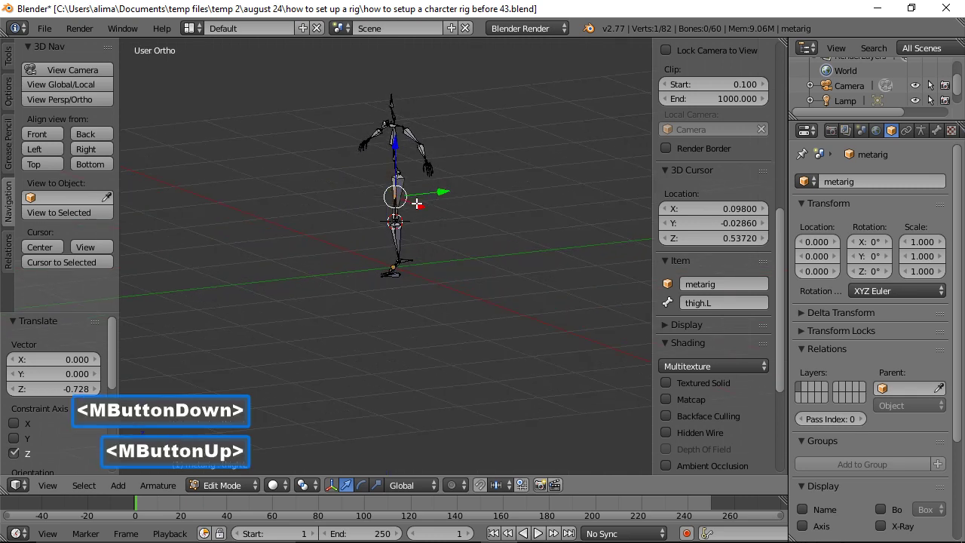
key("shift+b")
left_click_drag(377, 189, 424, 243)
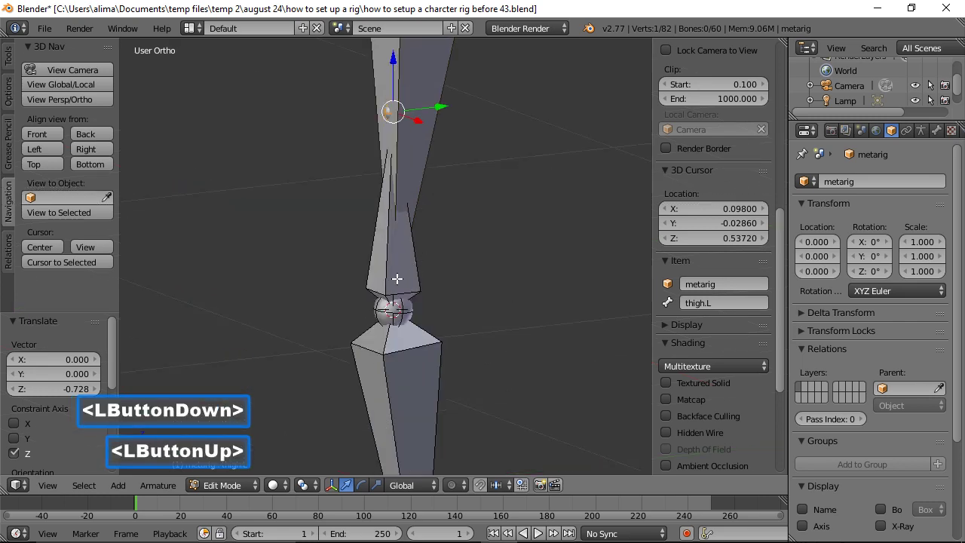
Select the whole new bone at the knee and move it about -0.405 along the global Y axis, in front of the knee.
left_click(414, 280)
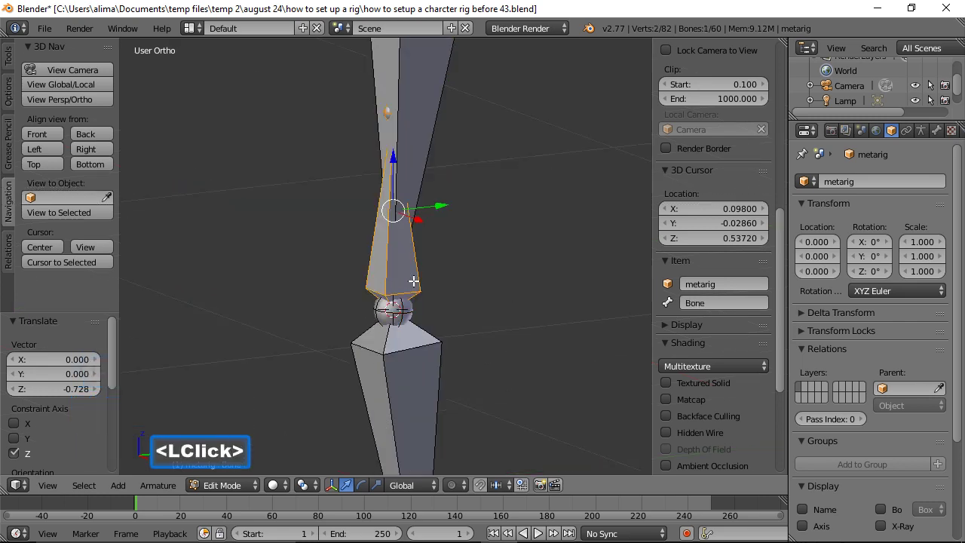
key("ctrl")
middle_click_drag(500, 171, 508, 295, "ctrl")
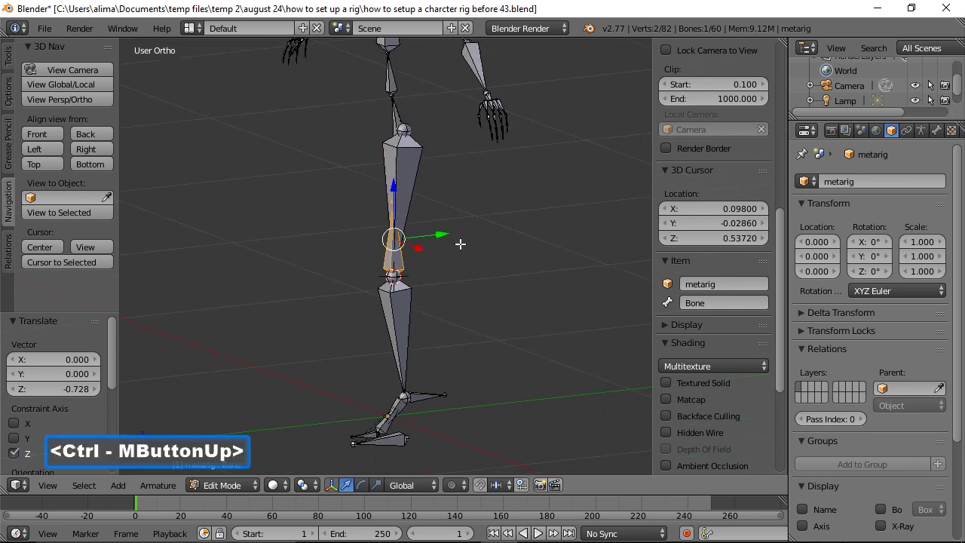
left_click_drag(443, 236, 349, 257)
mouse_move(511, 309)
middle_mouse_down()
mouse_move(441, 295)
mouse_move(499, 301)
middle_mouse_up()
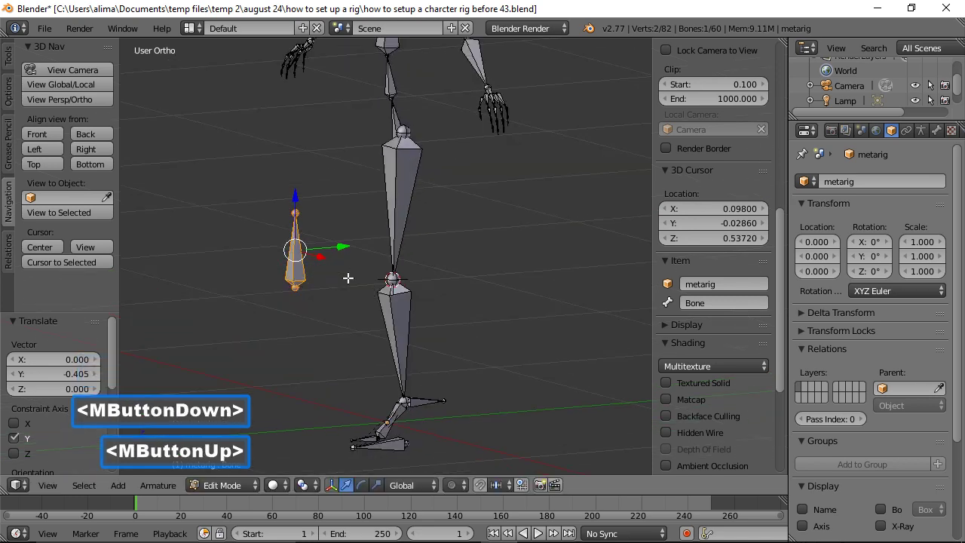
Lower the tip of the bone in front of the knee by about 0.091 along Z, and save the file as "how to setup a charcter rig before 44.blend".
left_click(331, 484)
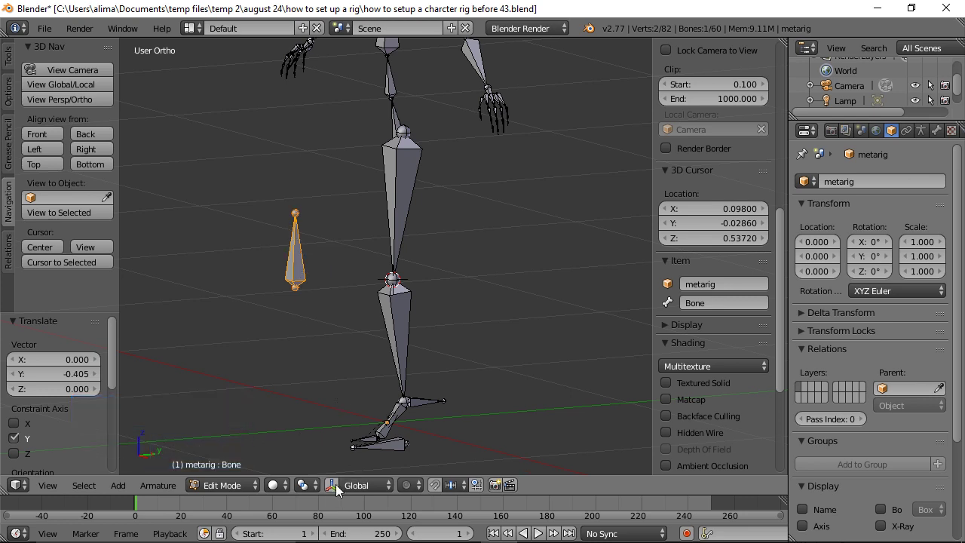
left_click(296, 212)
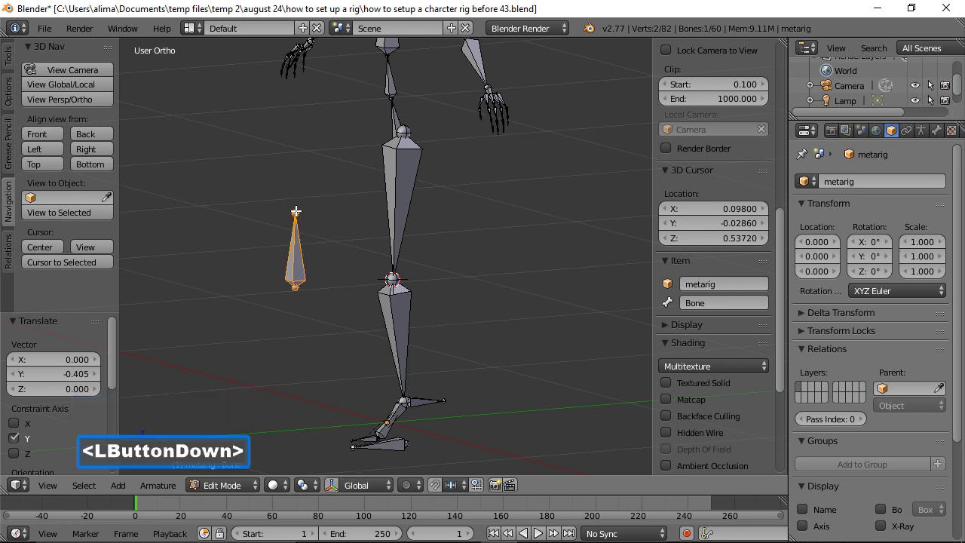
left_click(331, 485)
left_click_drag(295, 157, 292, 181)
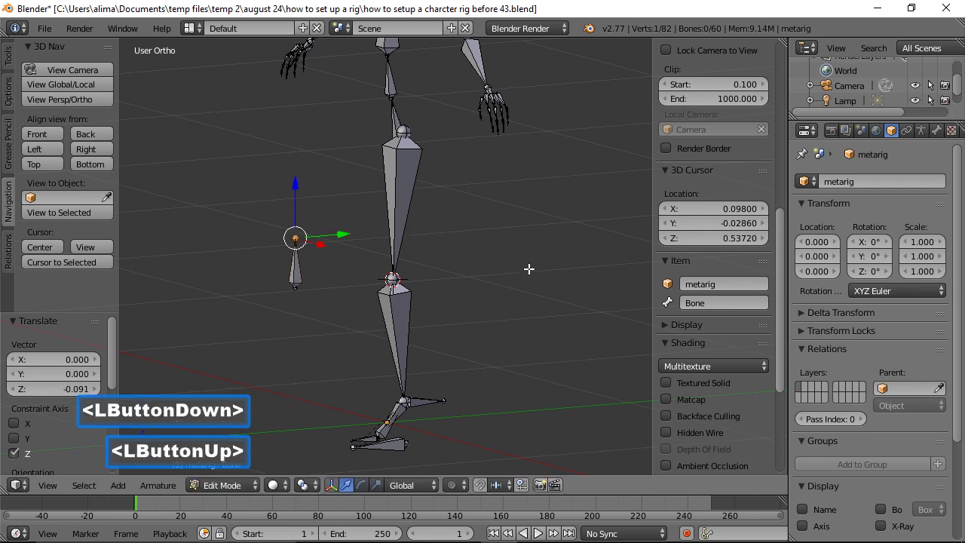
key("ctrl+s")
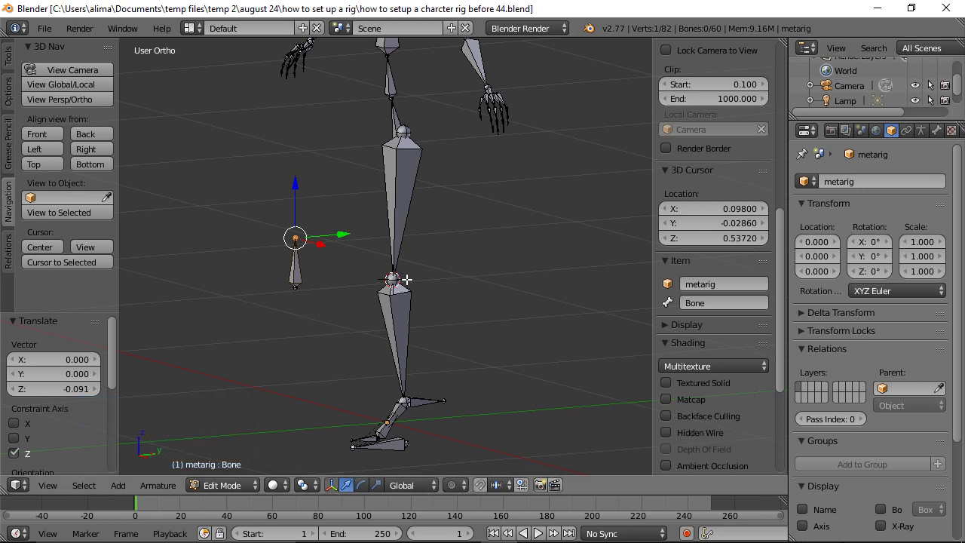
Rename the bone in front of the knee to pt.l and save the file as "how to setup a charcter rig before 46.blend".
middle_click_drag(503, 292, 452, 299)
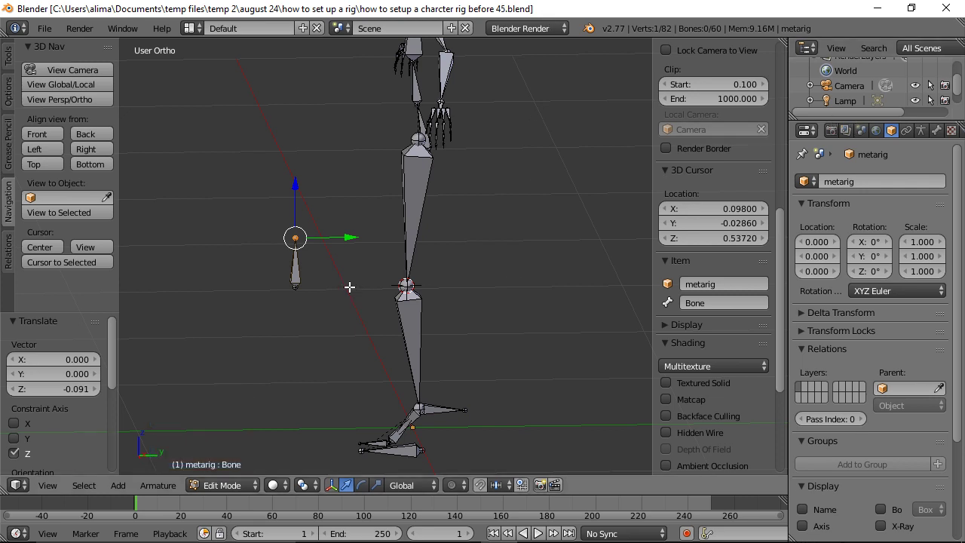
left_click(294, 276)
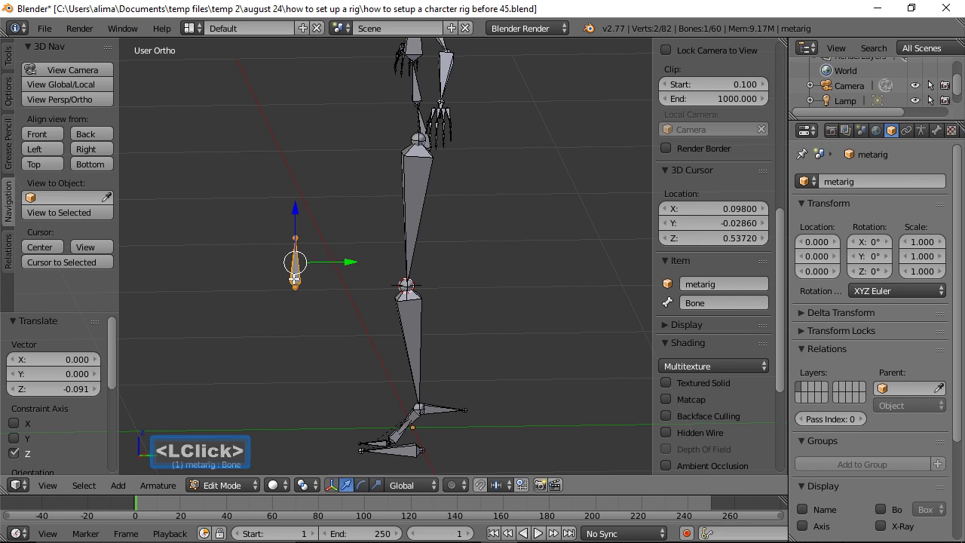
left_click(705, 304)
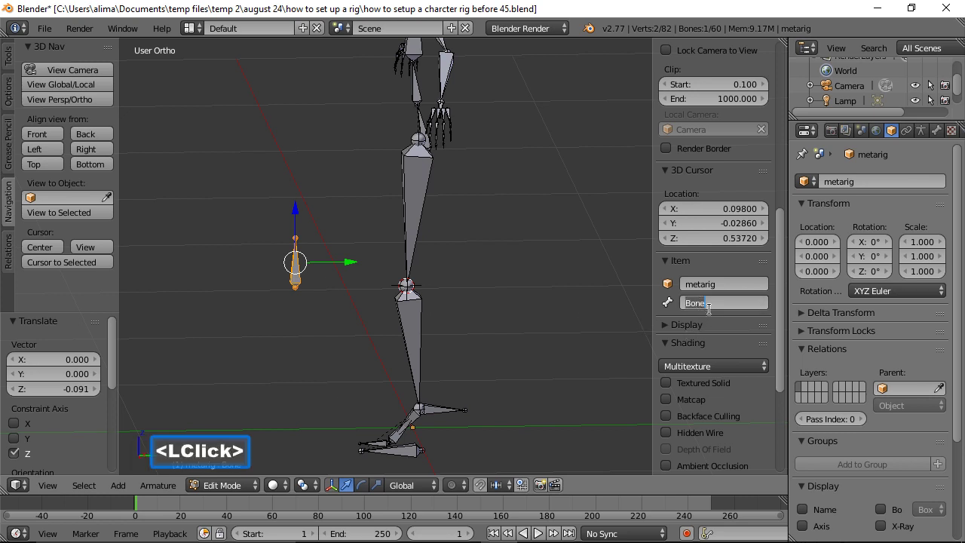
type("p")
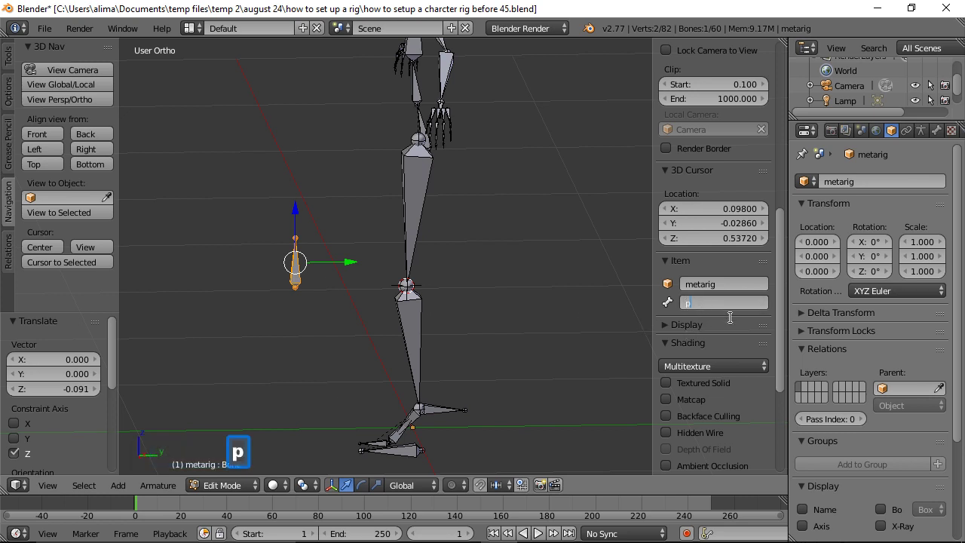
type("t.l")
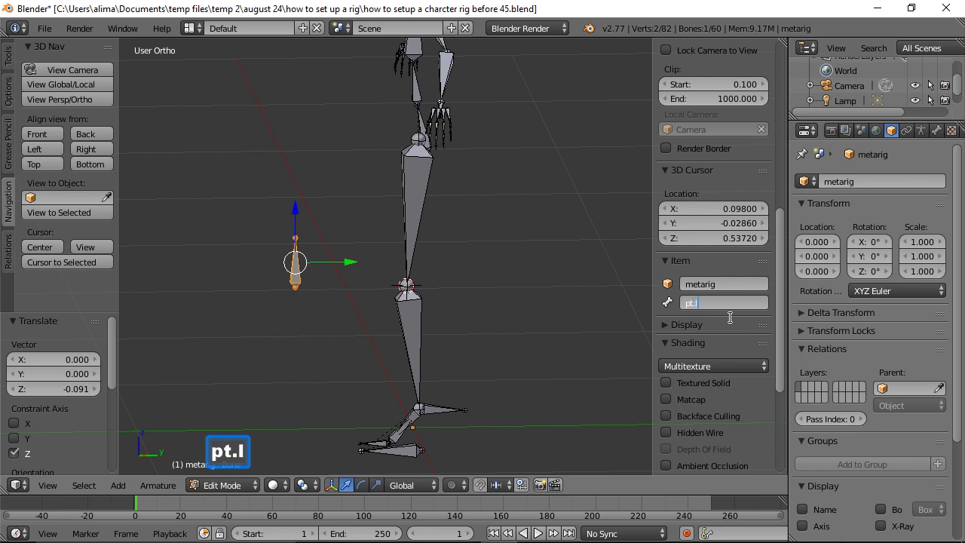
key("Return")
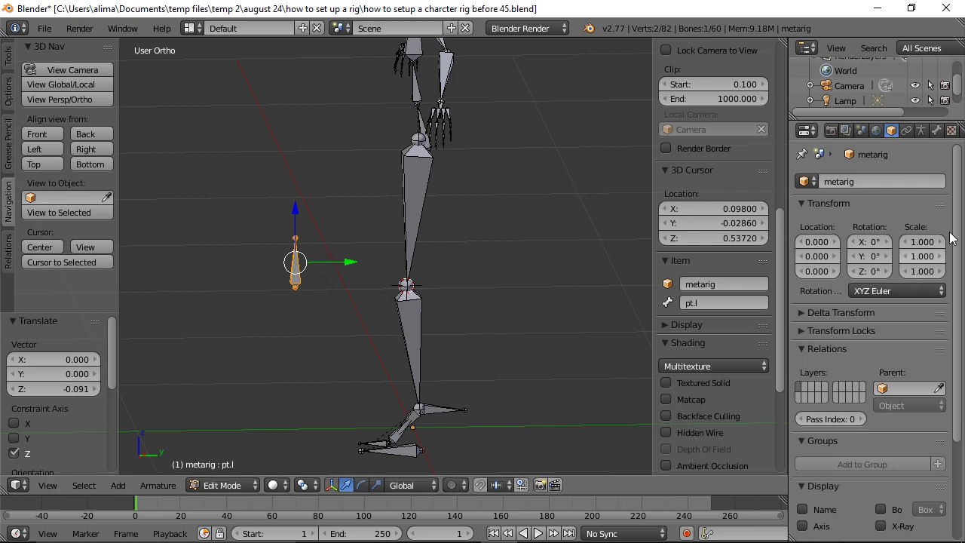
left_click(545, 239)
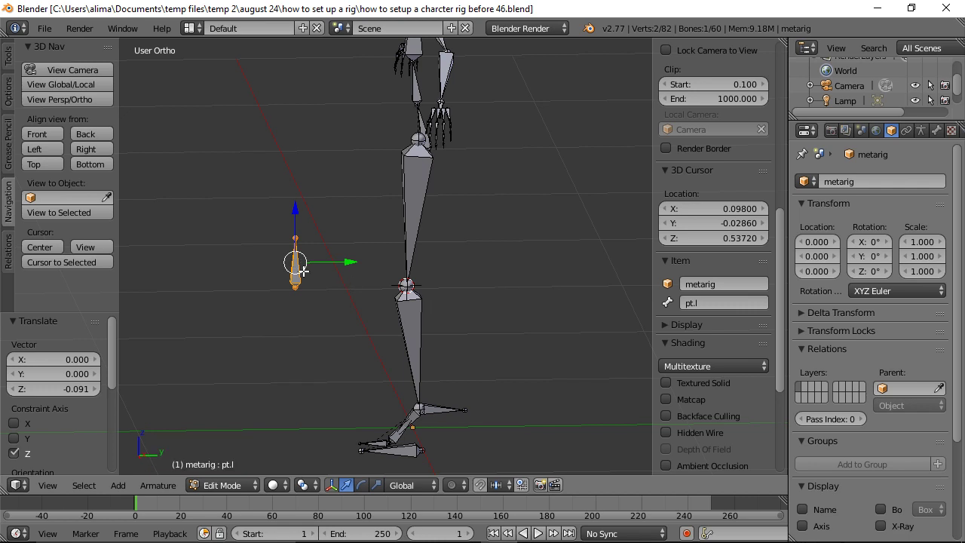
In Pose Mode, set the pole target of shin.L's IK constraint to metarig with the bone pt.l.
left_click(252, 489)
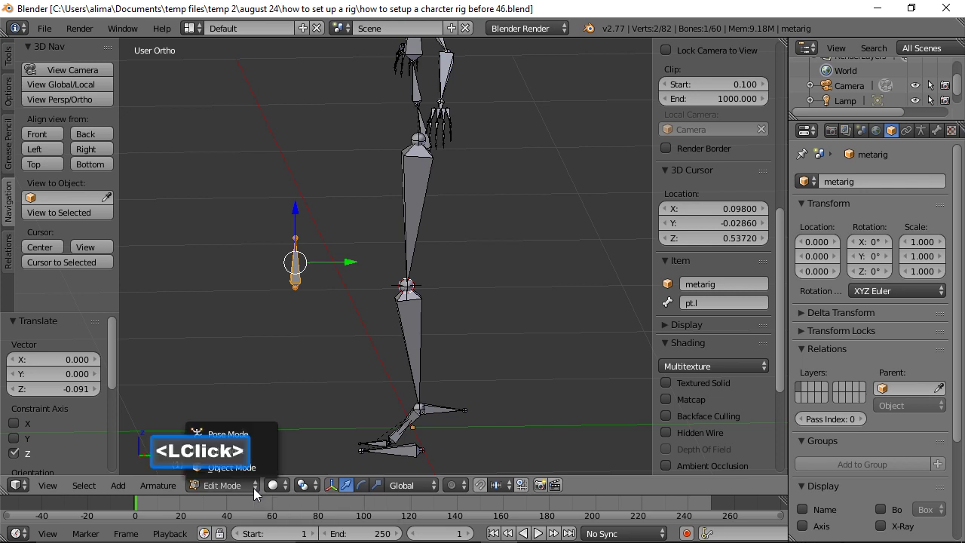
left_click(246, 438)
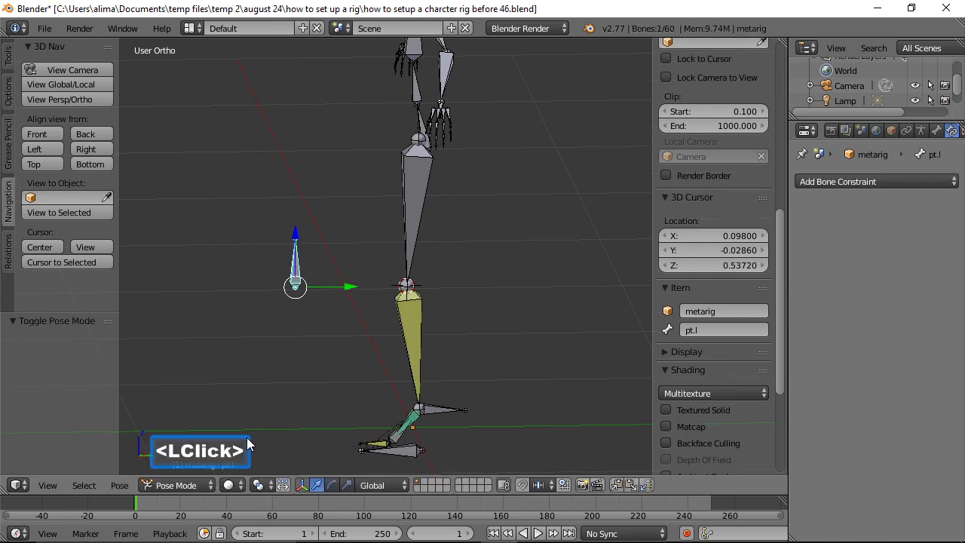
middle_click_drag(276, 317, 345, 328)
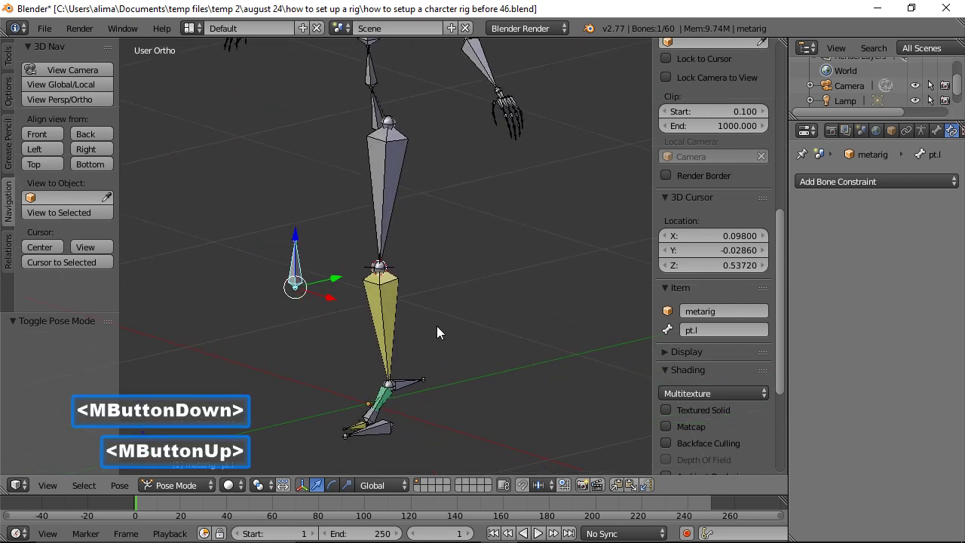
left_click(386, 316)
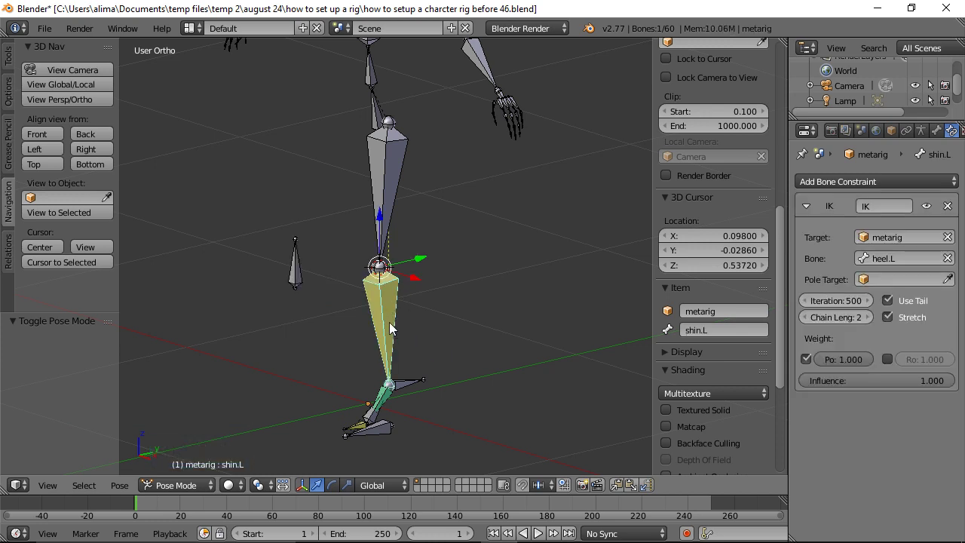
left_click(866, 278)
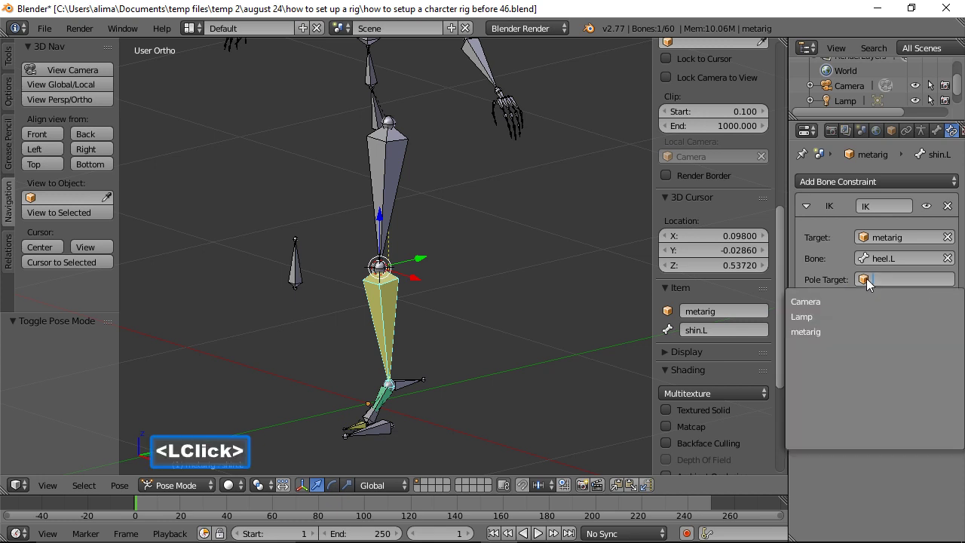
left_click(814, 333)
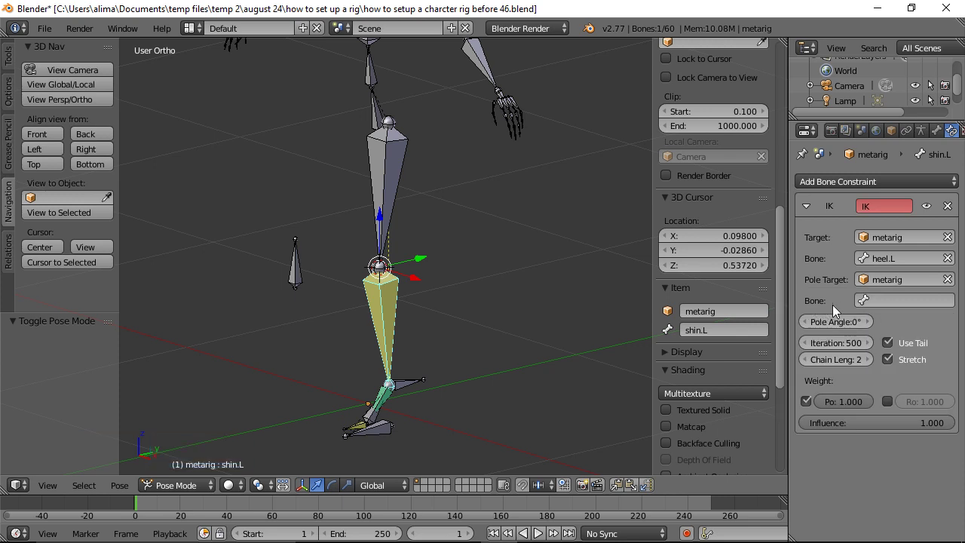
left_click(863, 302)
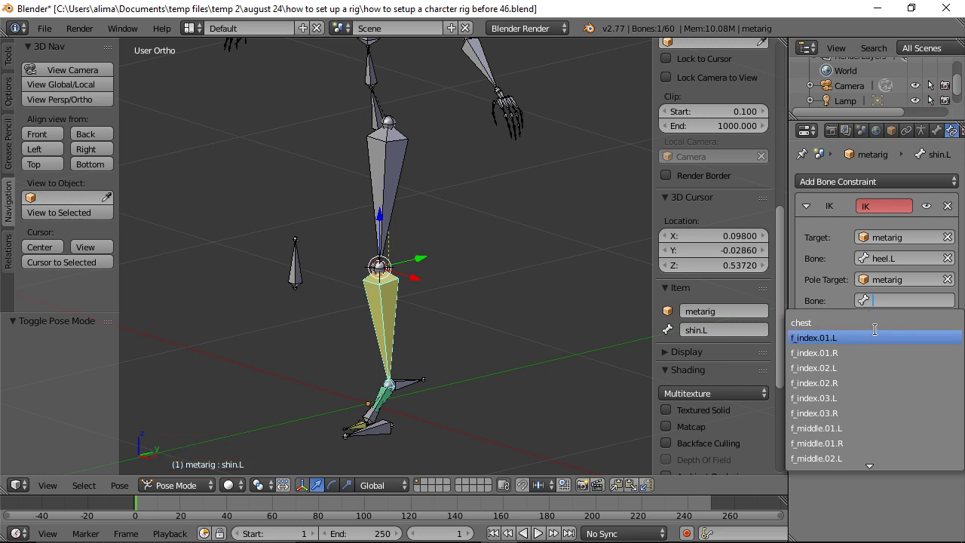
type("p")
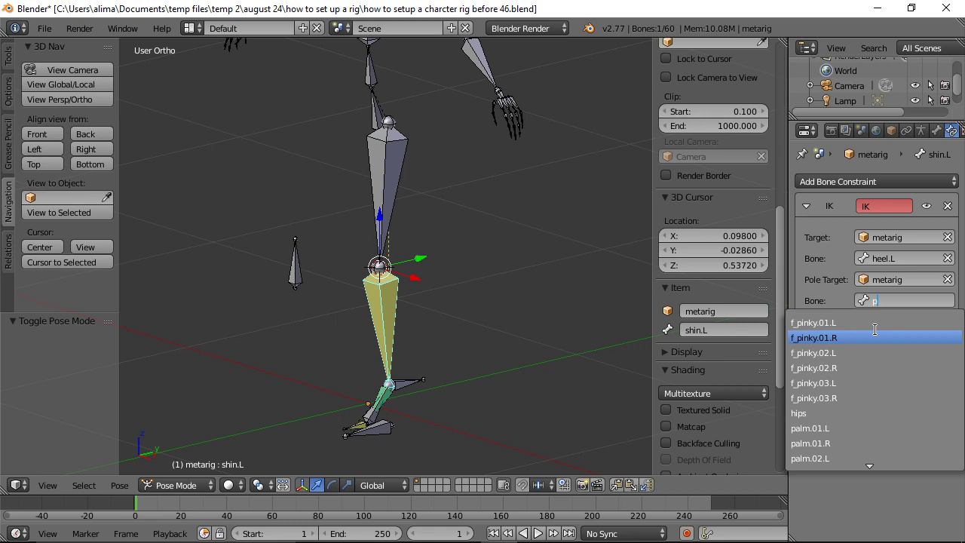
type("t")
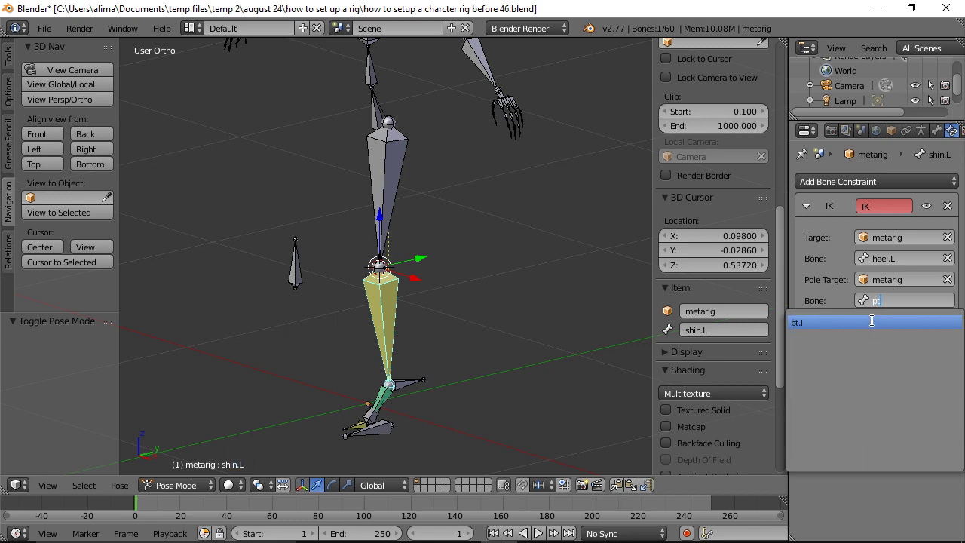
left_click(872, 322)
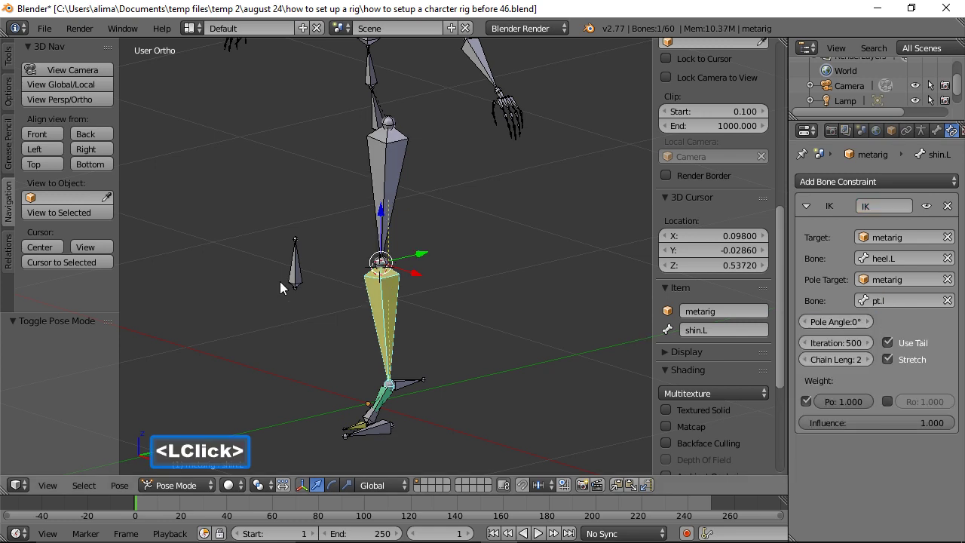
Set the pole angle of shin.L's IK constraint to -90° and save the file as "how to setup a charcter rig before 47.blend".
middle_click_drag(332, 307, 384, 316)
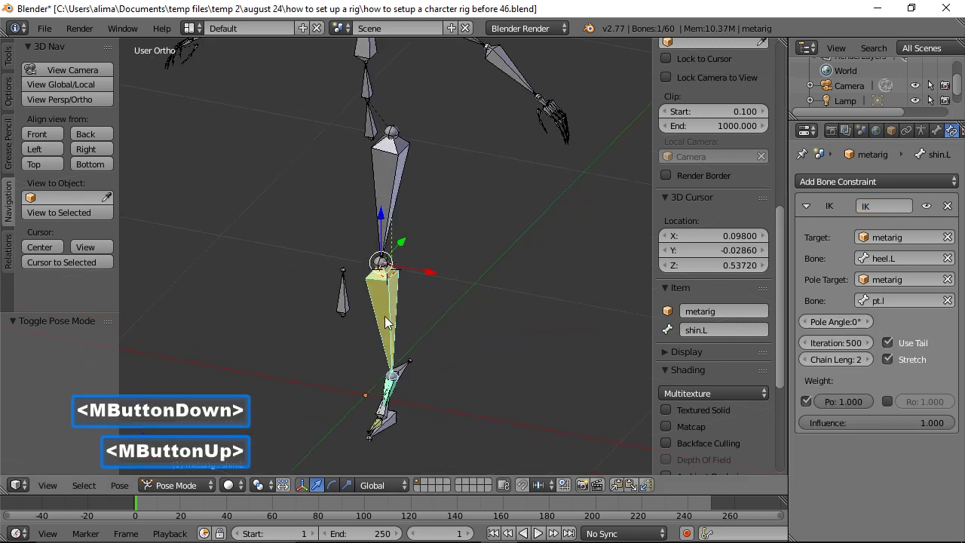
left_click(844, 322)
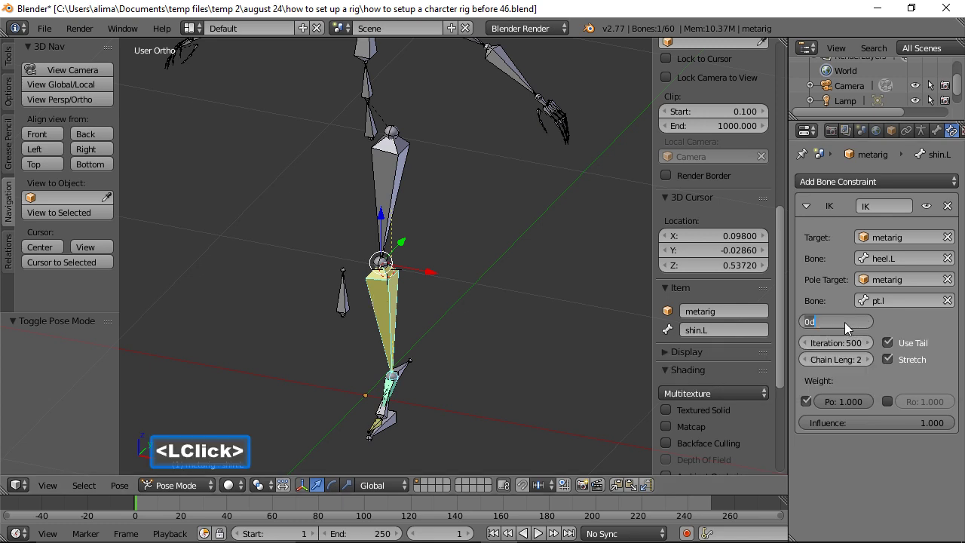
type("-90")
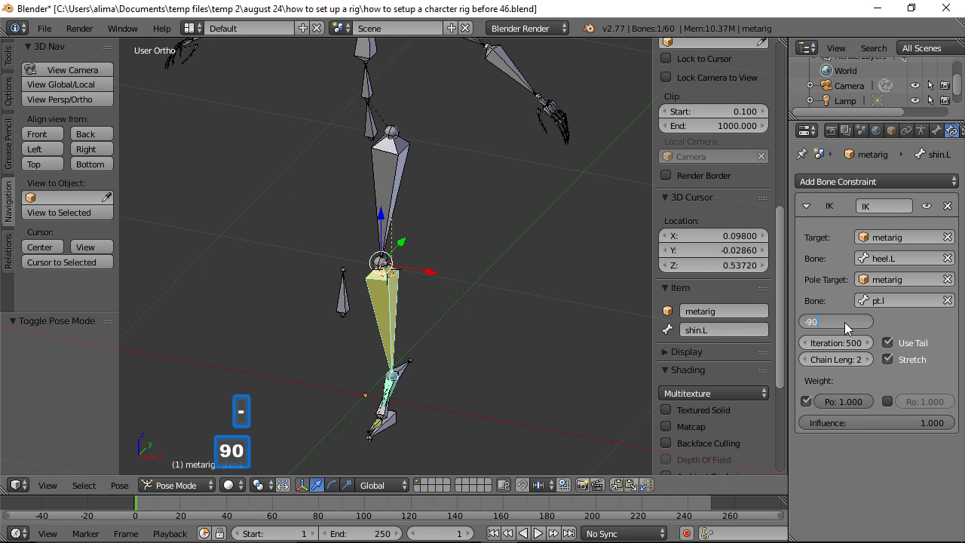
key("Return")
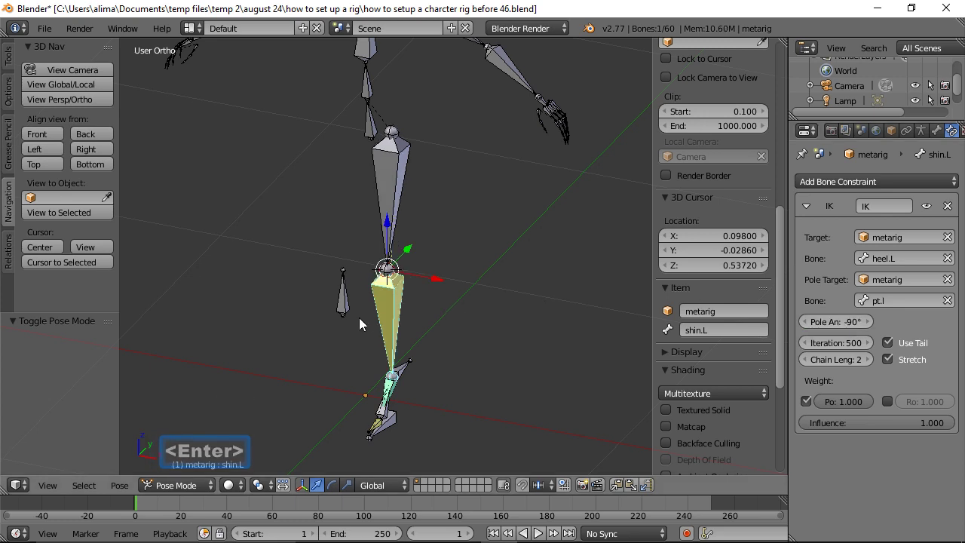
middle_click_drag(483, 325, 400, 332)
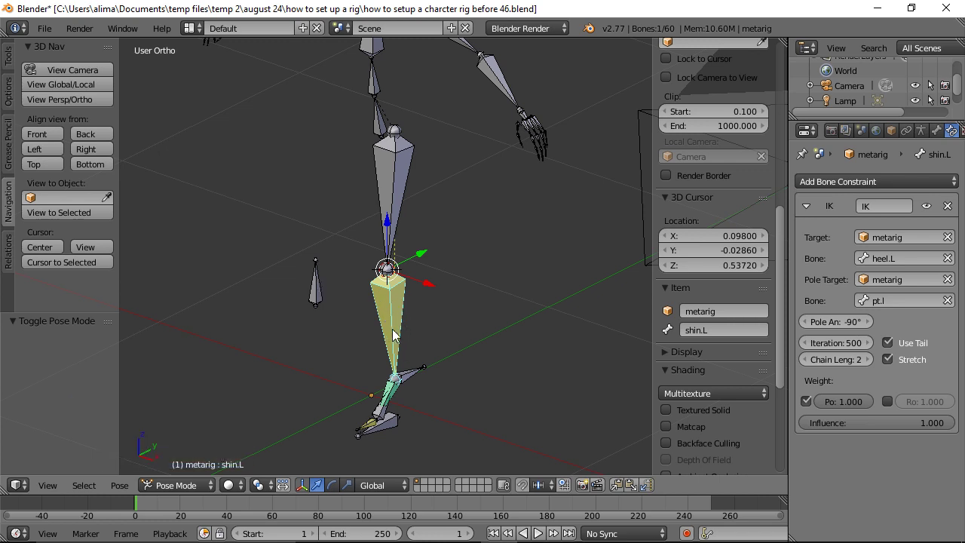
left_click(576, 256)
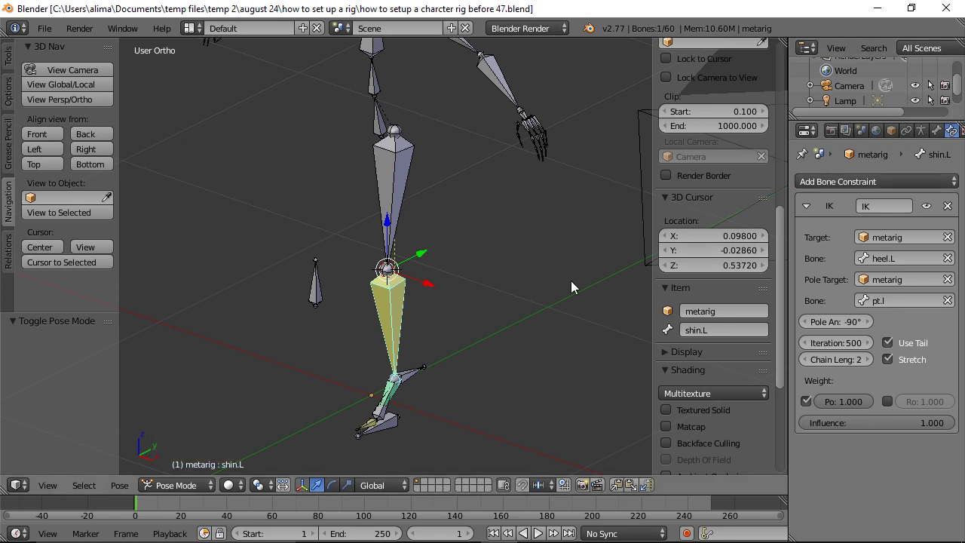
Test the knee pole target by moving the bone pt.l along global X, and cancel the move.
left_click(315, 297)
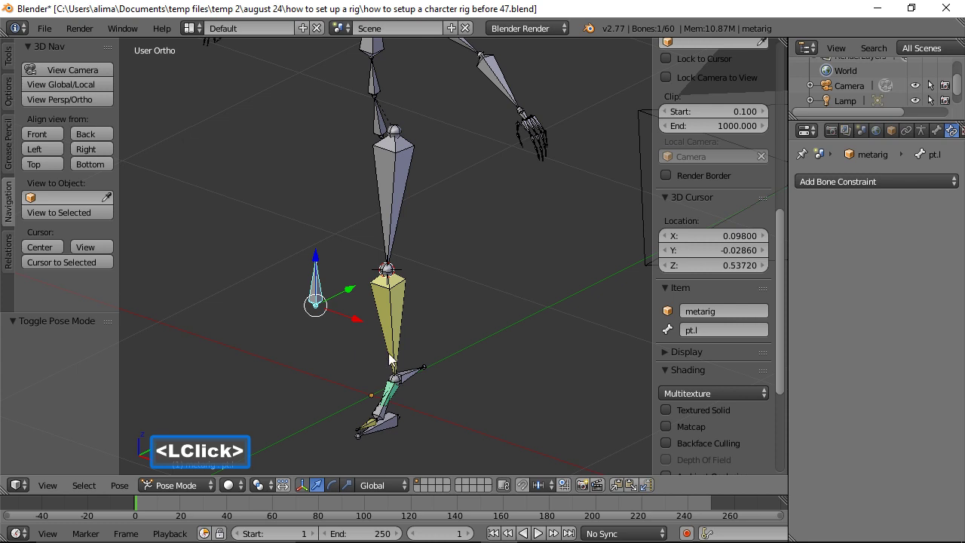
key("g")
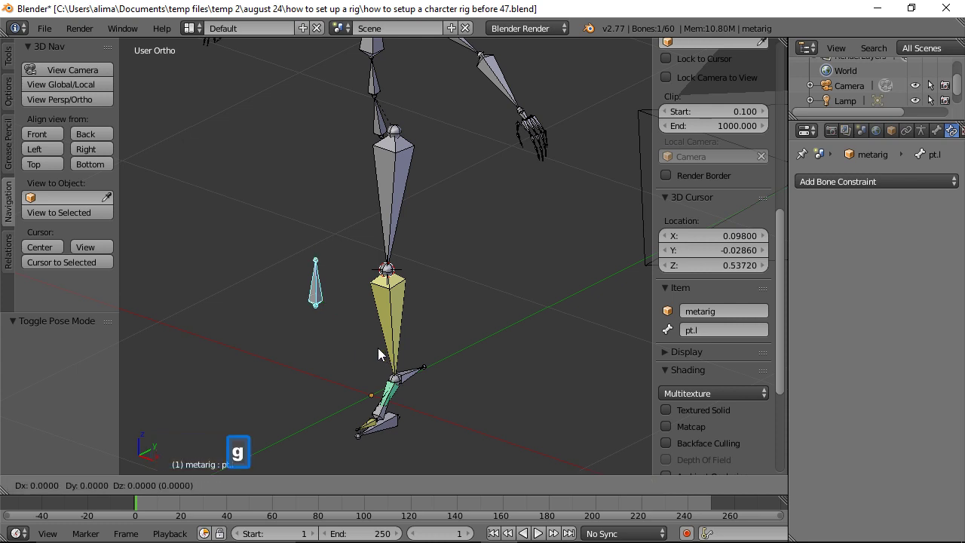
key("x")
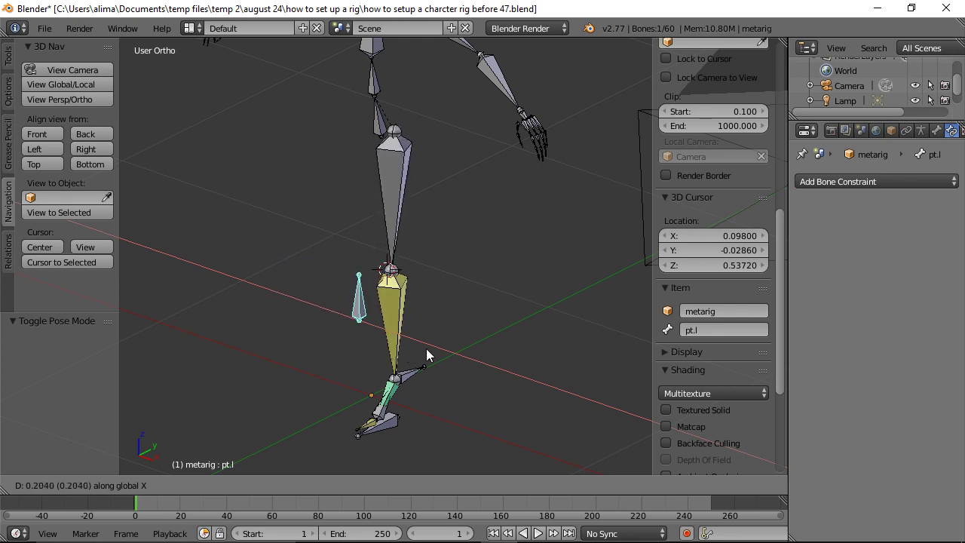
right_click(394, 370)
Lower the hips to bend the left knee, and shift the pole target pt.l to test the knee's direction.
middle_click_drag(478, 334, 452, 301)
left_click(386, 92)
left_click_drag(386, 92, 387, 170)
middle_click_drag(449, 309, 466, 337)
left_click(303, 276)
left_click_drag(331, 302, 341, 322)
Clear the pose rotation and location of all bones, and save the file as "how to setup a charcter rig before 48.blend".
key("a")
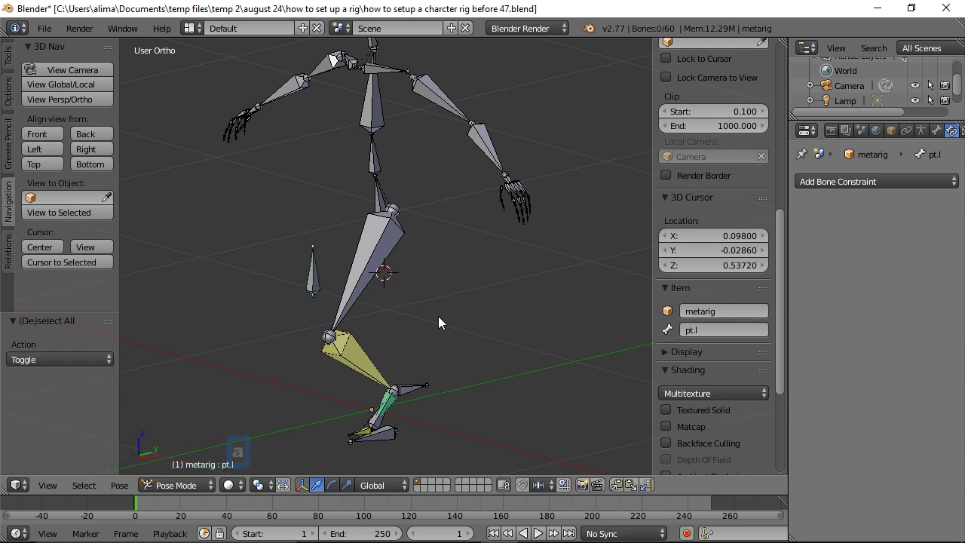
key("a")
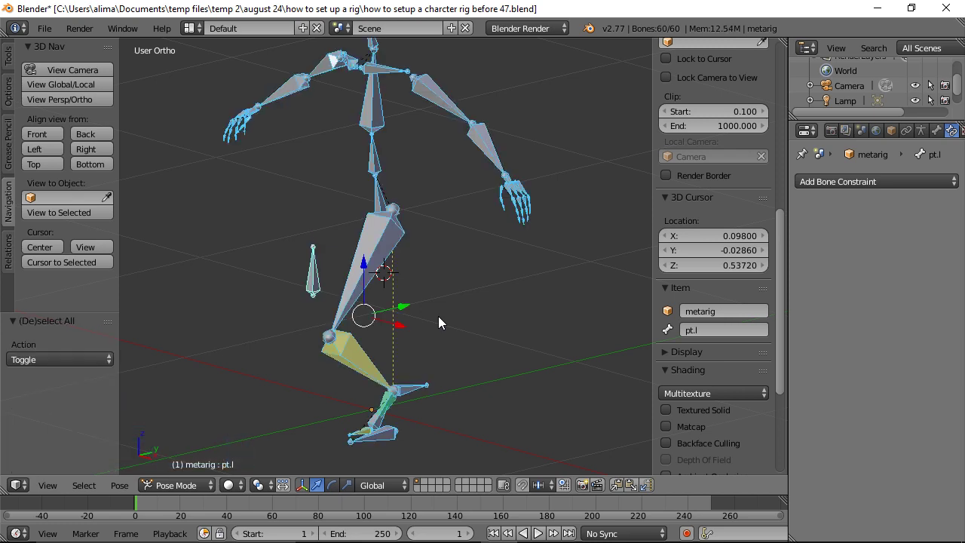
key("alt")
key("alt+r")
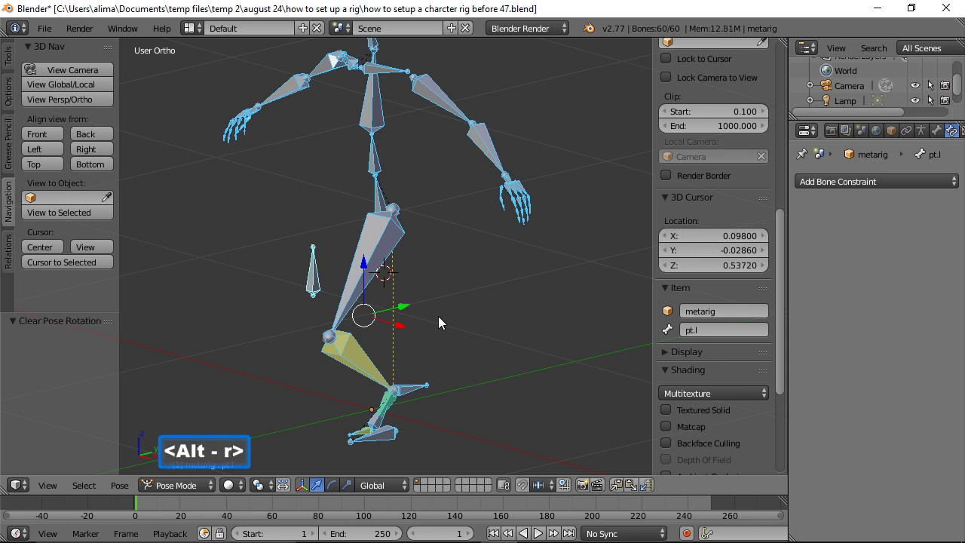
key("alt+g")
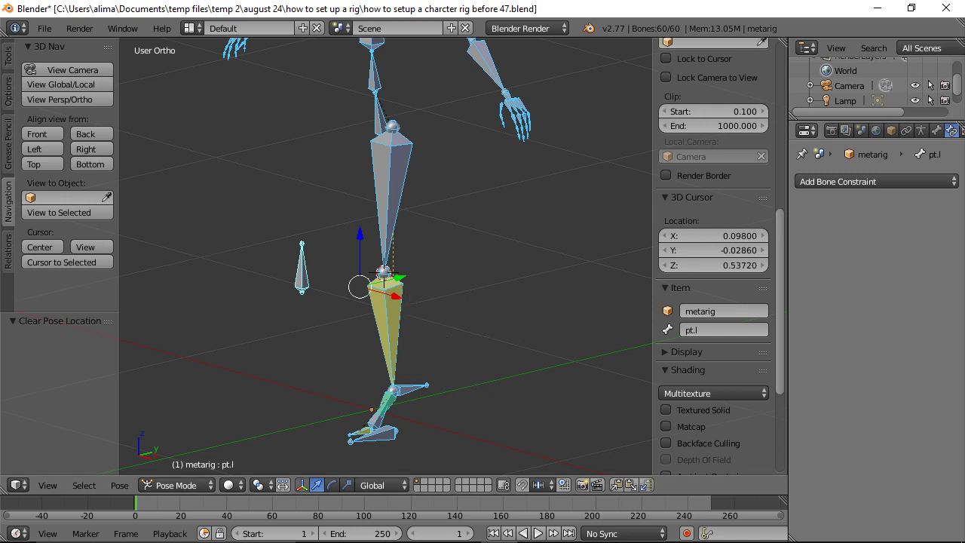
left_click(555, 258)
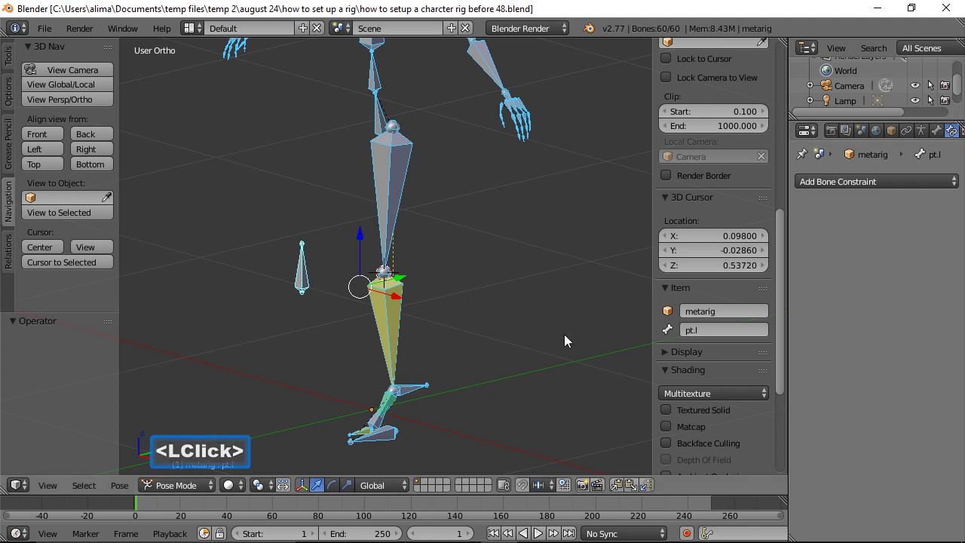
Test moving foot_handle.l on its own to check whether the pole target follows the foot, and cancel the move.
key("a")
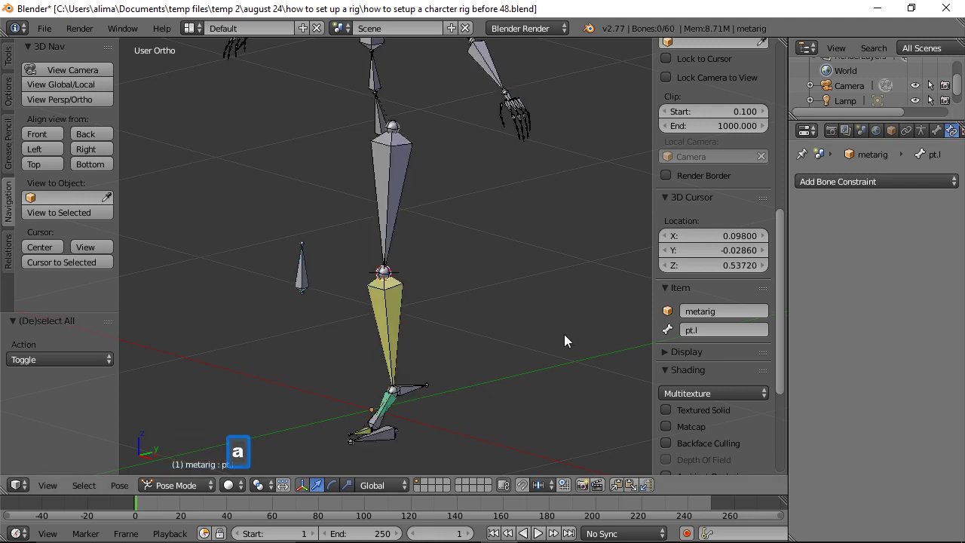
left_click(392, 439)
key("g")
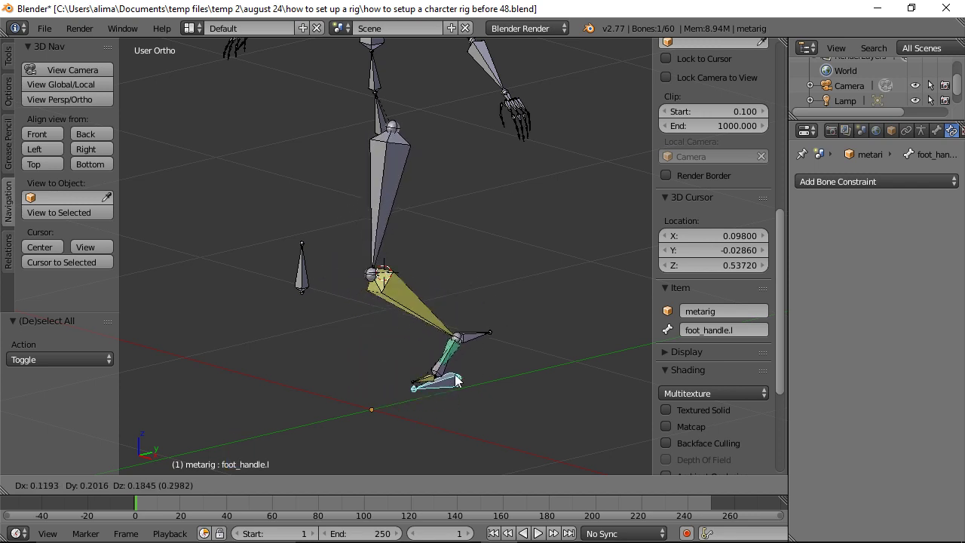
right_click(361, 335)
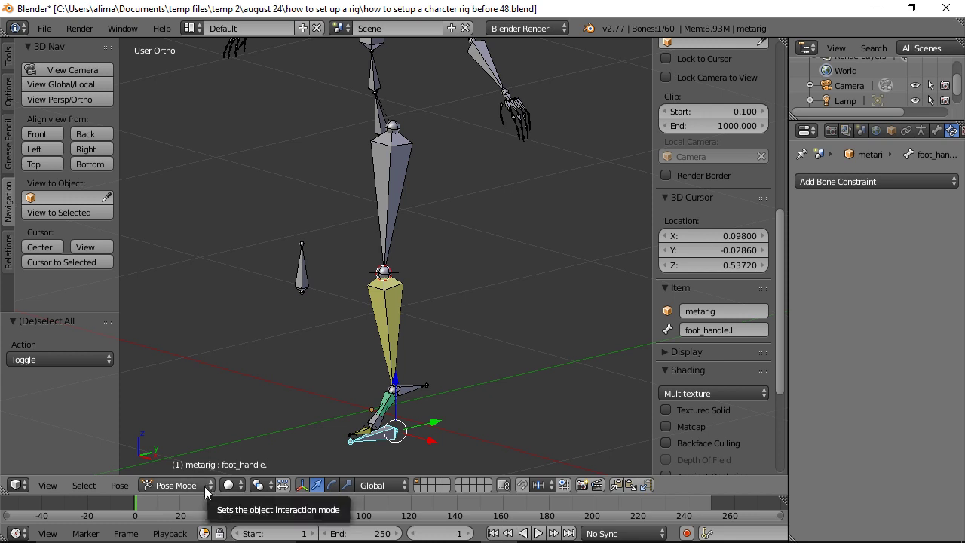
In Edit Mode, parent pt.l to heel.L with Keep Offset, and save as "how to setup a charcter rig before 49.blend".
key("a")
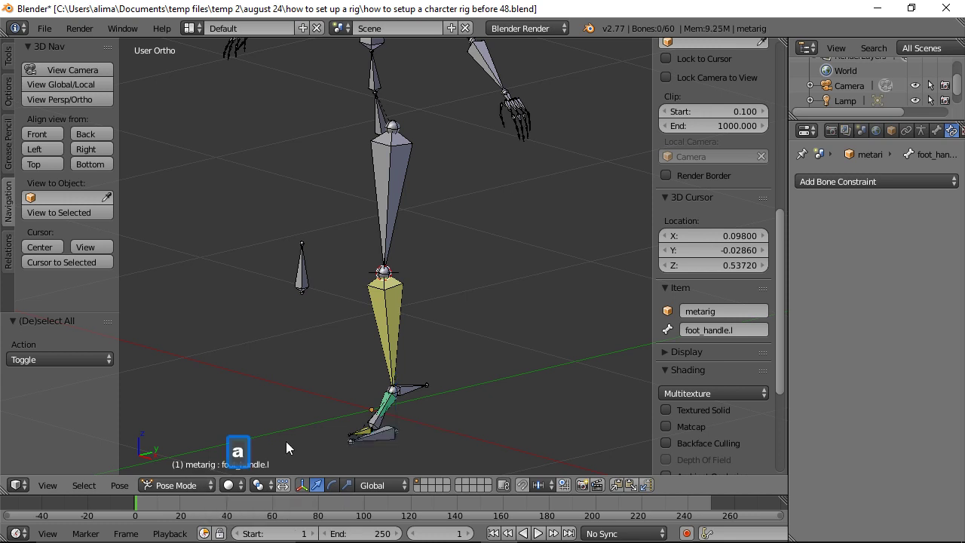
left_click(202, 487)
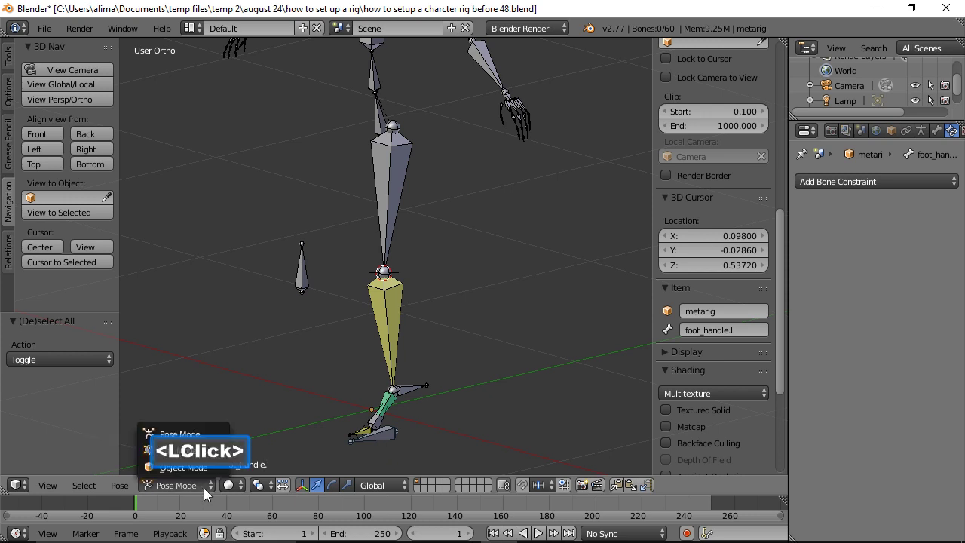
left_click(197, 450)
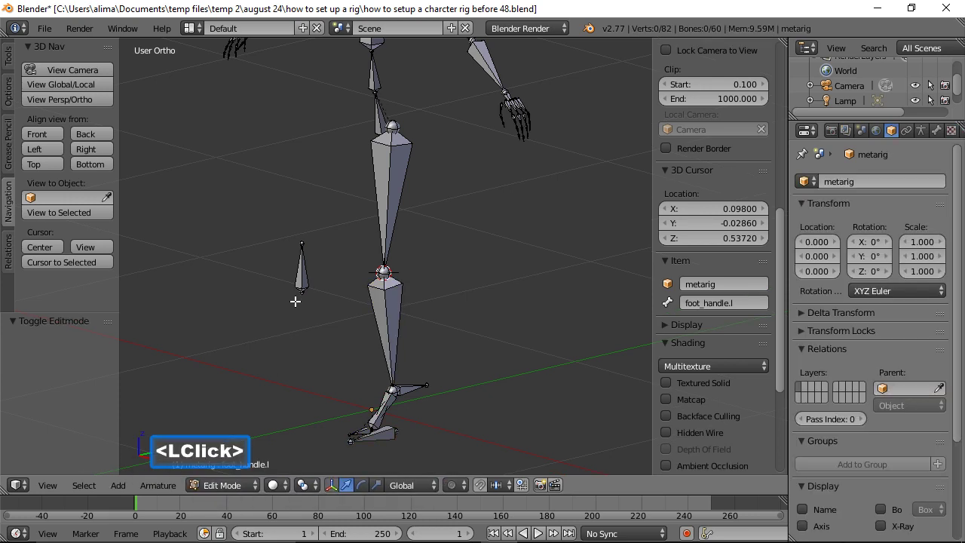
left_click(301, 278)
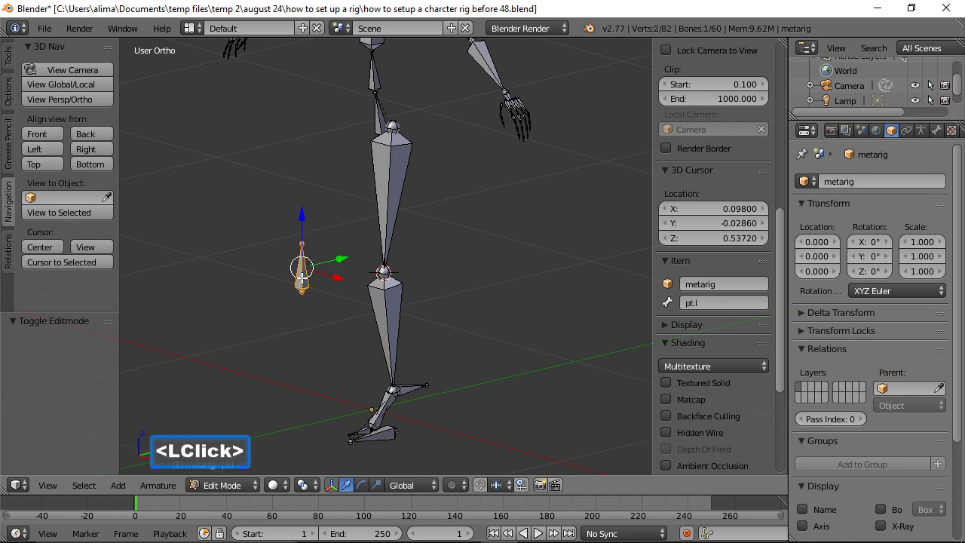
left_click(414, 386, "shift")
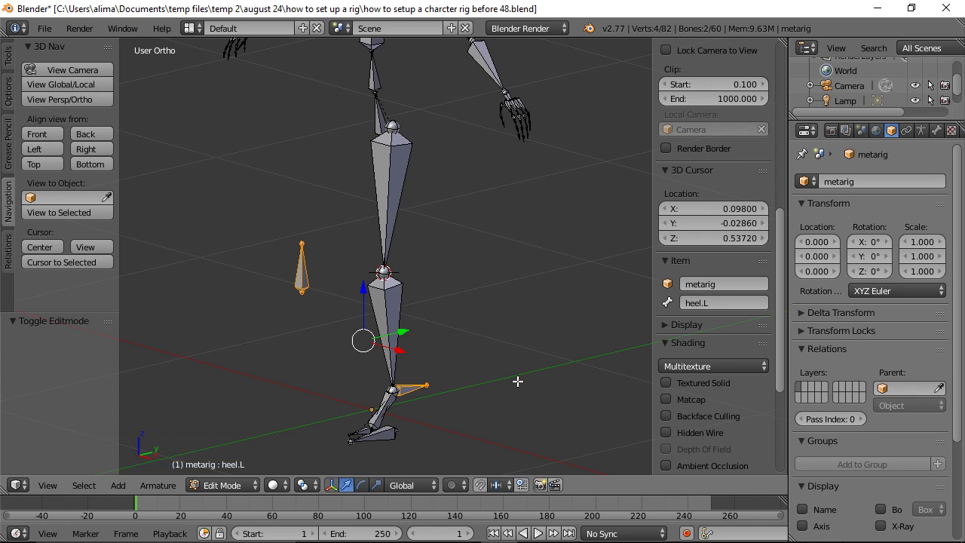
key("ctrl")
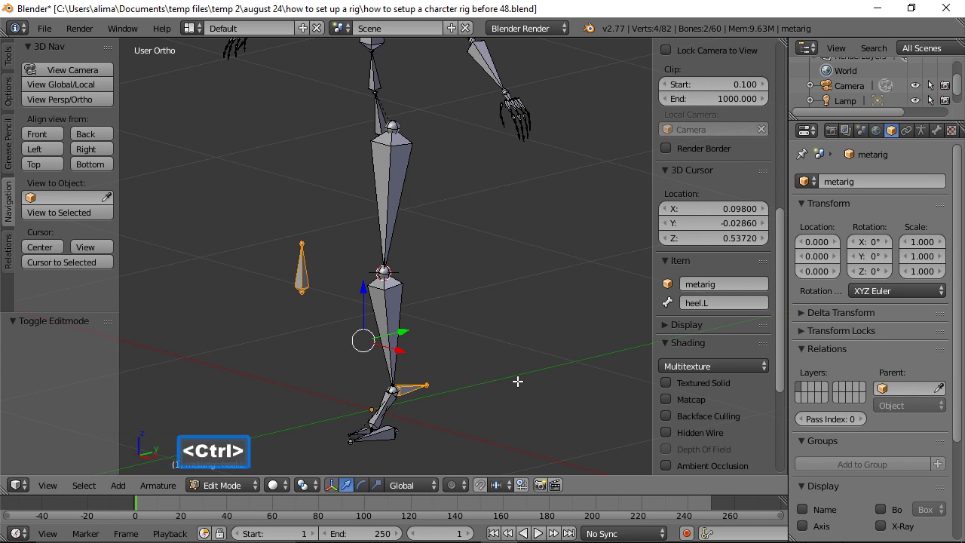
key("ctrl+p")
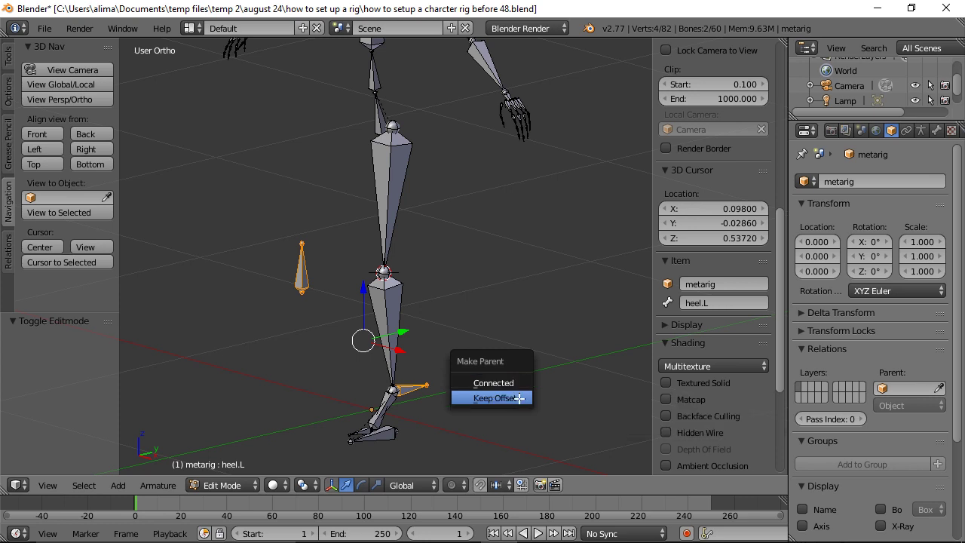
left_click(520, 398)
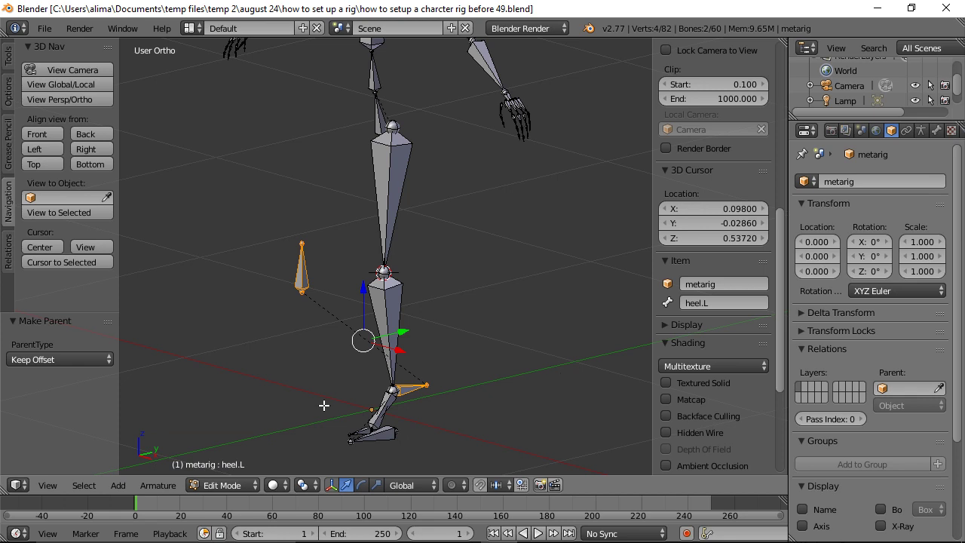
In Pose Mode, test-move foot_handle.l, cancel the move, and save as "how to setup a charcter rig before 50.blend".
left_click(249, 489)
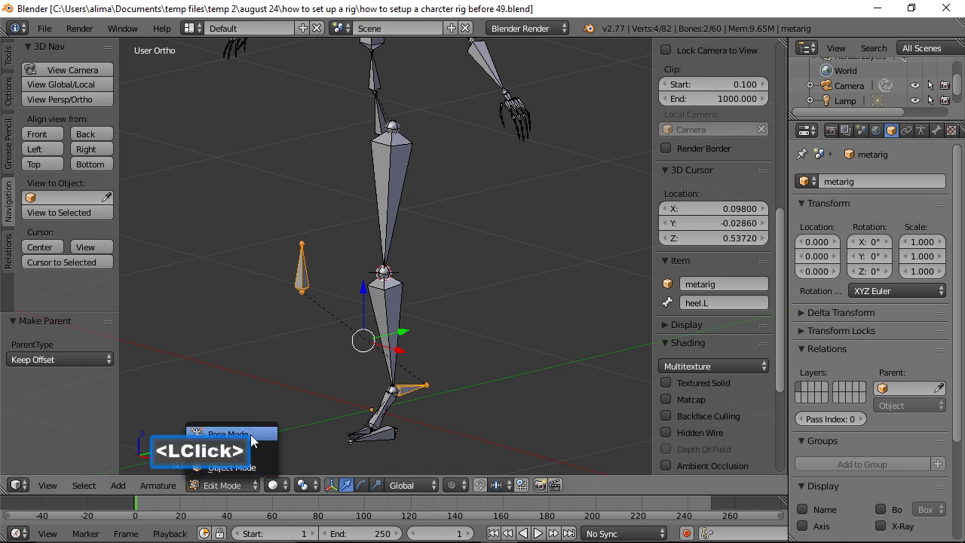
left_click(252, 433)
left_click(389, 438)
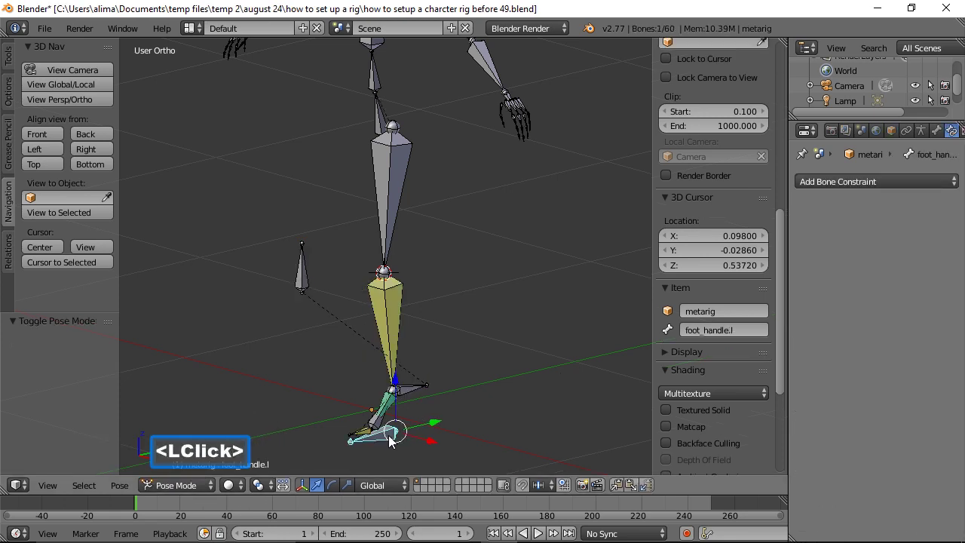
key("g")
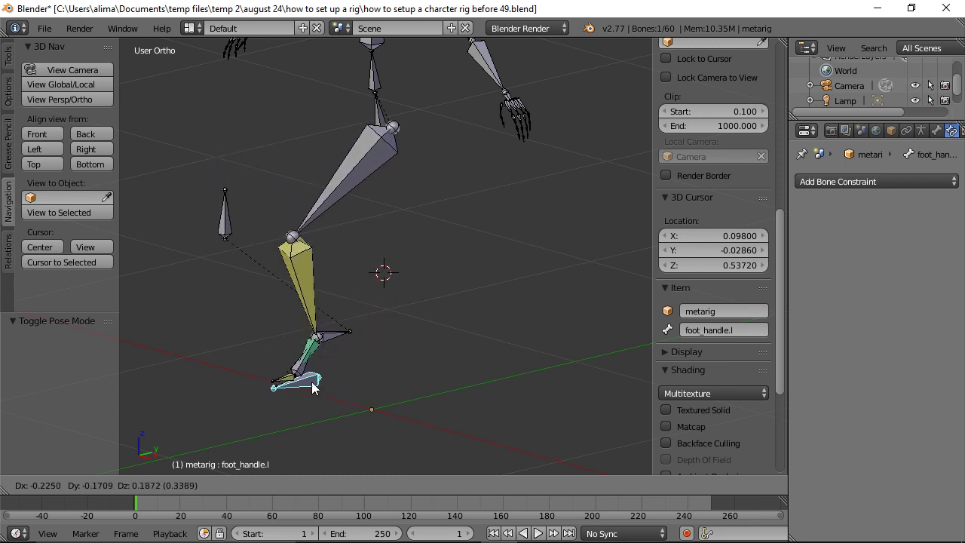
right_click(314, 386)
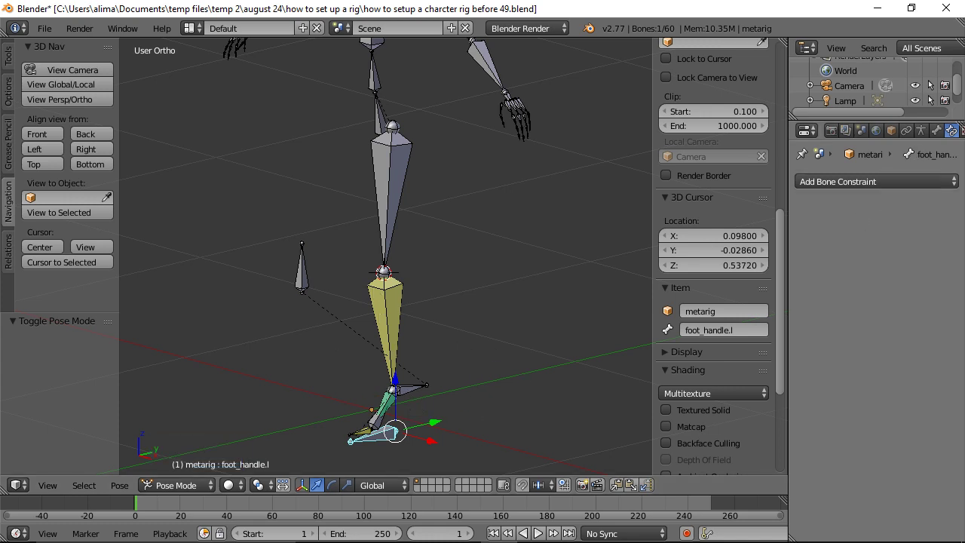
left_click(910, 156)
left_click(910, 156)
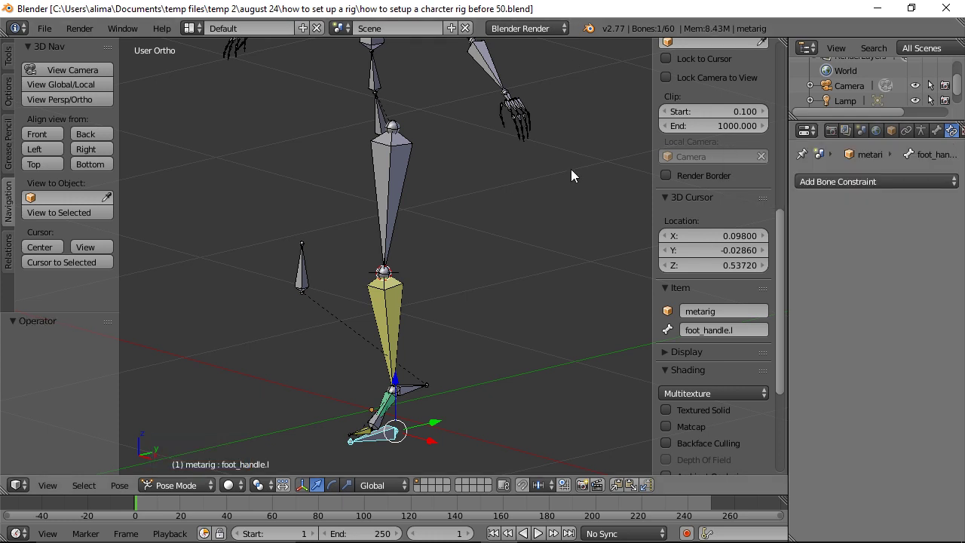
In Edit Mode, extrude a new bone from the wrist end of forearm.L, leaving its tip at the wrist.
left_click(198, 488)
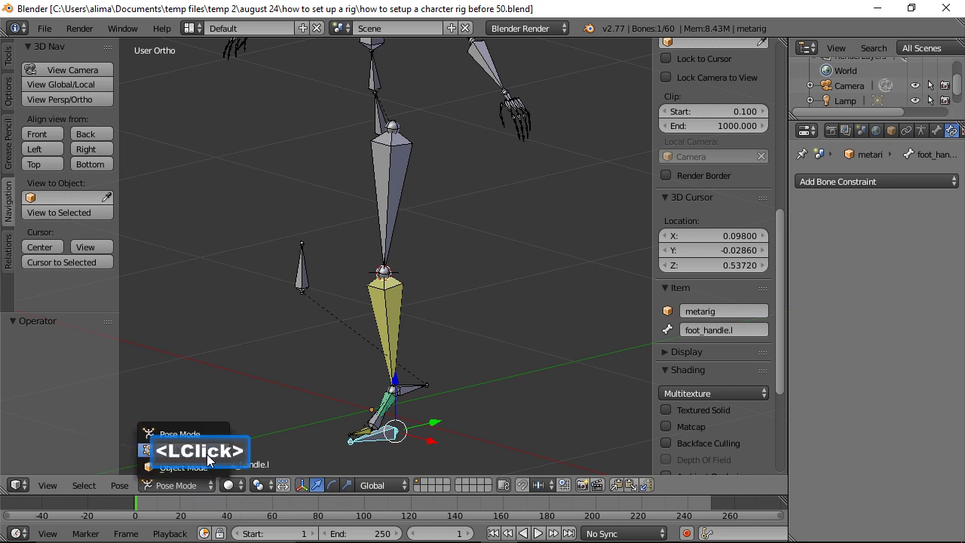
left_click(207, 454)
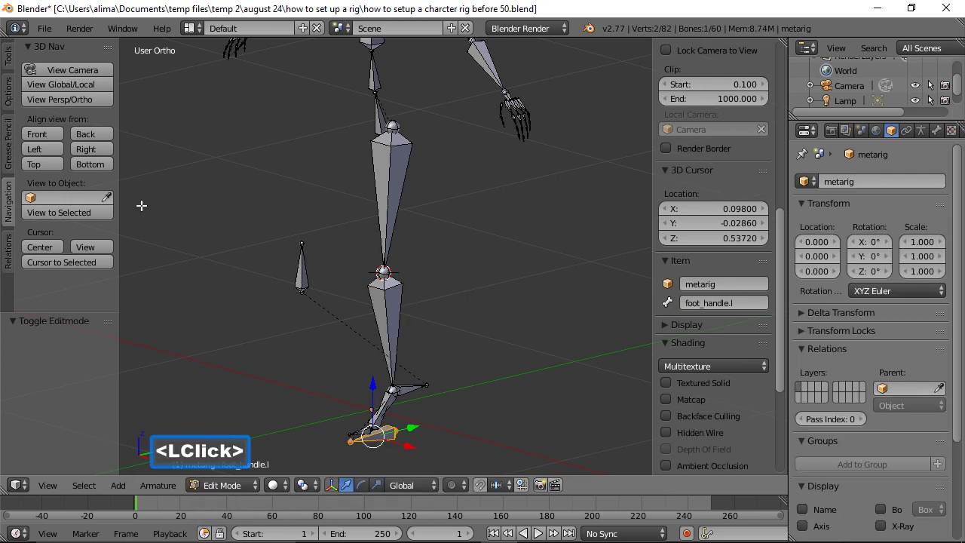
left_click(38, 134)
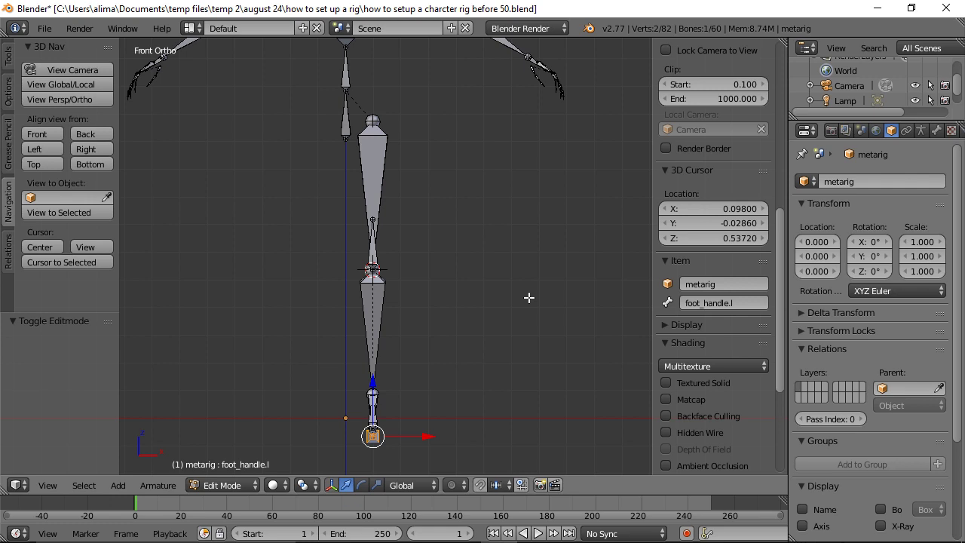
key("a")
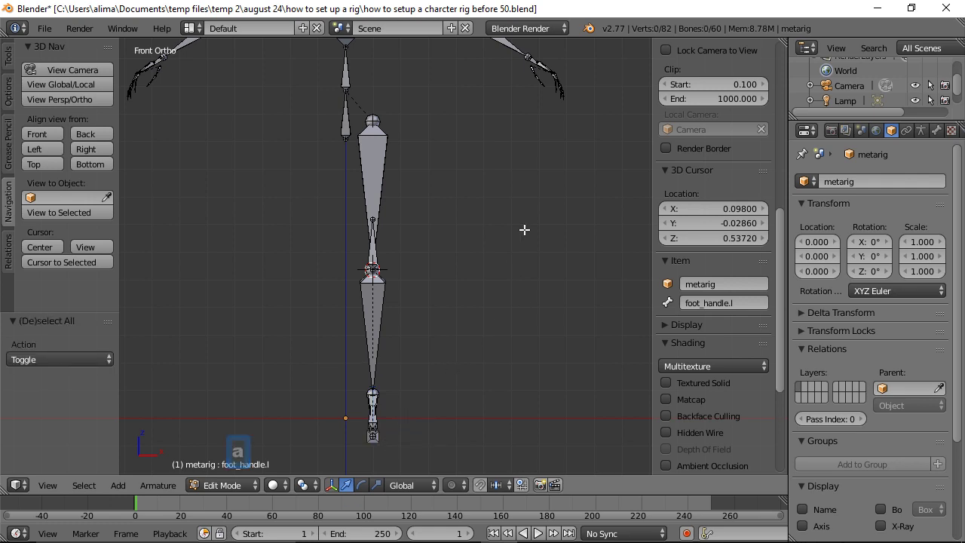
middle_click_drag(523, 111, 475, 306, "shift")
middle_click_drag(559, 175, 471, 216)
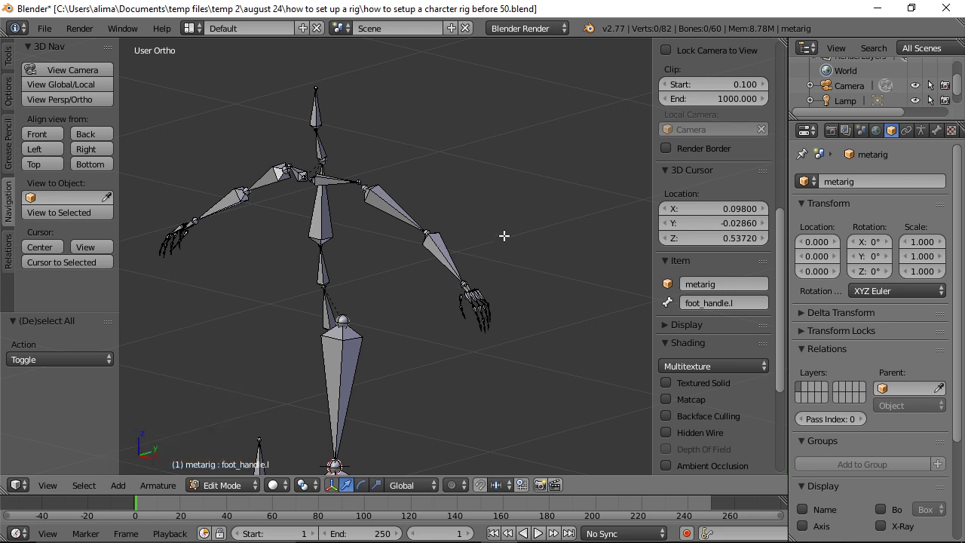
middle_click_drag(535, 284, 530, 221, "ctrl")
left_click(528, 308)
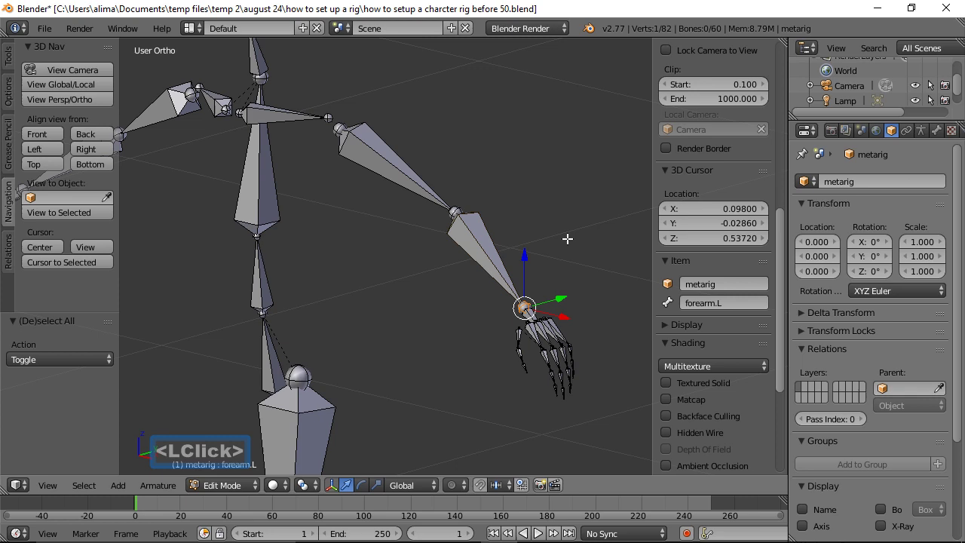
key("e")
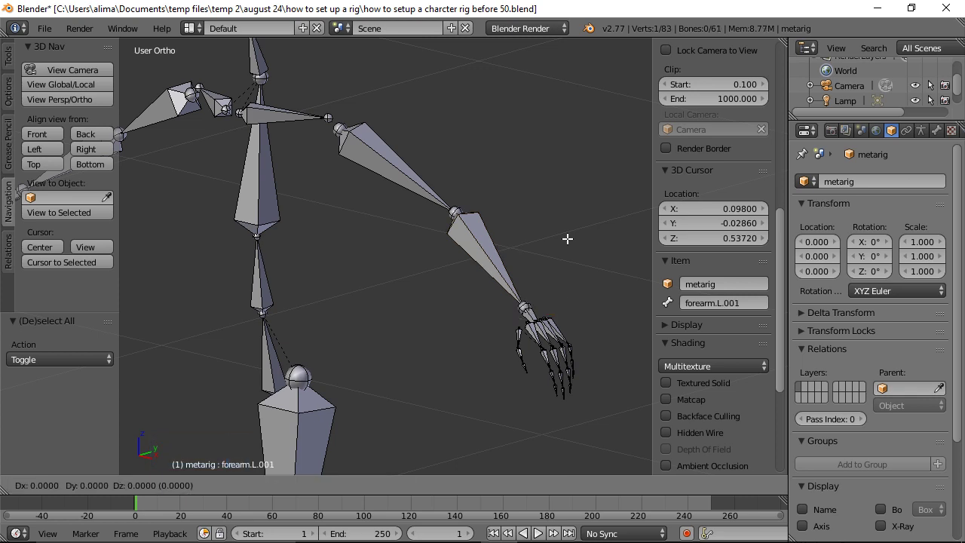
right_click(567, 239)
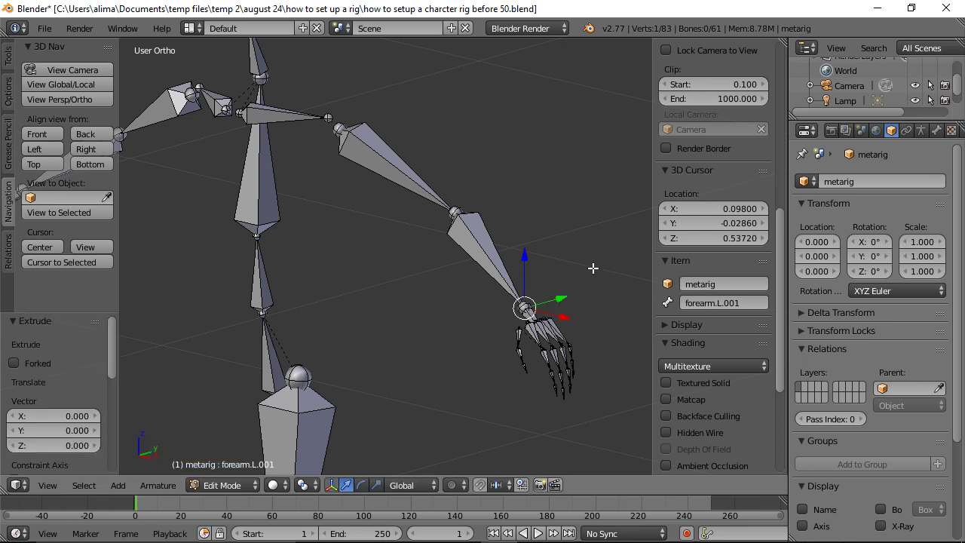
Move the new wrist bone's tip about 0.111 along Y, save as "how to setup a charcter rig before 51.blend", and deselect everything.
middle_click_drag(597, 261, 454, 242, "shift")
left_click_drag(453, 247, 500, 237)
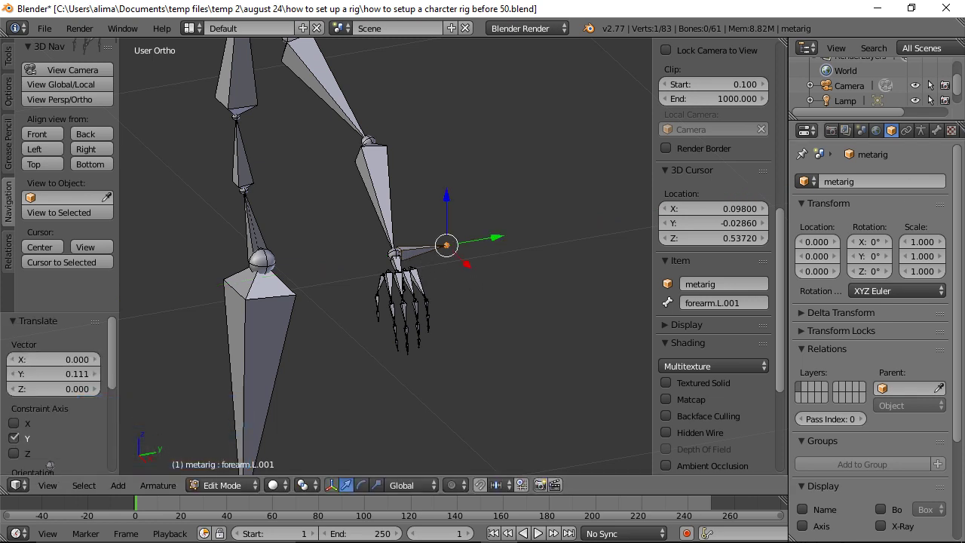
left_click(564, 224)
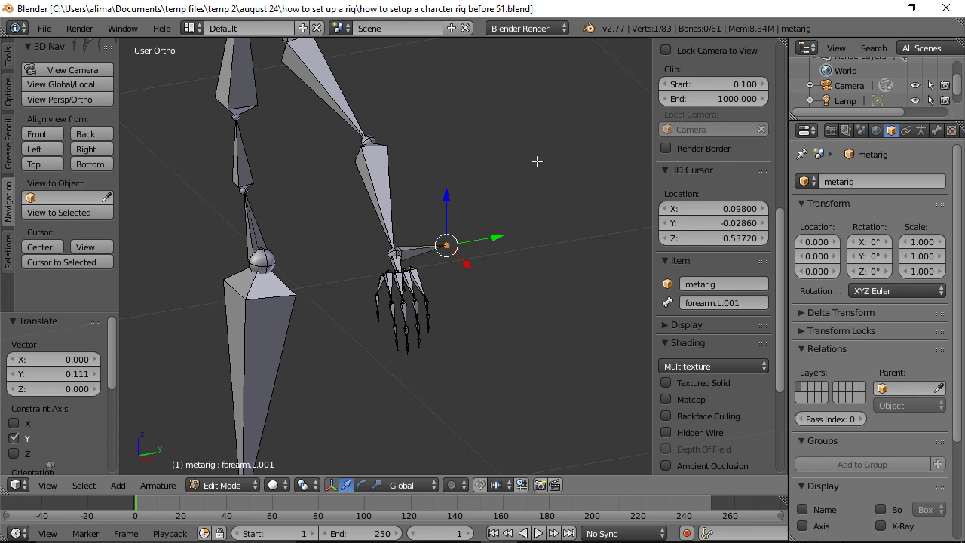
key("a")
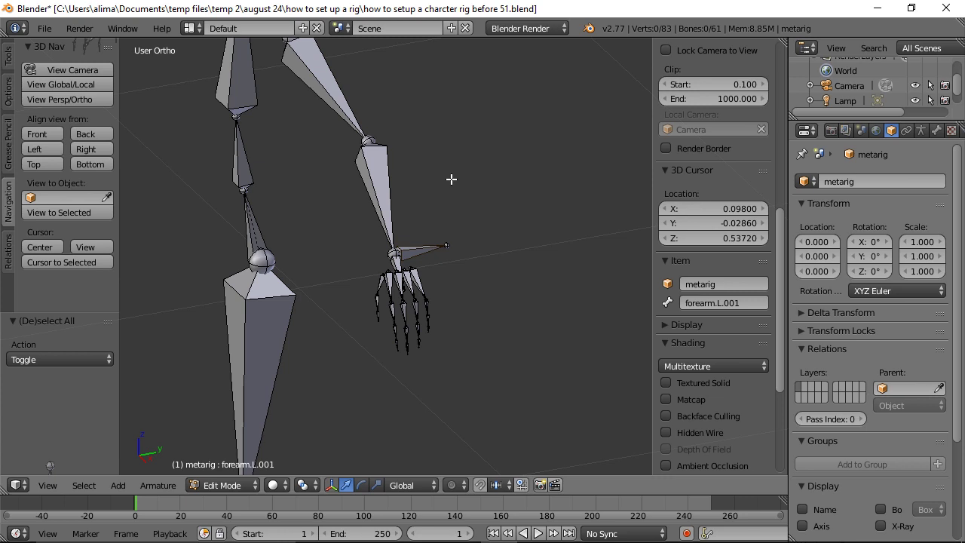
Duplicate upper_arm.L, forearm.L and forearm.L.001 in place, and save as "how to setup a charcter rig before 52.blend".
left_click(338, 93)
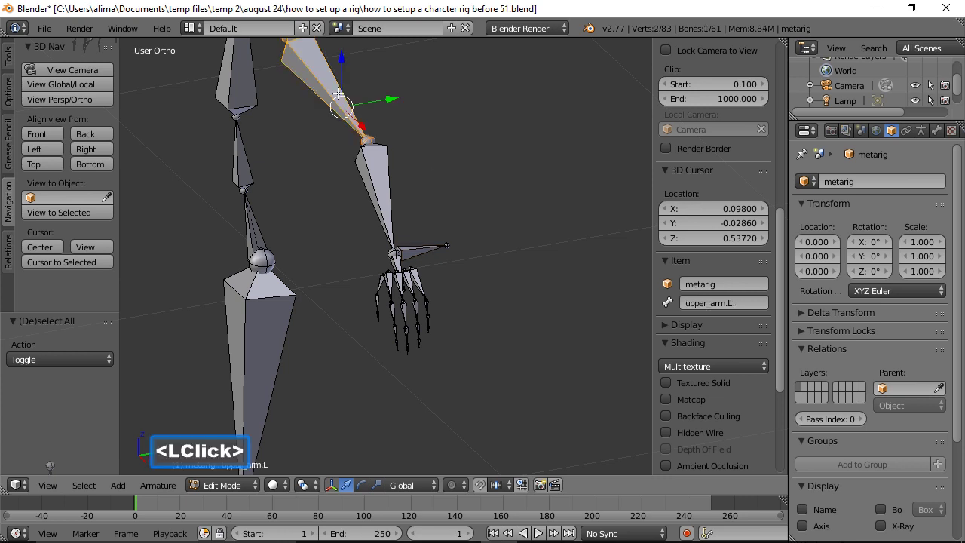
left_click(382, 183, "shift")
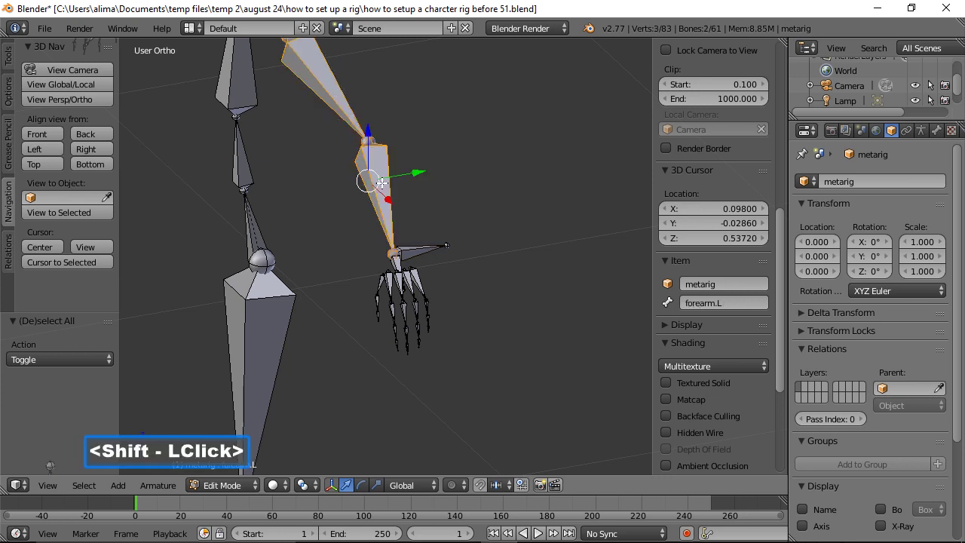
left_click(423, 256, "shift")
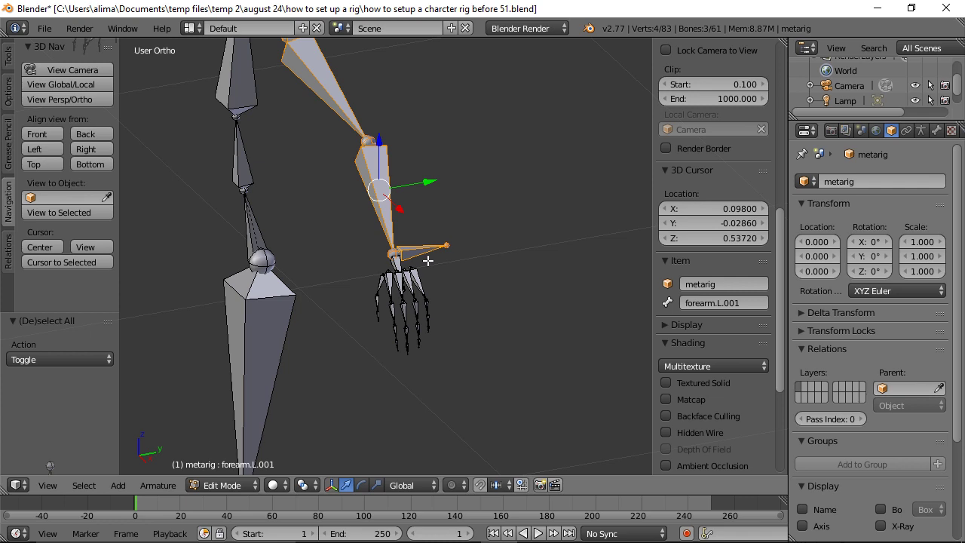
key("shift+d")
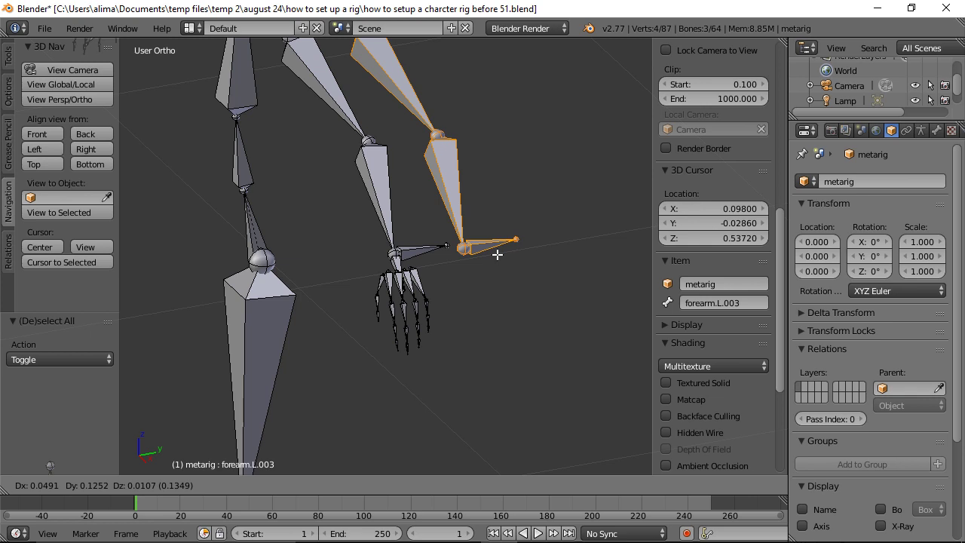
right_click(498, 255)
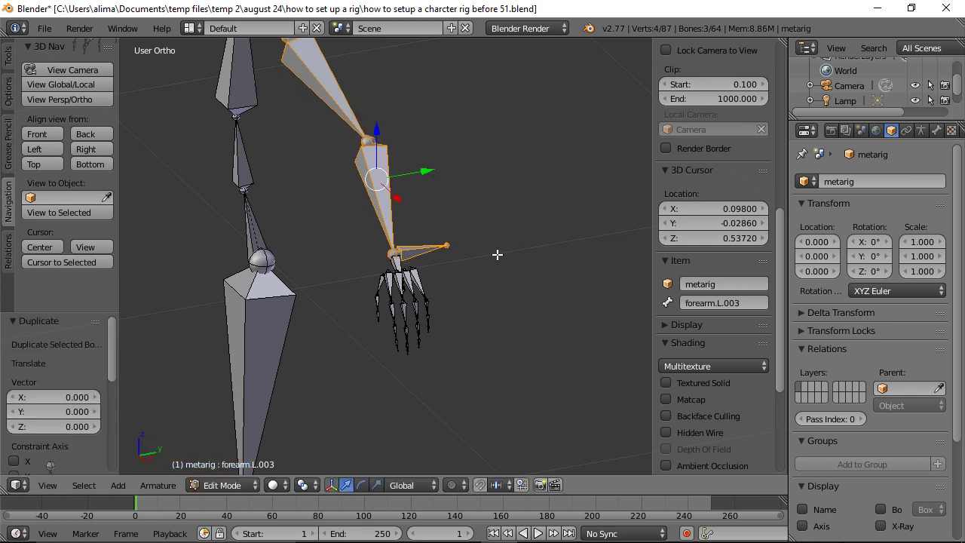
left_click(39, 133)
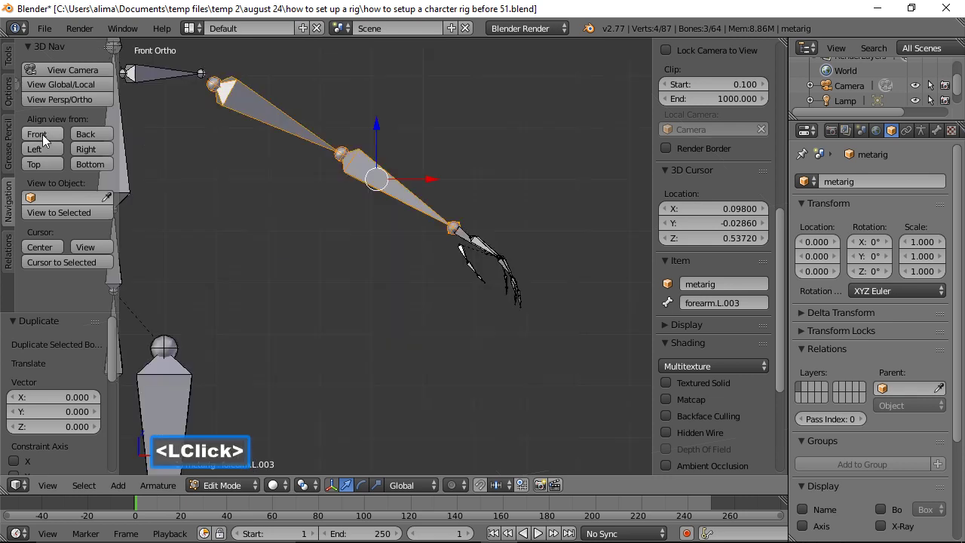
middle_click_drag(538, 177, 549, 254, "ctrl")
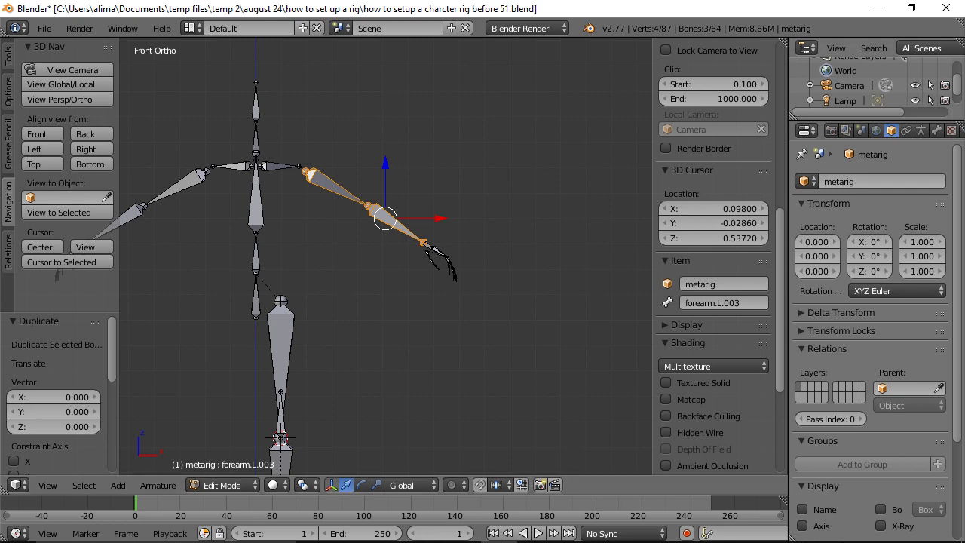
left_click(565, 178)
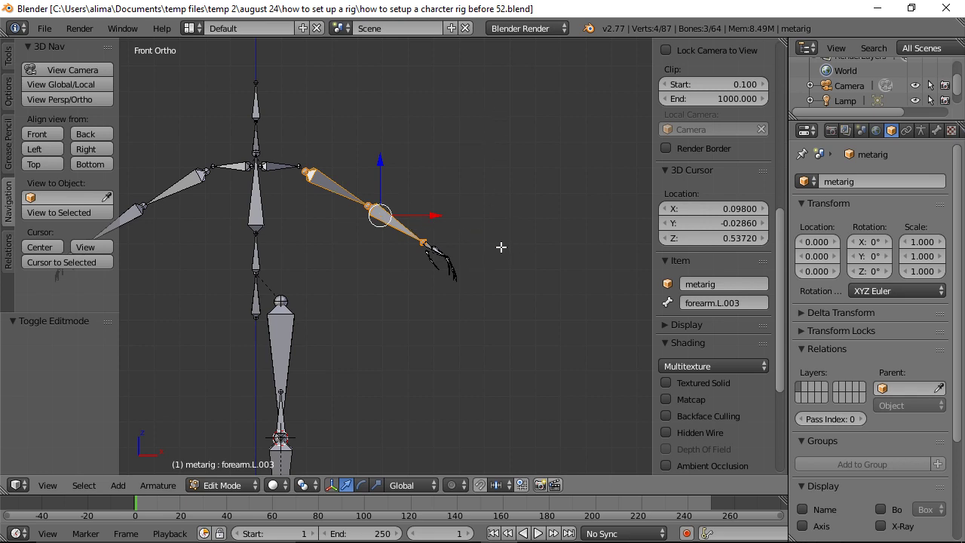
Move the duplicated arm bones 0.100 along Z, and save as "how to setup a charcter rig before 54.blend".
key("ctrl")
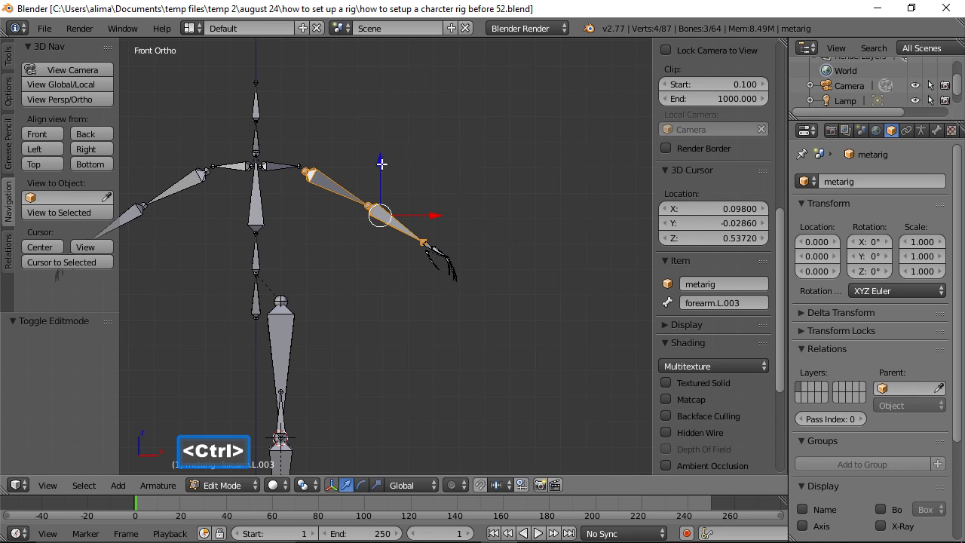
left_click_drag(382, 164, 383, 146, "ctrl")
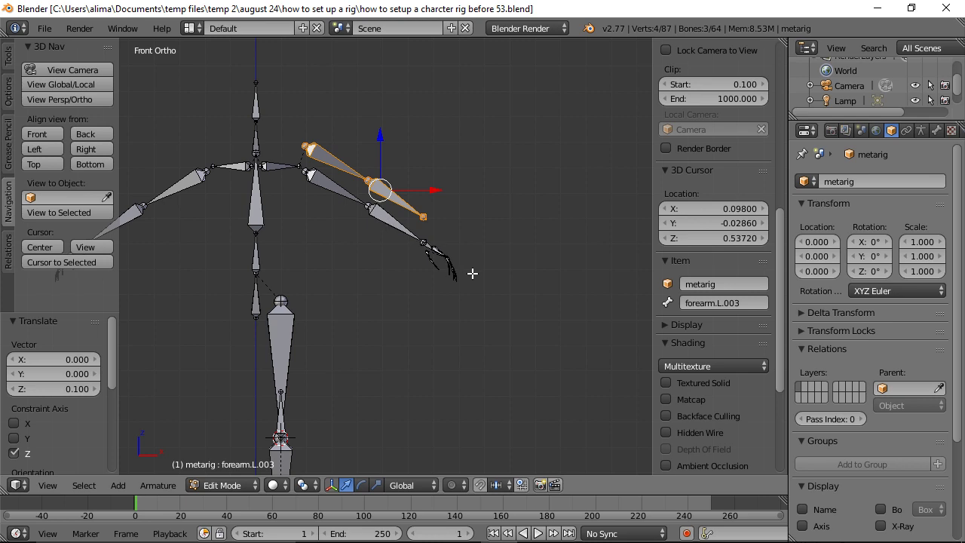
left_click(605, 204)
Duplicate the raised arm chain, move the copy 0.100 along Z, and save as "how to setup a charcter rig before 57.blend".
key("shift+d")
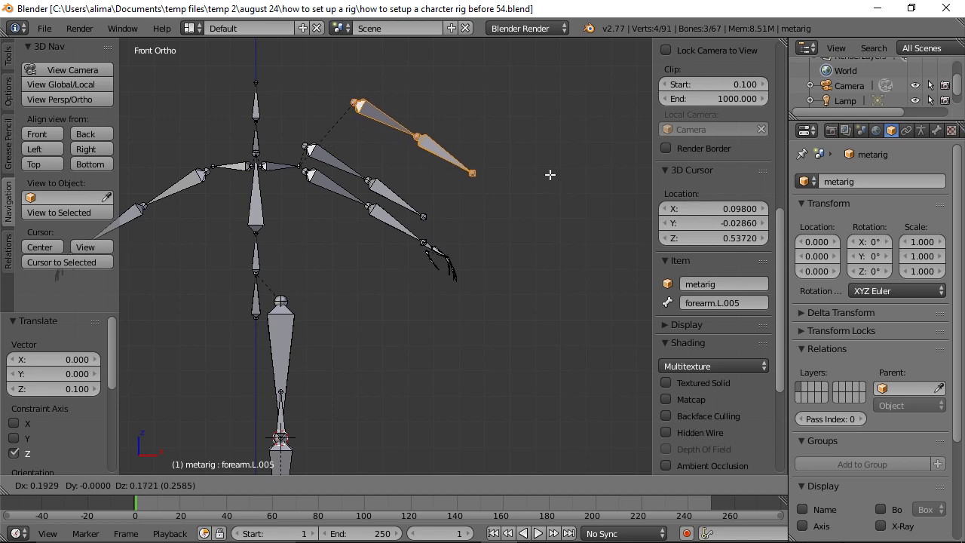
right_click(550, 174)
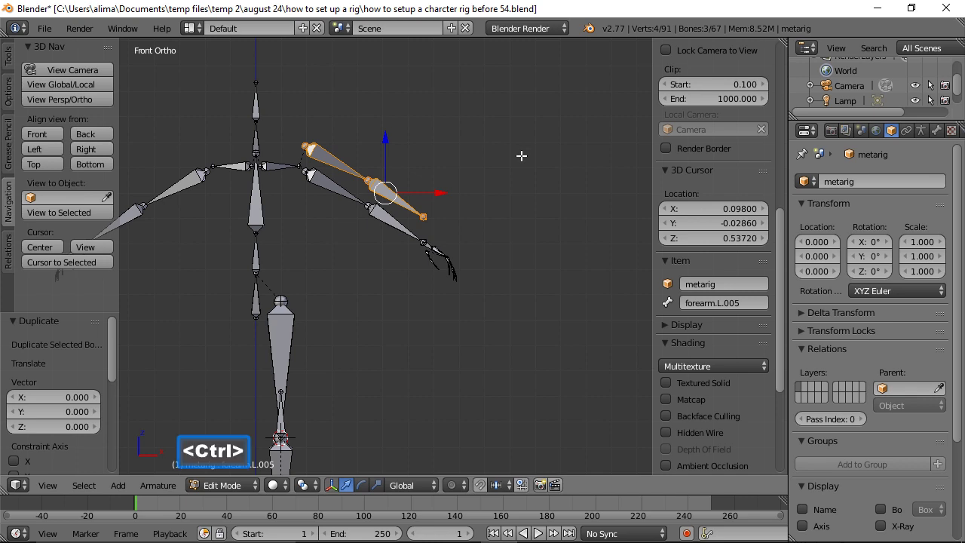
left_click(387, 139, "ctrl")
left_click_drag(387, 139, 396, 125, "ctrl")
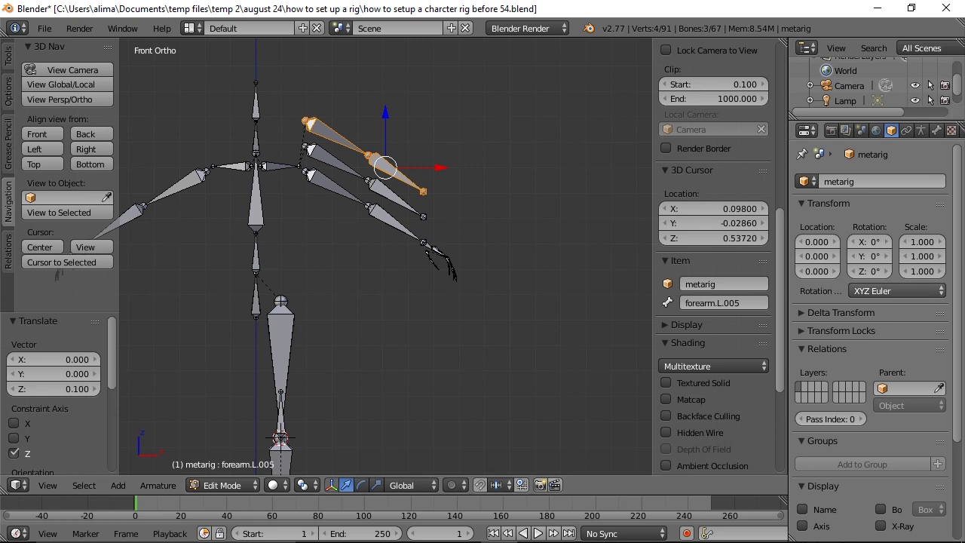
left_click(554, 245)
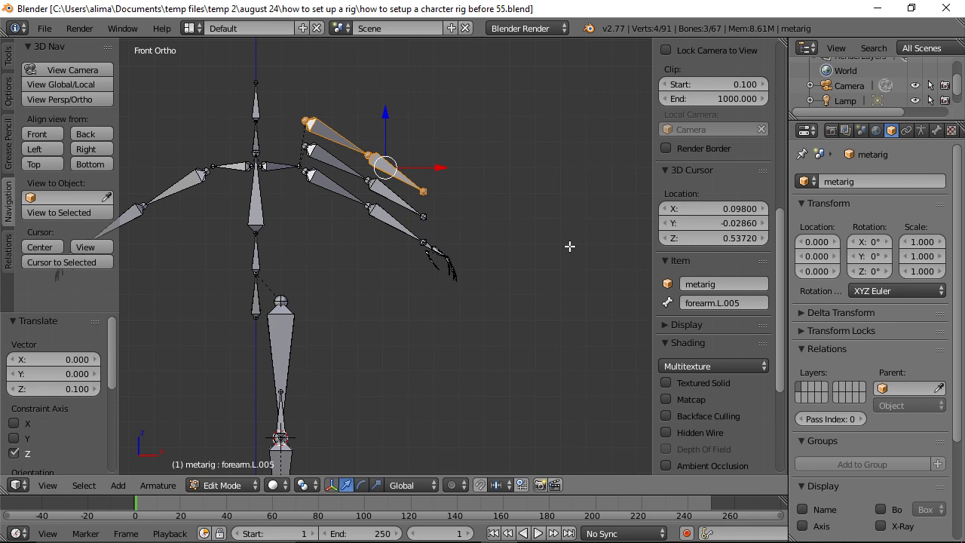
key("ctrl+alt+s")
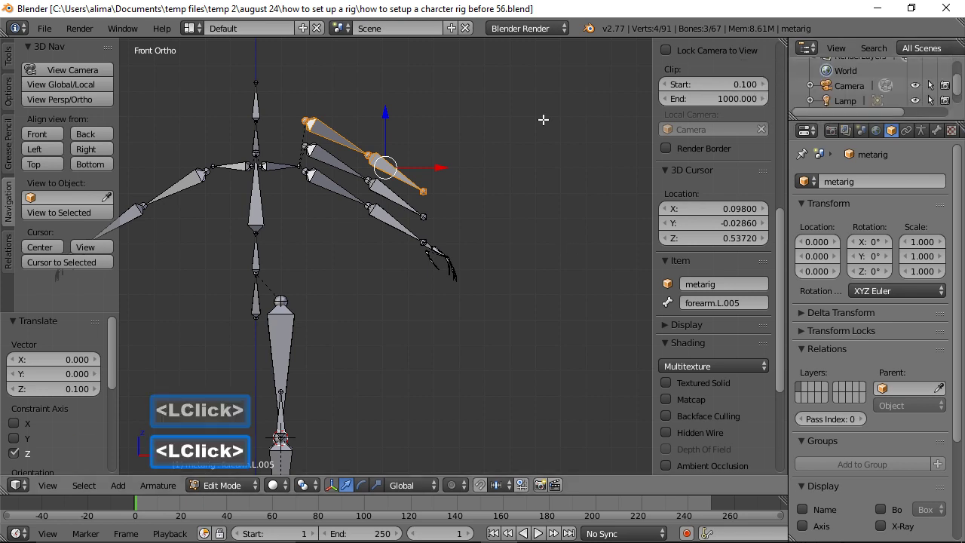
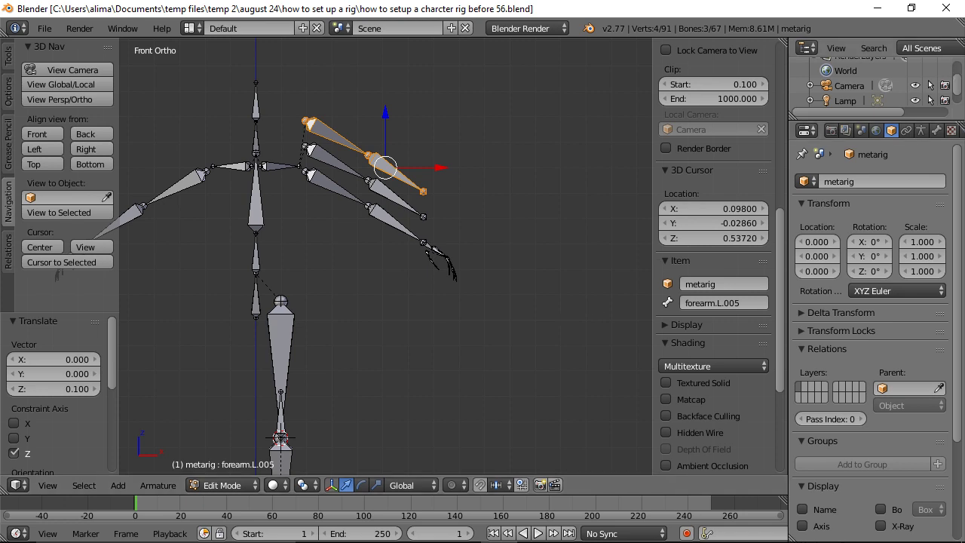
left_click(553, 220)
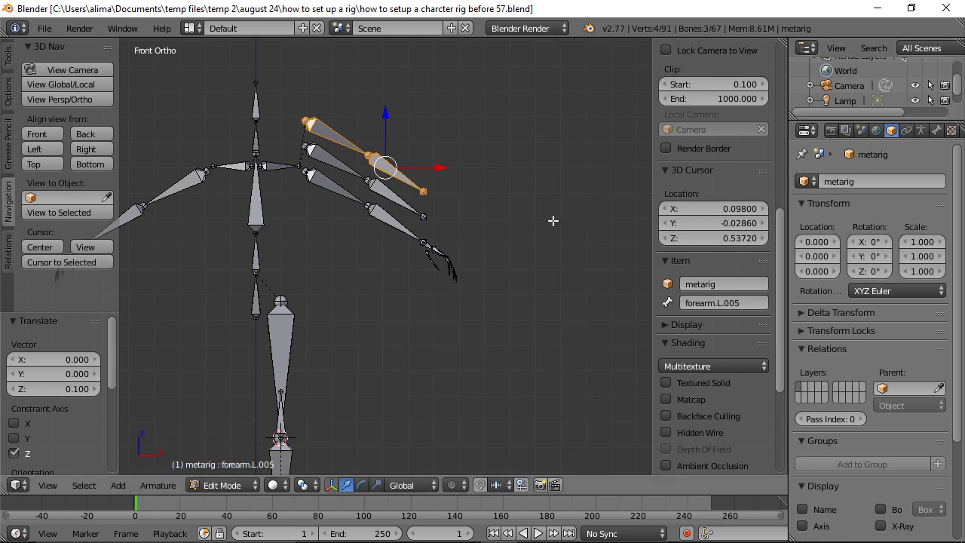
Hide the 3D manipulator and clear the parent of forearm.L.005, the wrist bone of the uppermost arm chain.
middle_click_drag(556, 194, 482, 237)
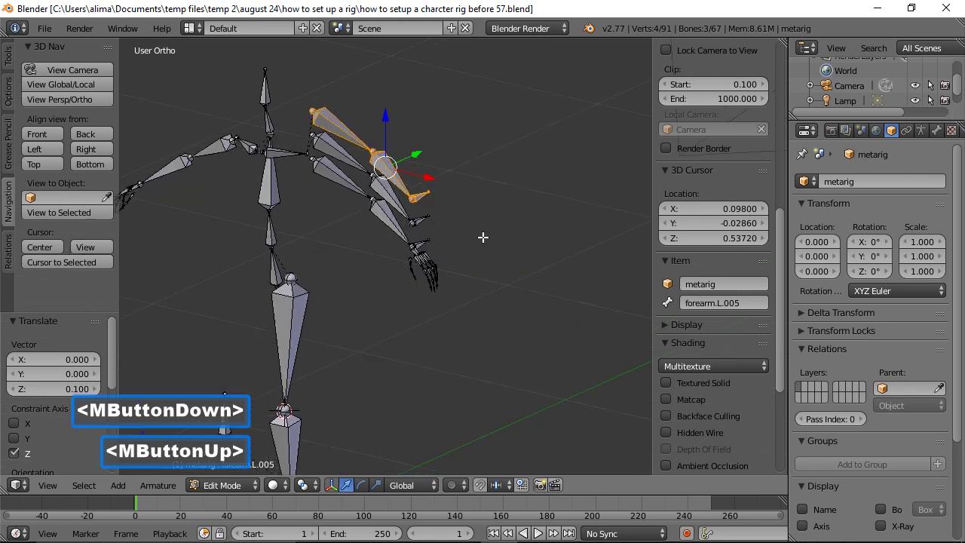
left_click(421, 195)
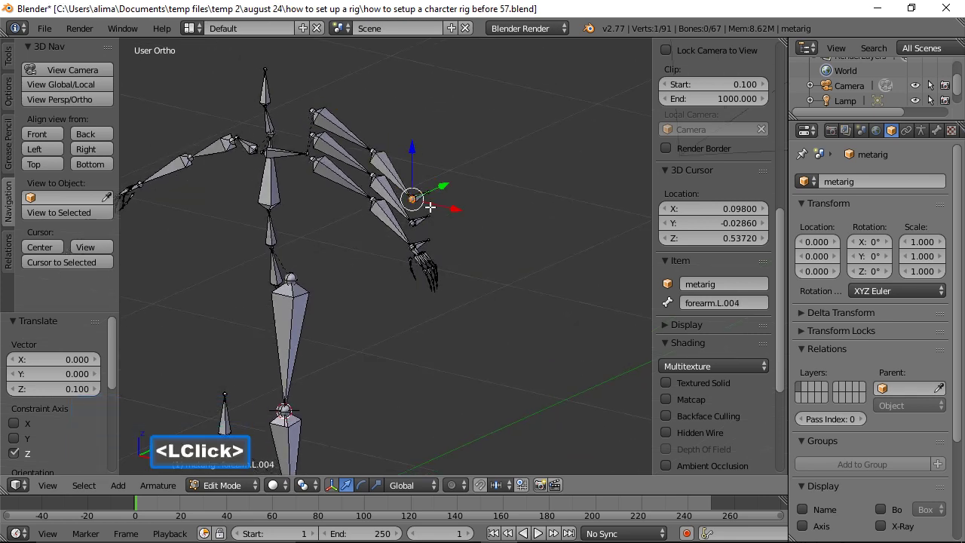
left_click(332, 487)
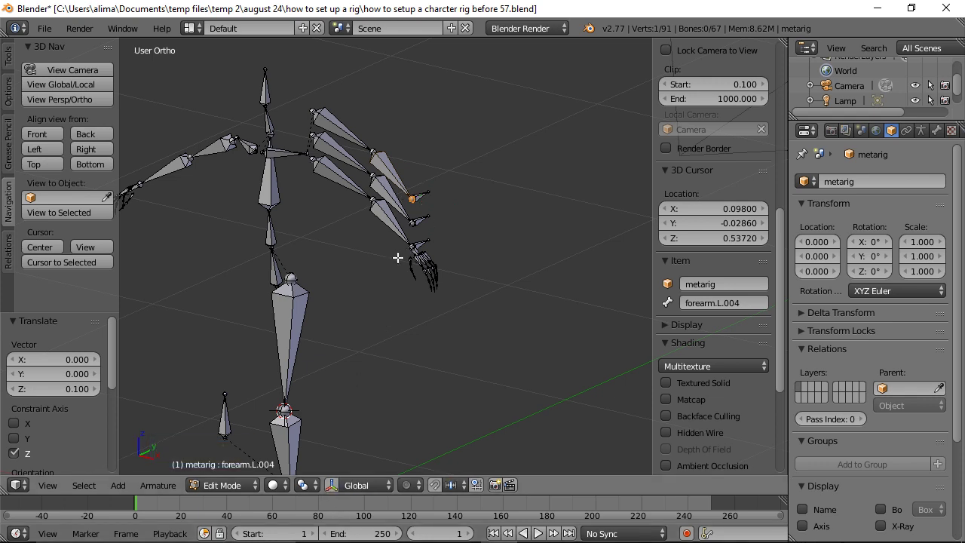
left_click(418, 197)
key("alt")
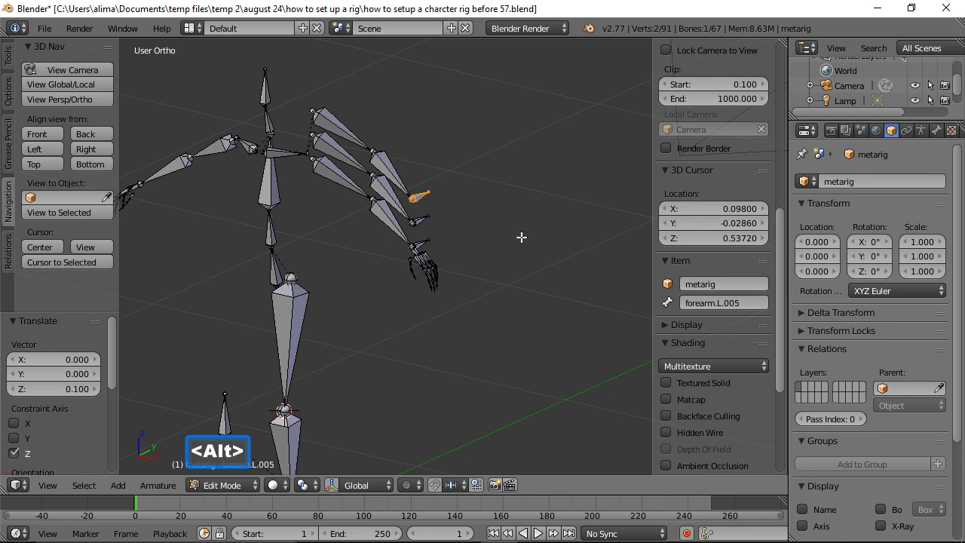
key("alt+p")
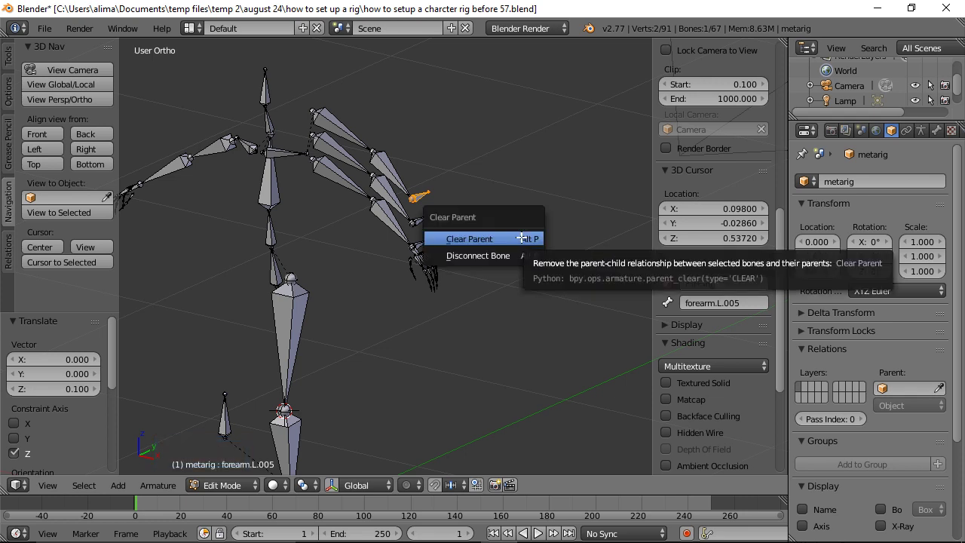
left_click(500, 239)
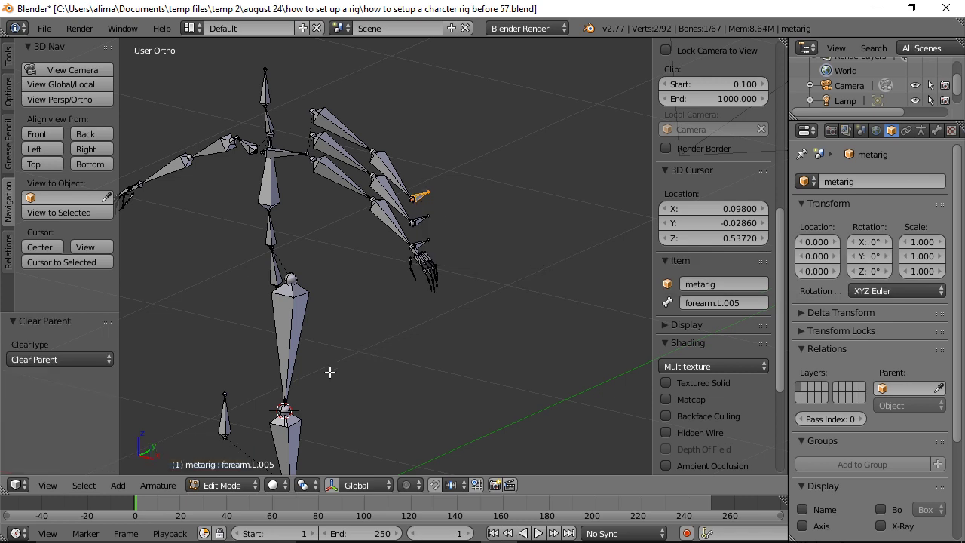
Switch the armature to Pose Mode and save as "how to setup a charcter rig before 58.blend".
left_click(247, 488)
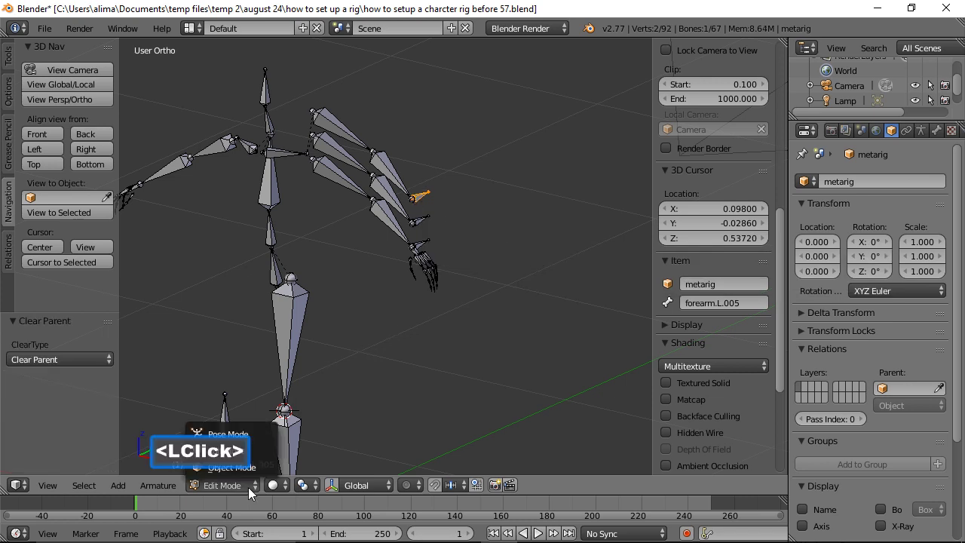
left_click(251, 440)
key("ctrl+alt+s")
left_click(516, 132)
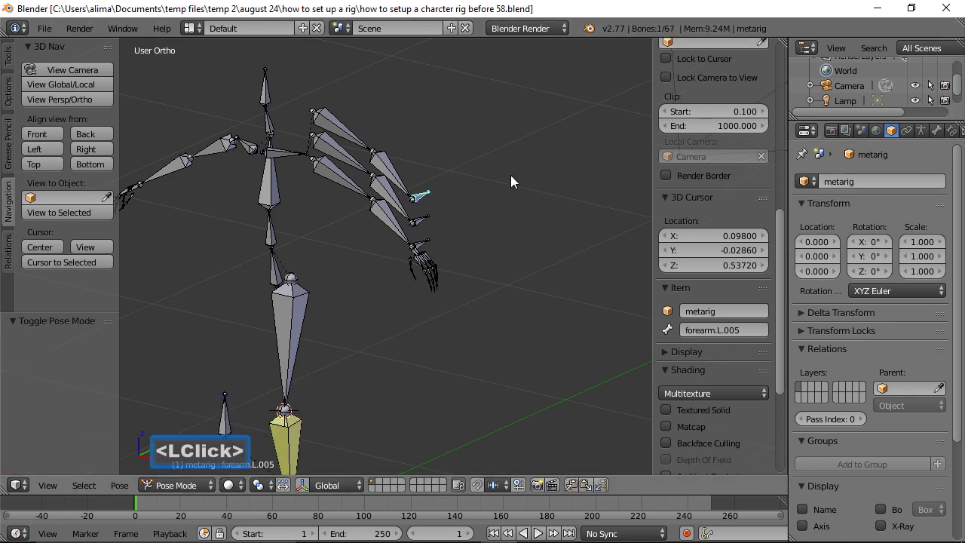
Add an IK constraint to forearm.L.004 targeting forearm.L.005, and save as "how to setup a charcter rig before 59.blend".
left_click(391, 178, "shift")
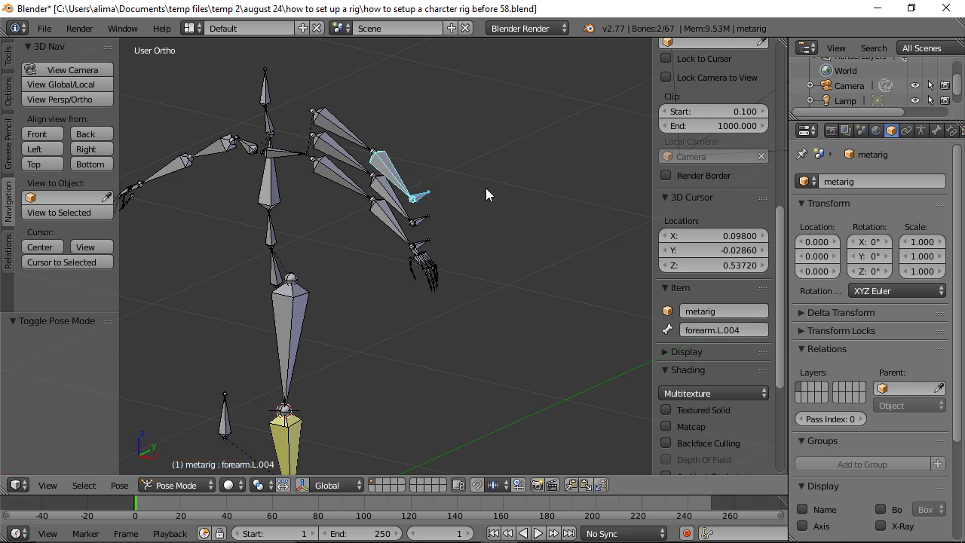
key("shift+i")
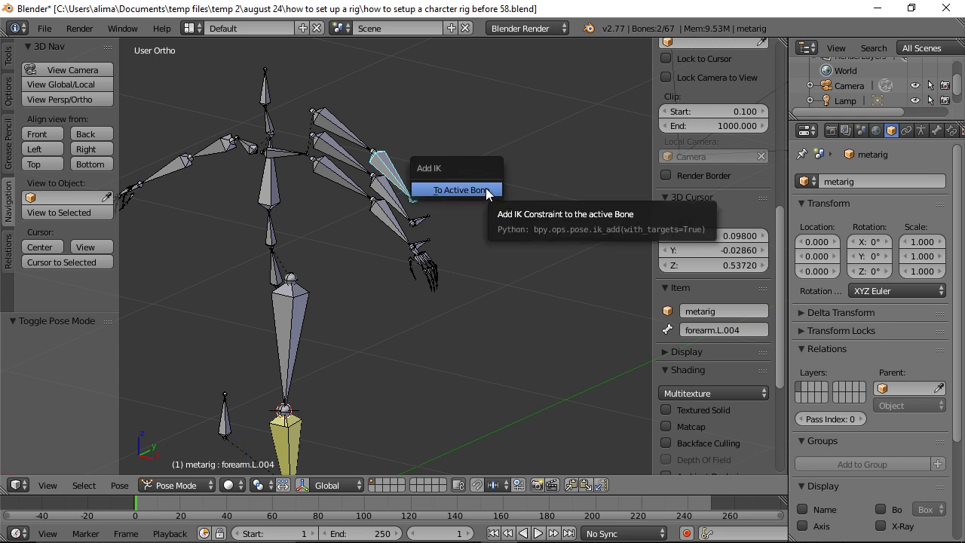
left_click(486, 191)
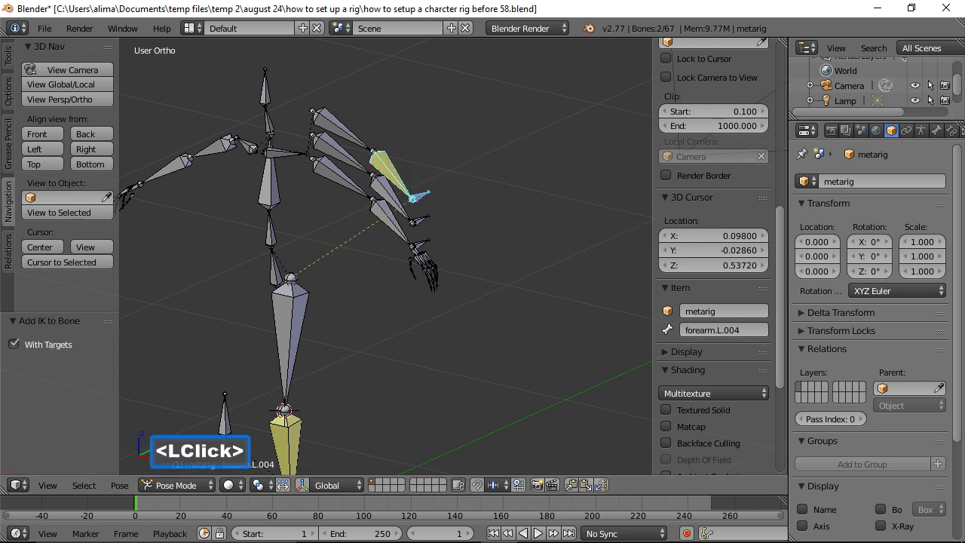
left_click(544, 31)
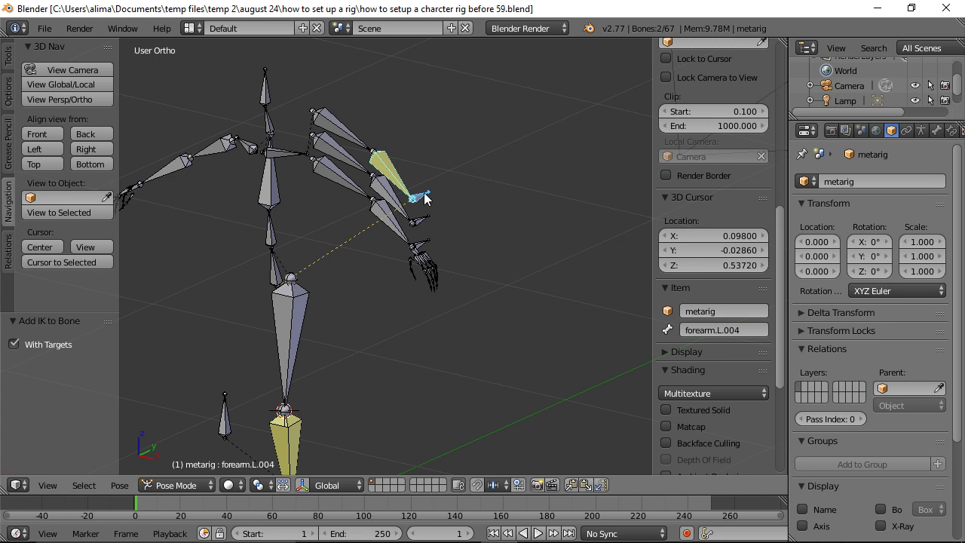
Set the IK constraint's chain length on forearm.L.004 to 2, and save as "how to setup a charcter rig before 60.blend".
left_click(952, 131)
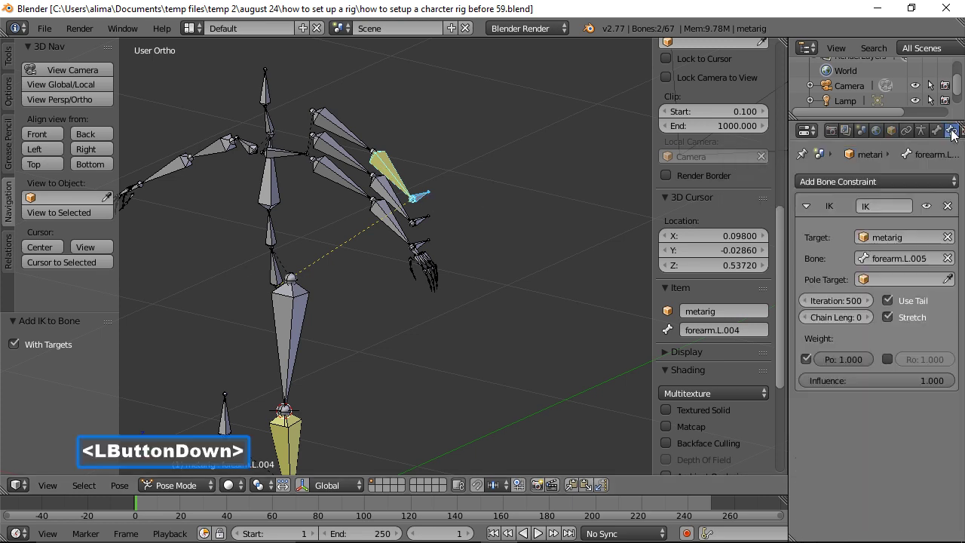
left_click(868, 317)
left_click(869, 317)
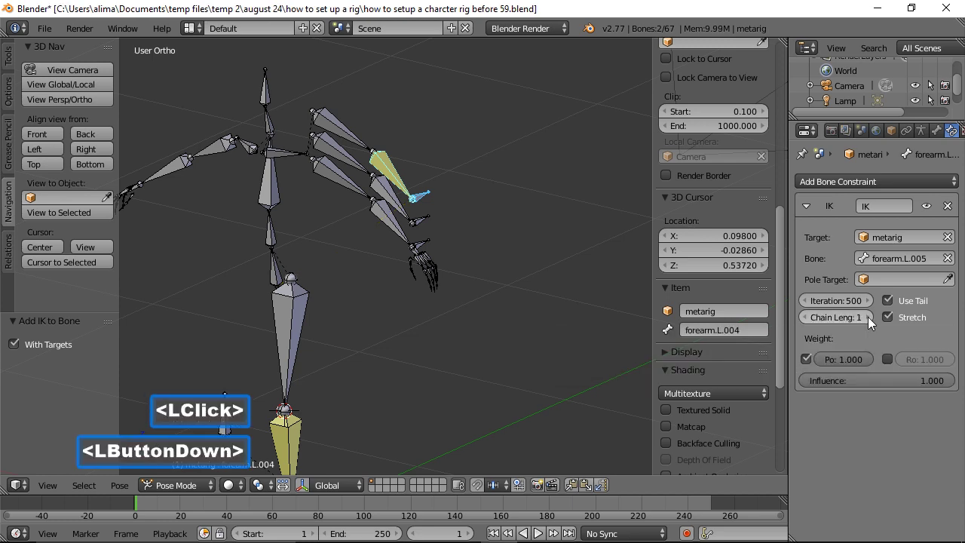
key("ctrl+alt+s")
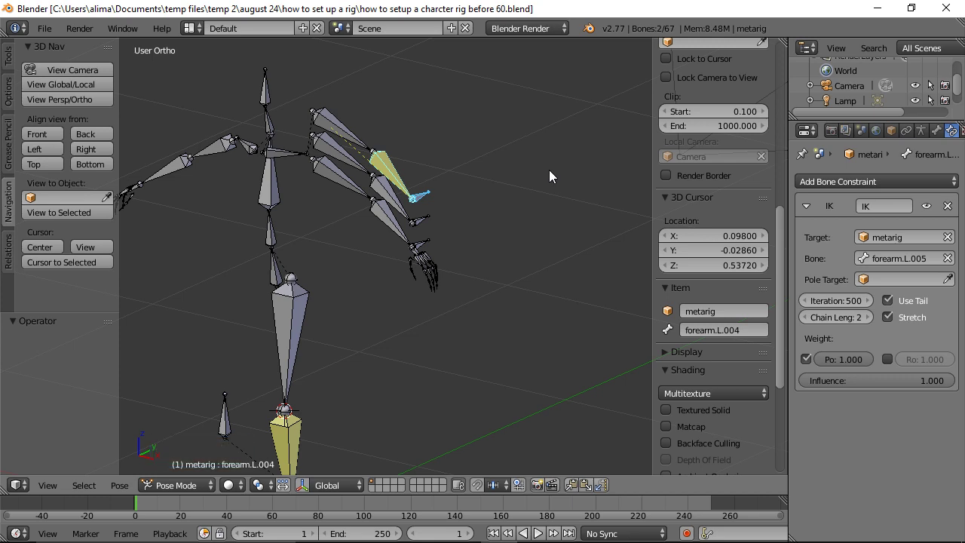
Deselect everything, test-move forearm.L.005 to try the arm IK, and cancel the move.
key("a")
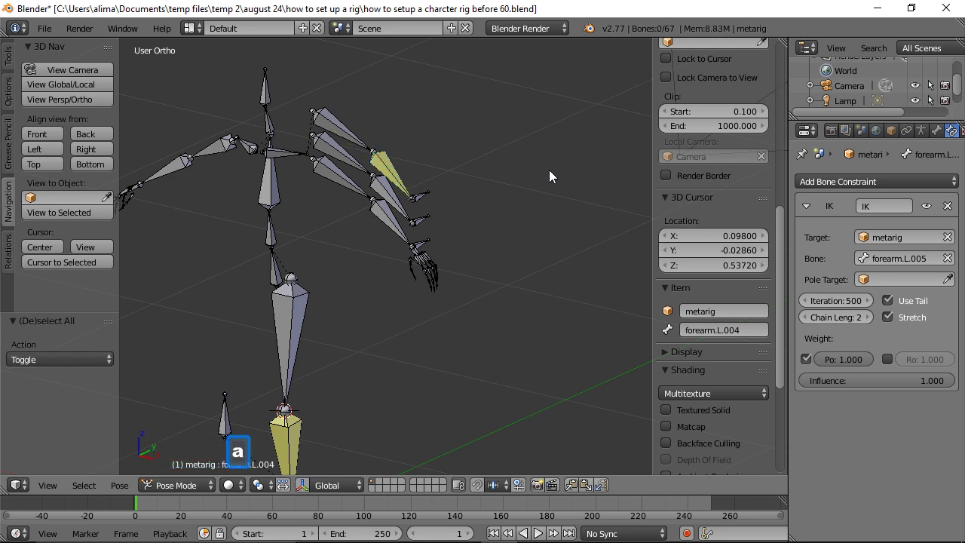
left_click(420, 195)
key("g")
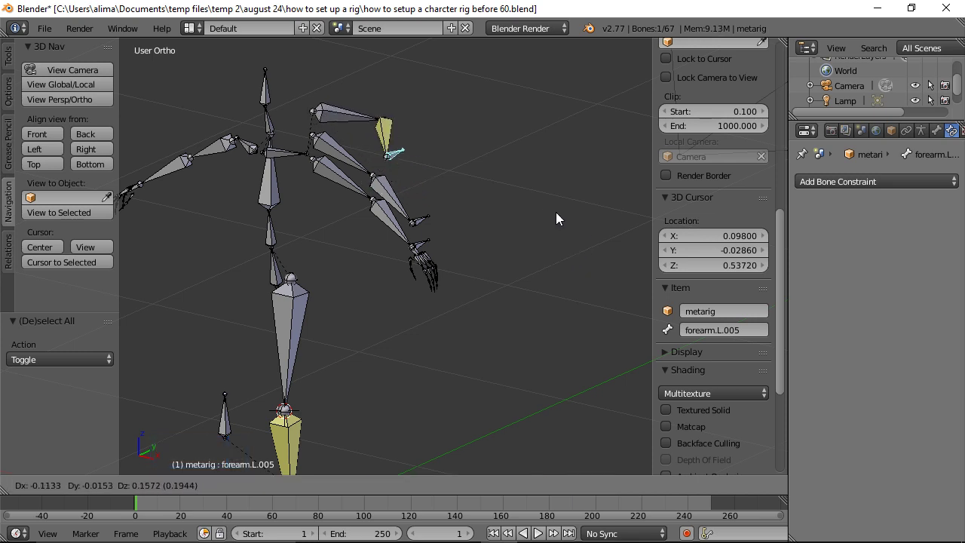
right_click(585, 242)
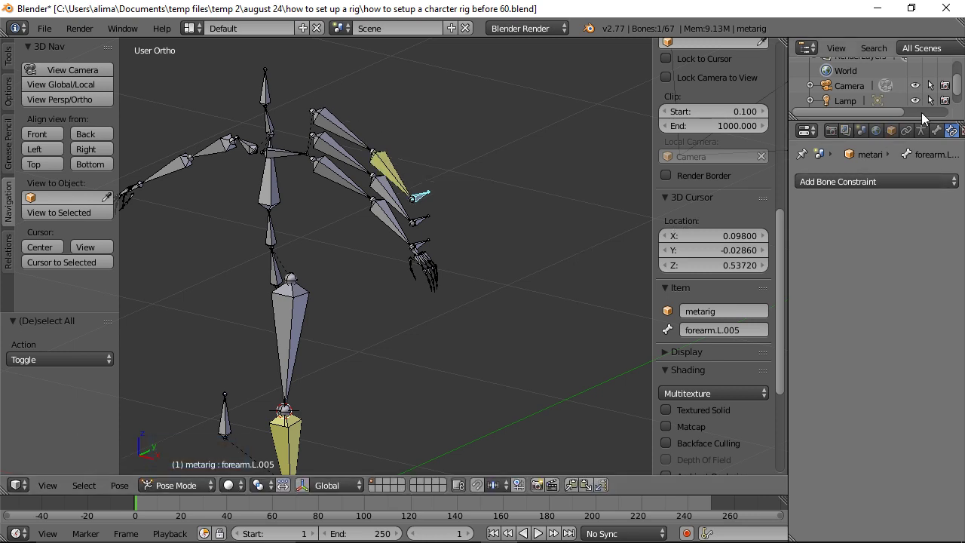
Save as "how to setup a charcter rig before 61.blend" and deselect all bones.
left_click(566, 154)
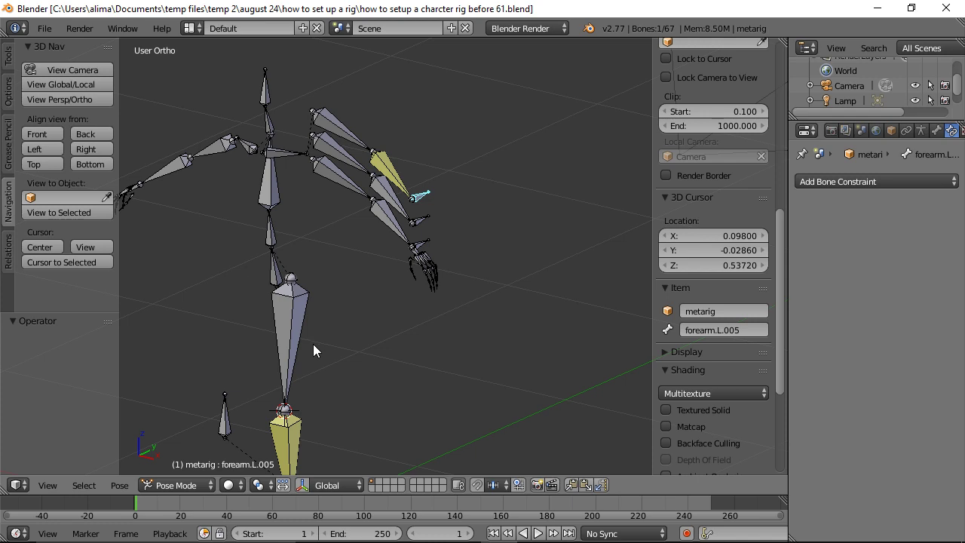
key("a")
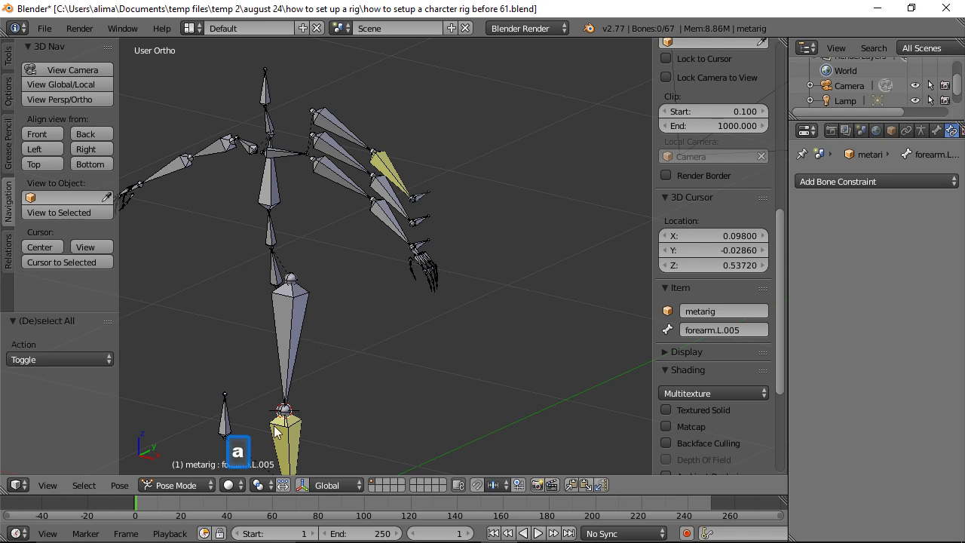
Switch the armature to Edit Mode and save as "how to setup a charcter rig before 62.blend".
left_click(209, 487)
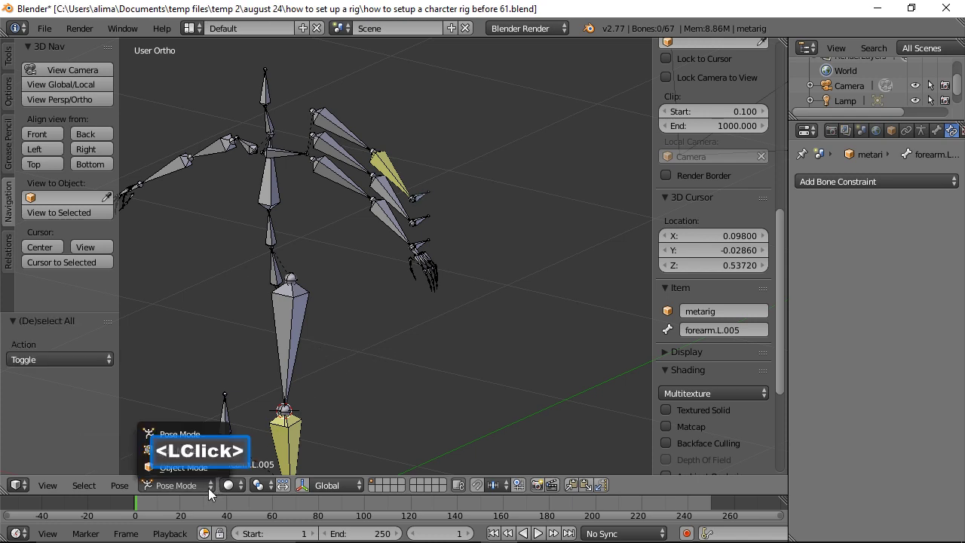
left_click(205, 450)
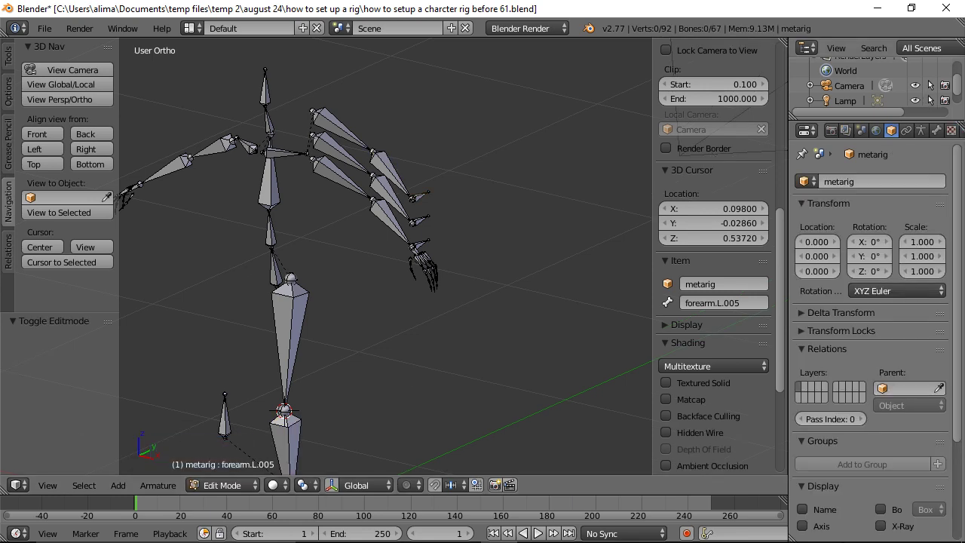
key("ctrl+alt+s")
left_click(447, 83)
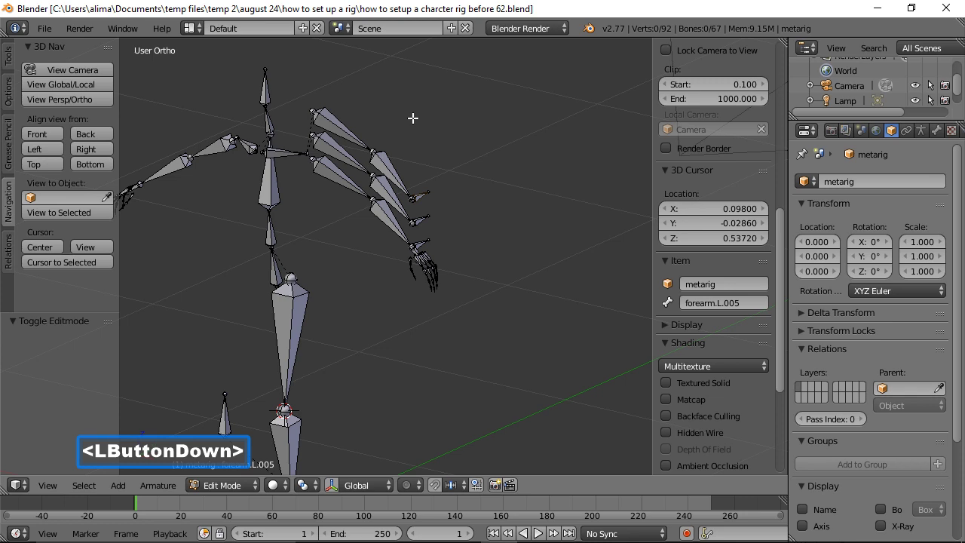
Snap the 3D cursor to the elbow joint of upper_arm.L.002 and save as "how to setup a charcter rig before 63.blend".
middle_click_drag(394, 128, 430, 142)
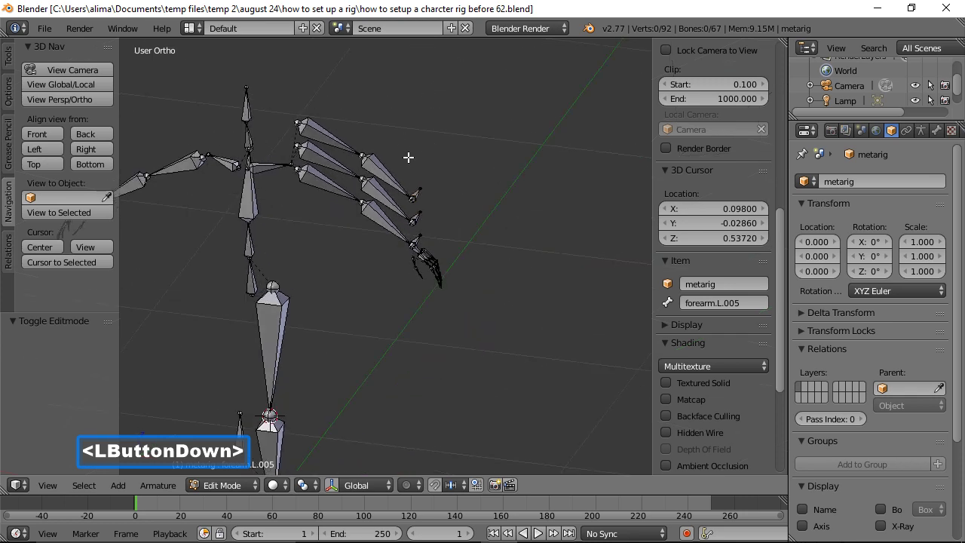
left_click(362, 156)
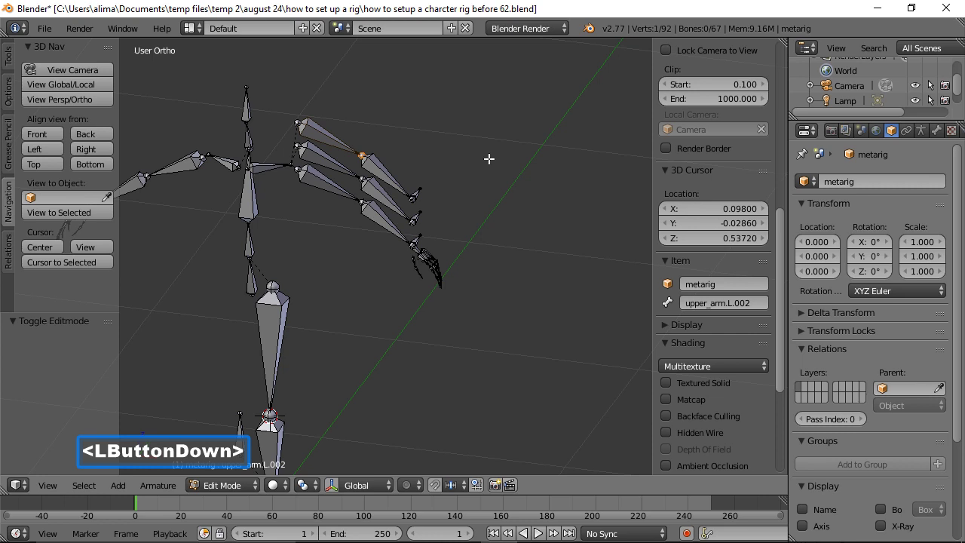
key("shift+s")
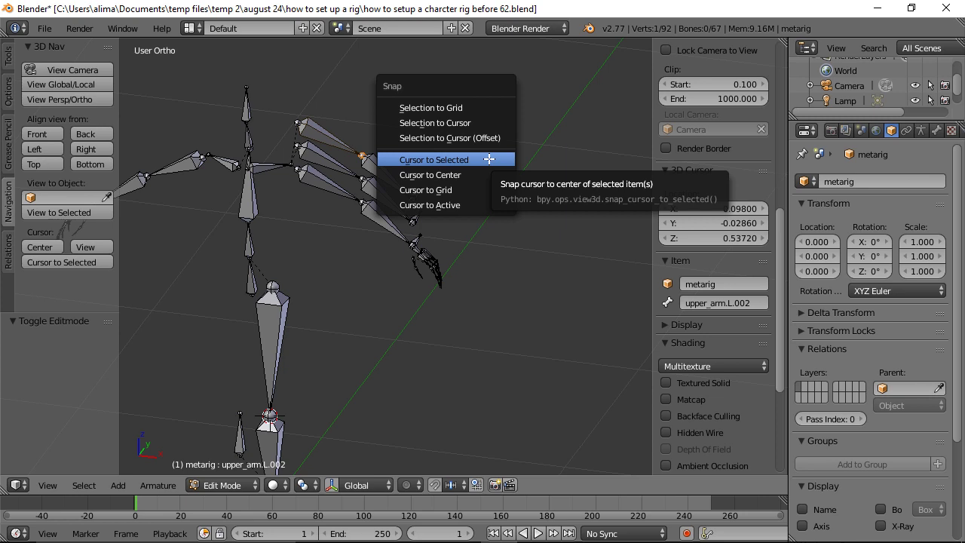
left_click(490, 159)
middle_click_drag(531, 156, 405, 168)
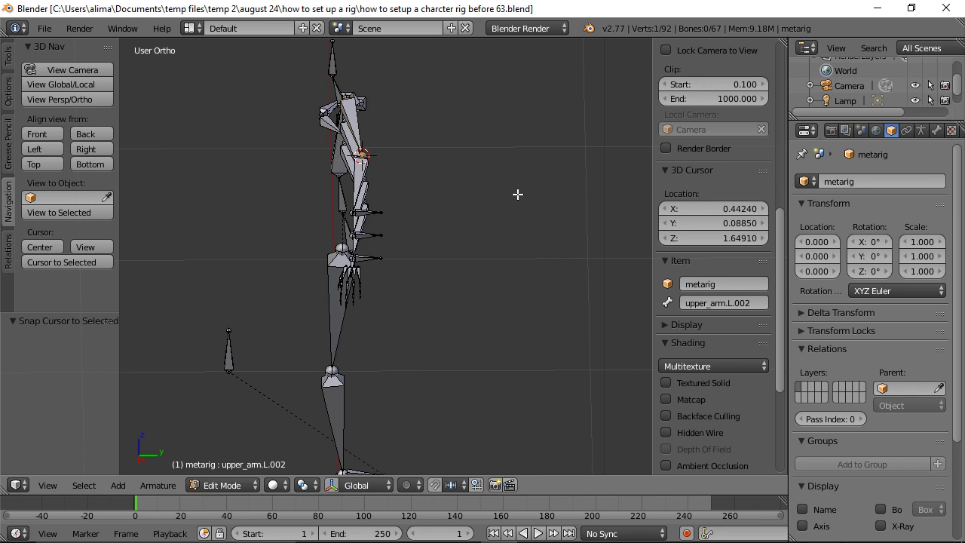
Add a bone at the elbow cursor, shorten it by lowering its tip about 0.81 along Z, and save as "how to setup a charcter rig before 64.blend".
key("shift+a")
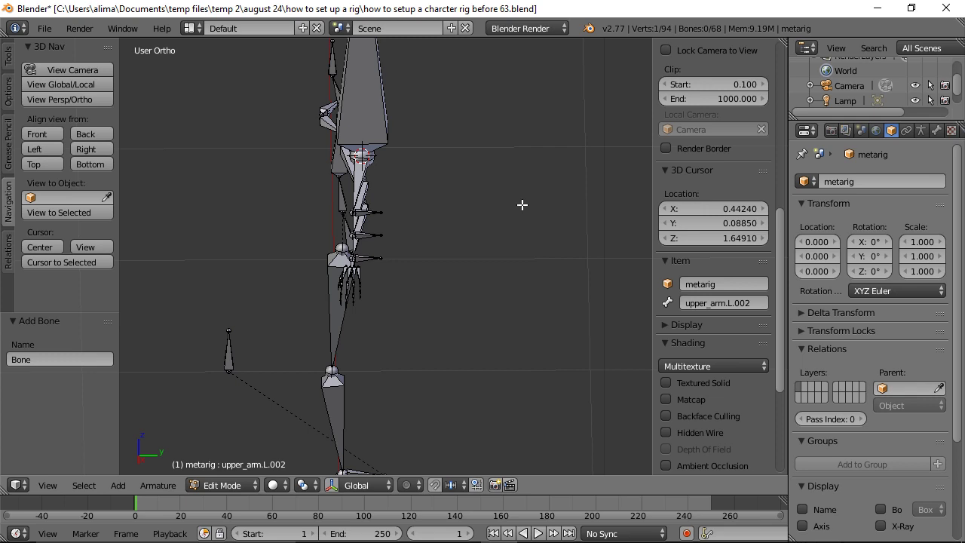
key("ctrl")
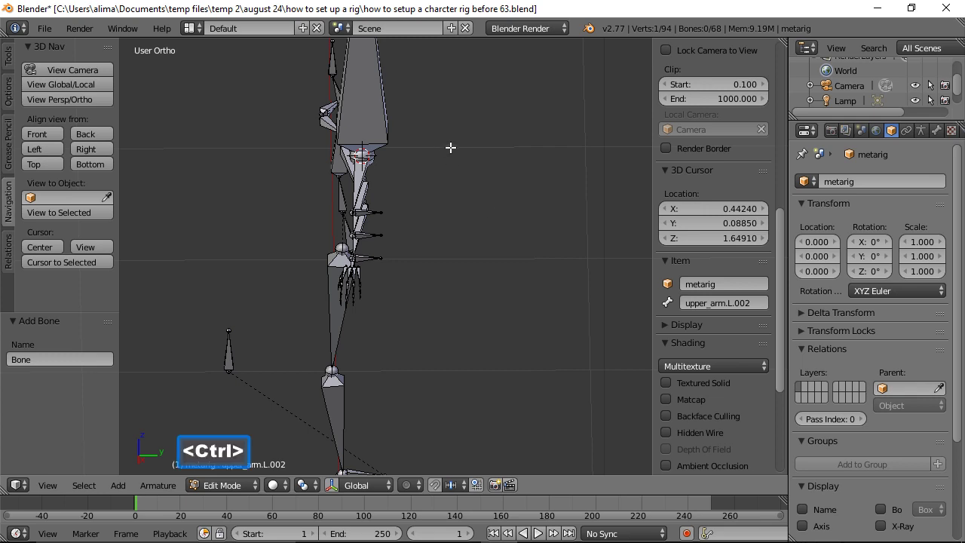
middle_click_drag(470, 119, 483, 173, "ctrl")
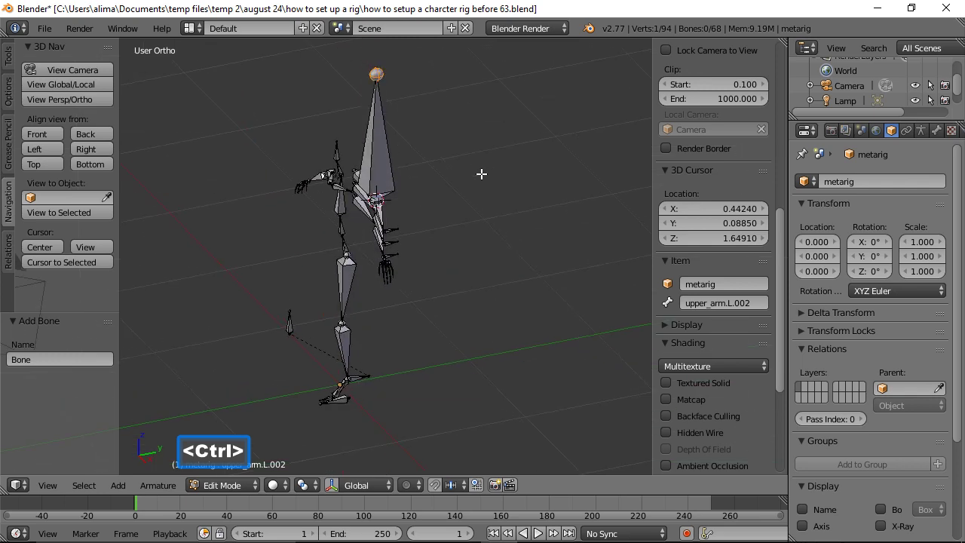
left_click(331, 485)
left_click_drag(377, 47, 379, 149)
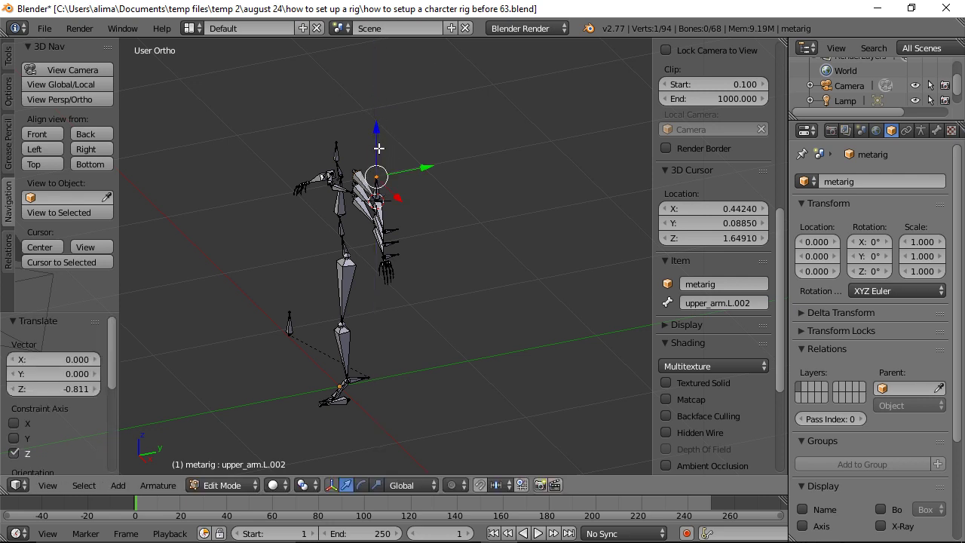
key("ctrl+alt+s")
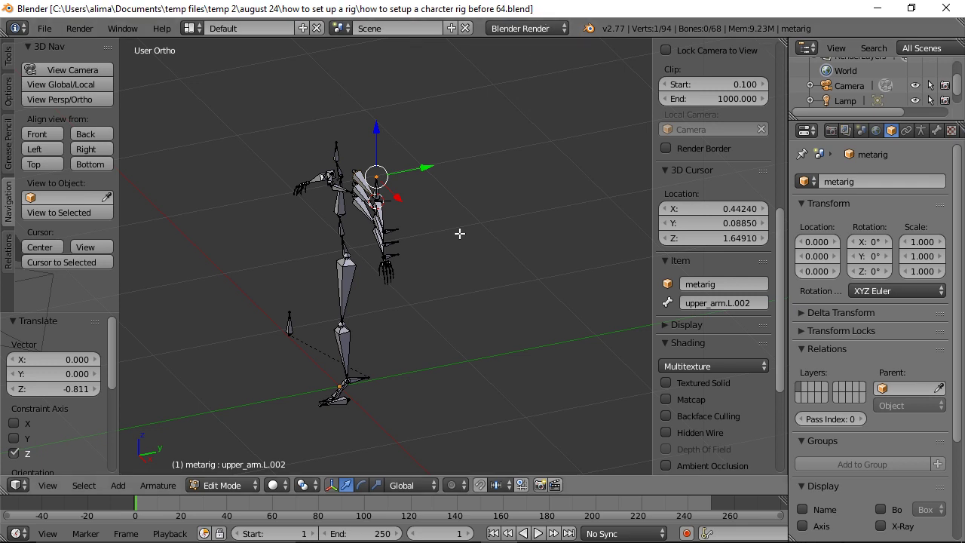
Move the whole new elbow bone behind the arm, about 0.34 along Y and about -0.15 along Z.
key("ctrl")
middle_click_drag(465, 234, 454, 181, "ctrl")
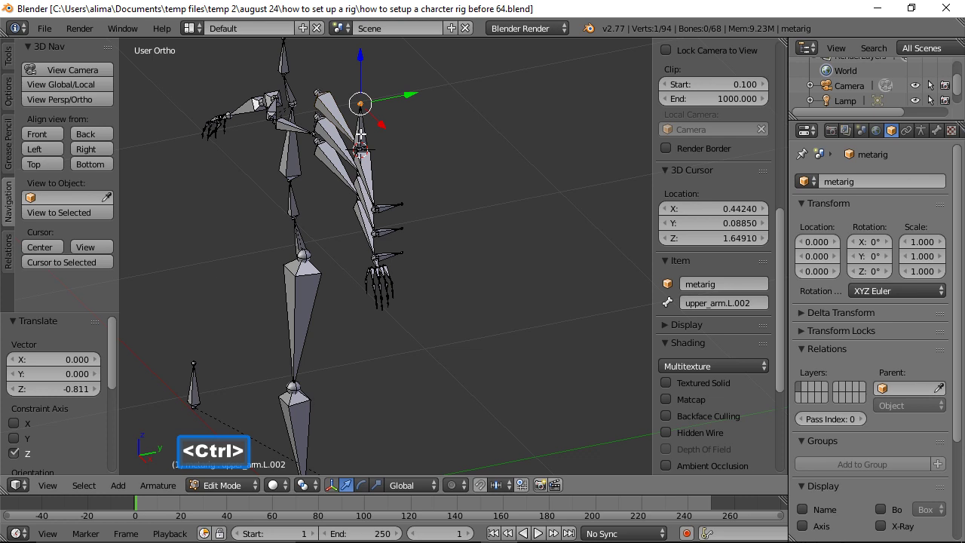
key("shift+a")
middle_click_drag(361, 135, 392, 113)
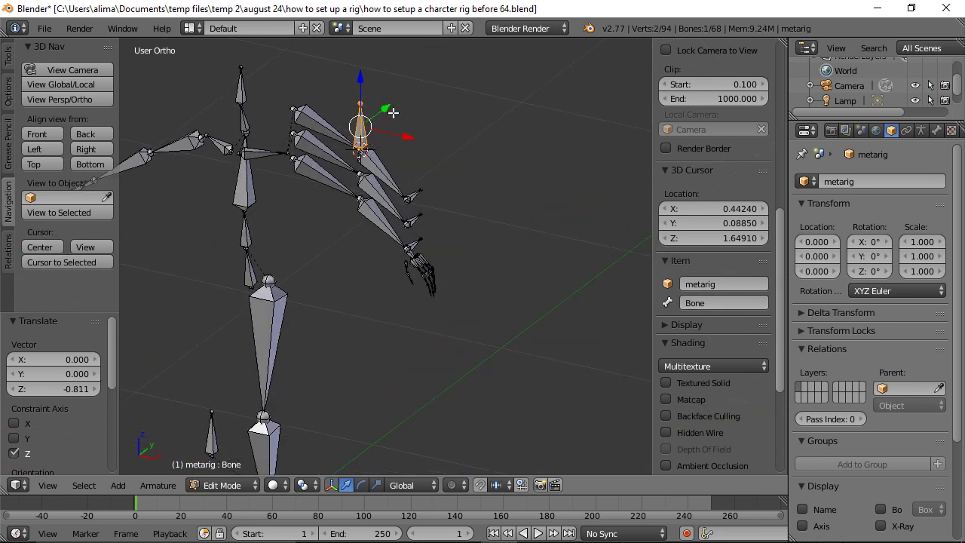
left_click_drag(386, 110, 448, 96)
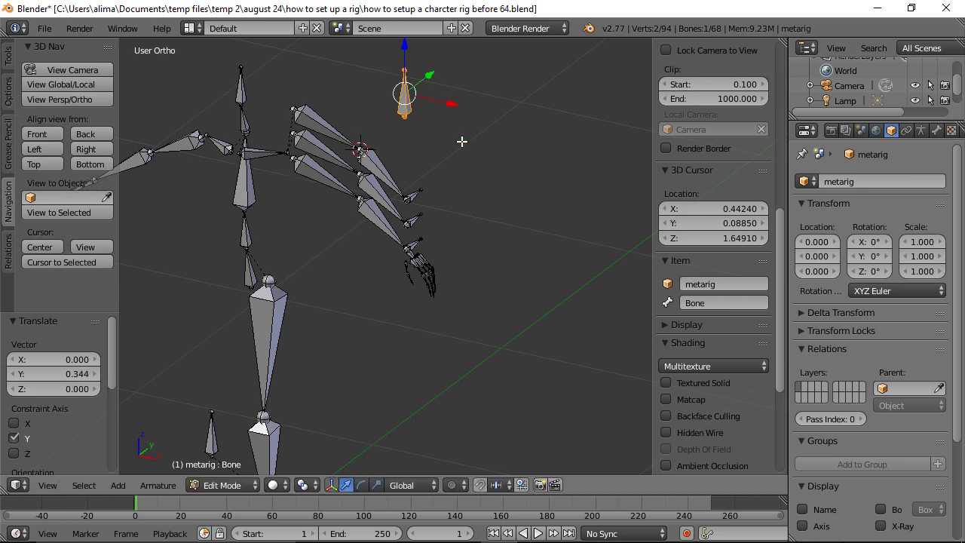
middle_click_drag(461, 143, 405, 164)
left_click_drag(406, 53, 407, 90)
mouse_move(533, 174)
middle_mouse_down()
mouse_move(457, 176)
mouse_move(563, 158)
mouse_move(525, 158)
middle_mouse_up()
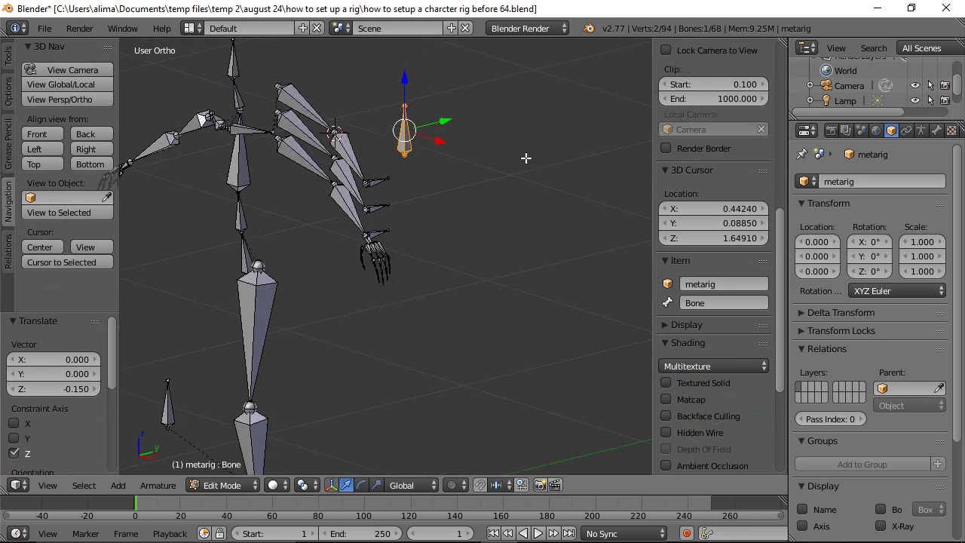
Shorten the free-standing bone beside the arm by lowering its tip about 0.103 along Z, and save as "how to setup a charcter rig before 65.blend".
middle_click_drag(498, 174, 499, 136, "ctrl")
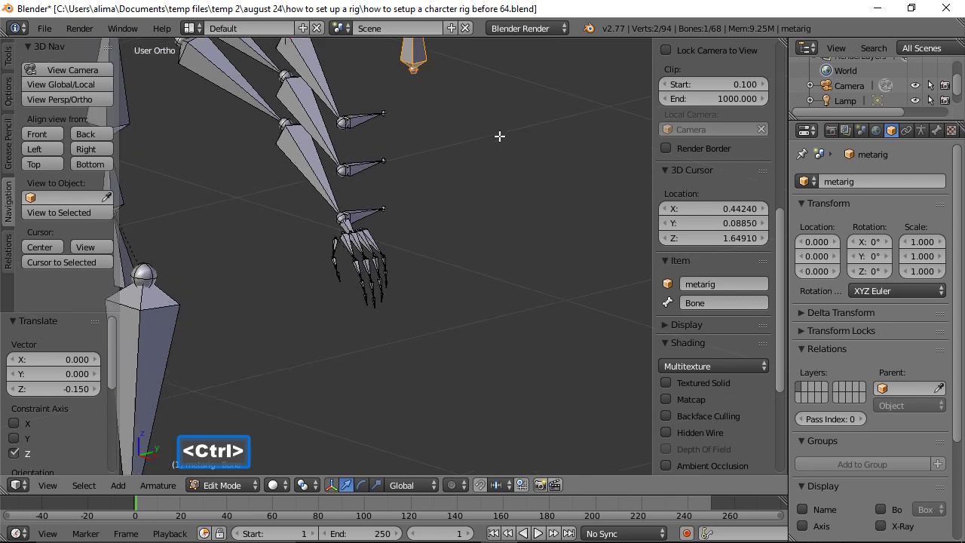
middle_click_drag(498, 97, 498, 307, "ctrl")
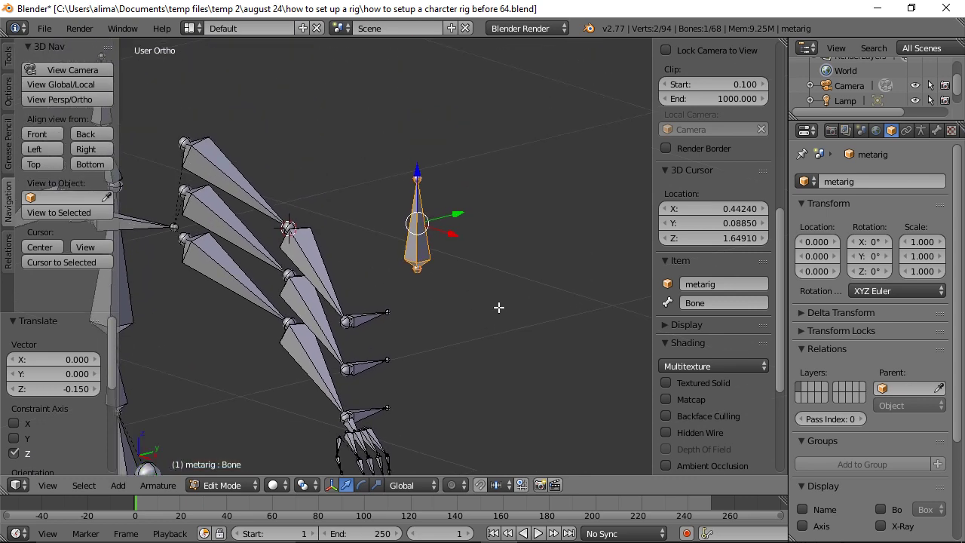
middle_click_drag(528, 263, 520, 208, "ctrl")
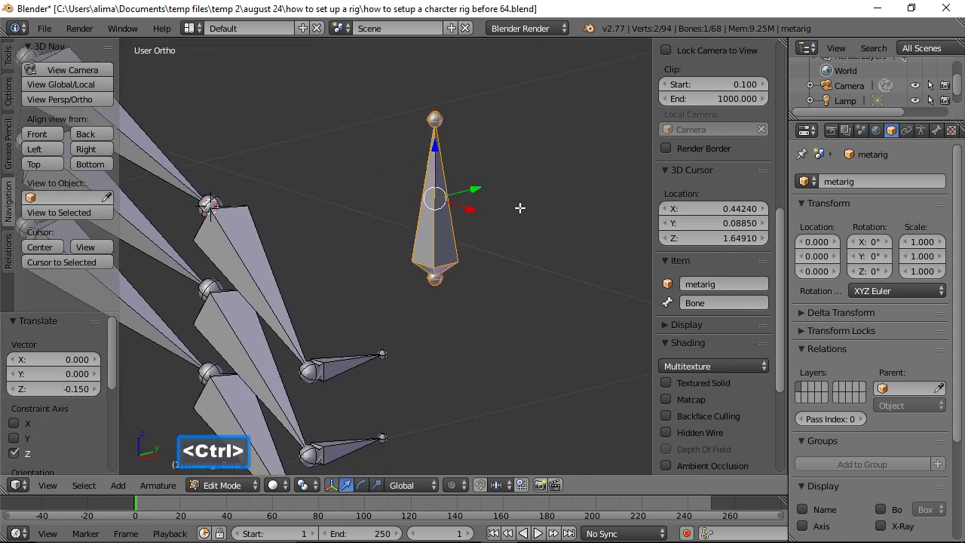
right_click(435, 117)
left_click_drag(434, 59, 441, 148)
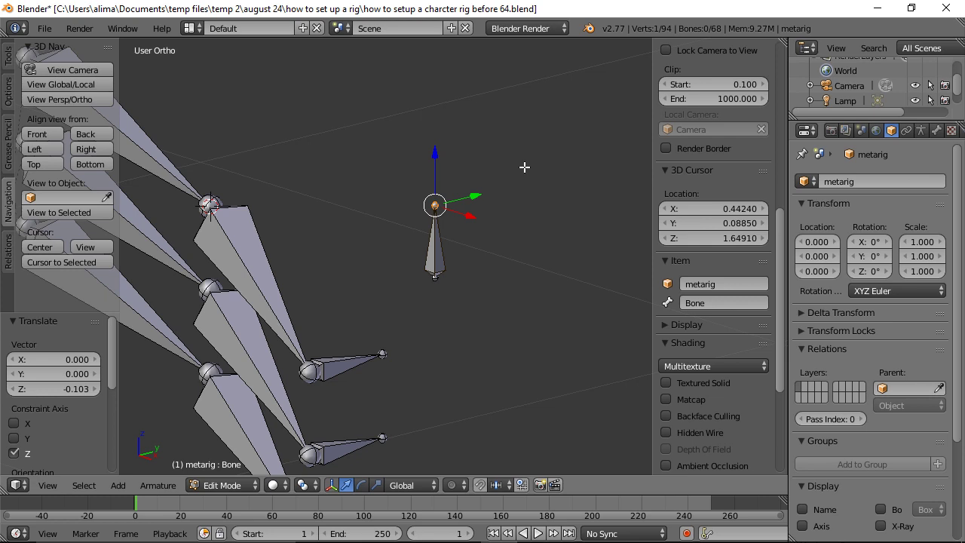
key("a")
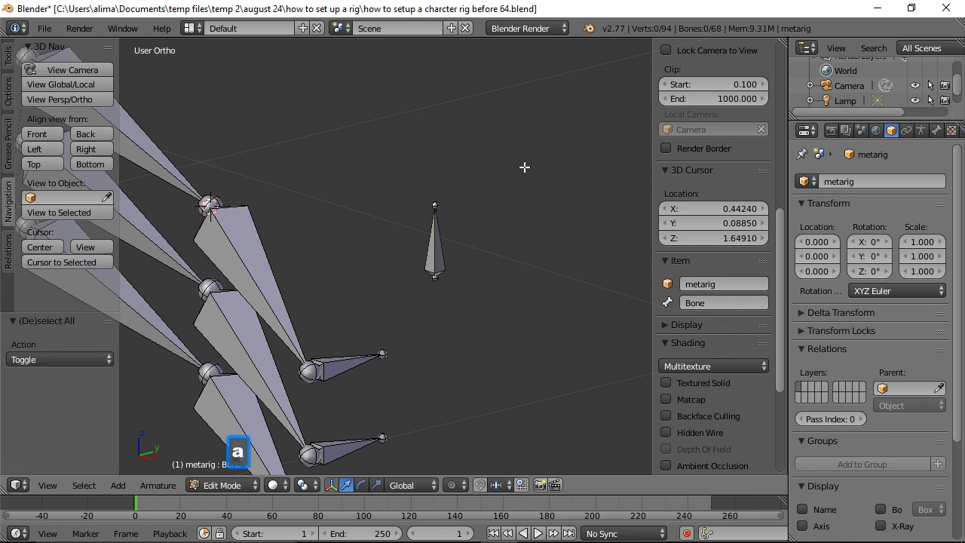
right_click(438, 259)
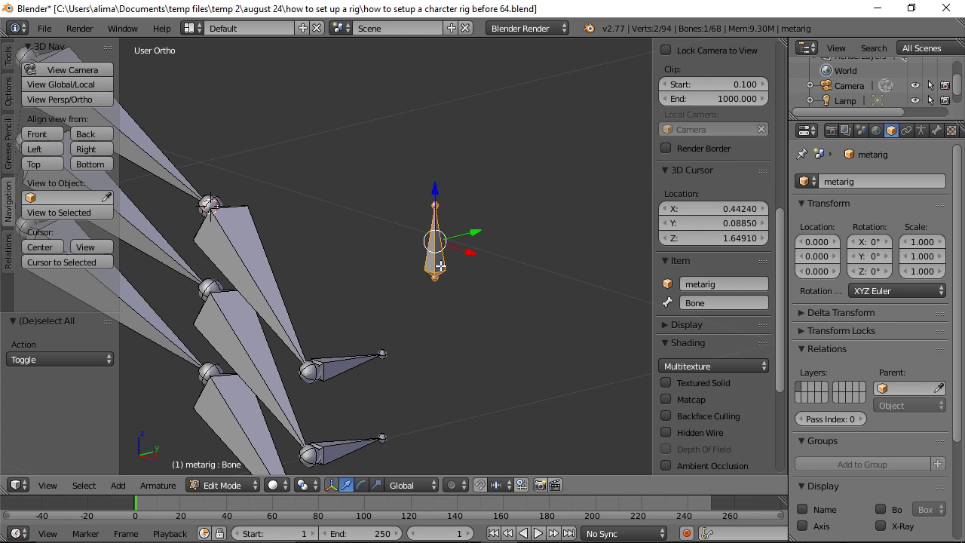
key("ctrl+alt+s")
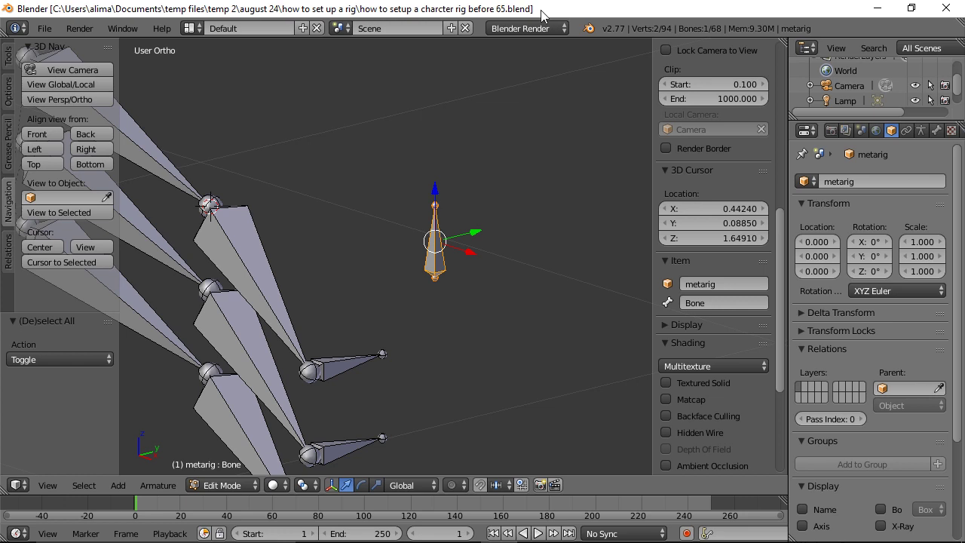
Rename the selected bone pt.a.l and save the file as "how to setup a charcter rig before 66.blend".
double_click(700, 304)
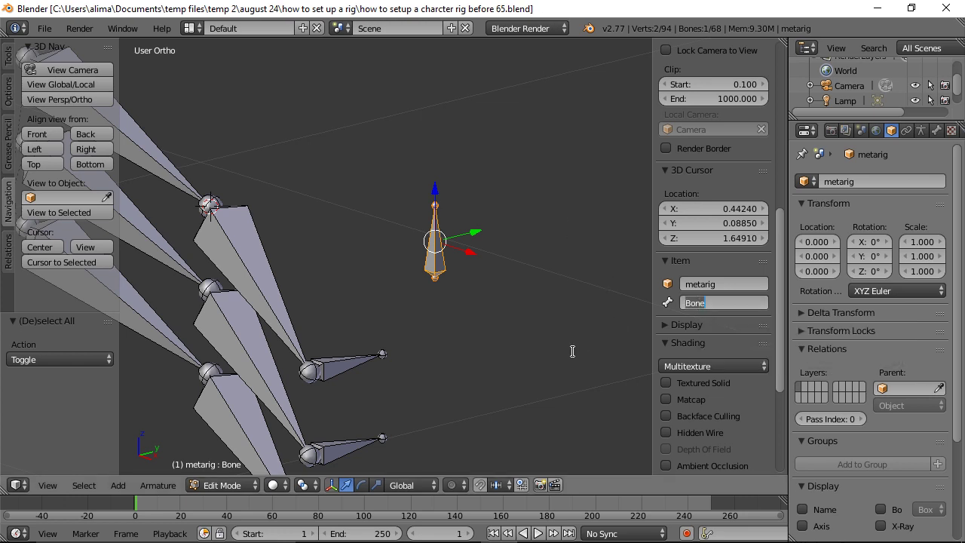
type("p")
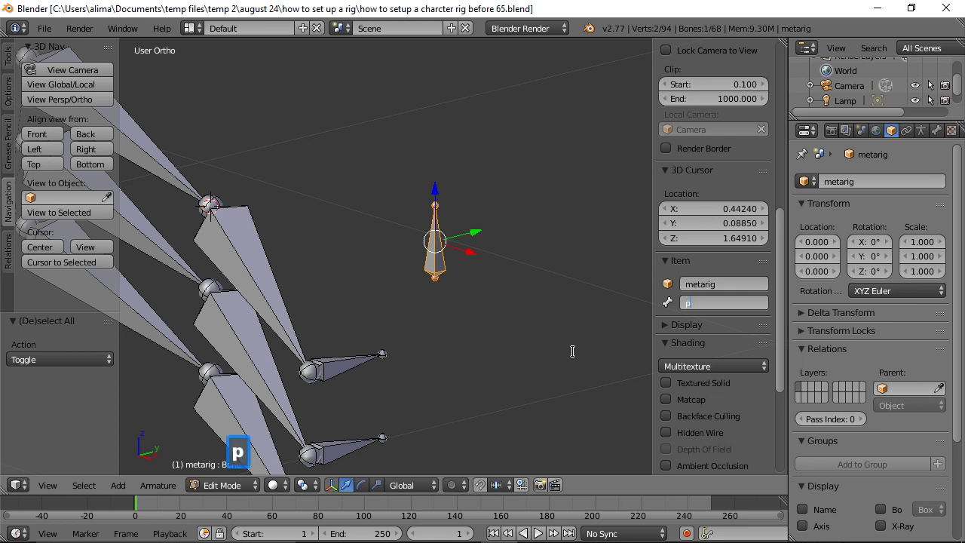
type("t.a")
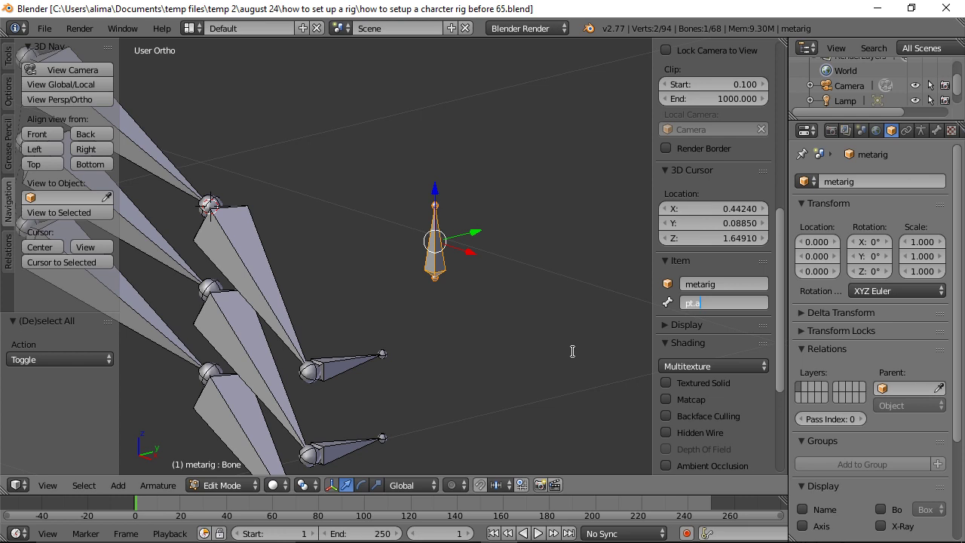
type("l")
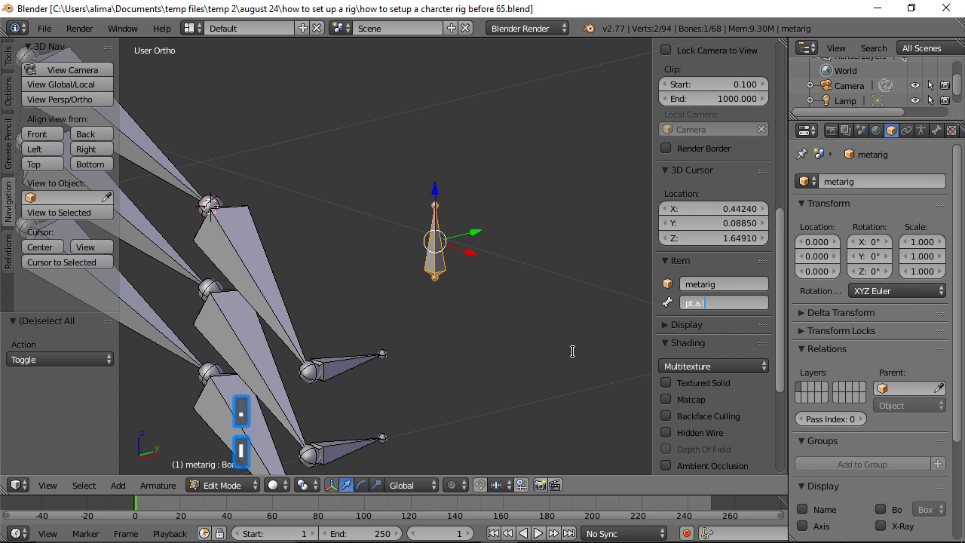
key("Return")
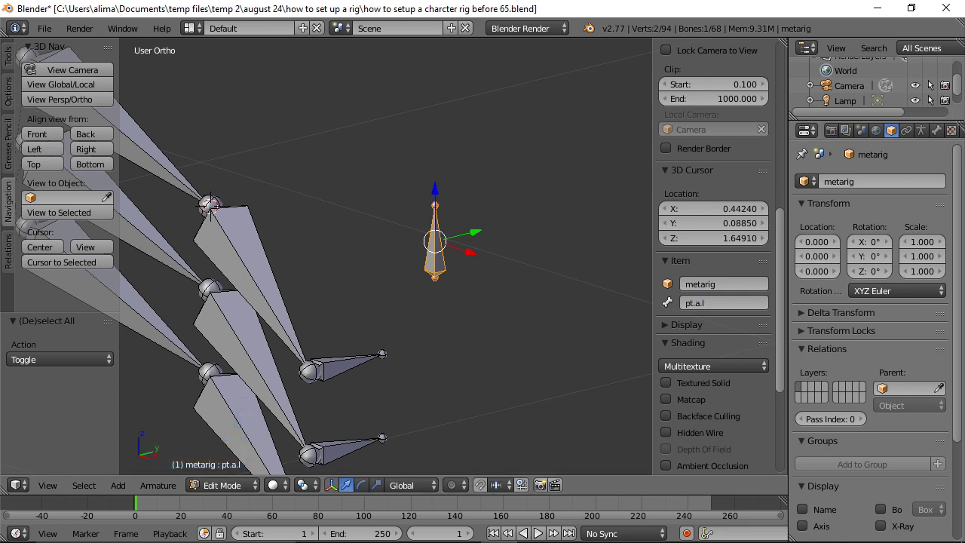
key("ctrl+alt+s")
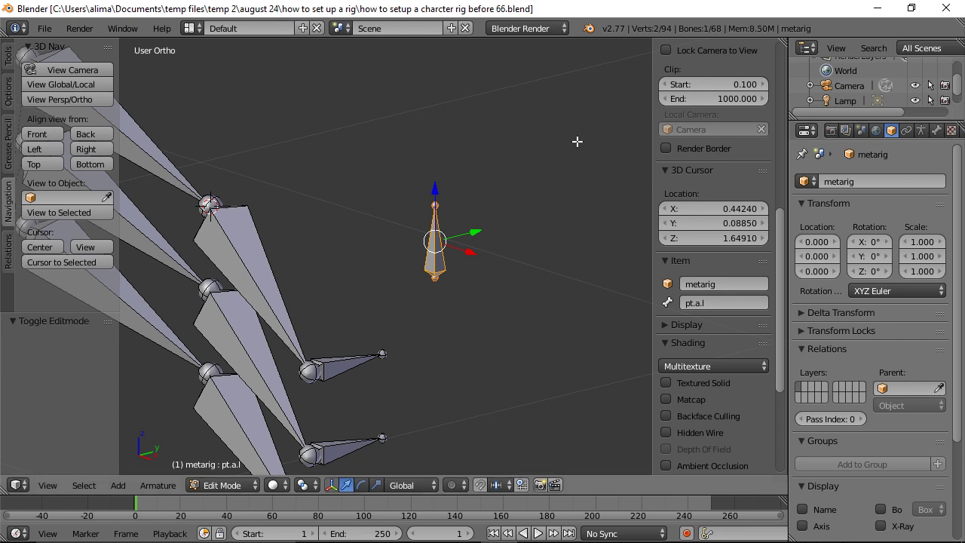
In Pose Mode, set the pole target of forearm.L.004's IK constraint to metarig with the bone pt.a.l.
left_click(256, 486)
left_click(243, 435)
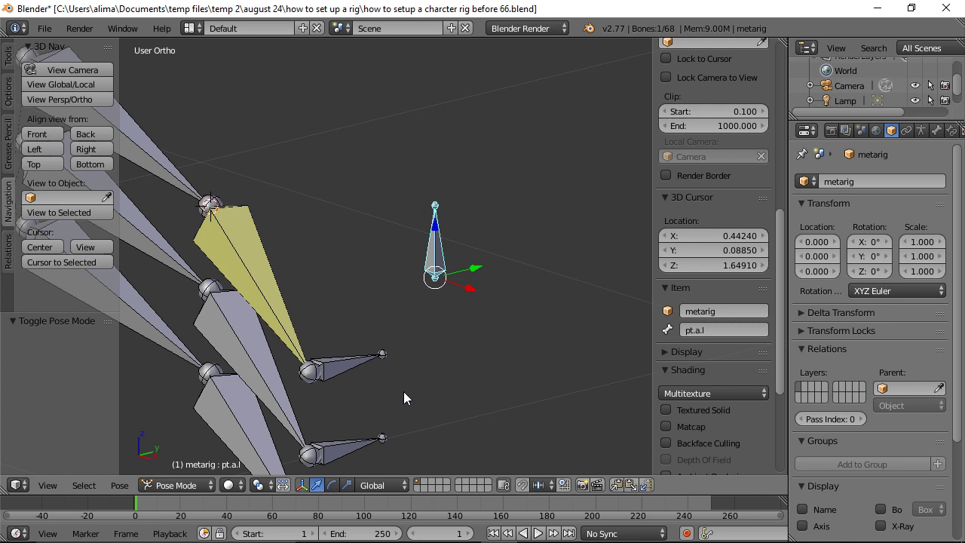
right_click(269, 288)
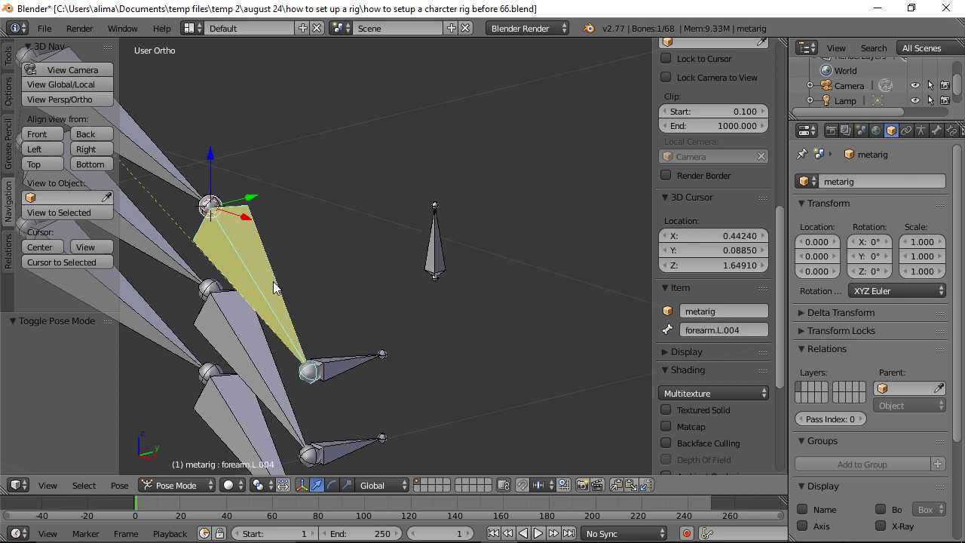
left_click(951, 132)
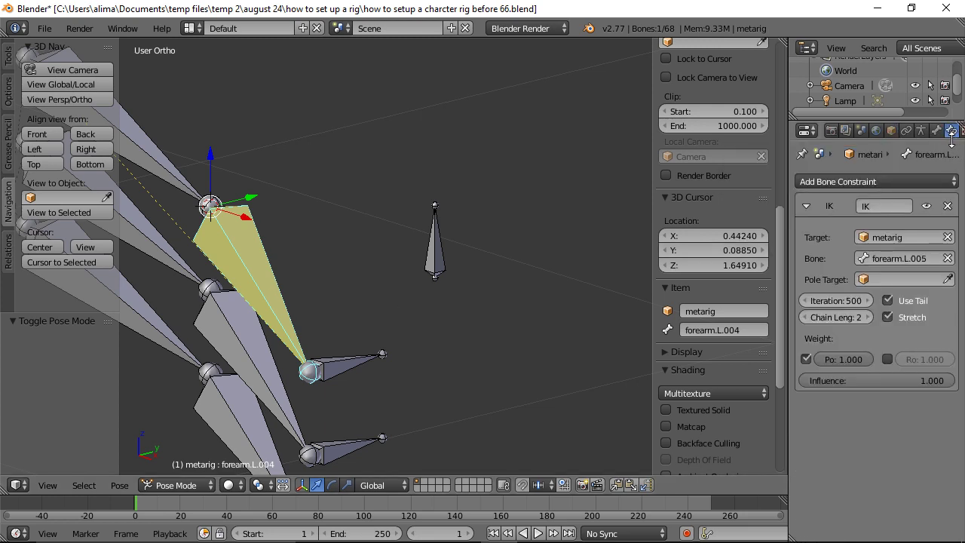
left_click(863, 280)
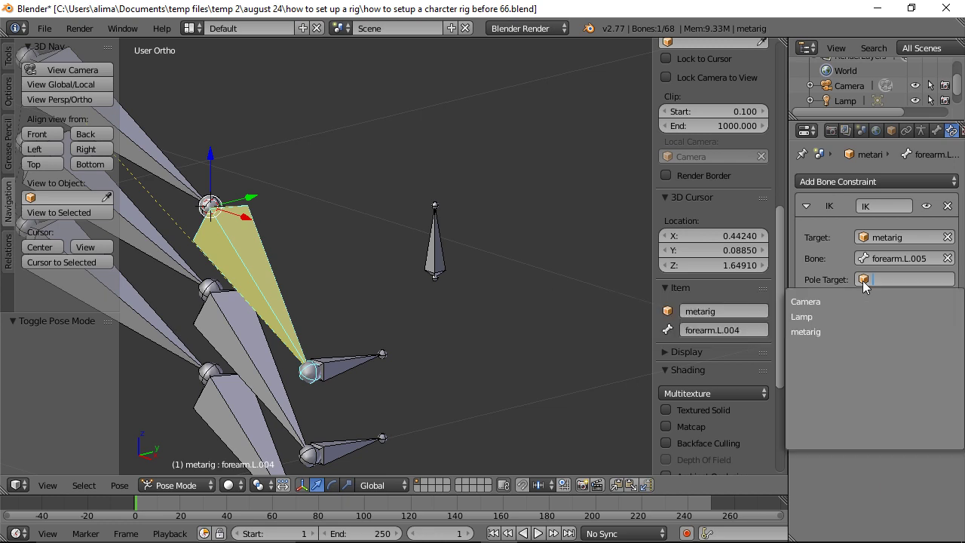
left_click(835, 333)
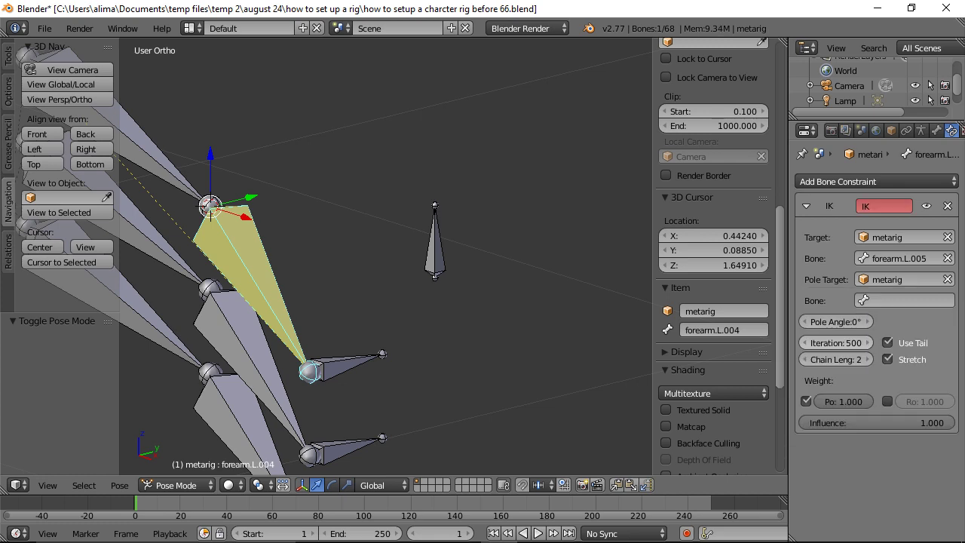
left_click(865, 301)
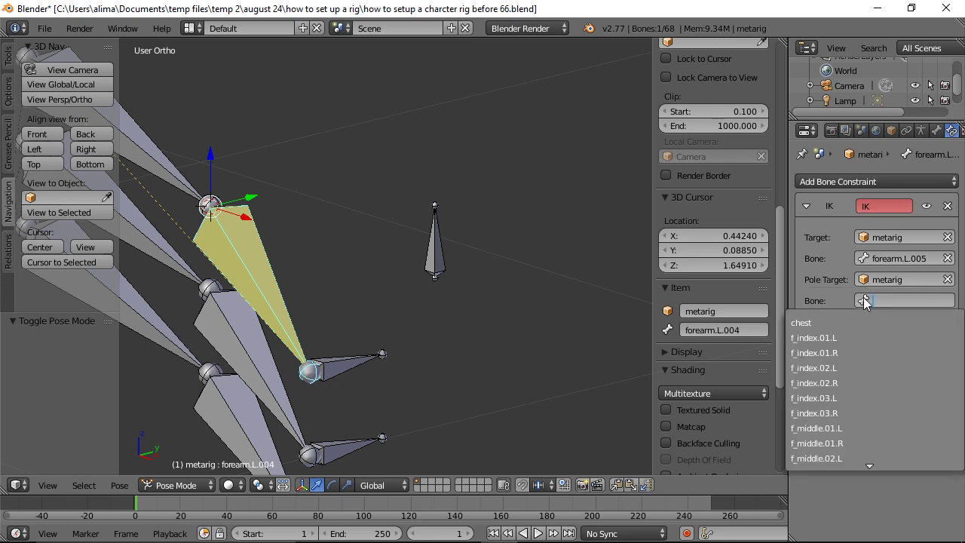
type("pt")
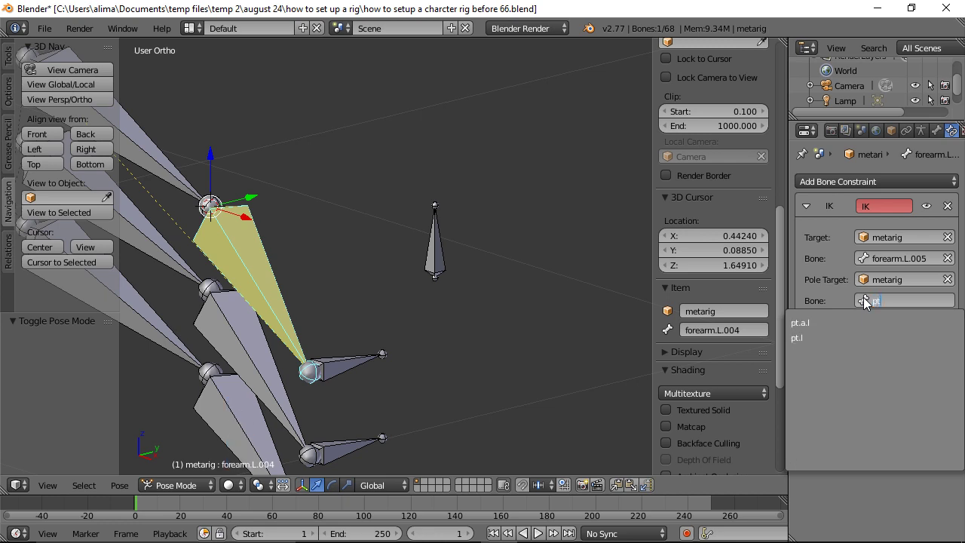
left_click(800, 323)
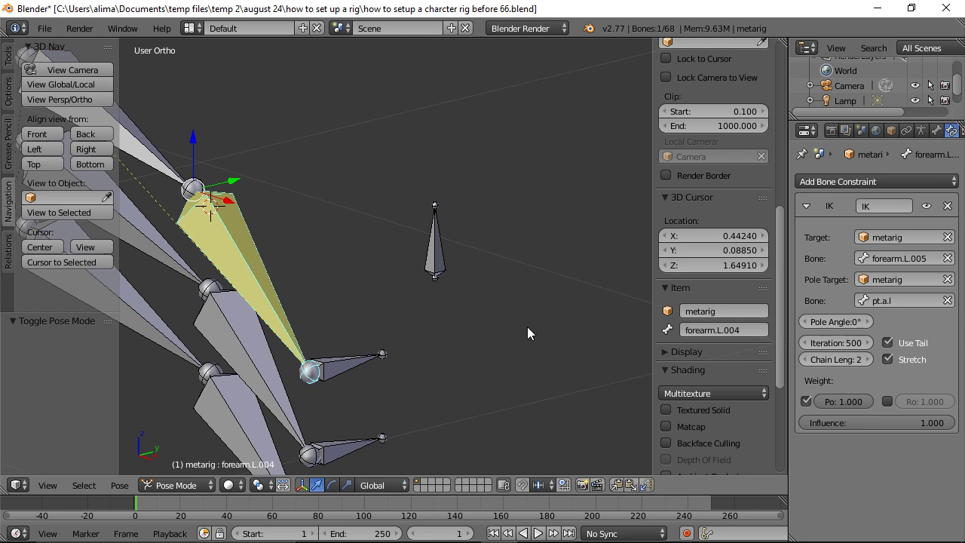
Set the IK constraint's pole angle to -90° and save the file as "how to setup a charcter rig before 67.blend".
left_click(846, 321)
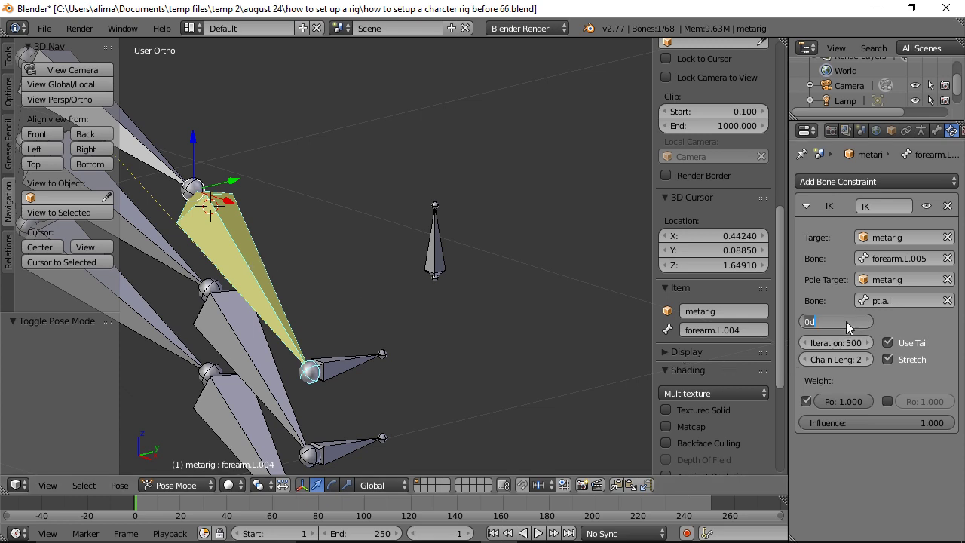
type("-90")
key("Return")
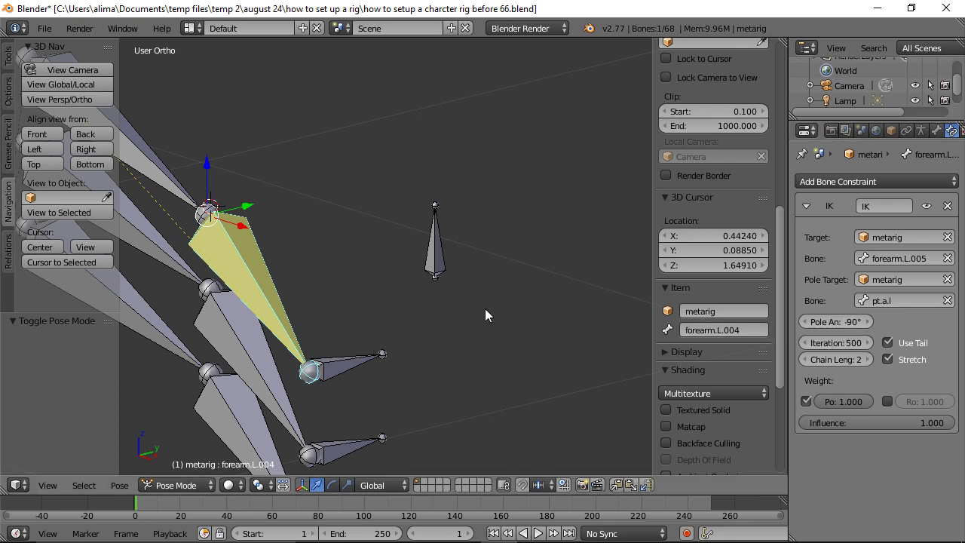
key("ctrl+alt+s")
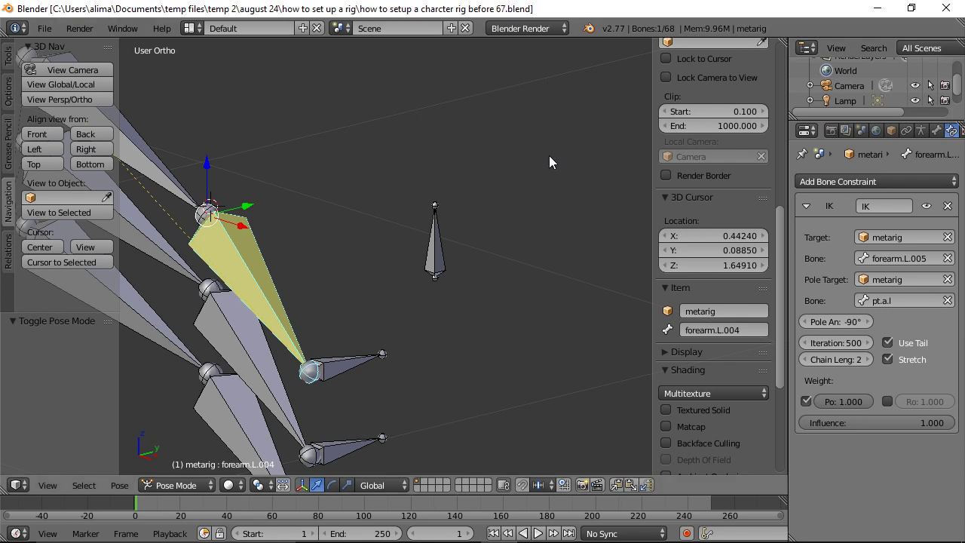
Test the arm's pole target by moving the pt.a.l bone along Z and cancelling the move.
middle_click_drag(539, 159, 552, 276, "ctrl")
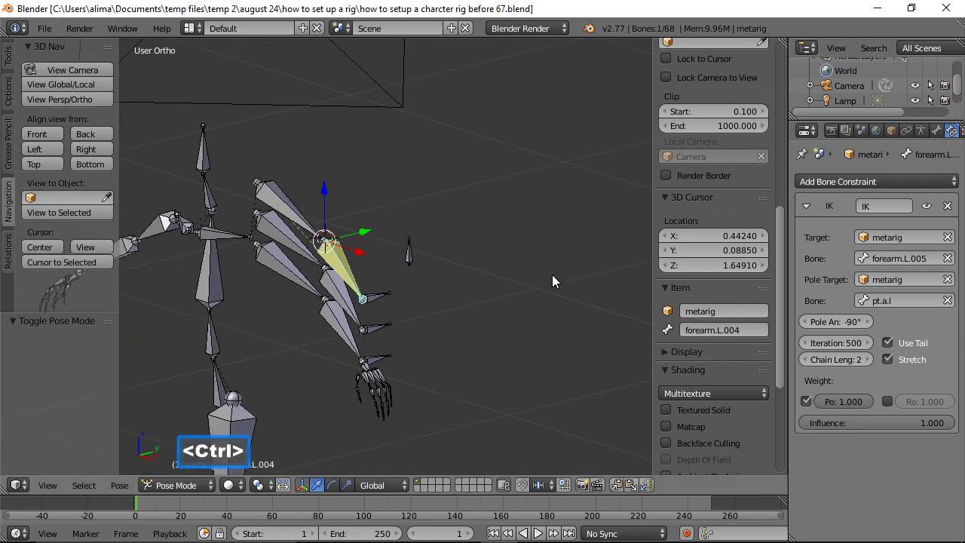
right_click(411, 253)
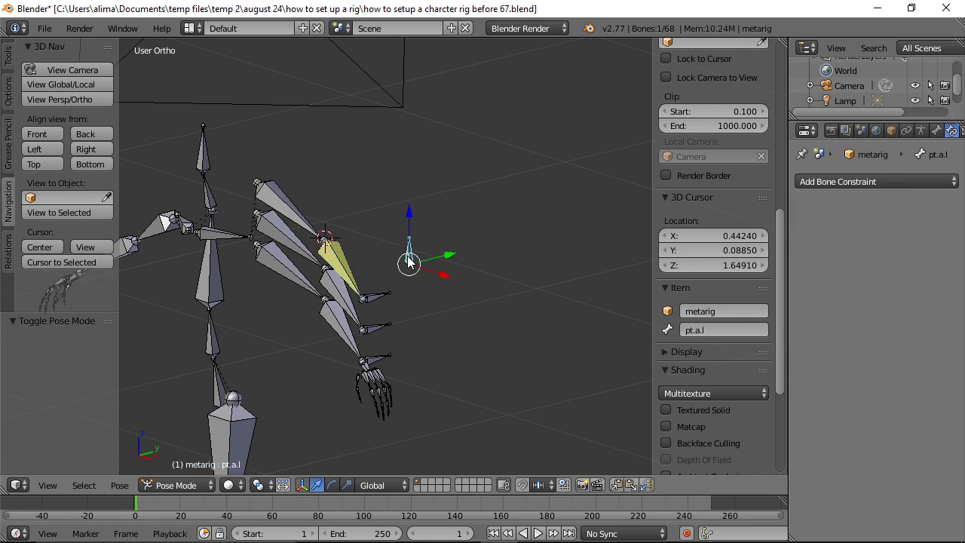
key("g")
key("z")
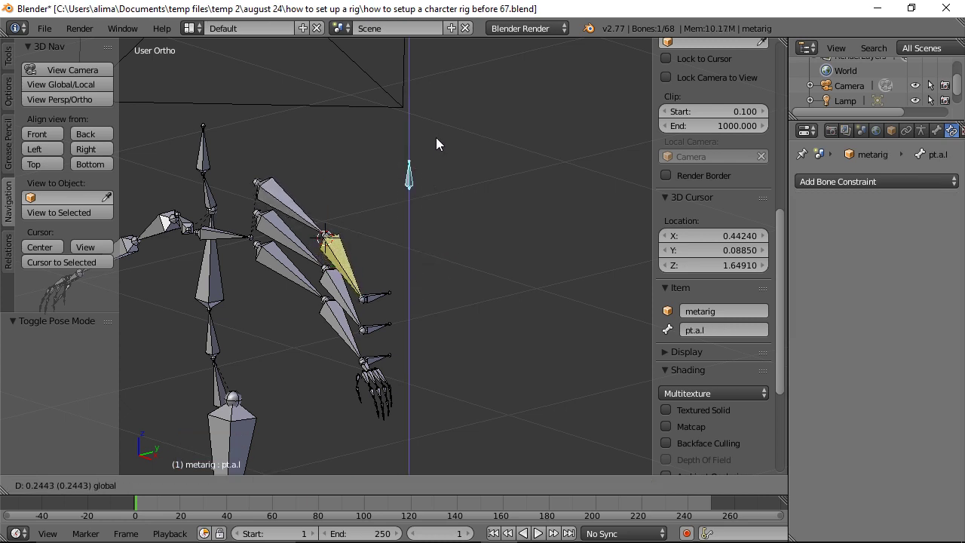
left_click(443, 184)
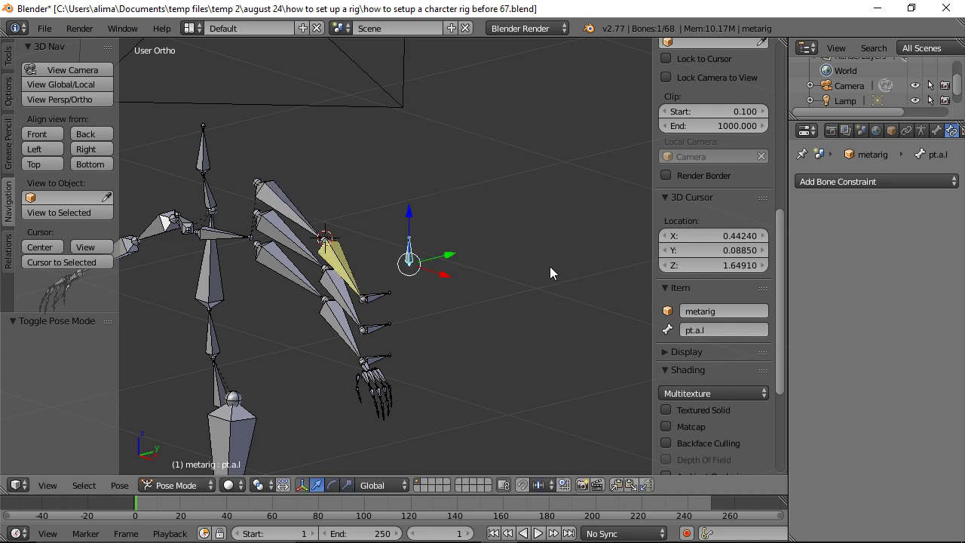
Save the rig with no bones selected as "how to setup a charcter rig before 68.blend" and switch it to Edit Mode.
key("a")
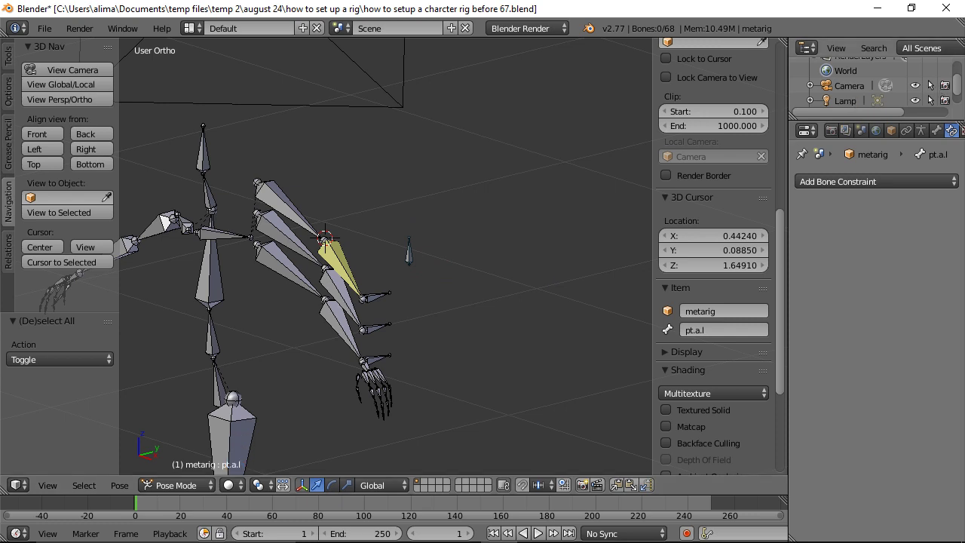
key("ctrl+alt+s")
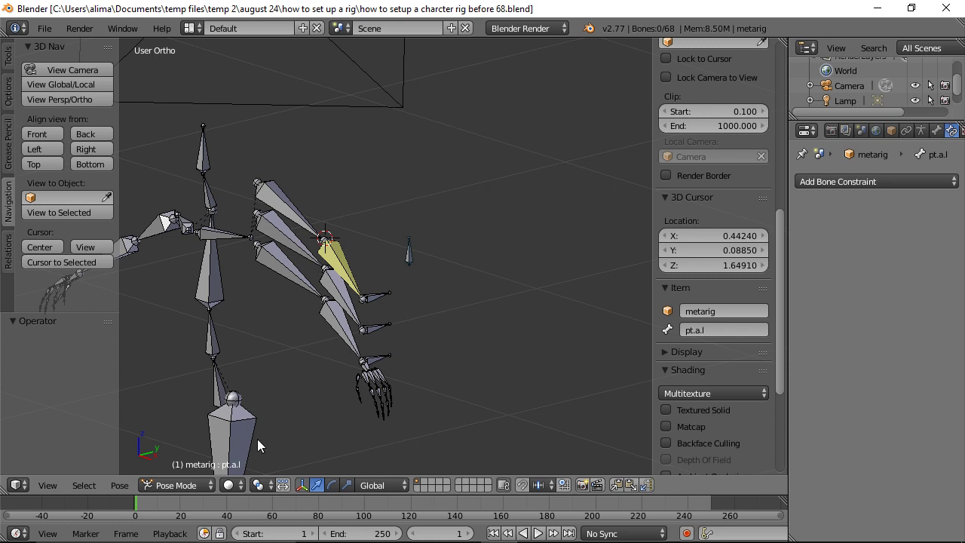
left_click(209, 486)
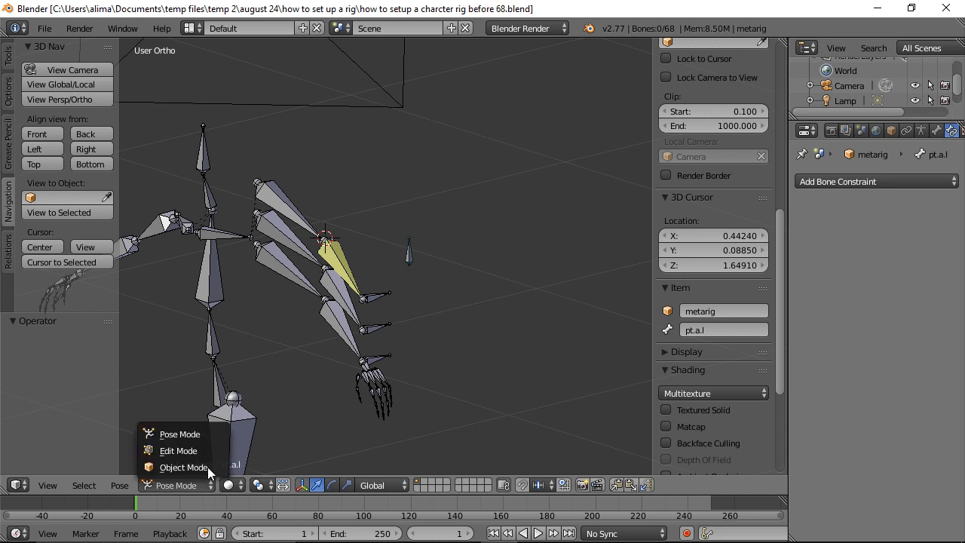
left_click(195, 449)
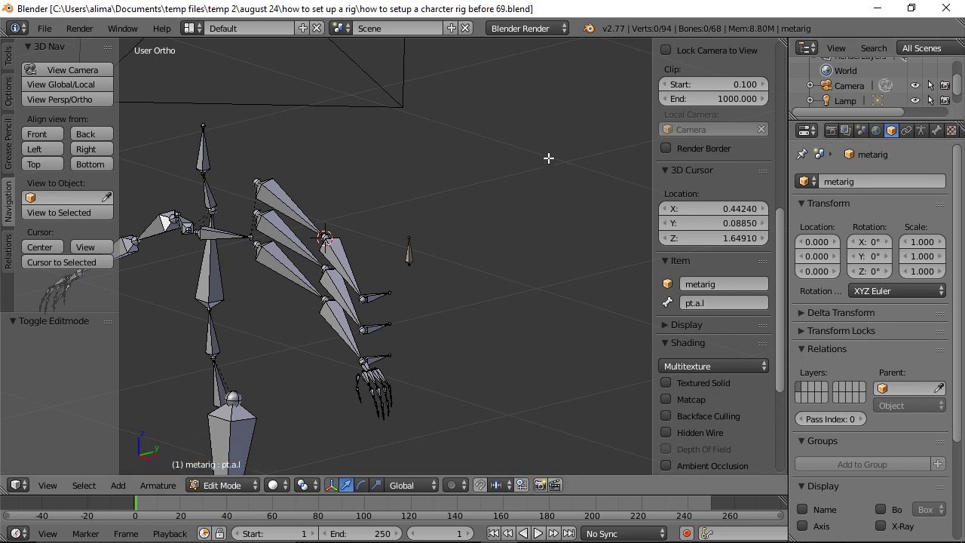
Parent the pt.a.l bone to forearm.L.005 with Keep Offset and save the file as "how to setup a charcter rig before 70.blend".
left_click(409, 252)
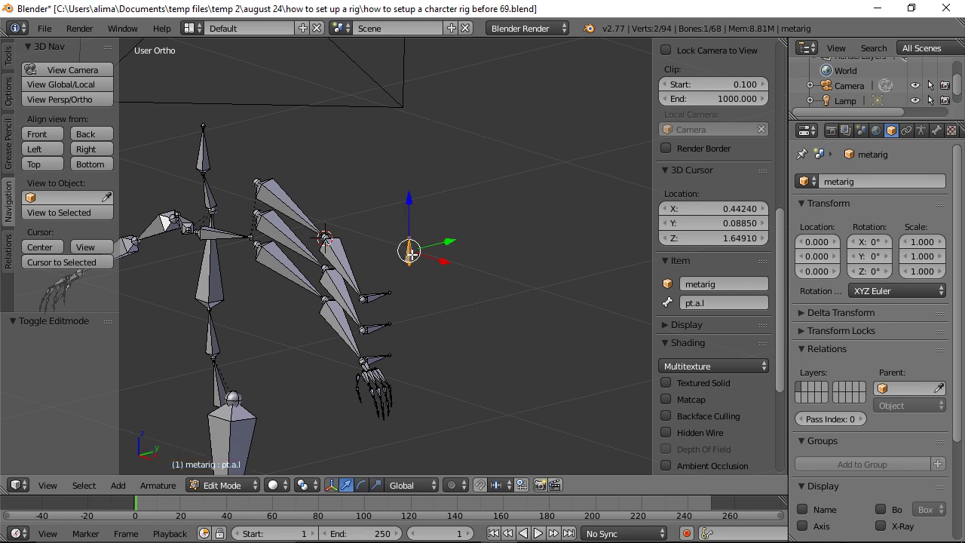
left_click(378, 297, "shift")
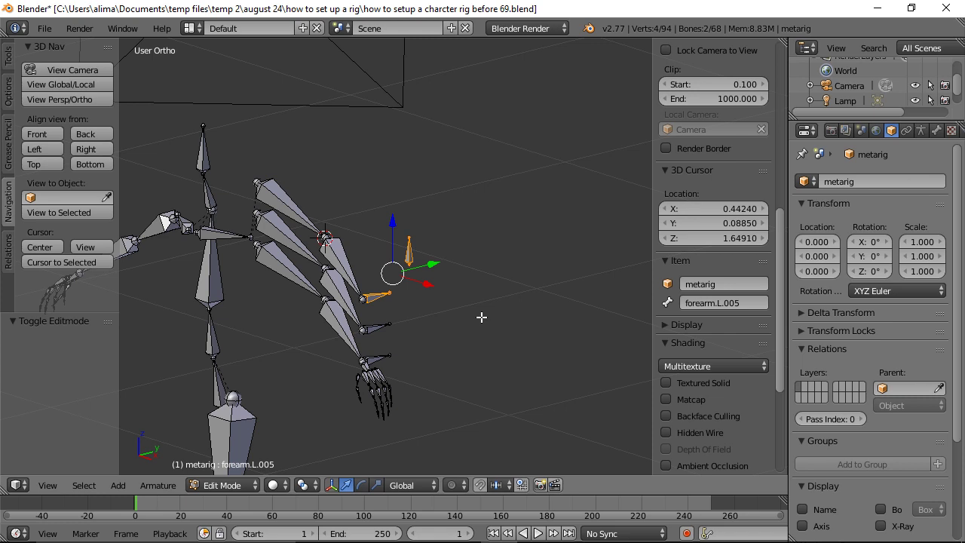
key("ctrl")
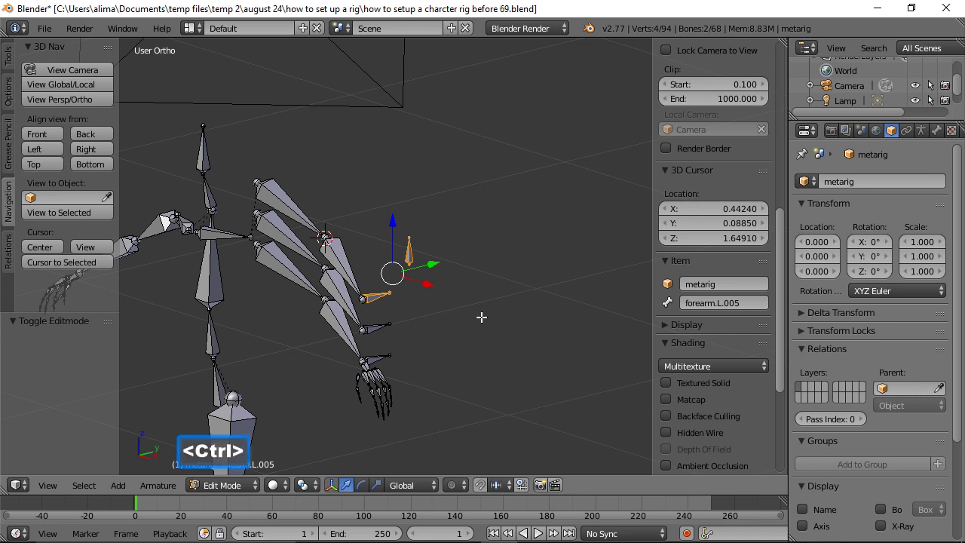
key("ctrl+p")
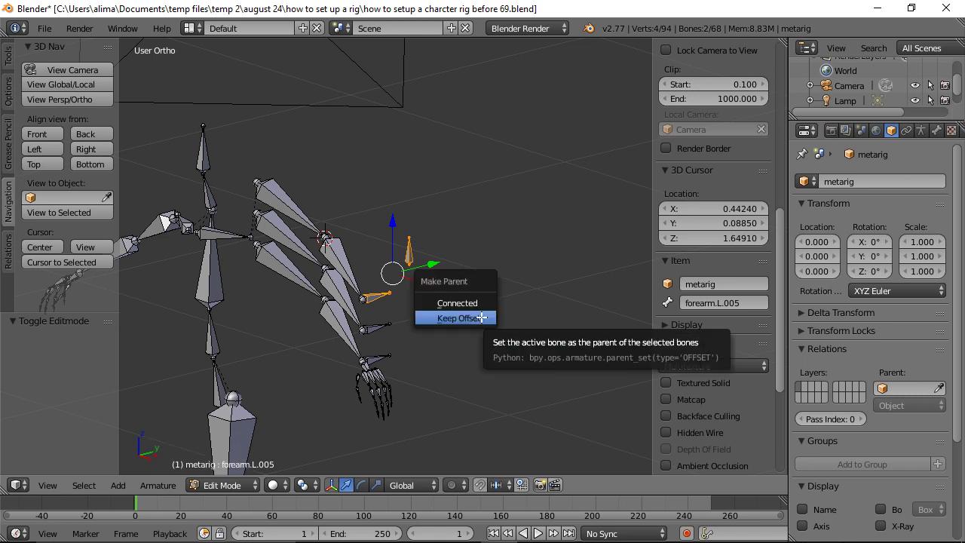
left_click(481, 317)
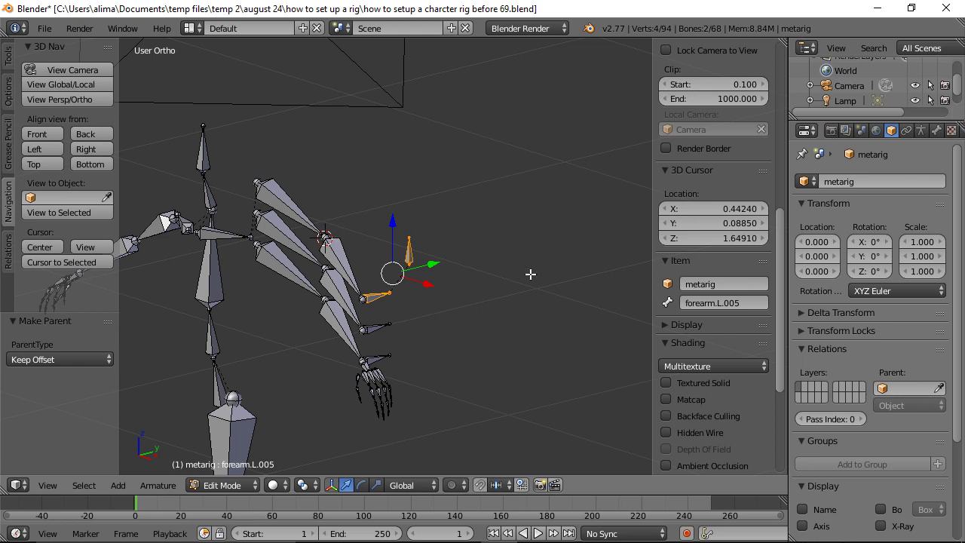
key("a")
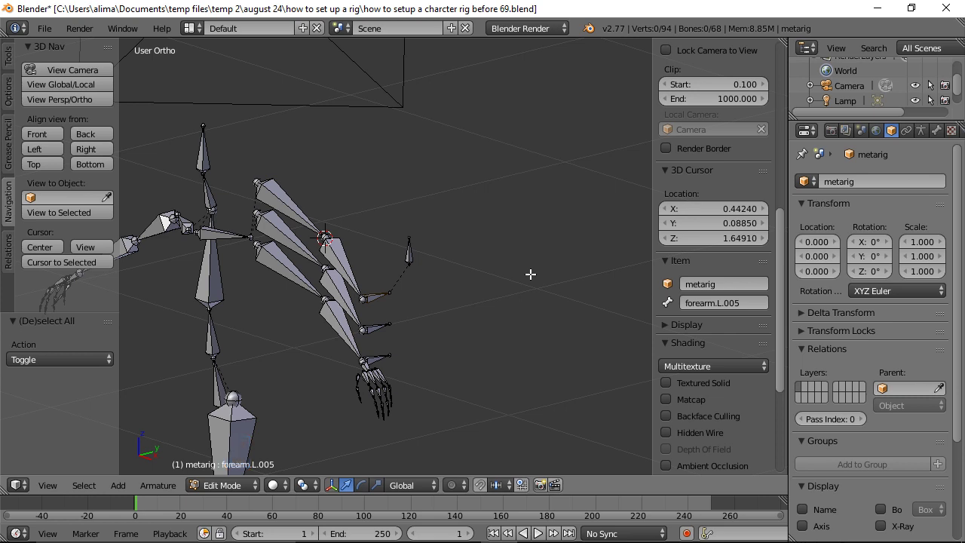
left_click(527, 176)
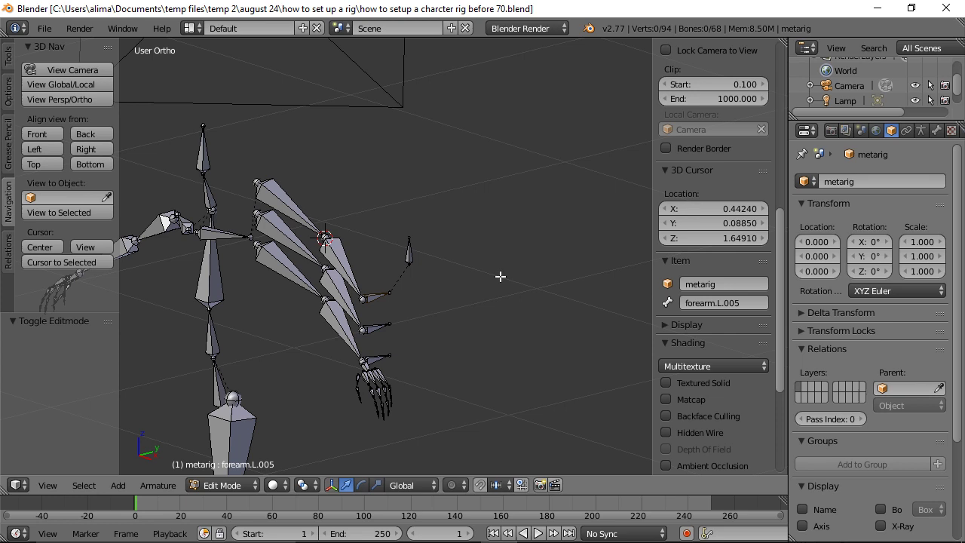
In Pose Mode, test whether the left hand follows forearm.L.001 by rotating that bone, cancel the rotation and deselect it.
key("shift+b")
left_click_drag(308, 319, 471, 427)
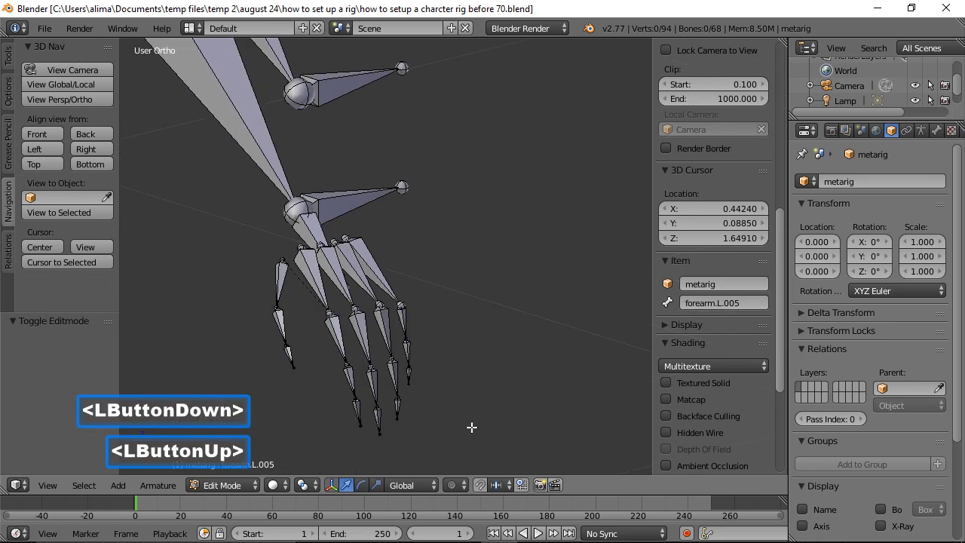
left_click(256, 484)
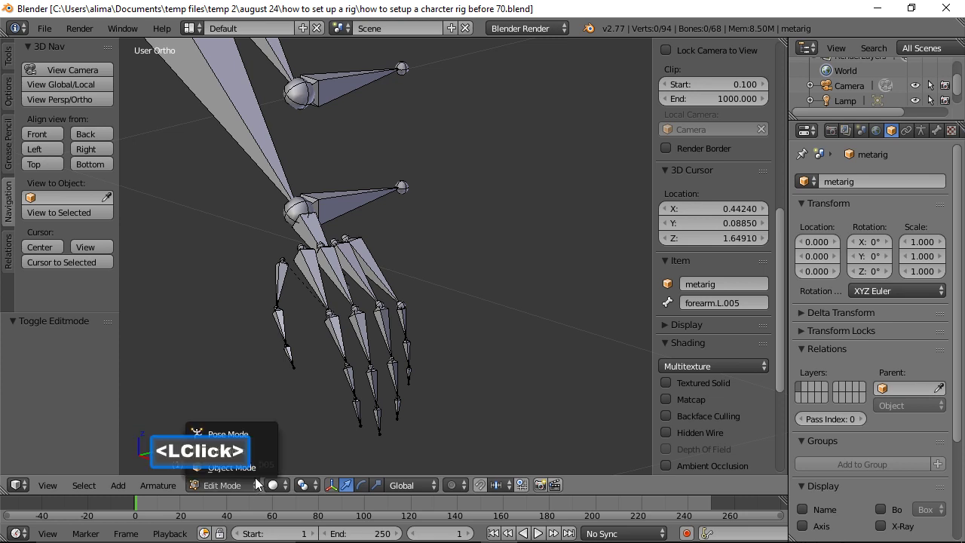
left_click(257, 434)
left_click(346, 198)
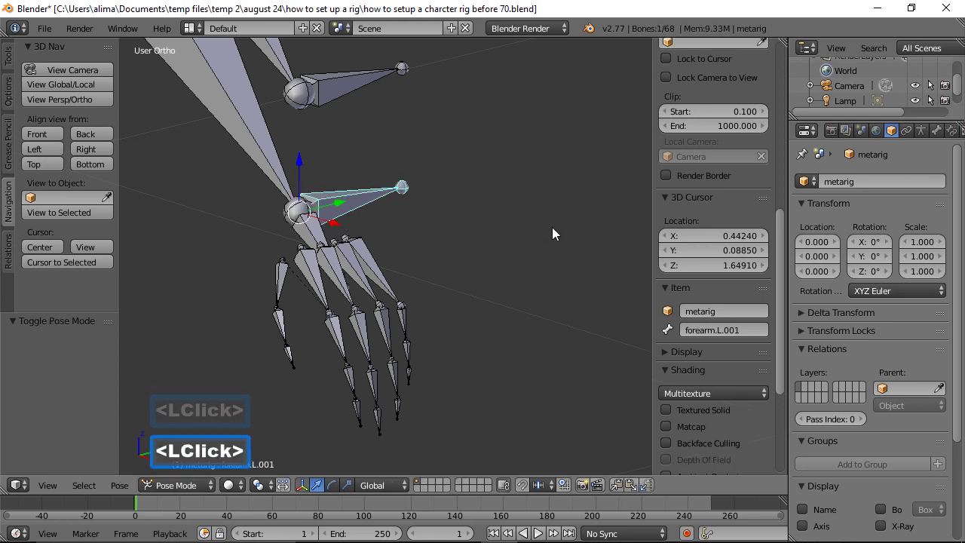
key("r")
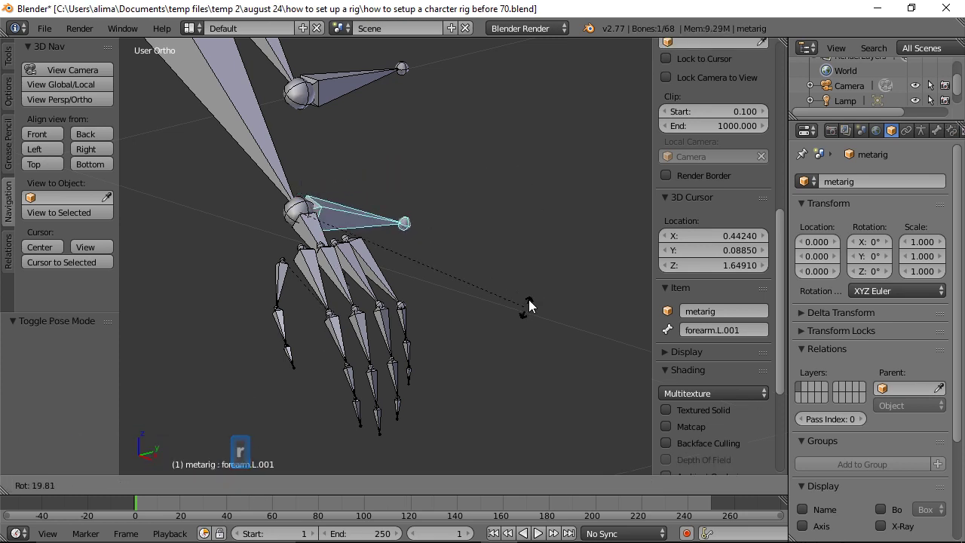
right_click(504, 262)
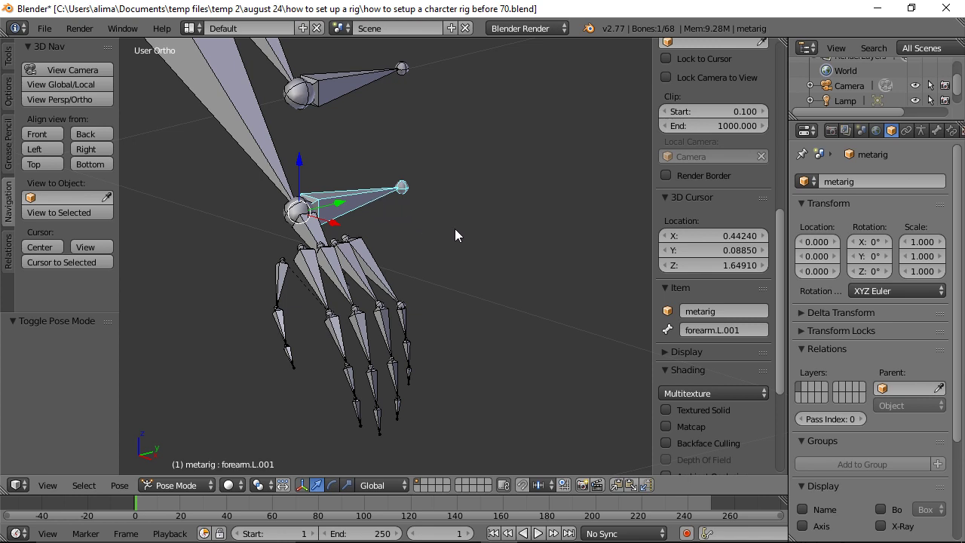
key("a")
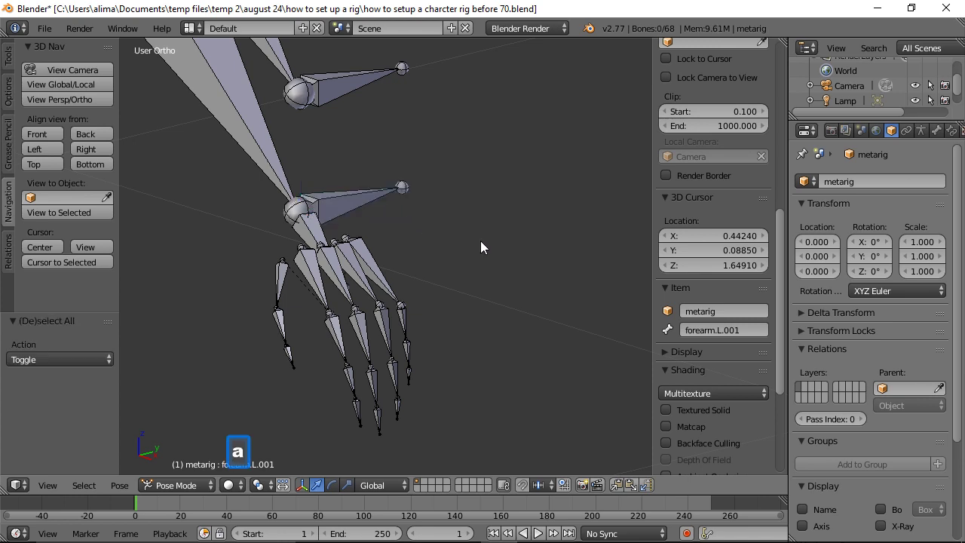
In Edit Mode, parent hand.L to forearm.L.001 with Keep Offset and save as "how to setup a charcter rig before 71.blend".
left_click(210, 488)
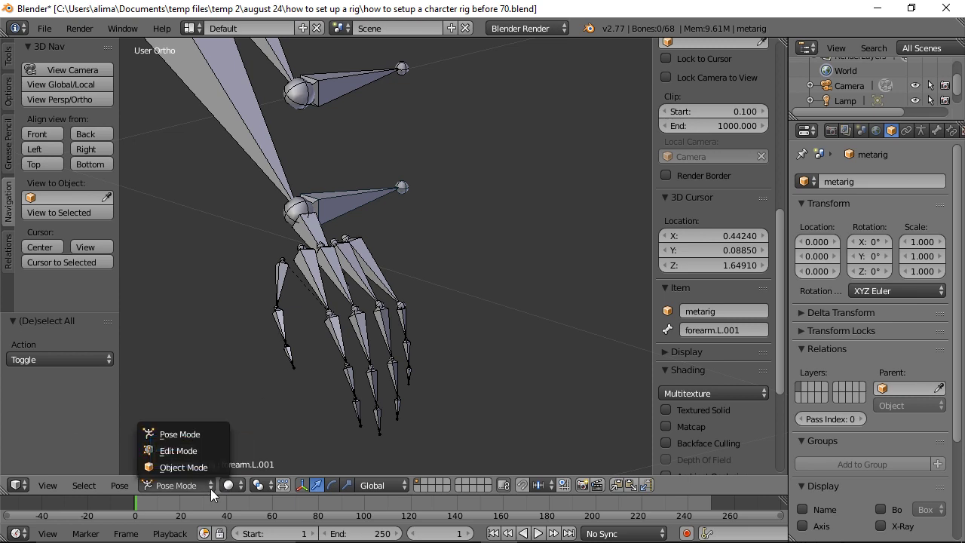
left_click(209, 451)
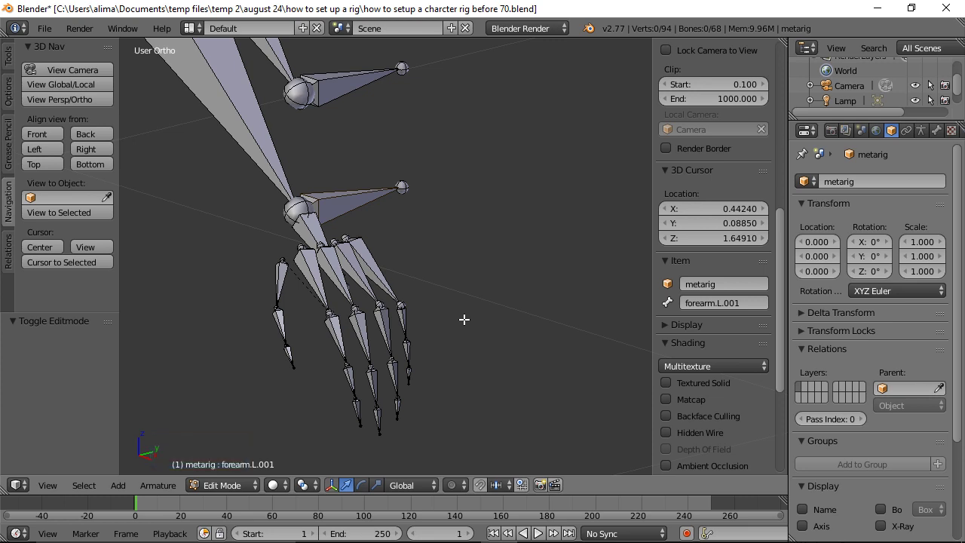
left_click(309, 233)
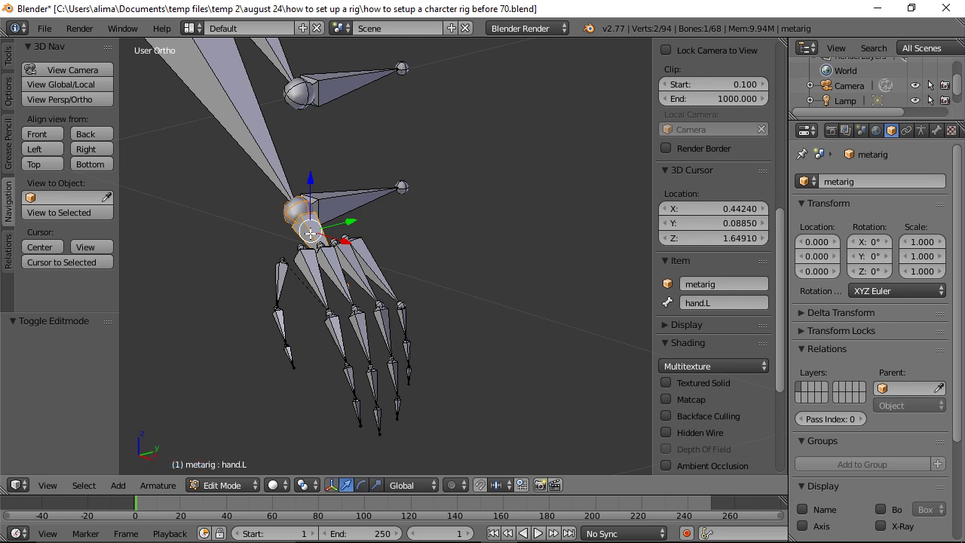
left_click(348, 198, "shift")
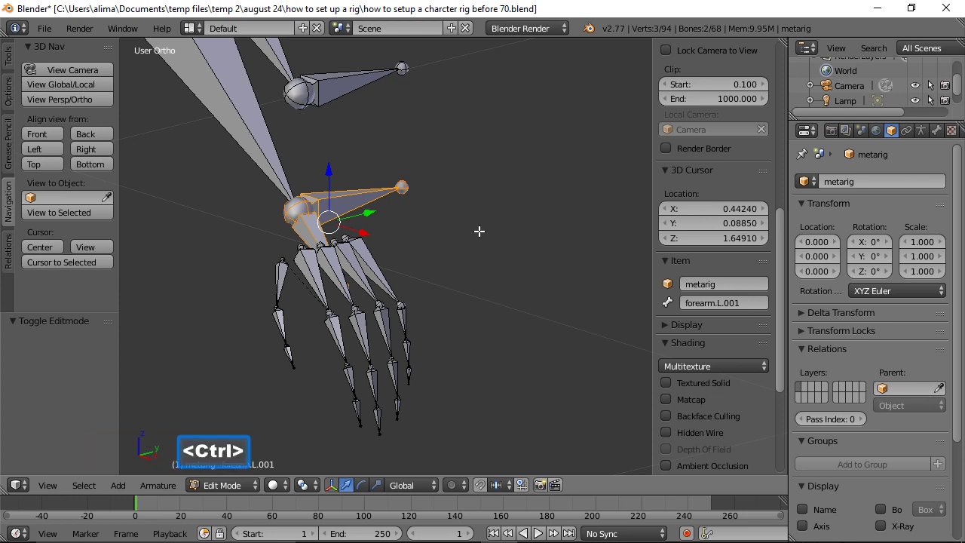
key("ctrl+p")
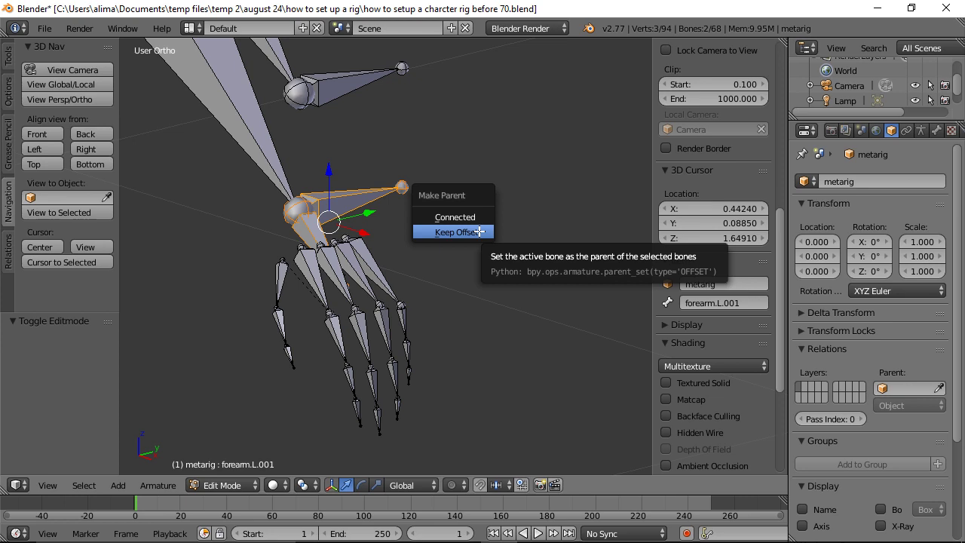
left_click(480, 231)
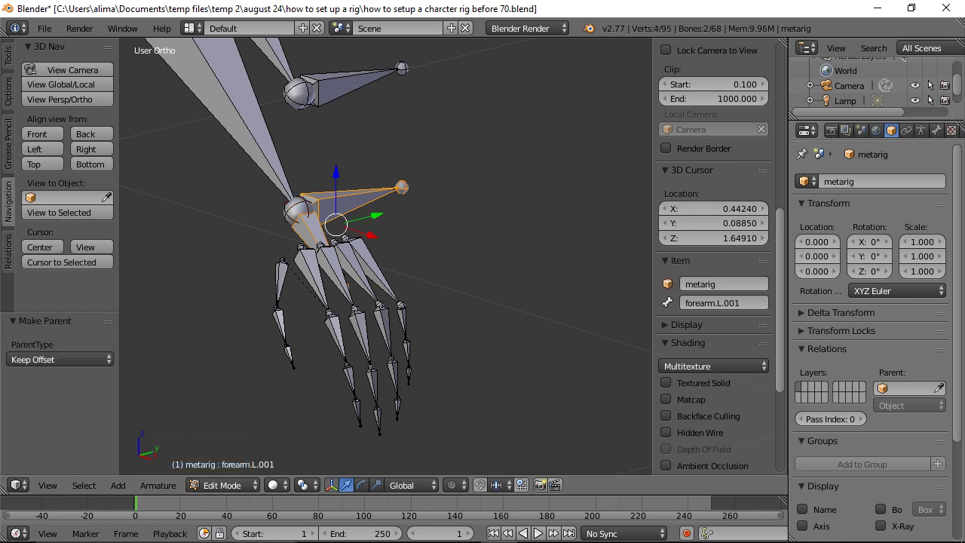
left_click(543, 161)
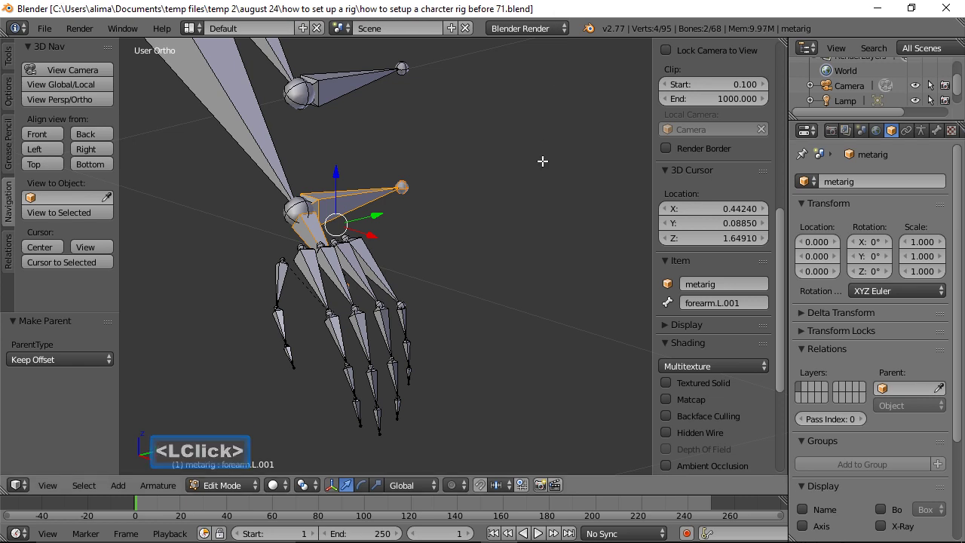
In Pose Mode, test-rotate forearm.L.001, cancel the rotation, and save with nothing selected as "how to setup a charcter rig before 72.blend".
key("a")
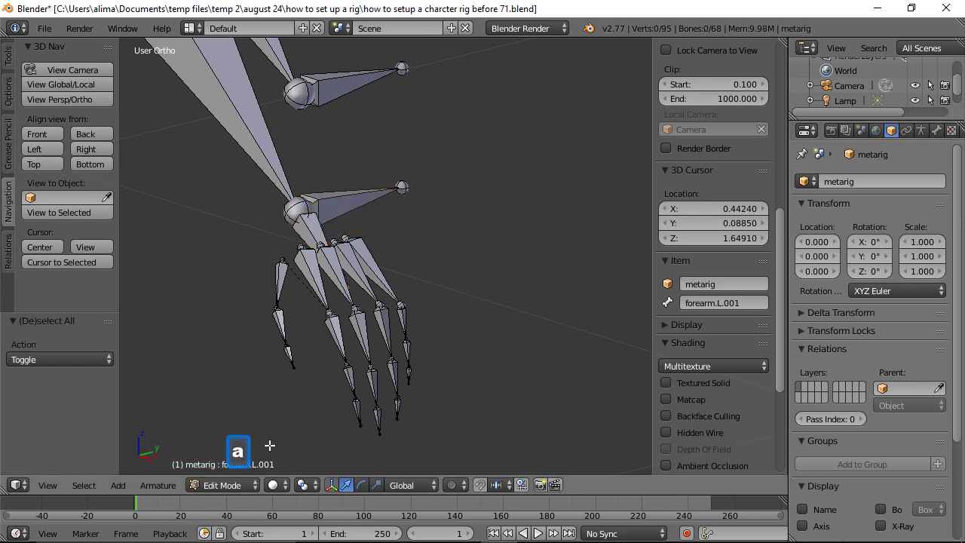
left_click(255, 486)
left_click(249, 435)
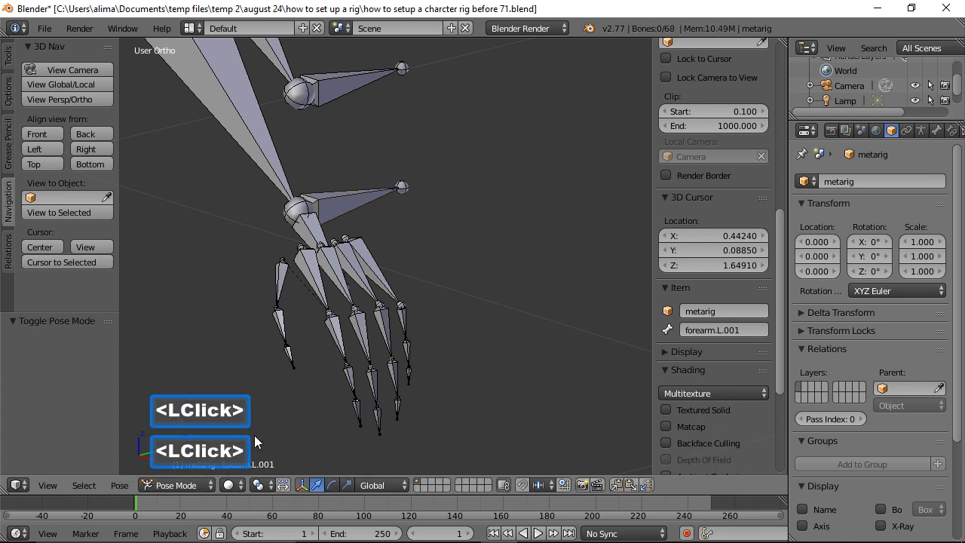
left_click(350, 205)
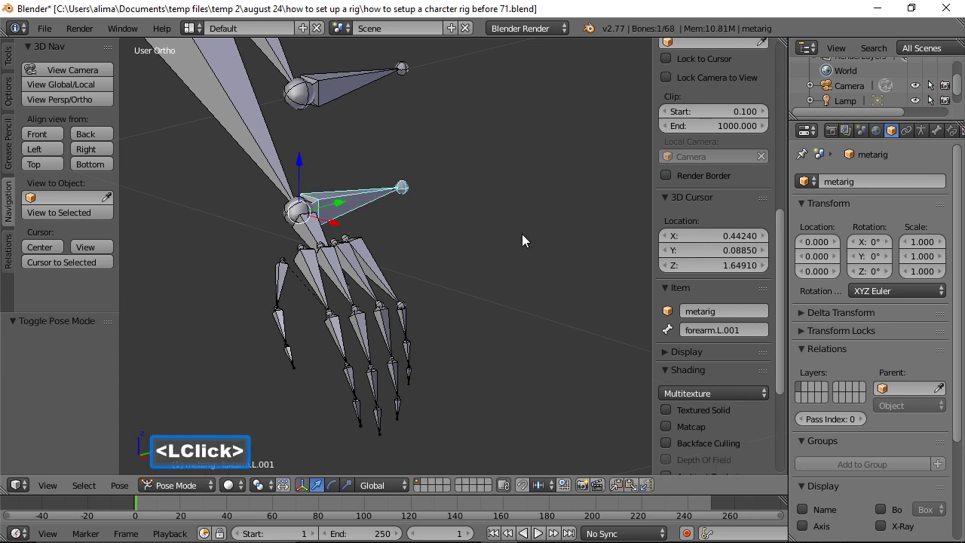
key("r")
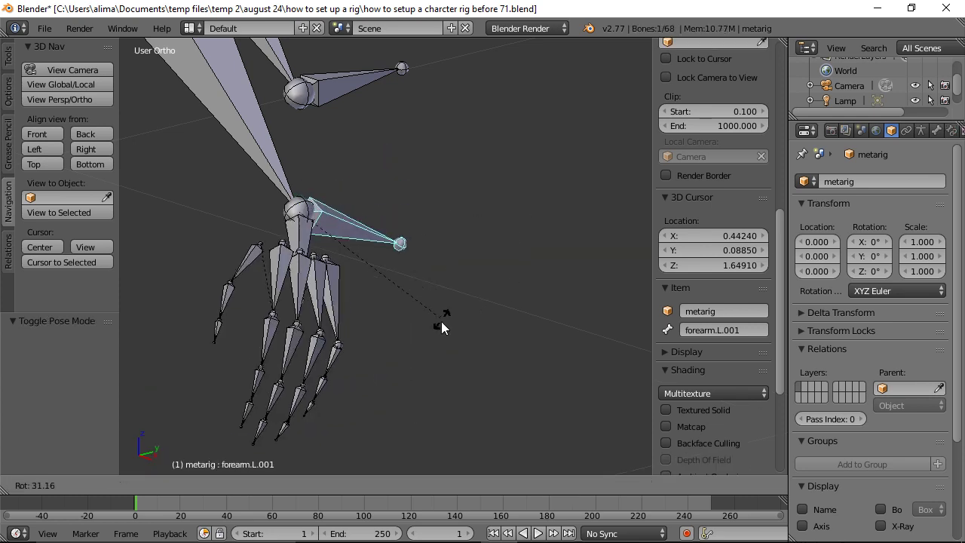
right_click(511, 238)
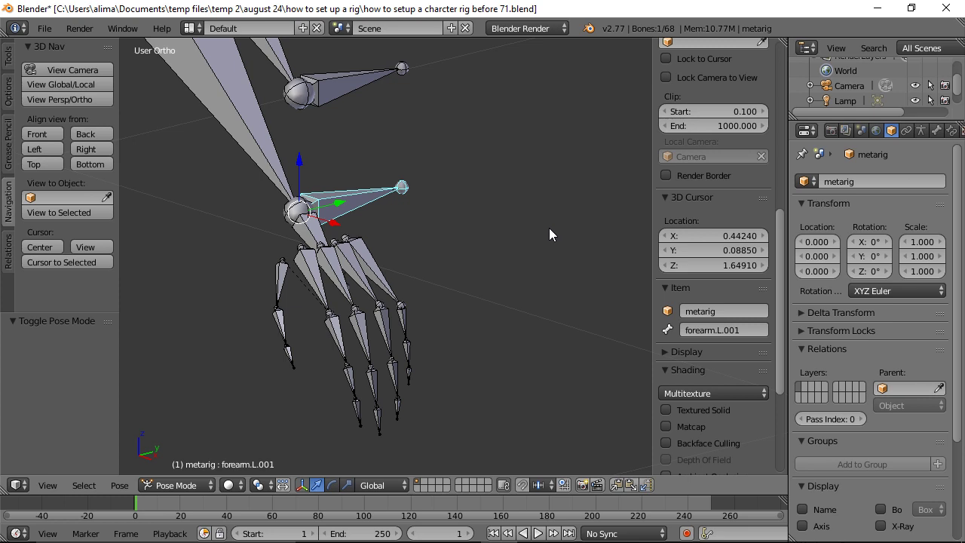
key("a")
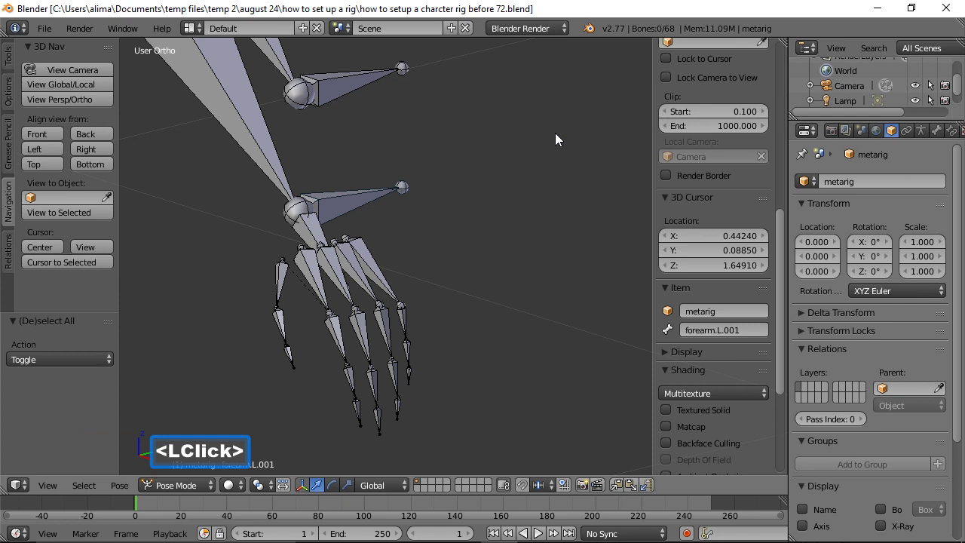
Bring the whole left arm back into view and save the rig as "how to setup a charcter rig before 73.blend".
key("ctrl")
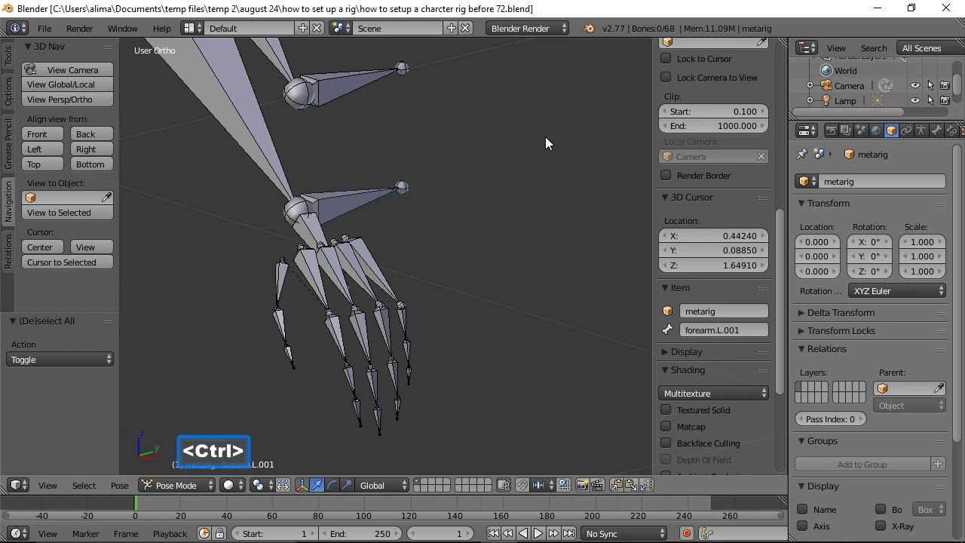
middle_click_drag(544, 138, 554, 292, "ctrl")
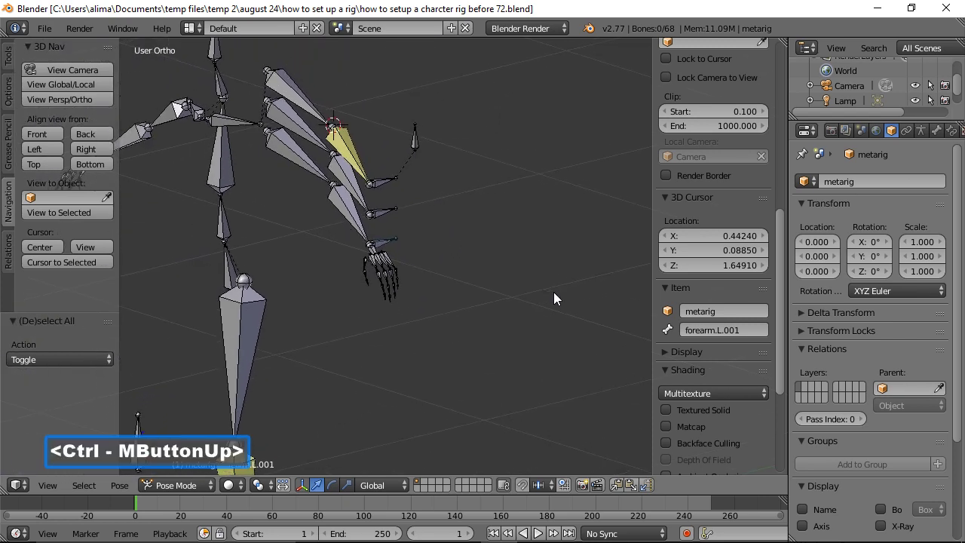
middle_click_drag(478, 236, 530, 217)
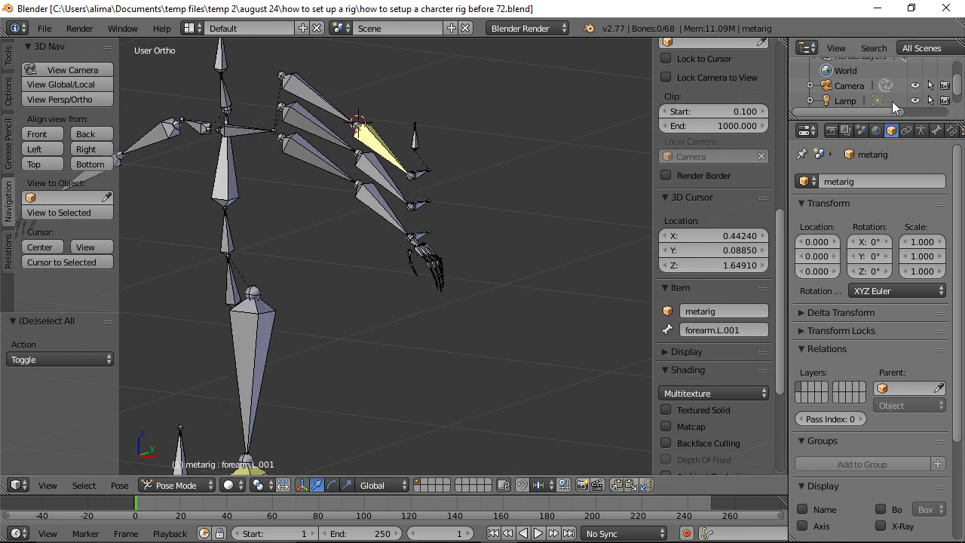
left_click(571, 190)
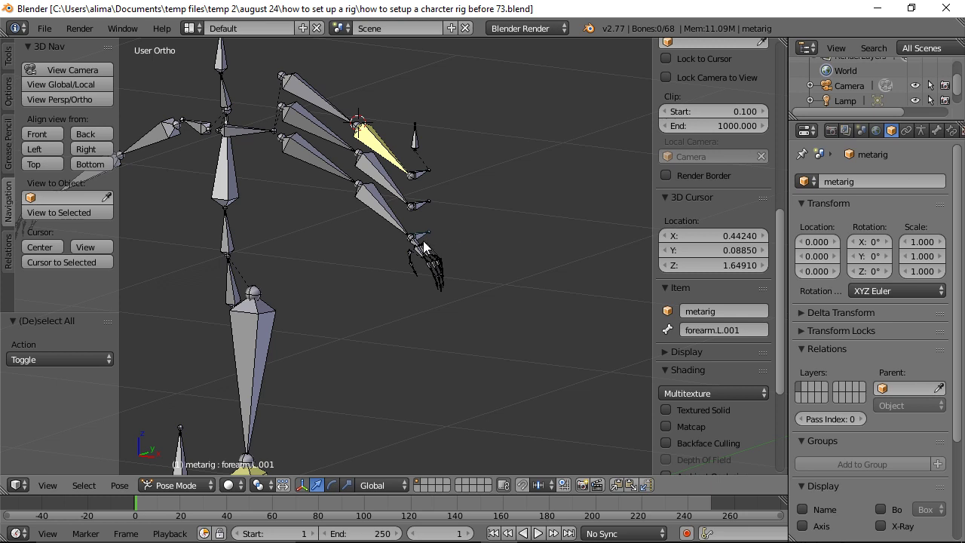
Add a Copy Rotation constraint to forearm.L.001 with forearm.L.003 as its target bone.
left_click(421, 203)
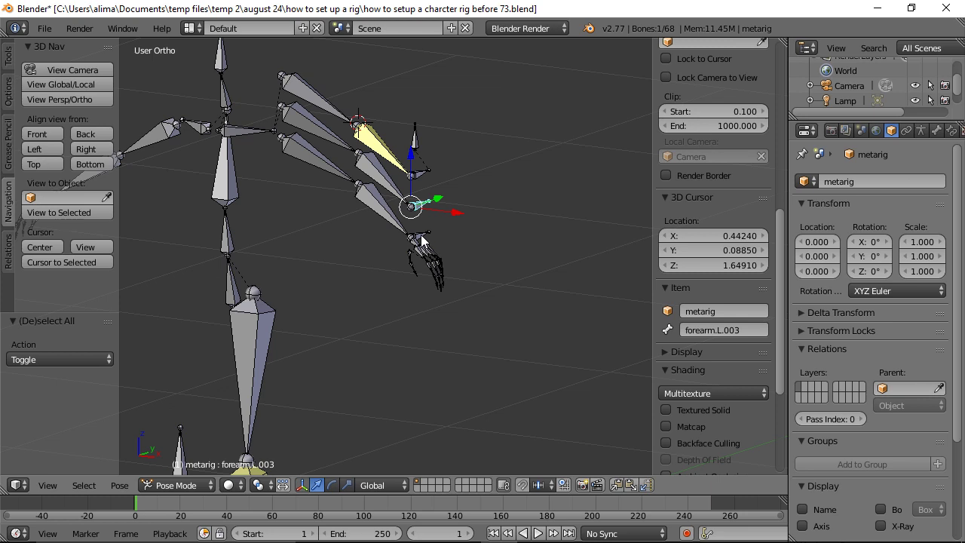
left_click(423, 240, "shift")
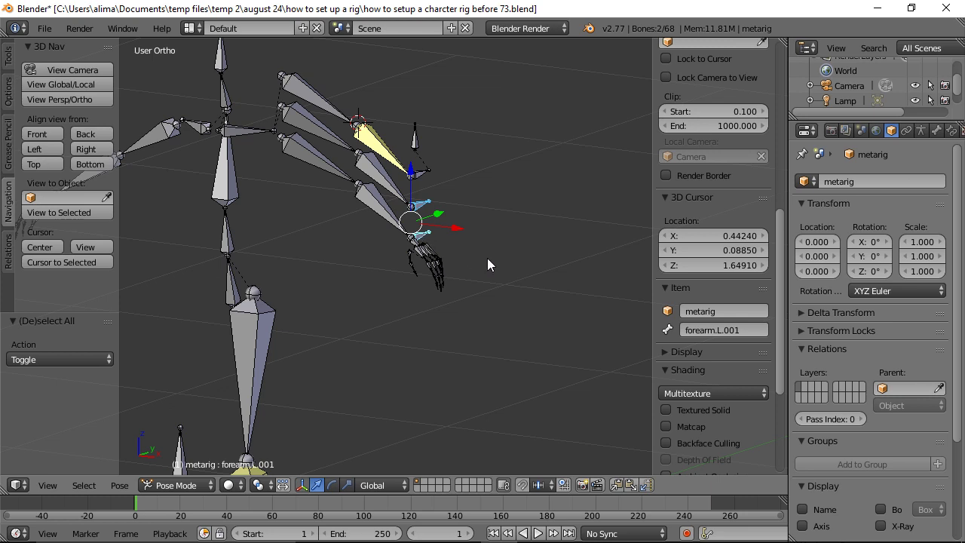
key("ctrl")
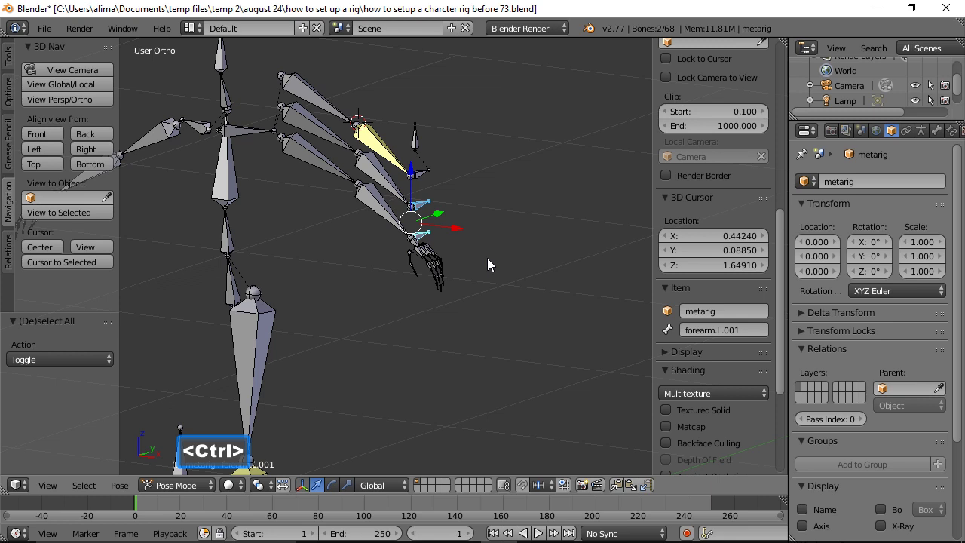
key("ctrl+shift+c")
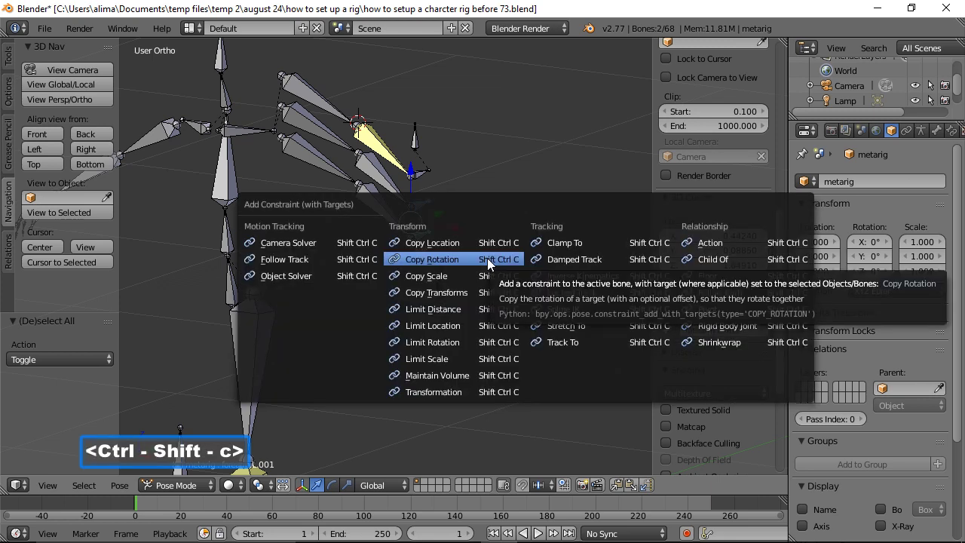
left_click(431, 258)
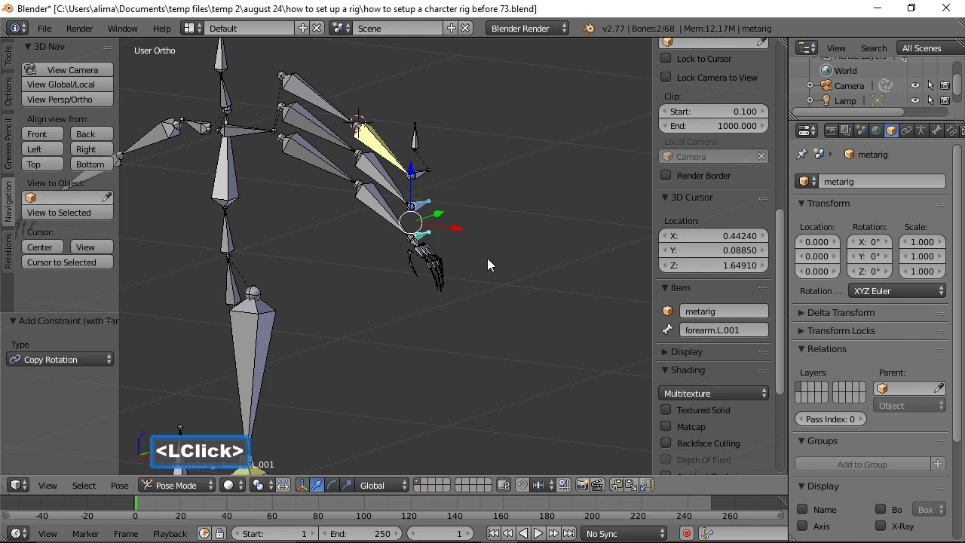
Save the rig as "how to setup a charcter rig before 74.blend", then test-rotate forearm.L.003 and cancel the rotation.
left_click(543, 15)
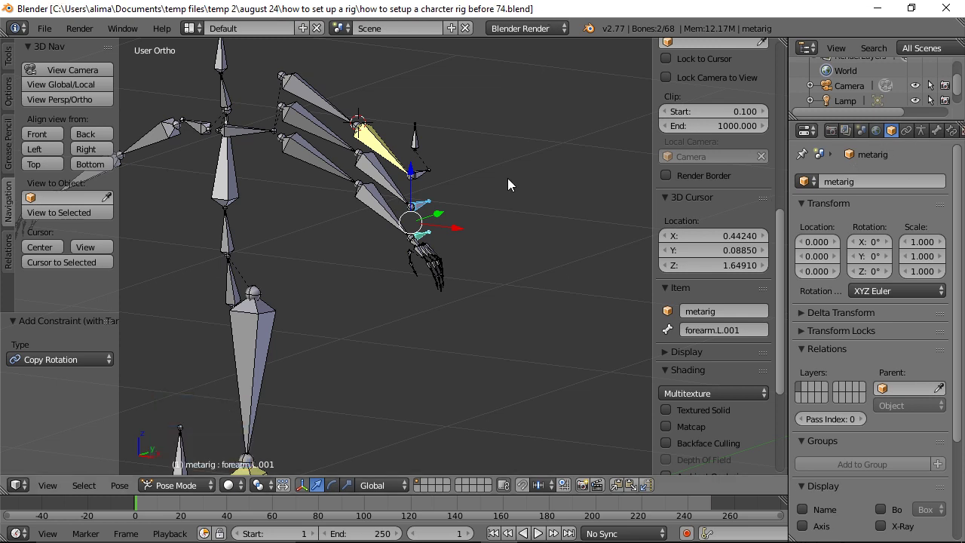
key("shift+b")
left_click_drag(291, 104, 482, 306)
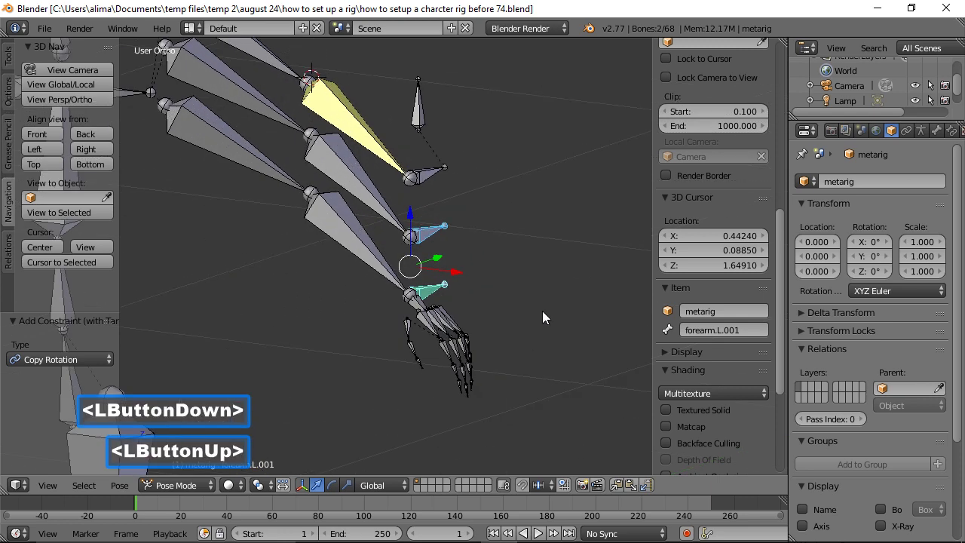
left_click(435, 234)
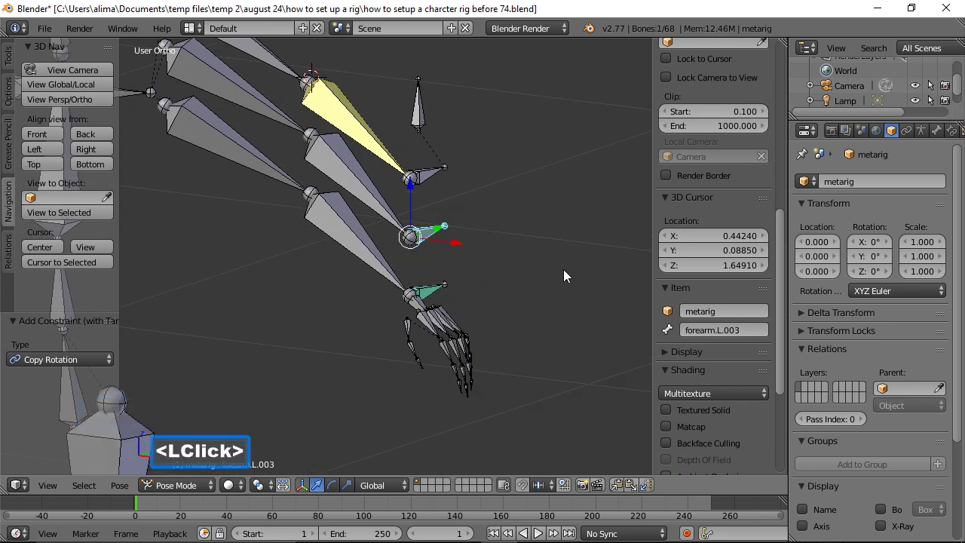
key("r")
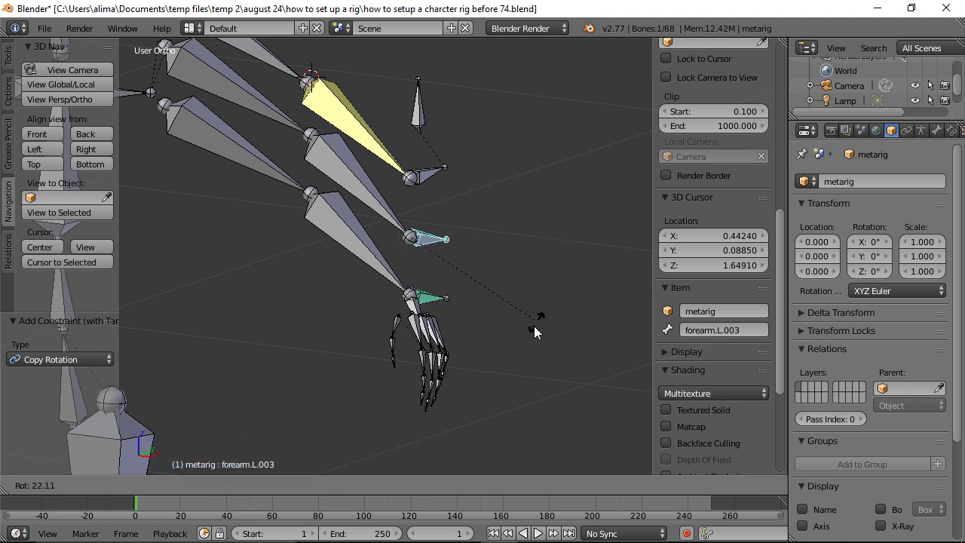
right_click(569, 272)
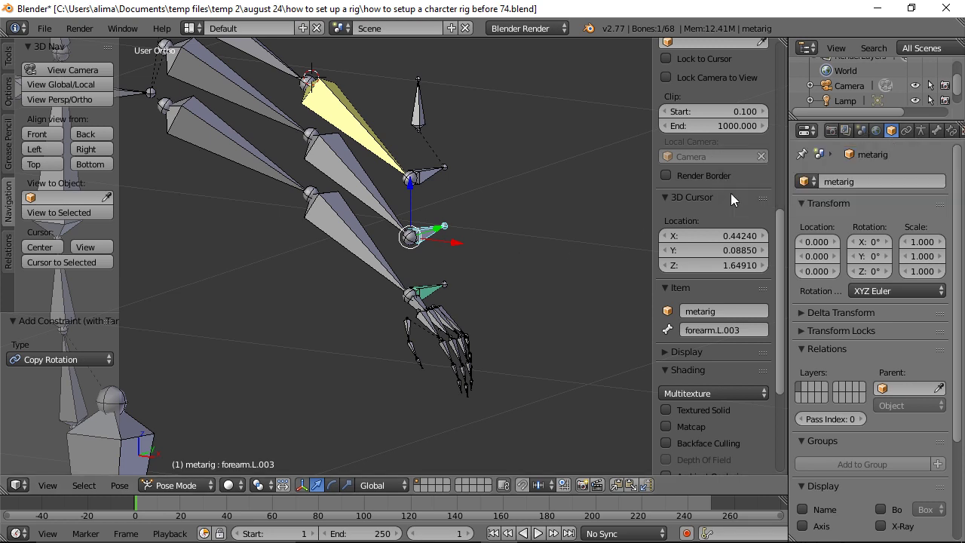
Show the bone constraints of forearm.L.001, then add a Copy Rotation constraint to forearm.L with forearm.L.002 as its target bone.
left_click(424, 296)
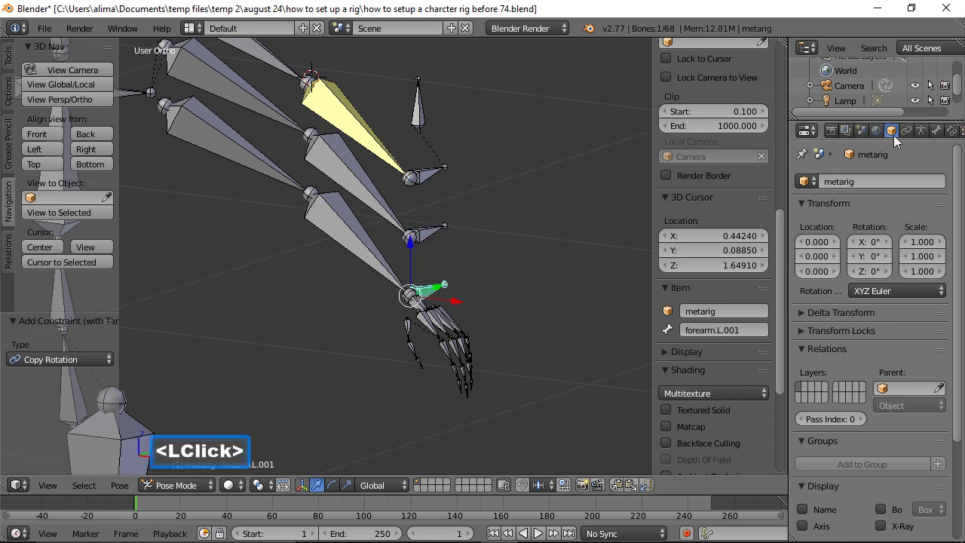
left_click(952, 130)
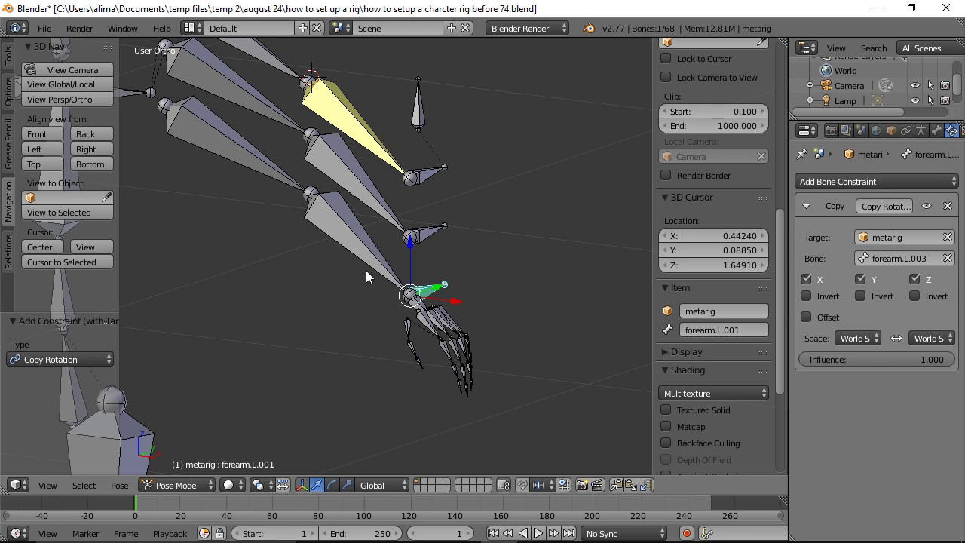
left_click(361, 186)
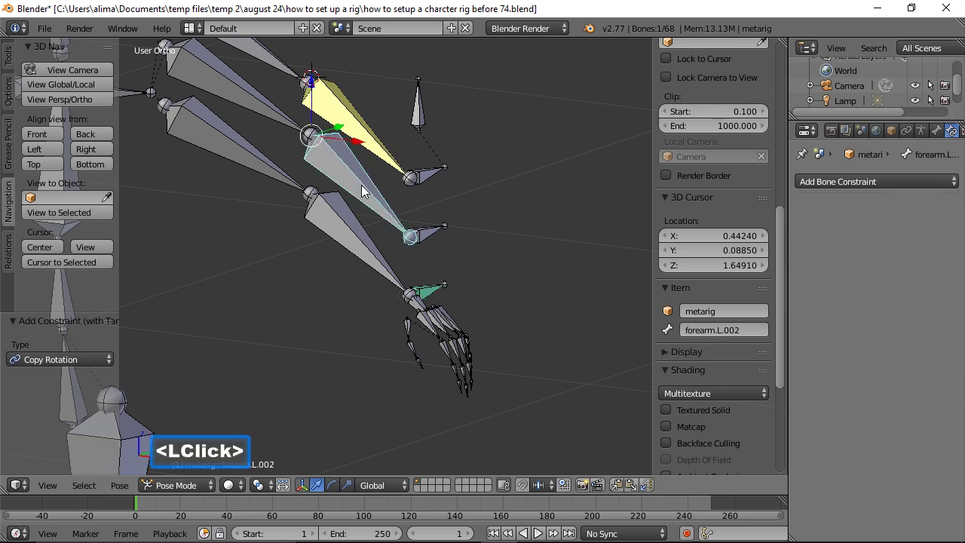
left_click(353, 242, "shift")
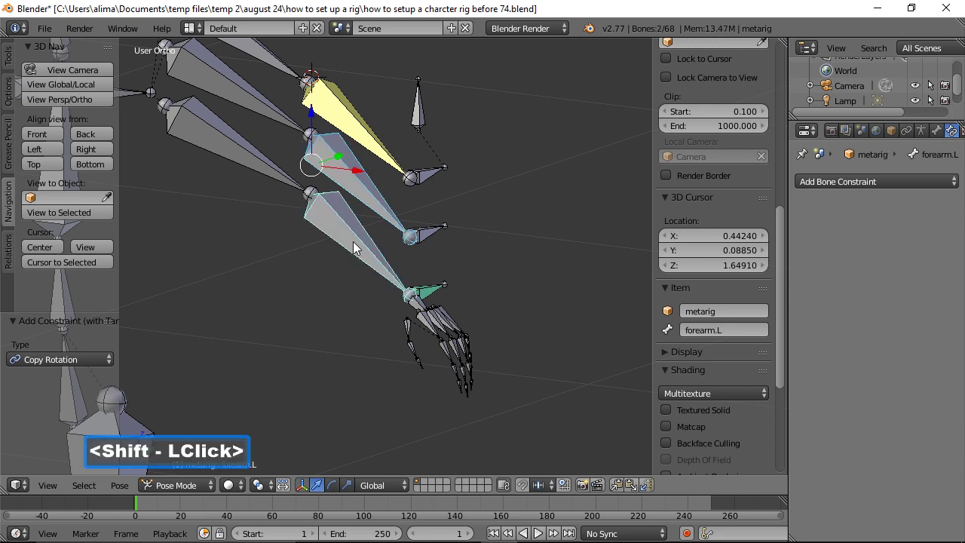
key("ctrl+shift+c")
left_click(489, 265)
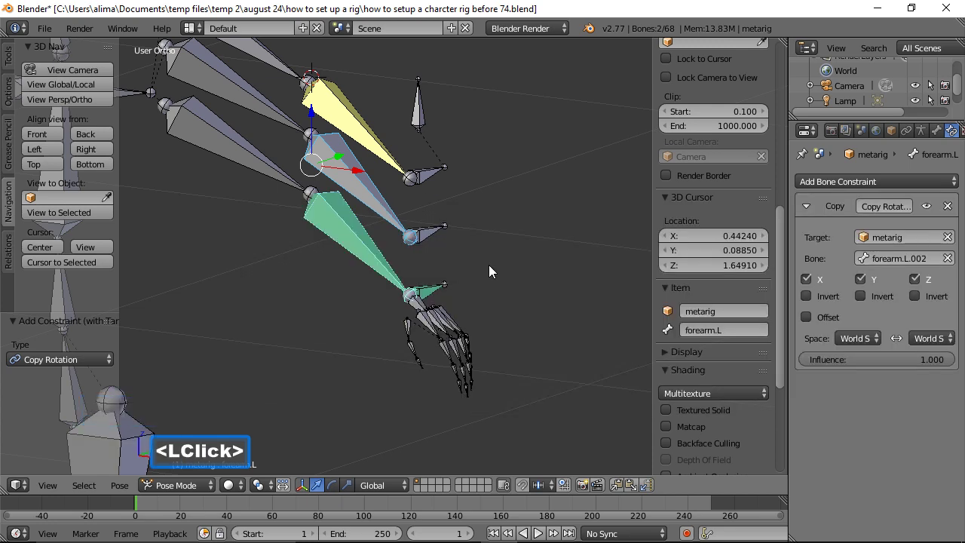
Add a Copy Rotation constraint to upper_arm.L targeting upper_arm.L.001, save as "how to setup a charcter rig before 75.blend", and deselect everything.
left_click(258, 98)
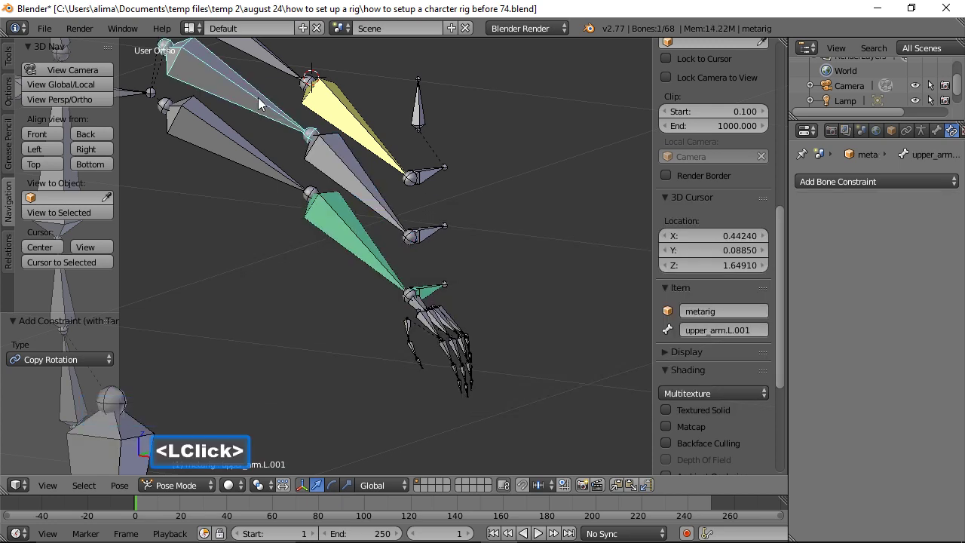
left_click(235, 148, "shift")
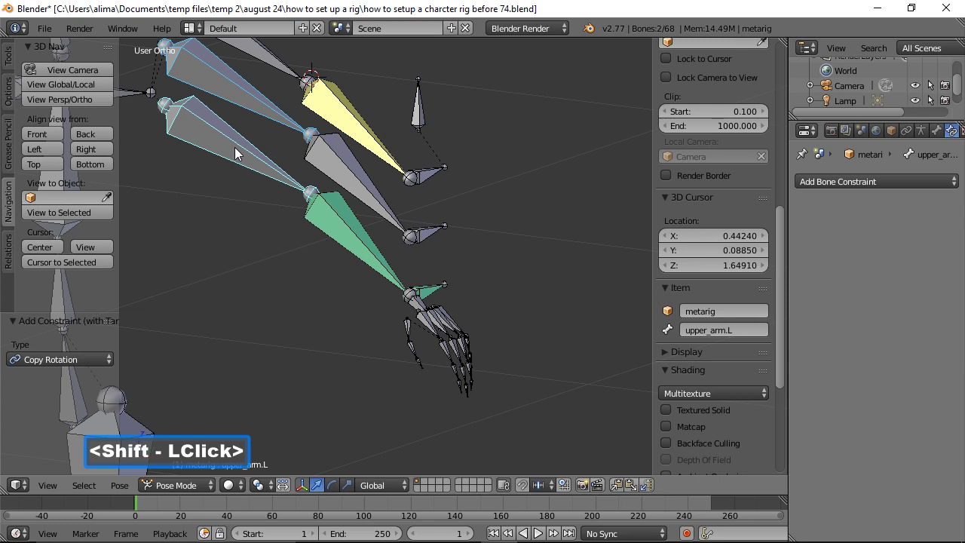
key("ctrl+shift+c")
left_click(538, 241)
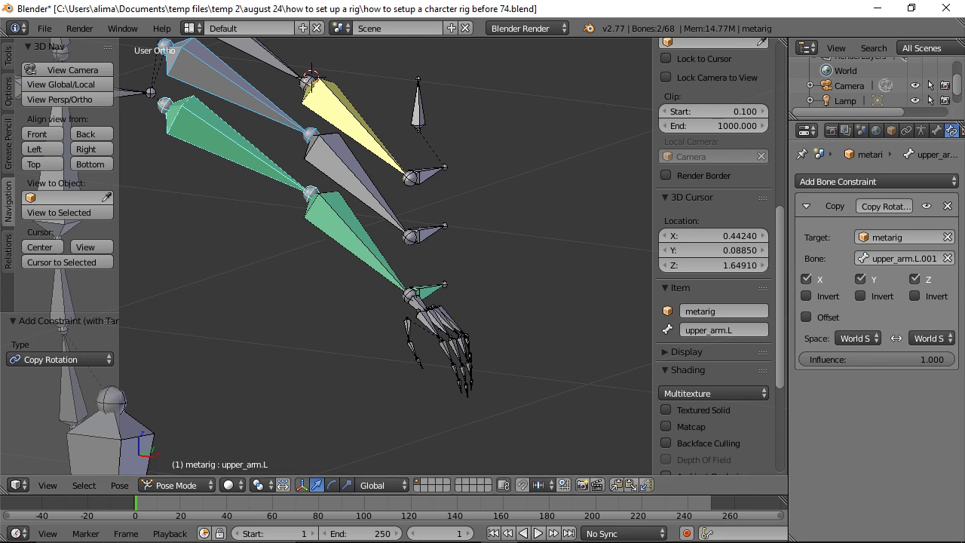
key("ctrl+s")
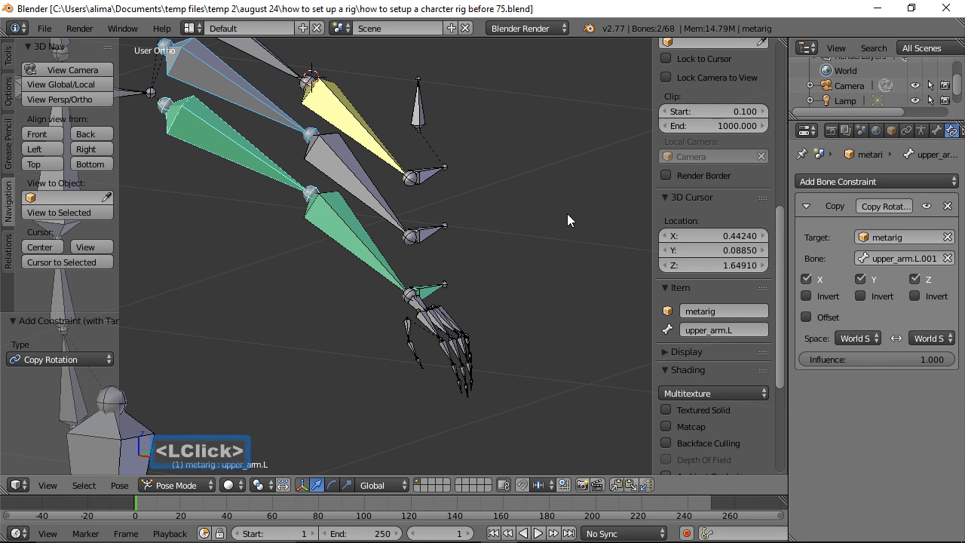
key("a")
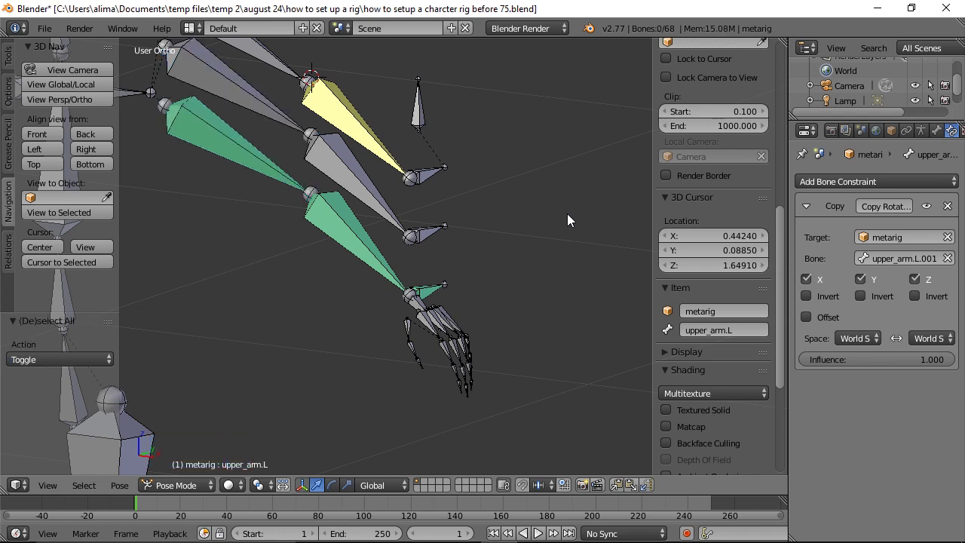
Rename the Copy Rotation constraints on forearm.L.001 and forearm.L to "fk".
left_click(430, 294)
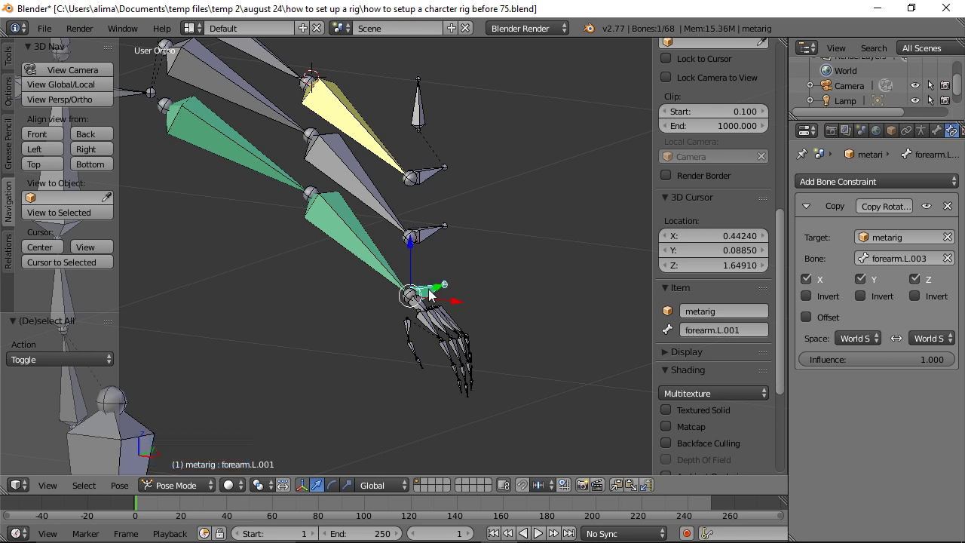
left_click(874, 206)
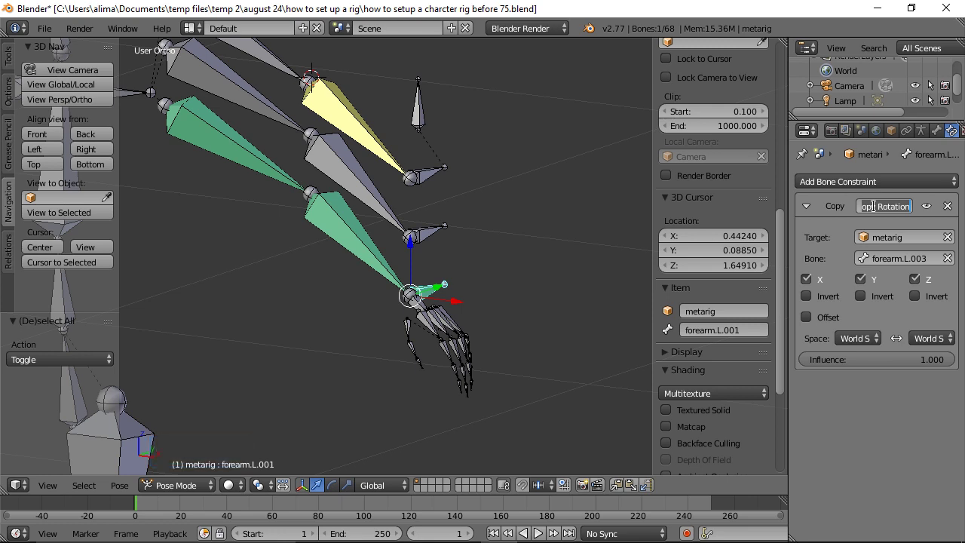
type("fk")
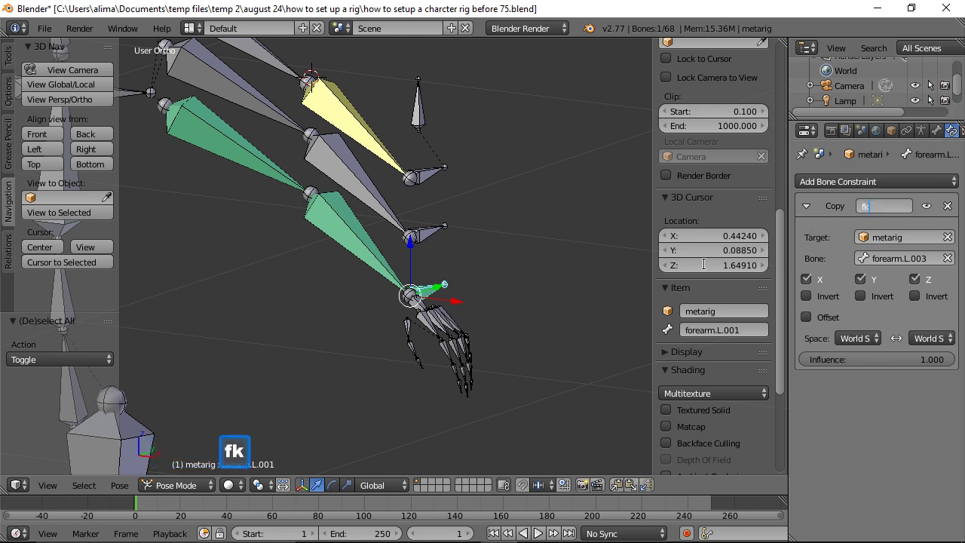
left_click(438, 296)
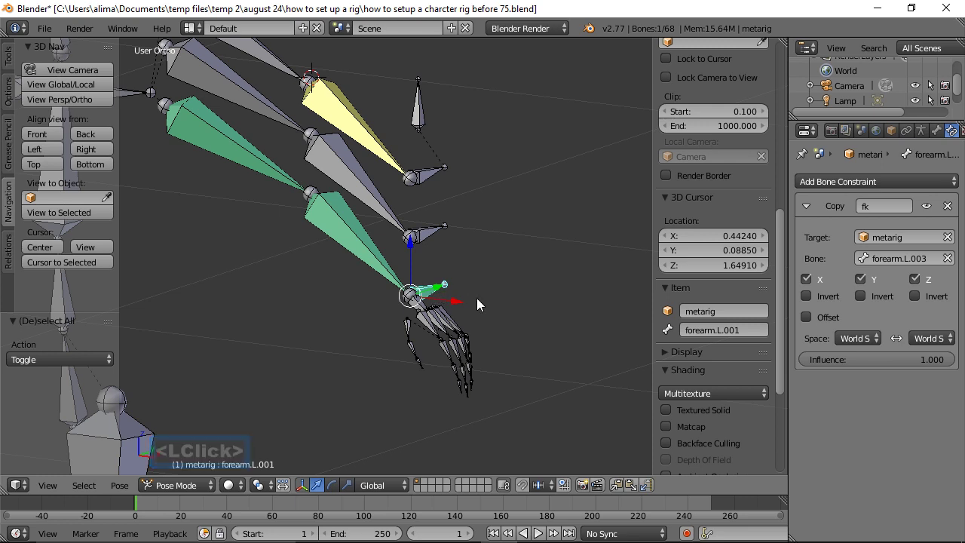
left_click(364, 259)
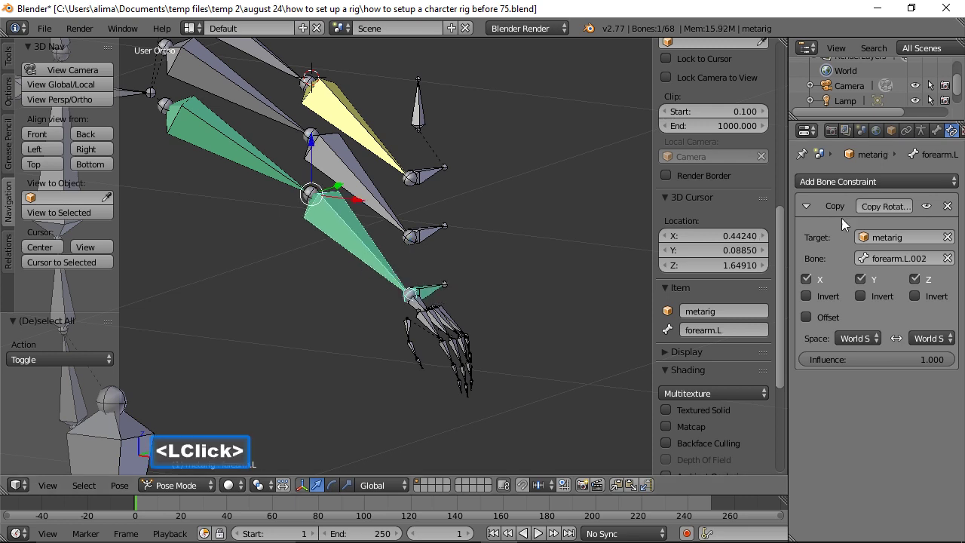
left_click(881, 204)
type("fk")
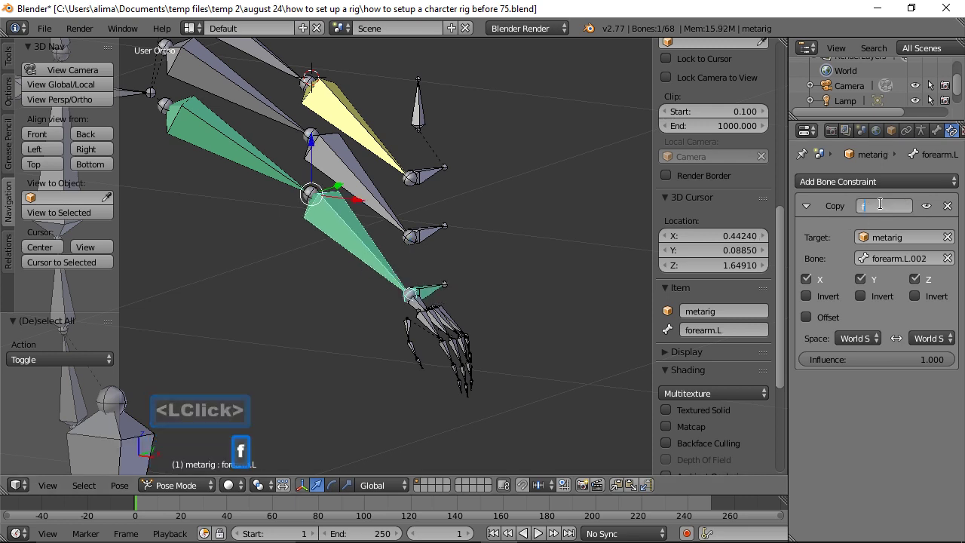
left_click(573, 282)
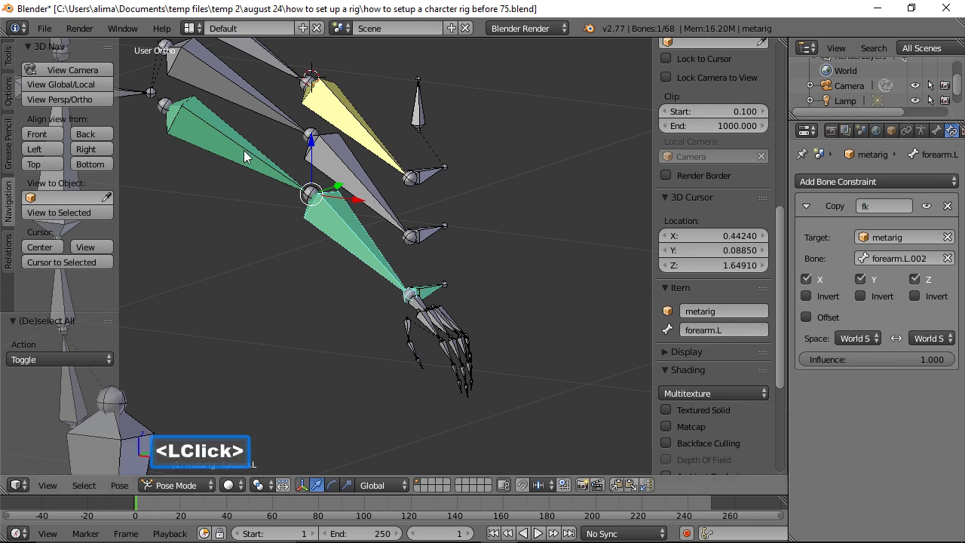
Rename upper_arm.L's Copy Rotation constraint to "fk" and save the rig as "how to setup a charcter rig before 76.blend".
left_click(282, 158)
left_click(875, 206)
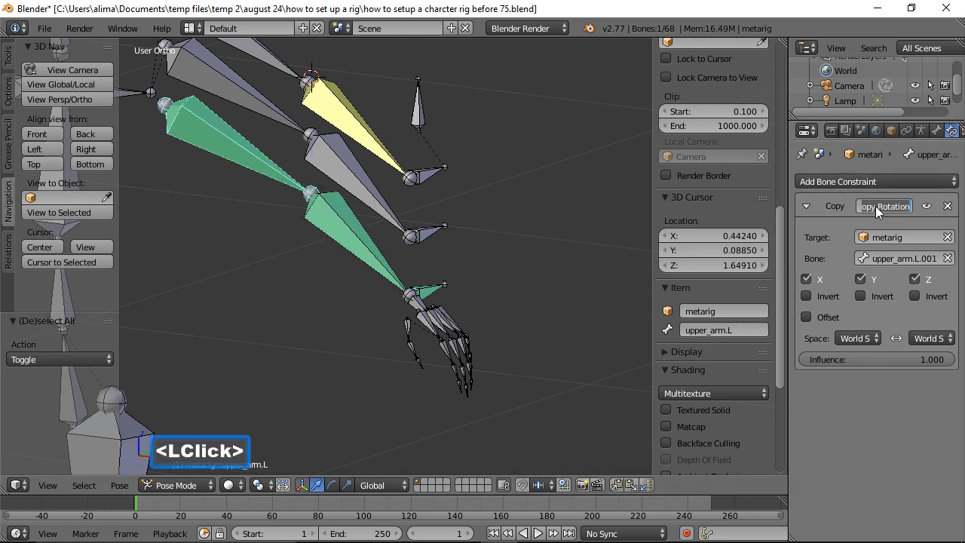
type("fk")
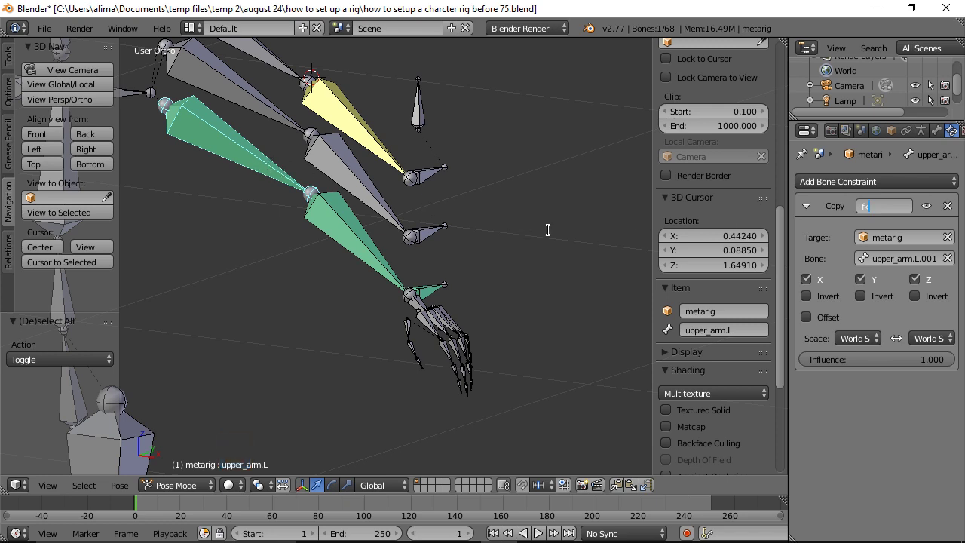
left_click(578, 233)
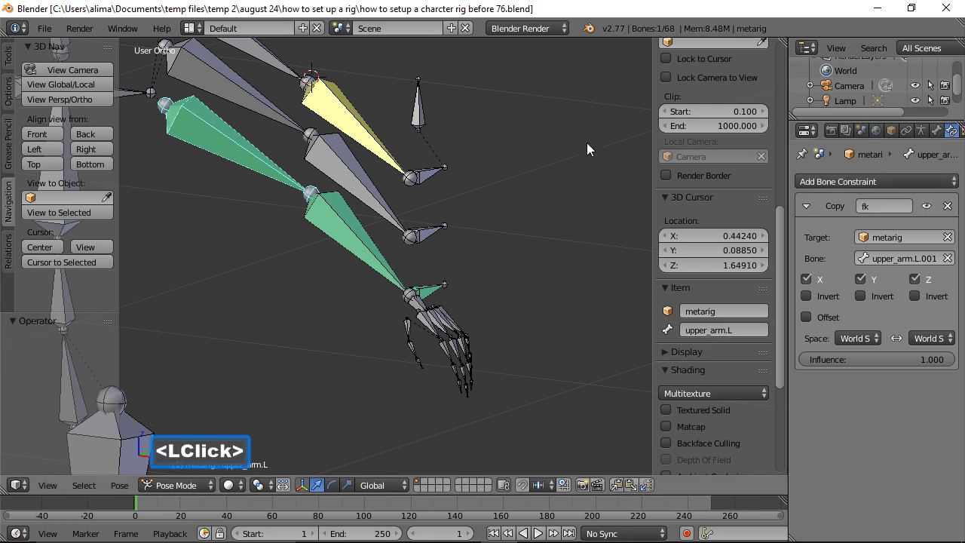
Add a second Copy Rotation constraint to forearm.L.001 targeting forearm.L.005, and save as "how to setup a charcter rig before 77.blend".
middle_click_drag(586, 143, 601, 205, "shift")
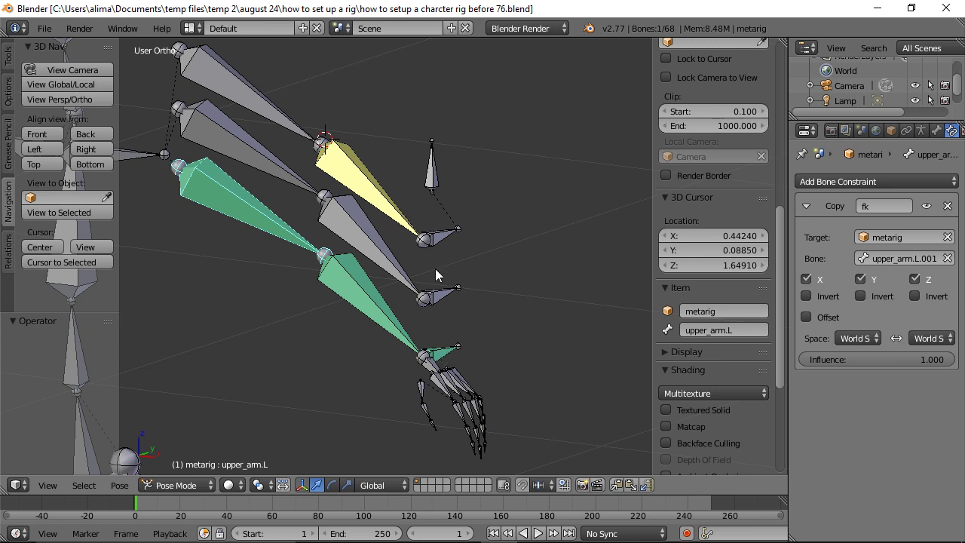
left_click(442, 237)
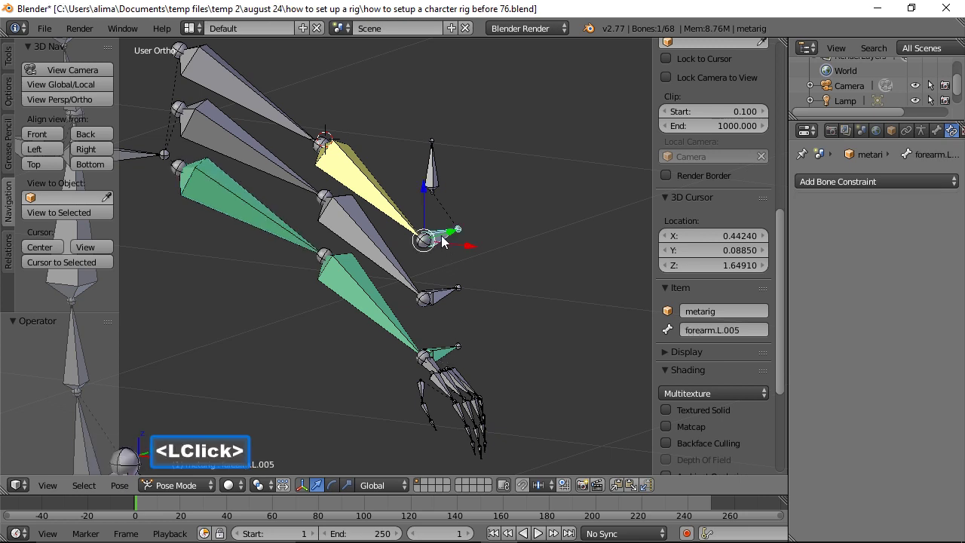
left_click(445, 292, "shift")
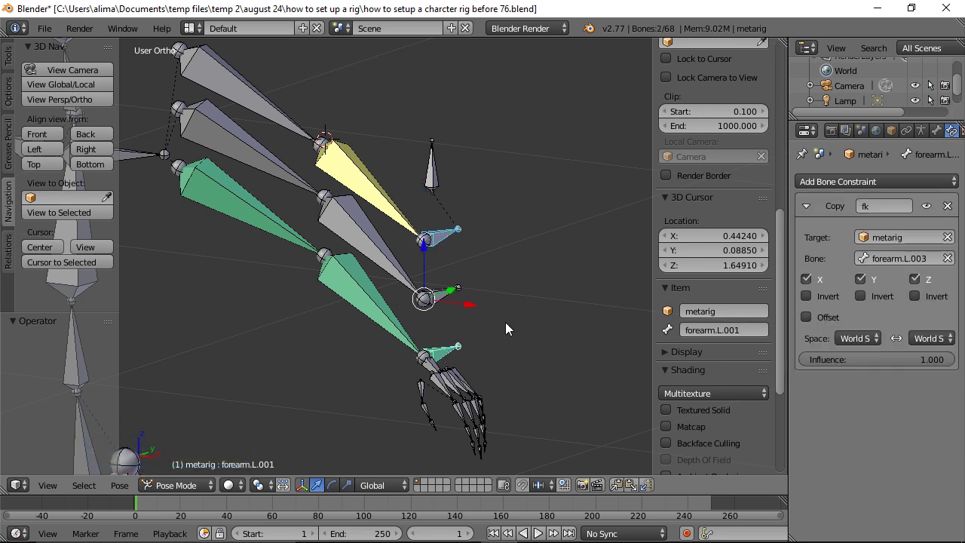
key("ctrl")
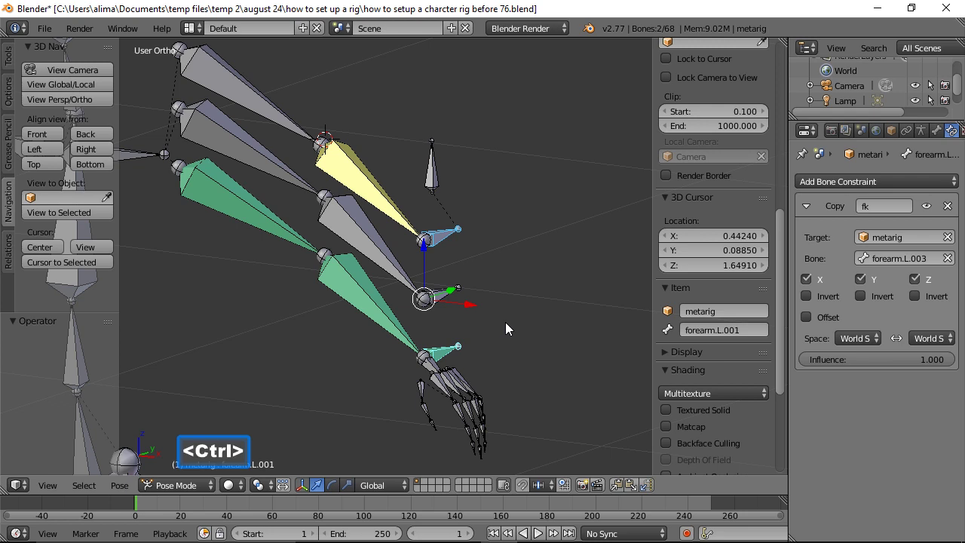
key("ctrl+shift+c")
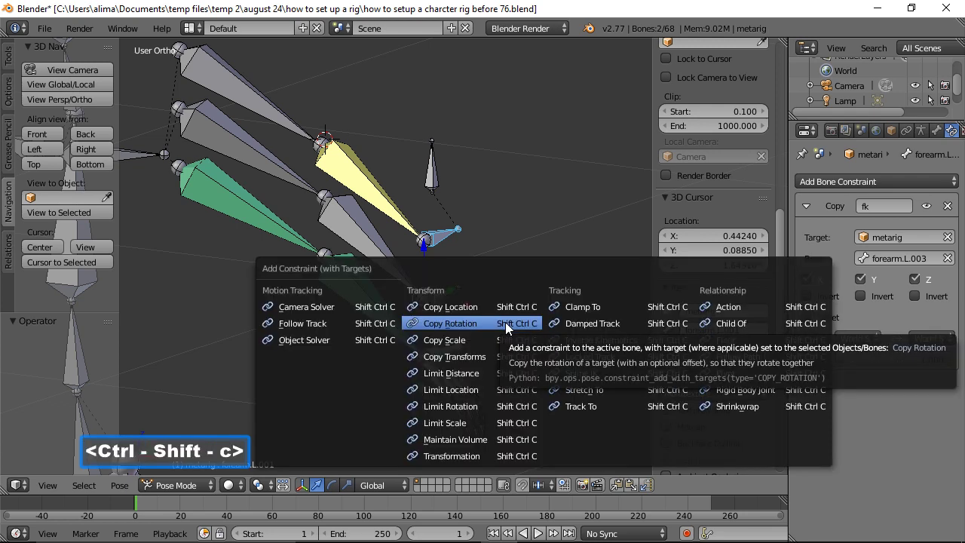
left_click(506, 322)
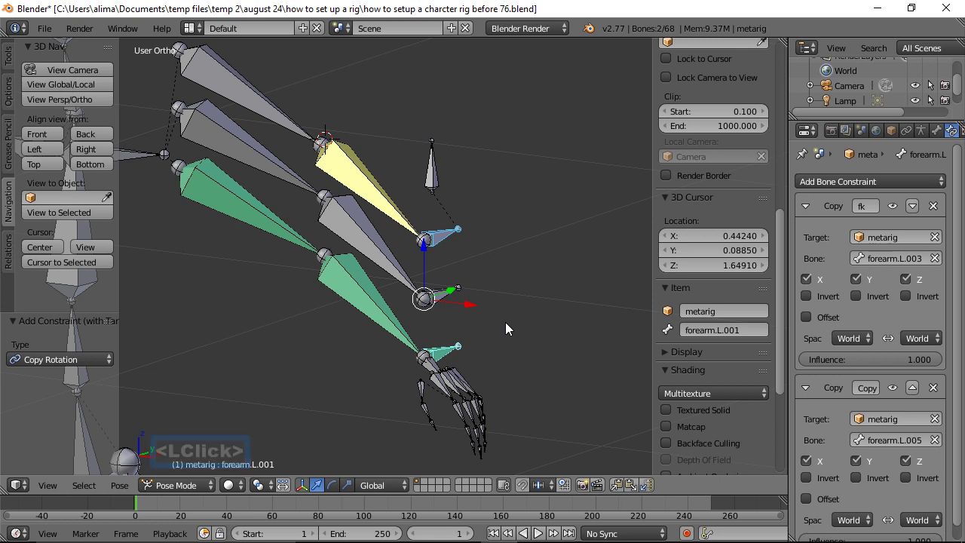
left_click(588, 137)
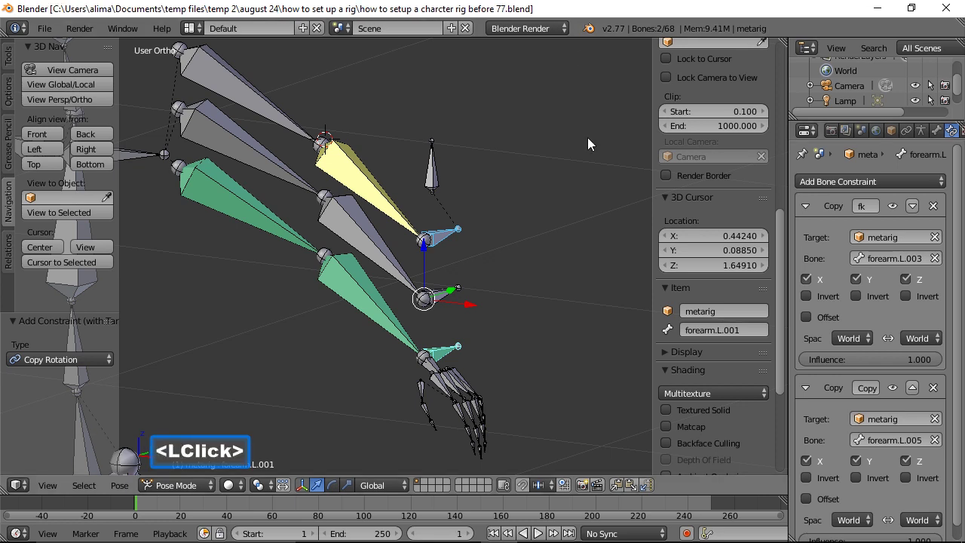
Add a second Copy Rotation constraint to forearm.L targeting forearm.L.004.
left_click(380, 197)
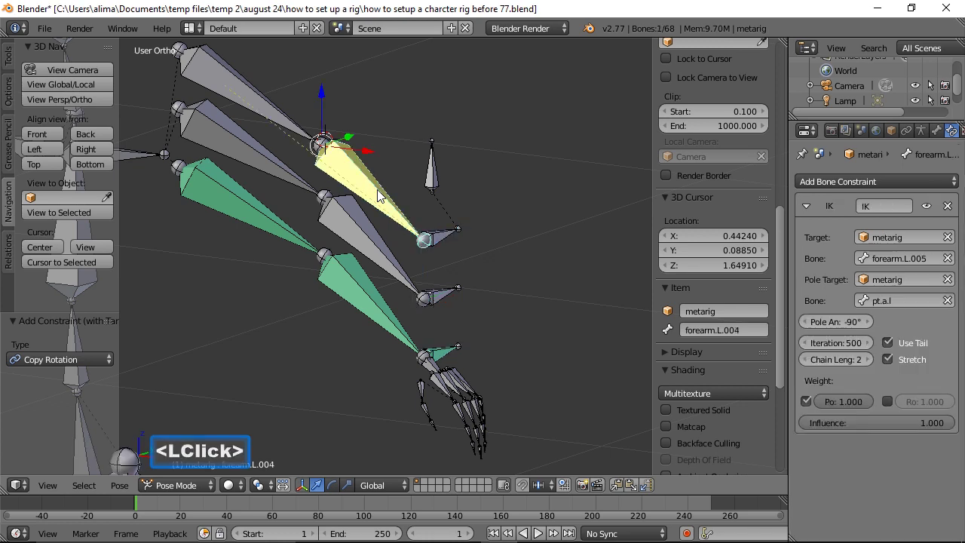
left_click(369, 313, "shift")
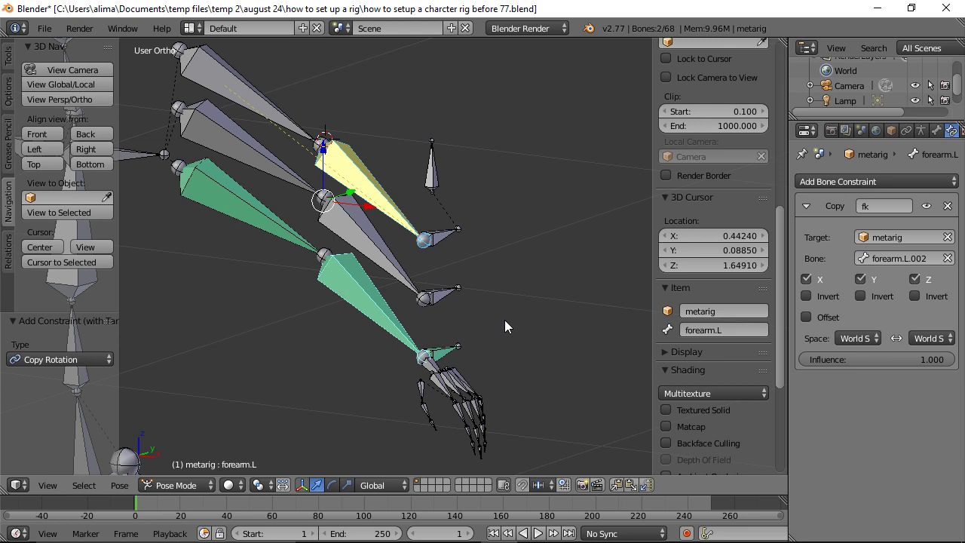
key("ctrl")
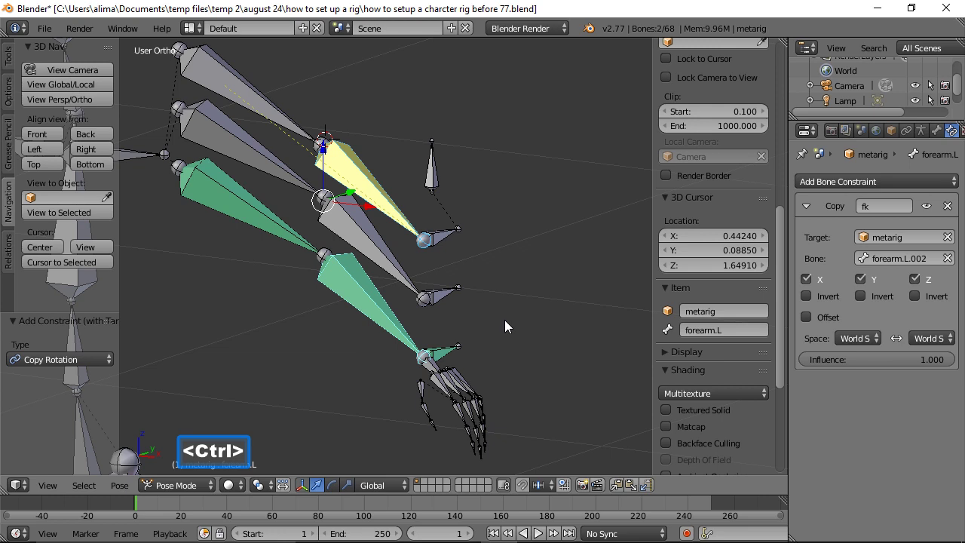
key("ctrl+shift+c")
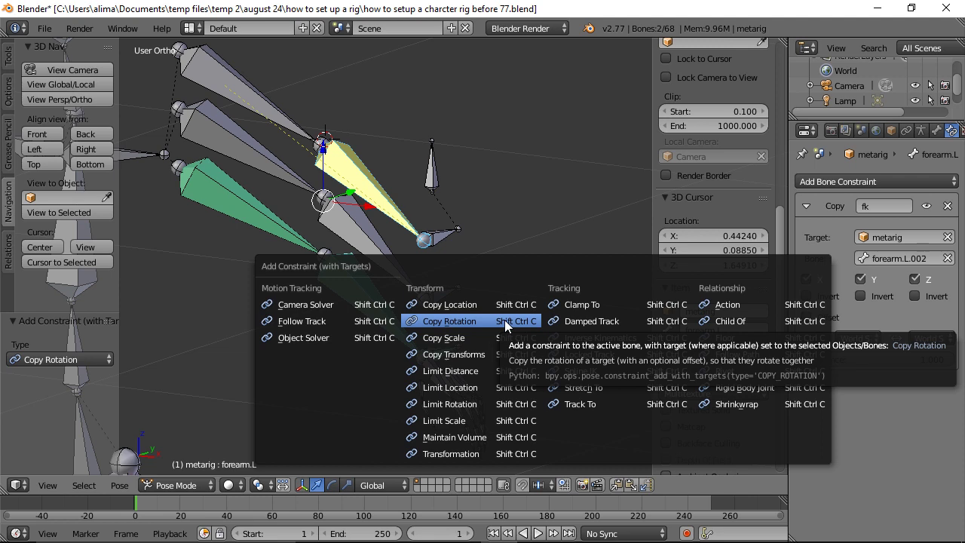
left_click(505, 319)
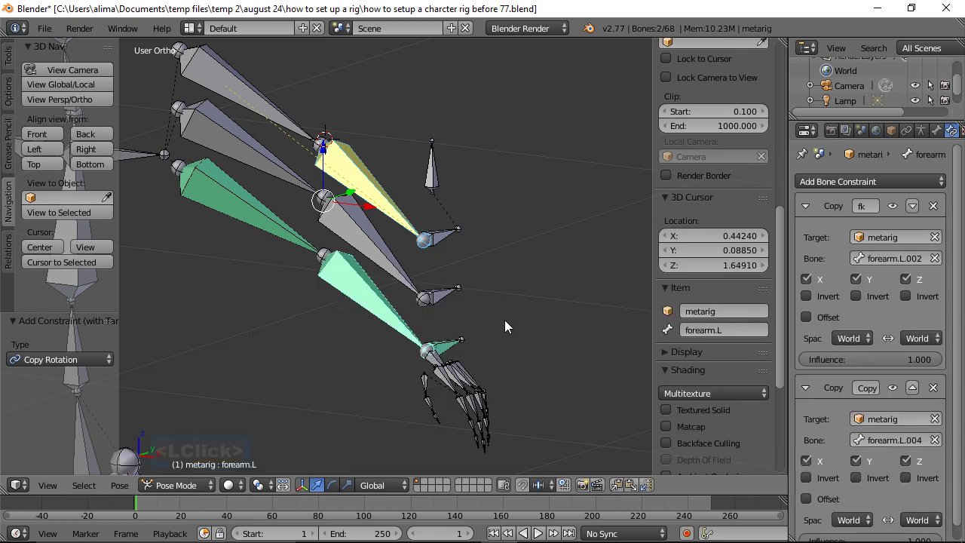
Add a second Copy Rotation constraint to upper_arm.L targeting upper_arm.L.002, and save as "how to setup a charcter rig before 78.blend".
left_click(263, 105)
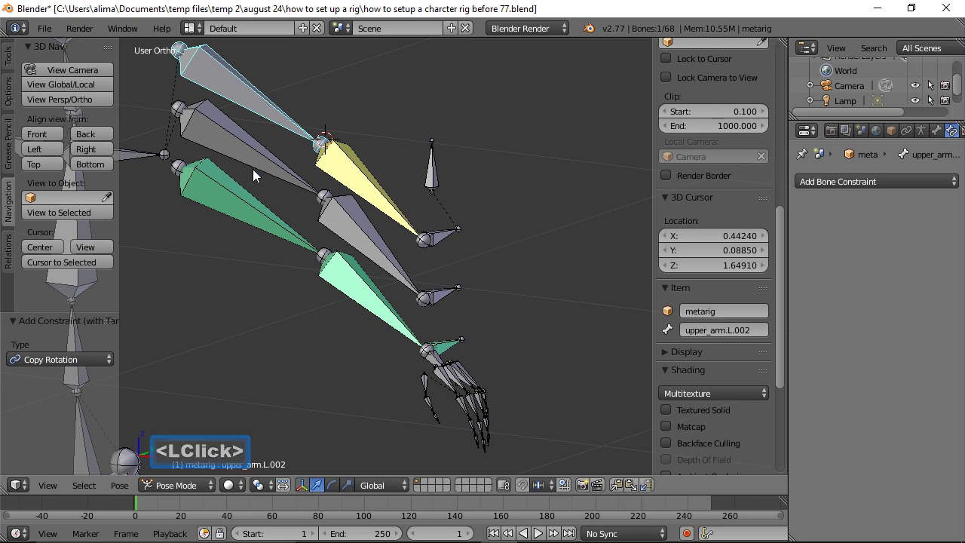
left_click(248, 217, "shift")
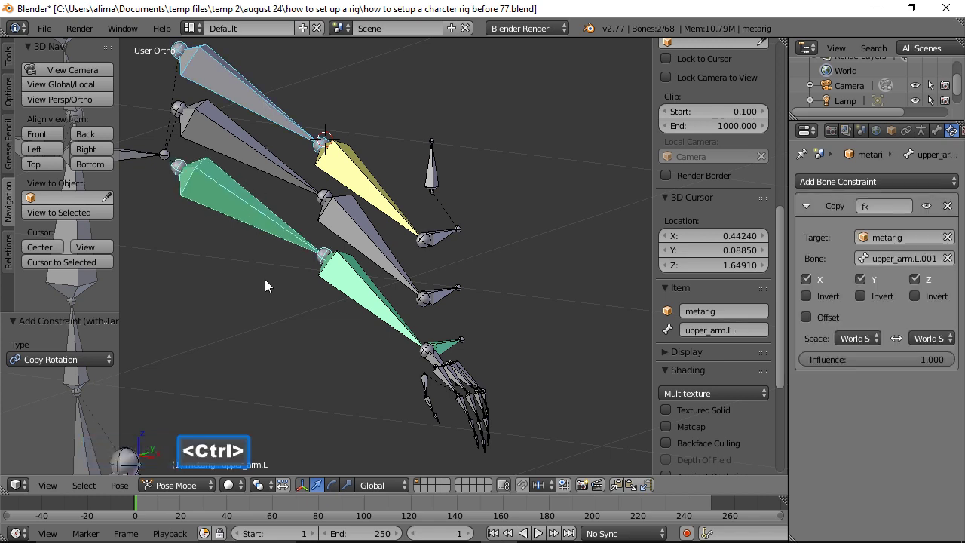
key("ctrl+shift+c")
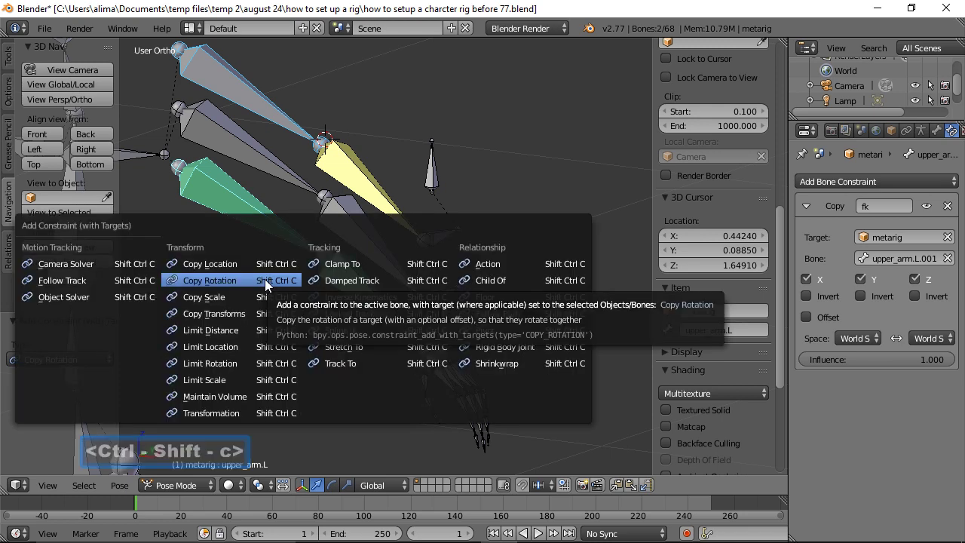
left_click(265, 281)
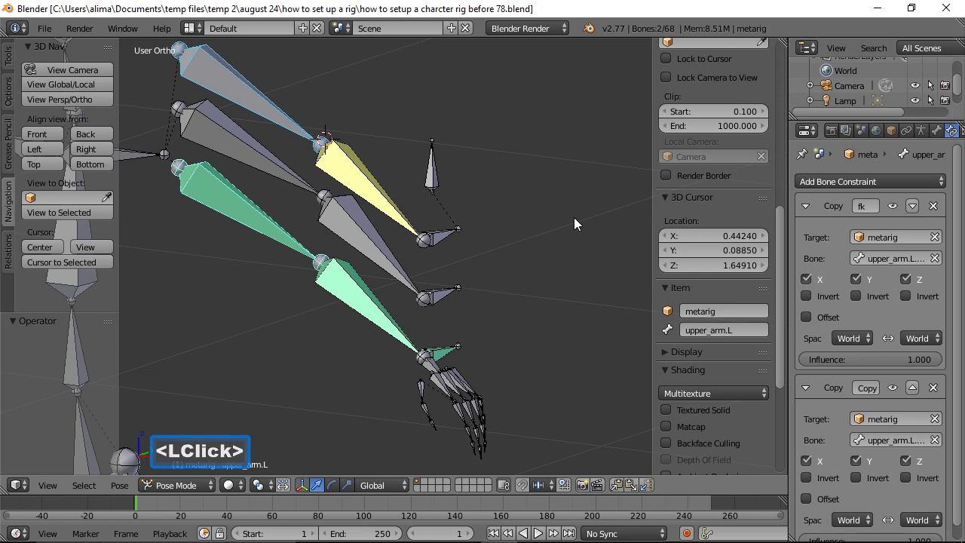
Try moving the IK control bone forearm.L.005 to test how the deform arm follows the IK chain.
left_click(441, 236)
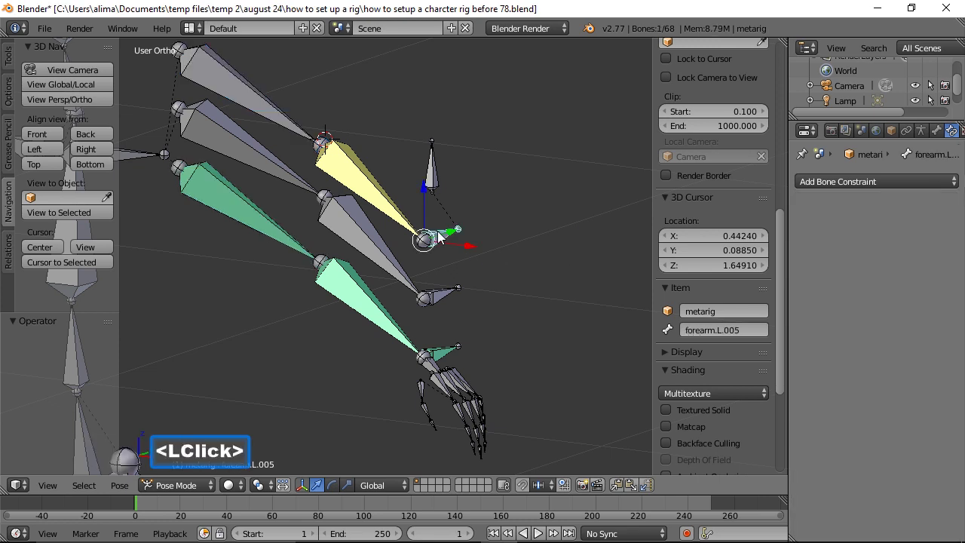
key("g")
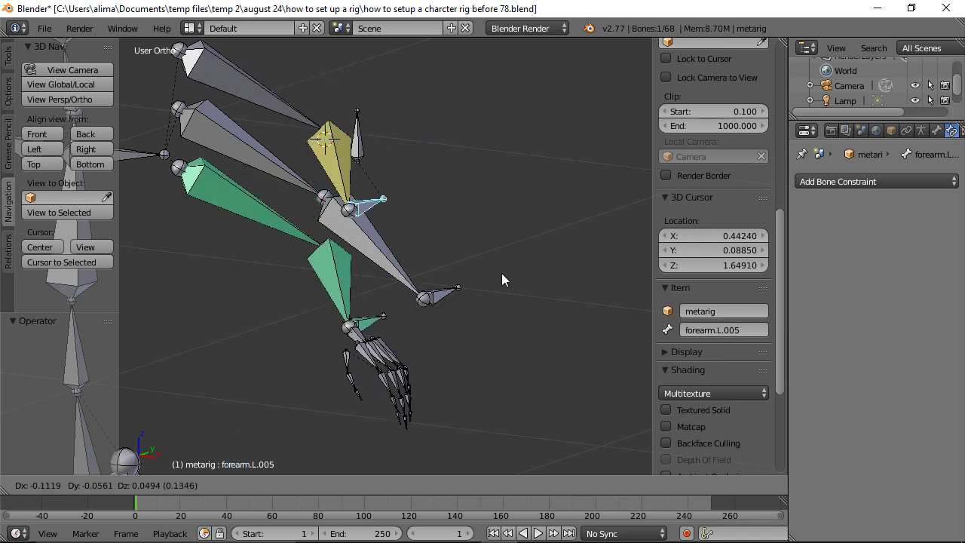
right_click(542, 273)
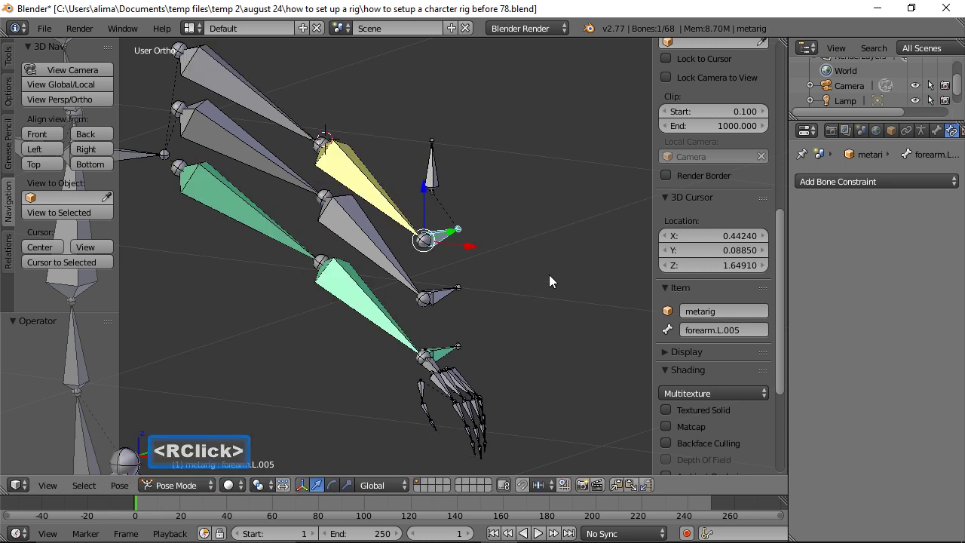
Rename the second Copy Rotation constraints on forearm.L.001 and forearm.L to "ik".
left_click(443, 361)
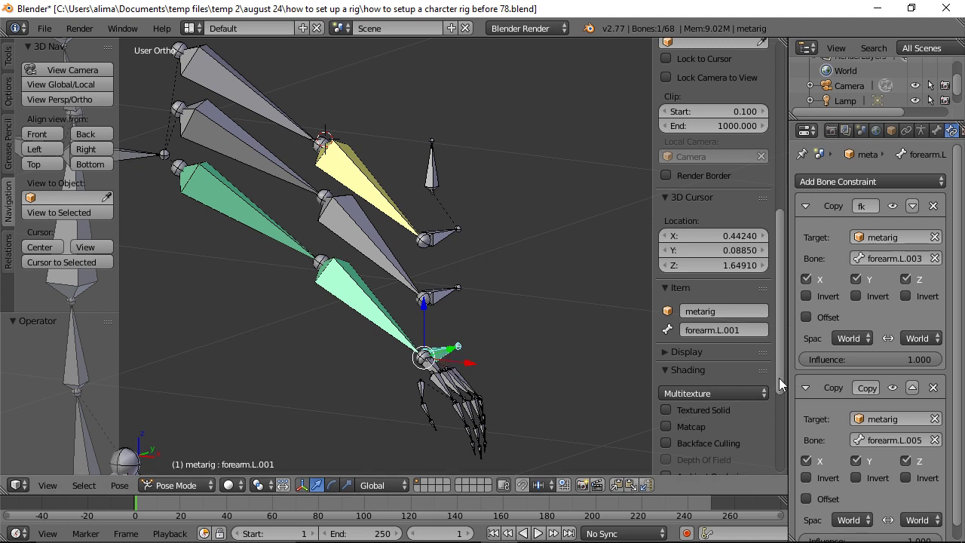
left_click_drag(789, 377, 726, 371)
left_click(831, 386)
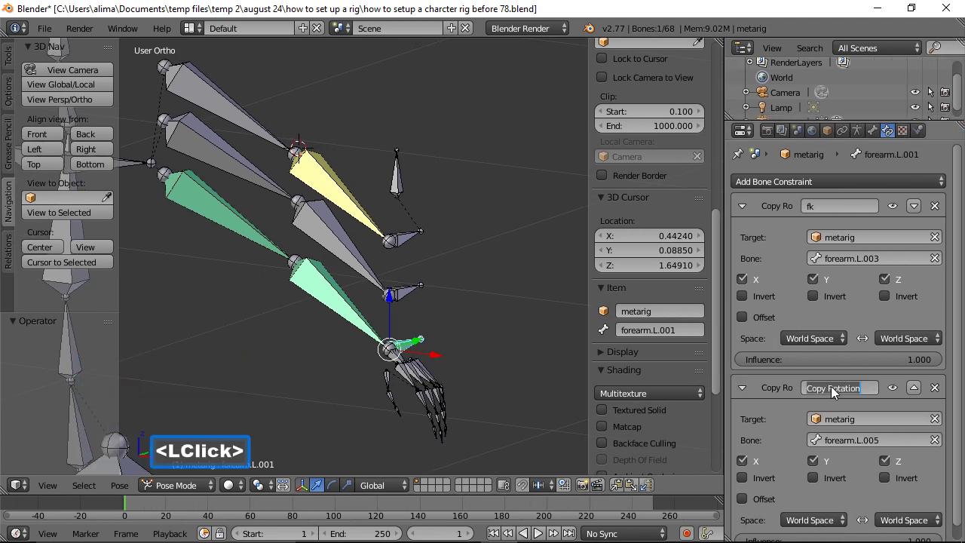
type("ik")
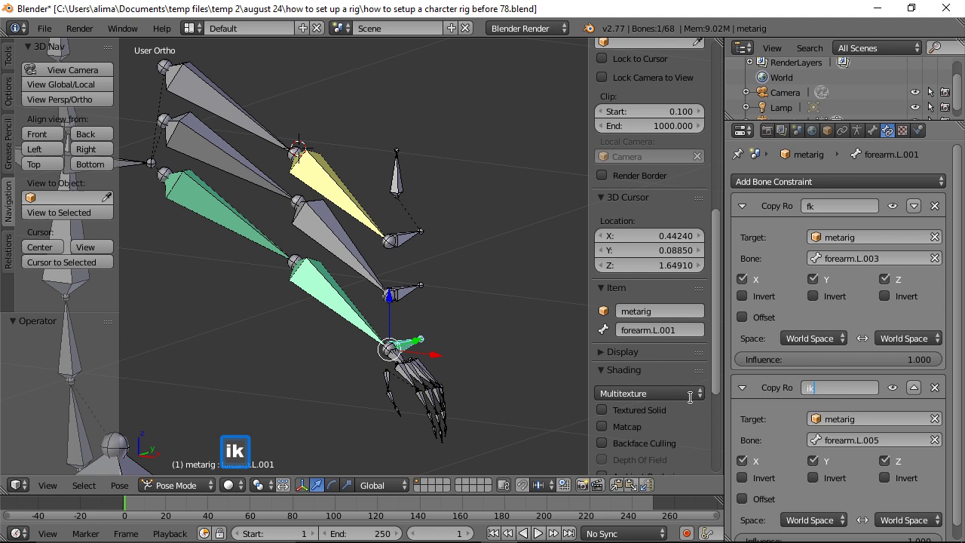
key("Return")
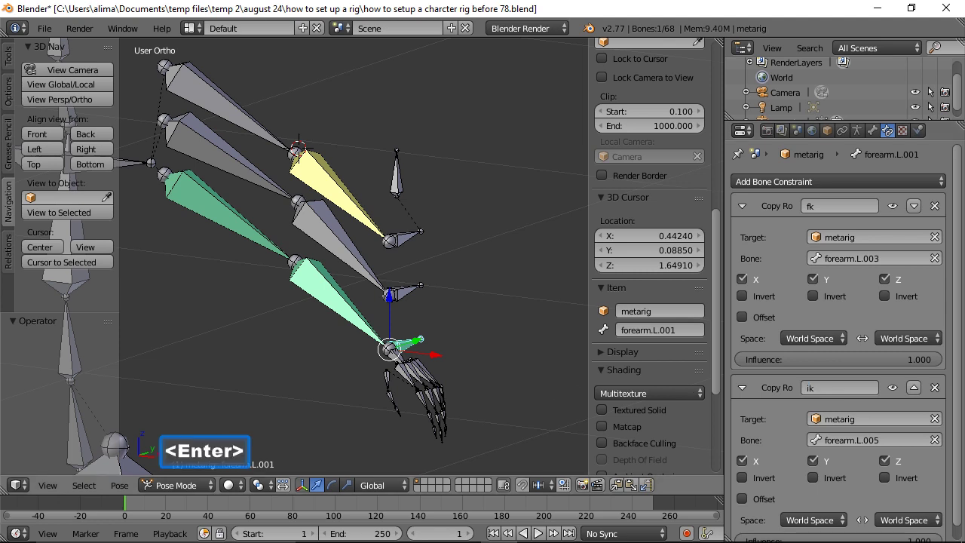
left_click(358, 321)
left_click(838, 387)
type("ik")
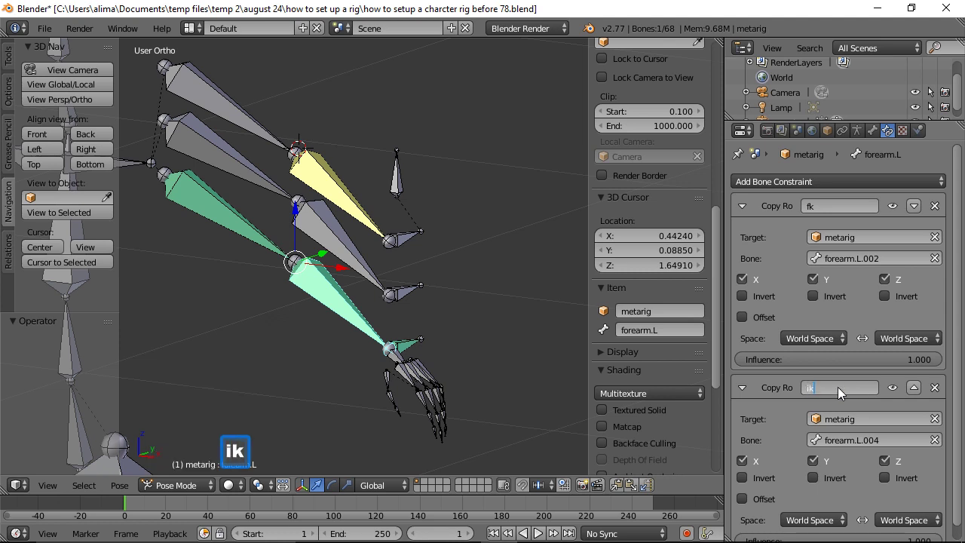
key("Return")
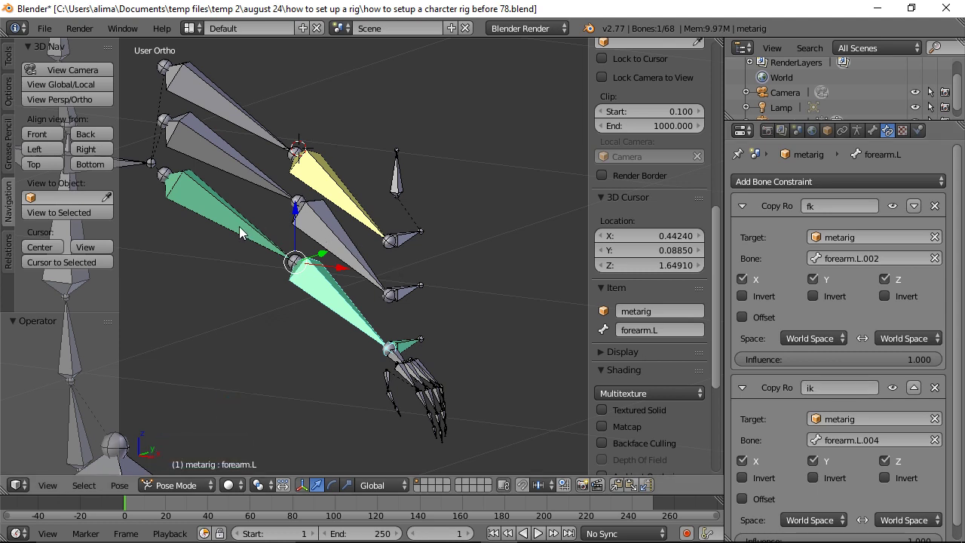
Rename upper_arm.L's second Copy Rotation constraint to "ik" and save the rig as "how to setup a charcter rig before 80.blend".
left_click(238, 226)
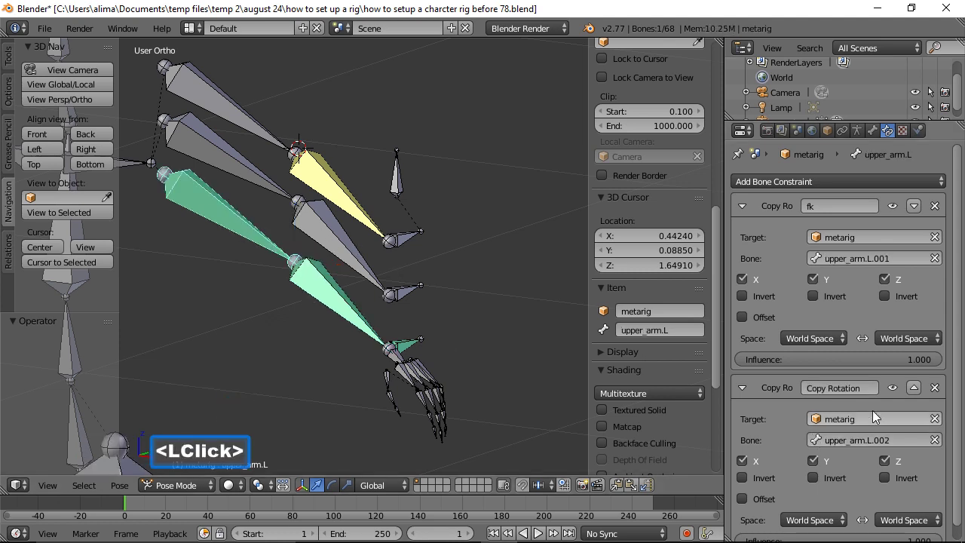
left_click(845, 387)
type("ik")
key("Return")
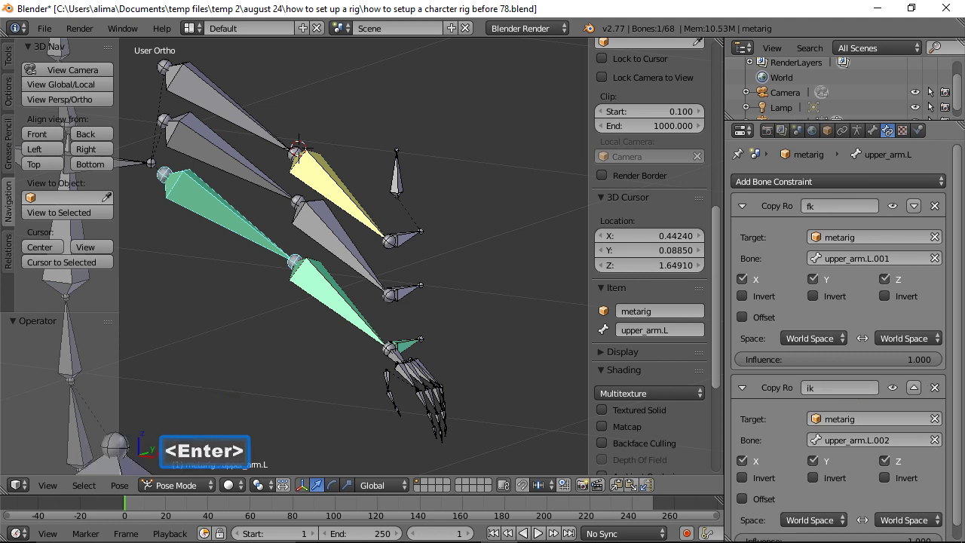
left_click(531, 165)
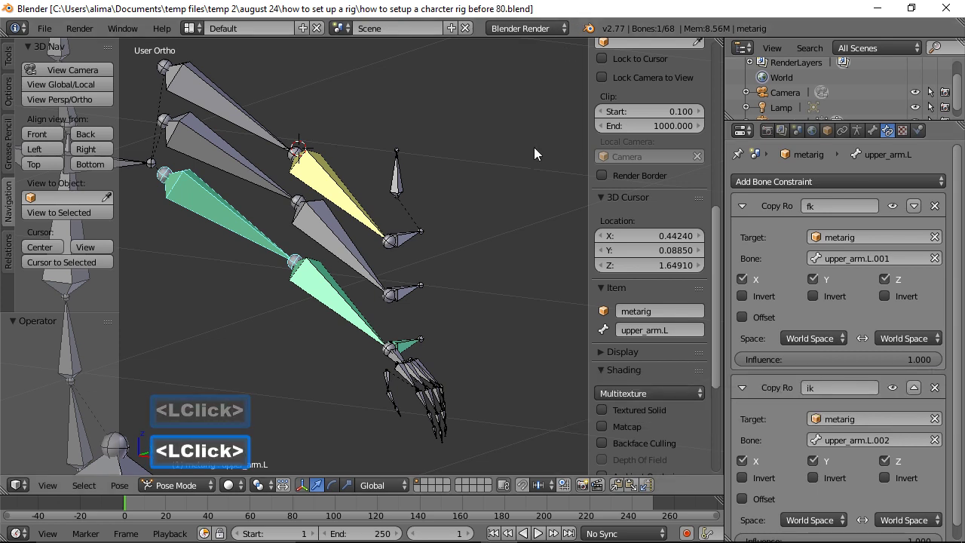
Try moving forearm.L.005 again to test the IK-driven arm against the rest of the skeleton.
middle_click_drag(517, 156, 527, 208, "ctrl")
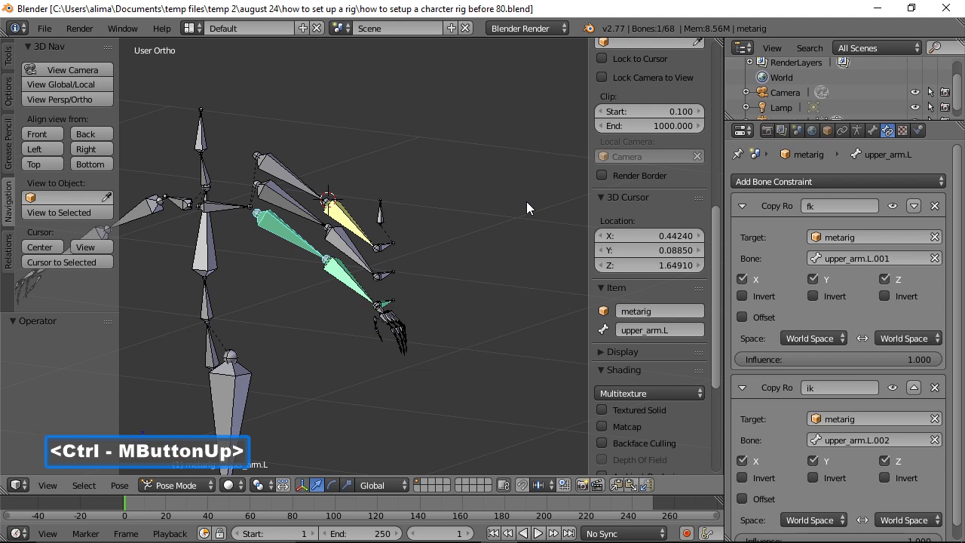
left_click(387, 245)
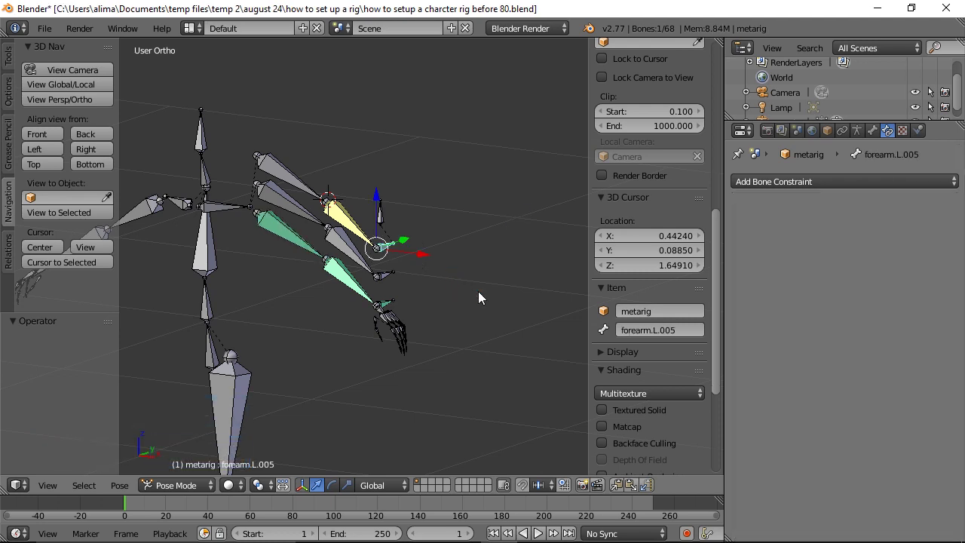
key("g")
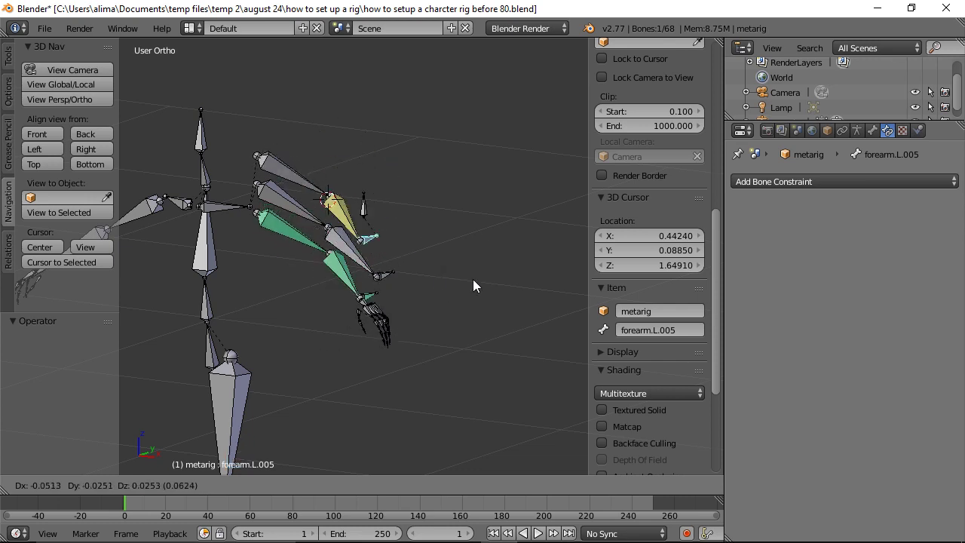
right_click(428, 265)
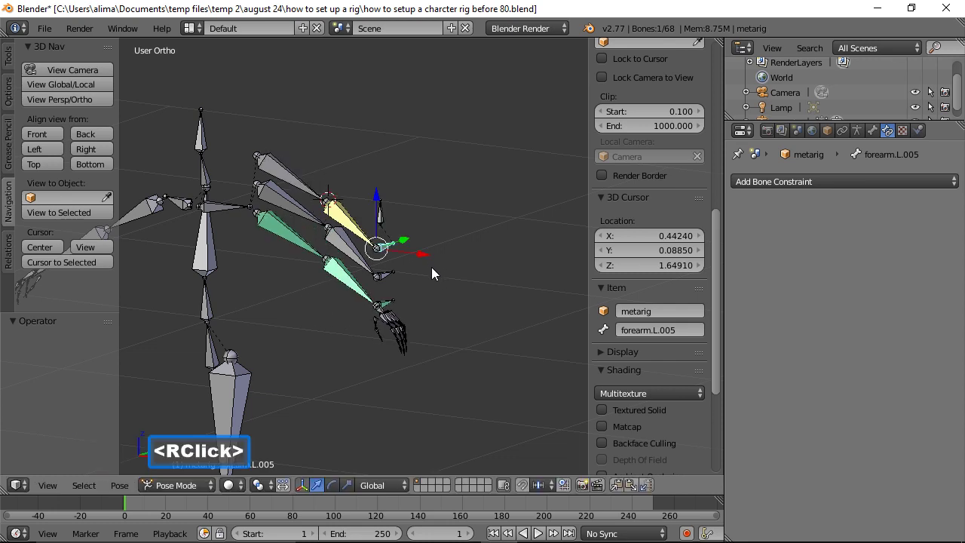
Set the influence of the "ik" Copy Rotation constraints on forearm.L.001, forearm.L and upper_arm.L to 0.
left_click(387, 300)
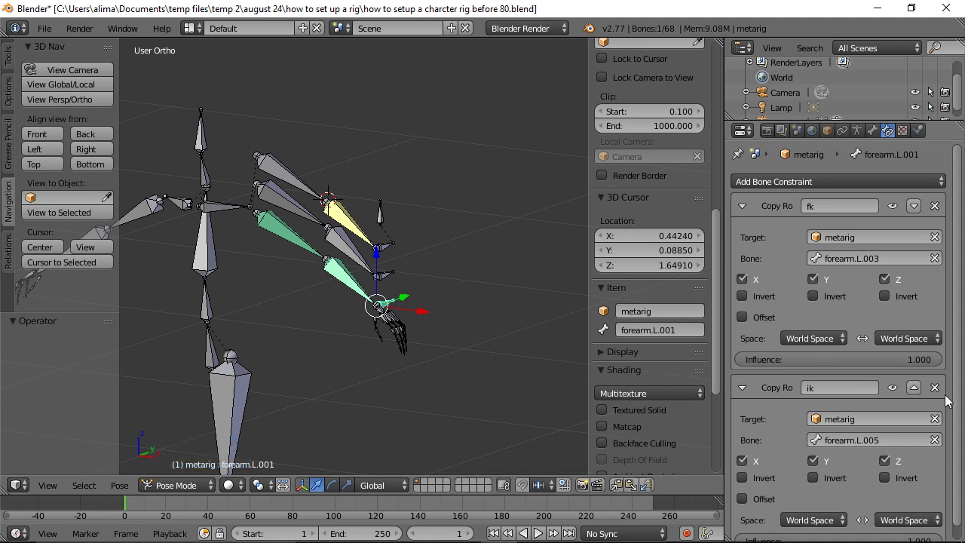
left_click_drag(959, 386, 959, 449)
left_click_drag(935, 528, 435, 315)
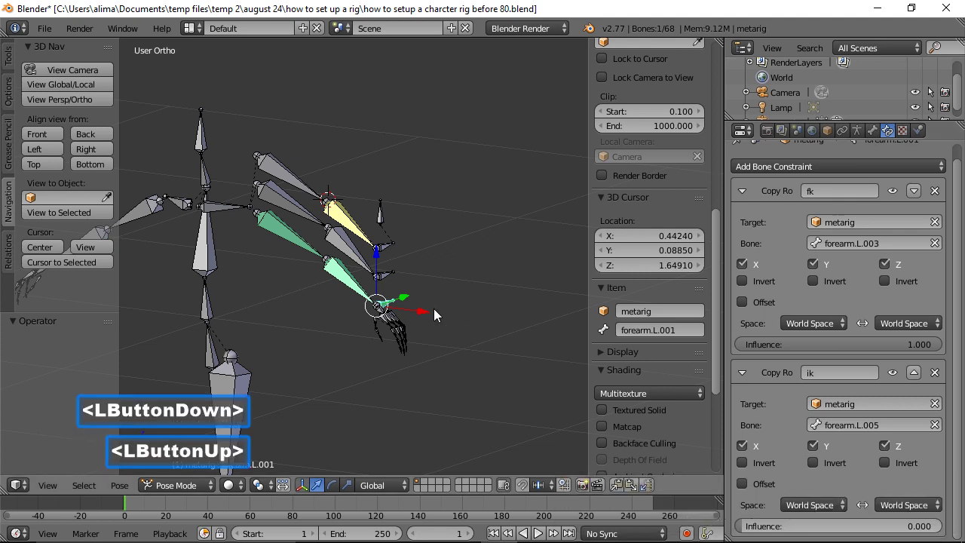
left_click(345, 277)
left_click_drag(926, 533, 742, 526)
left_click(294, 242)
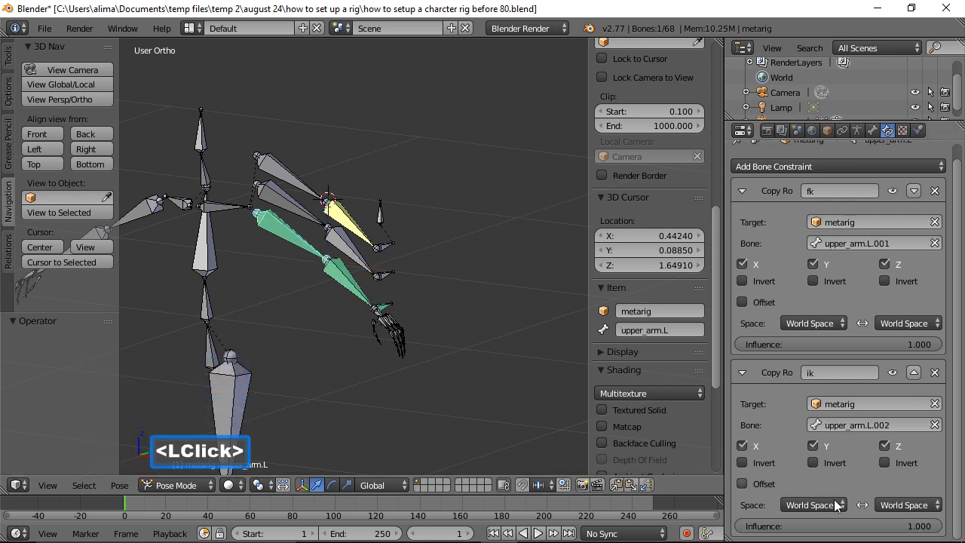
left_click_drag(928, 533, 713, 522)
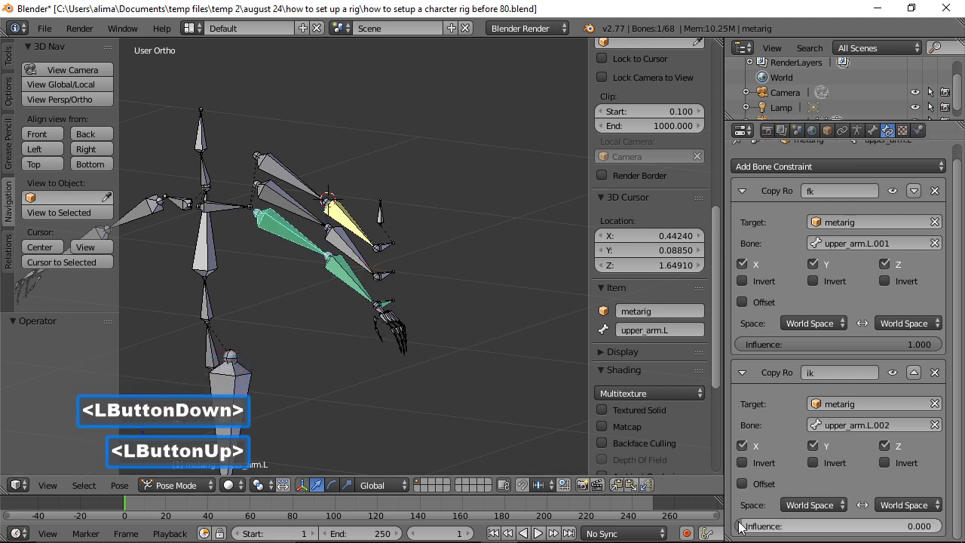
Try rotating the FK bone upper_arm.L.001 about the global Y axis to test FK control of the arm.
left_click(285, 203)
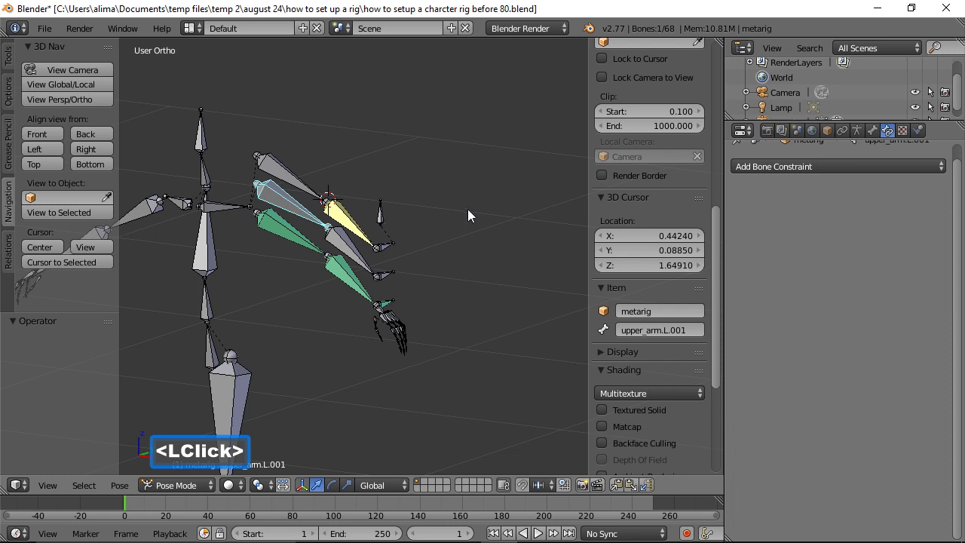
key("r")
key("y")
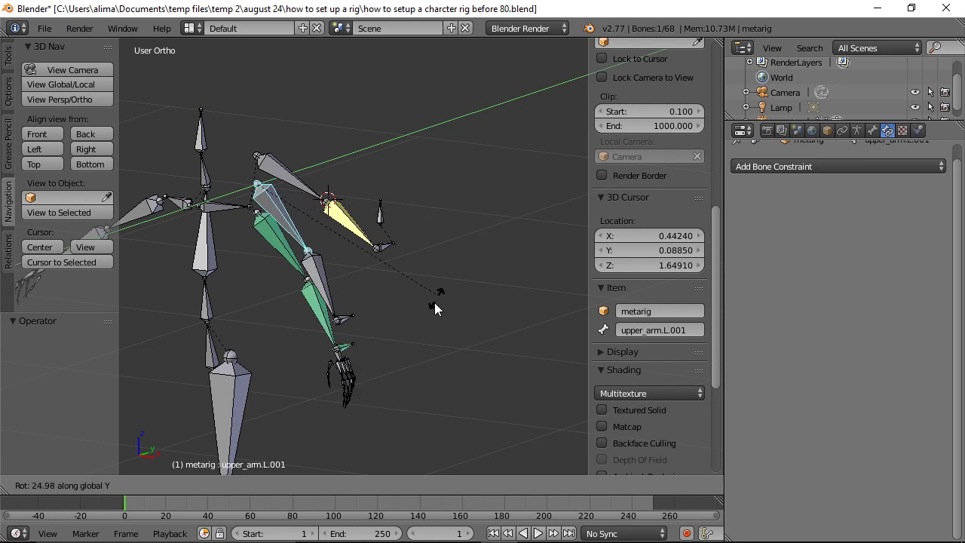
right_click(454, 285)
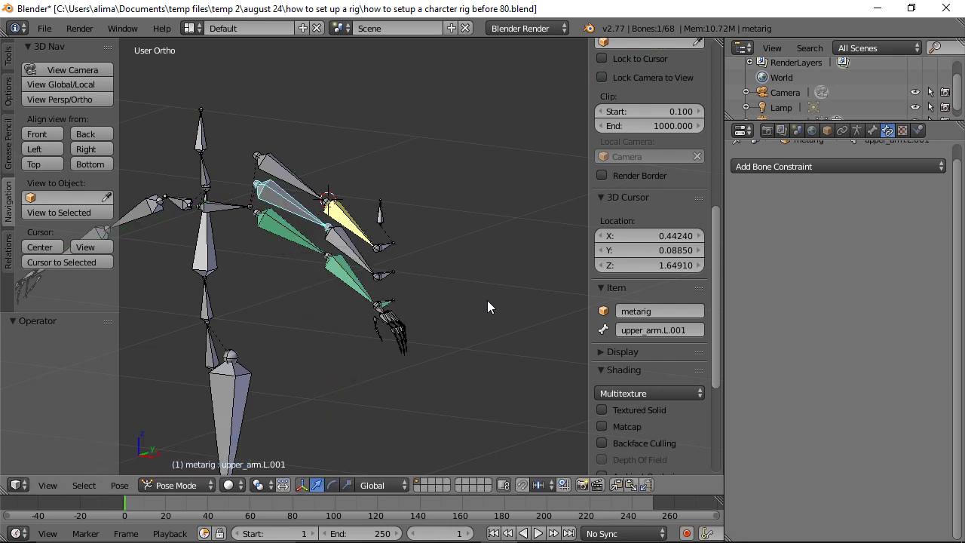
Deselect all bones and save the rig as "how to setup a charcter rig before 81.blend".
key("a")
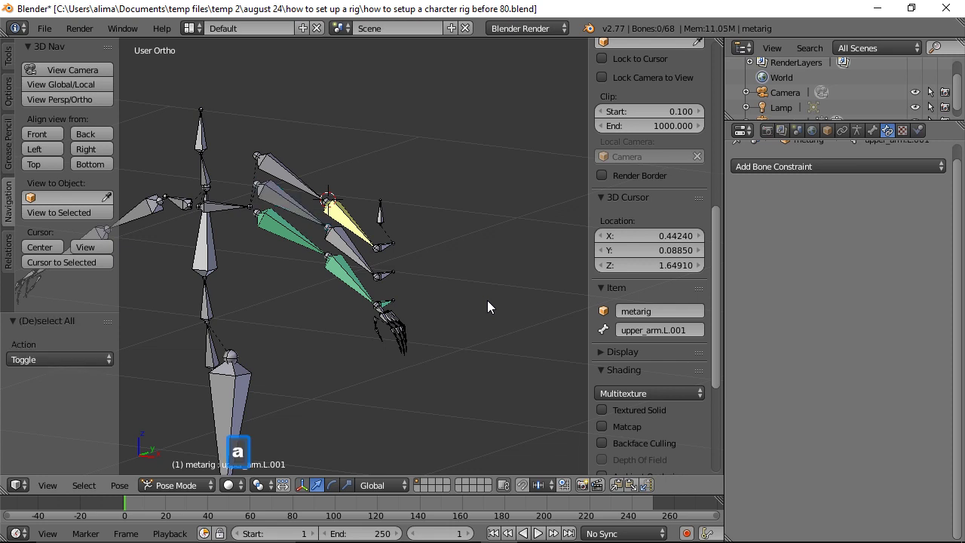
left_click(524, 211)
left_click(524, 212)
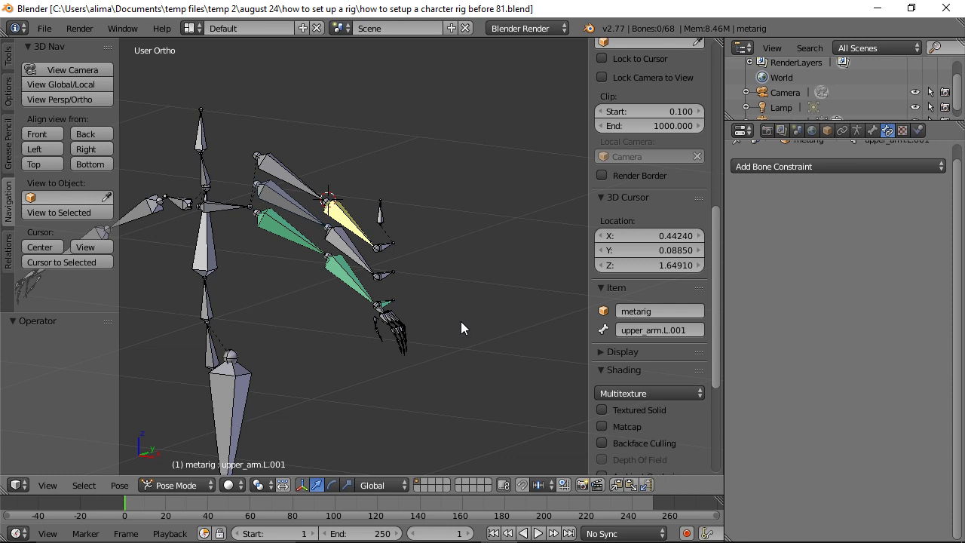
In Edit Mode, rename the wrist bone of the uppermost left-arm chain, forearm.L.005, as "ik.a.handle.l".
left_click(205, 485)
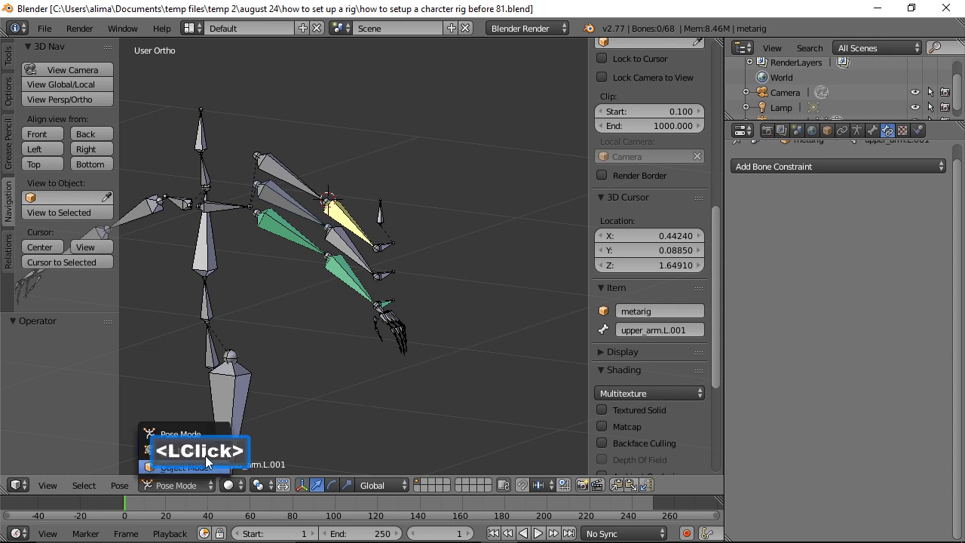
left_click(207, 450)
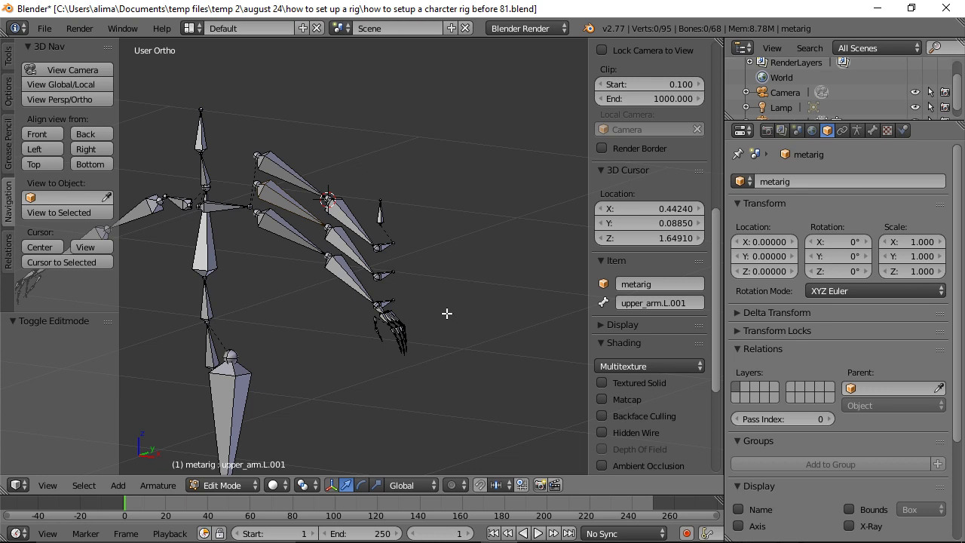
key("b")
left_click_drag(290, 161, 474, 375)
scroll(401, 241, "up", 4)
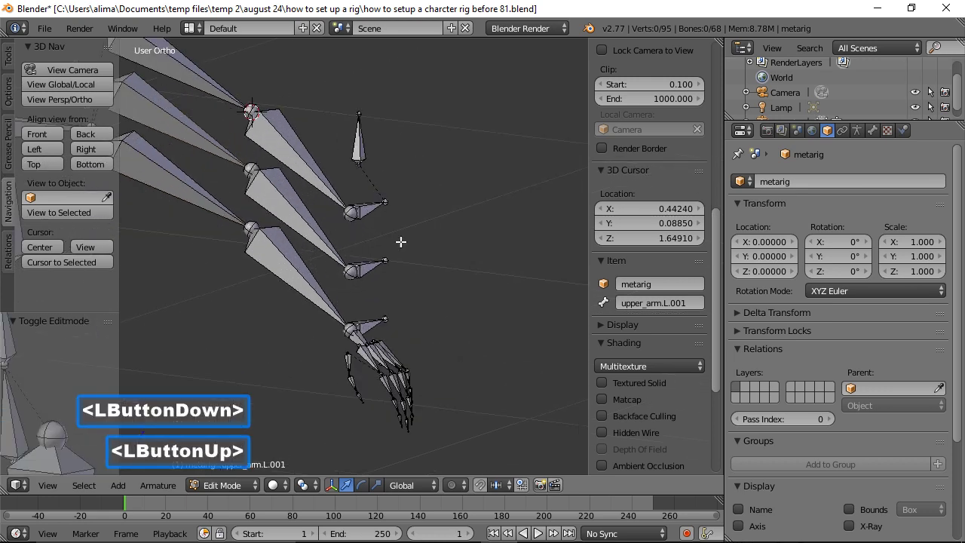
left_click(369, 212)
left_click(632, 306)
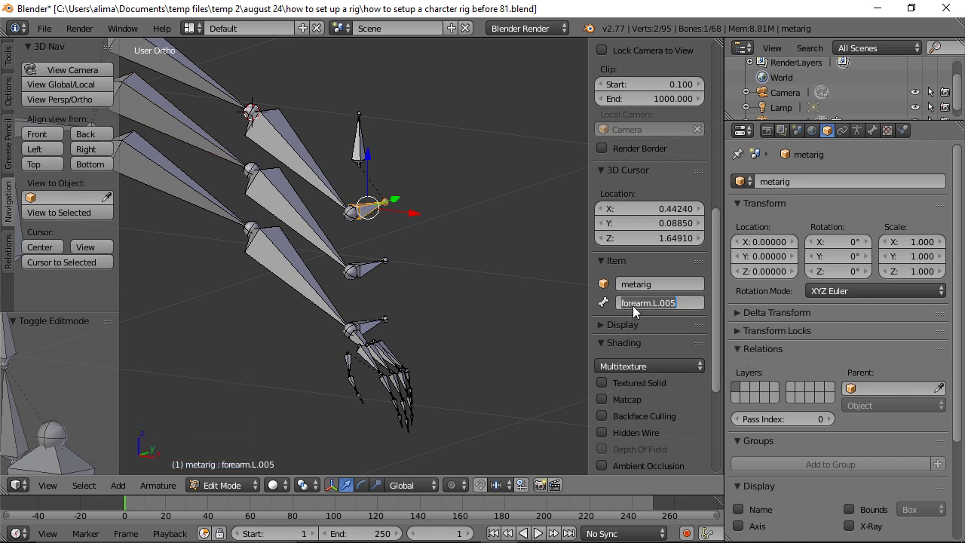
type("ik.a")
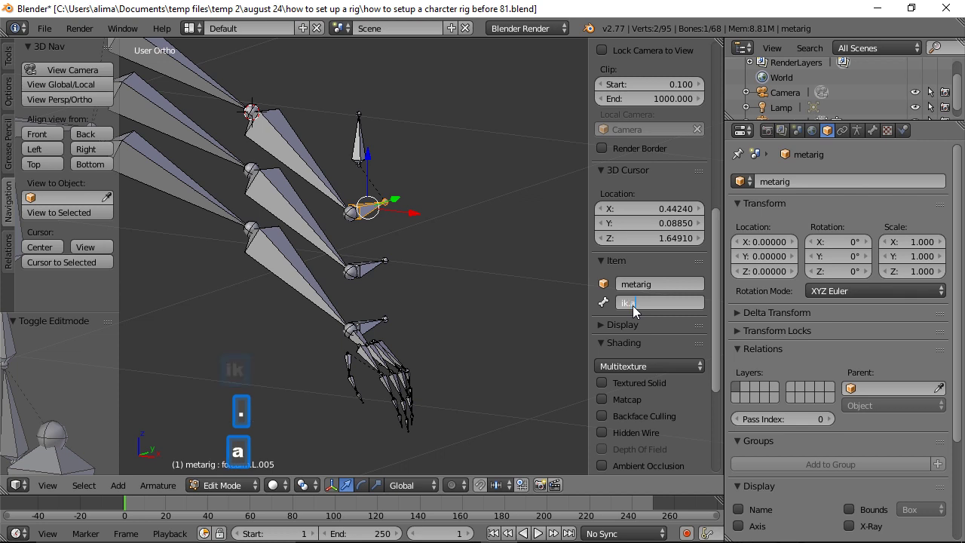
type(" handle.l")
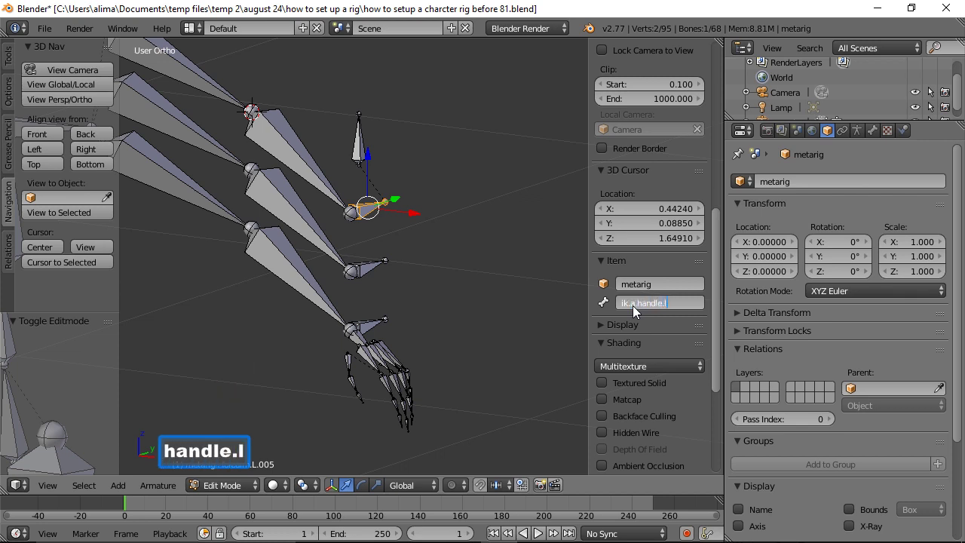
key("Return")
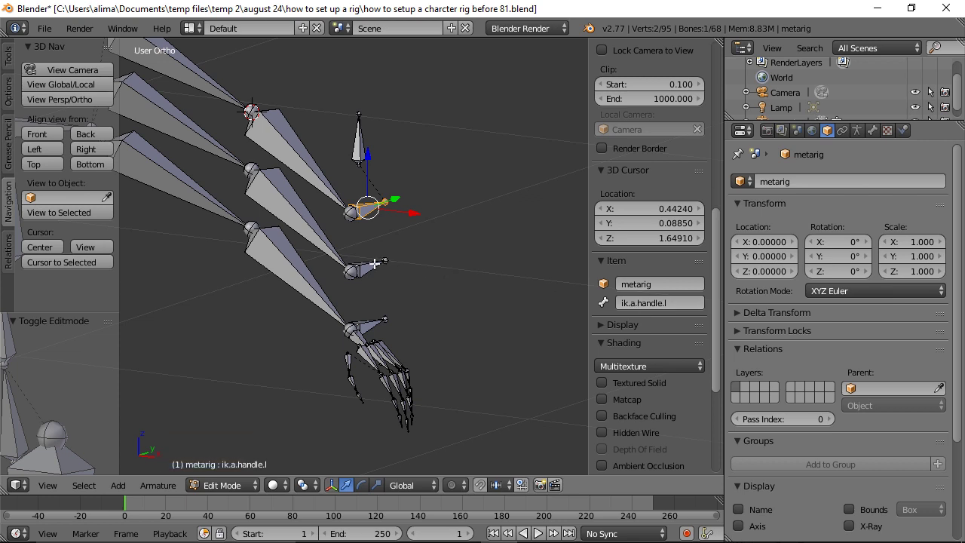
Rename the wrist bone of the middle left-arm chain, forearm.L.003, as "fk.a.handle.l".
left_click(368, 266)
left_click(633, 303)
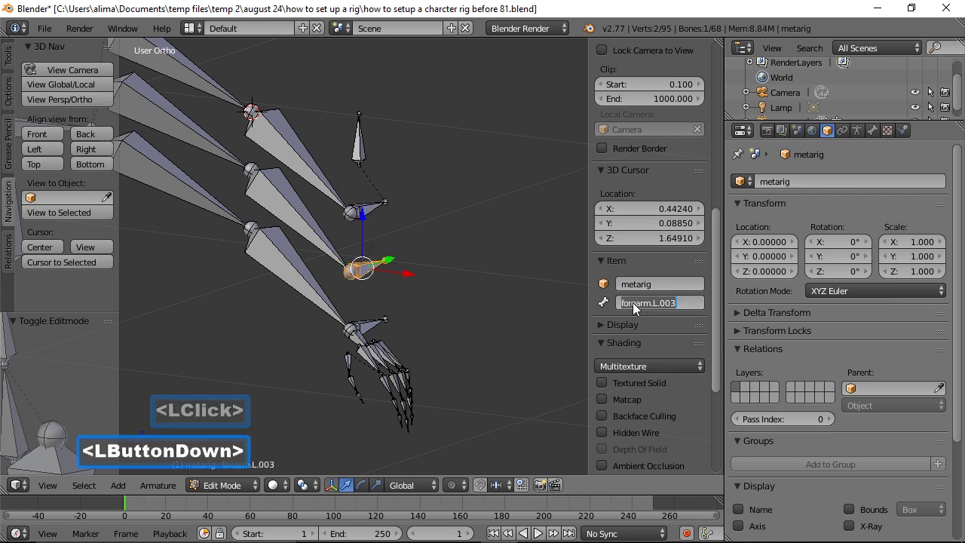
type("fk")
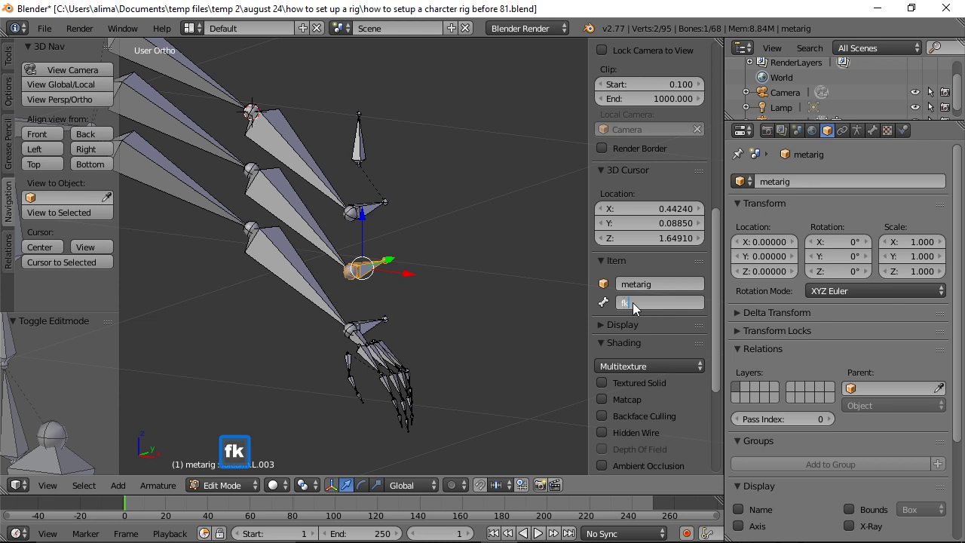
type(".a handle")
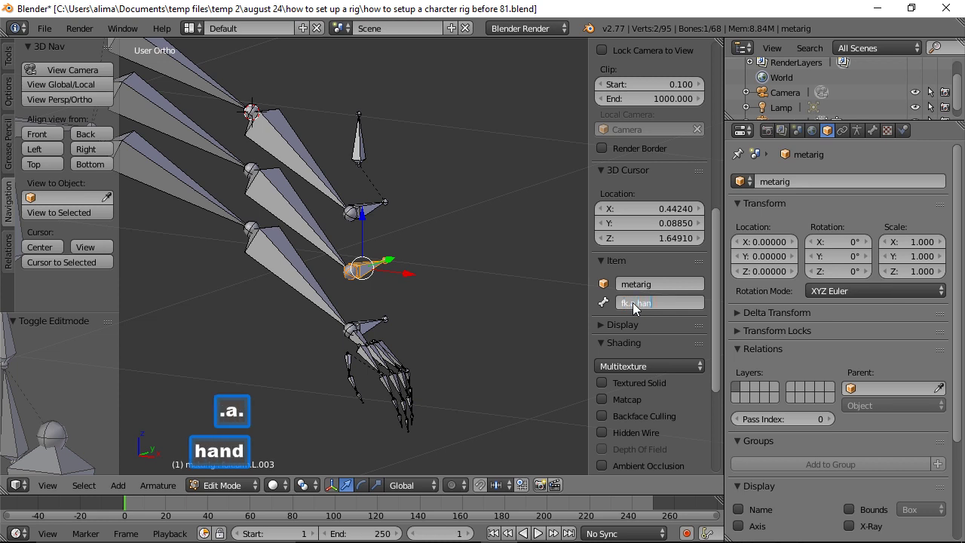
type(".l")
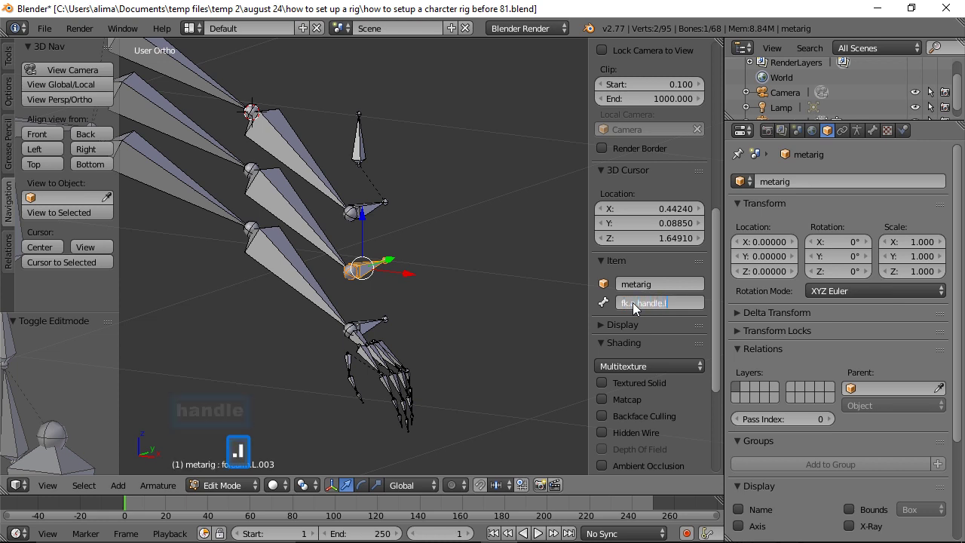
key("Return")
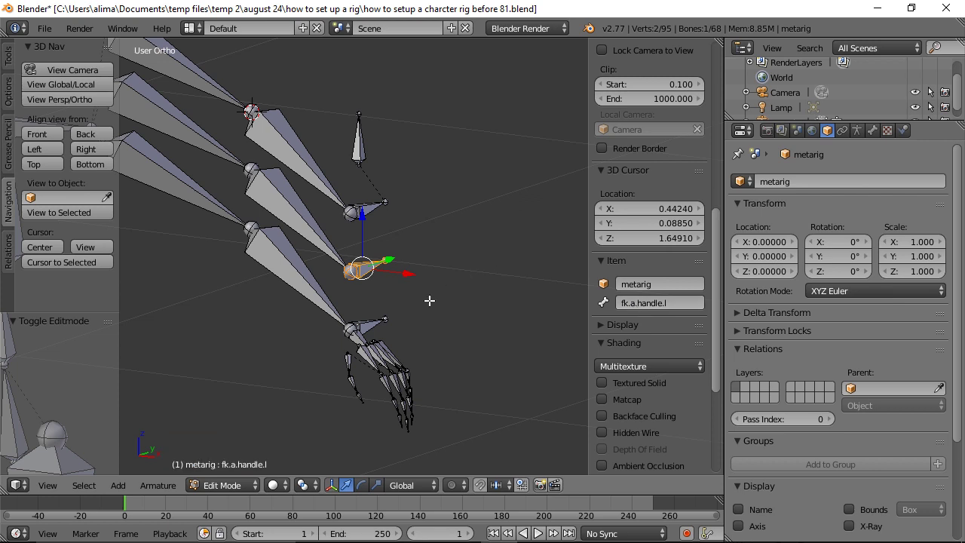
Rename the deform chain's wrist bone forearm.L.001 as "df.a.handle.l" and save the rig as "how to setup a charcter rig before 82.blend".
left_click(368, 325)
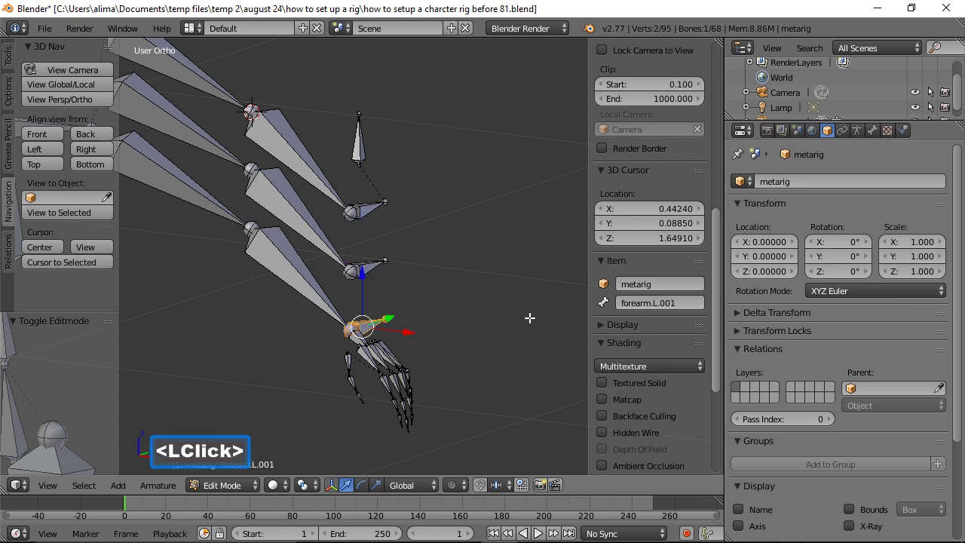
left_click(628, 303)
type("df")
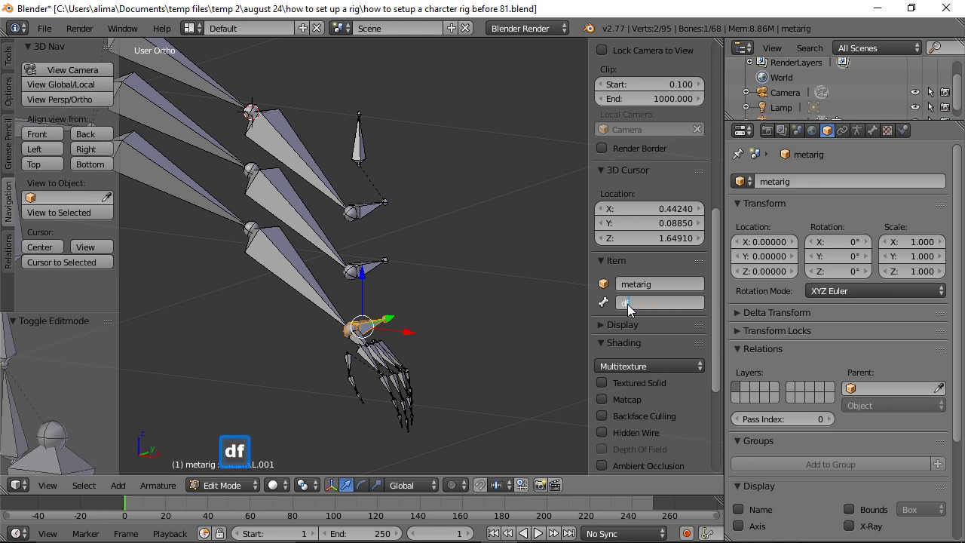
type("a")
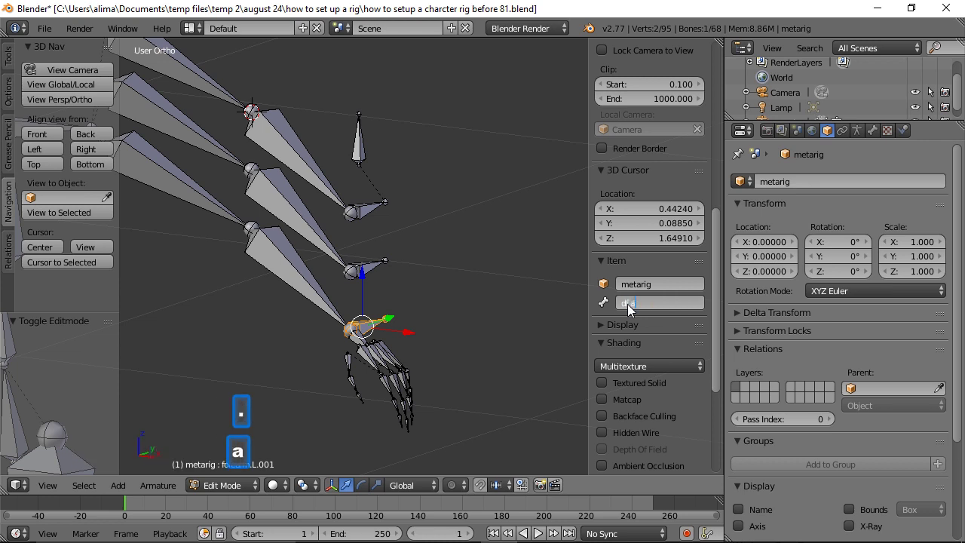
type(".handle")
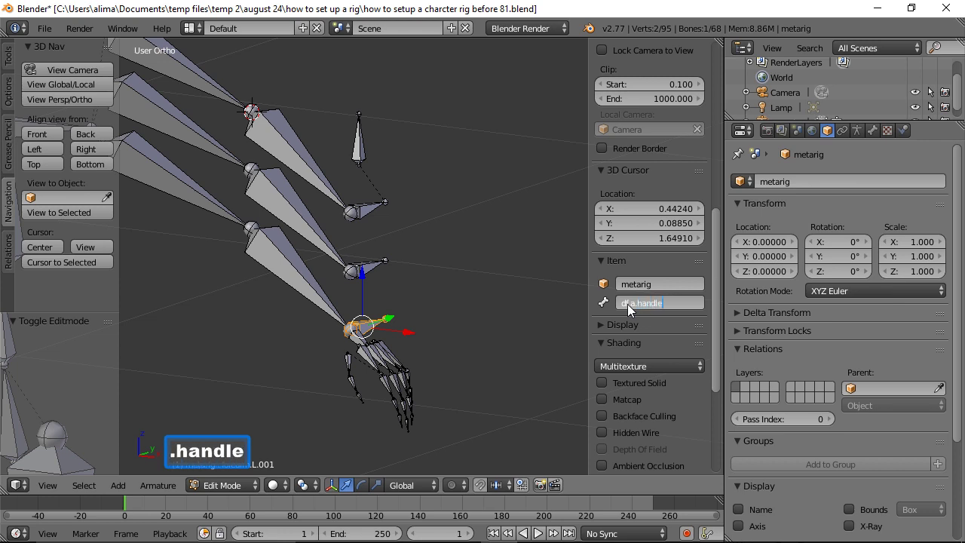
type(".l")
key("Return")
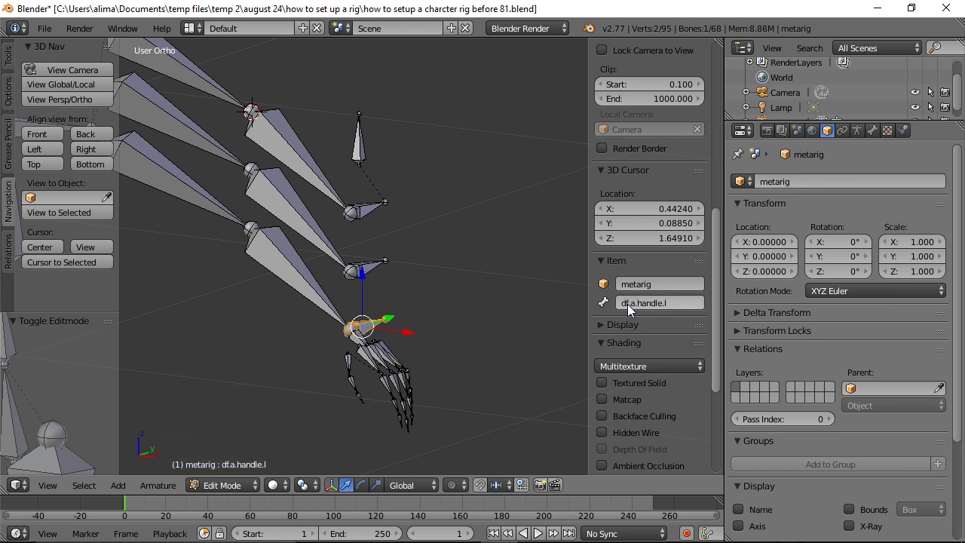
key("ctrl+alt+s")
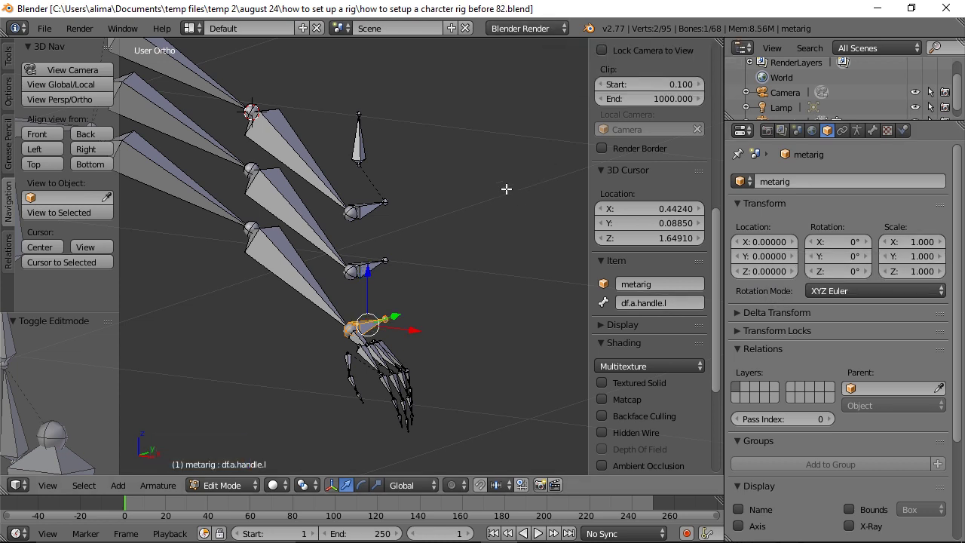
Deselect all bones and display the whole rig in wireframe shading from the front view.
middle_click_drag(491, 166, 518, 247, "ctrl")
middle_click_drag(323, 296, 416, 279, "shift")
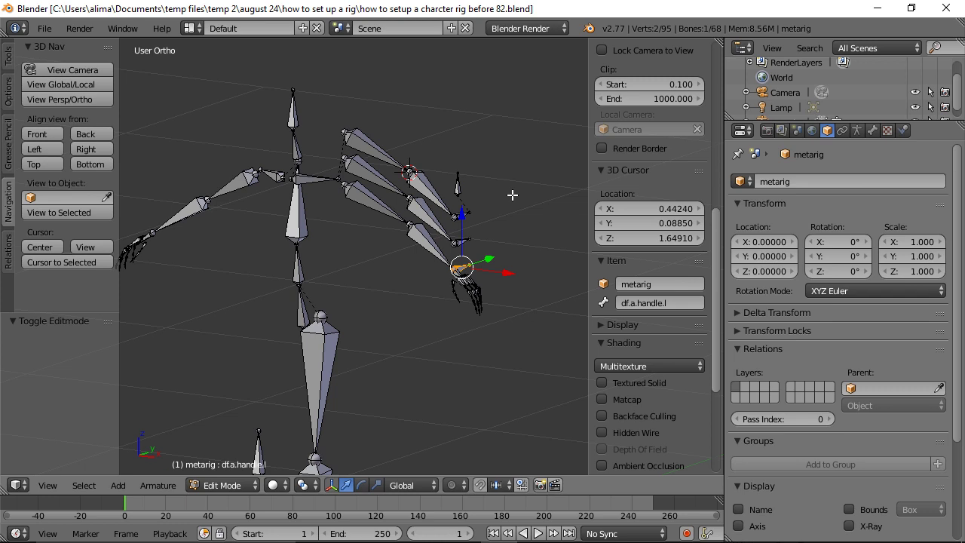
key("a")
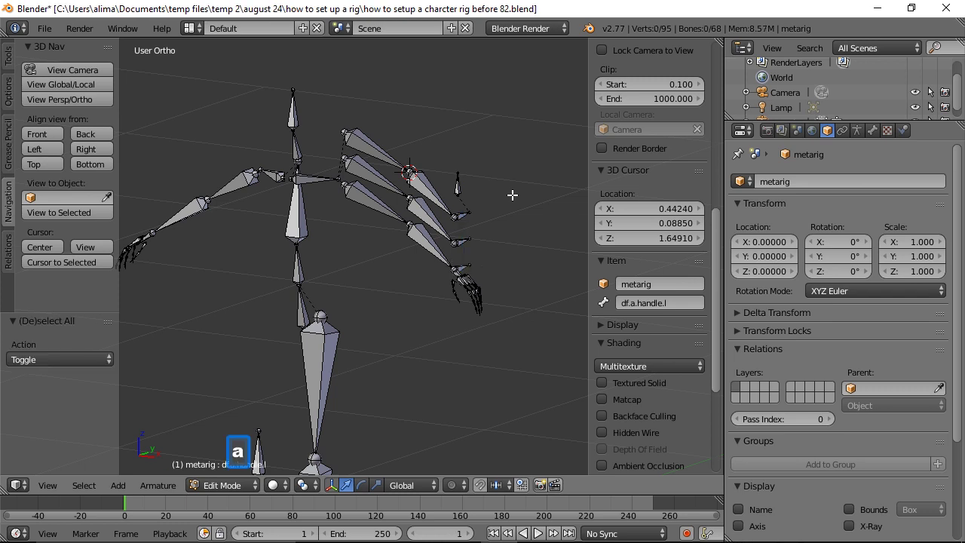
left_click(53, 133)
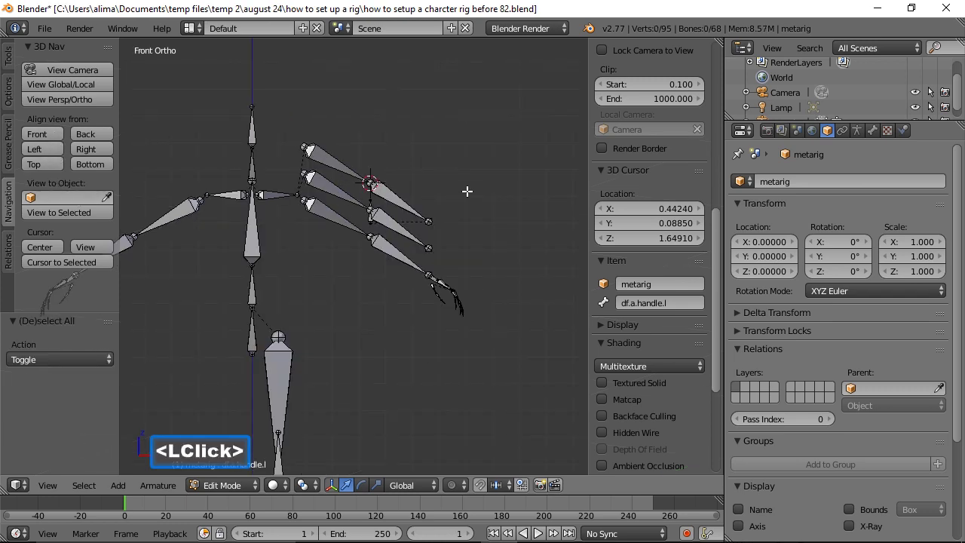
key("z")
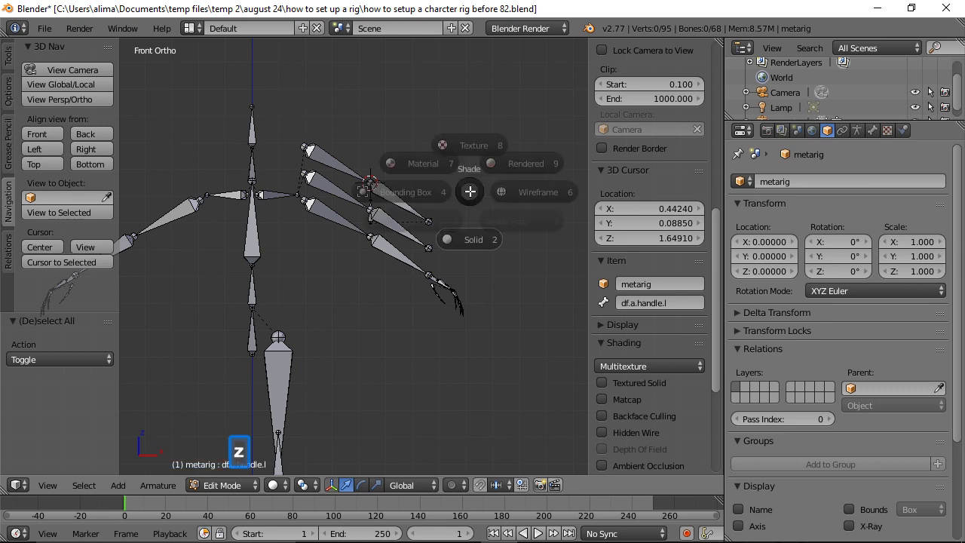
left_click(576, 191)
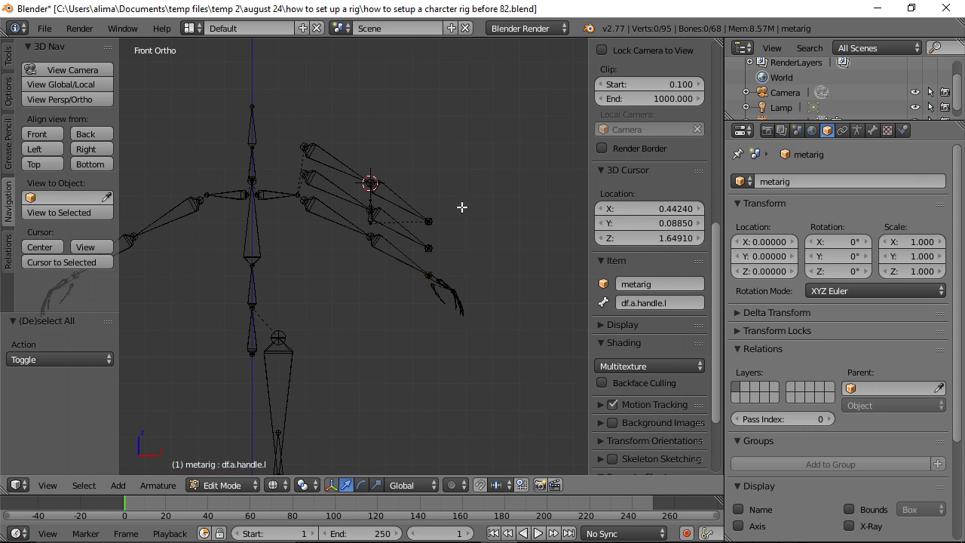
In Pose Mode, move the three-bone IK arm chain to the second block's lower-row second bone layer and save as "how to setup a charcter rig before 83.blend".
left_click(278, 485)
key("ctrl")
mouse_move(458, 117)
right_mouse_down("ctrl")
mouse_move(371, 108)
mouse_move(315, 123)
mouse_move(287, 145)
mouse_move(288, 156)
mouse_move(324, 160)
mouse_move(430, 229)
mouse_move(467, 208)
right_mouse_up("ctrl")
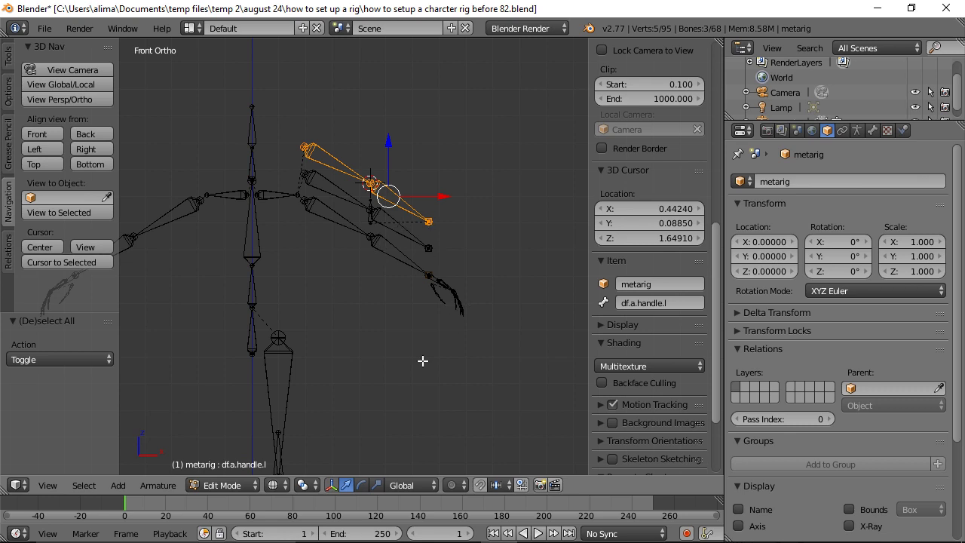
left_click(252, 488)
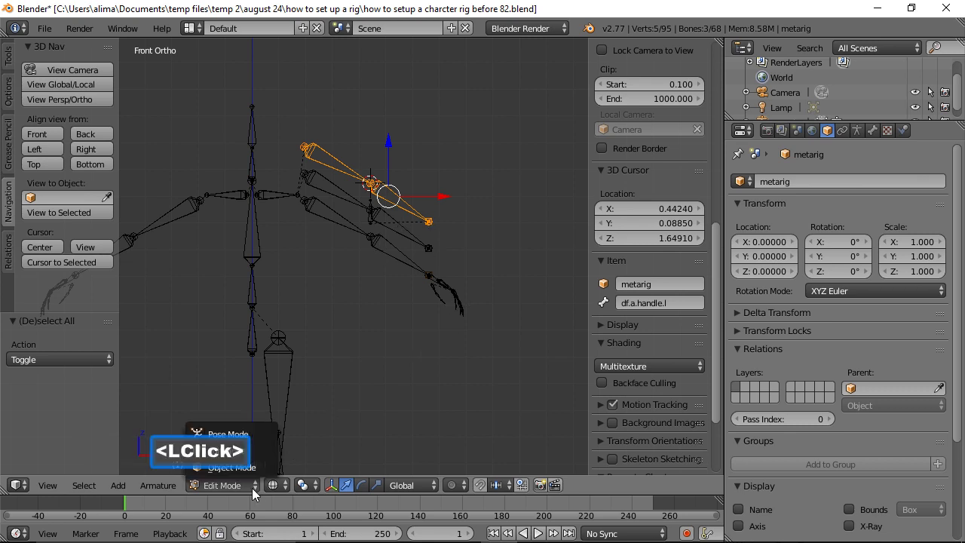
left_click(266, 435)
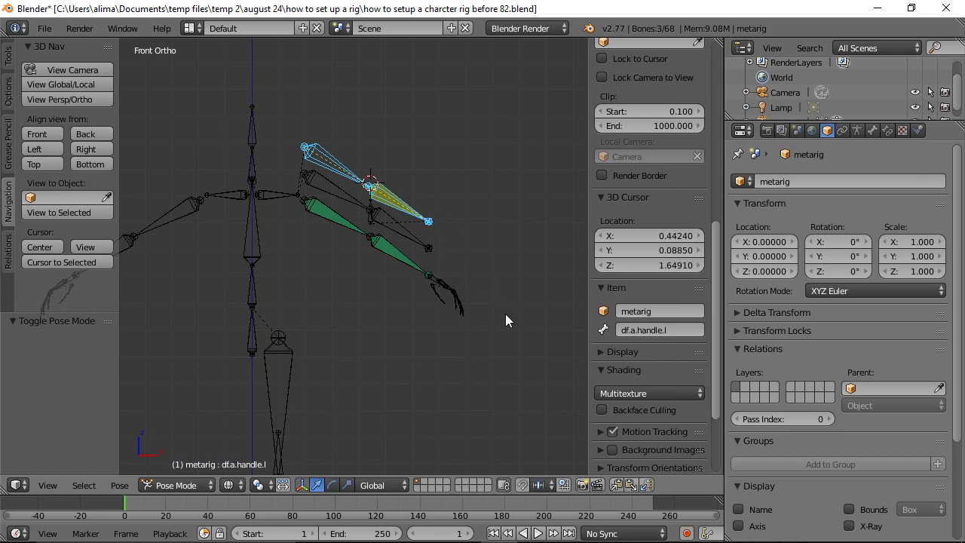
key("m")
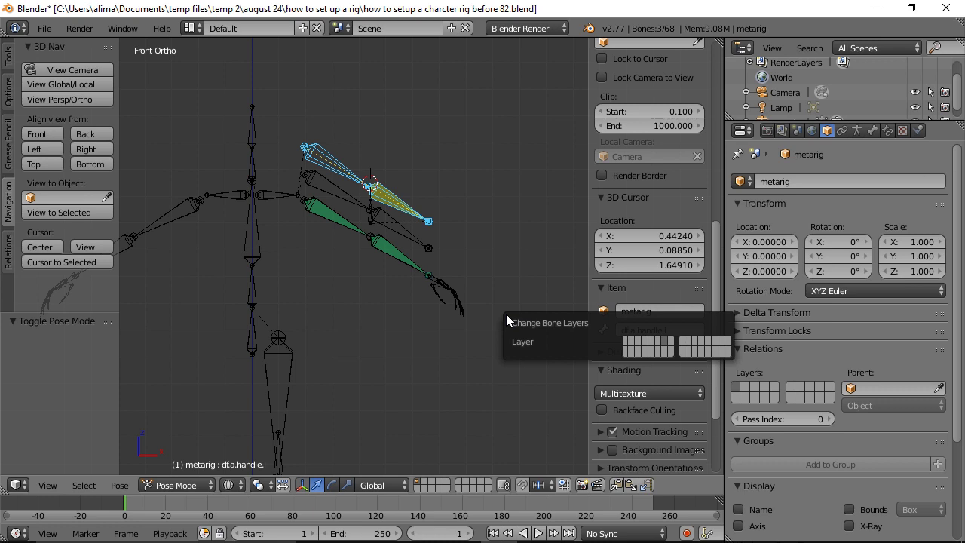
left_click(688, 350)
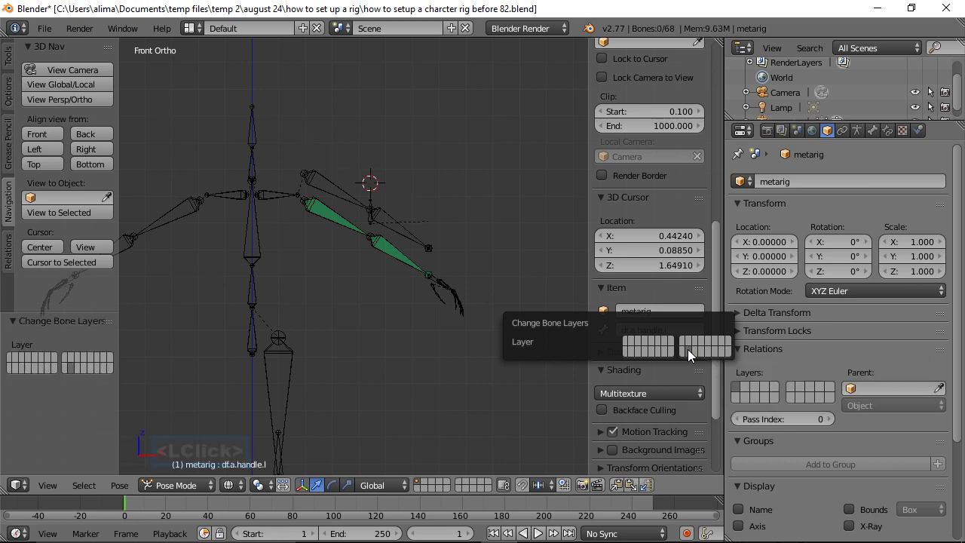
left_click(540, 74)
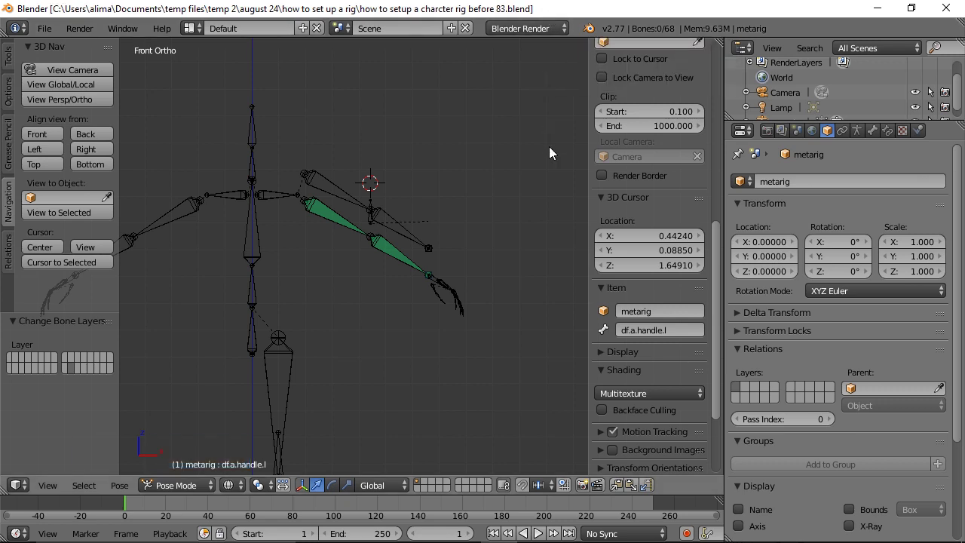
Move the FK arm chain and the small elbow bone to the second block's lower-row third bone layer and save as "how to setup a charcter rig before 85.blend".
left_click(857, 131)
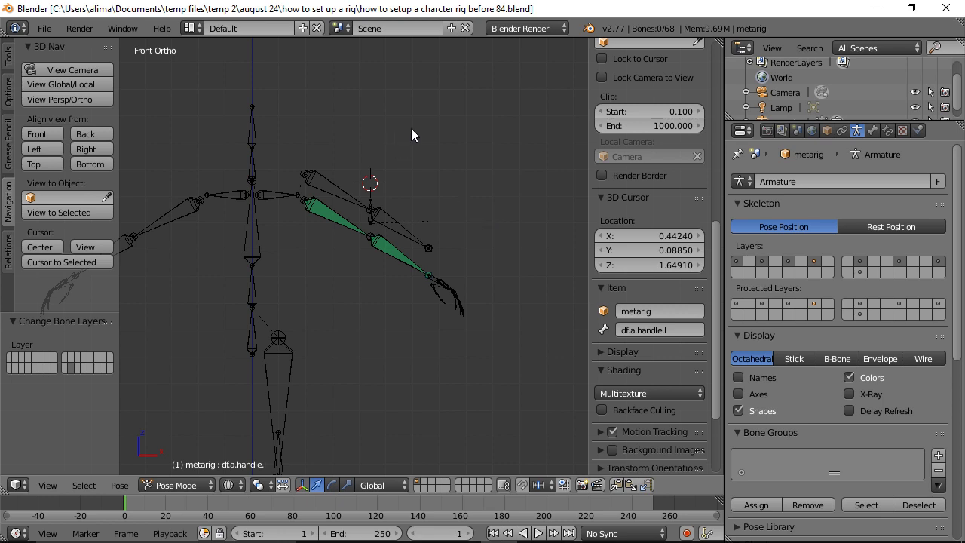
key("ctrl")
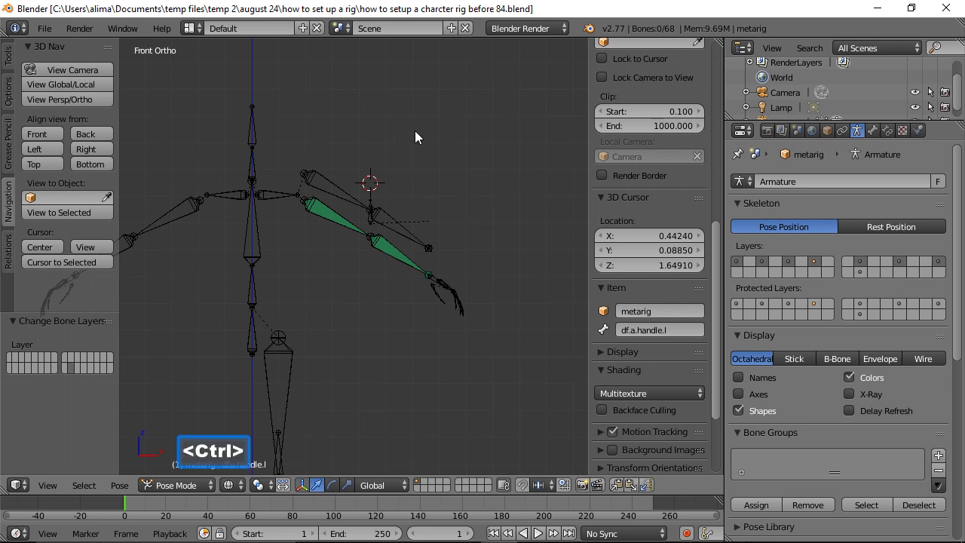
mouse_move(414, 132)
right_mouse_down("ctrl")
mouse_move(370, 124)
mouse_move(303, 152)
mouse_move(295, 173)
mouse_move(425, 258)
mouse_move(458, 228)
mouse_move(483, 243)
right_mouse_up("ctrl")
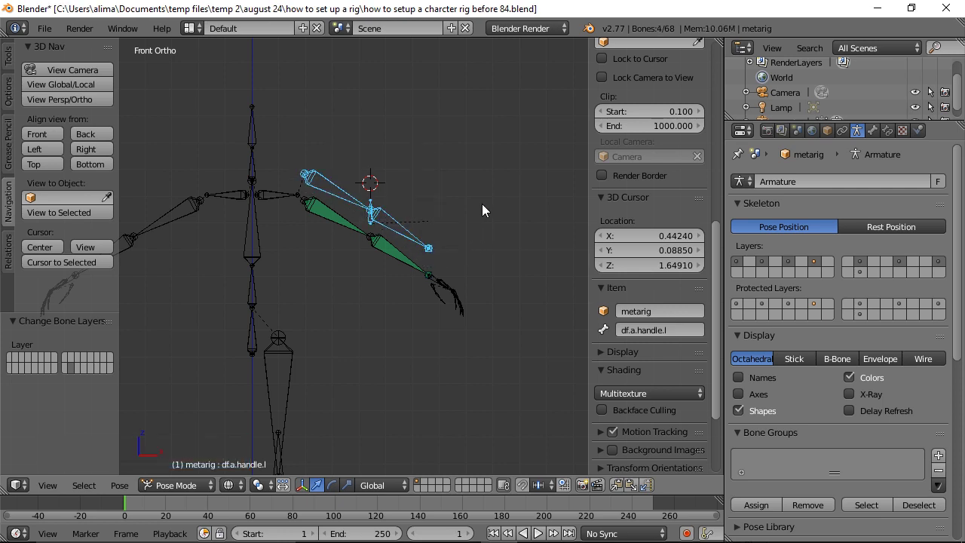
key("m")
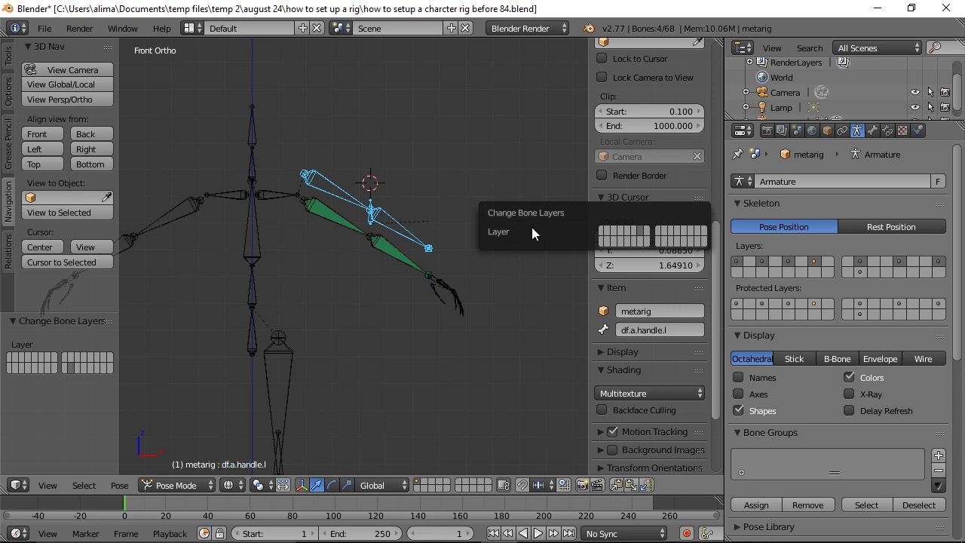
left_click(671, 242)
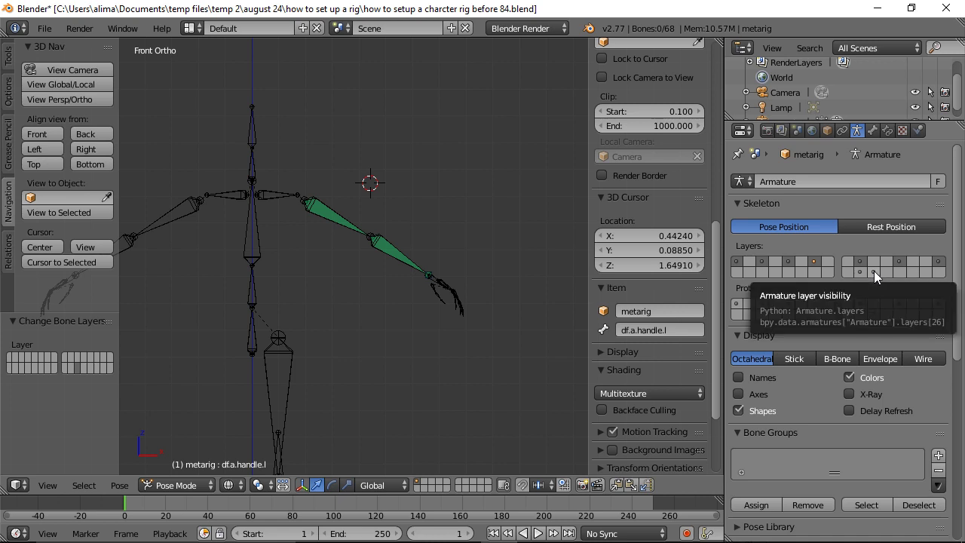
left_click(534, 118)
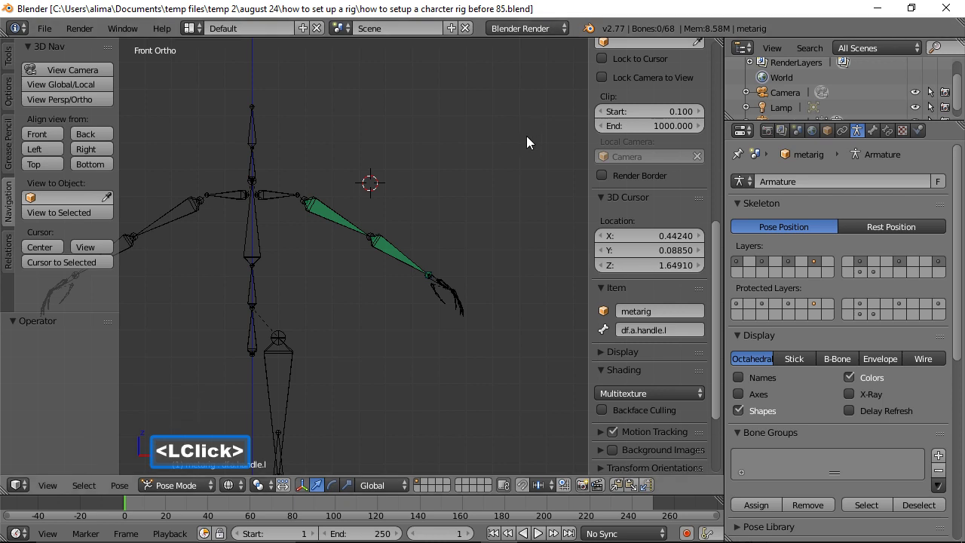
Move the wrist bone df.a.handle.l to the second block's lower-row fourth bone layer and save as "how to setup a charcter rig before 86.blend".
middle_click_drag(520, 137, 440, 188)
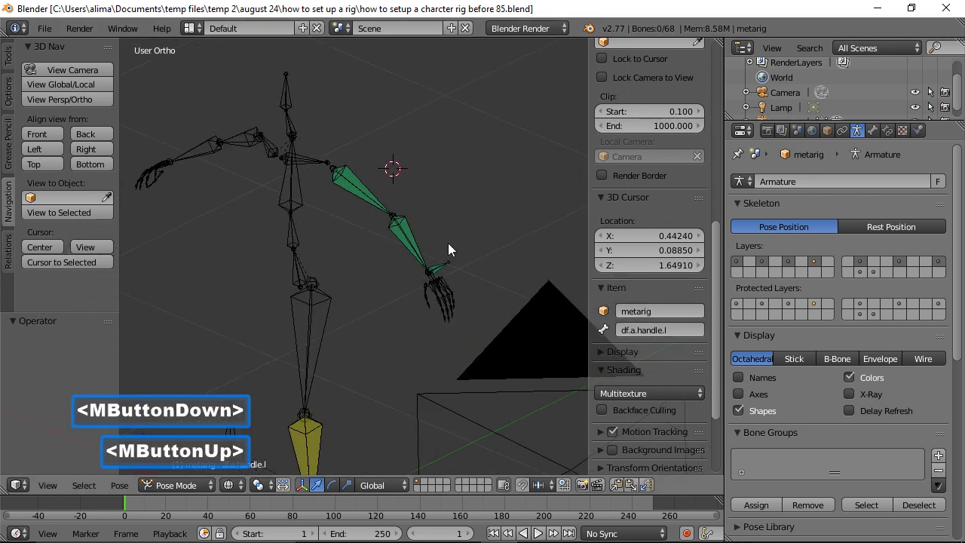
left_click(440, 271)
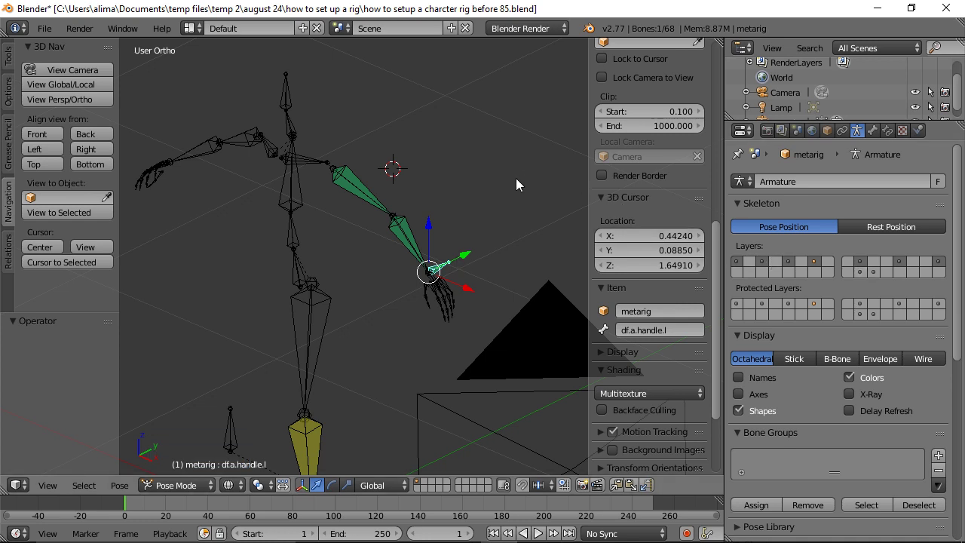
key("m")
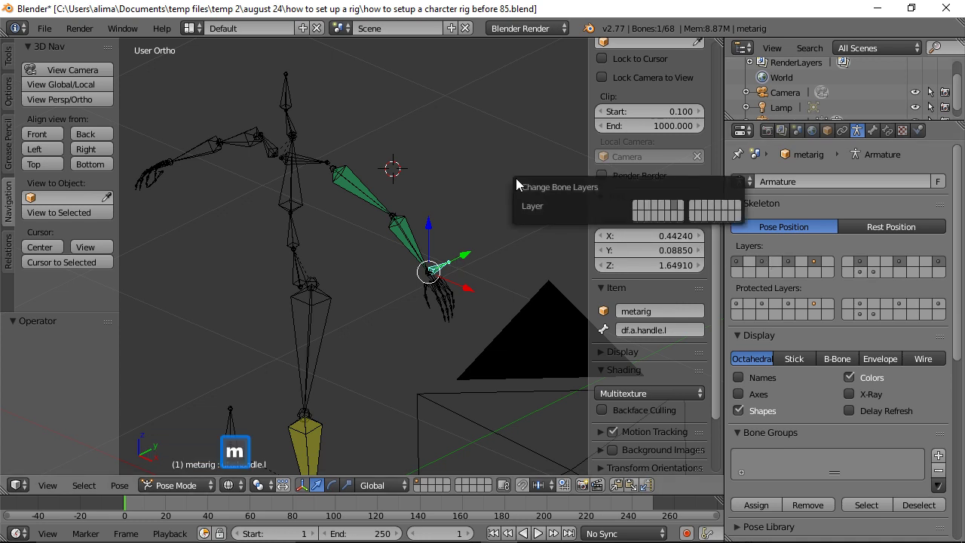
left_click(711, 216)
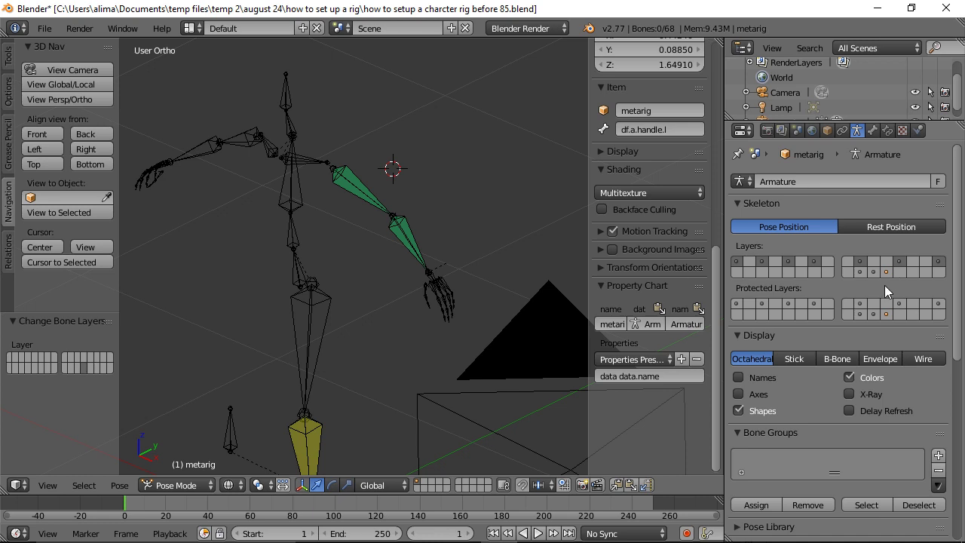
left_click(561, 88)
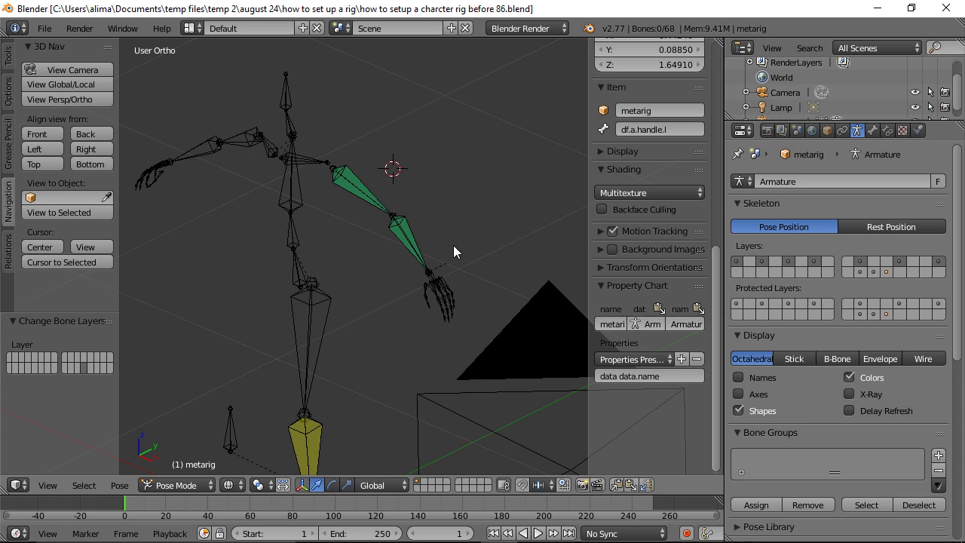
Show the IK chain's layer, move ik.a.handle.l to the second block's lower-row first bone layer, and save as "how to setup a charcter rig before 87.blend".
left_click(861, 271, "shift")
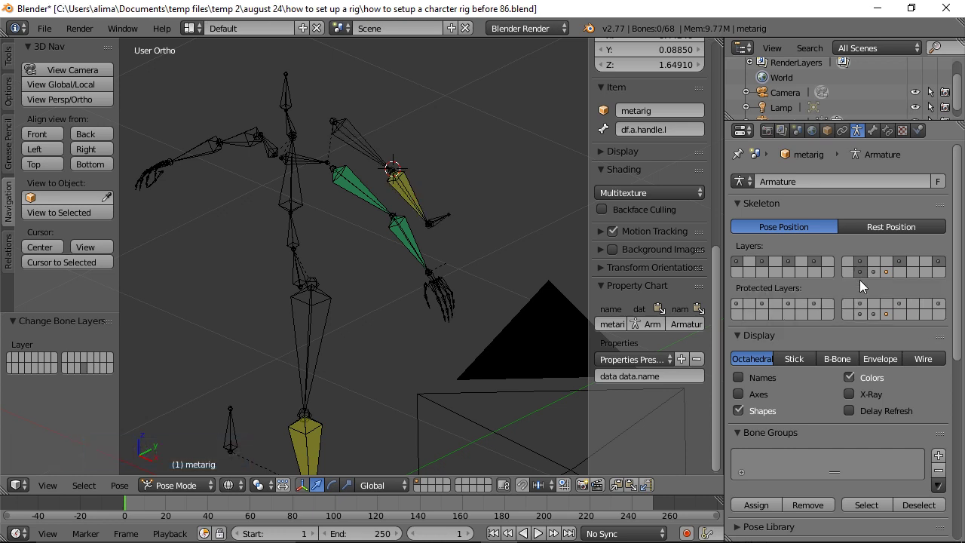
middle_click_drag(512, 245, 495, 225)
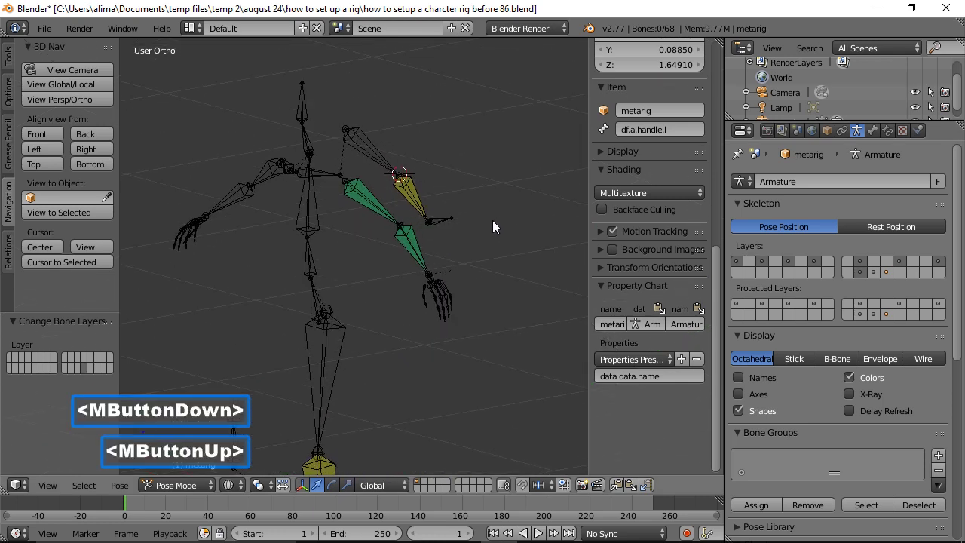
left_click(440, 223)
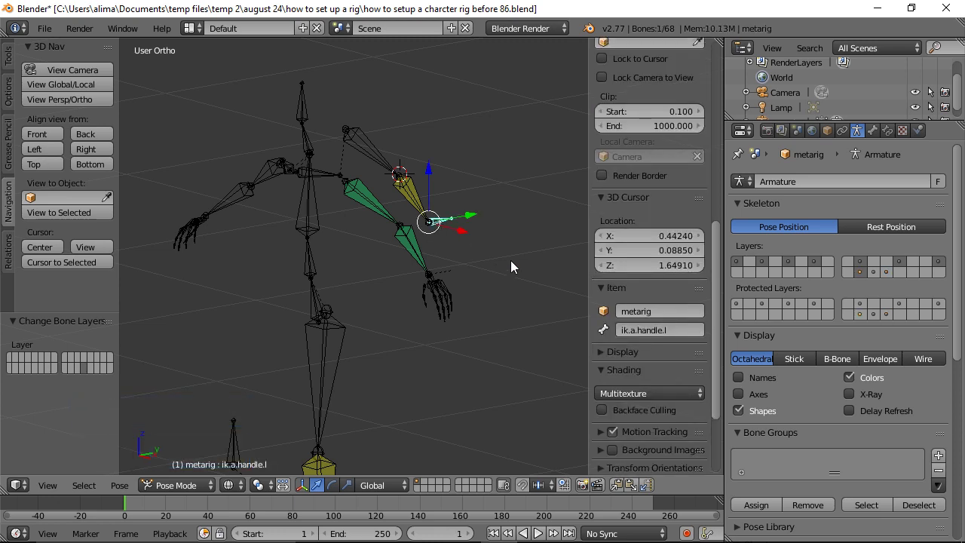
key("m")
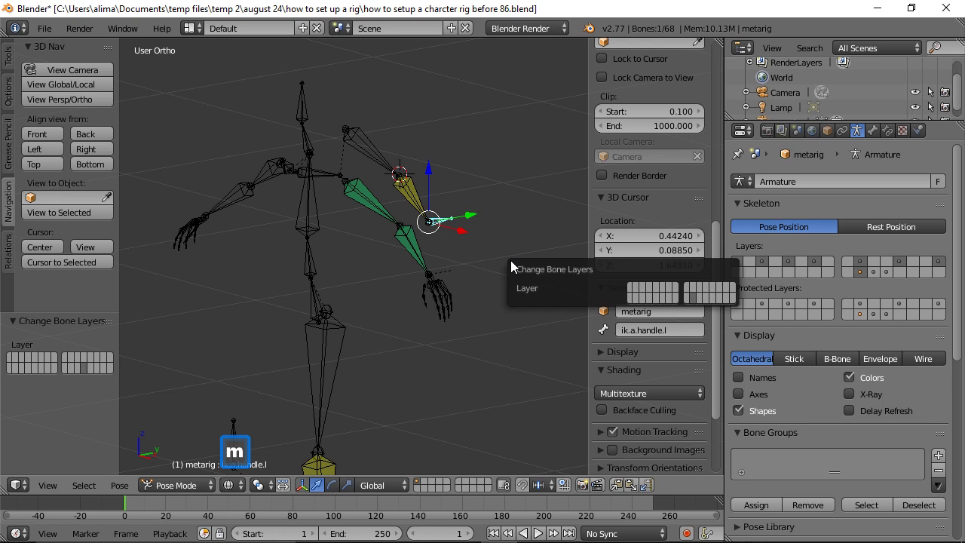
left_click(686, 296)
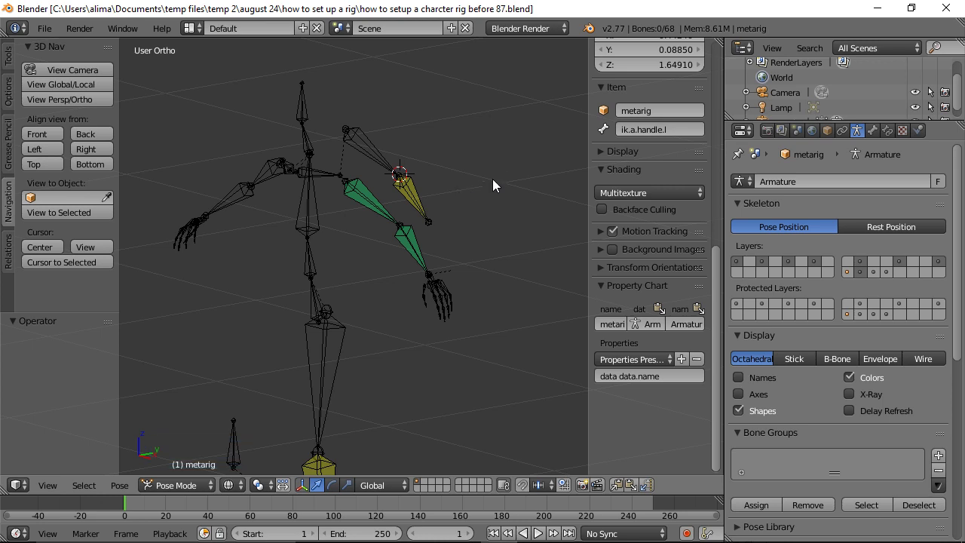
Show the FK chain's layer, move pt.a.l to the second block's lower-row first bone layer, and save as "how to setup a charcter rig before 88.blend".
left_click(875, 270, "shift")
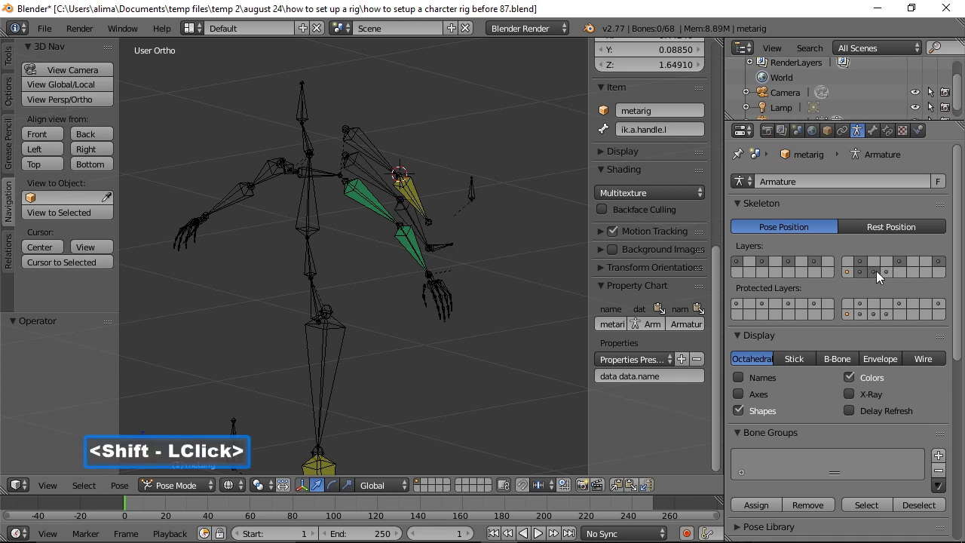
left_click(474, 191)
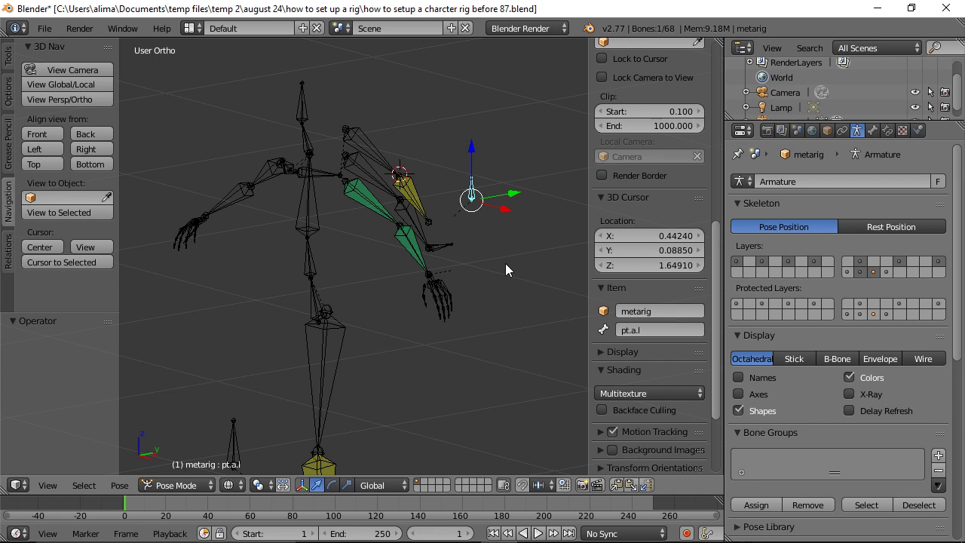
key("m")
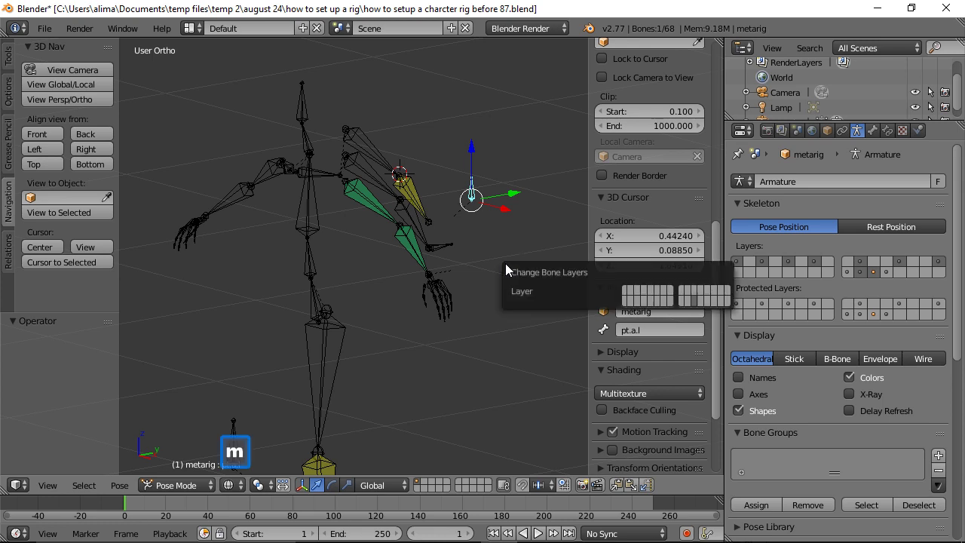
left_click(681, 300)
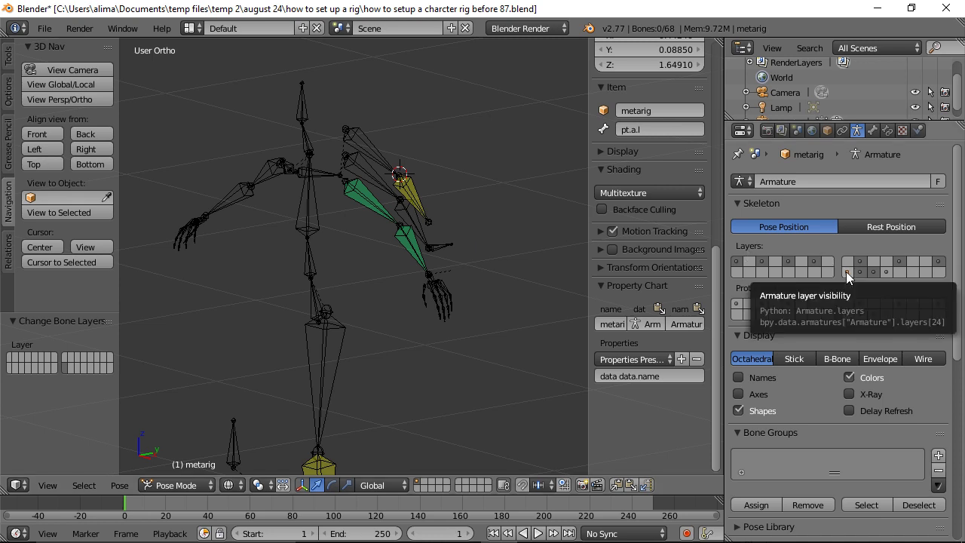
left_click(528, 119)
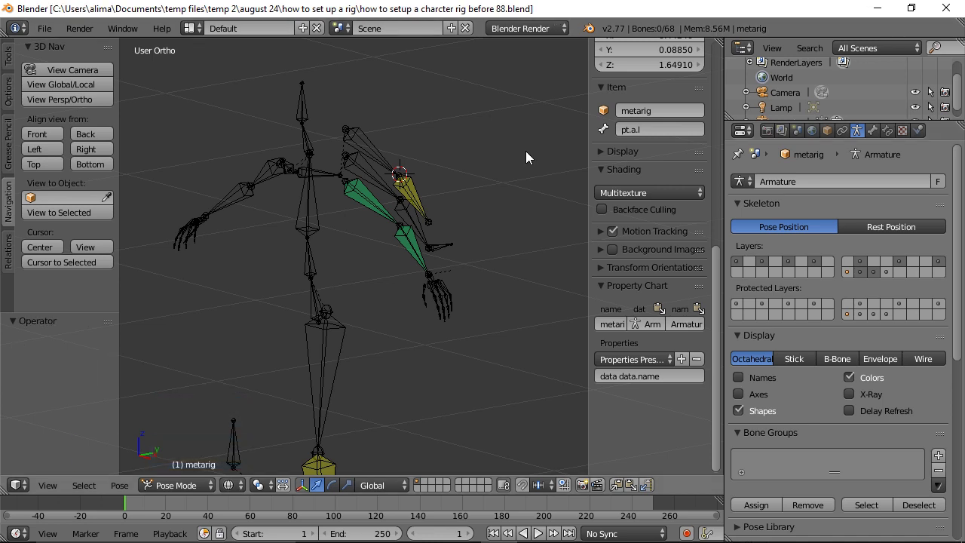
Also display the second block's lower-row first and fourth bone layers and save as "how to setup a charcter rig before 89.blend".
left_click(850, 270, "shift")
left_click(888, 271, "shift")
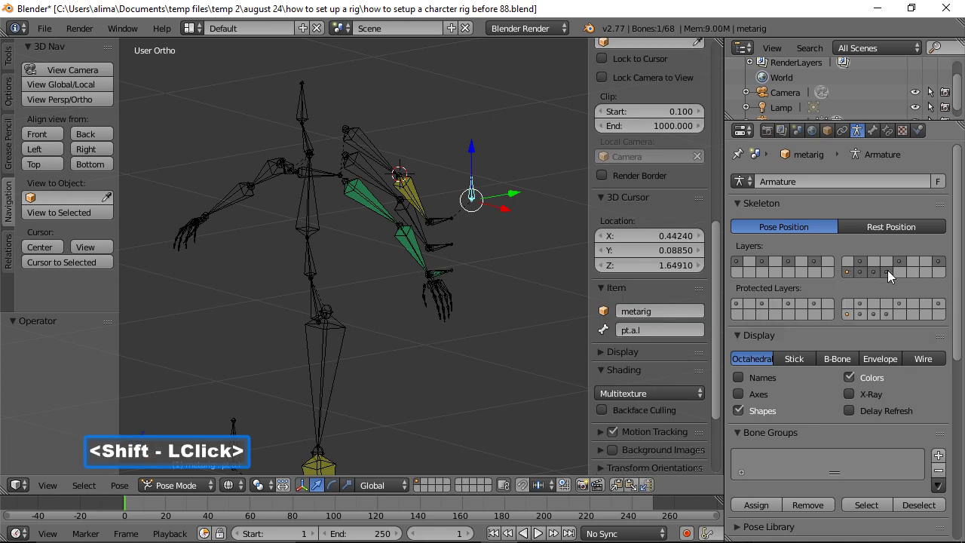
key("ctrl+alt+s")
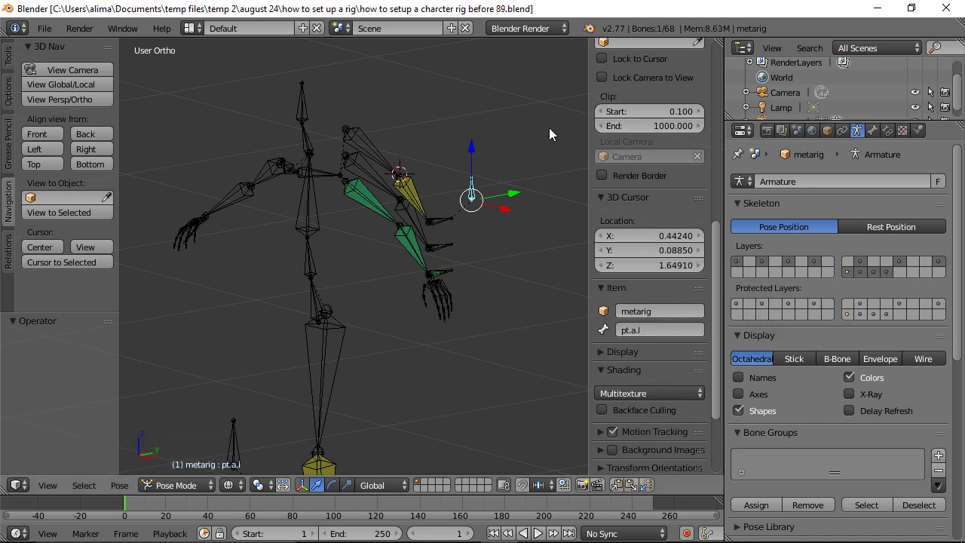
Deselect all bones, put the armature into Edit Mode in front view, and save as "how to setup a charcter rig before 90.blend".
key("a")
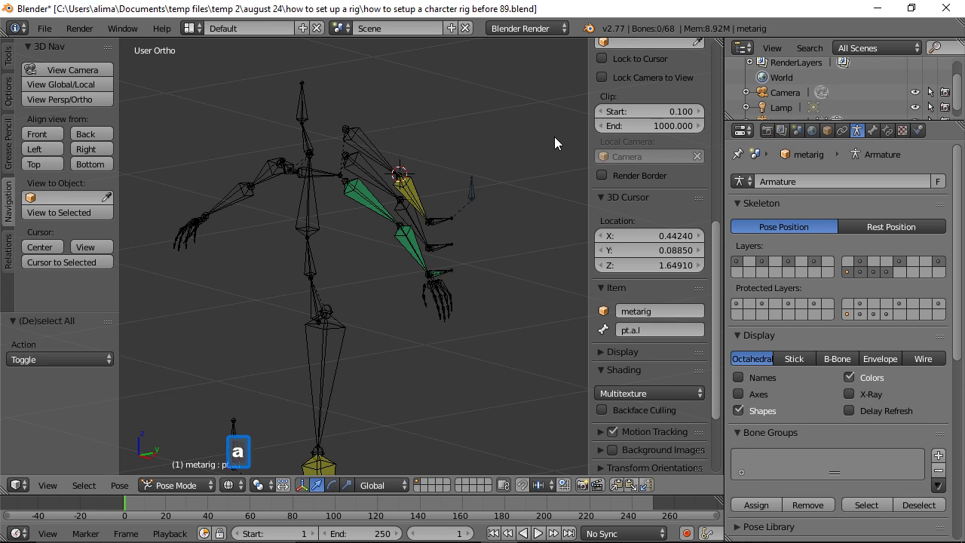
left_click(51, 133)
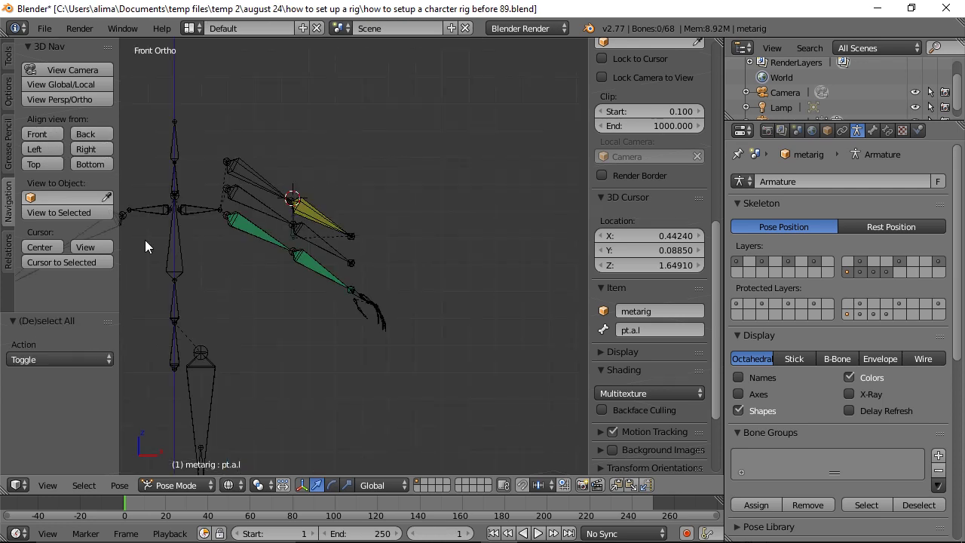
left_click(211, 486)
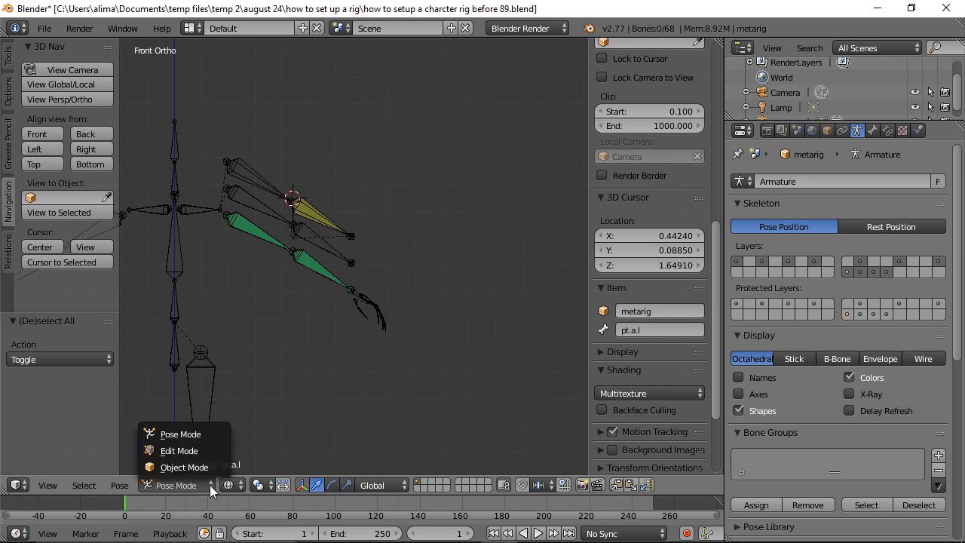
left_click(181, 451)
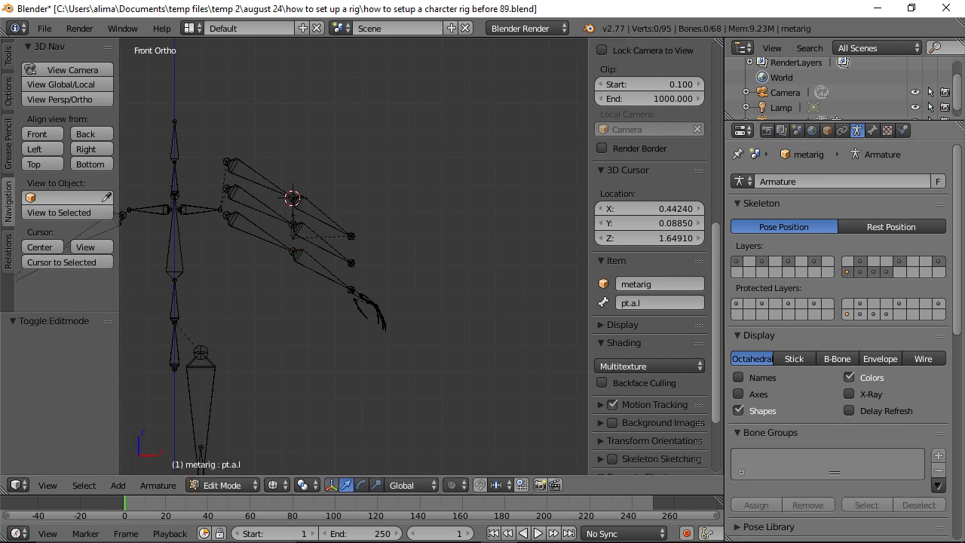
key("ctrl+alt+s")
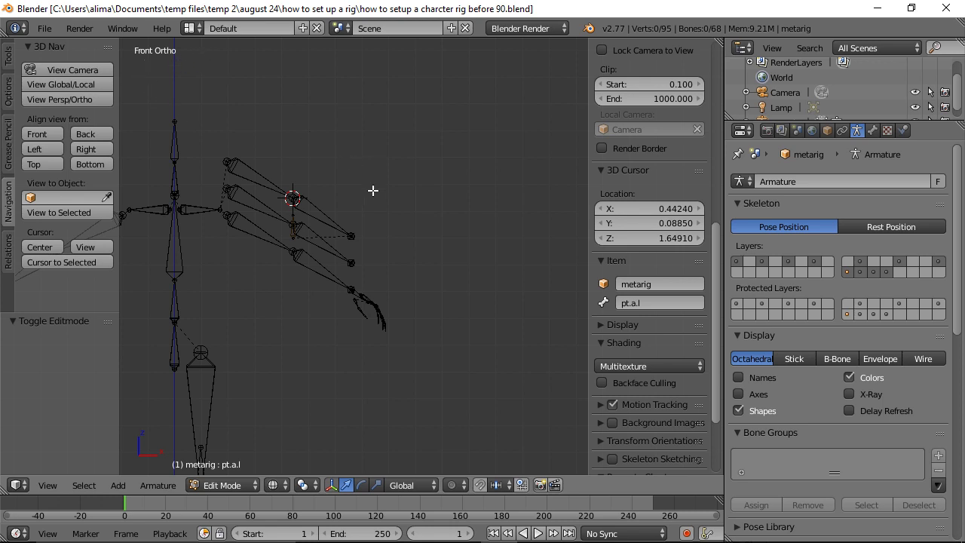
Move the middle FK arm chain together with pt.a.l by -0.1 along Z onto the deform arm and save as "how to setup a charcter rig before 91.blend".
key("ctrl")
mouse_move(372, 279)
left_mouse_down("ctrl")
mouse_move(368, 255)
mouse_move(288, 201)
mouse_move(249, 187)
mouse_move(217, 193)
mouse_move(378, 276)
left_mouse_up("ctrl")
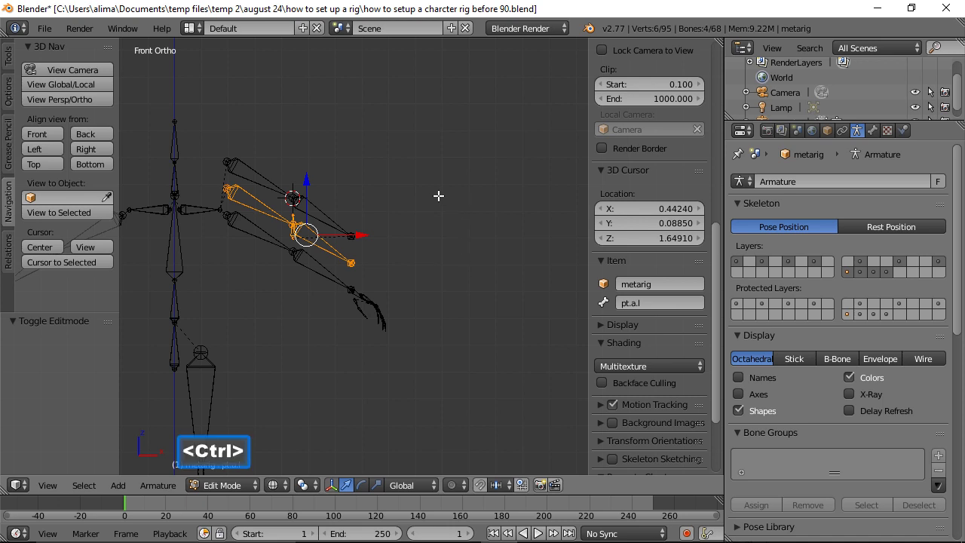
left_click_drag(309, 181, 308, 200, "ctrl")
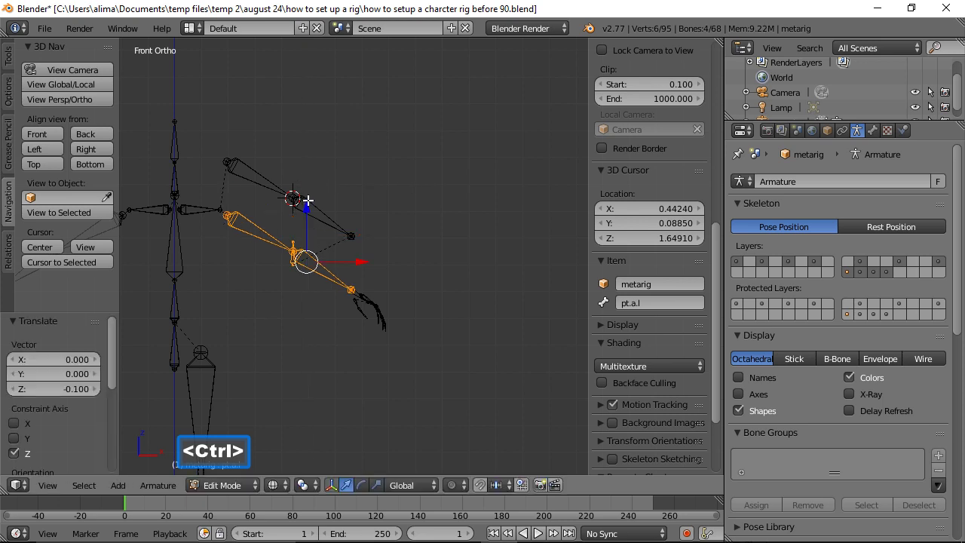
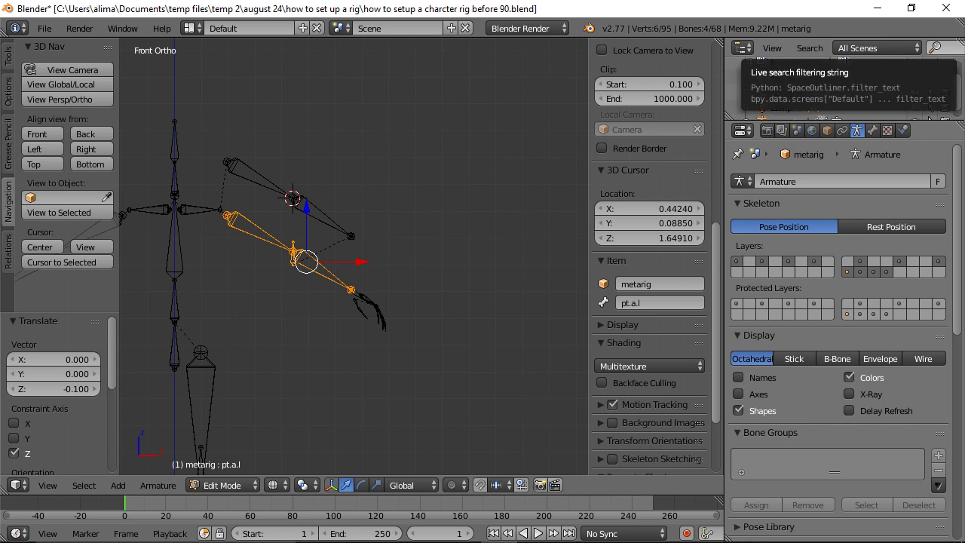
key("ctrl+alt+s")
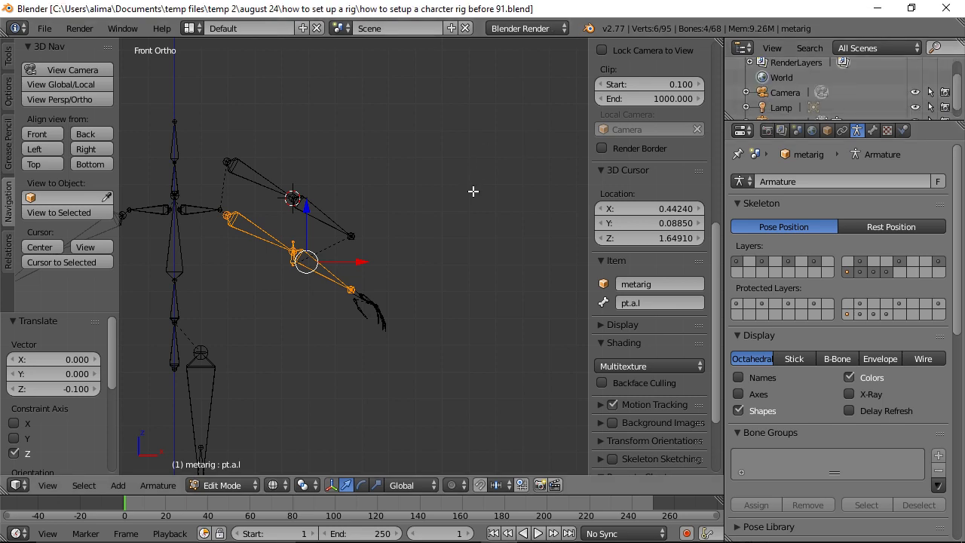
Move the three-bone upper IK arm chain by -0.2 along Z onto the deform arm and save as "how to setup a charcter rig before 92.blend".
key("a")
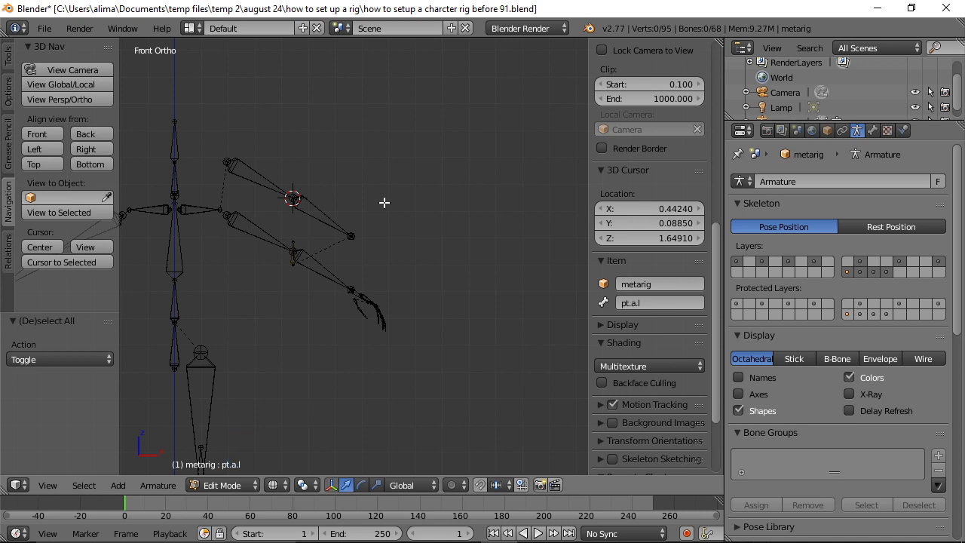
key("ctrl")
mouse_move(384, 202)
left_mouse_down("ctrl")
mouse_move(335, 160)
mouse_move(263, 136)
mouse_move(222, 149)
mouse_move(208, 166)
mouse_move(211, 181)
mouse_move(251, 211)
mouse_move(385, 258)
left_mouse_up("ctrl")
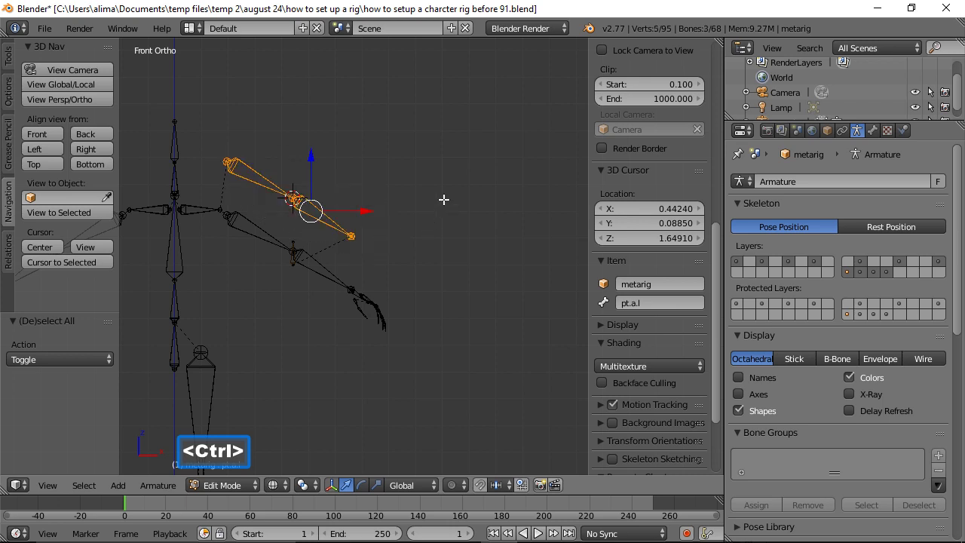
key("ctrl")
left_click_drag(312, 154, 311, 202, "ctrl")
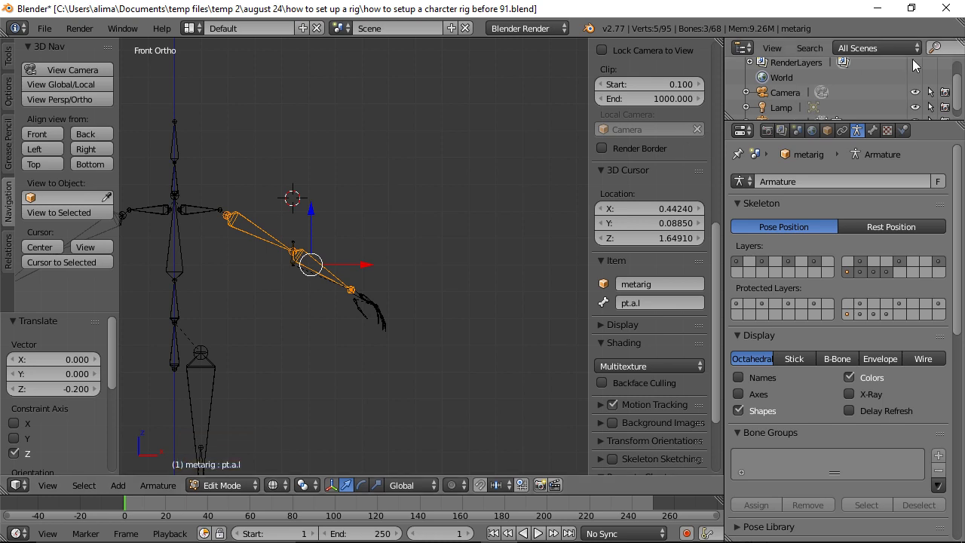
key("ctrl+shift+s")
key("KP_Add")
key("Return")
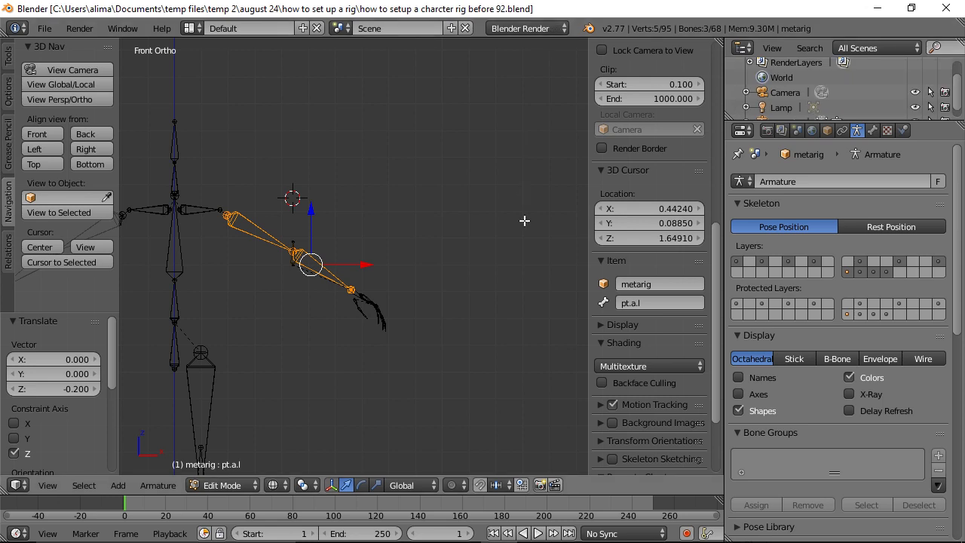
Deselect all bones, display the rig in solid shading, and view the overlapping left arm chains at an angle.
key("a")
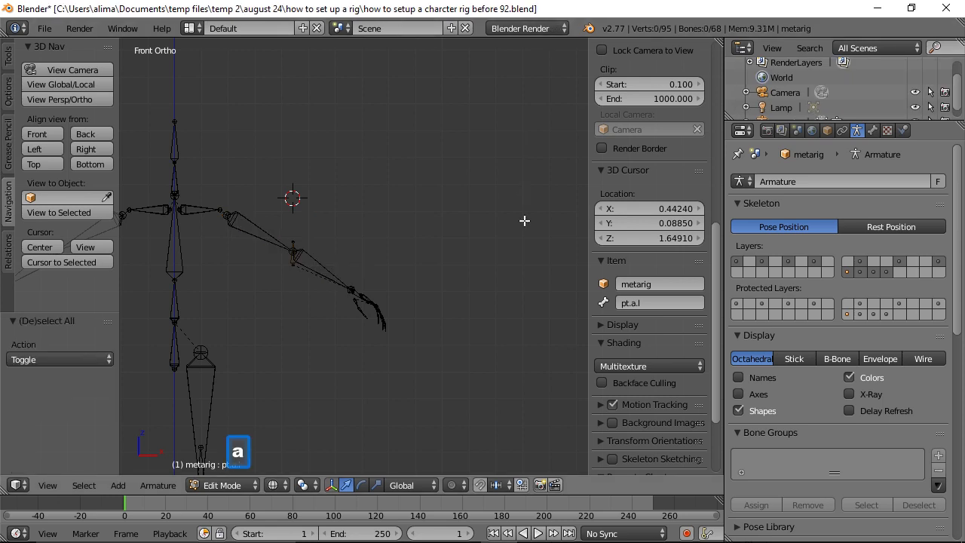
key("z")
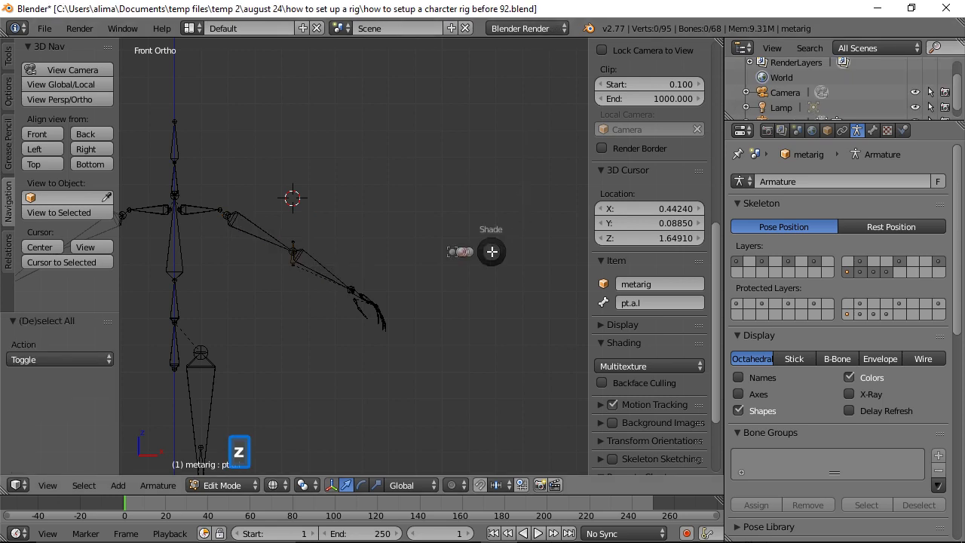
left_click(497, 333)
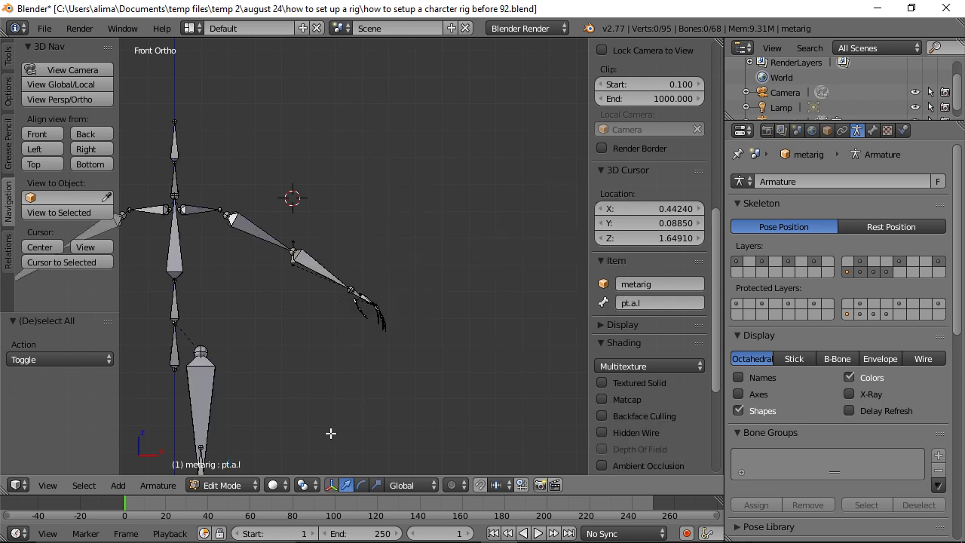
left_click(282, 487)
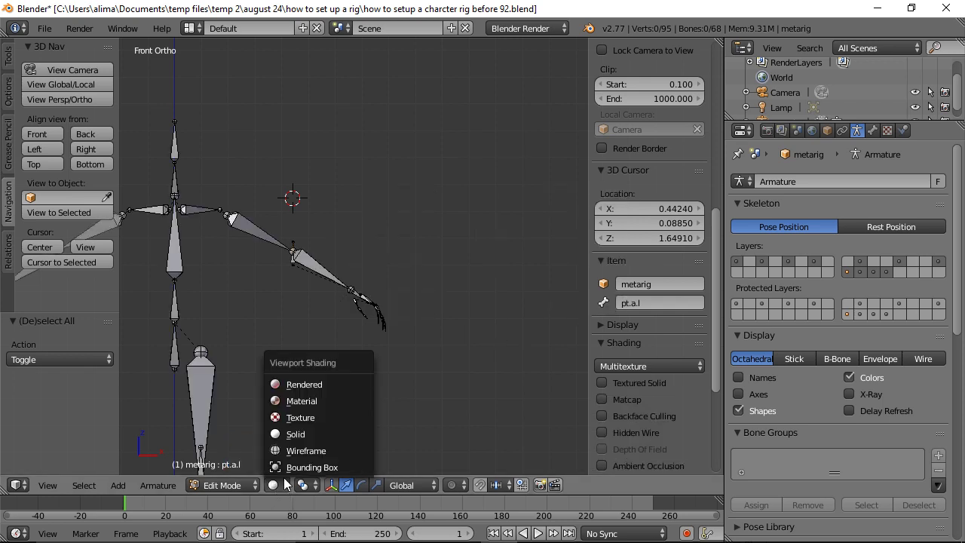
left_click(298, 435)
middle_click_drag(473, 200, 436, 246)
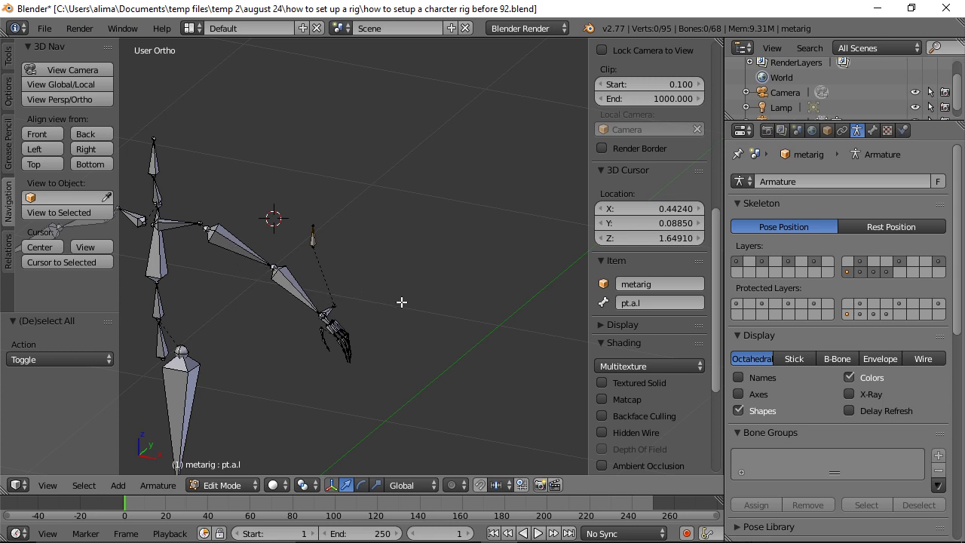
Save the file, put the armature into Pose Mode, and hide the extra arm bone layers so only the deform arm shows.
key("ctrl+s")
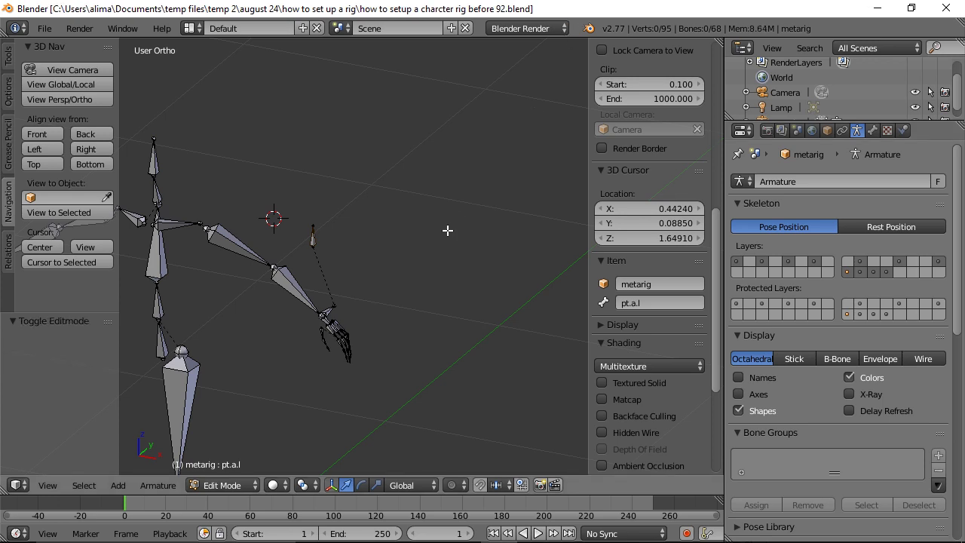
left_click(255, 487)
left_click(257, 435)
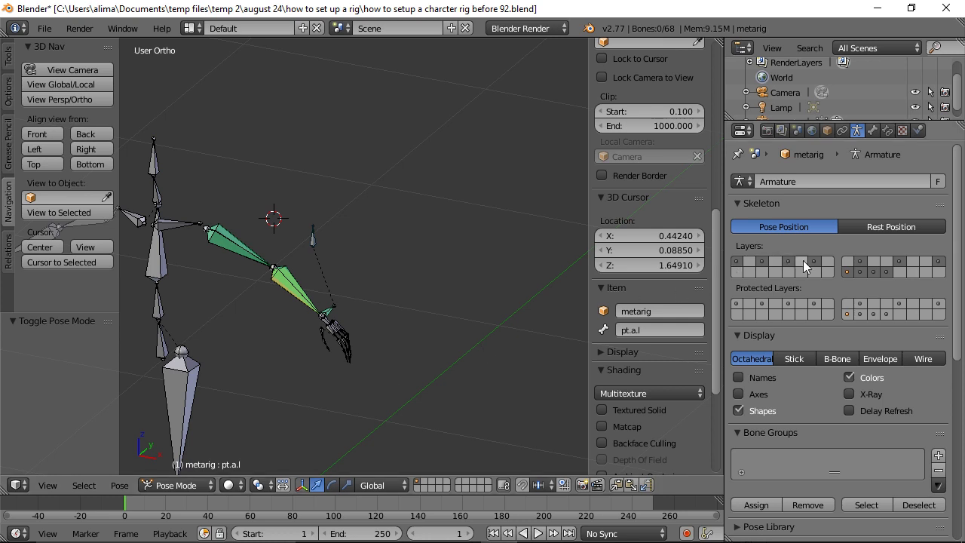
left_click(849, 269)
left_click(874, 272)
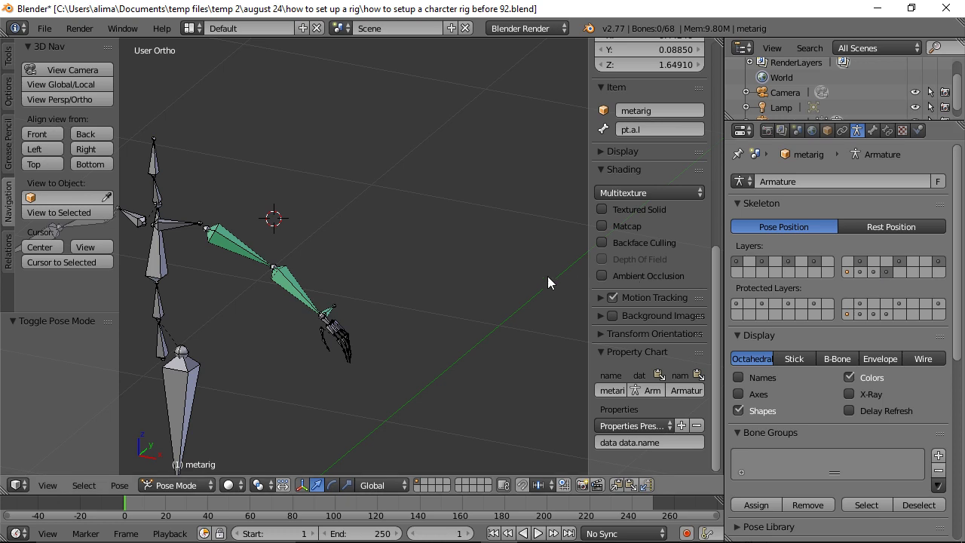
Set the influence of the ik Copy Rotation constraint on df.a.handle.l to 1.000.
left_click(886, 131)
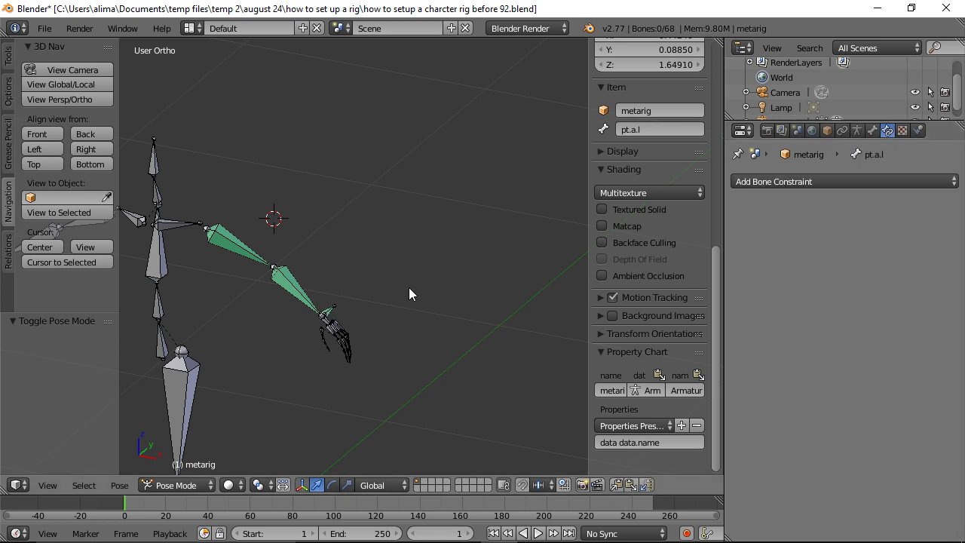
right_click(330, 314)
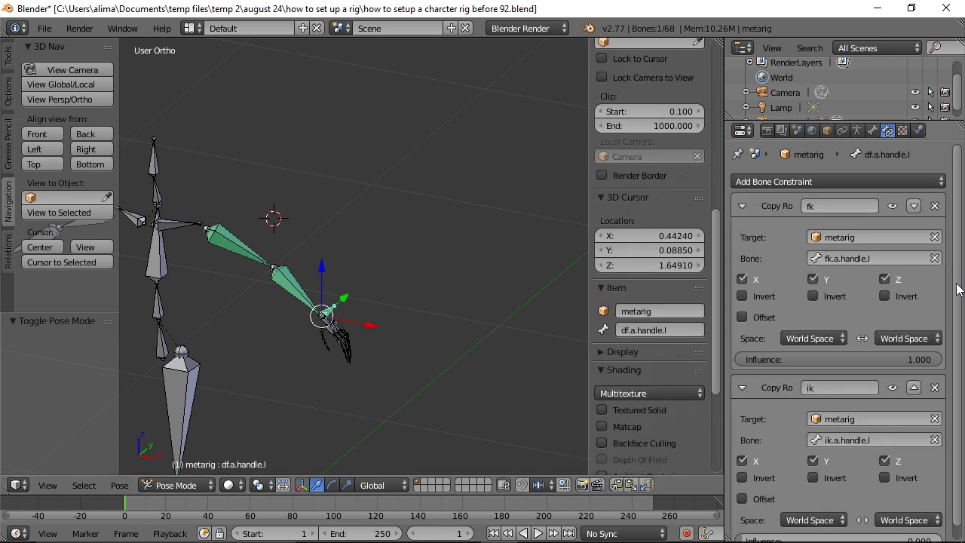
scroll(957, 291, "down", 1)
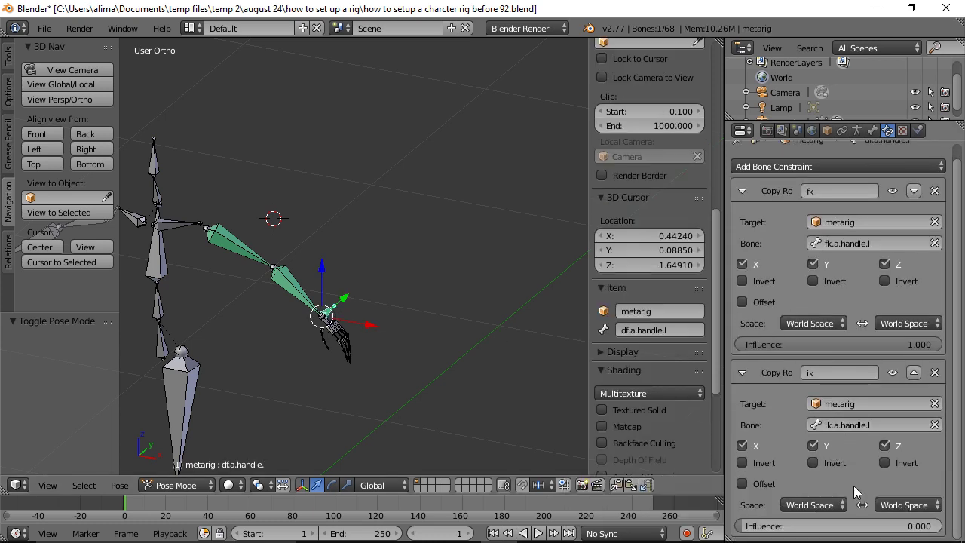
left_click_drag(742, 527, 944, 530)
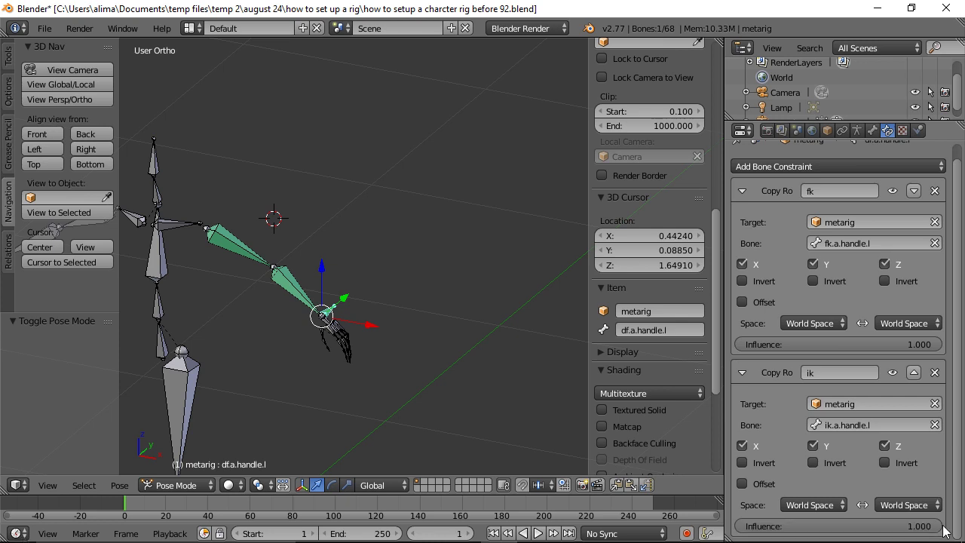
Set the ik Copy Rotation influence on forearm.L and upper_arm.L to 1.000 and save as "how to setup a charcter rig before 94.blend".
right_click(299, 294)
mouse_move(939, 527)
left_mouse_down()
mouse_move(905, 527)
mouse_move(941, 526)
left_mouse_up()
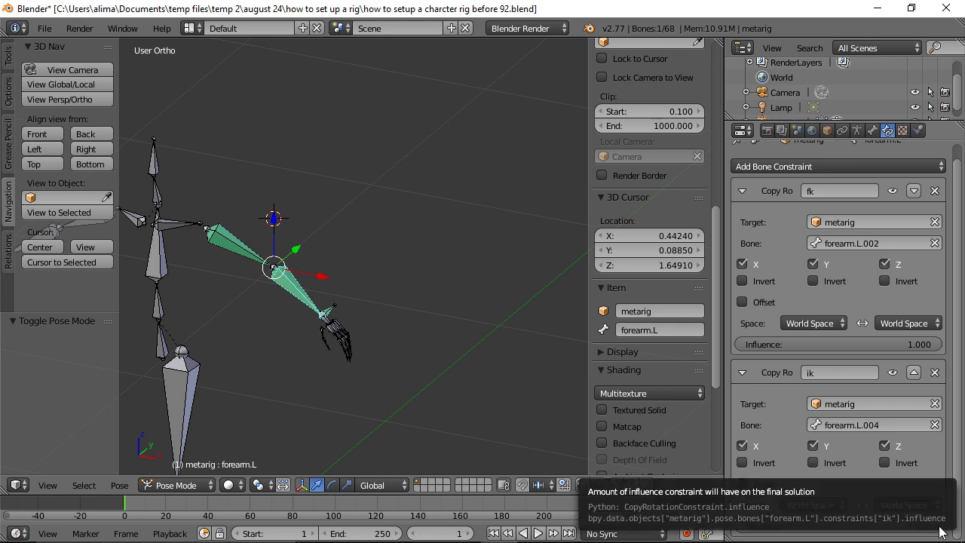
right_click(241, 250)
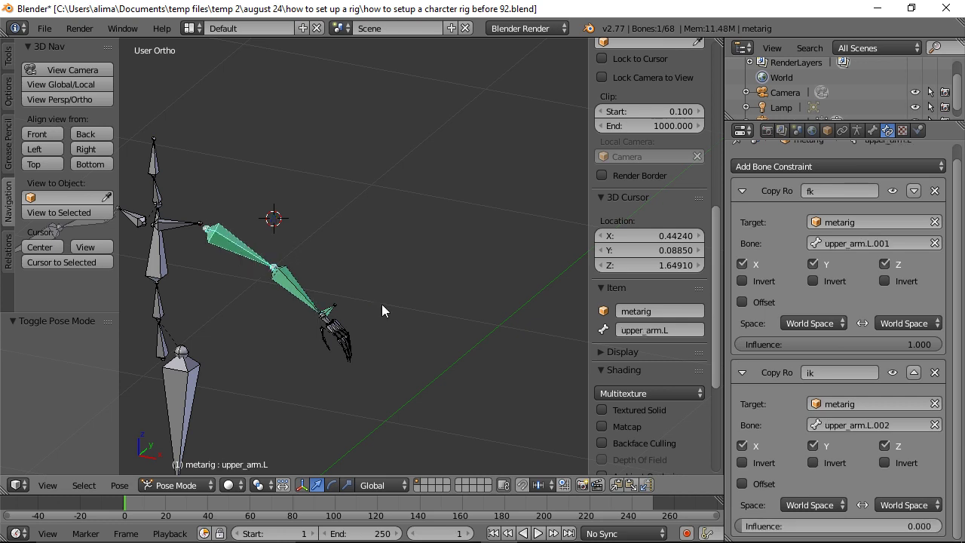
left_click_drag(741, 527, 944, 531)
key("ctrl+alt+s")
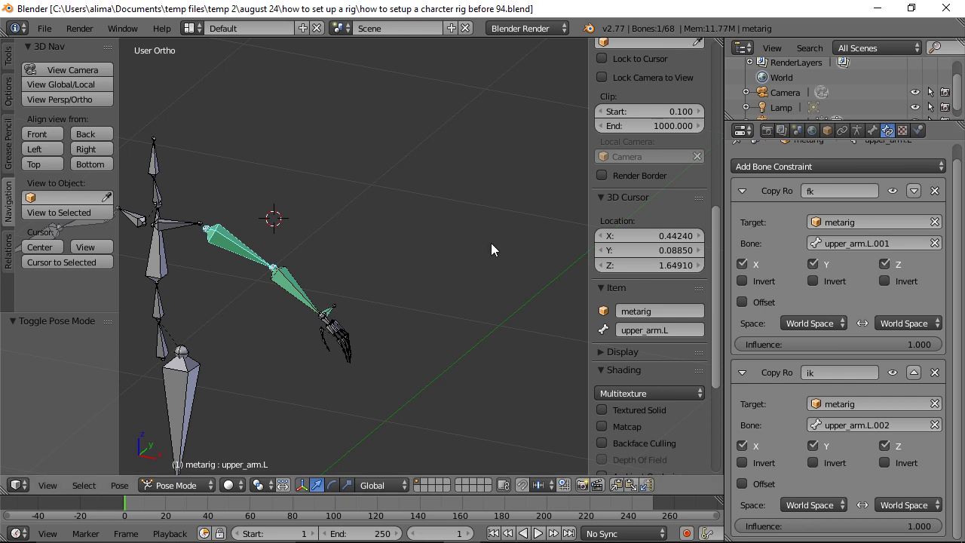
Deselect all bones, frame the left hand, and save as "how to setup a charcter rig before 95.blend".
key("a")
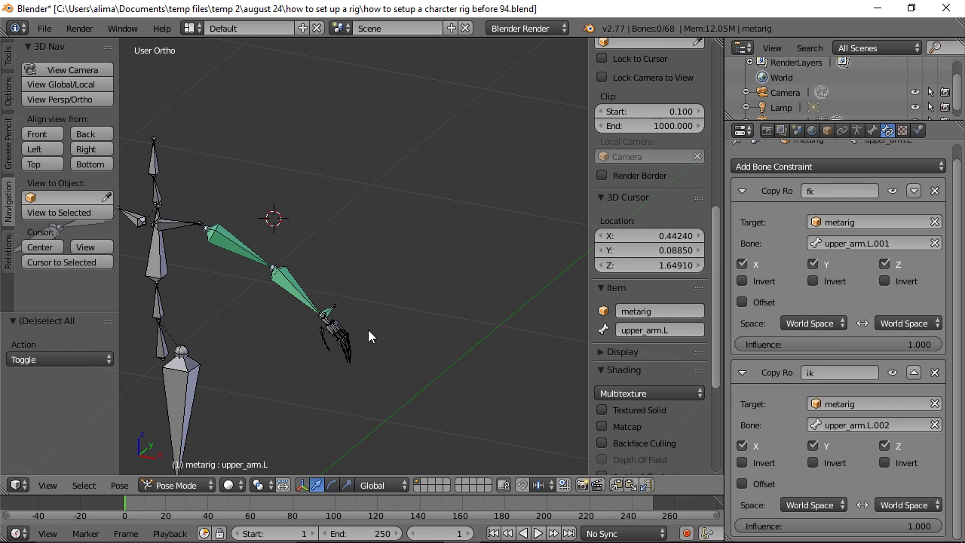
key("b")
left_click_drag(282, 240, 420, 428)
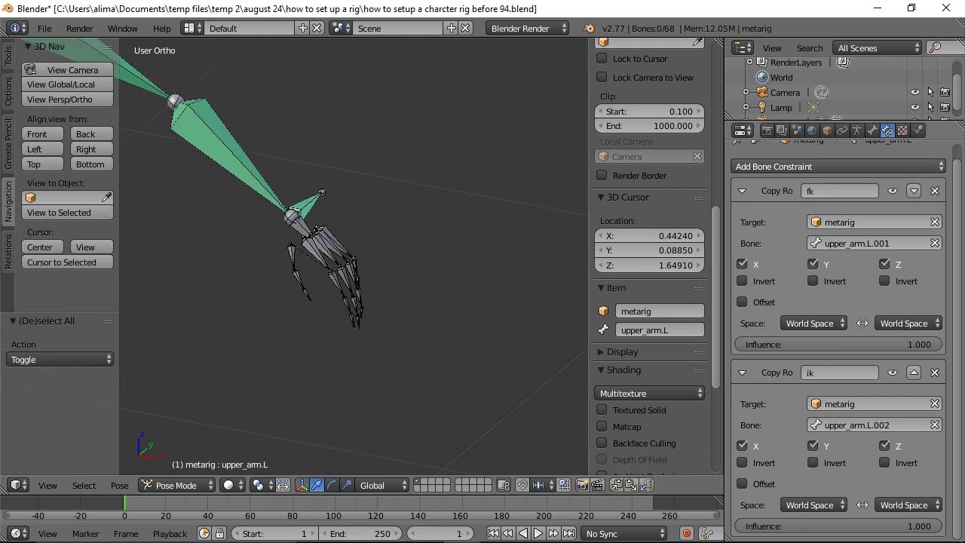
key("ctrl+alt+s")
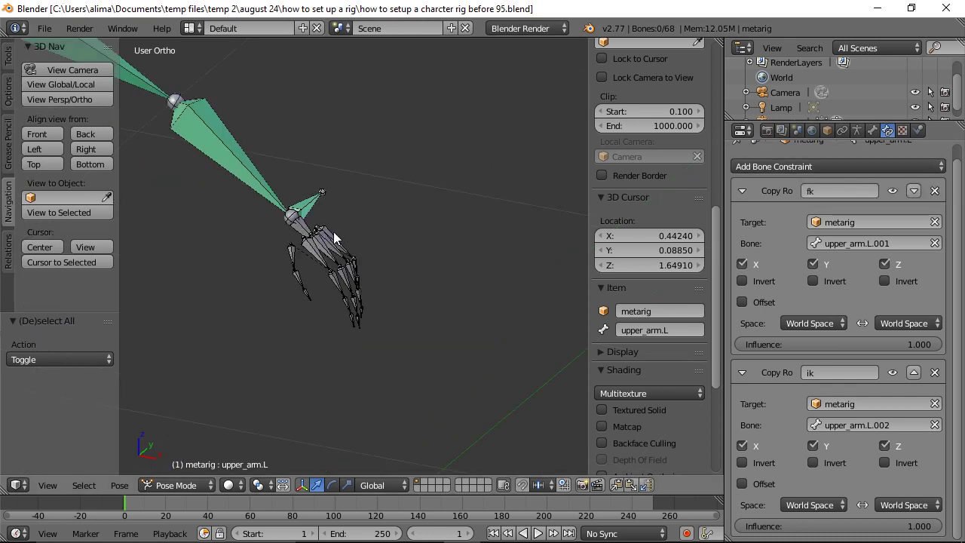
In Edit Mode, duplicate palm.01.L in place and move the copy about 0.046 along Z above the hand.
left_click(206, 488)
left_click(215, 451)
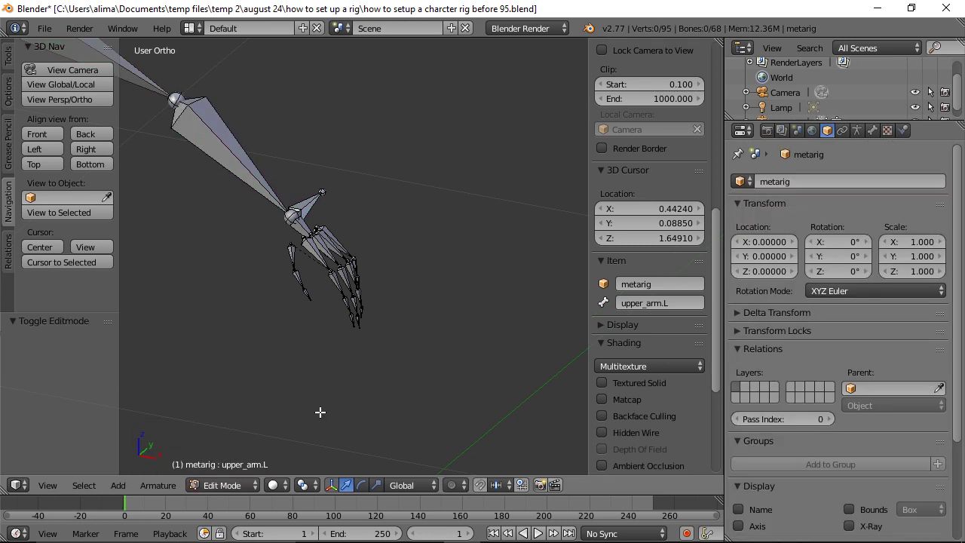
scroll(448, 315, "up", 1)
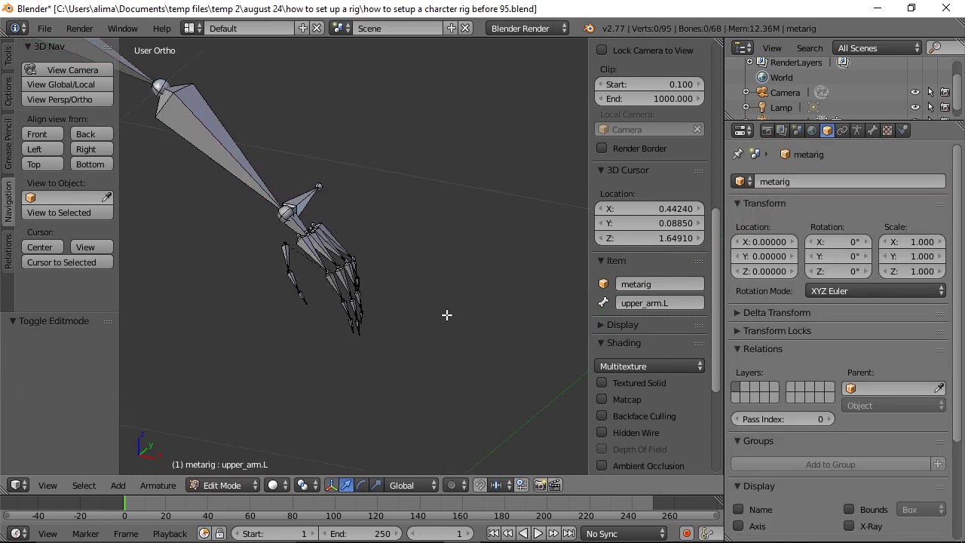
scroll(447, 315, "up", 3)
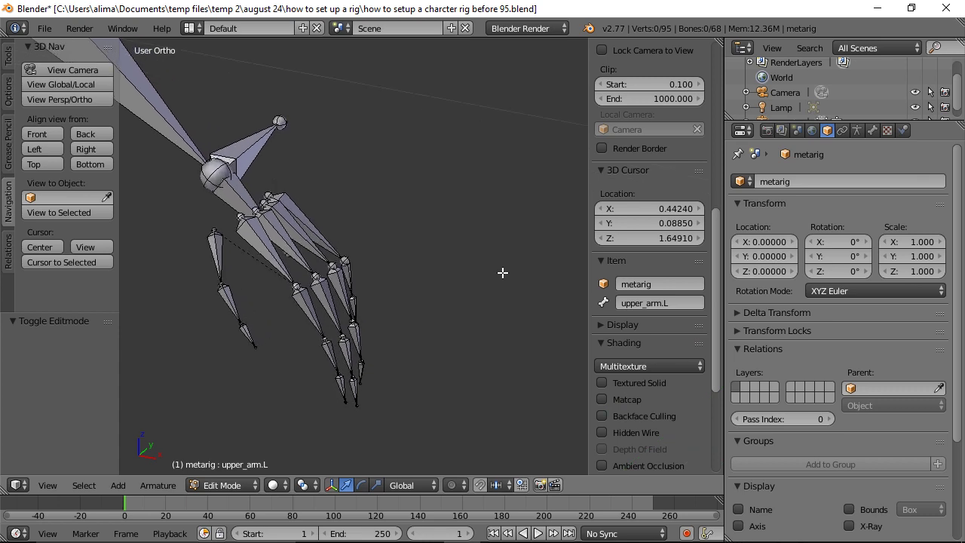
right_click(263, 251)
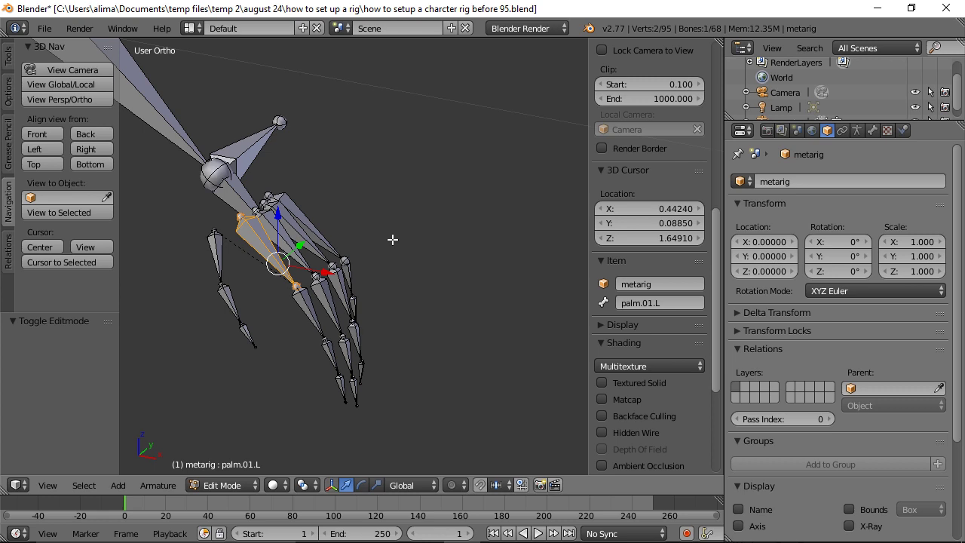
key("shift+d")
right_click(392, 239)
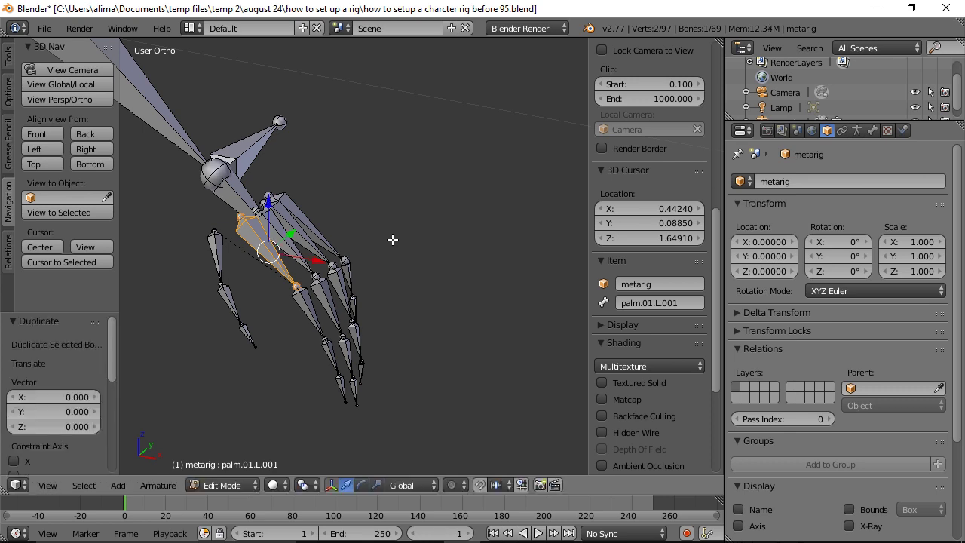
key("g")
key("z")
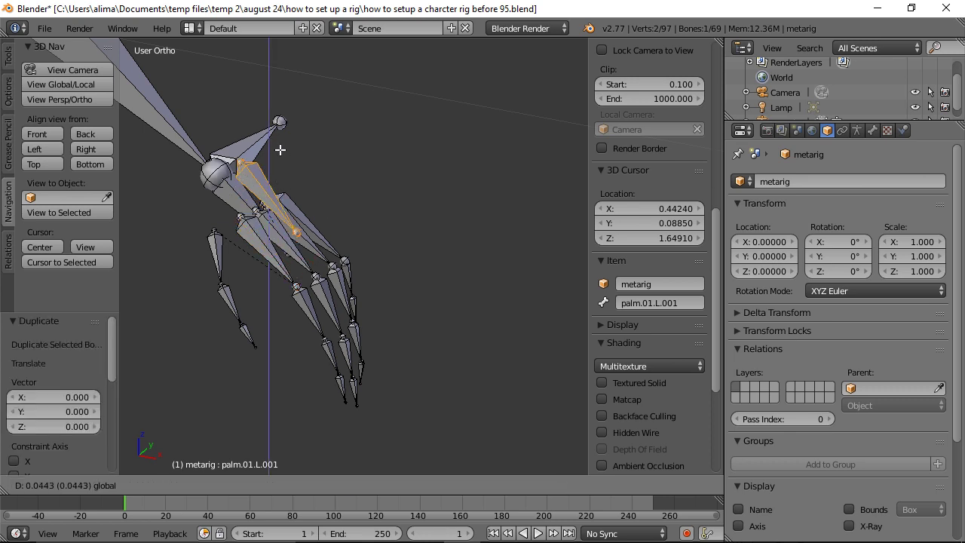
left_click(280, 148)
Scale the duplicated palm bone down and shift it along X by about 0.013 and a further 0.015.
key("s")
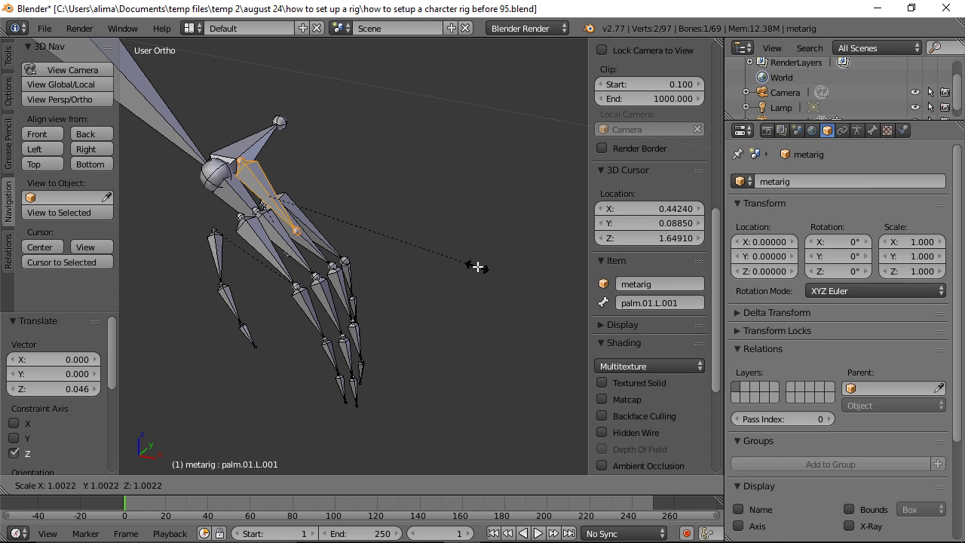
left_click(413, 235)
middle_click_drag(300, 236, 322, 201)
key("g")
key("x")
left_click(339, 205)
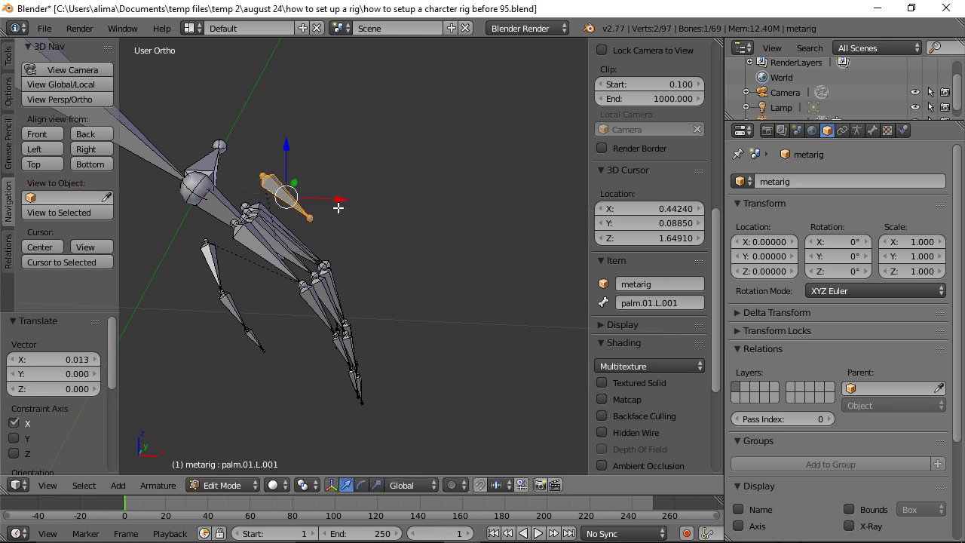
key("g")
key("x")
left_click(357, 211)
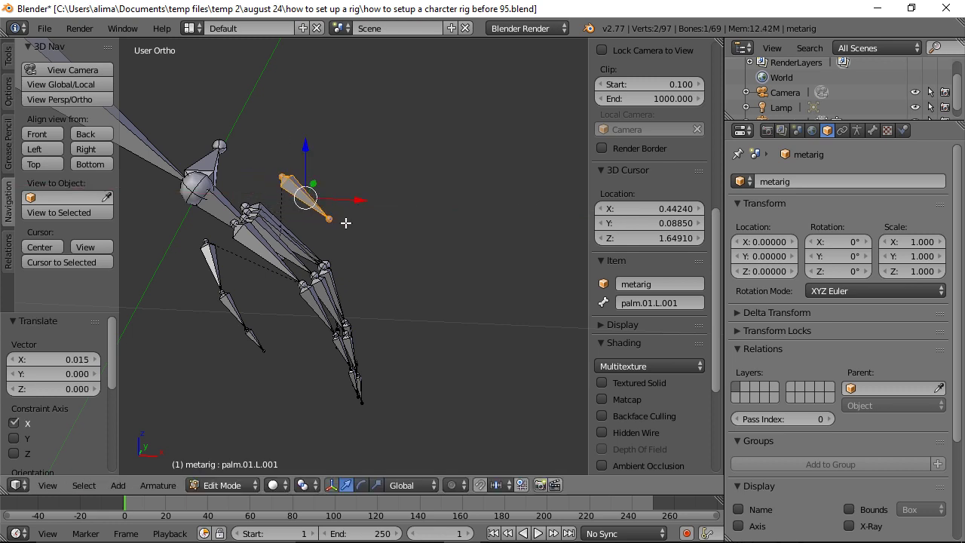
Save the rig as "how to setup a charcter rig before 96.blend".
middle_click_drag(419, 240, 400, 255)
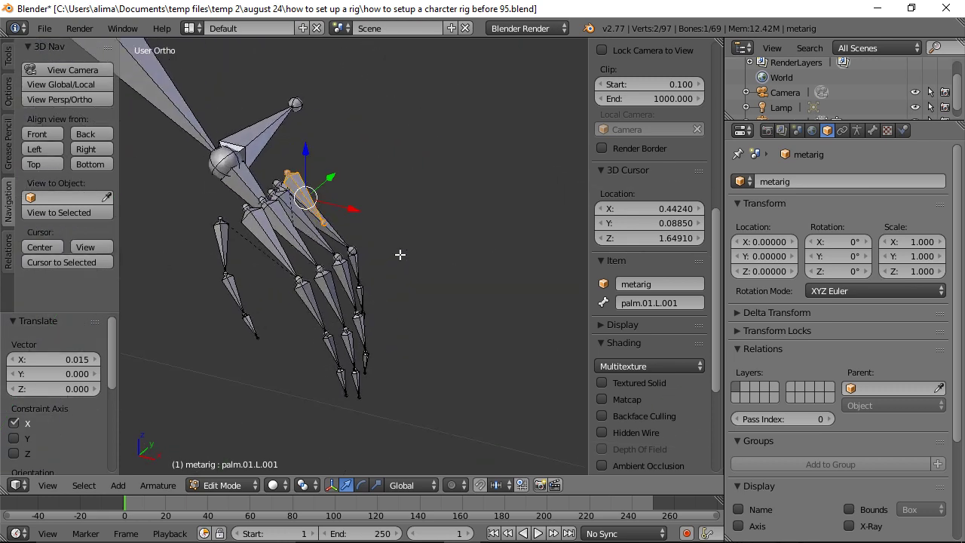
key("ctrl+shift+s")
key("KP_Add")
key("Return")
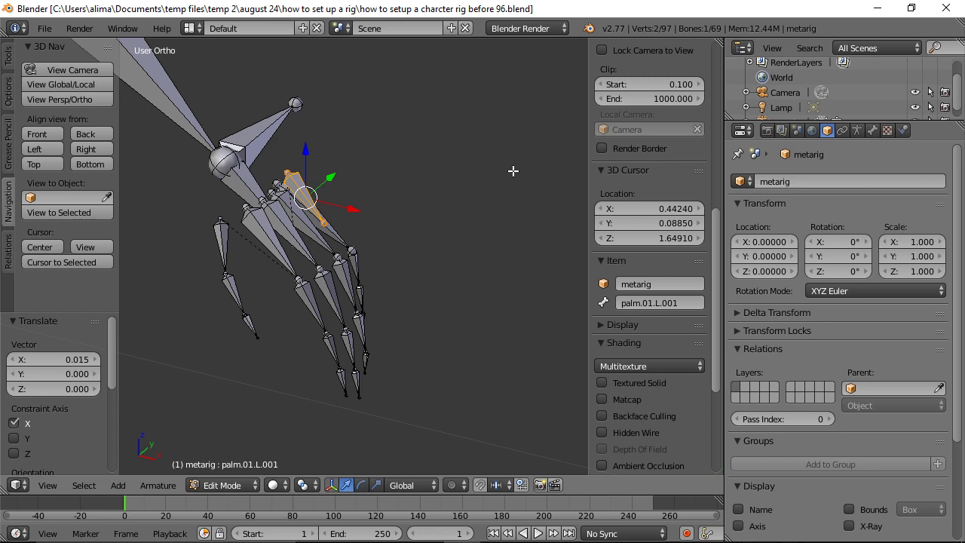
Rename the duplicated palm bone to finger.ctrl.l and save as "how to setup a charcter rig before 97.blend".
left_click(633, 302)
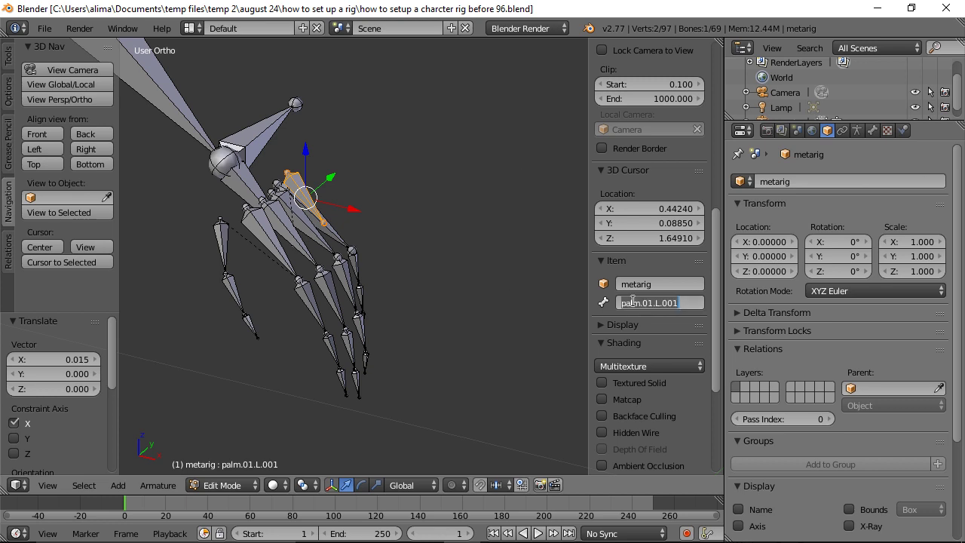
key("BackSpace")
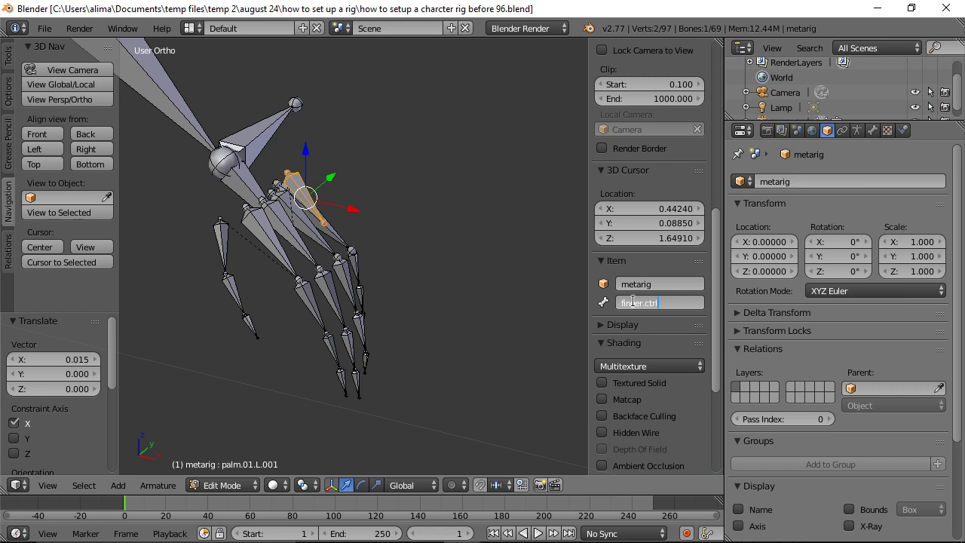
type("finger.ctrl.l")
key("Return")
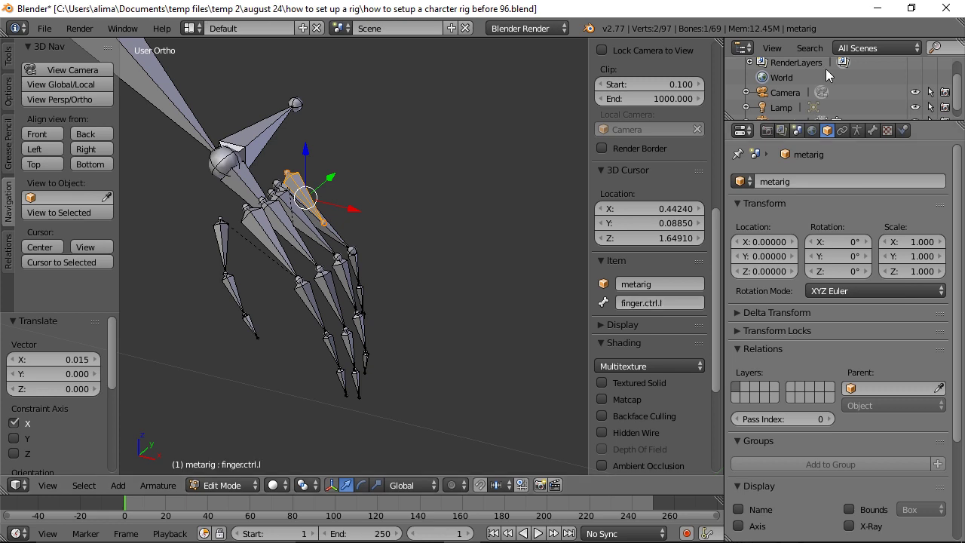
key("ctrl+alt+s")
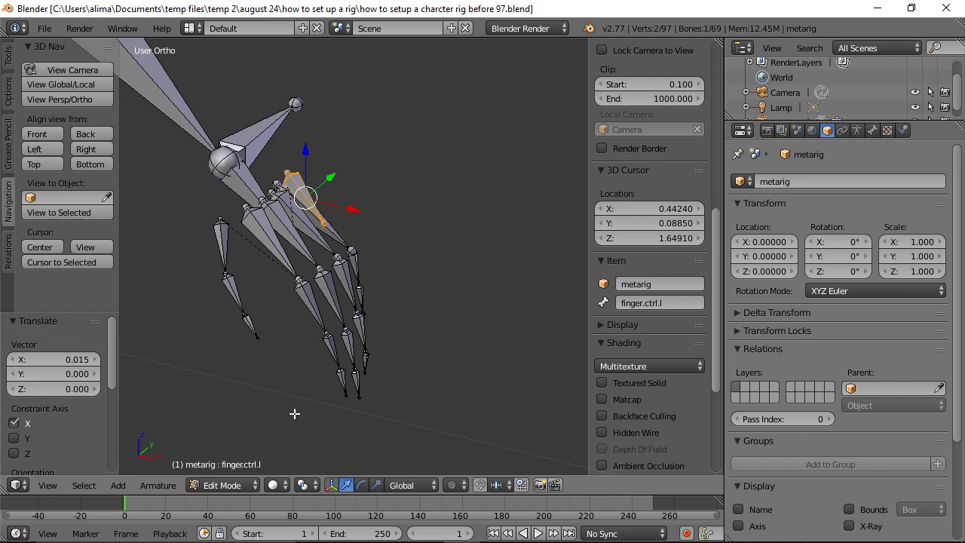
In Pose Mode, add a Copy Rotation constraint to f_middle.01.L with finger.ctrl.l as its target.
left_click(252, 487)
left_click(254, 435)
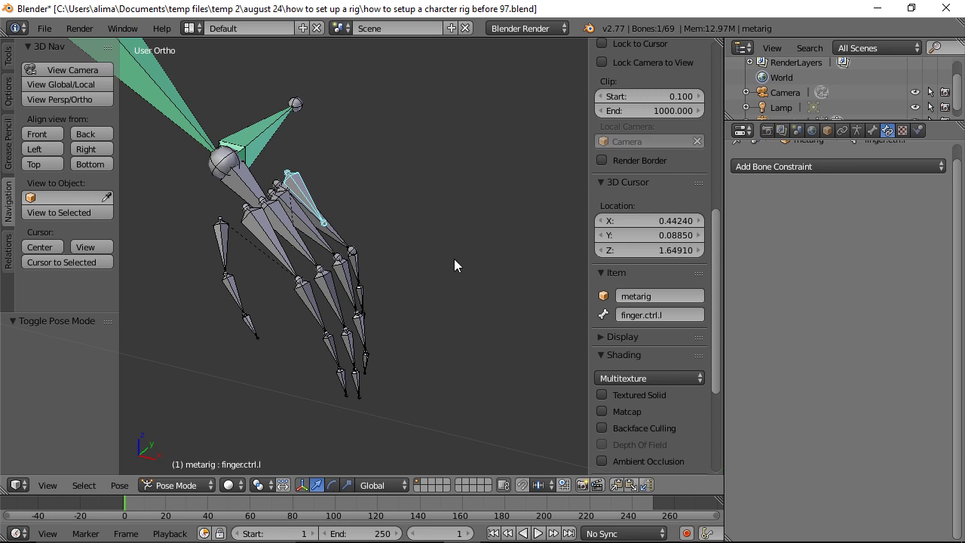
right_click(331, 292, "shift")
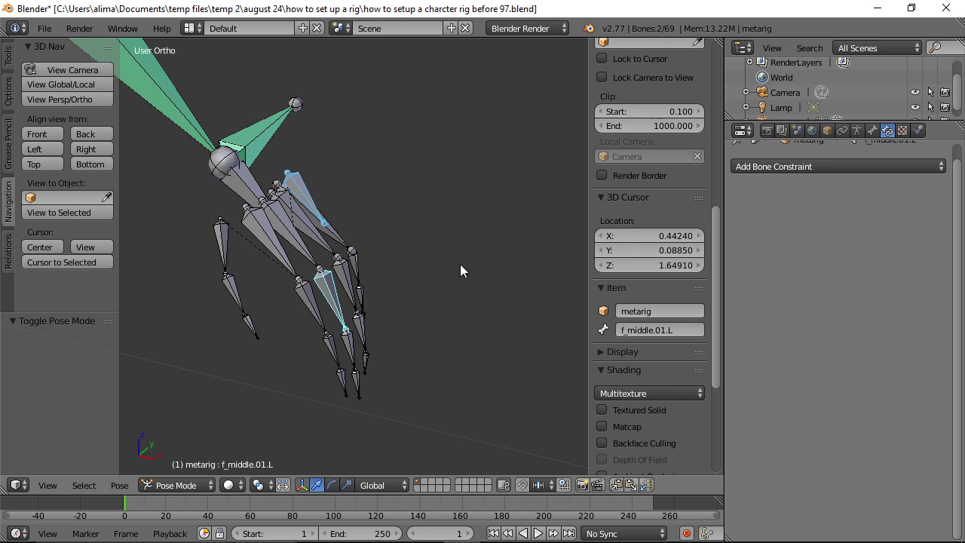
key("shift+ctrl+c")
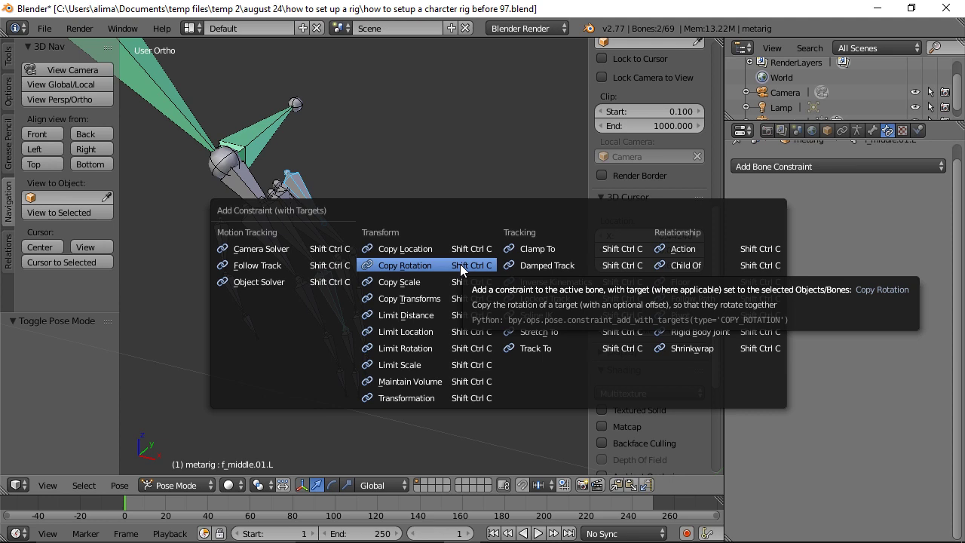
left_click(462, 271)
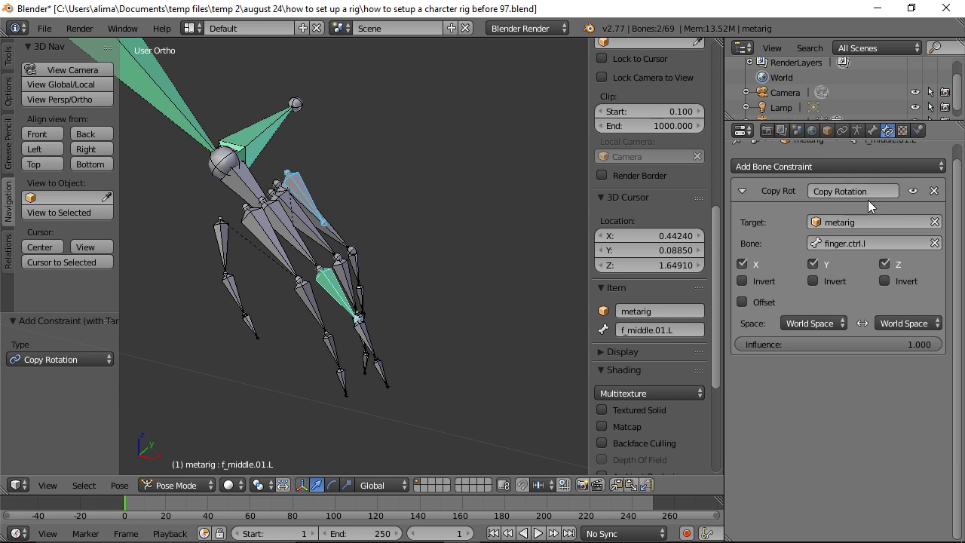
Set both the target and owner space of f_middle.01.L's Copy Rotation constraint to Local Space.
left_click(844, 323)
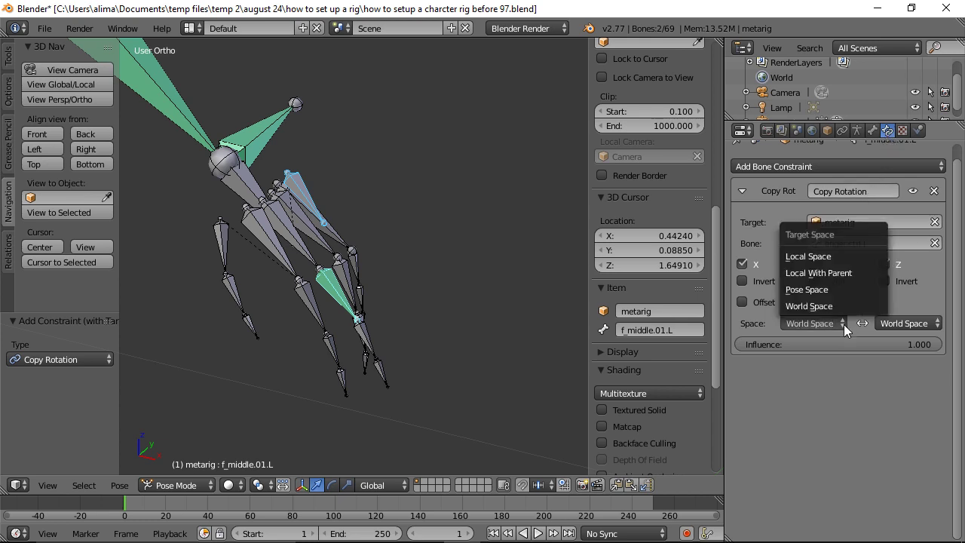
left_click(821, 257)
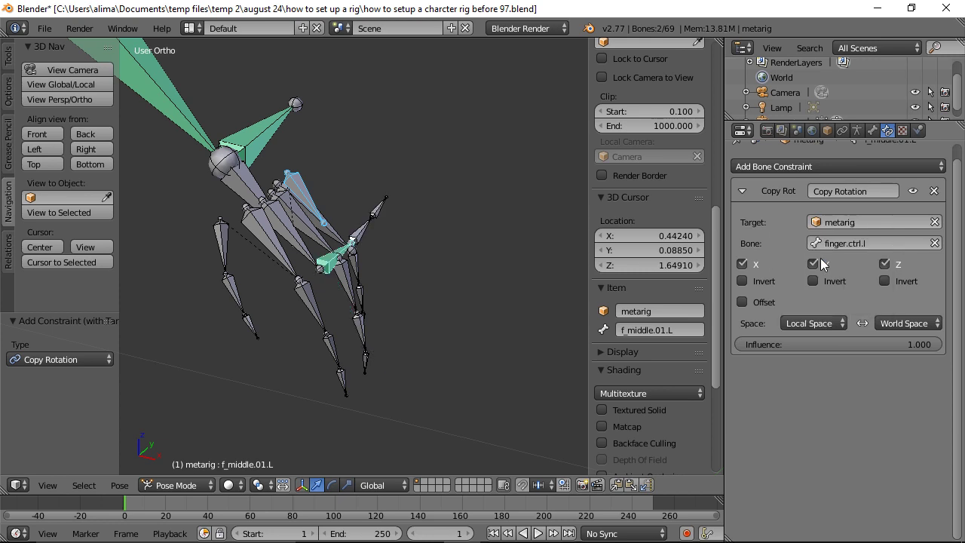
left_click(935, 324)
left_click(910, 259)
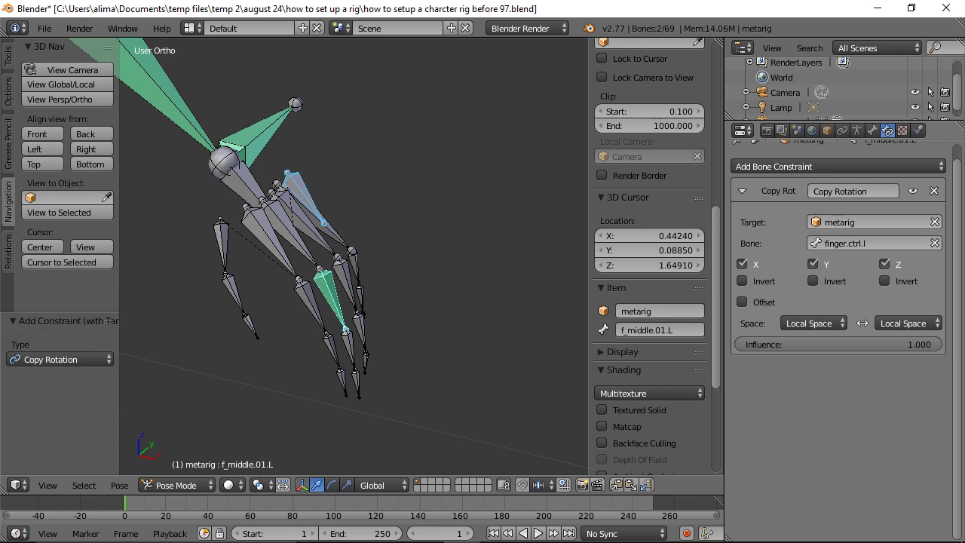
Save the rig as "how to setup a charcter rig before 98.blend" and test-rotate finger.ctrl.l about the global Y axis.
key("ctrl+alt+s")
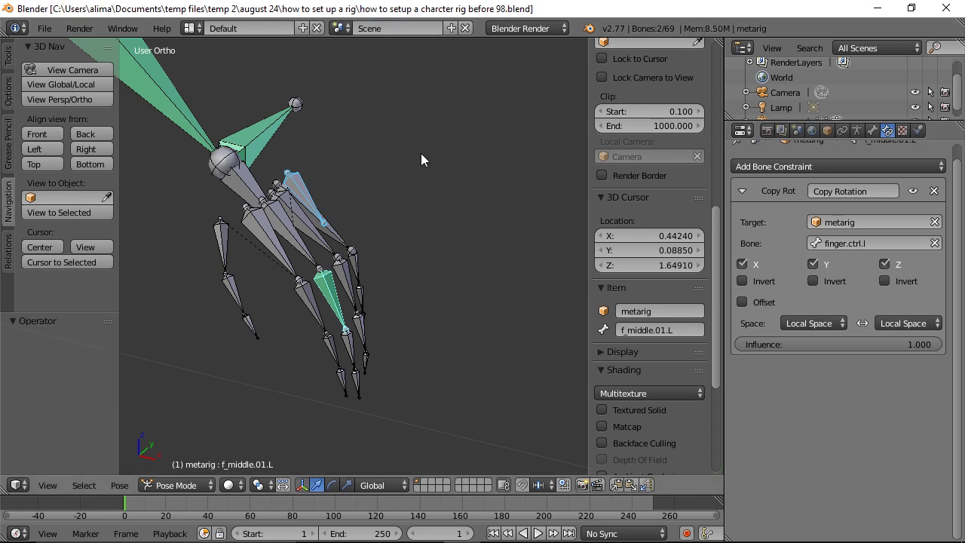
key("a")
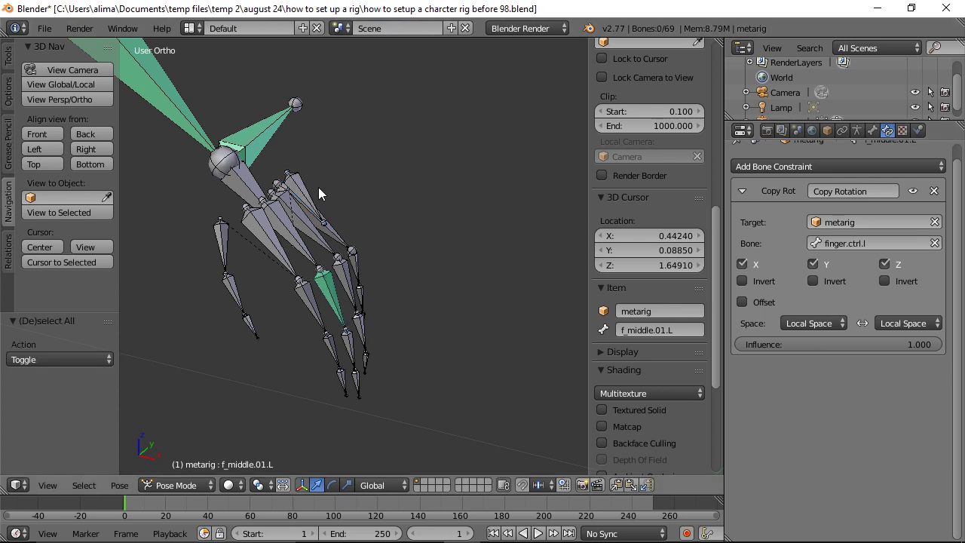
right_click(307, 193)
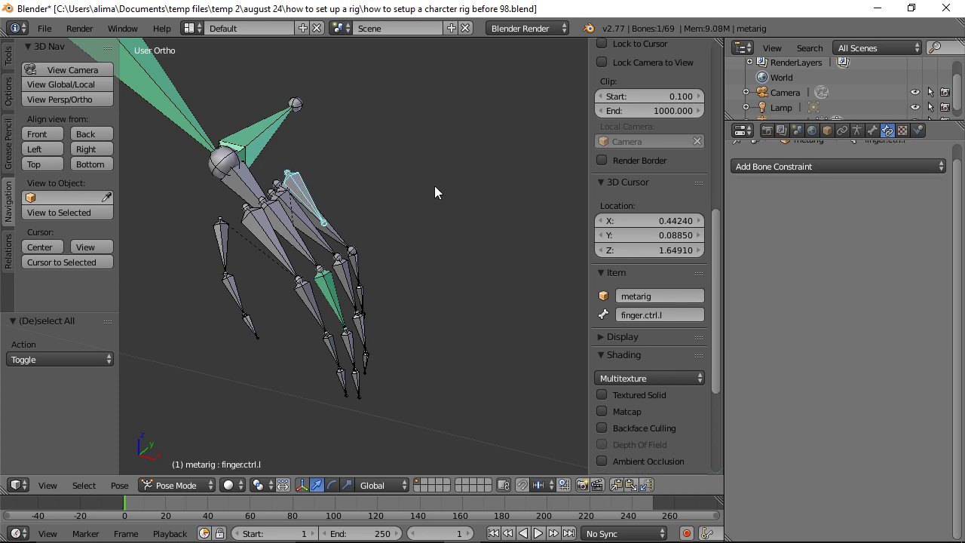
key("r")
key("y")
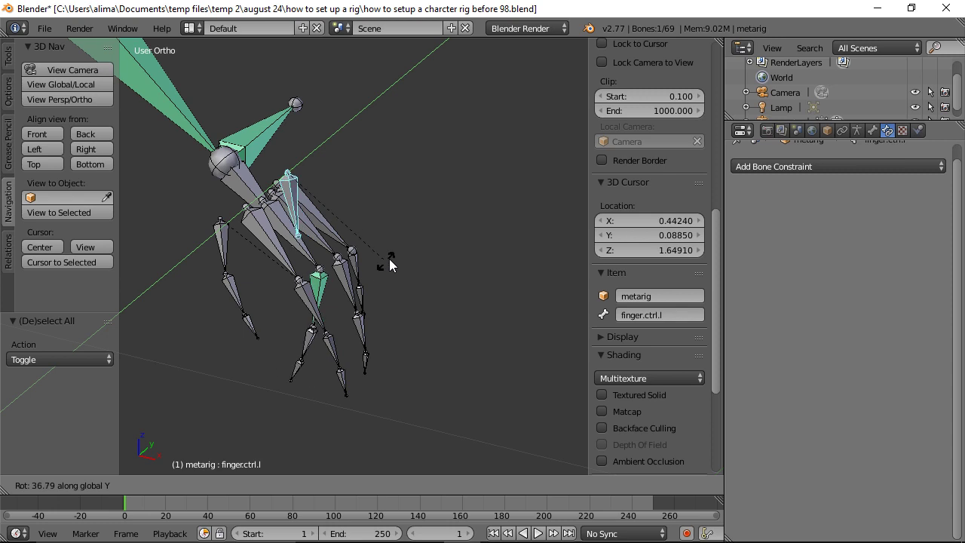
left_click(426, 243)
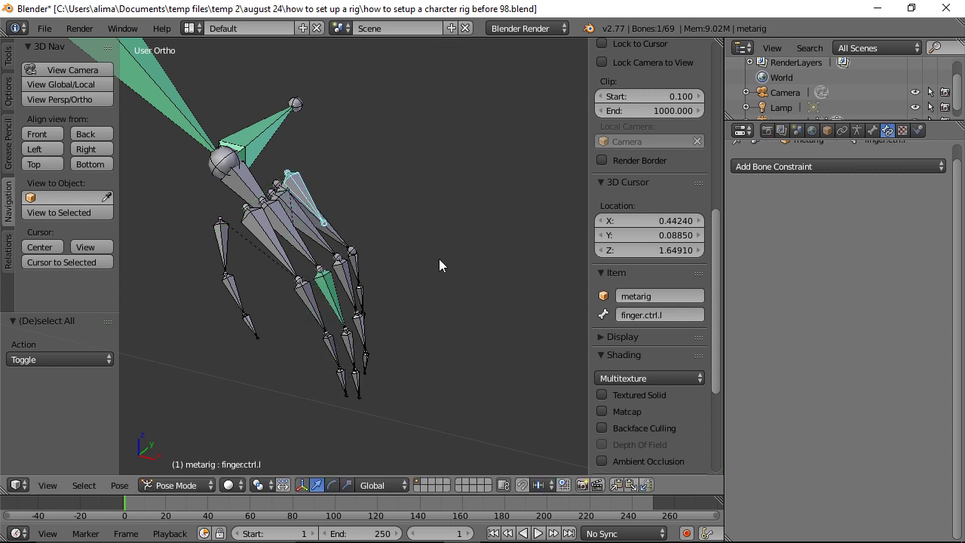
Copy f_middle.01.L's constraint to the left hand's other finger bones and outer two thumb bones, saving as "how to setup a charcter rig before 100.blend".
key("a")
middle_click_drag(439, 258, 434, 280)
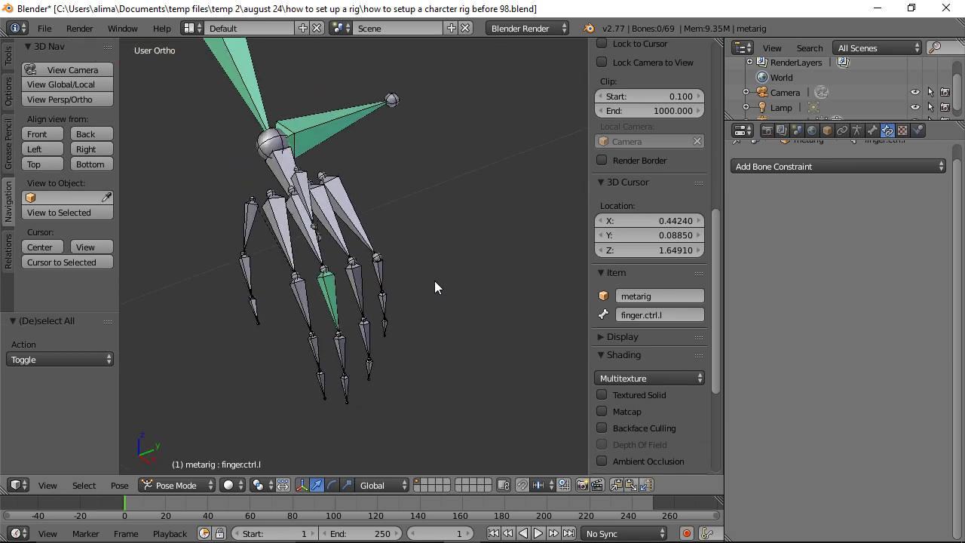
key("c")
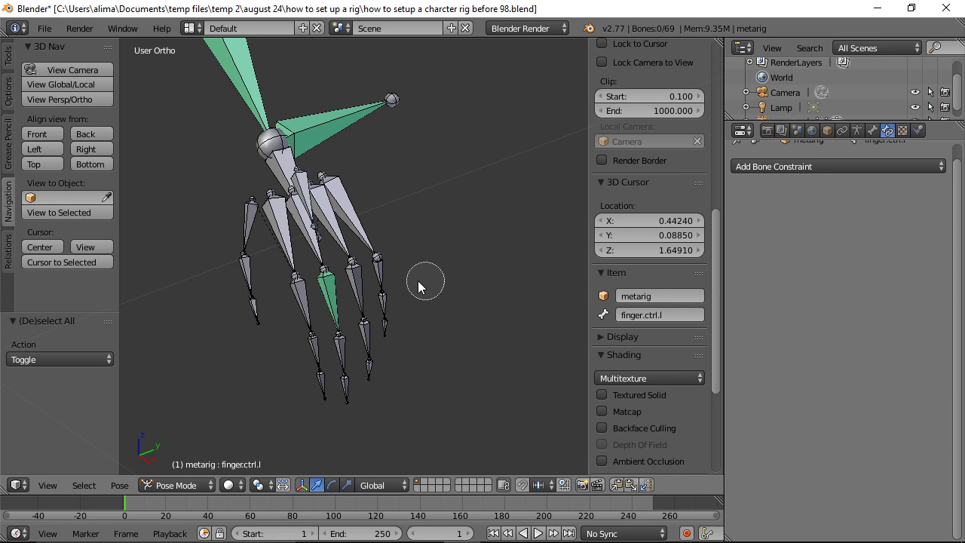
mouse_move(370, 291)
left_mouse_down()
mouse_move(380, 377)
mouse_move(345, 388)
mouse_move(302, 340)
mouse_move(261, 330)
mouse_move(251, 306)
left_mouse_up()
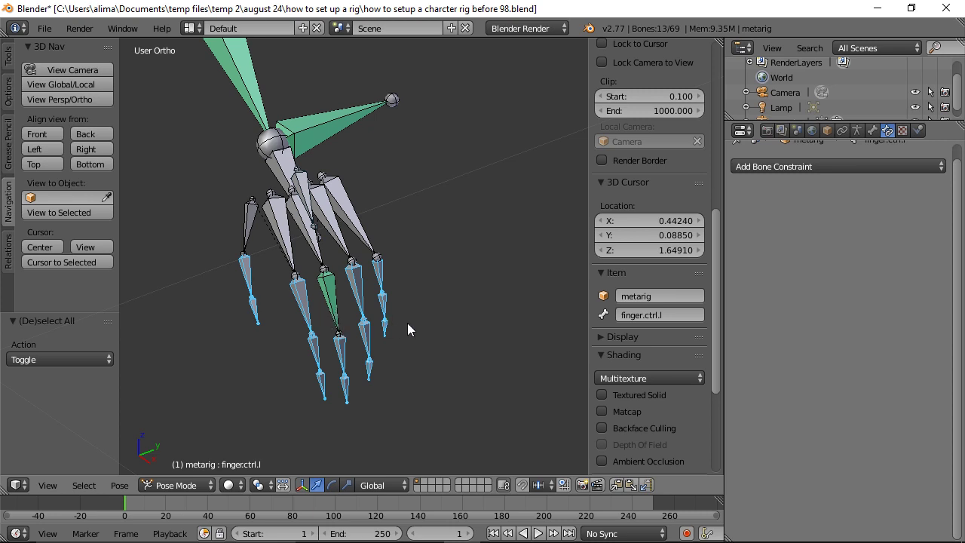
right_click(331, 296, "shift")
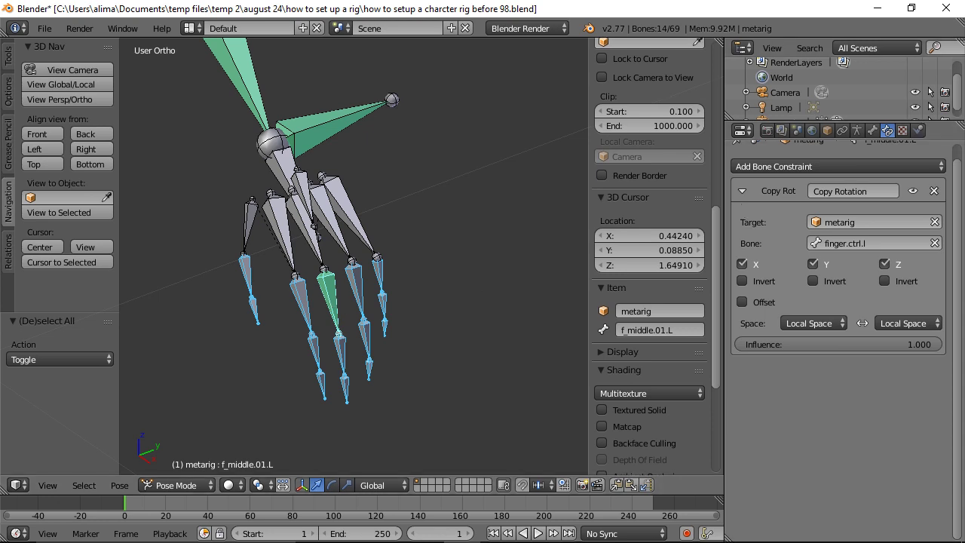
key("ctrl+alt+s")
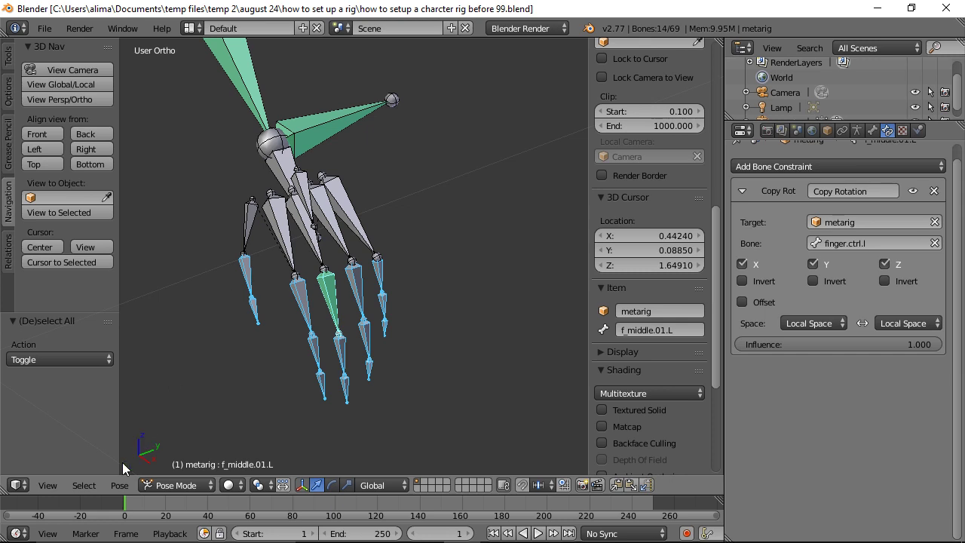
left_click(119, 486)
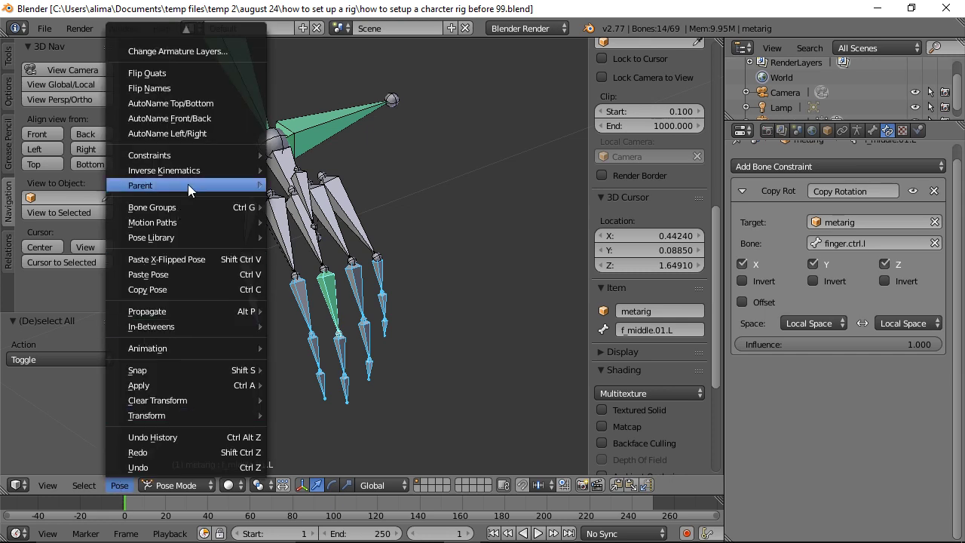
mouse_move(192, 162)
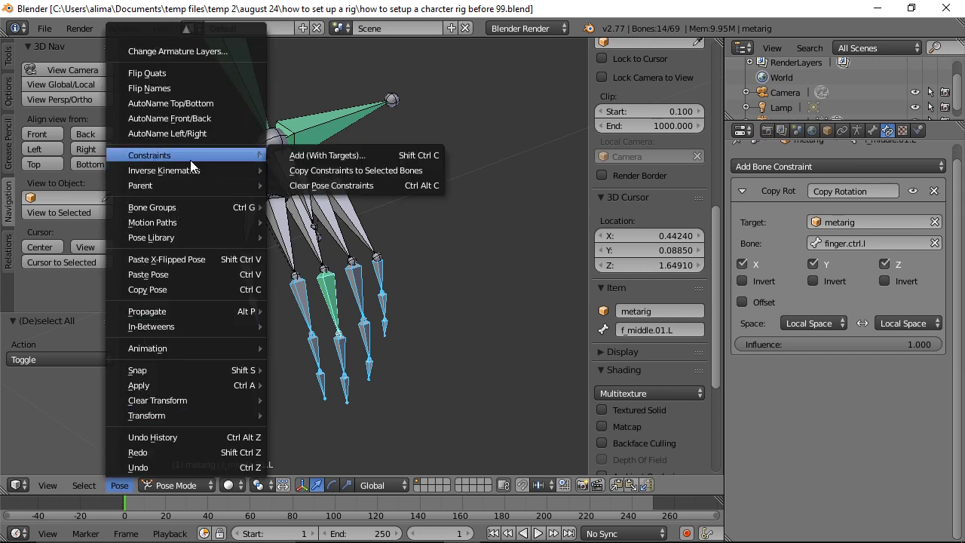
left_click(298, 175)
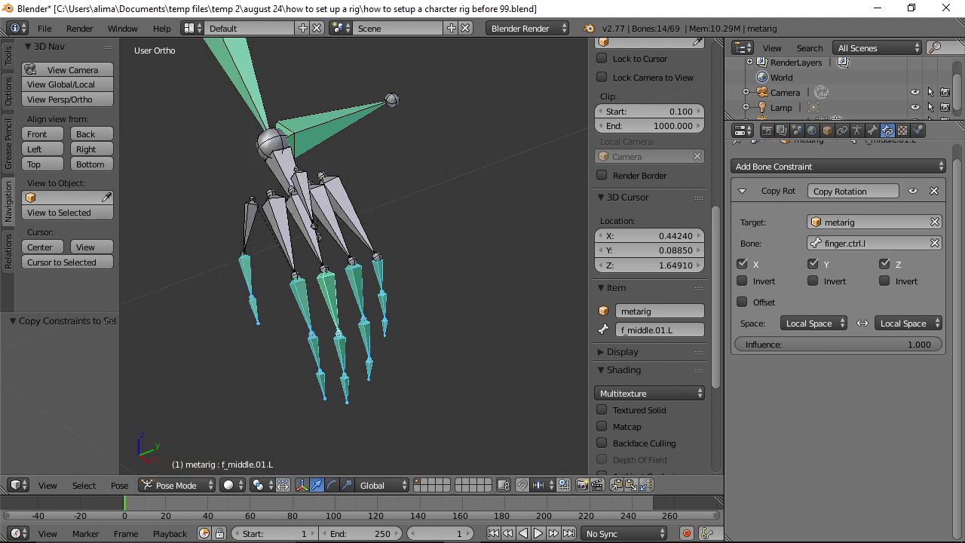
key("ctrl+alt+s")
Test the finger curl by rotating finger.ctrl.l about the global Y axis, then cancel the rotation.
middle_click_drag(302, 284, 356, 269)
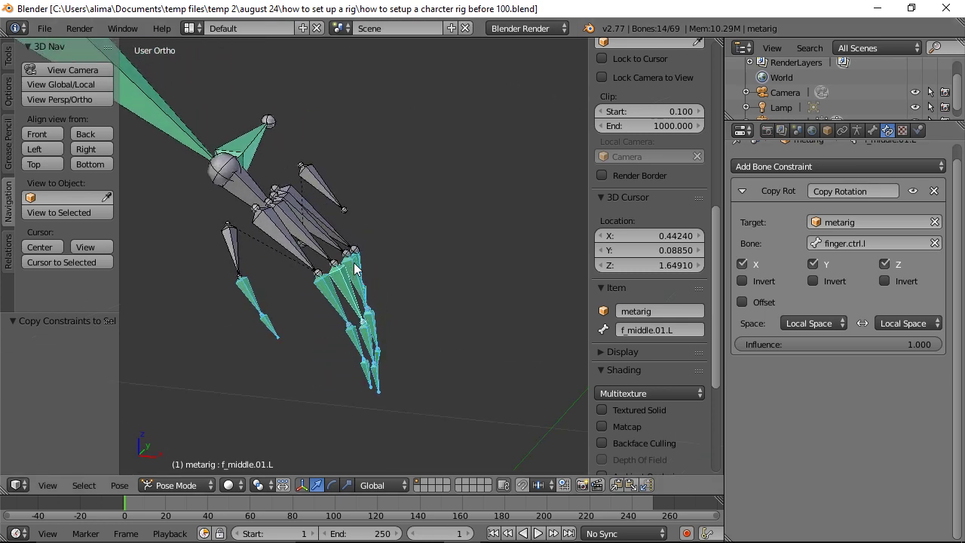
key("a")
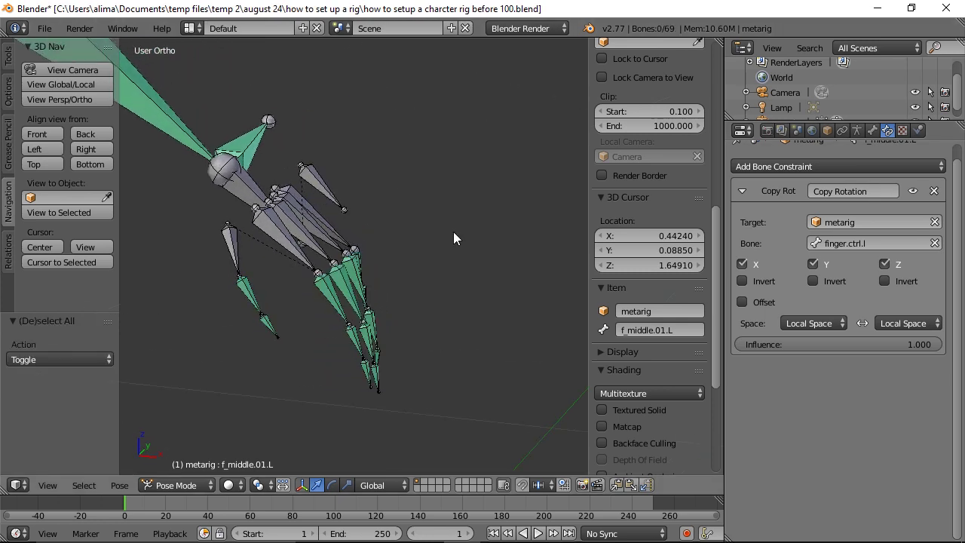
right_click(317, 188)
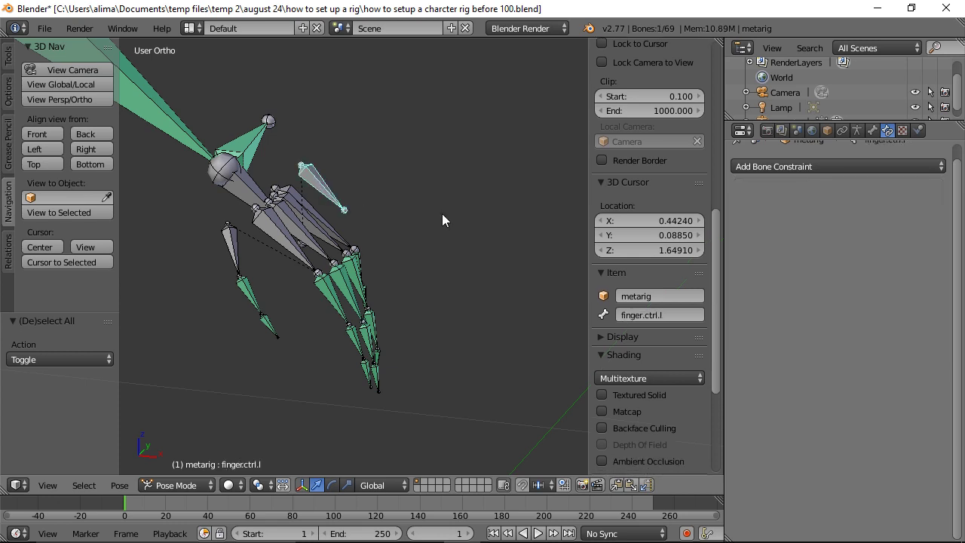
key("r")
key("y")
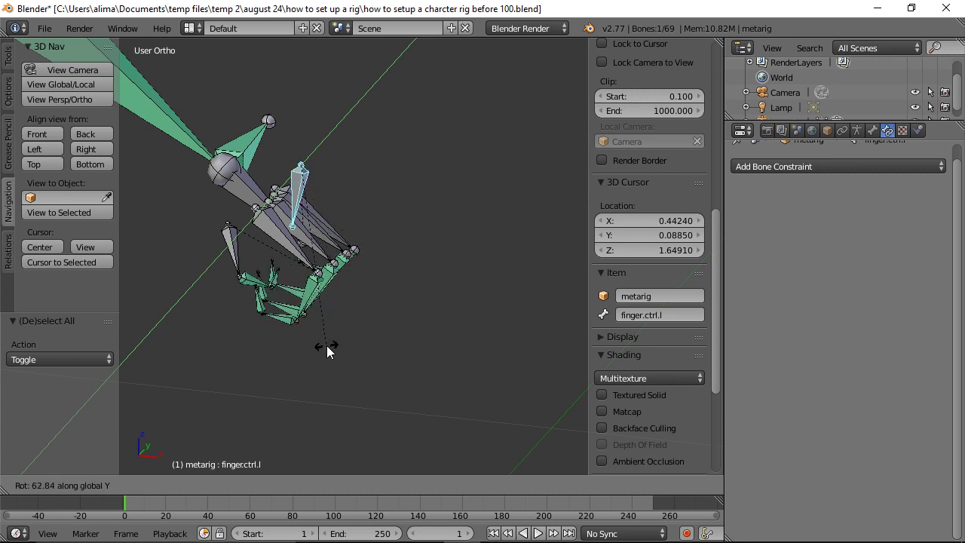
right_click(455, 290)
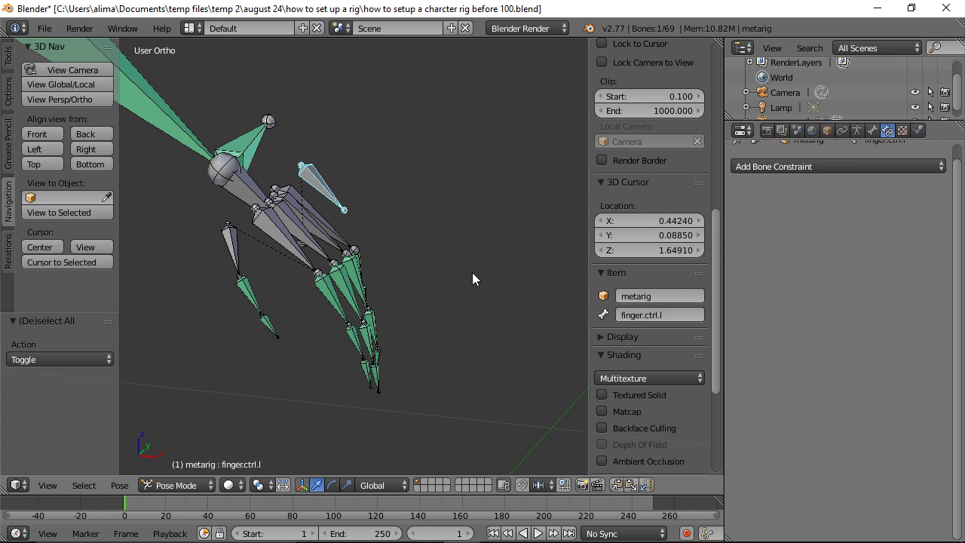
Deselect all bones and save the rig as "how to setup a charcter rig before 101.blend".
key("a")
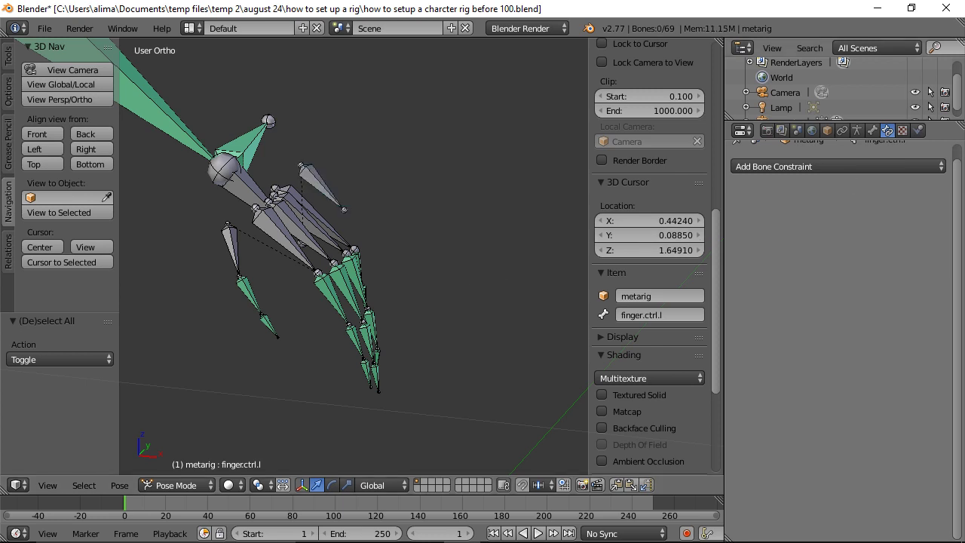
key("ctrl+shift+s")
key("KP_Add")
key("Return")
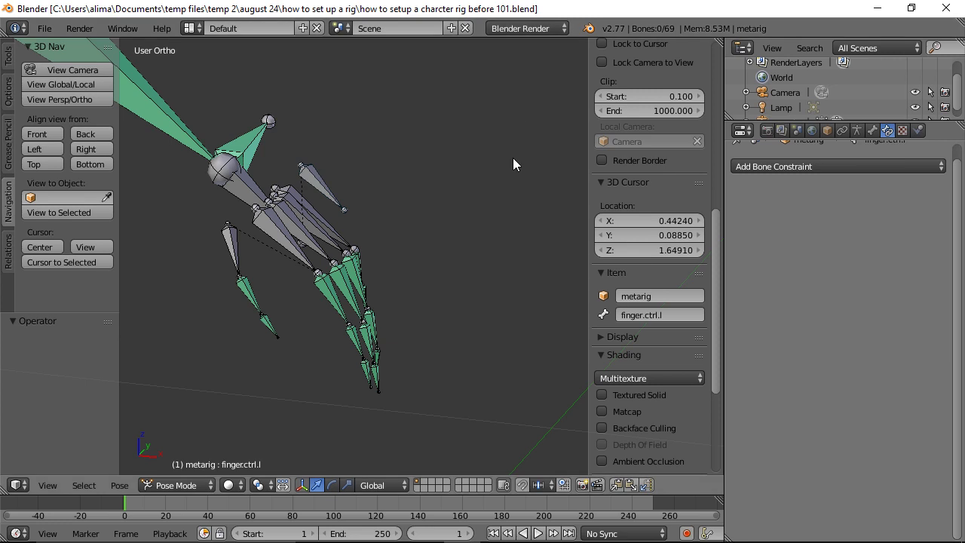
Put the metarig in Edit Mode, view it from the front and save as "how to setup a charcter rig before 102.blend".
left_click(210, 485)
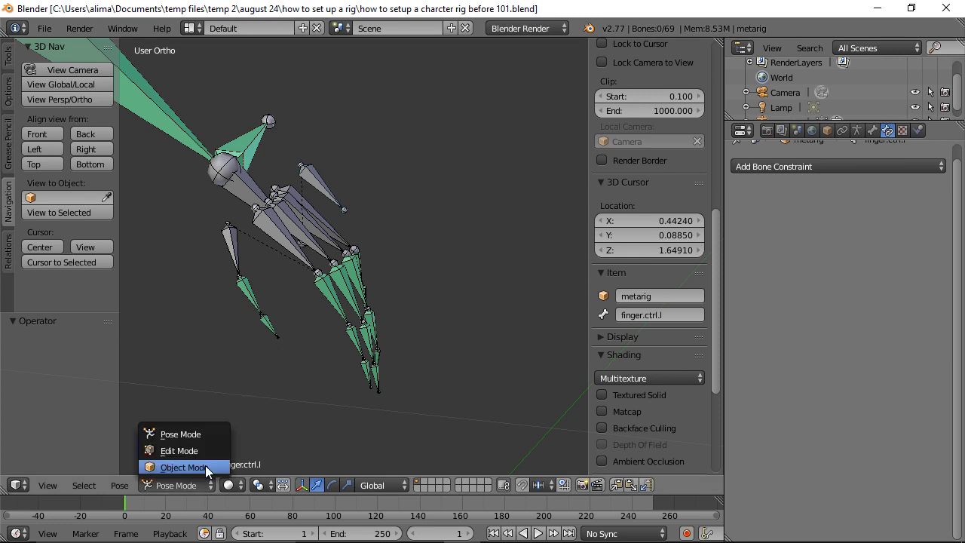
left_click(204, 452)
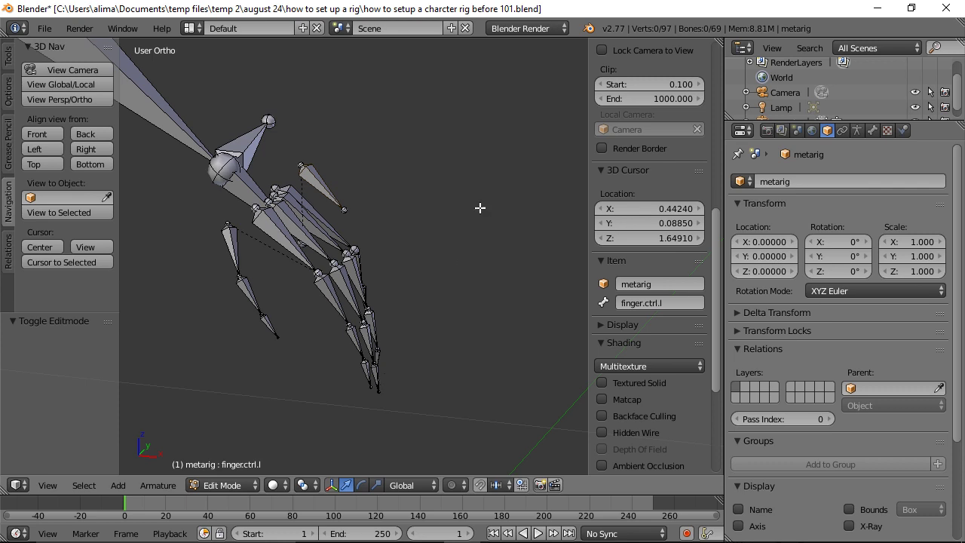
middle_click_drag(491, 101, 517, 263)
middle_click_drag(339, 246, 472, 204)
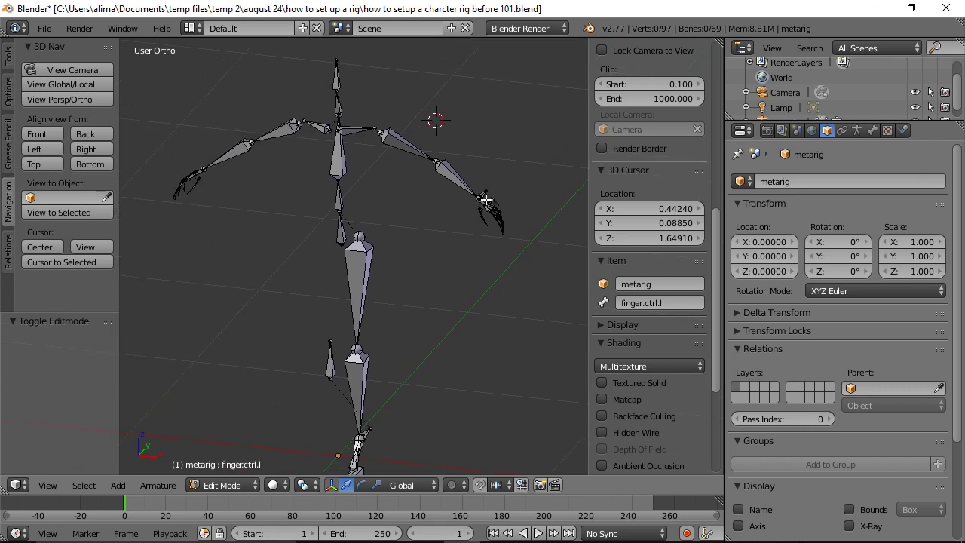
scroll(490, 190, "down", 2)
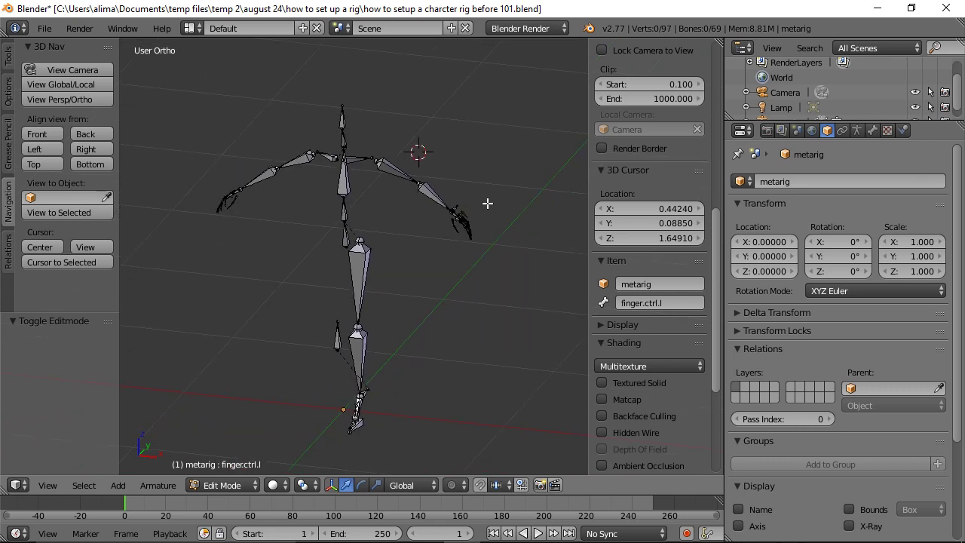
left_click(51, 135)
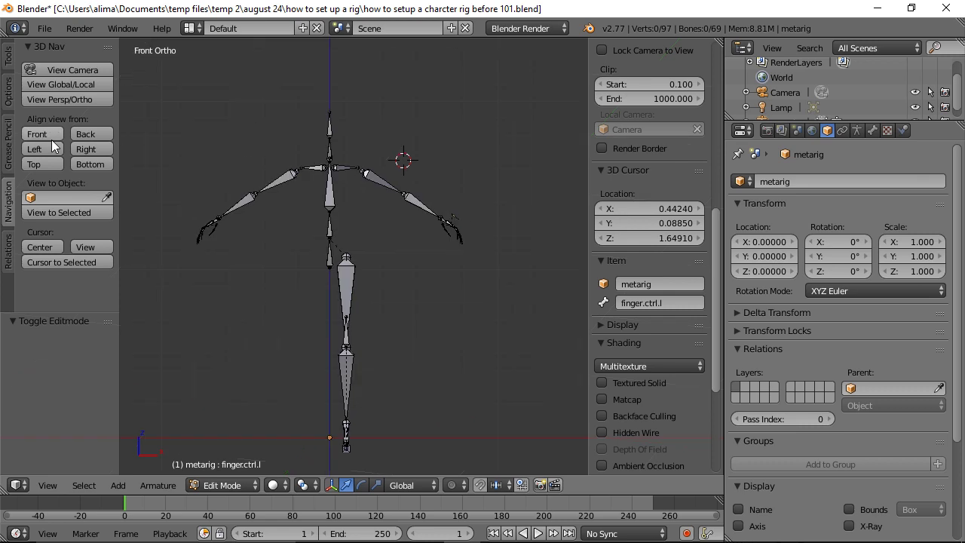
key("ctrl+shift+s")
key("KP_Add")
key("Return")
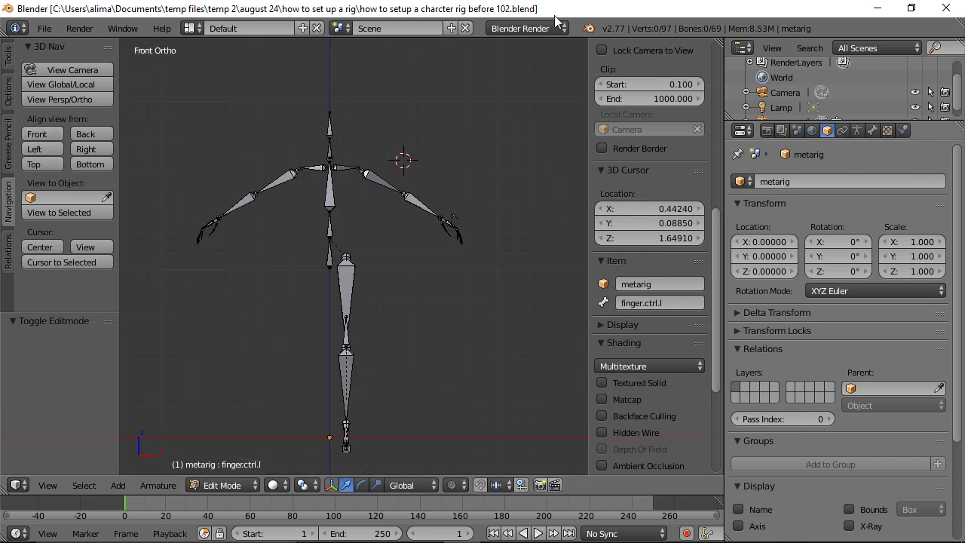
Set the viewport shading to Wireframe.
key("z")
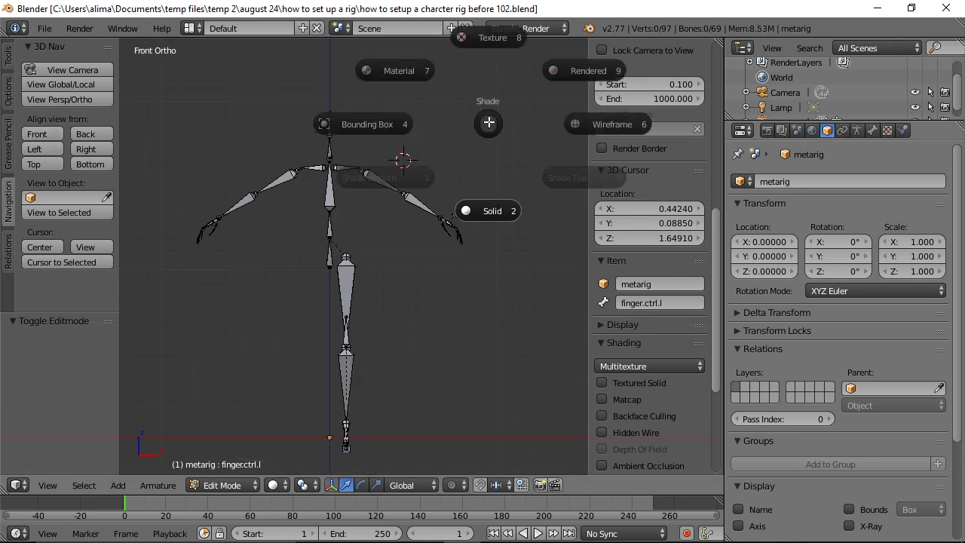
left_click(577, 124)
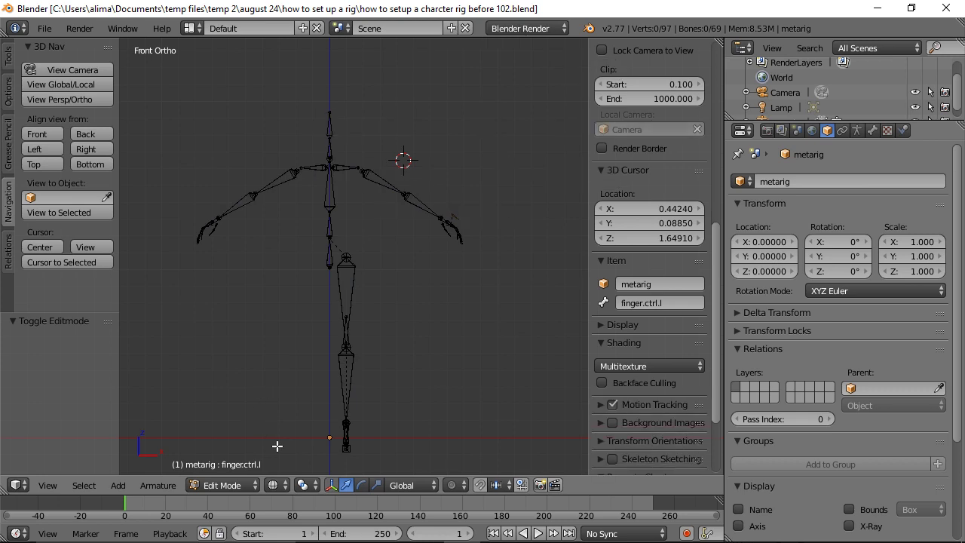
left_click(284, 485)
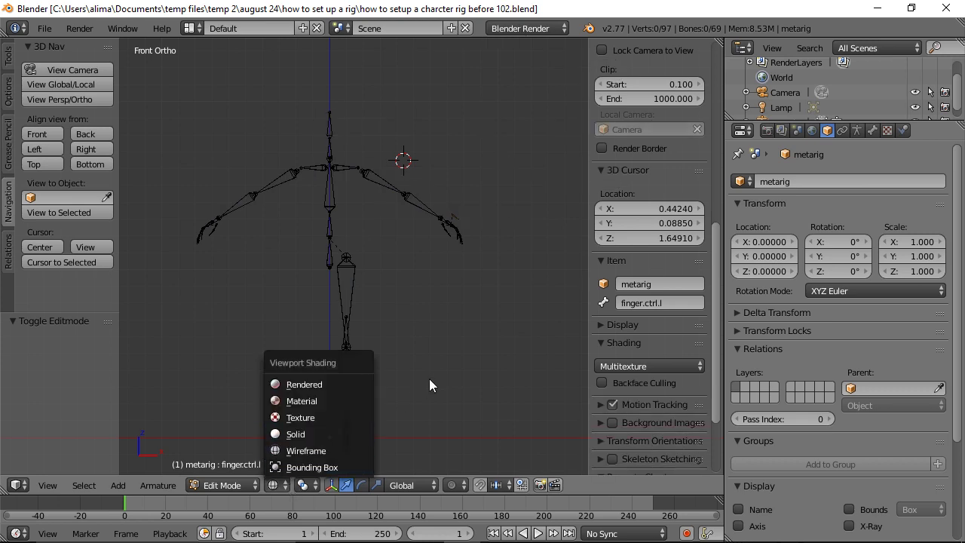
left_click(302, 451)
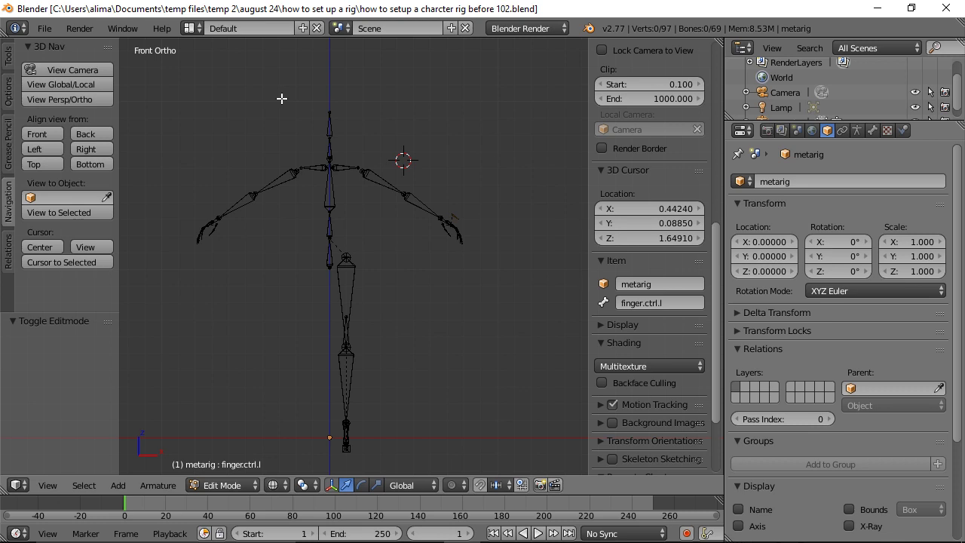
Delete all bones of the metarig's right arm, from the shoulder to the fingers.
mouse_move(281, 98)
left_mouse_down("ctrl")
mouse_move(228, 132)
mouse_move(173, 204)
mouse_move(175, 259)
mouse_move(210, 289)
mouse_move(257, 248)
mouse_move(303, 185)
mouse_move(320, 183)
mouse_move(319, 138)
mouse_move(289, 108)
left_mouse_up("ctrl")
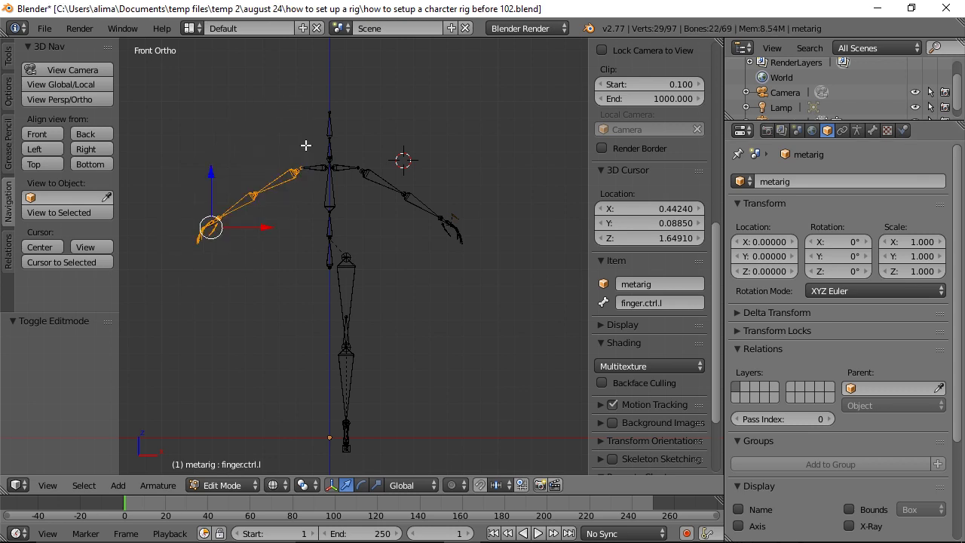
mouse_move(305, 144)
left_mouse_down("ctrl")
mouse_move(298, 183)
mouse_move(314, 196)
mouse_move(327, 165)
mouse_move(302, 141)
left_mouse_up("ctrl")
scroll(325, 189, "up", 2)
mouse_move(232, 99)
left_mouse_down("ctrl")
mouse_move(252, 105)
mouse_move(295, 84)
mouse_move(238, 62)
mouse_move(235, 75)
mouse_move(270, 103)
left_mouse_up("ctrl")
scroll(422, 150, "down", 4)
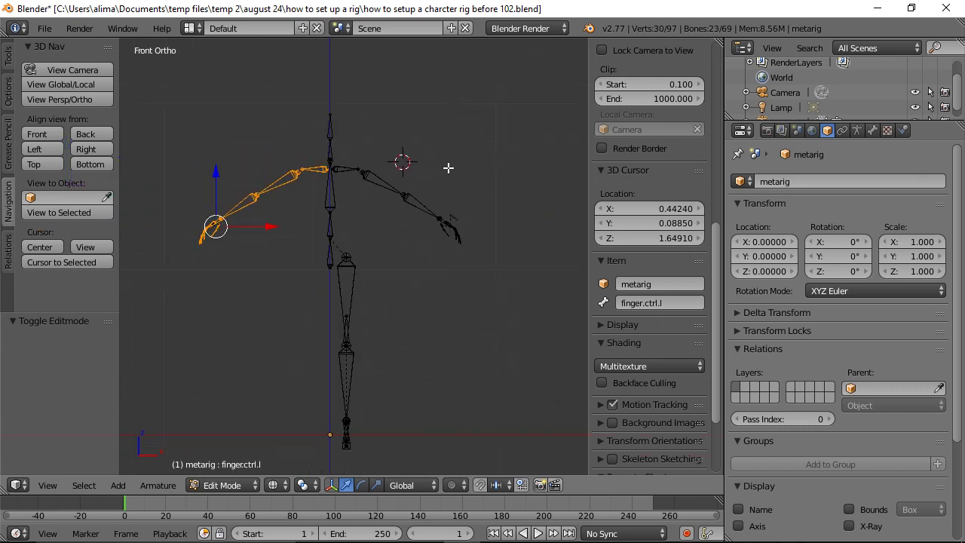
key("x")
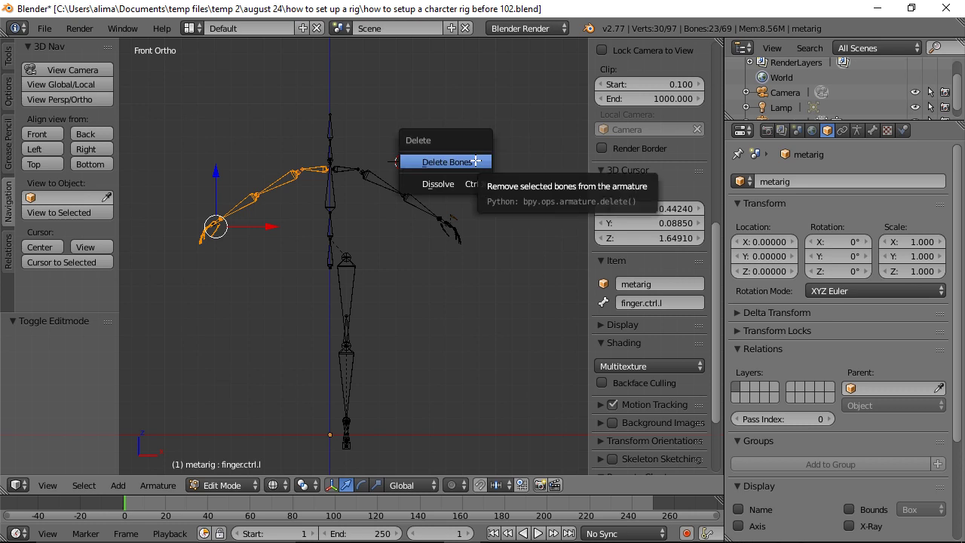
left_click(476, 161)
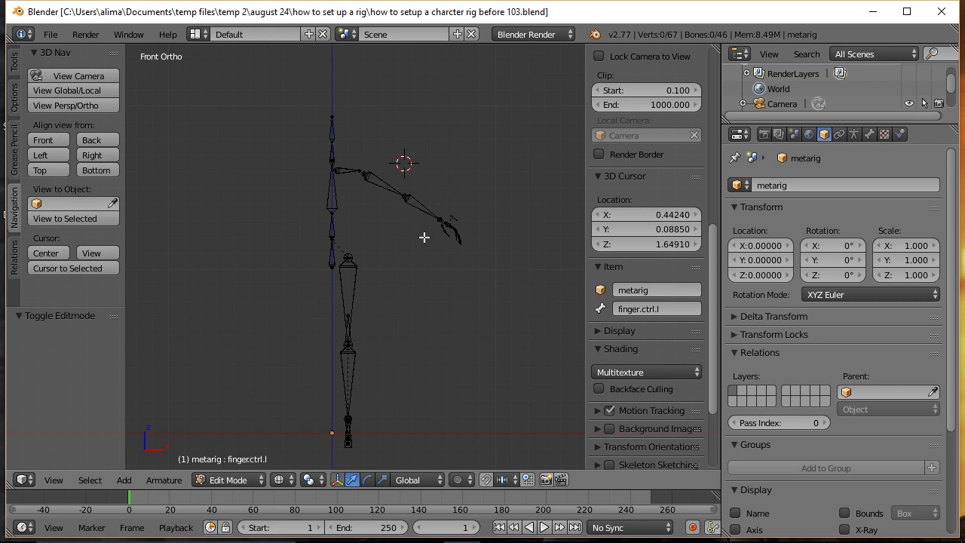
Switch the metarig to Pose Mode, hide the finger and green arm bone layers, and show the layer with the IK arm bones.
left_click(260, 485)
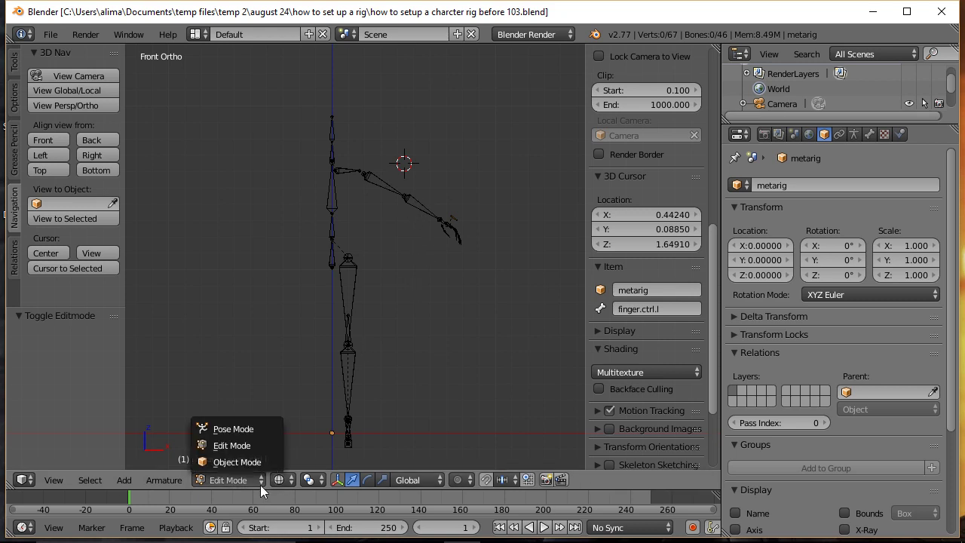
left_click(241, 429)
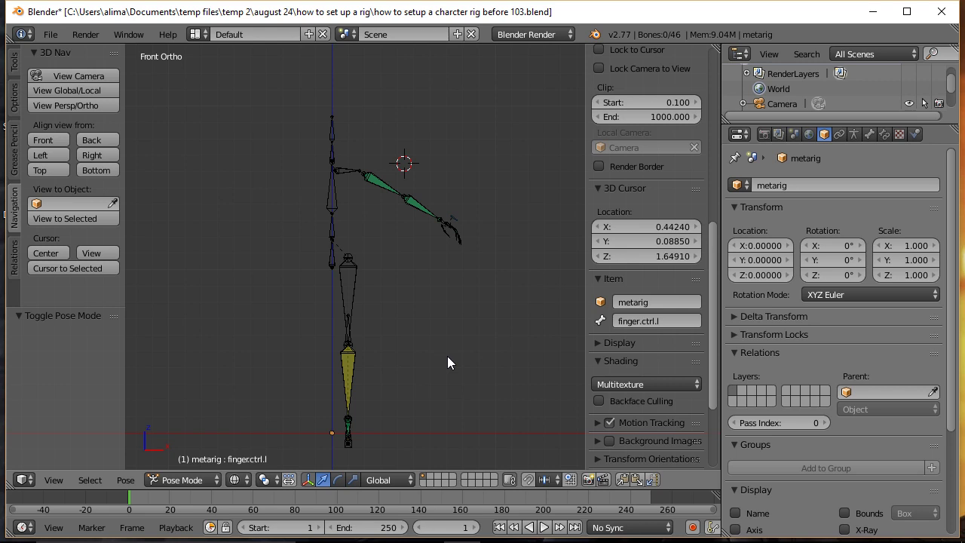
left_click(854, 134)
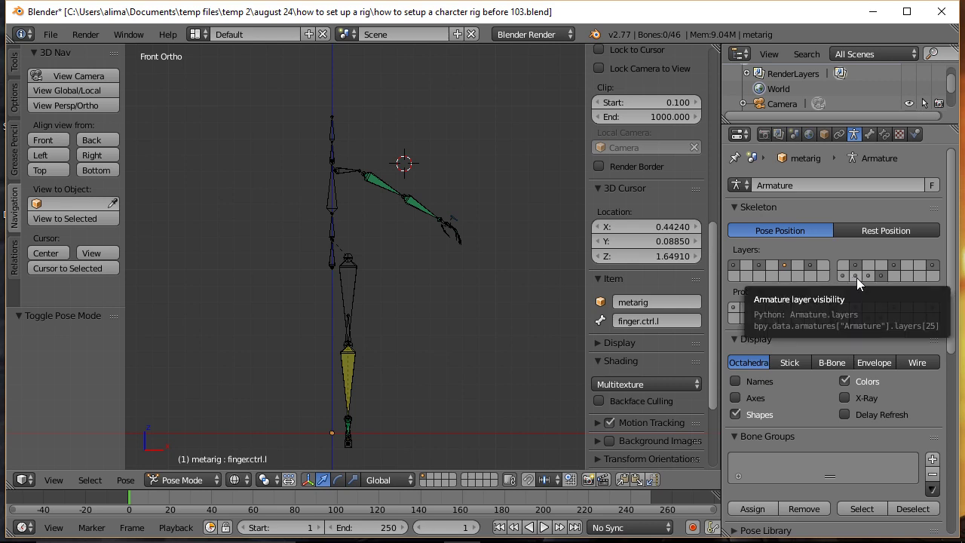
left_click(784, 264)
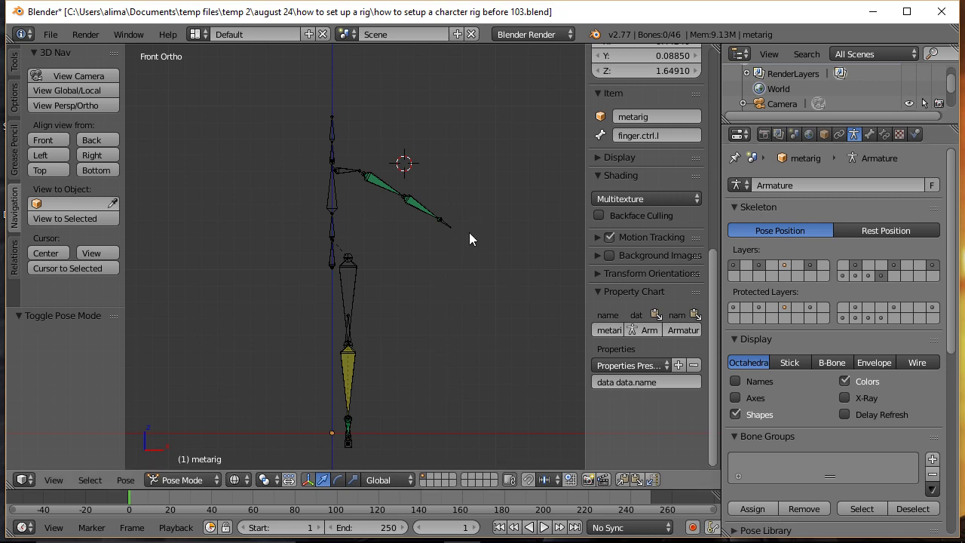
left_click(812, 265)
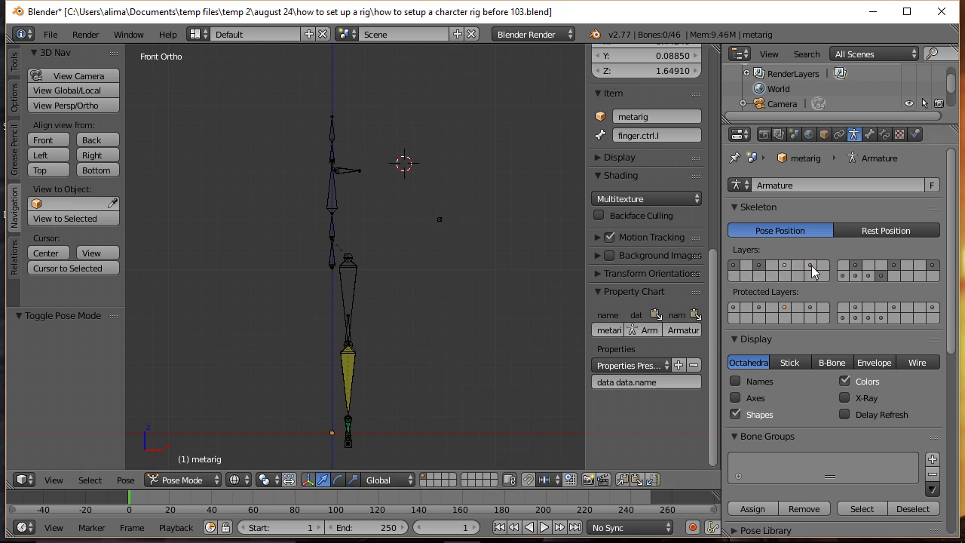
left_click(855, 276)
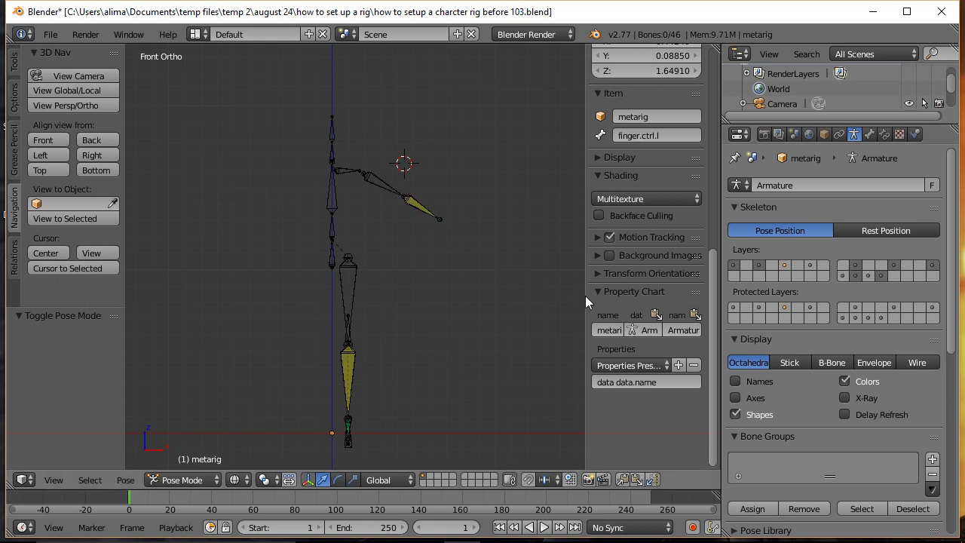
Rename the yellow IK forearm bone of the left arm to "ik_forearm.L.".
right_click(415, 202)
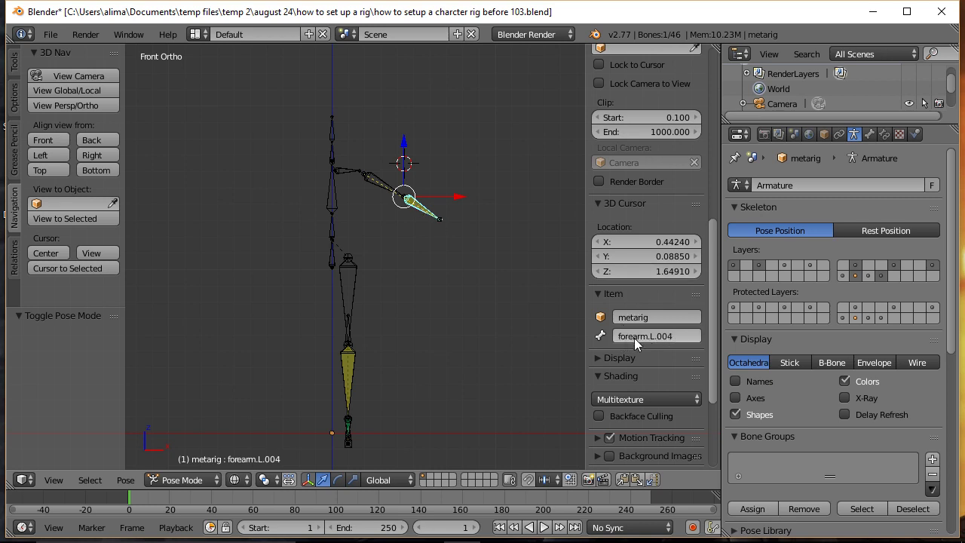
left_click(677, 336)
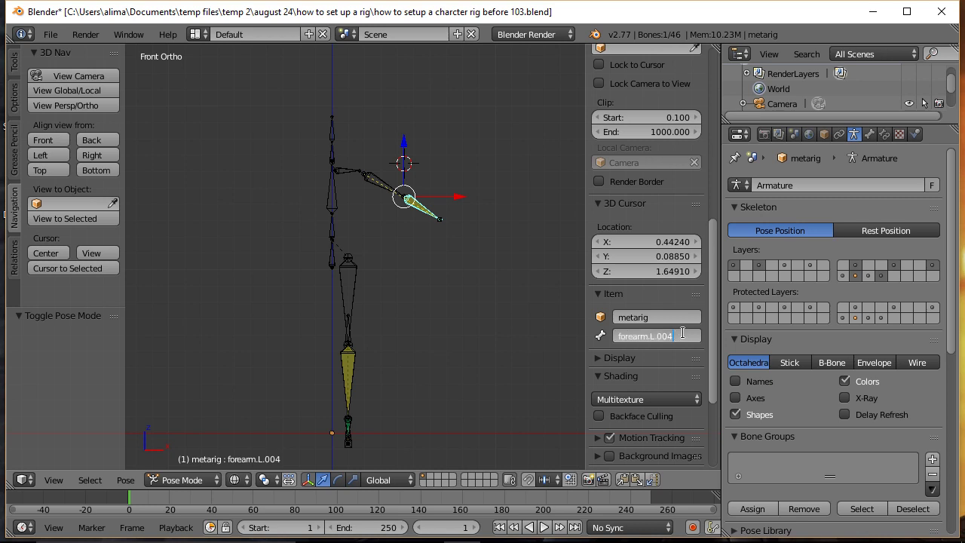
key("BackSpace")
key("BackSpace")
key("BackSpace")
left_click(617, 337)
type("ik")
key("Return")
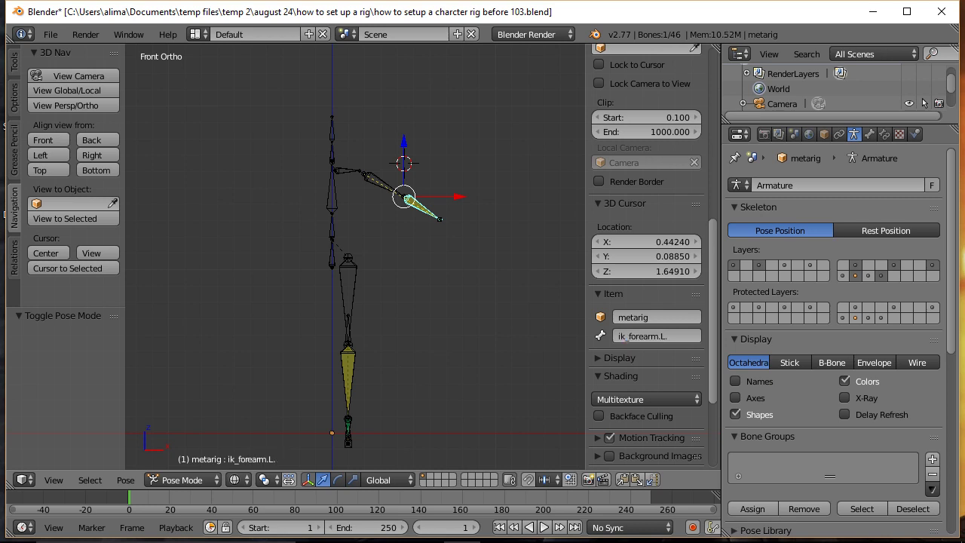
Rename the left arm's IK upper arm bone to ik_upper_arm.L and save as "how to setup a charcter rig before 104.blend".
right_click(381, 179)
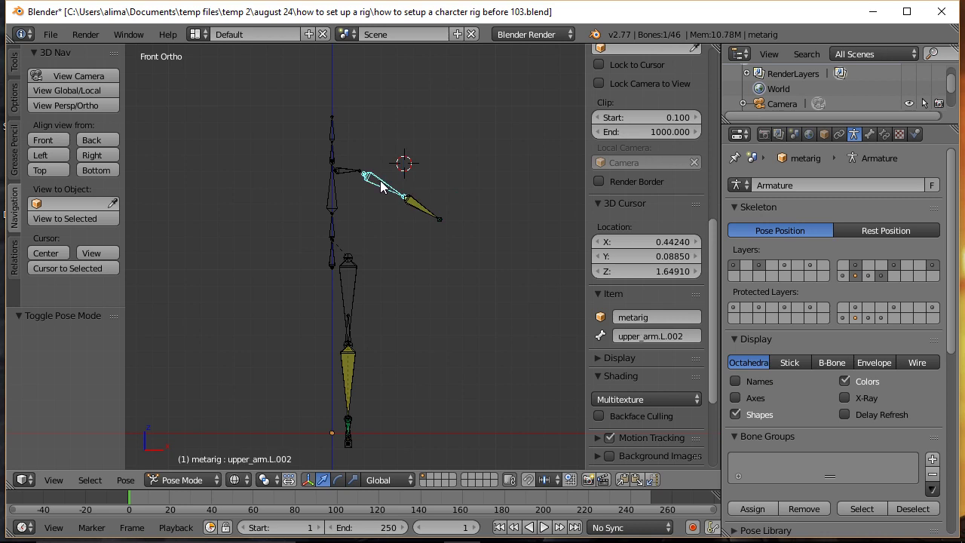
double_click(686, 336)
key("BackSpace")
key("BackSpace")
key("BackSpace")
key("BackSpace")
left_click(620, 337)
type("ik_")
key("Return")
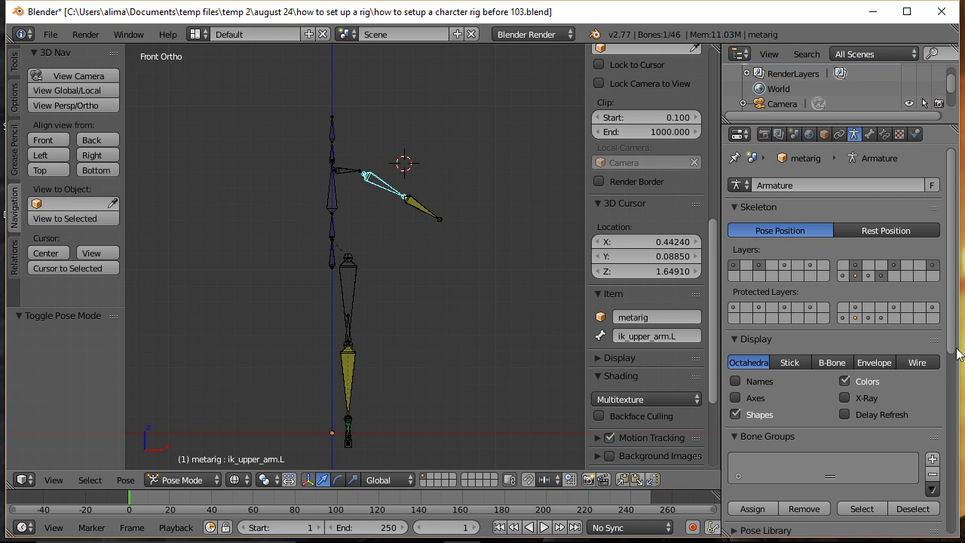
key("ctrl+alt+s")
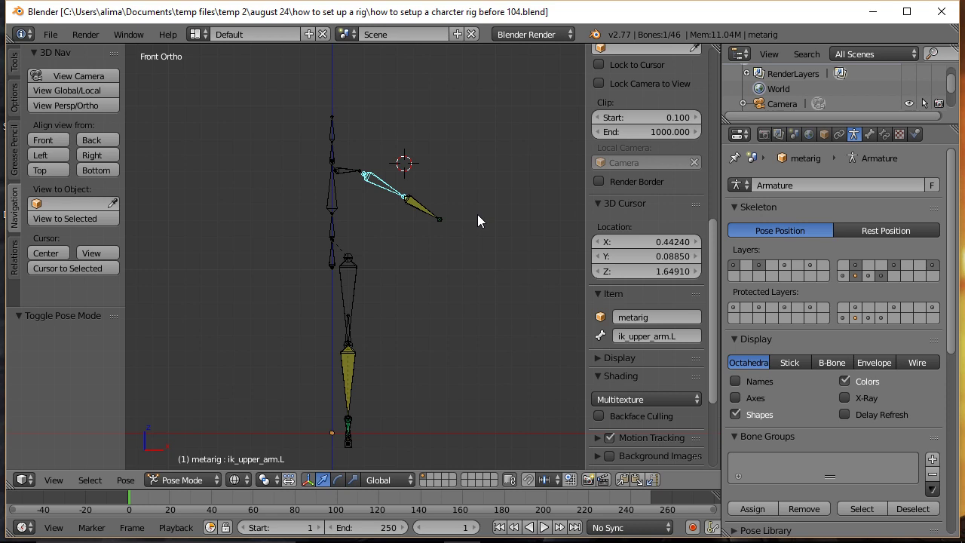
Hide the IK arm layer, show the FK arm layer and save as "how to setup a charcter rig before 105.blend".
left_click(855, 275)
left_click(867, 276)
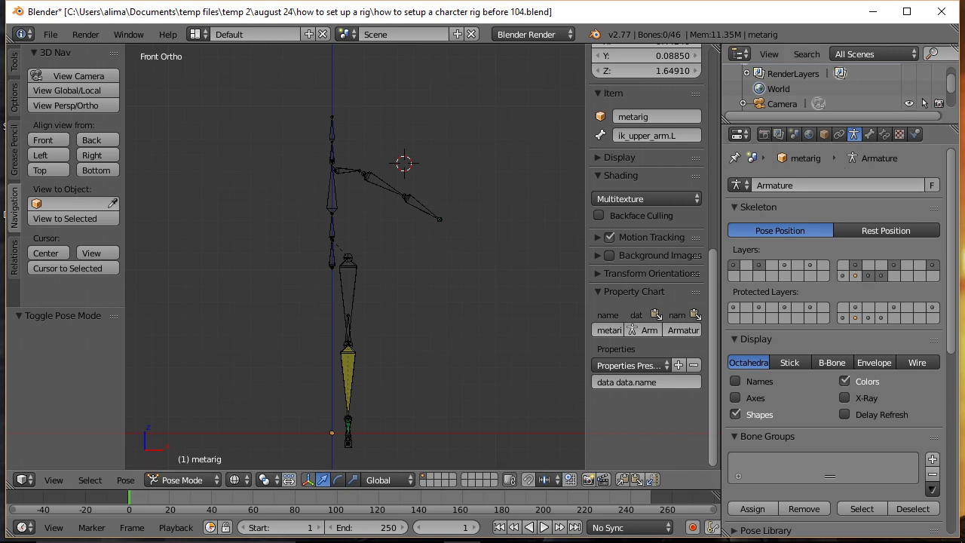
key("ctrl+alt+s")
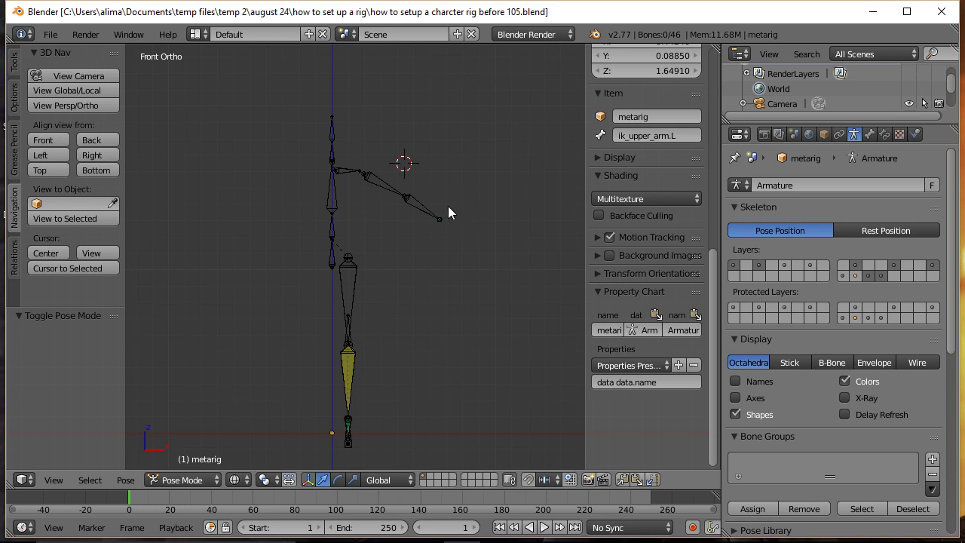
Rename the FK forearm bone of the left arm to fk_forearm.L.
right_click(426, 216)
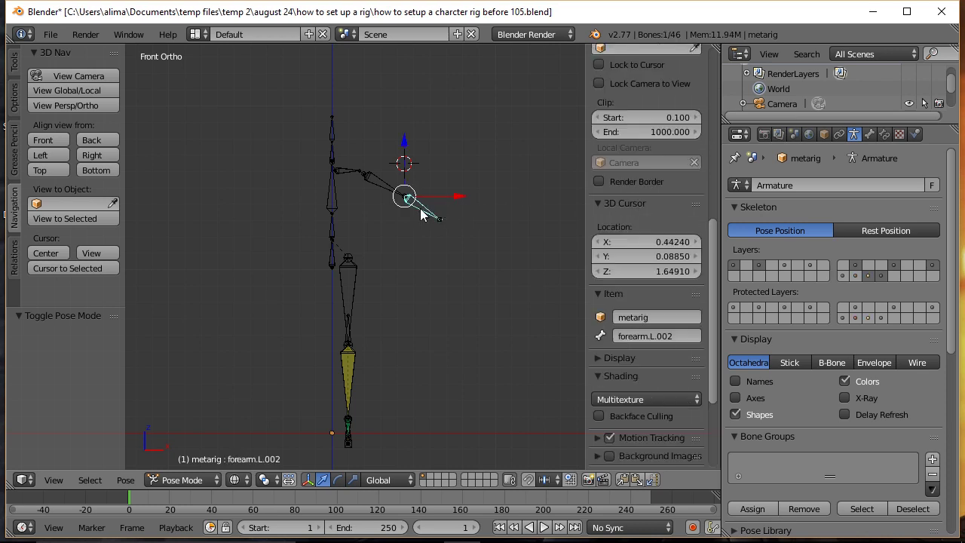
left_click(683, 336)
key("BackSpace")
key("BackSpace")
key("BackSpace")
key("BackSpace")
type("fk_")
key("Return")
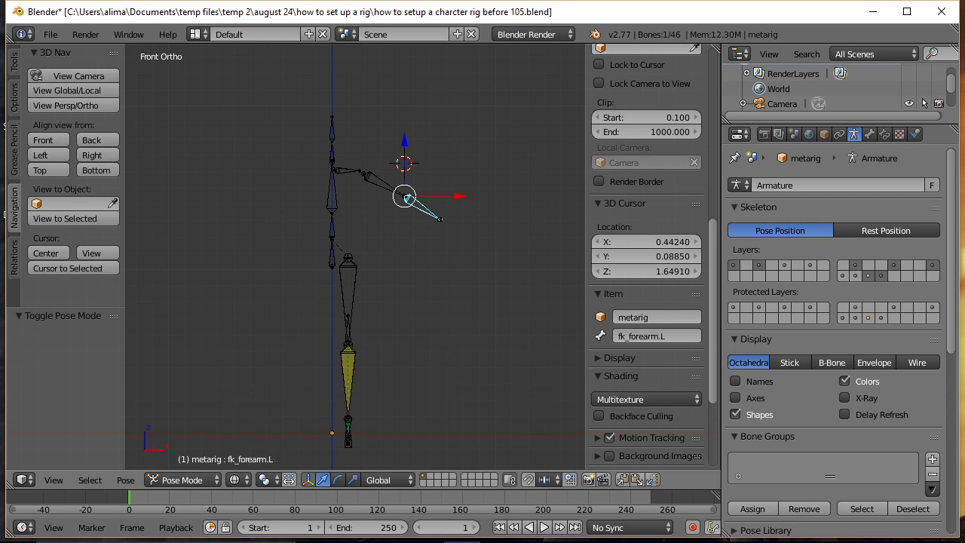
Rename the left arm's FK upper arm bone to fk_upper_arm.L and save as "how to setup a charcter rig before 106.blend".
right_click(382, 180)
left_click(682, 336)
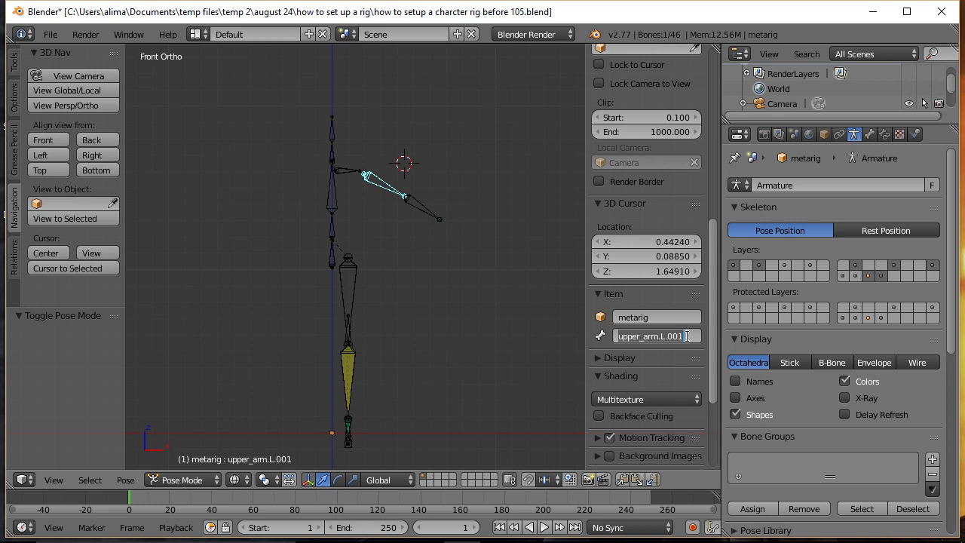
key("BackSpace")
key("BackSpace")
key("BackSpace")
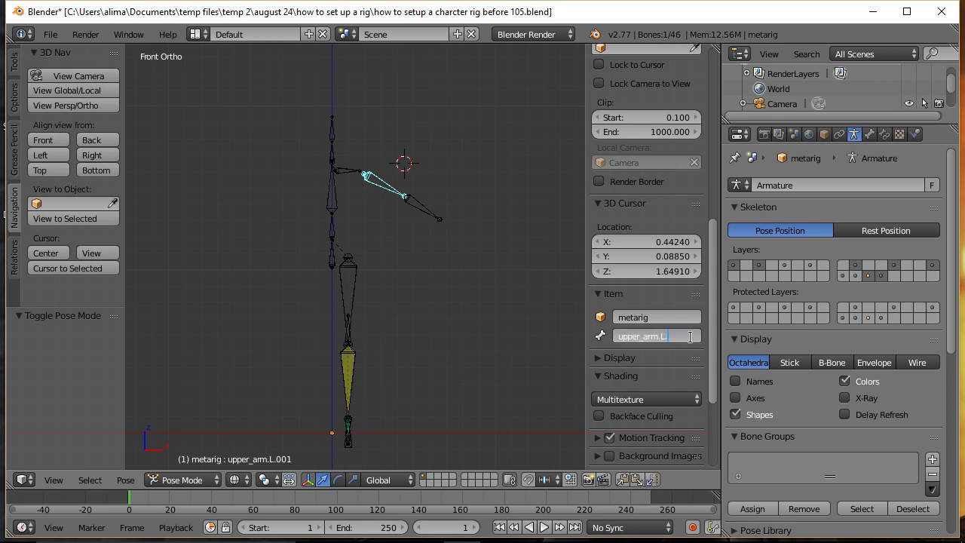
key("BackSpace")
key("ctrl+a")
key("Home")
type("fk_")
key("Return")
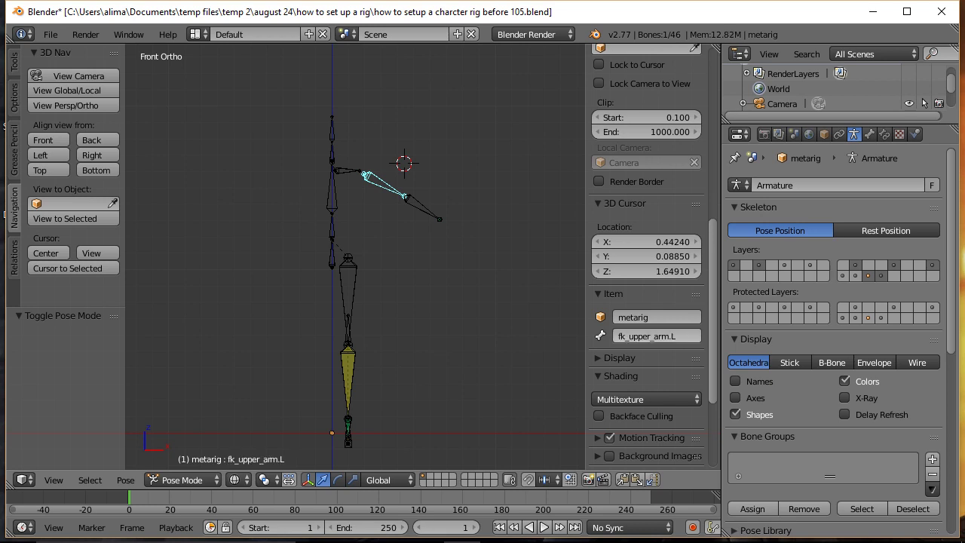
key("ctrl+alt+s")
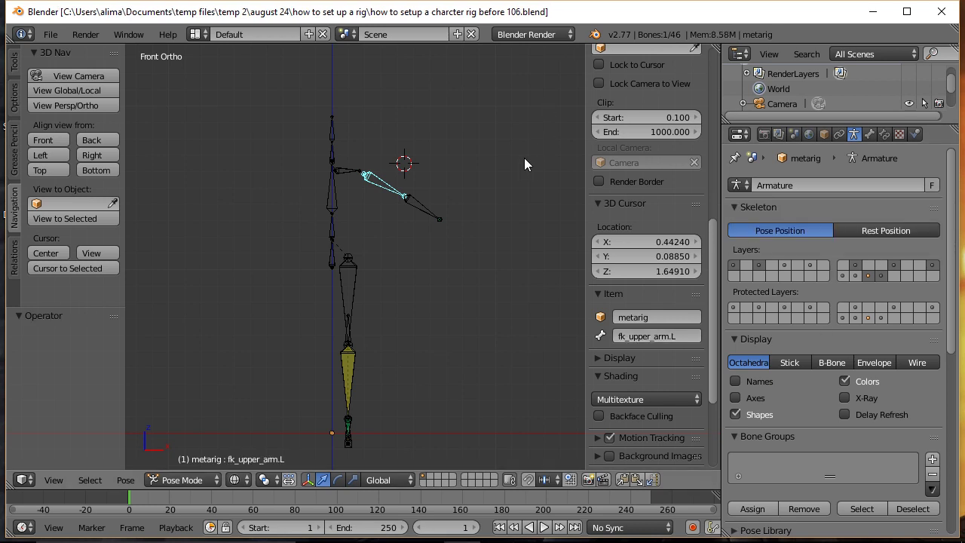
Deselect all bones, show the hidden arm, finger and IK bone layers, and save as "how to setup a charcter rig before 108.blend".
key("a")
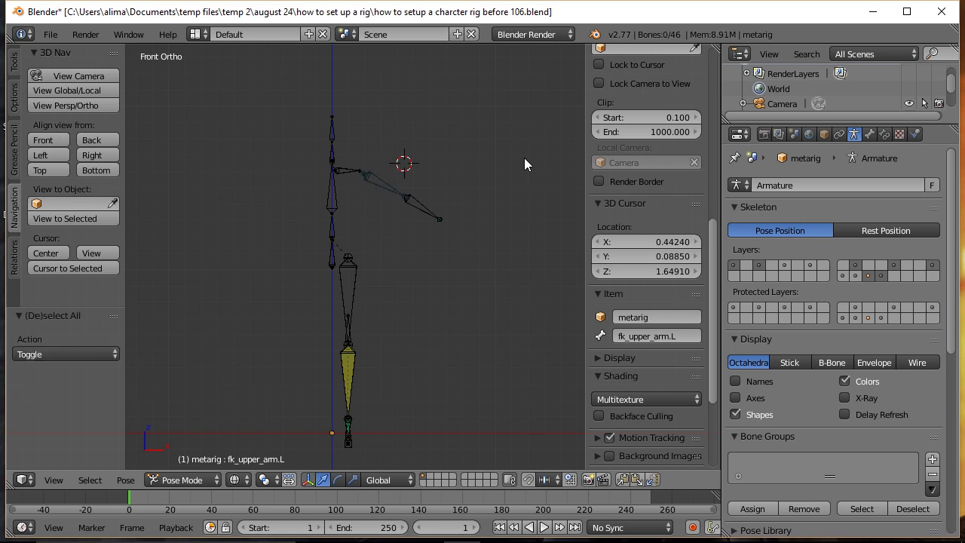
left_click(785, 265)
left_click(811, 265)
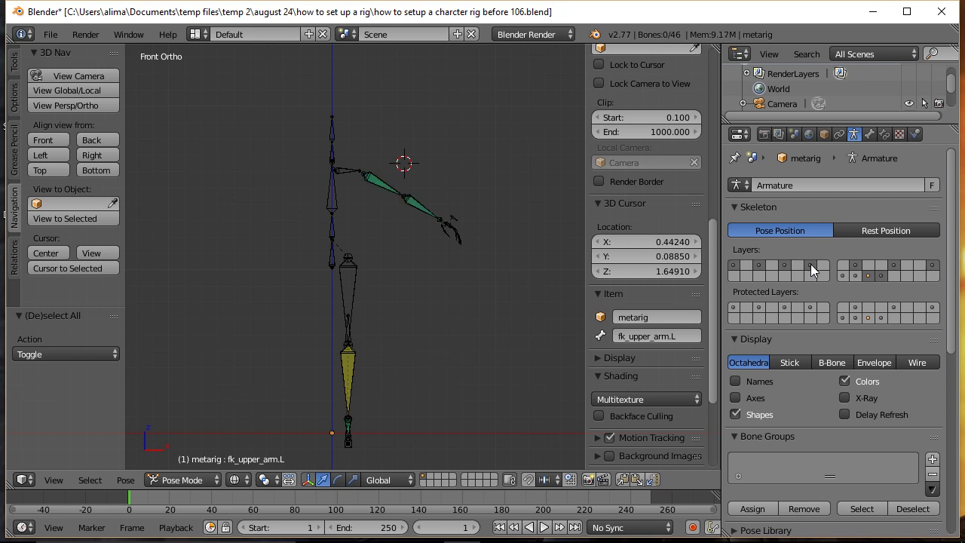
left_click(848, 274)
left_click(856, 275)
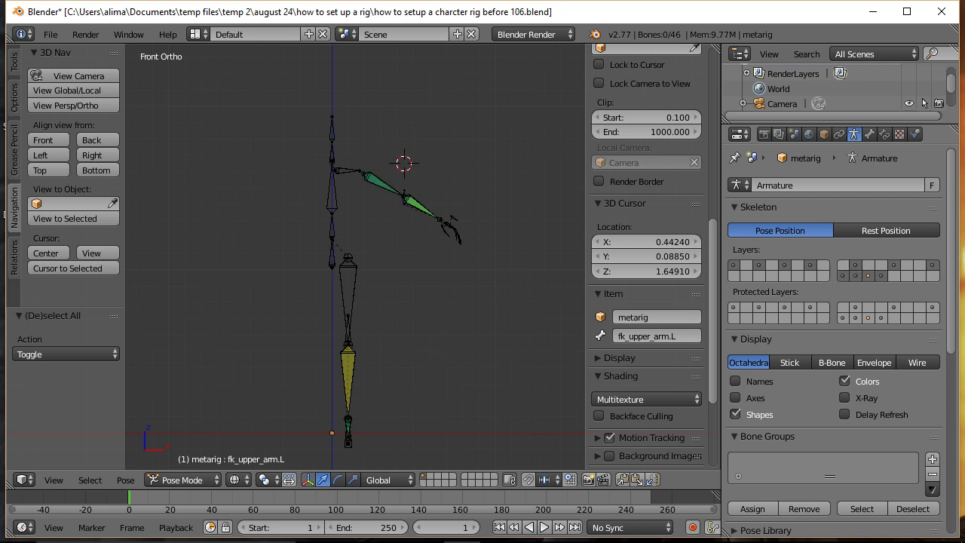
key("ctrl+alt+s")
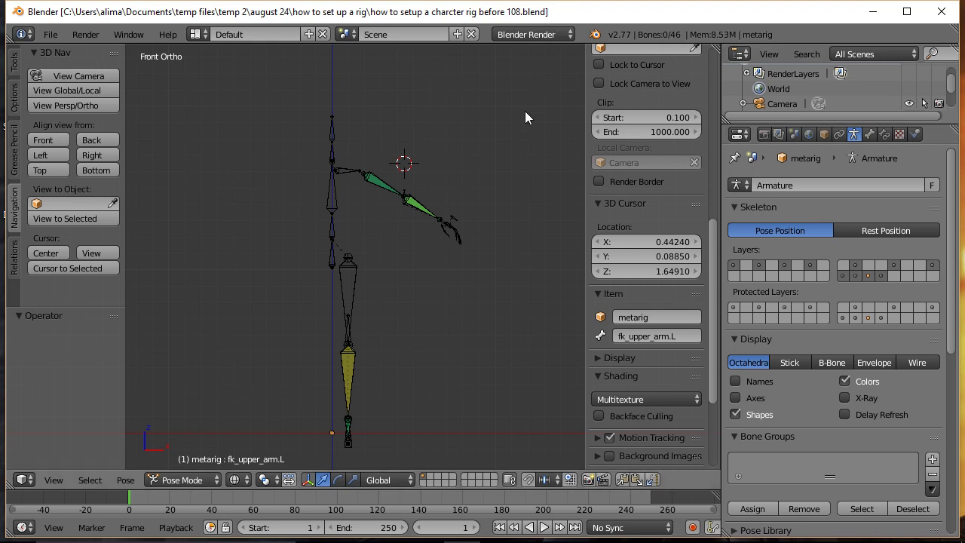
In the metarig's Edit Mode, reset the 3D cursor to the scene origin and make it the pivot point.
left_click(216, 481)
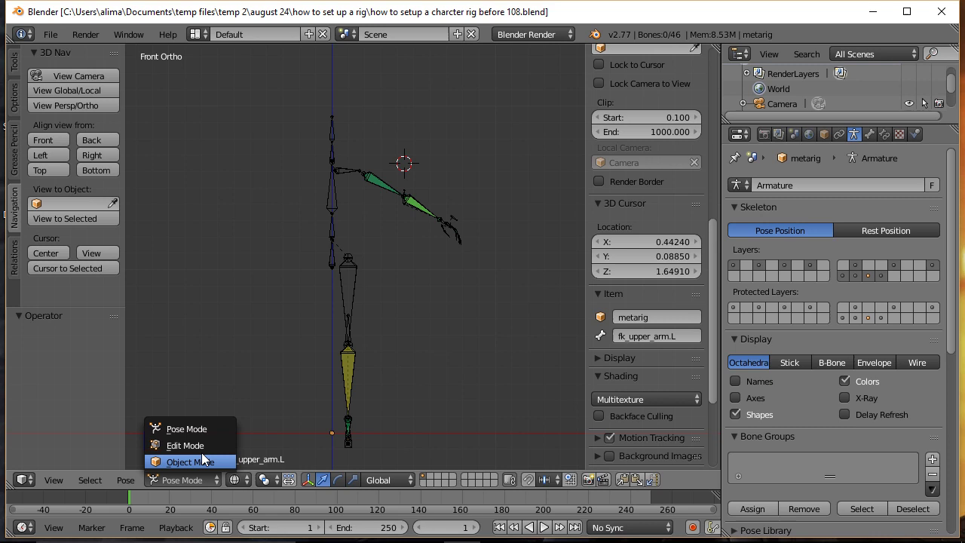
left_click(202, 447)
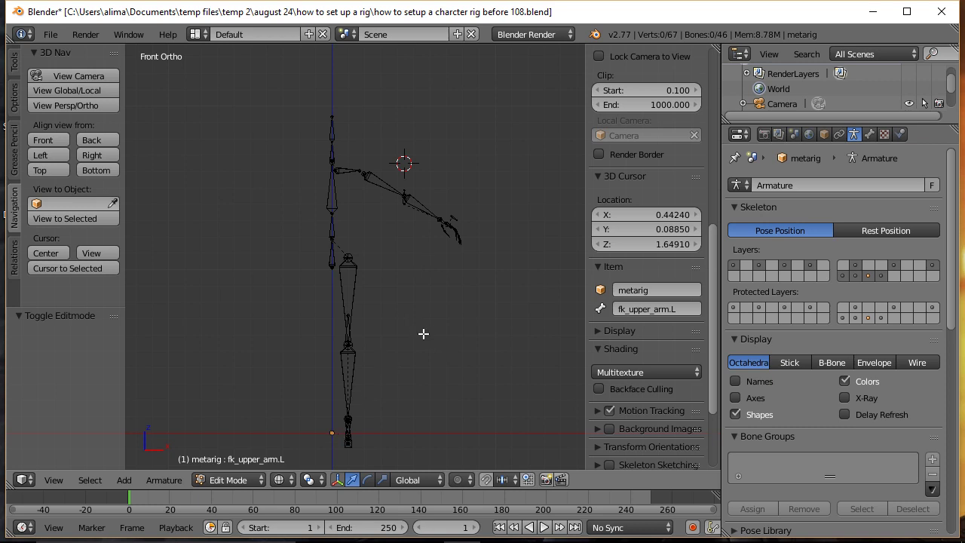
key("shift+c")
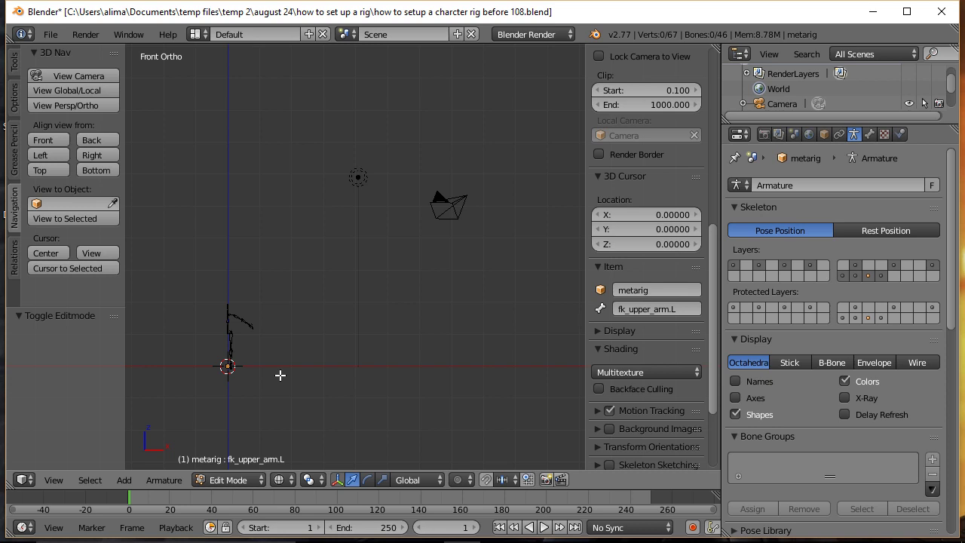
key("b")
left_click_drag(199, 294, 259, 388)
key("KP_Decimal")
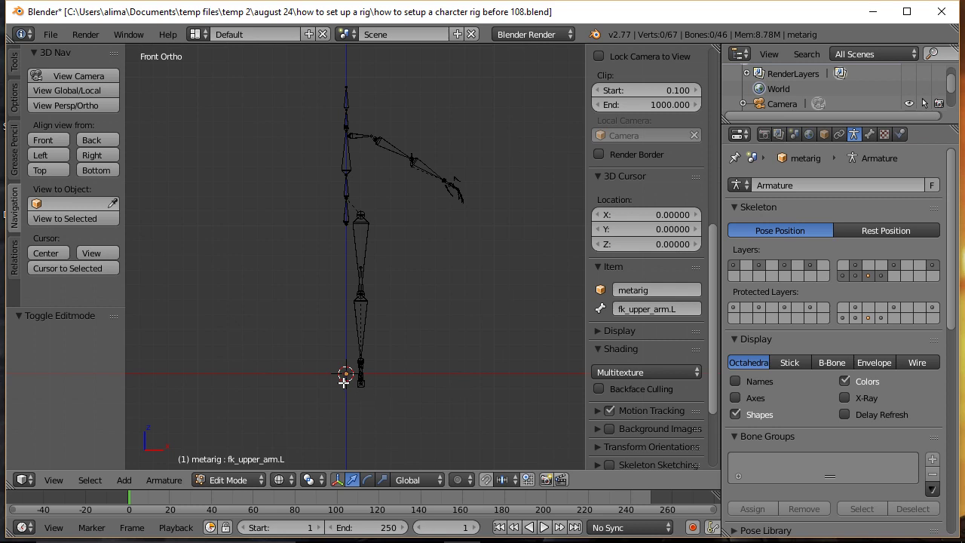
left_click(320, 480)
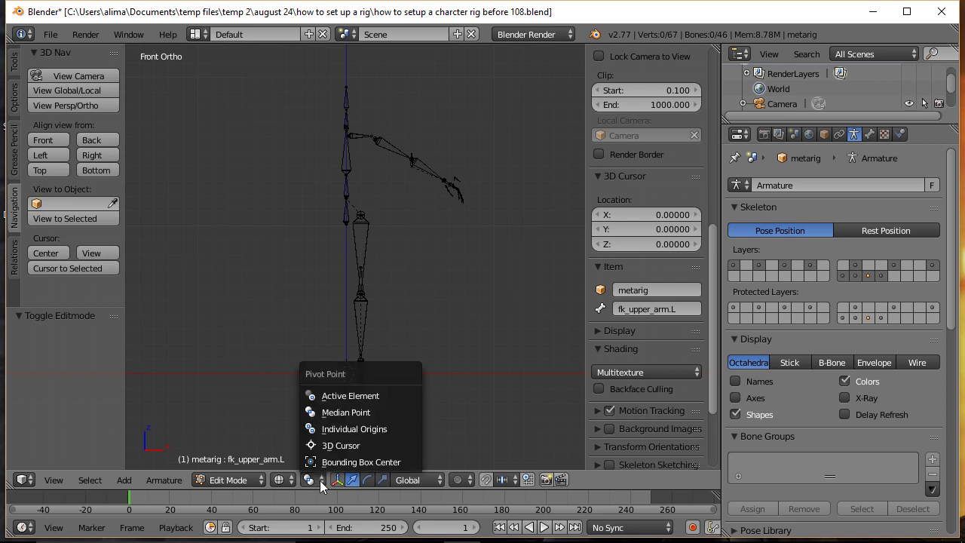
left_click(363, 443)
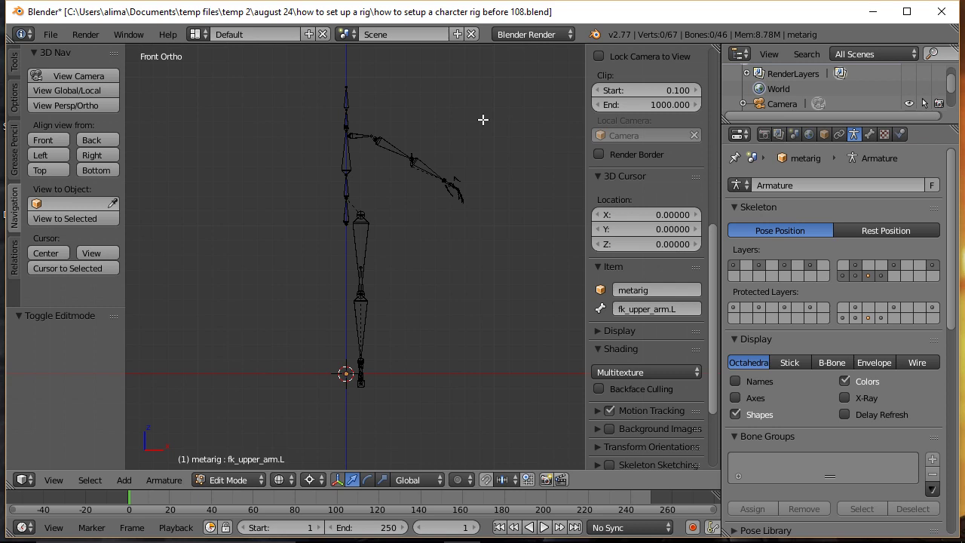
Select all left leg and left arm bones including the shoulder, leaving the joint at the top of the spine unselected.
mouse_move(483, 119)
left_mouse_down("ctrl")
mouse_move(425, 113)
mouse_move(352, 132)
mouse_move(364, 182)
mouse_move(340, 297)
mouse_move(346, 371)
mouse_move(390, 403)
mouse_move(494, 344)
left_mouse_up("ctrl")
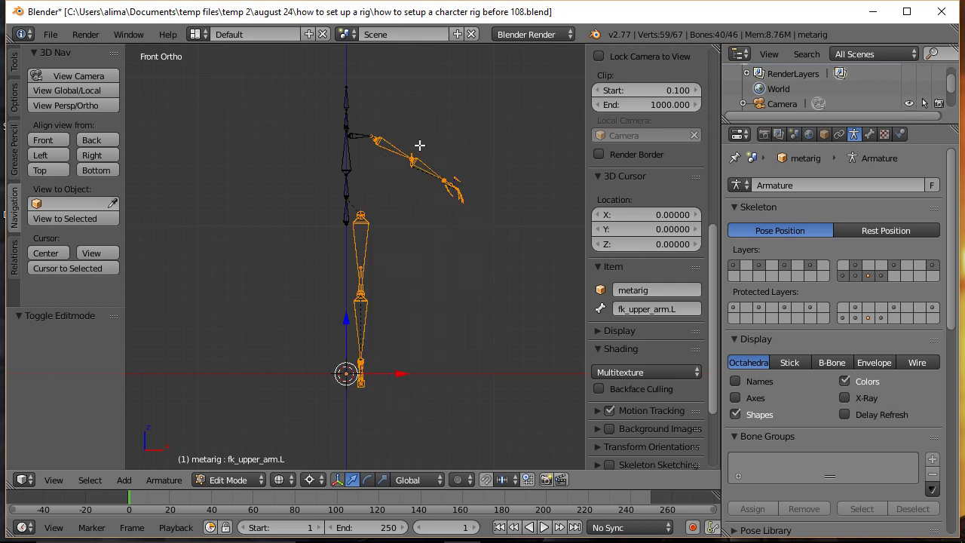
mouse_move(441, 141)
left_mouse_down("ctrl")
mouse_move(424, 129)
mouse_move(351, 134)
mouse_move(358, 156)
left_mouse_up("ctrl")
key("shift+b")
left_click_drag(313, 100, 394, 182)
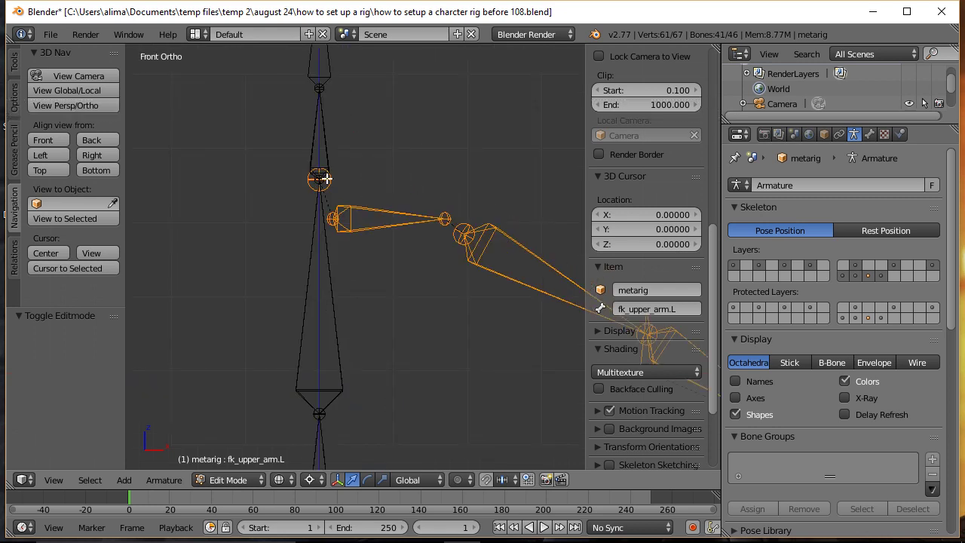
key("c")
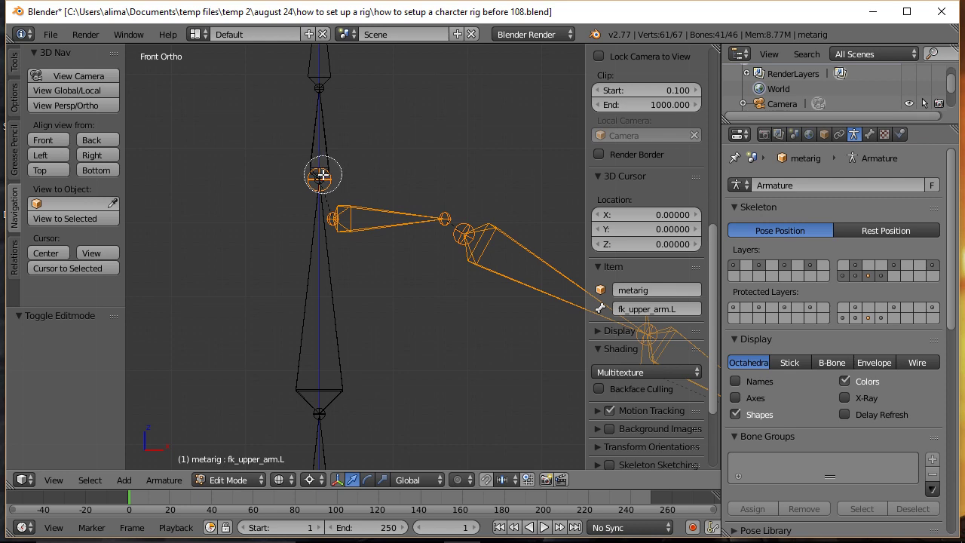
middle_click(322, 177)
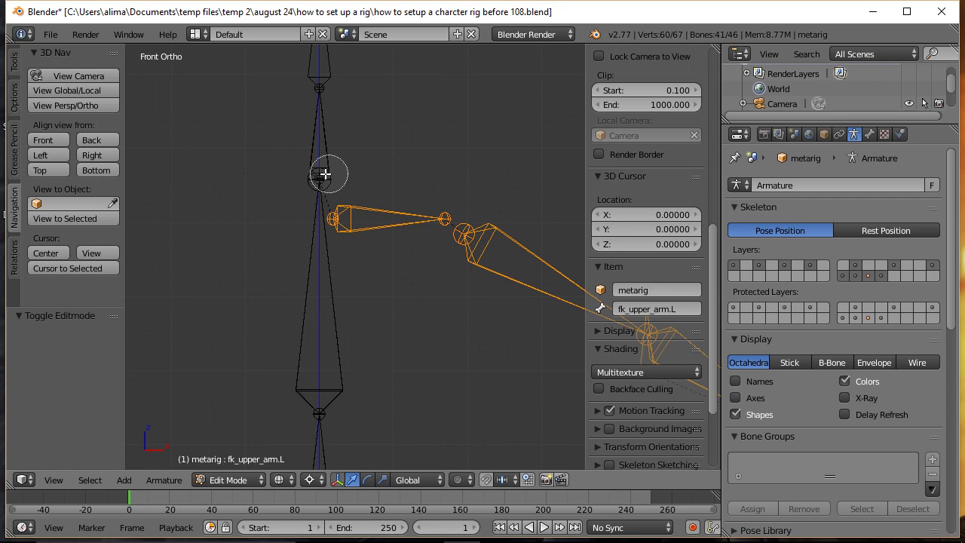
right_click(378, 169)
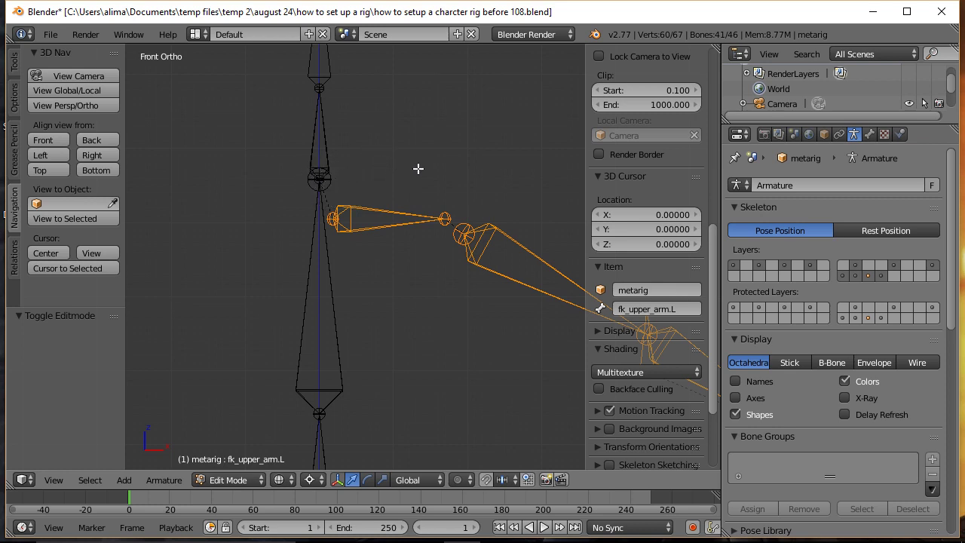
Save the file as "how to setup a charcter rig before 109.blend" with the left limb bones still selected.
scroll(423, 146, "down", 8)
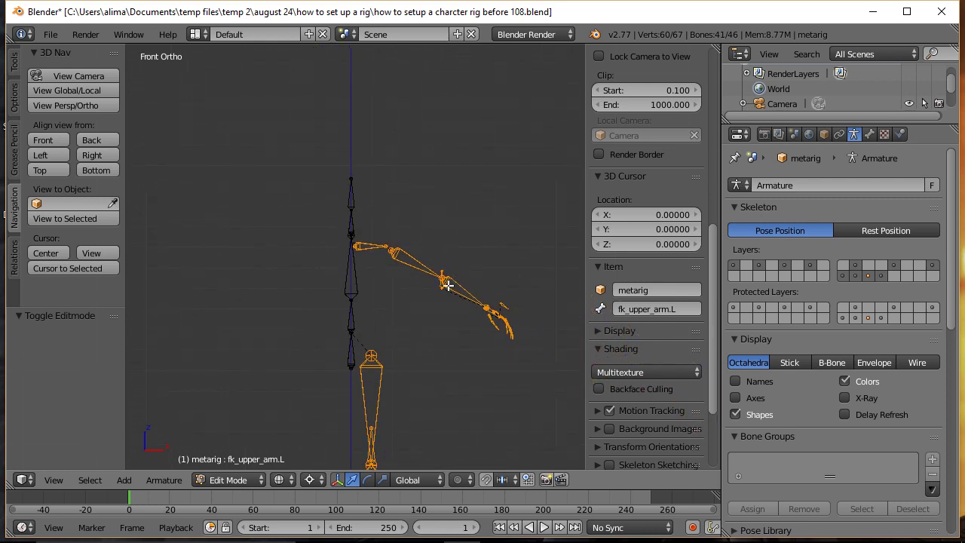
middle_click_drag(471, 321, 433, 194, "shift")
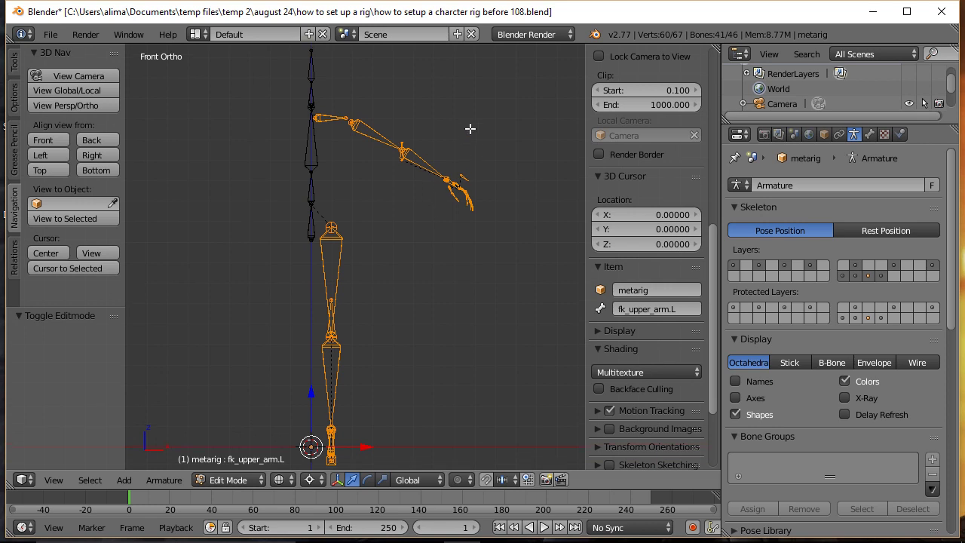
scroll(468, 147, "down", 2)
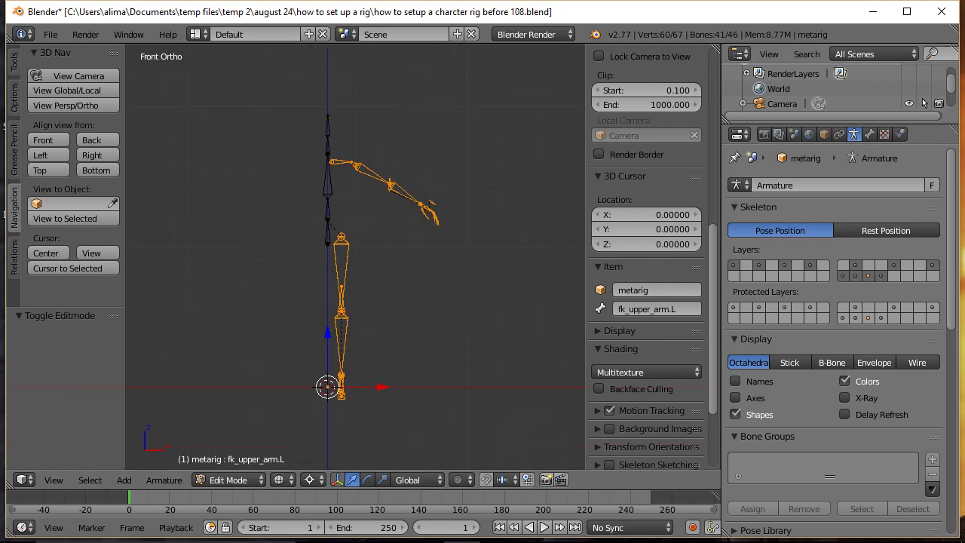
key("ctrl+alt+s")
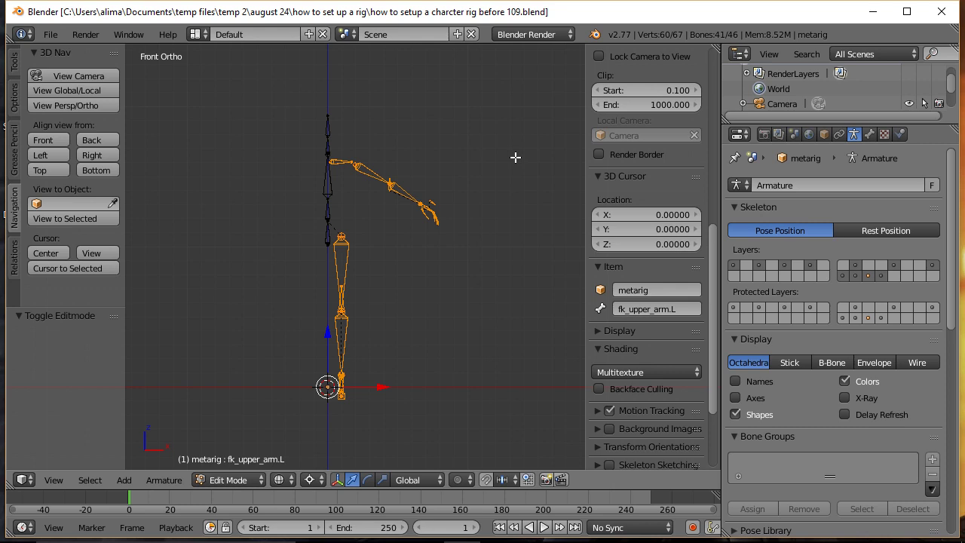
Duplicate the selected left arm and leg bones in place and save as "how to setup a charcter rig before 110.blend".
key("shift+d")
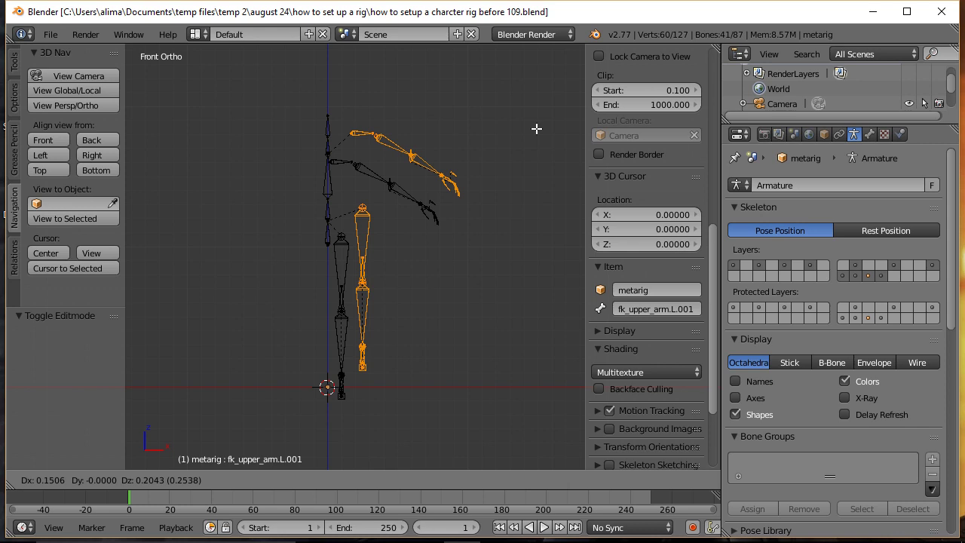
key("Escape")
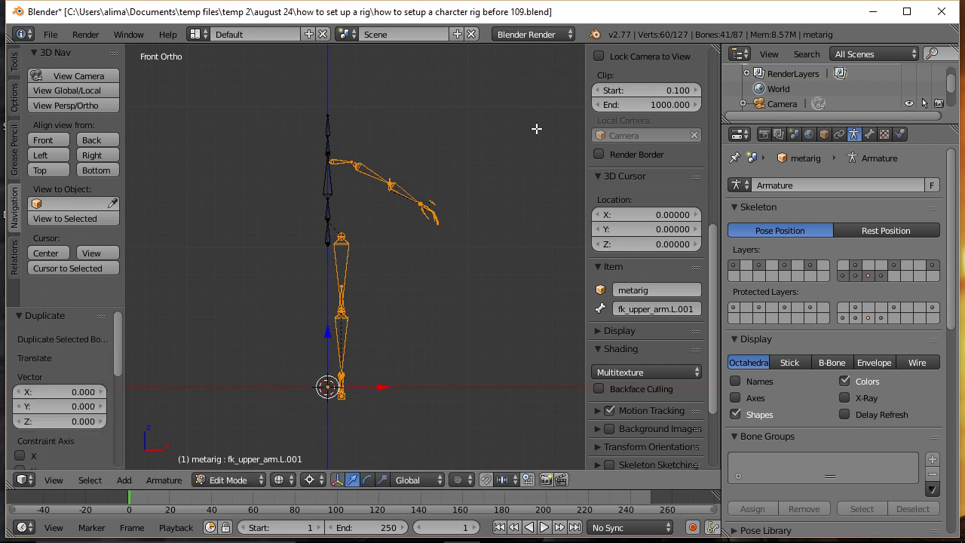
key("ctrl+alt+s")
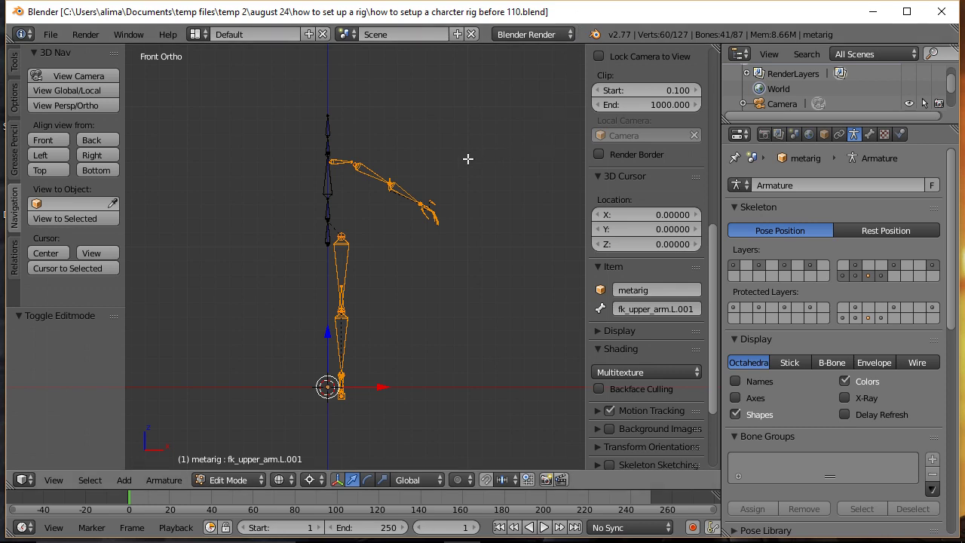
Mirror the duplicated arm and leg bones to the right side by scaling them -1 along global X.
key("s")
key("x")
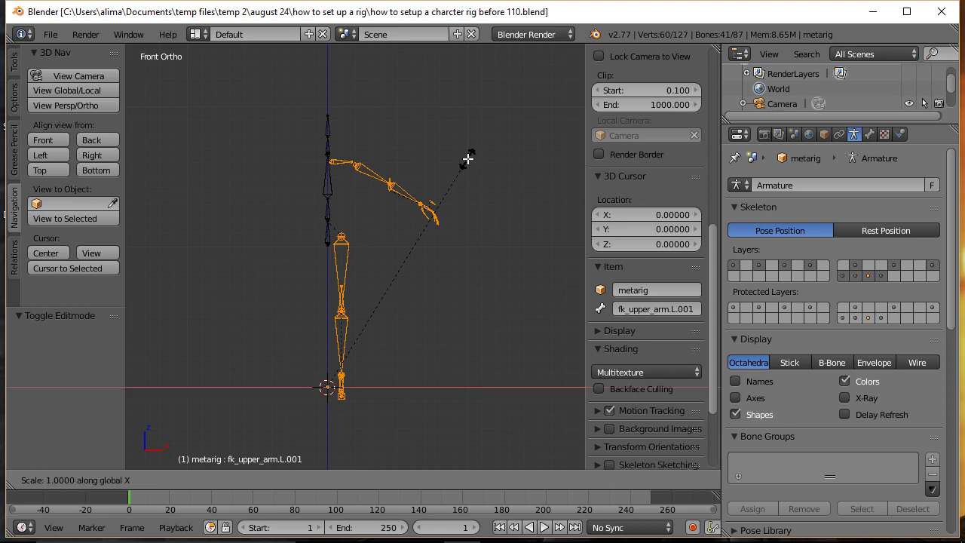
type("-1")
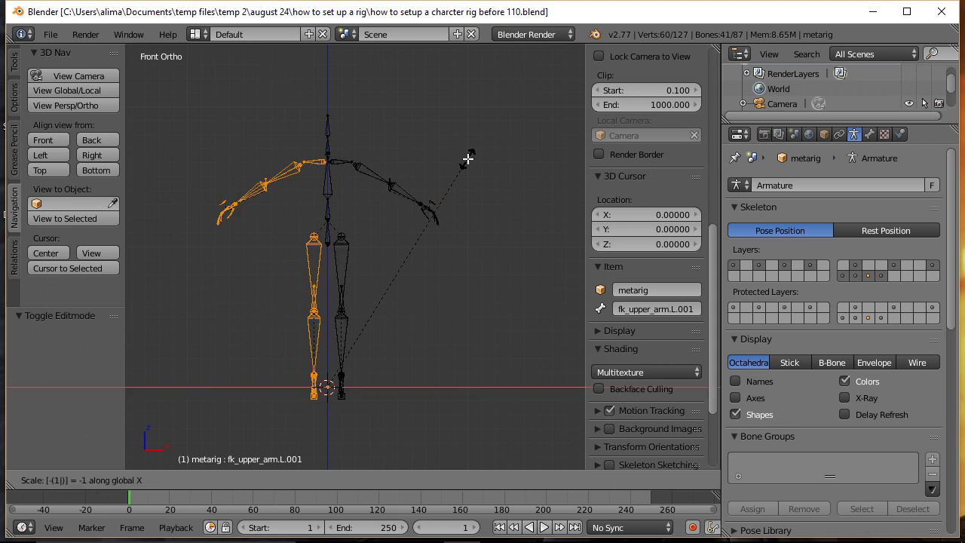
key("Return")
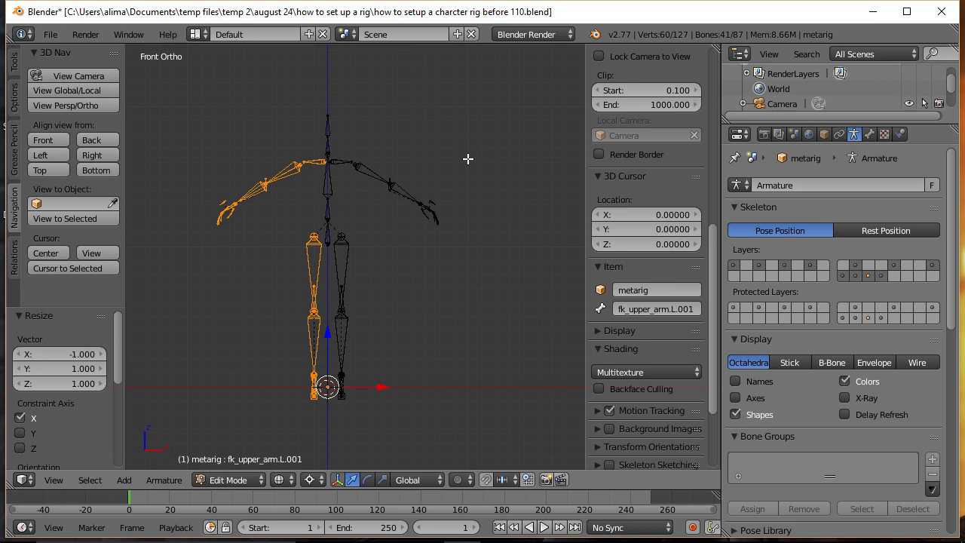
Flip the names of the mirrored bones and save as "how to setup a charcter rig before 111.blend".
key("w")
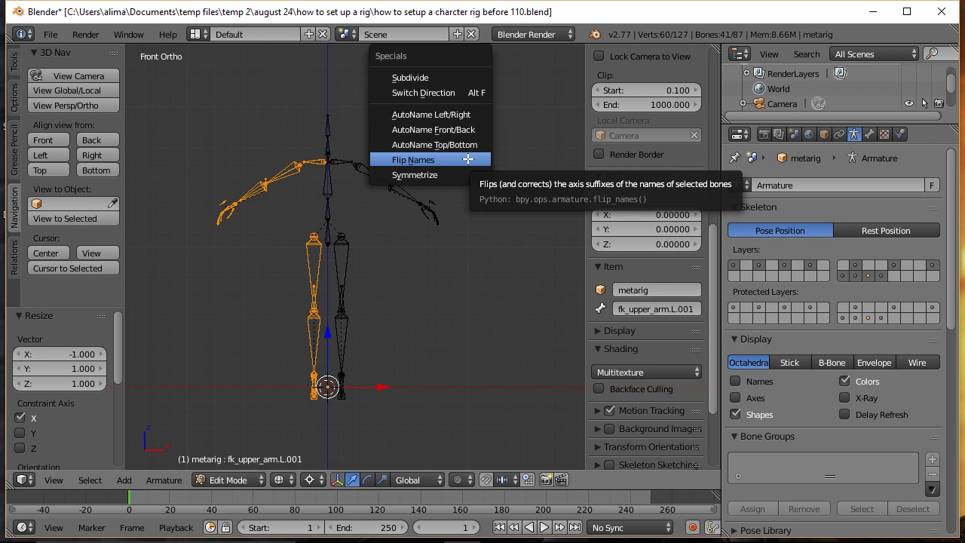
left_click(469, 159)
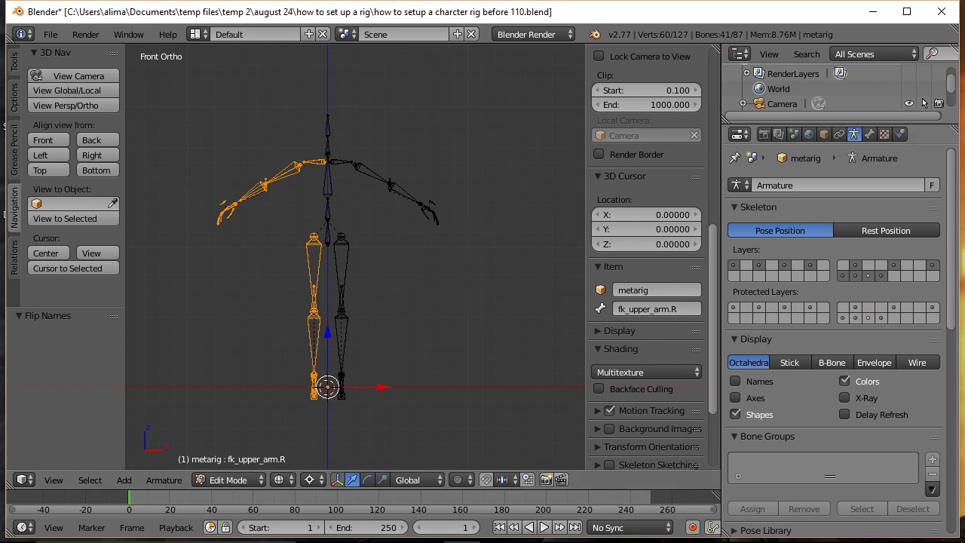
key("ctrl+alt+s")
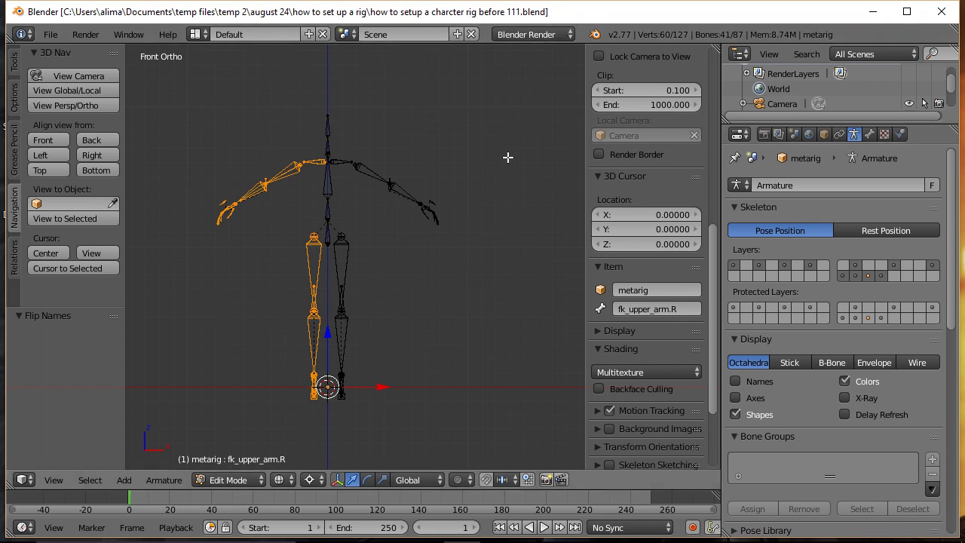
Deselect all bones, set the pivot point to Median Point, and save as "how to setup a charcter rig before 112.blend".
key("a")
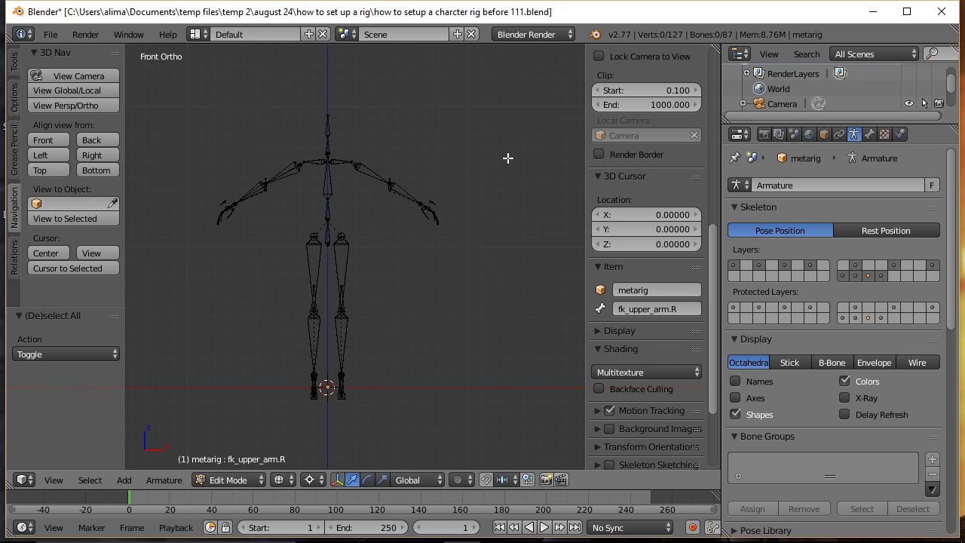
left_click(318, 481)
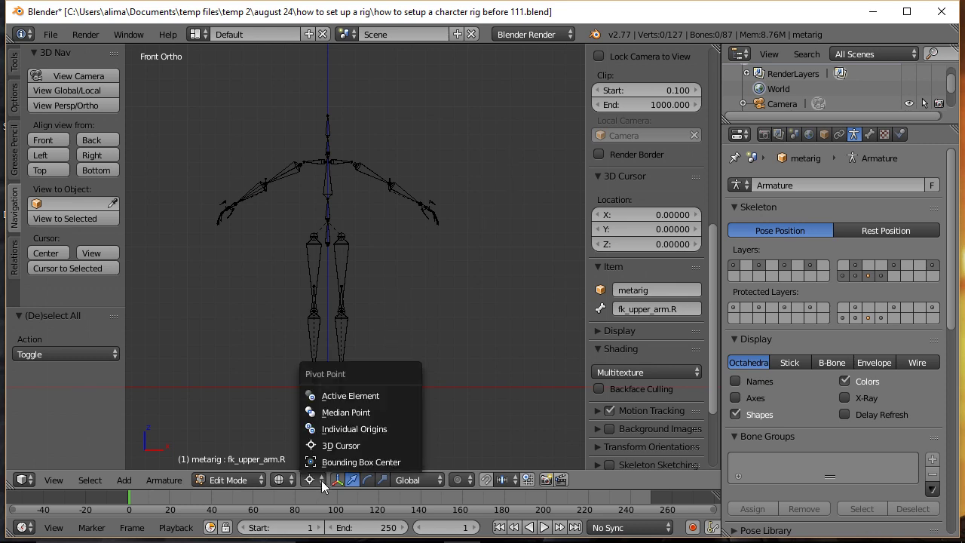
left_click(373, 413)
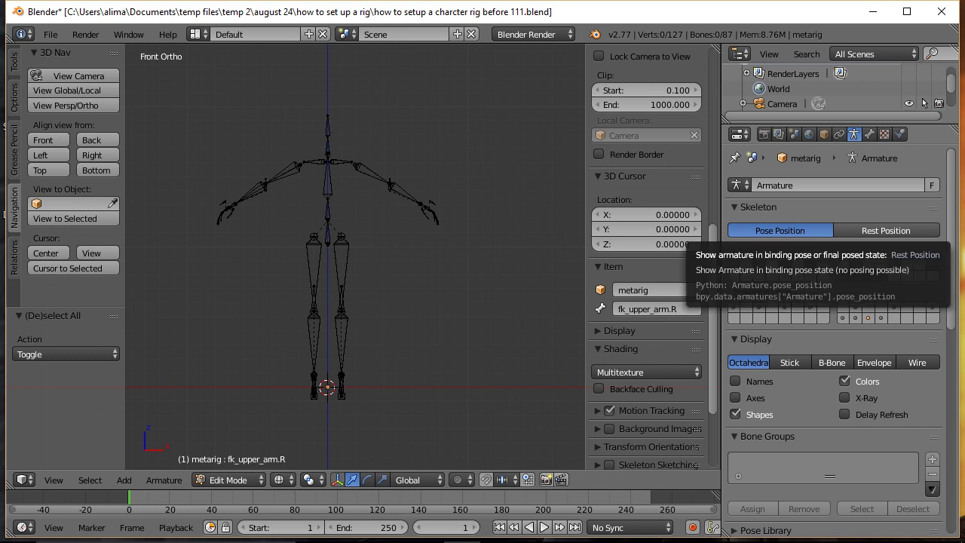
key("ctrl+alt+s")
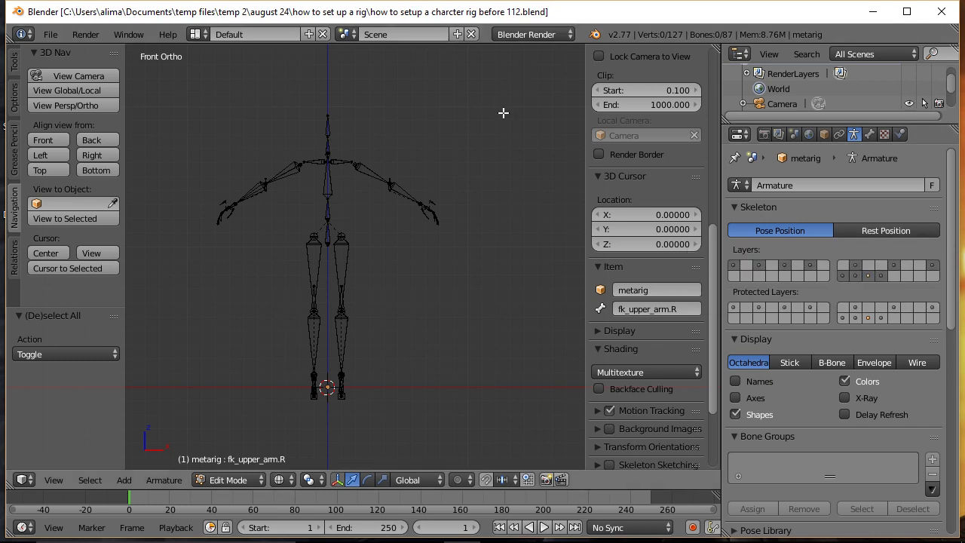
Put the metarig in Pose Mode and save as "how to setup a charcter rig before 113.blend".
left_click(262, 480)
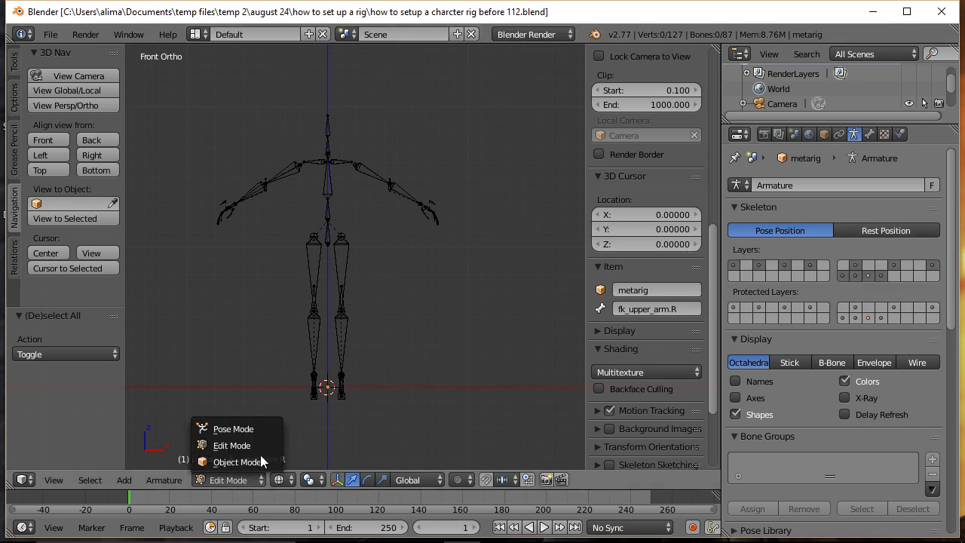
left_click(257, 429)
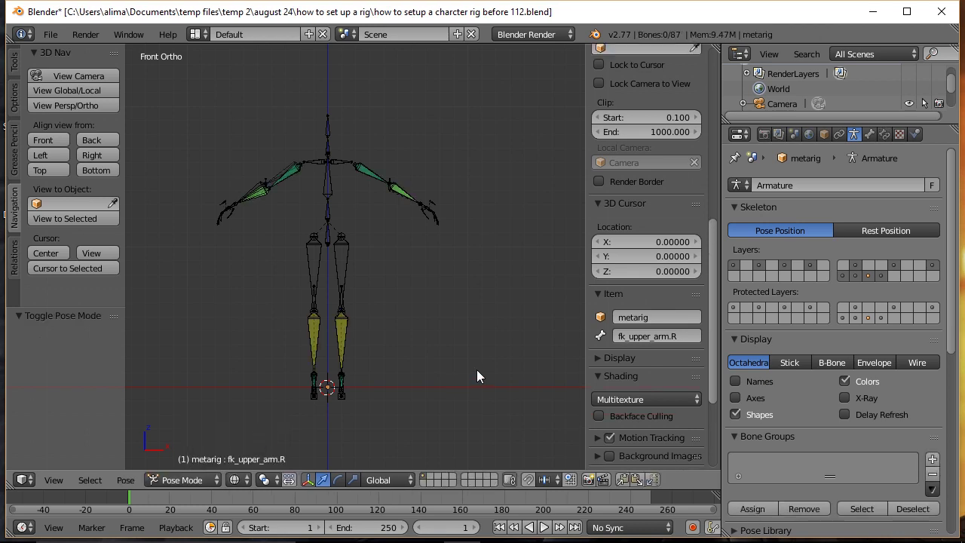
key("ctrl+alt+s")
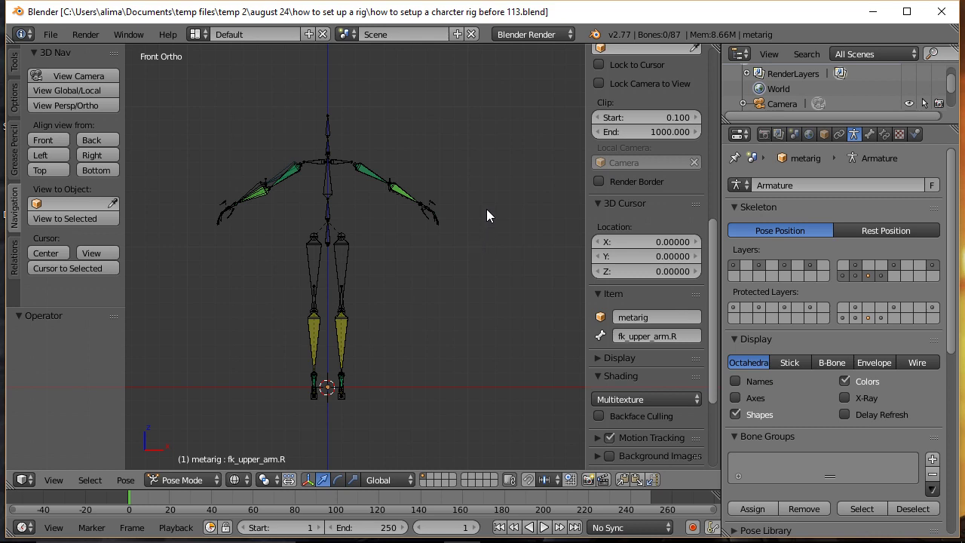
Display the metarig with solid shading and hide the FK arm bones' layer, keeping the IK arm bones shown.
key("z")
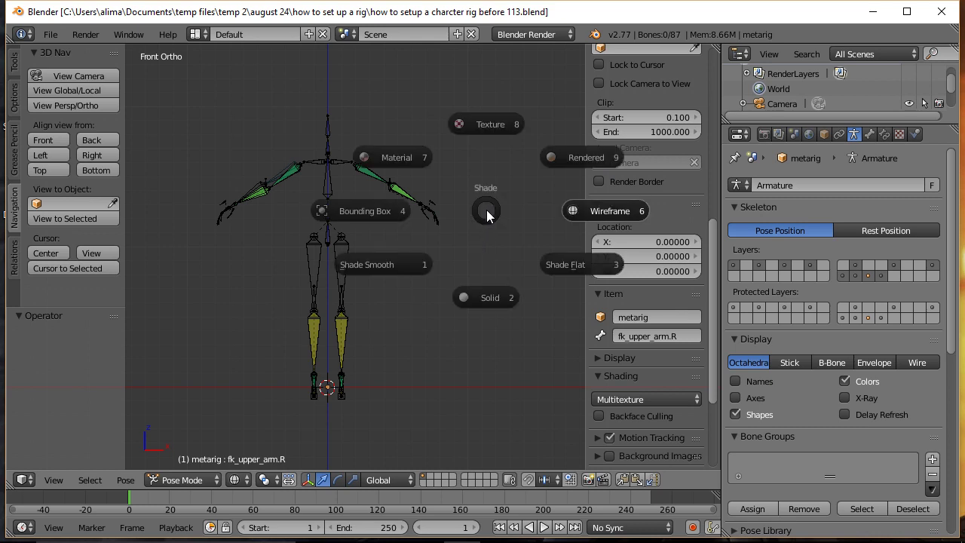
left_click(505, 300)
middle_click_drag(492, 162, 422, 204)
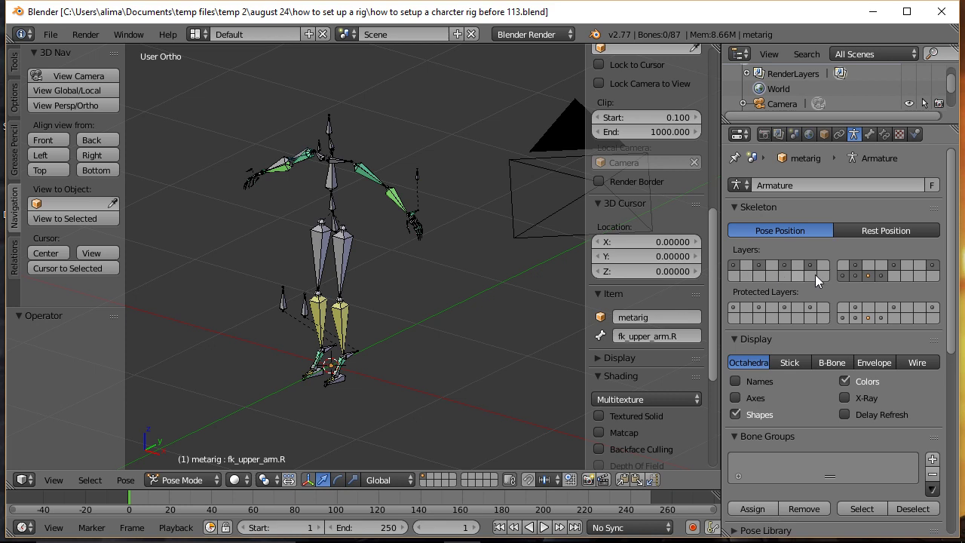
left_click(848, 274)
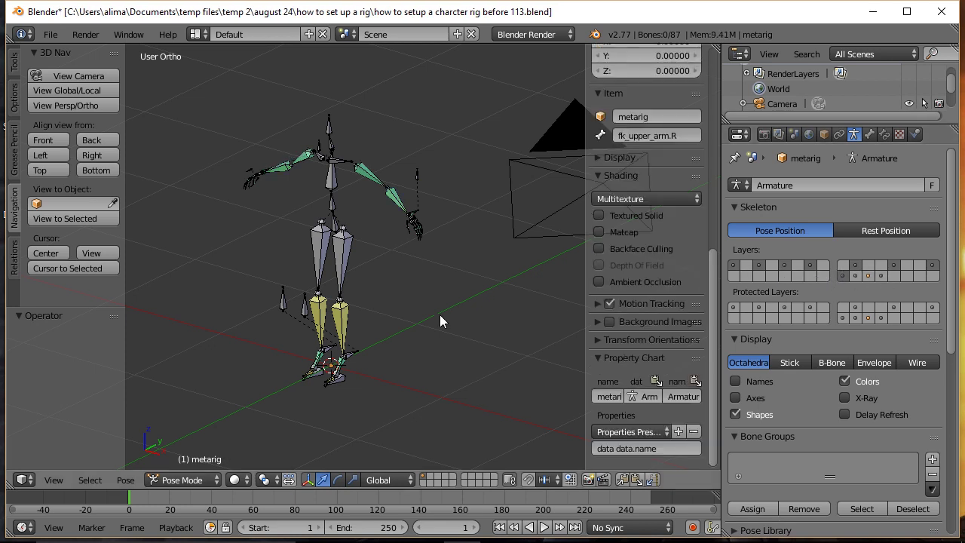
scroll(471, 310, "up", 4)
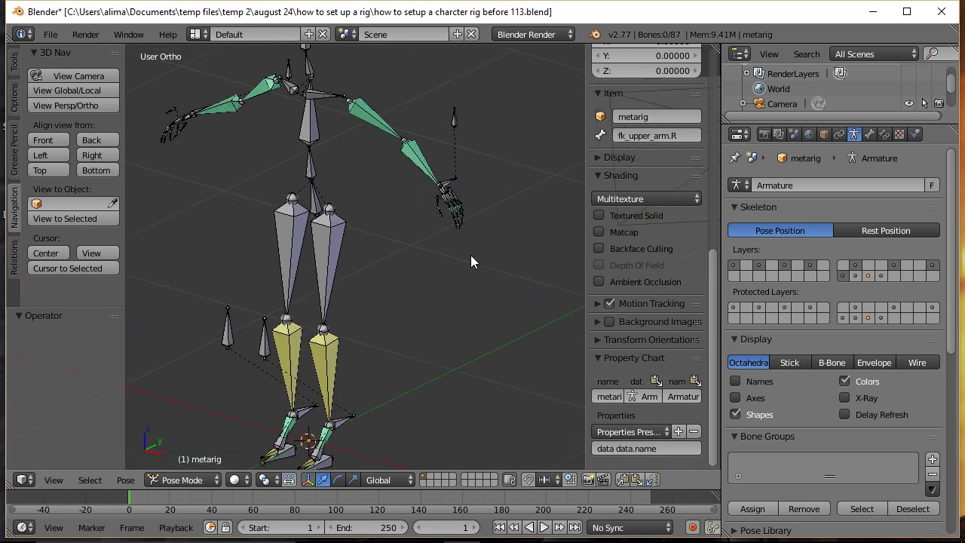
Test-move the left arm's ik.a.handle.l and pt.a.l, cancelling both moves, and save as "how to setup a charcter rig before 114.blend".
right_click(449, 188)
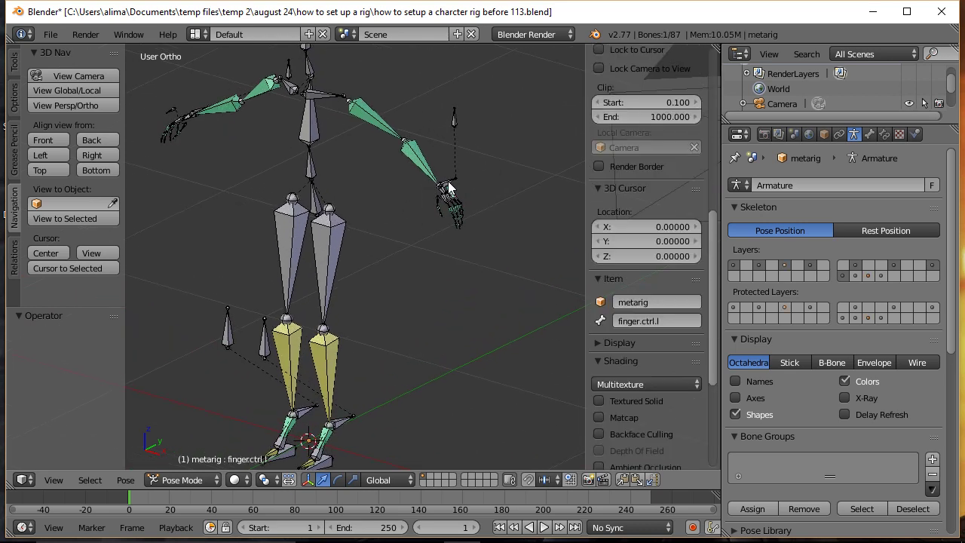
right_click(448, 188)
key("g")
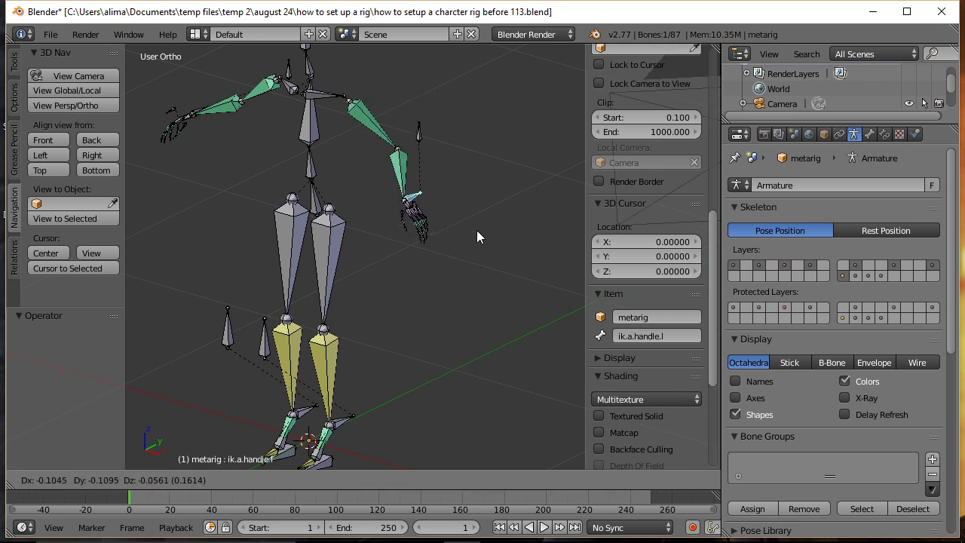
right_click(463, 227)
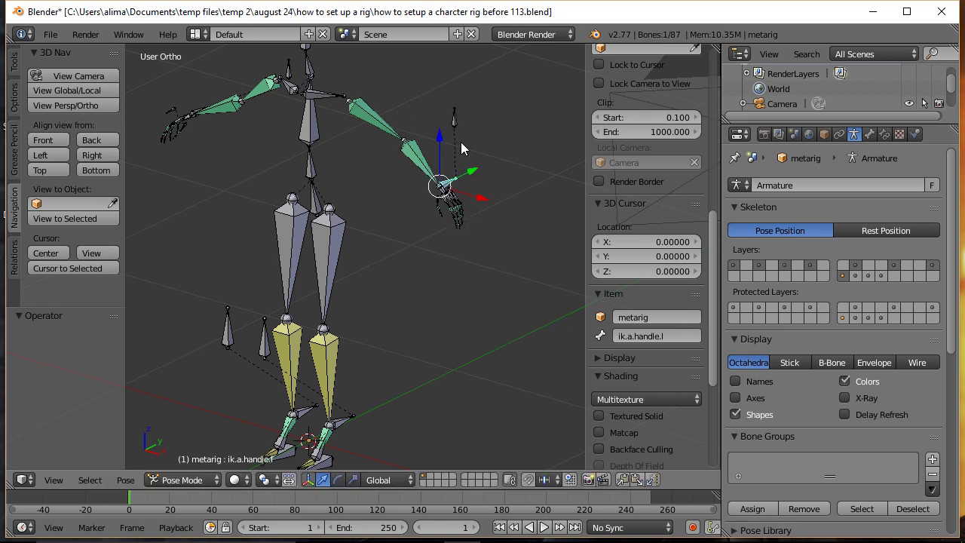
right_click(455, 120)
key("g")
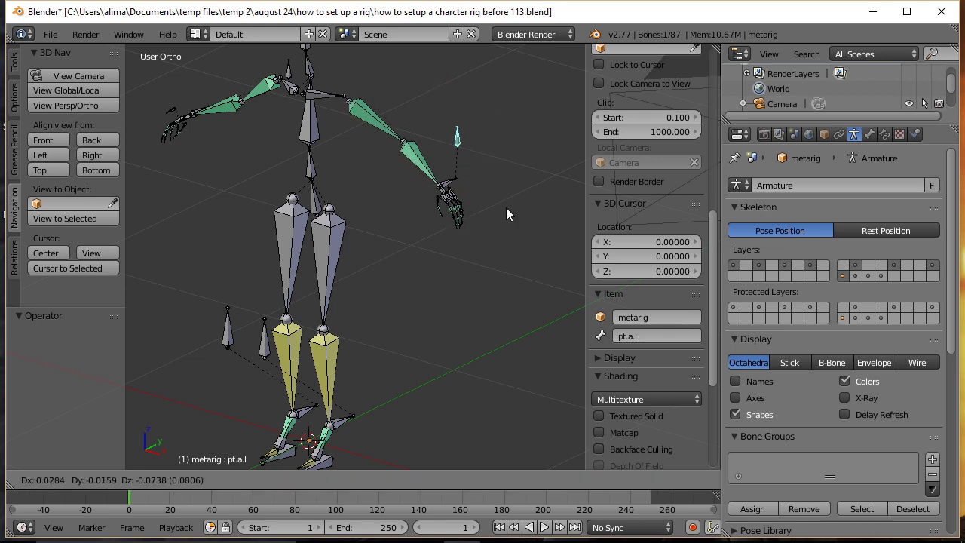
right_click(524, 172)
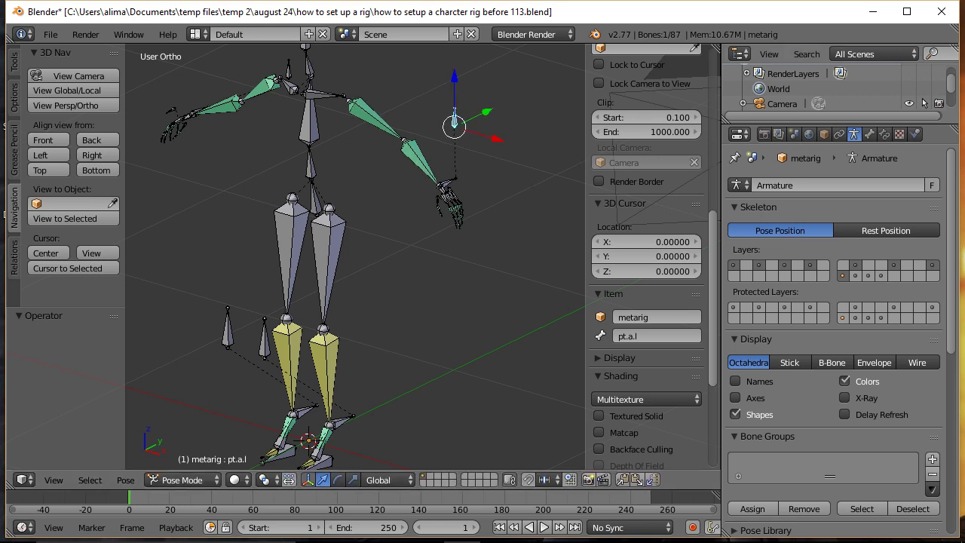
key("ctrl+alt+s")
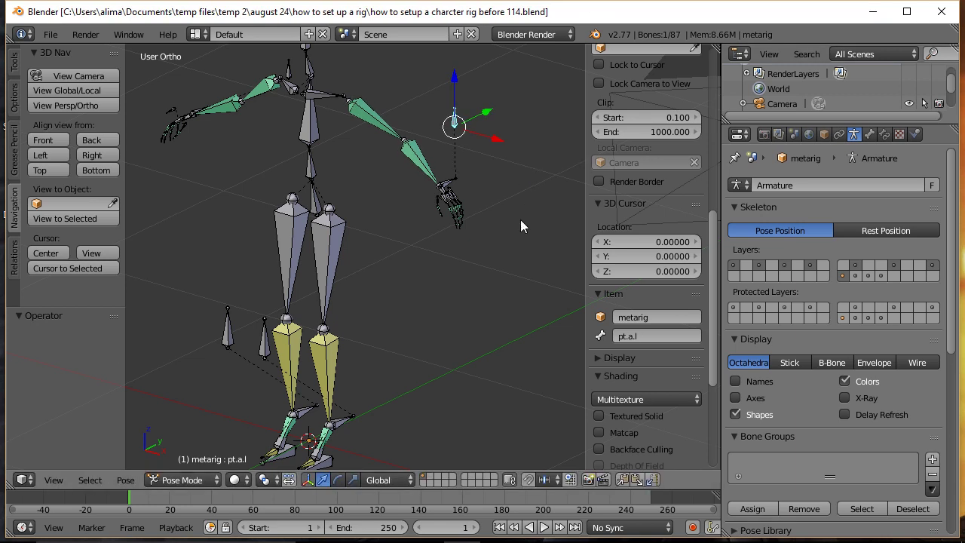
Test-move the right arm's ik.a.handle.r and pt.a.r, cancelling both moves, and save as "how to setup a charcter rig before 115.blend".
key("a")
middle_click_drag(393, 237, 488, 220)
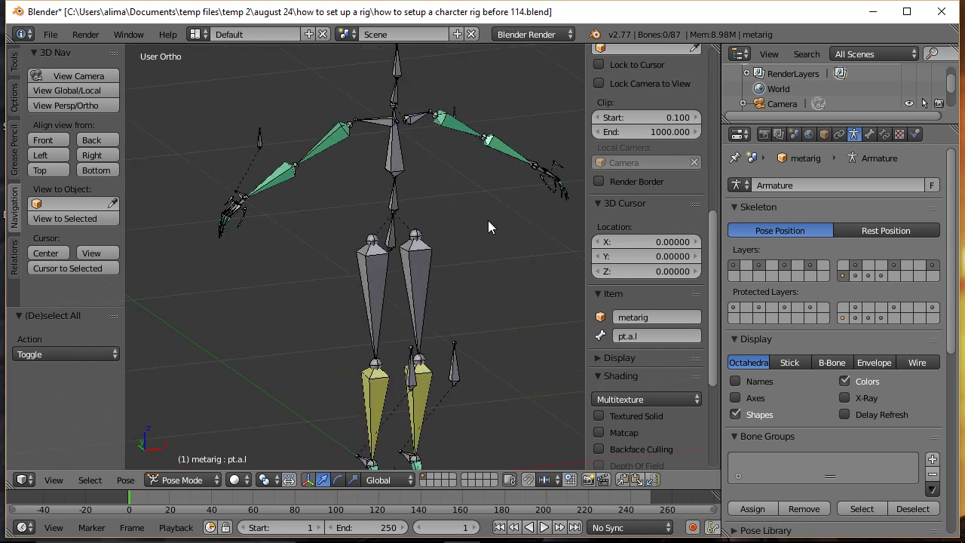
right_click(240, 198)
right_click(238, 199)
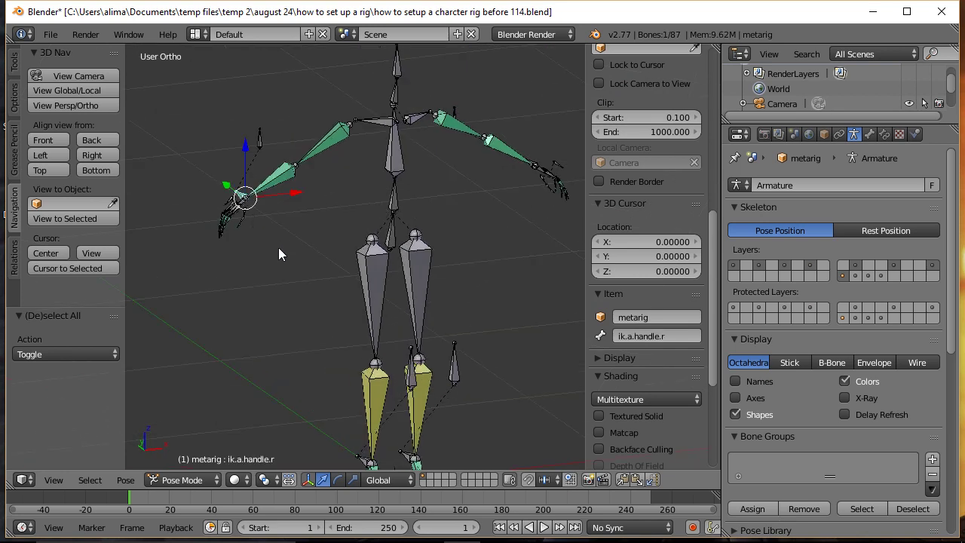
key("g")
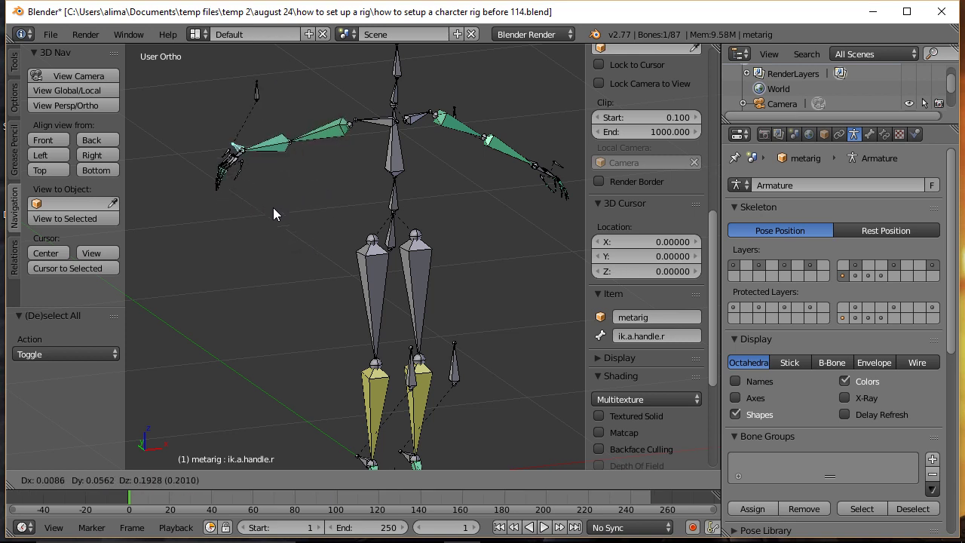
right_click(300, 251)
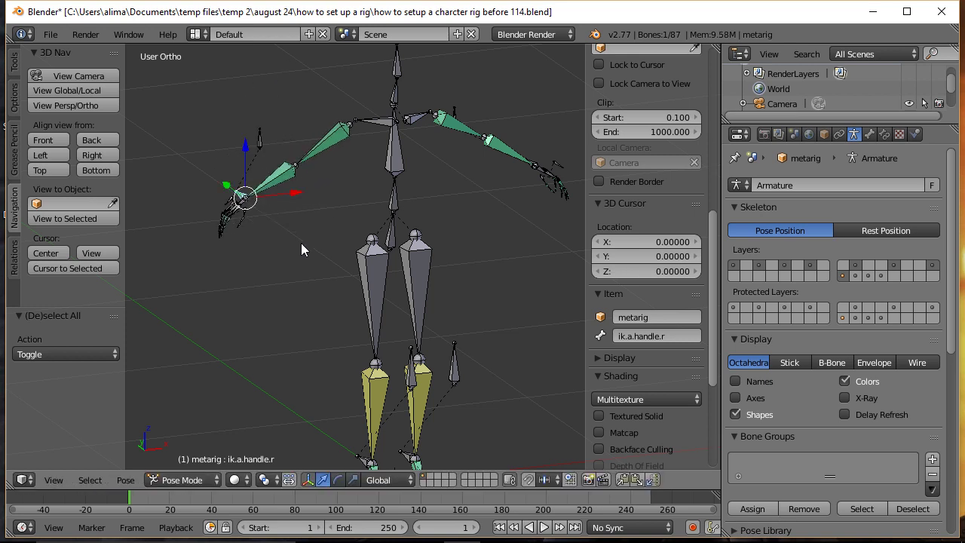
right_click(260, 146)
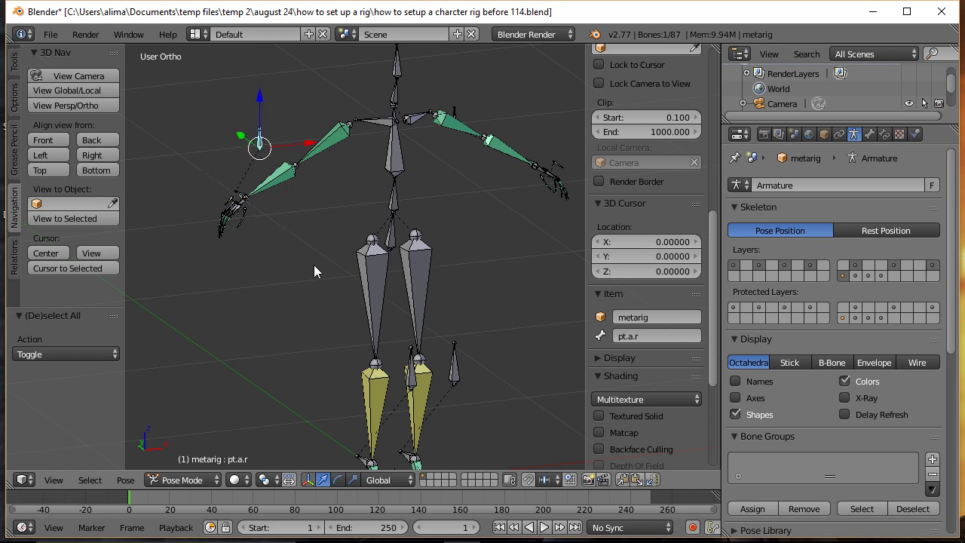
key("g")
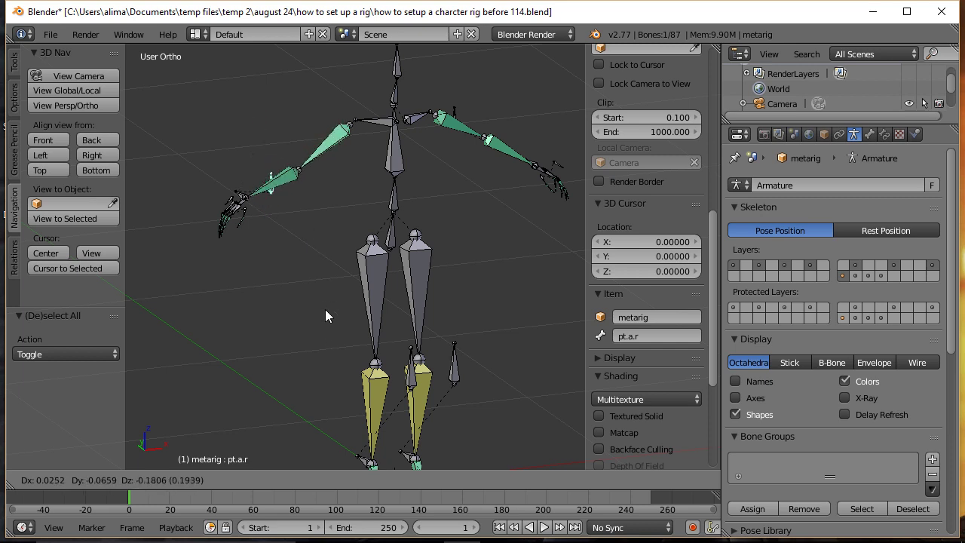
right_click(319, 265)
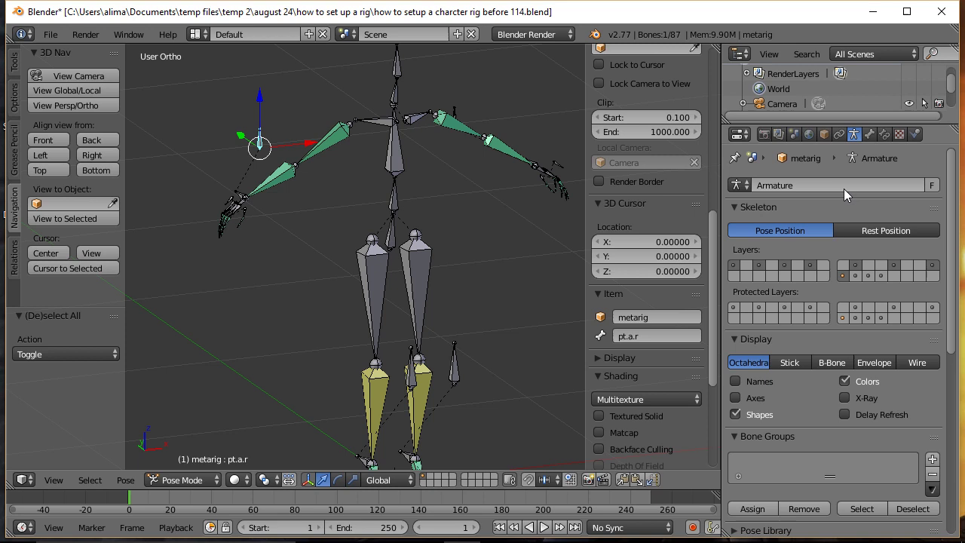
key("ctrl+alt+s")
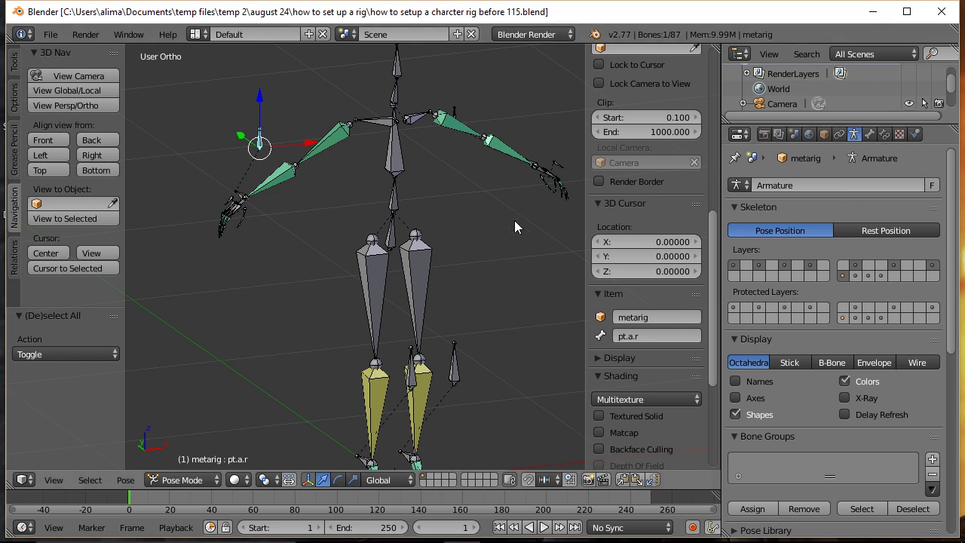
Test-move the left leg's foot_handle.l and its pole target pt.l, cancelling both moves.
middle_click_drag(522, 246, 464, 248)
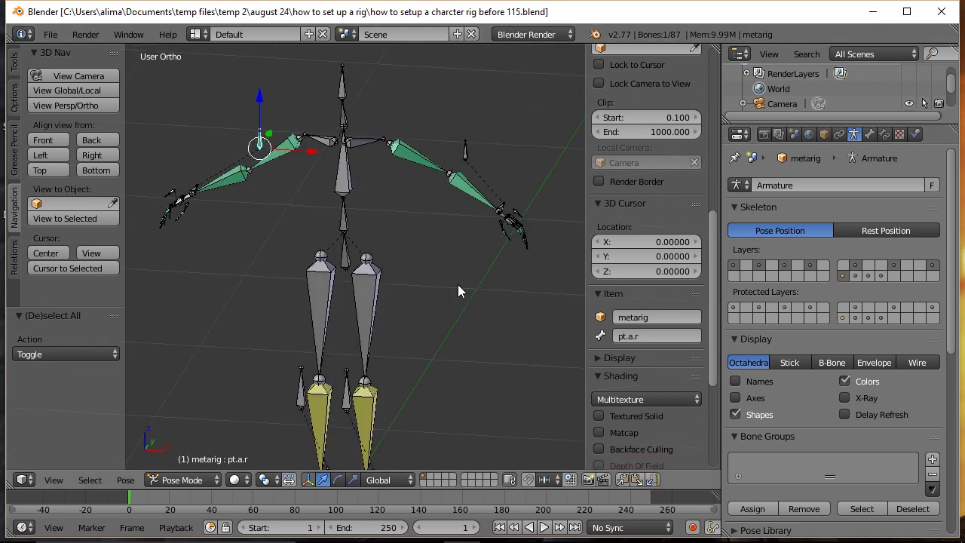
middle_click_drag(453, 328, 456, 233, "shift")
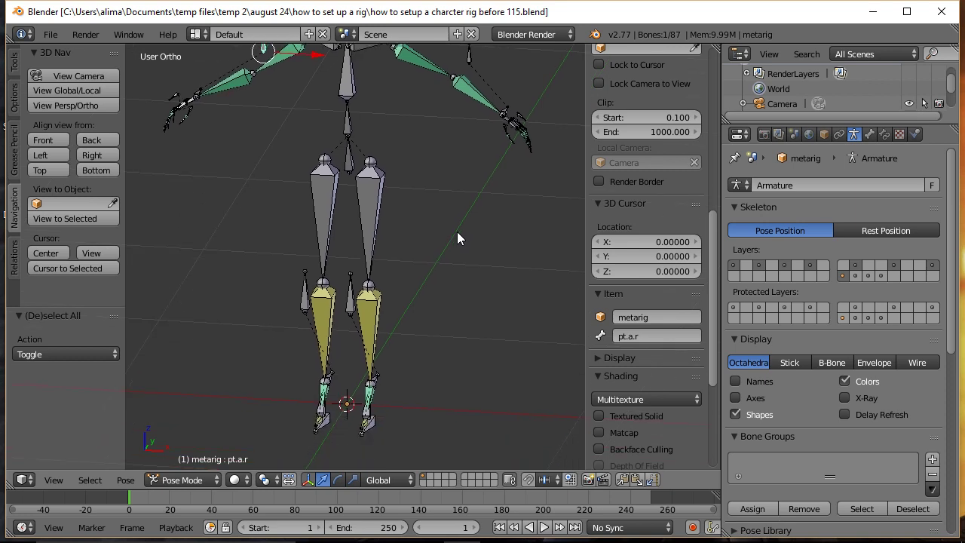
middle_click_drag(473, 283, 432, 281)
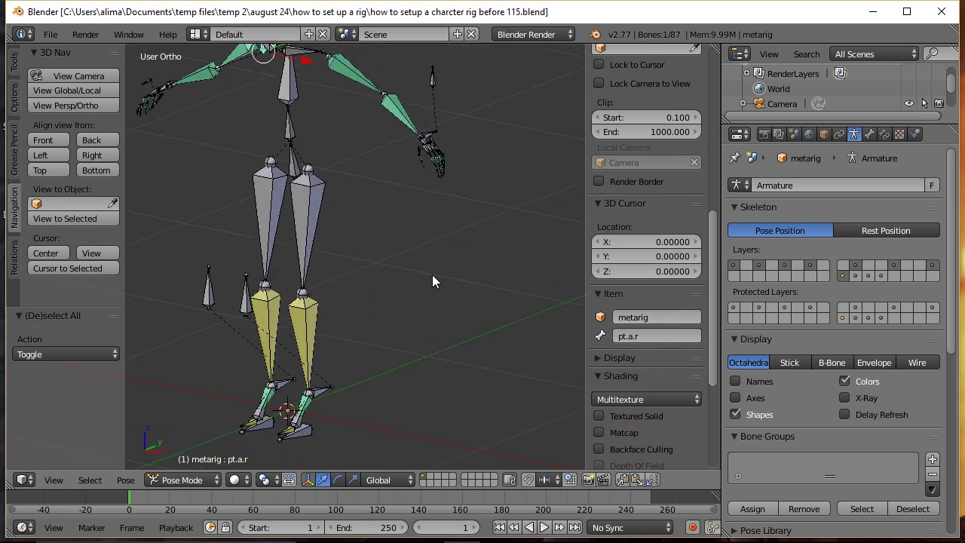
right_click(303, 429)
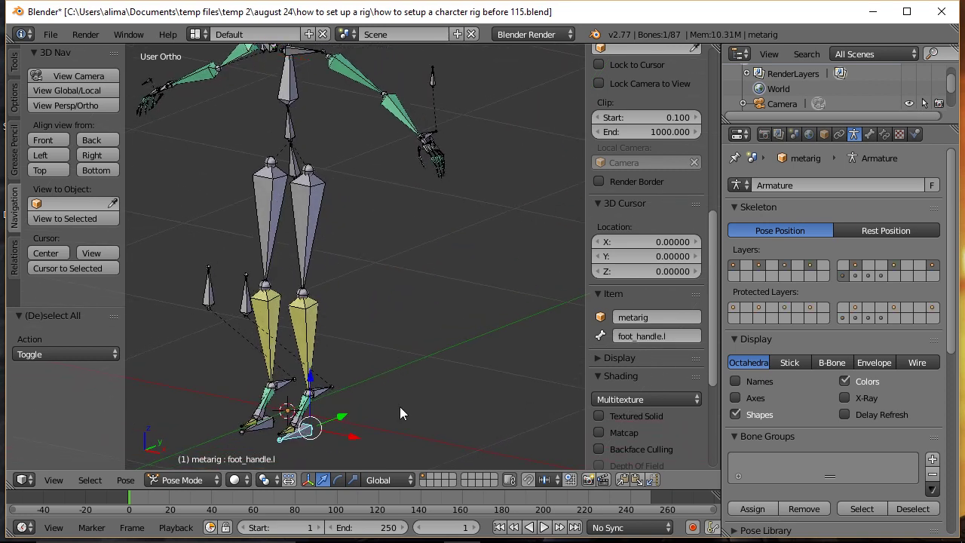
key("g")
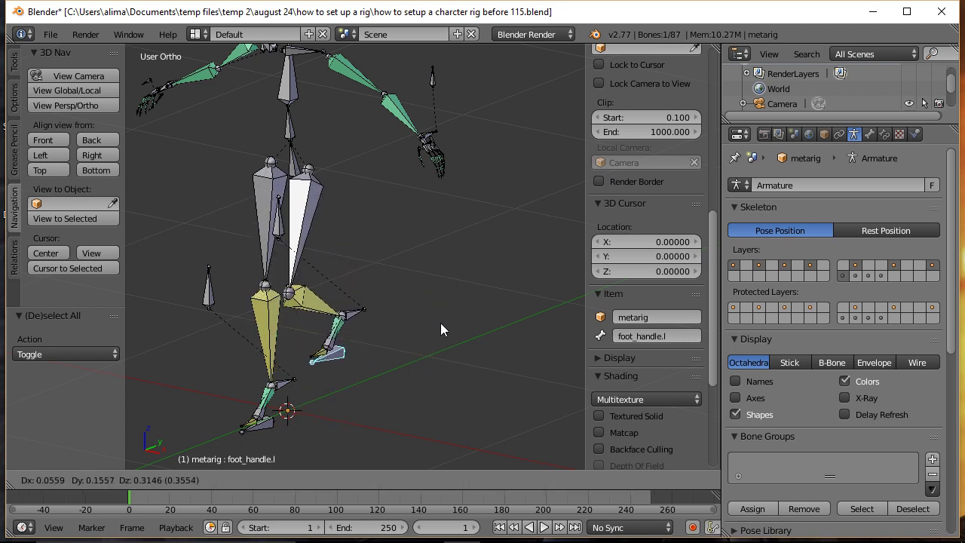
key("Escape")
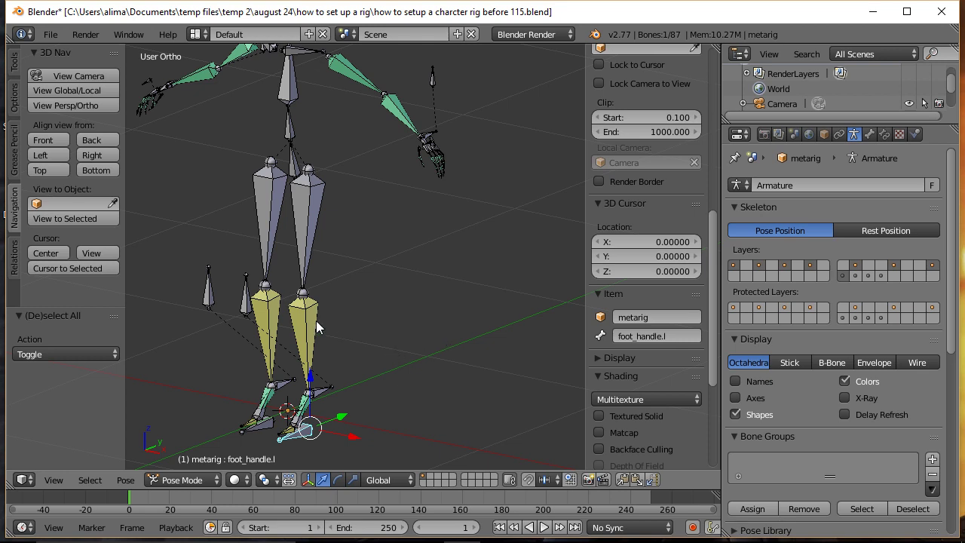
right_click(249, 309)
key("g")
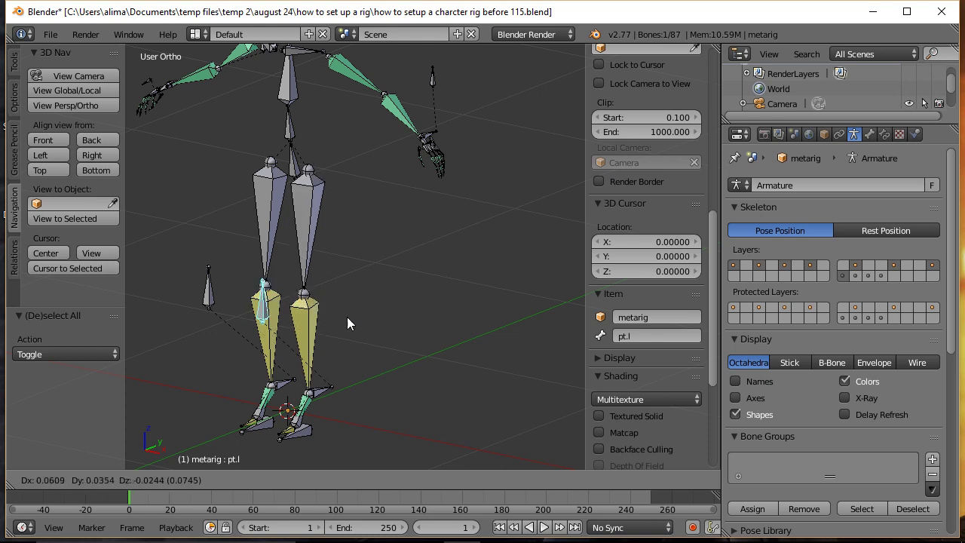
right_click(366, 315)
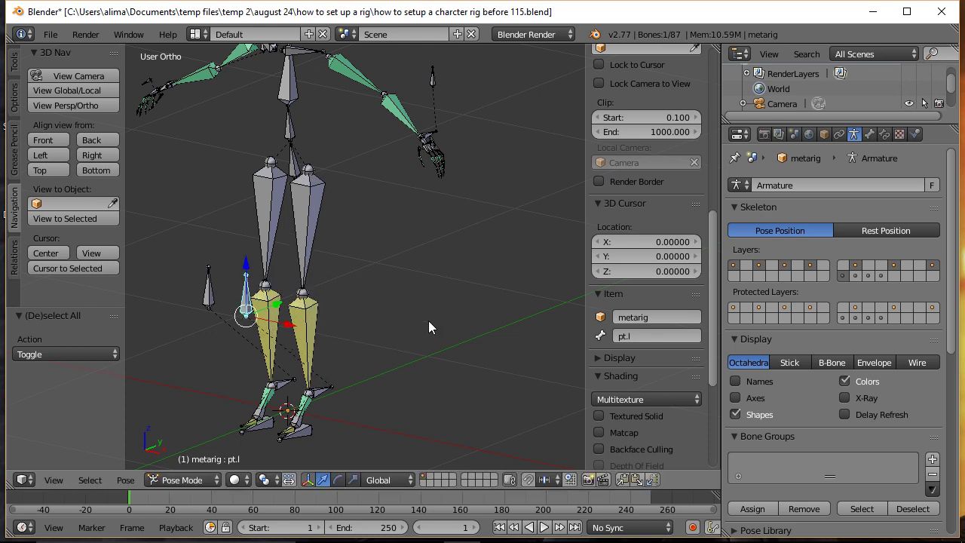
Test-rotate the left foot's foot_roll.l about the global X axis and cancel the rotation.
right_click(301, 420)
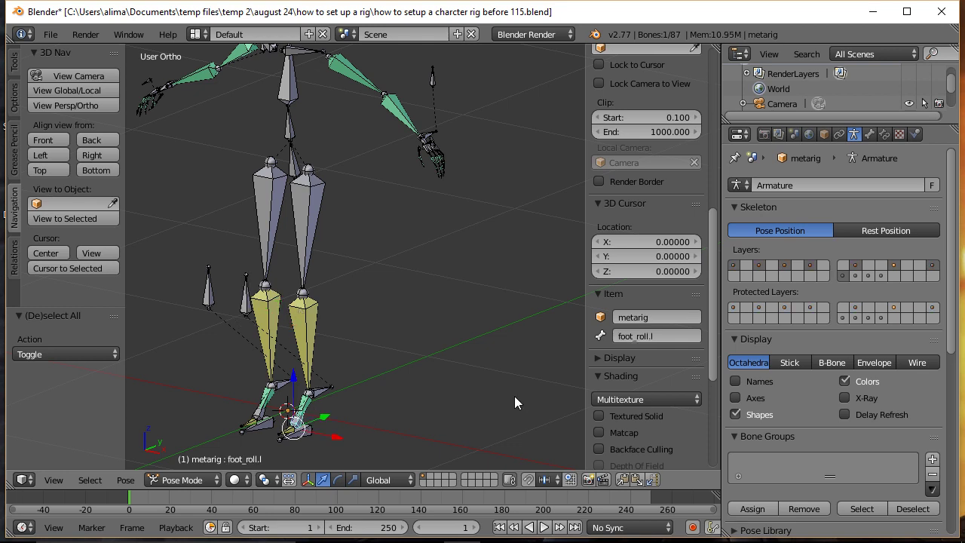
key("r")
key("x")
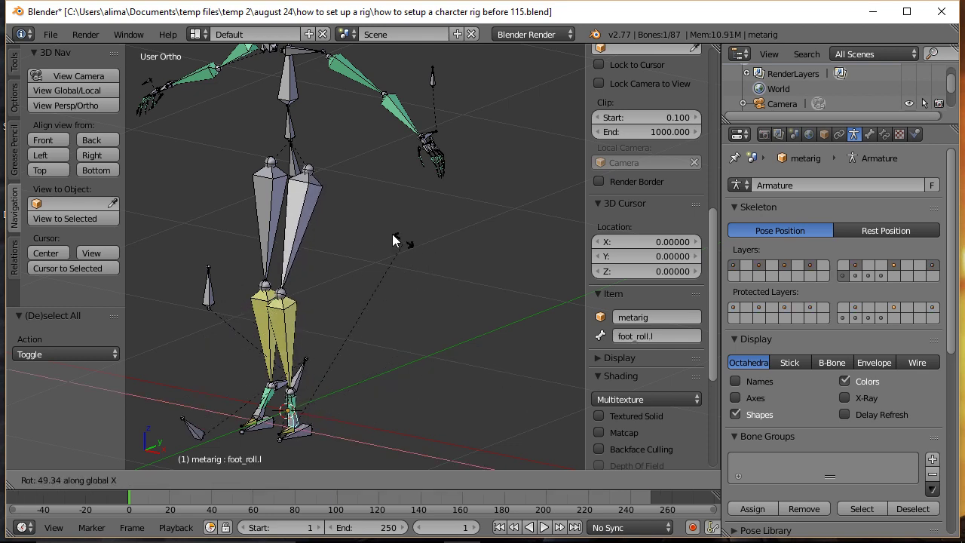
right_click(460, 333)
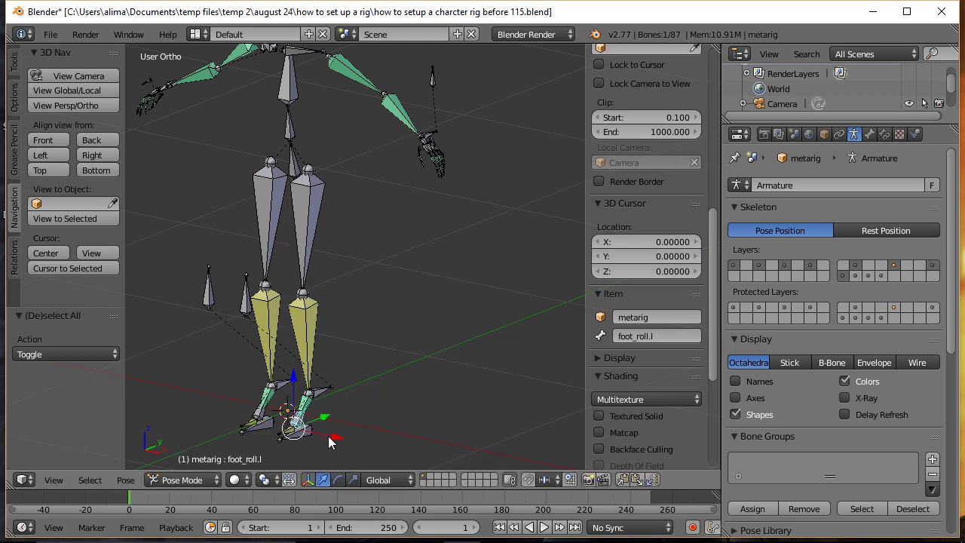
Hide the 3D transform manipulator and test-rotate foot_handle.l about the global X axis, cancelling the rotation.
middle_click_drag(367, 407, 410, 214)
left_click(309, 480)
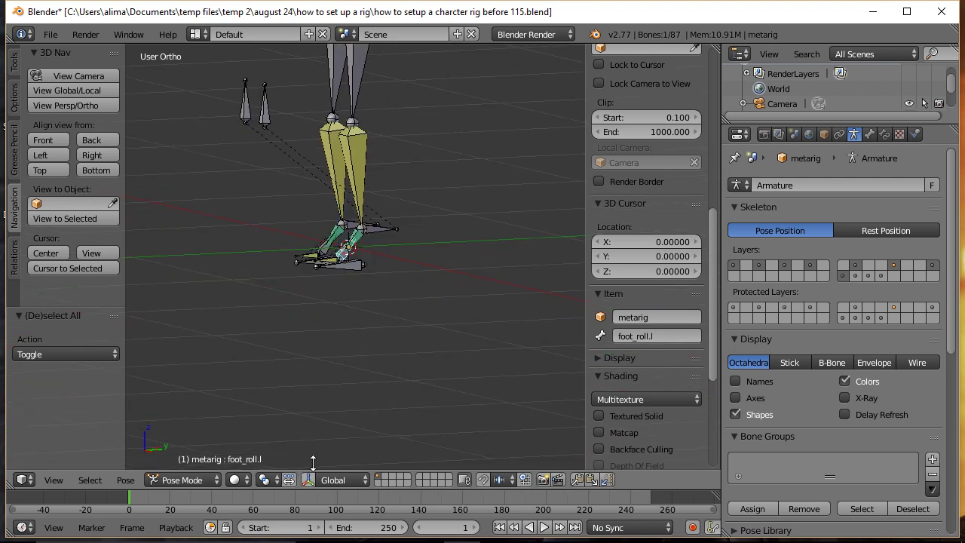
right_click(356, 267)
key("r")
key("x")
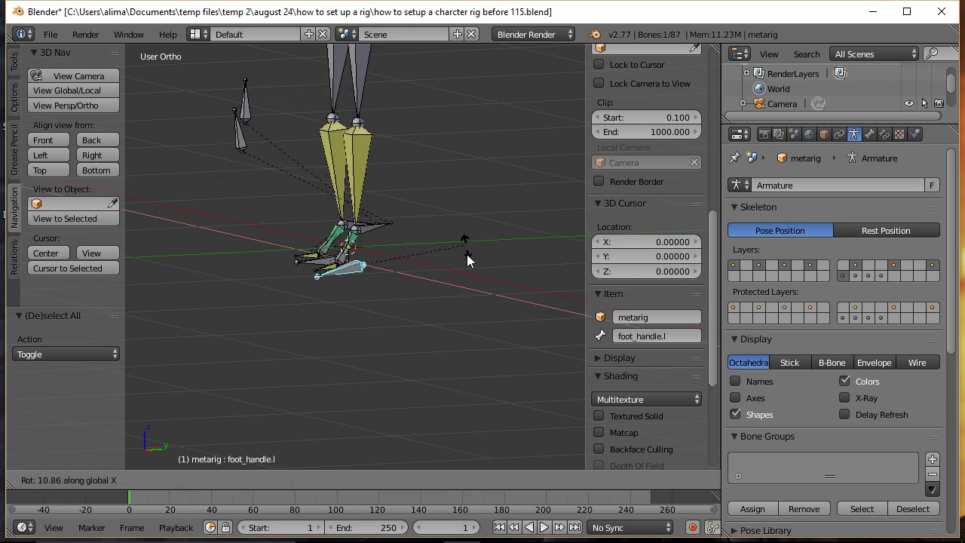
right_click(475, 273)
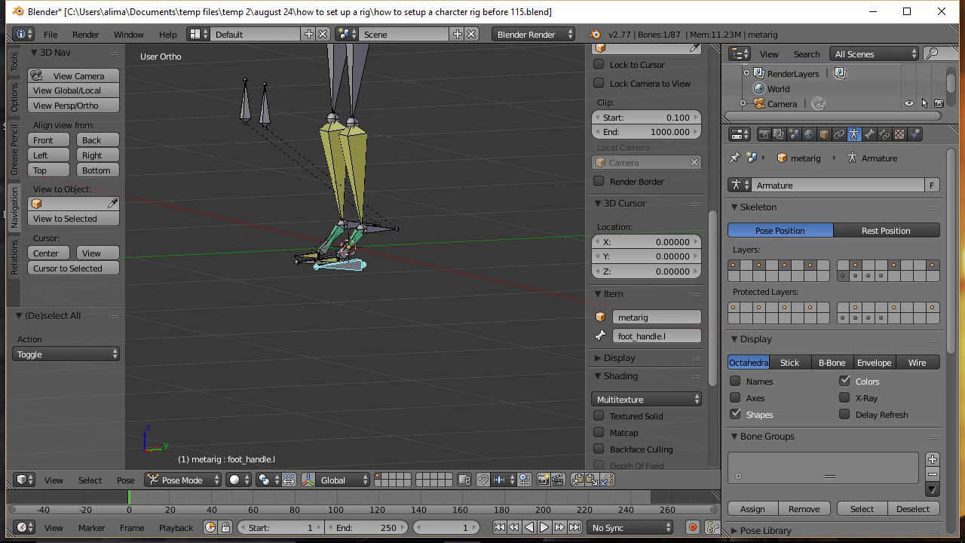
Save the file as "how to setup a charcter rig before 116.blend".
key("ctrl+shift+s")
key("KP_Add")
key("Return")
Test-move the right leg's foot_handle.r and pt.r, cancelling both moves, and save as "how to setup a charcter rig before 117.blend" with all bones deselected.
middle_click_drag(233, 190, 413, 204)
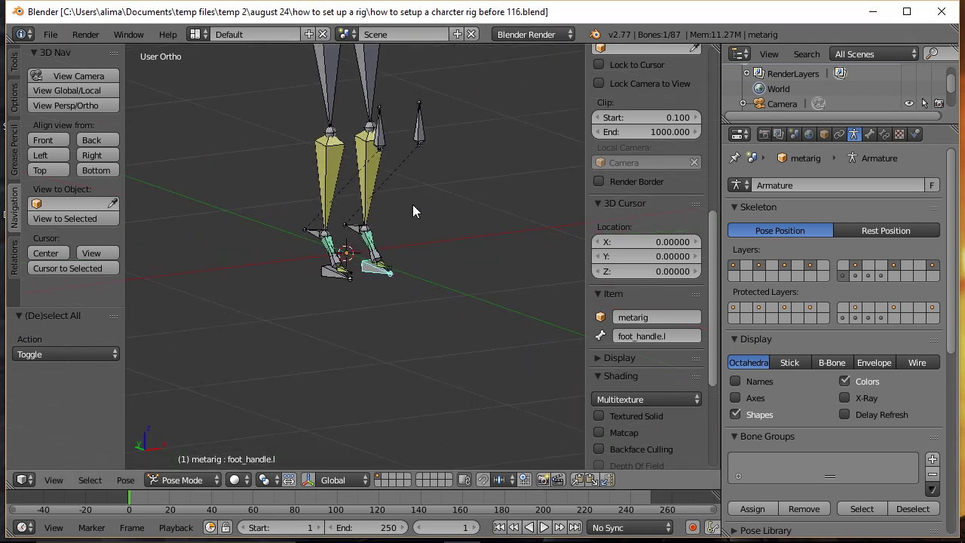
right_click(329, 271)
key("g")
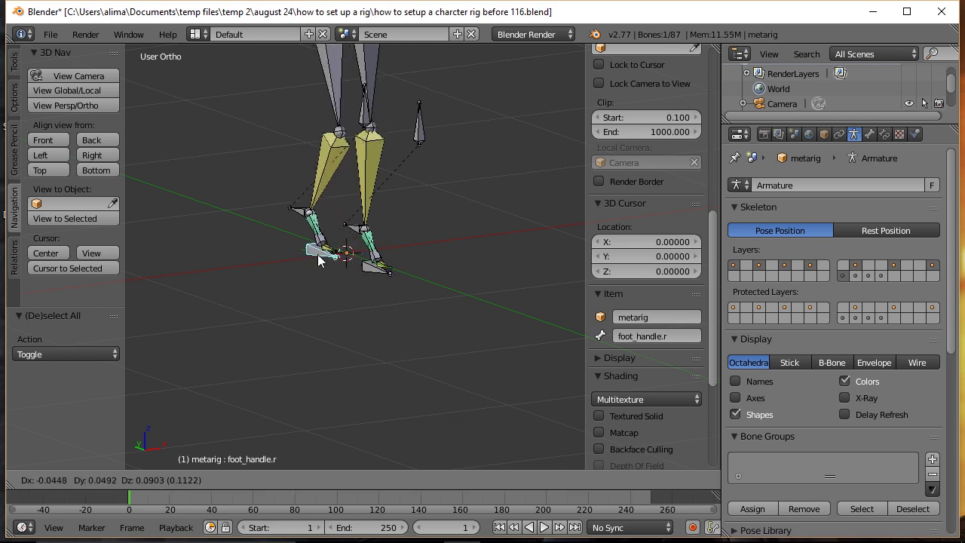
right_click(313, 251)
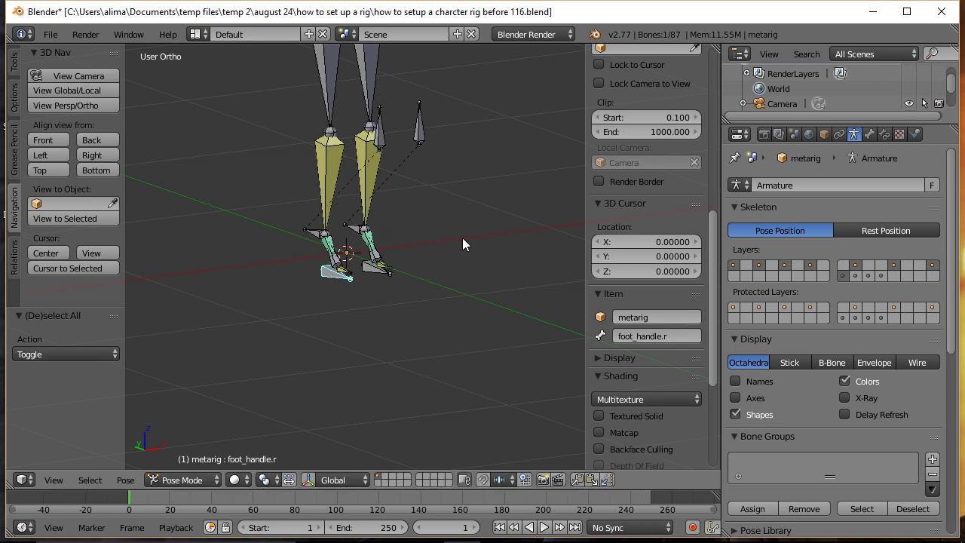
key("a")
right_click(379, 134)
key("g")
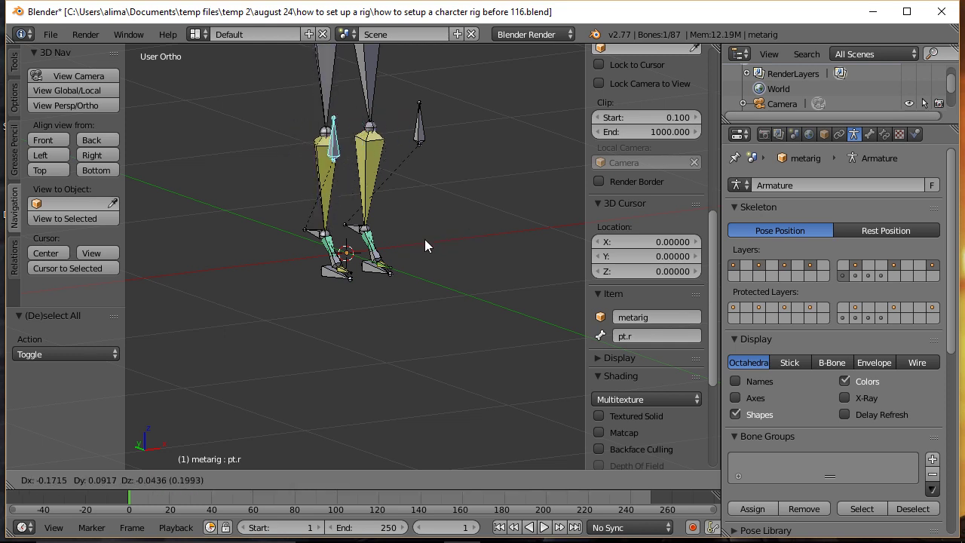
key("Escape")
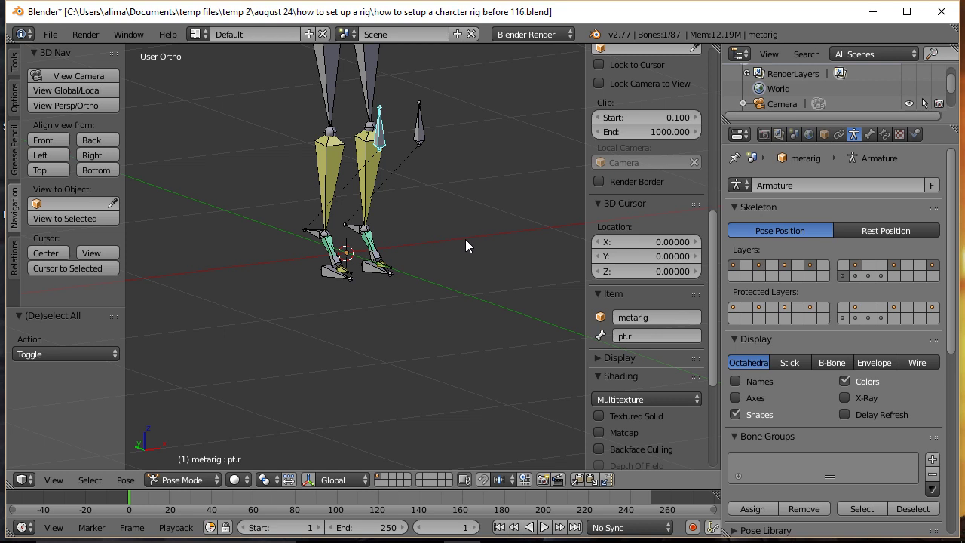
key("a")
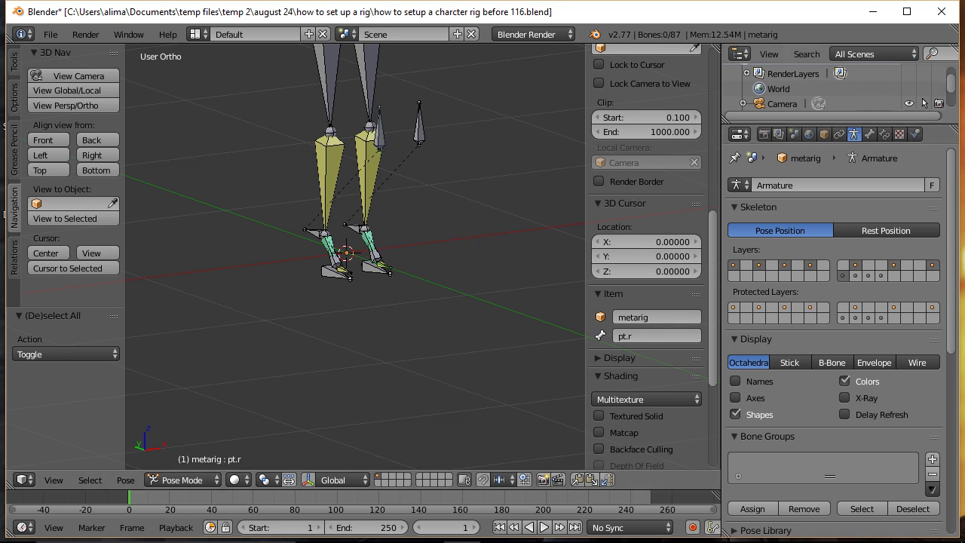
key("ctrl+alt+s")
Test-rotate foot_roll.r about the global X axis, cancel the rotation, and save as "how to setup a charcter rig before 118.blend".
middle_click_drag(336, 314, 381, 338)
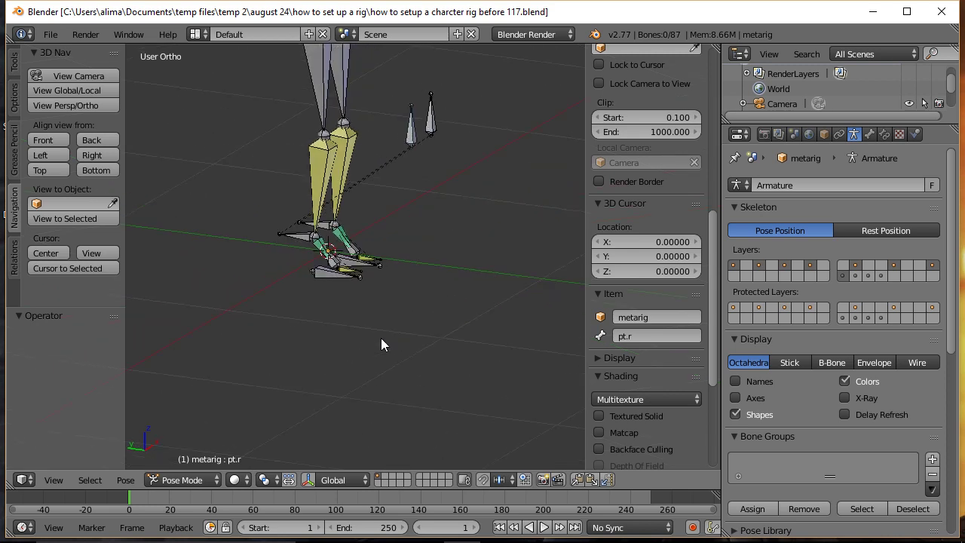
right_click(338, 266)
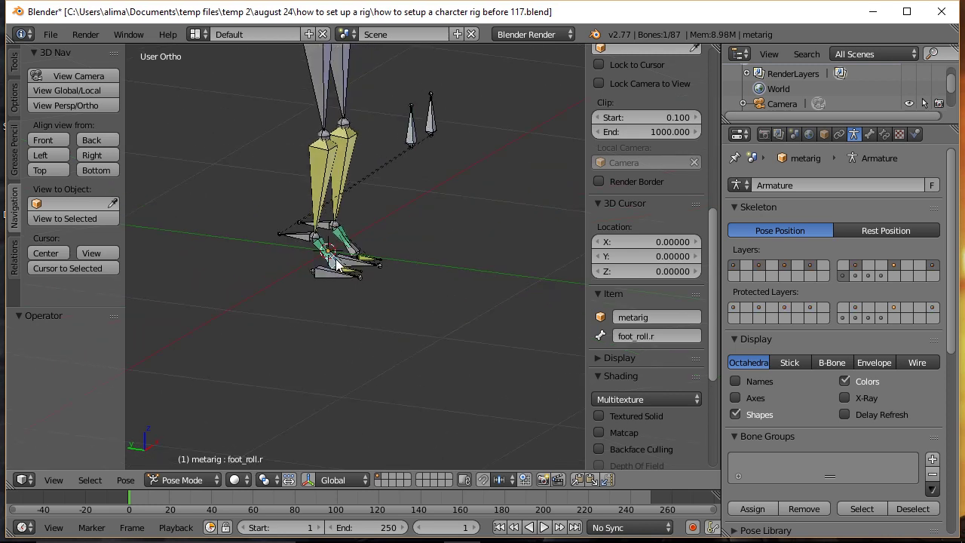
key("r")
key("x")
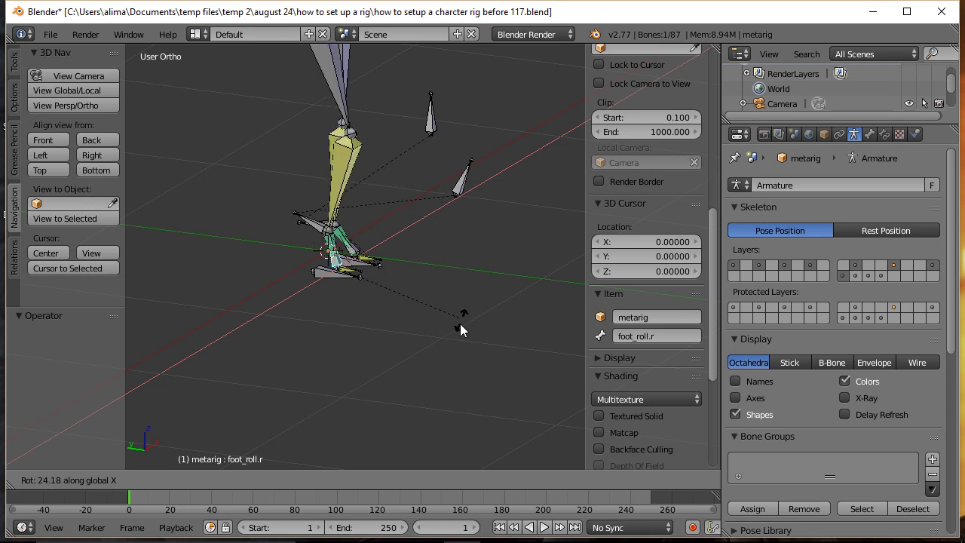
right_click(462, 261)
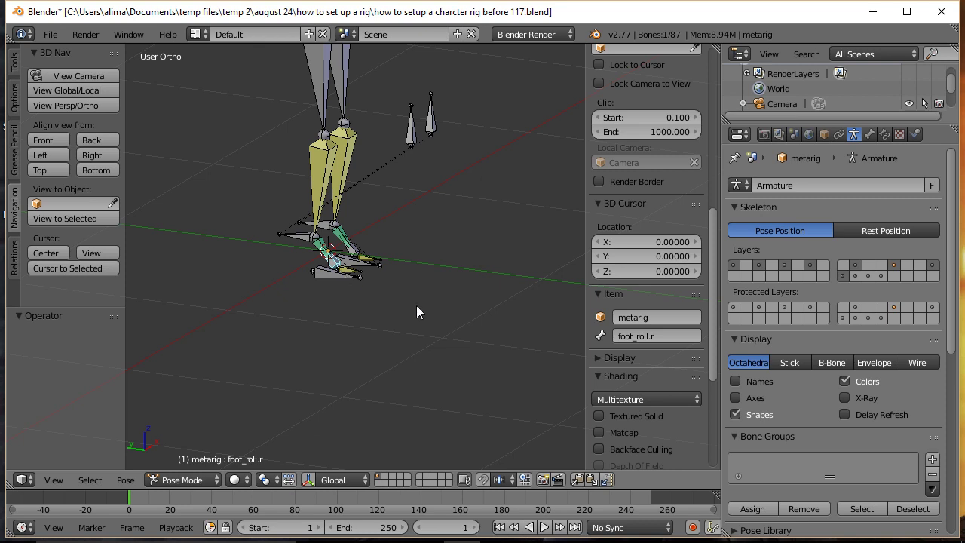
key("ctrl+alt+s")
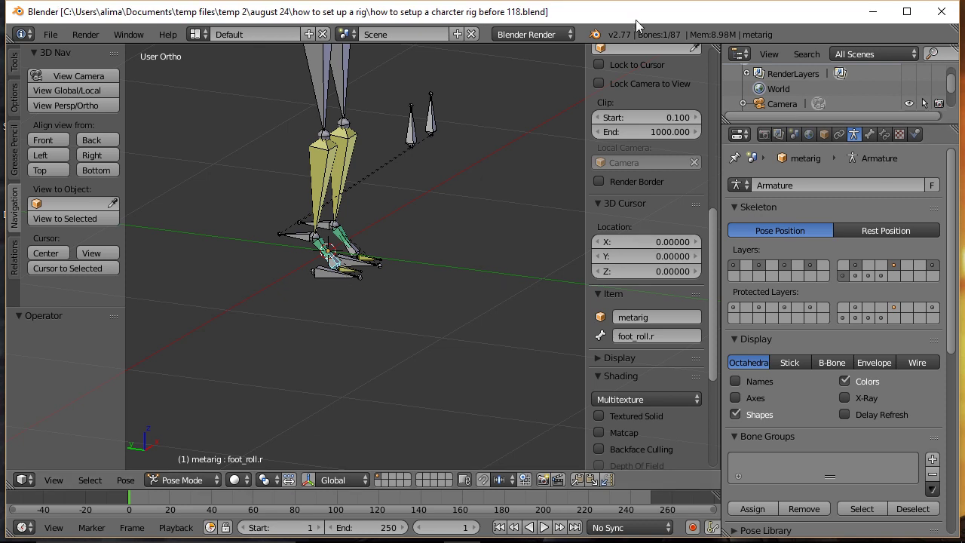
middle_click_drag(509, 197, 427, 226)
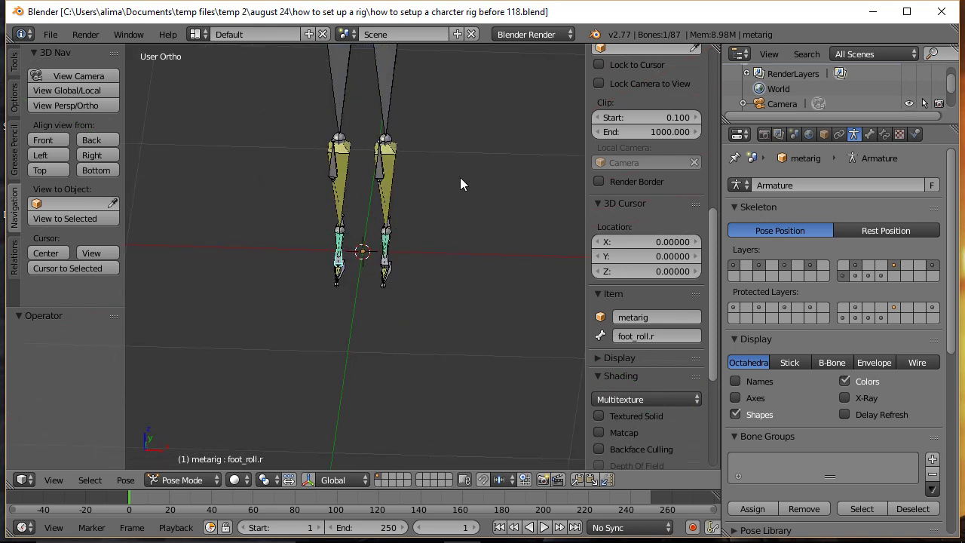
middle_click_drag(489, 117, 480, 299, "shift")
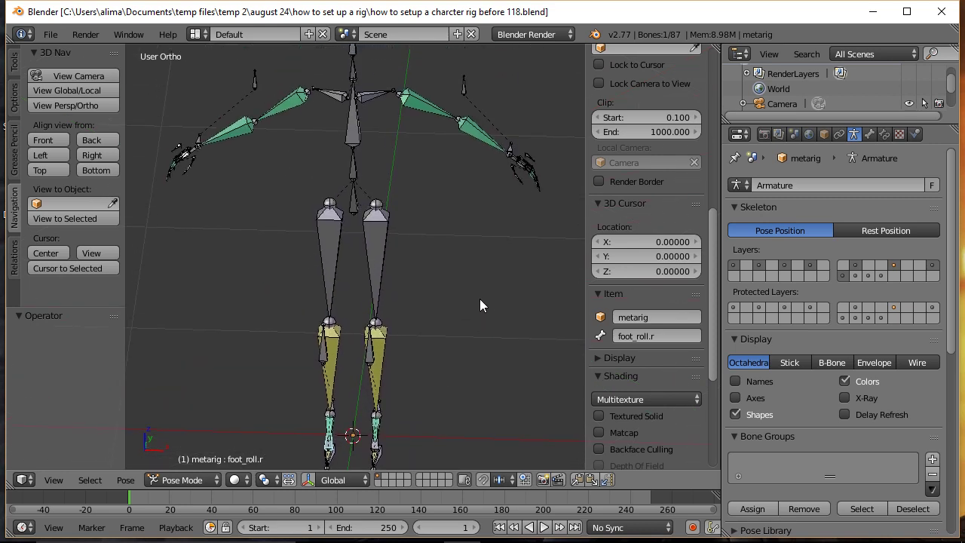
Test-move the hips bone, cancel the move, and save as "how to setup a charcter rig before 119.blend".
middle_click_drag(473, 207, 442, 255, "ctrl")
right_click(359, 228)
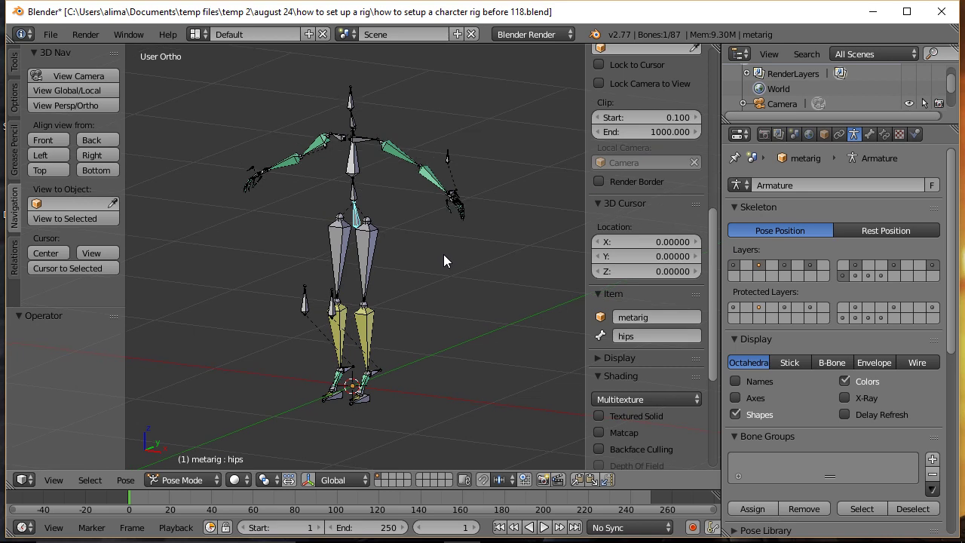
key("g")
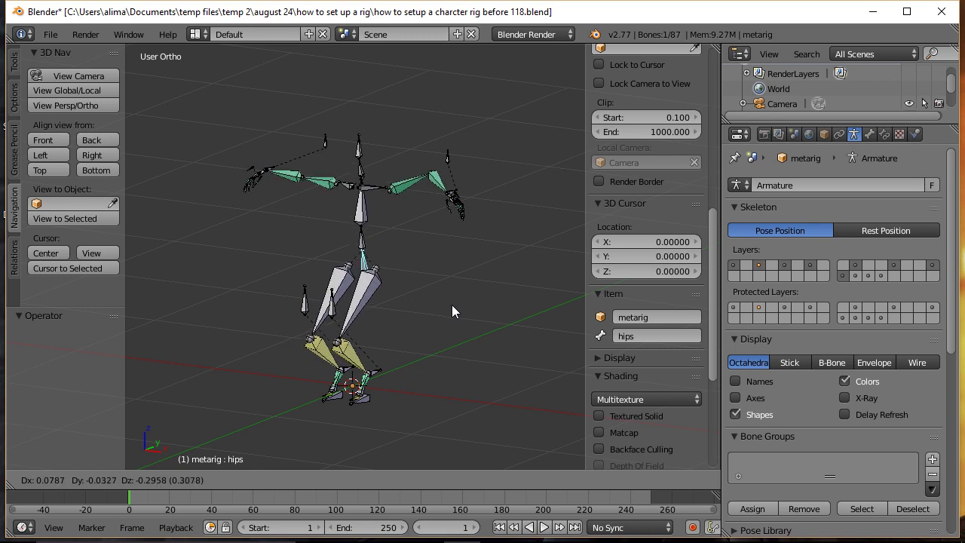
key("Escape")
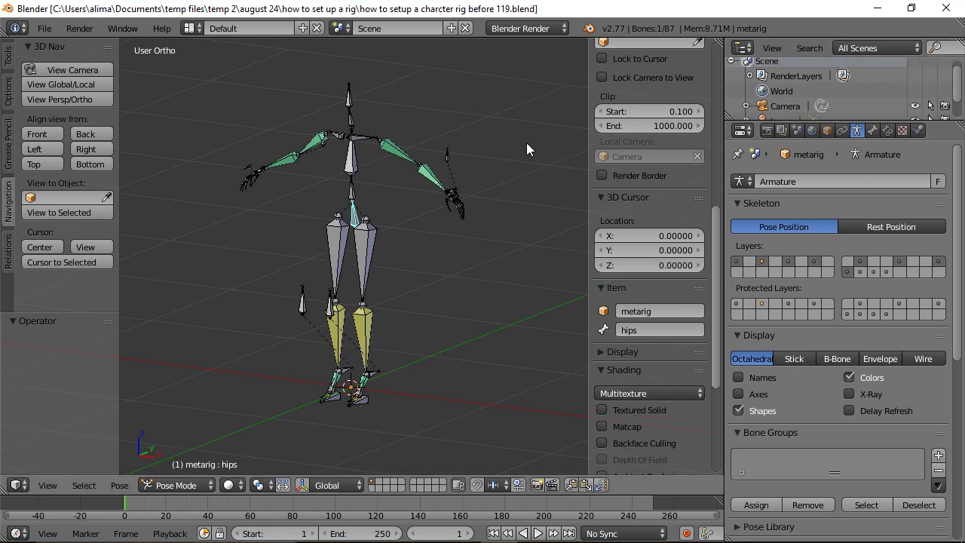
Test-rotate finger.ctrl.l about the global Y axis, cancel the rotation, and save as "how to setup a charcter rig before 120.blend".
key("b")
left_click_drag(431, 168, 478, 230)
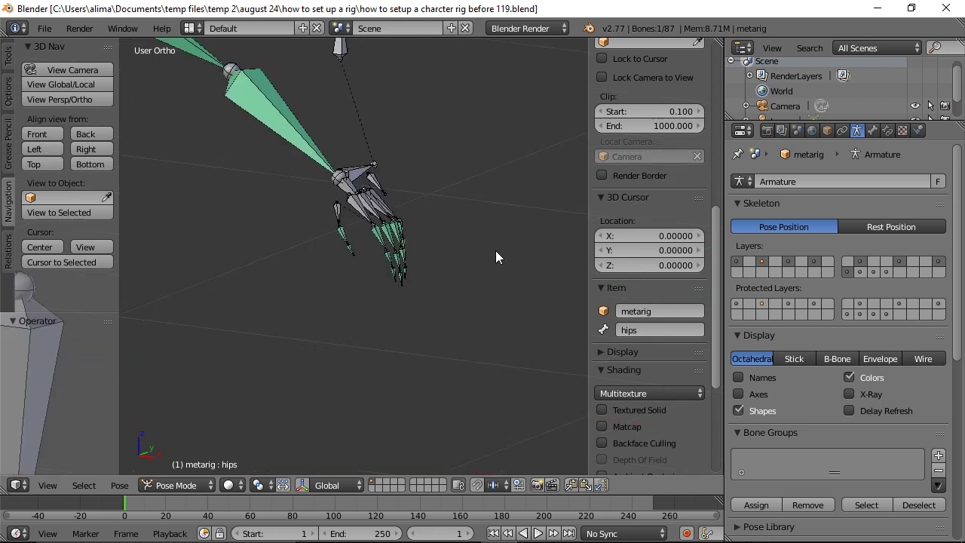
right_click(334, 181)
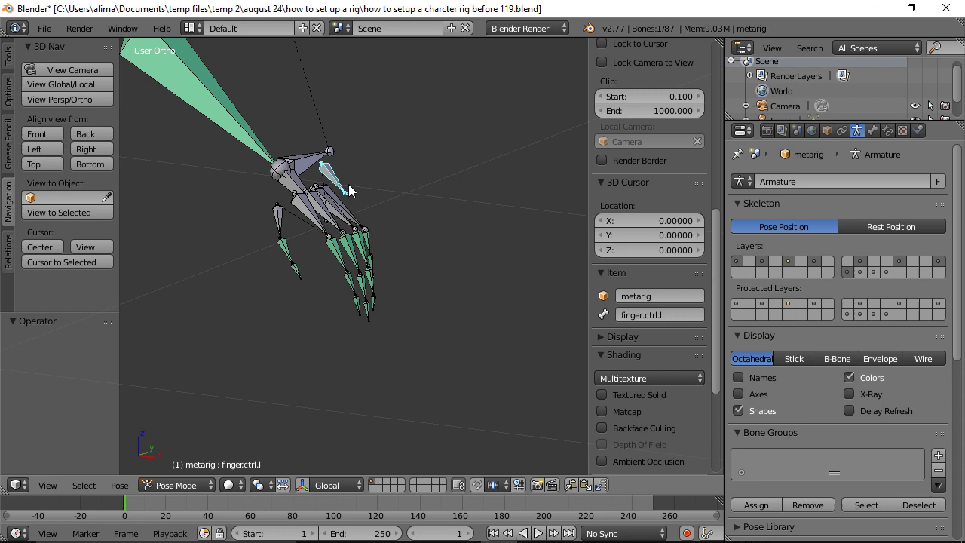
key("r")
key("y")
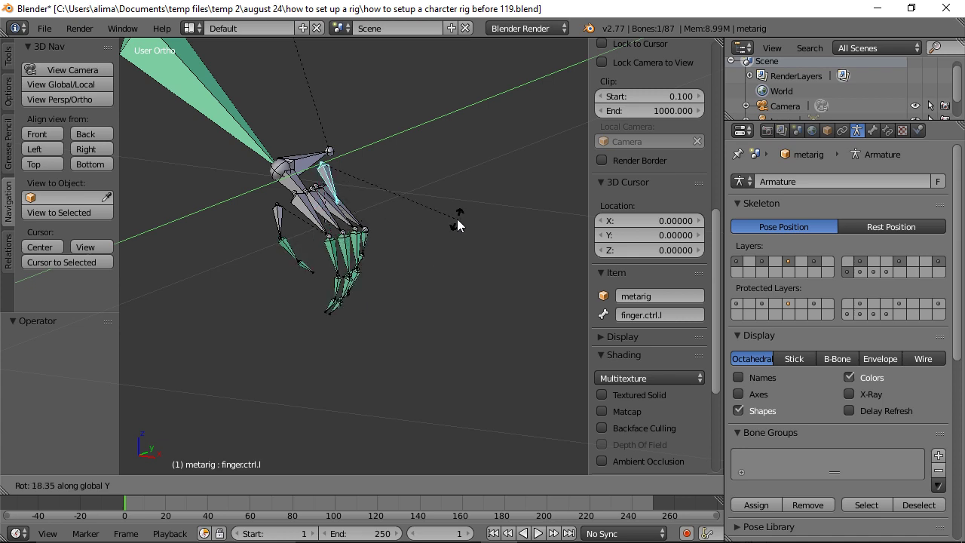
left_click(456, 219)
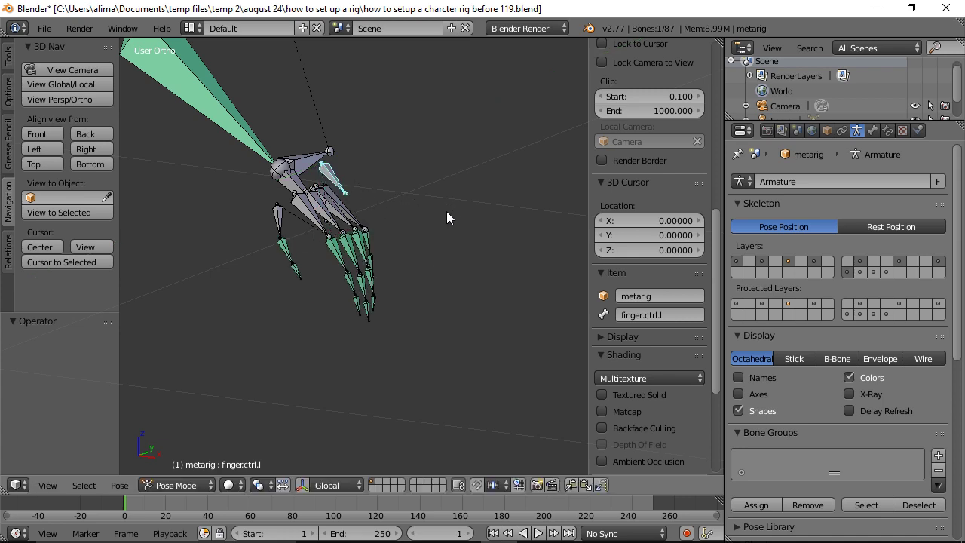
key("ctrl+alt+s")
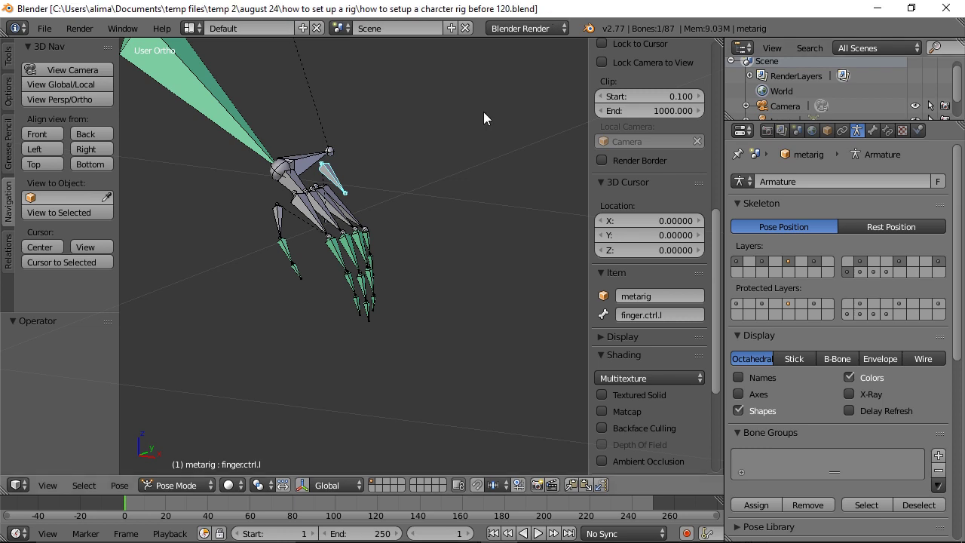
Deselect all bones and frame the right hand's bones for a close-up check.
key("a")
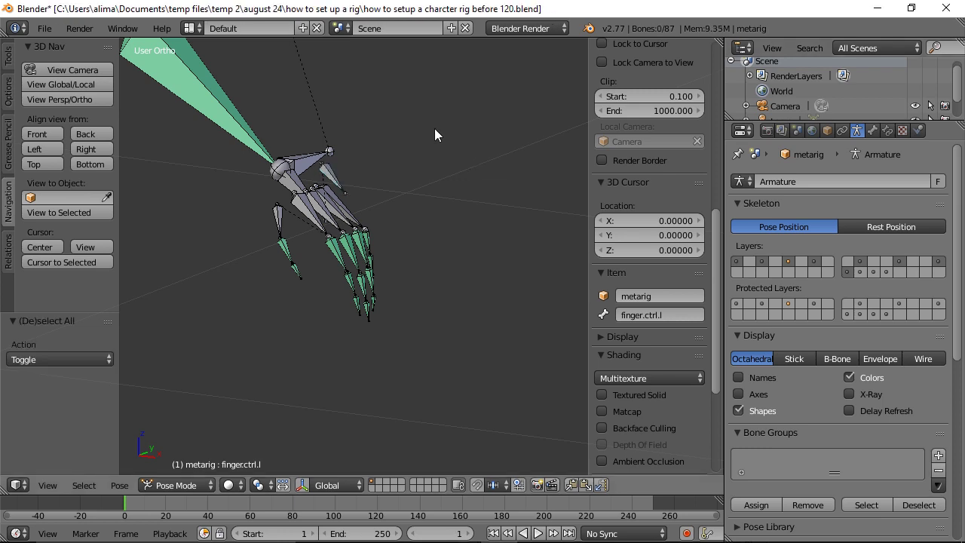
scroll(437, 140, "down", 5)
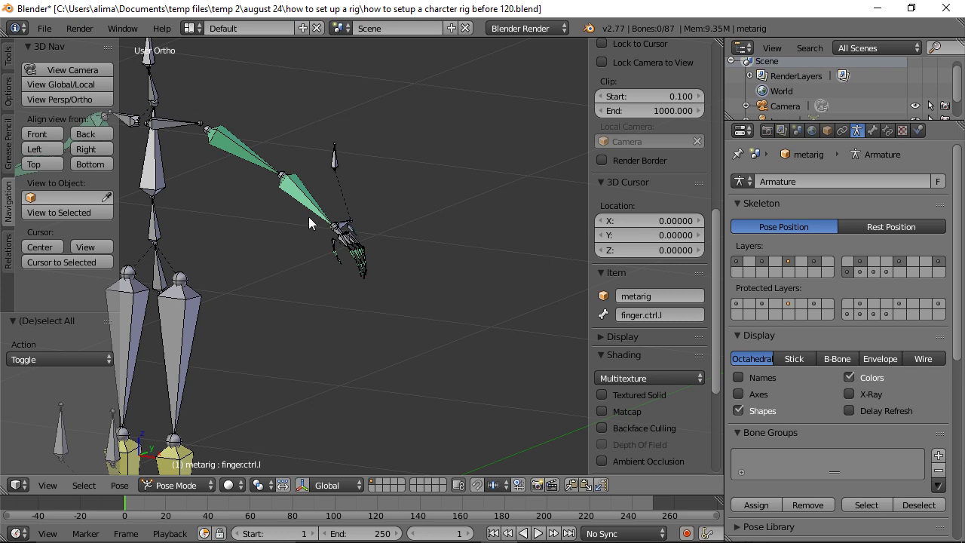
middle_click_drag(244, 222, 517, 229)
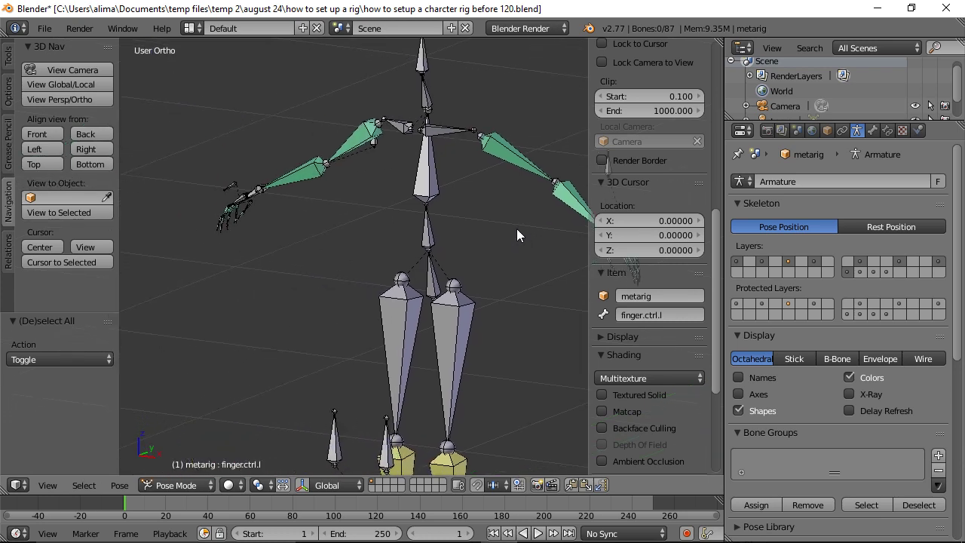
middle_click_drag(249, 241, 353, 239)
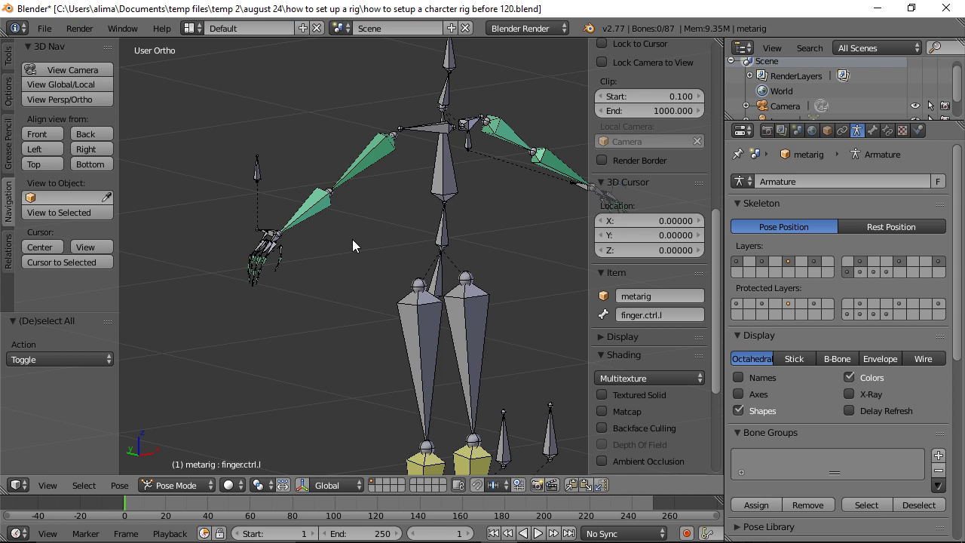
key("b")
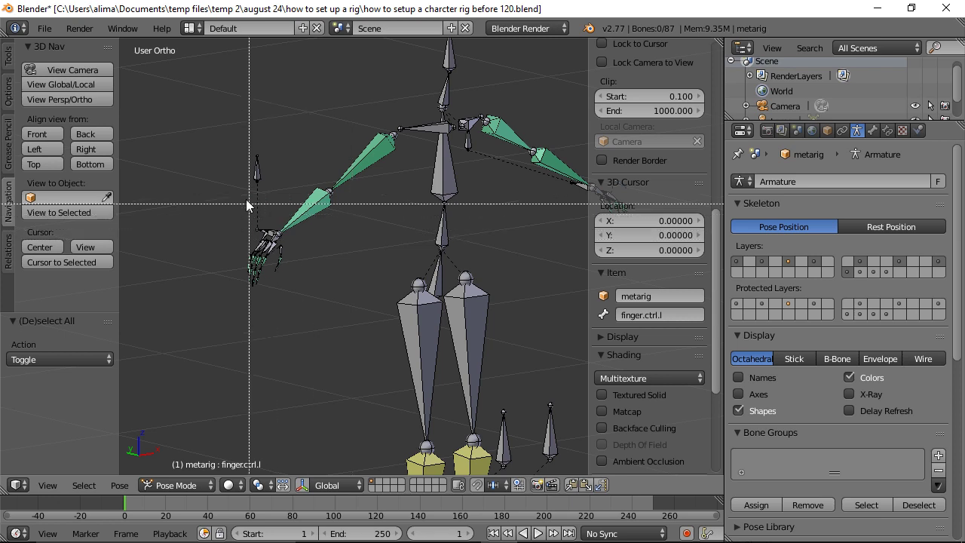
Save the file as the incremental version "how to setup a charcter rig before 121.blend".
left_click_drag(211, 177, 302, 319)
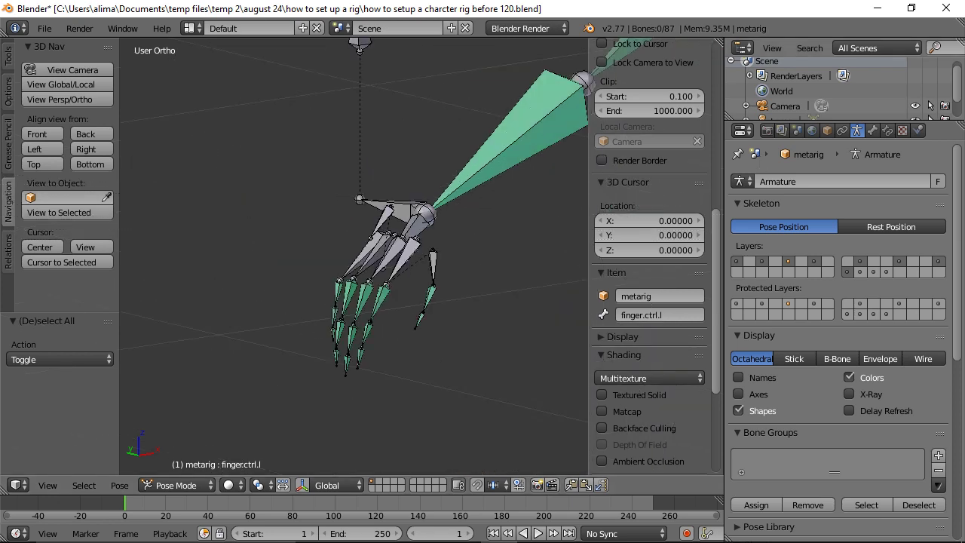
key("ctrl+alt+s")
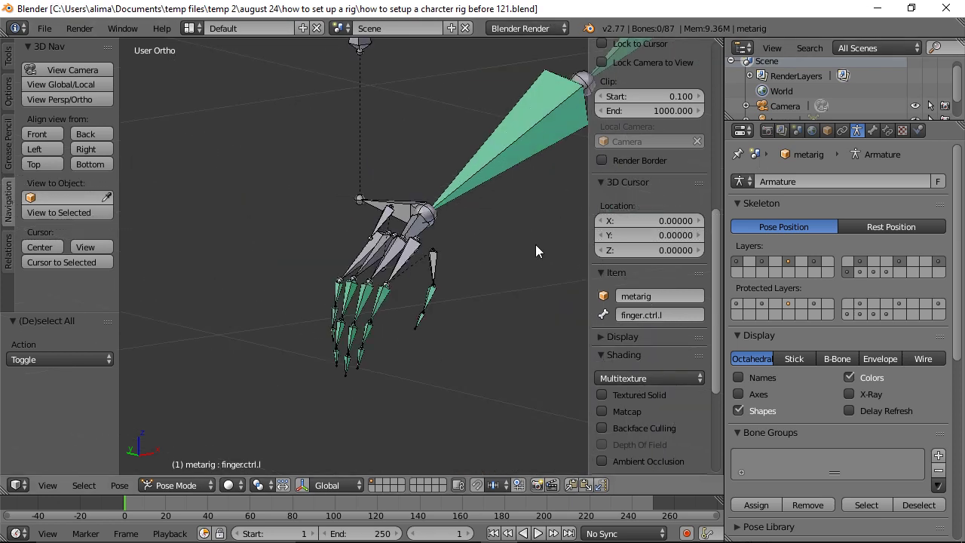
Rotate the finger.ctrl.r bone about -52° around the global Y axis to test the finger curl.
right_click(384, 226)
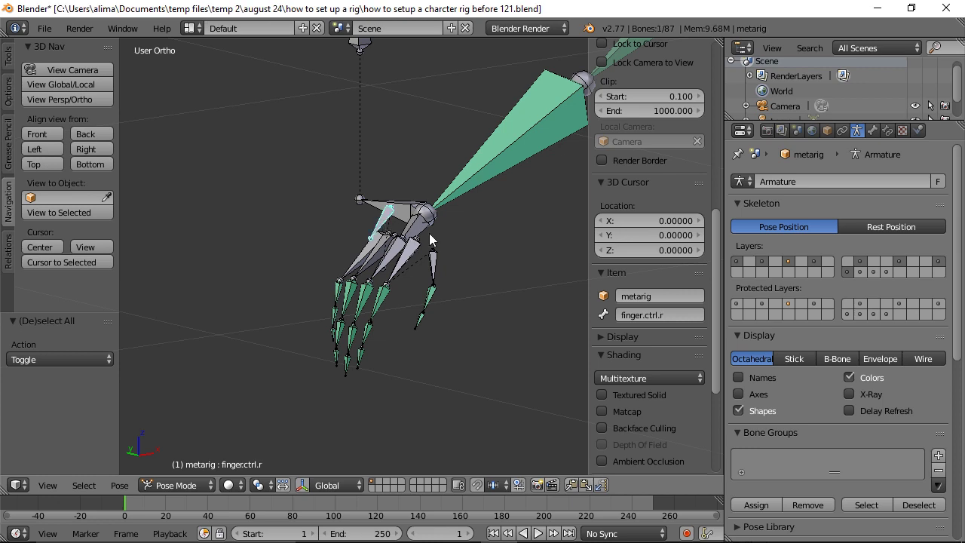
middle_click_drag(390, 259, 394, 232)
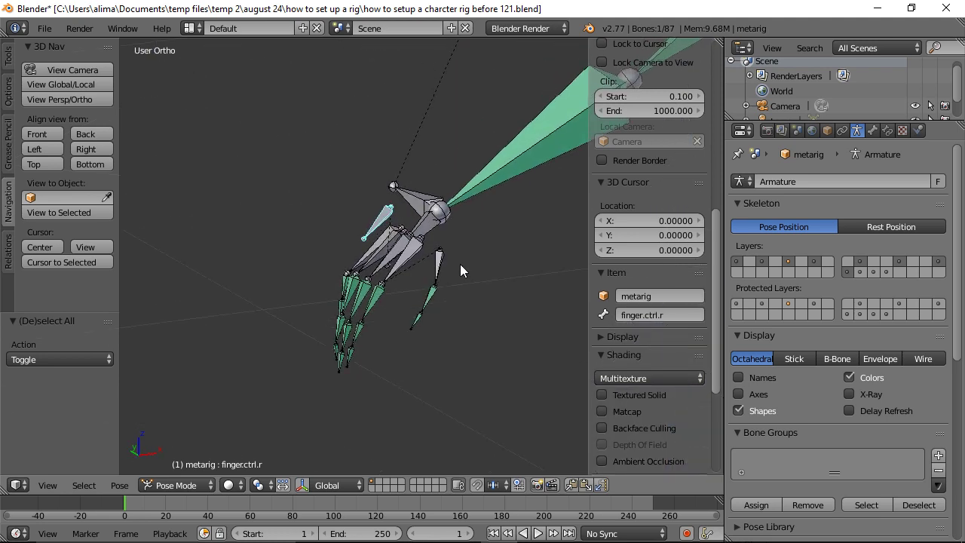
key("r")
key("y")
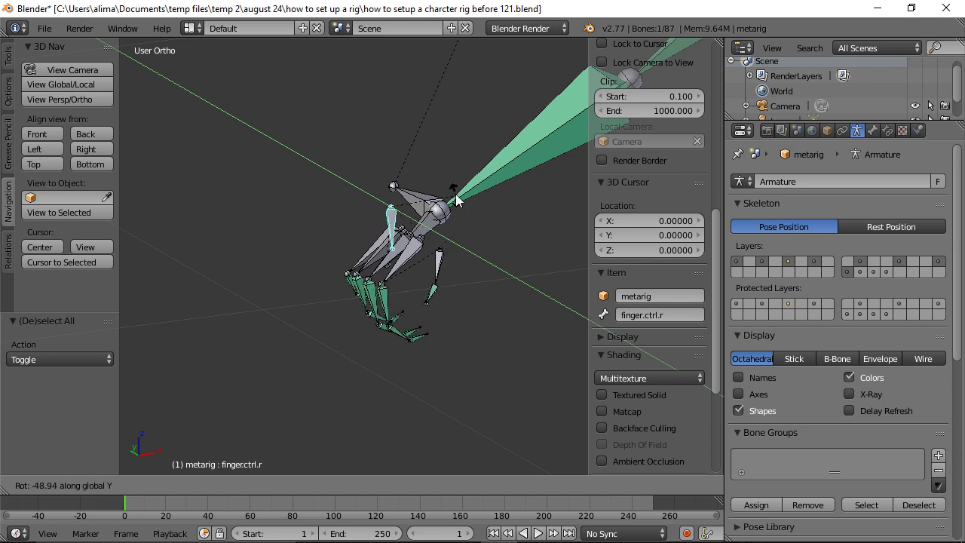
left_click(346, 219)
middle_click_drag(346, 219, 412, 233)
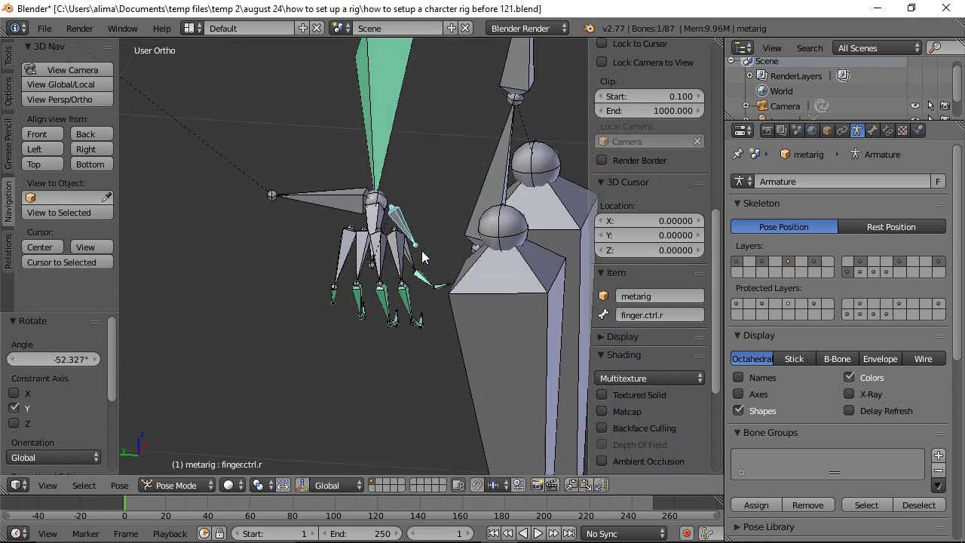
Try a further rotation of finger.ctrl.r around global Y, and clear the bone's pose rotation and location.
key("r")
key("y")
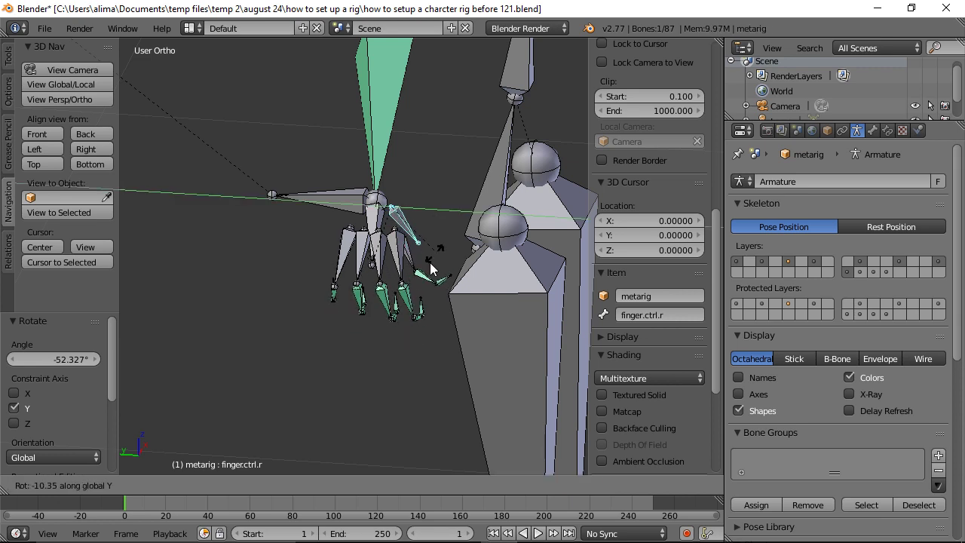
left_click(424, 271)
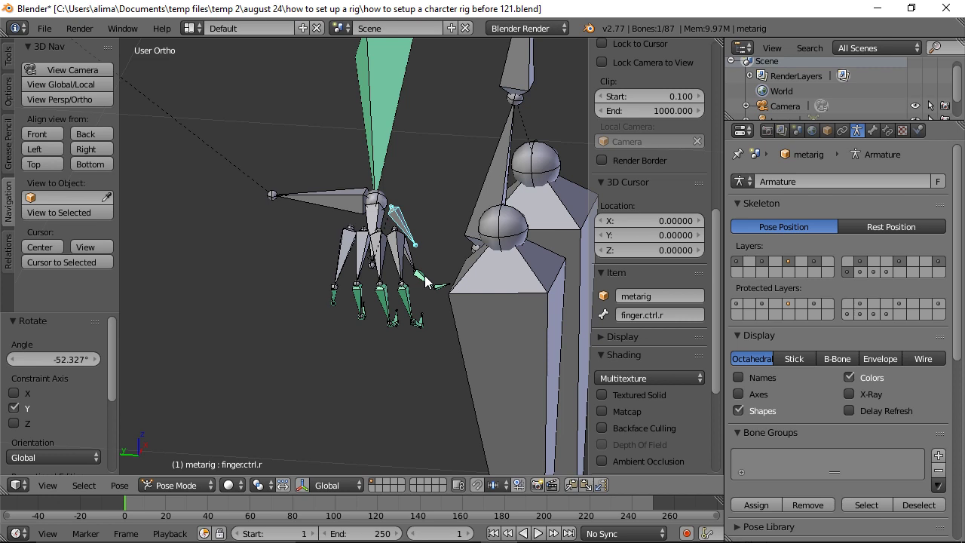
key("alt+r")
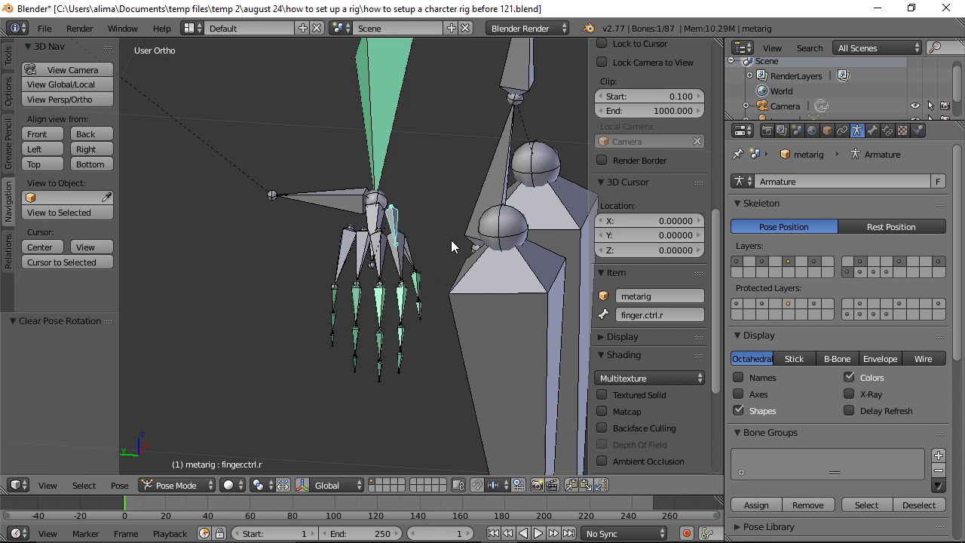
key("alt+g")
key("KP_6")
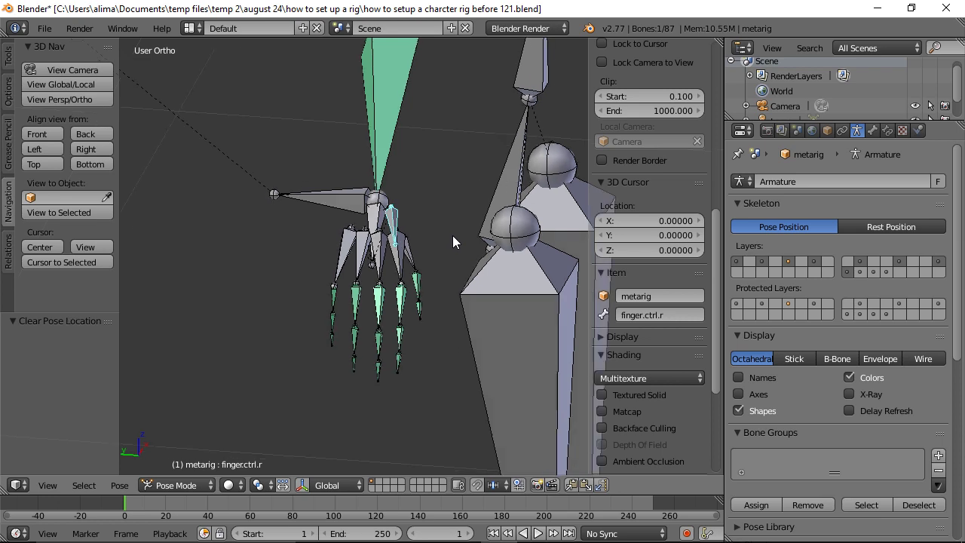
Display the armature's bone axes and save the file as "how to setup a charcter rig before 122.blend".
middle_click_drag(451, 235, 346, 222)
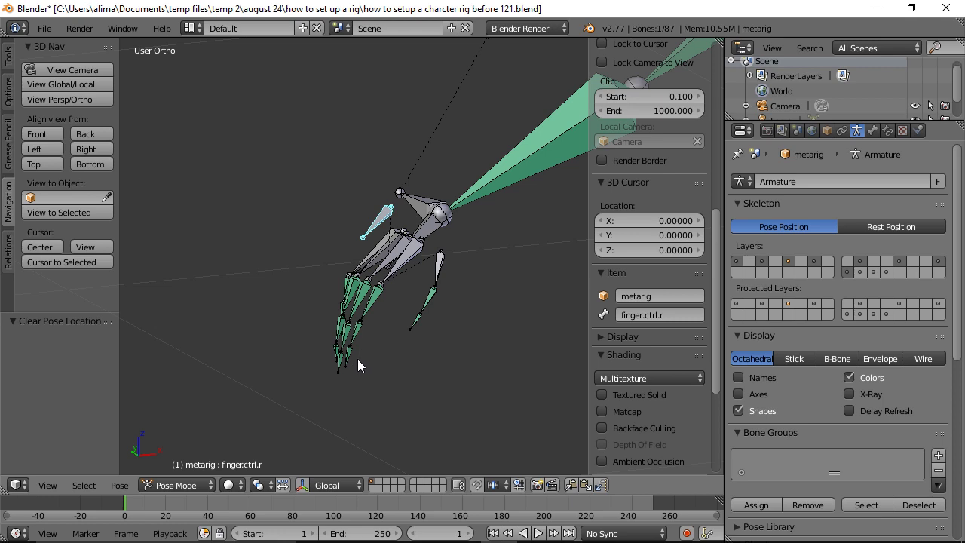
left_click(738, 393)
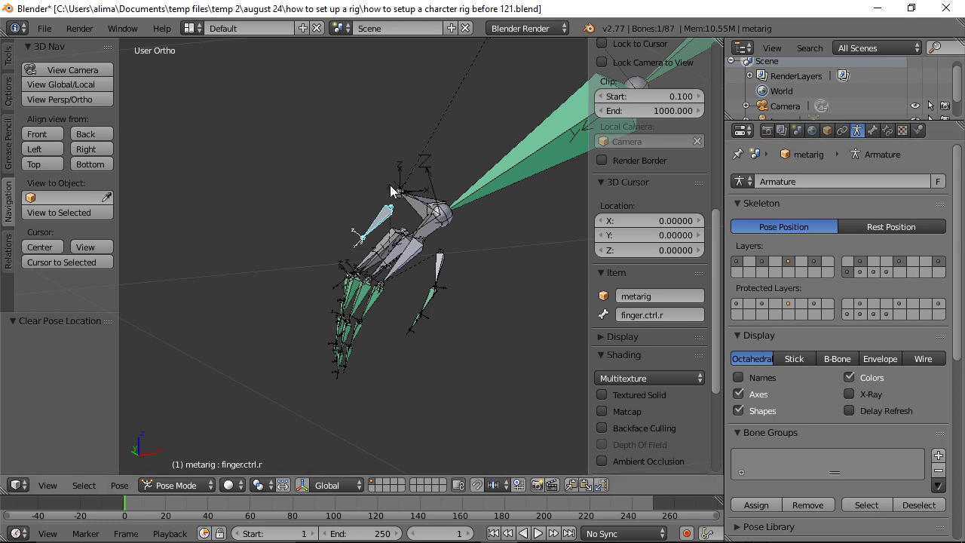
middle_click_drag(435, 338, 394, 269)
scroll(436, 311, "up", 3)
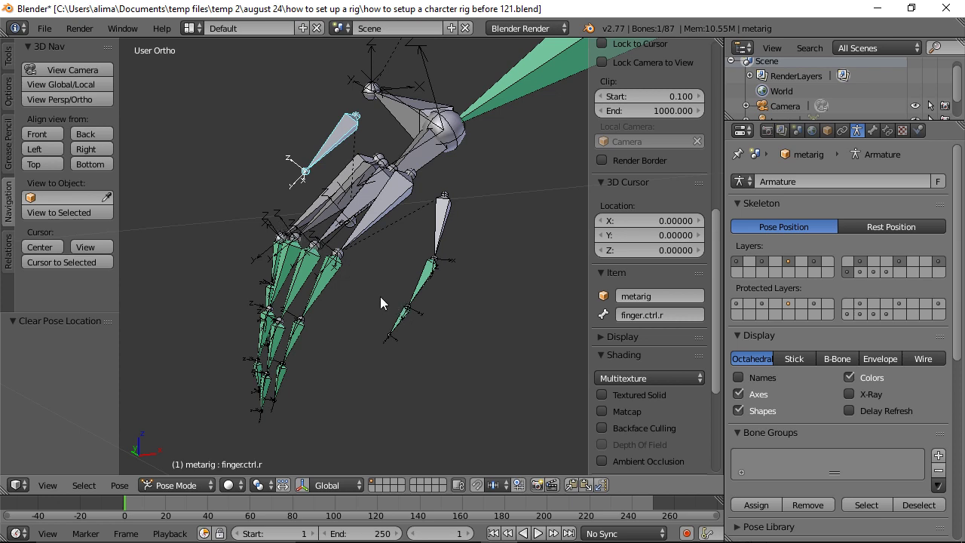
key("ctrl+alt+s")
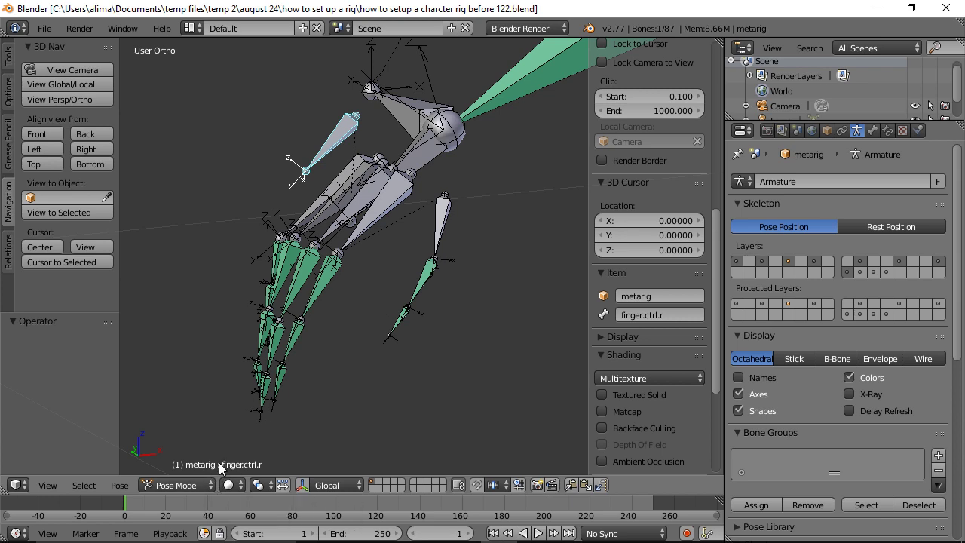
In Edit Mode, recalculate the roll of finger.ctrl.r and the four fingers' bones on that hand, excluding the thumb, to Global -Z Axis.
left_click(210, 487)
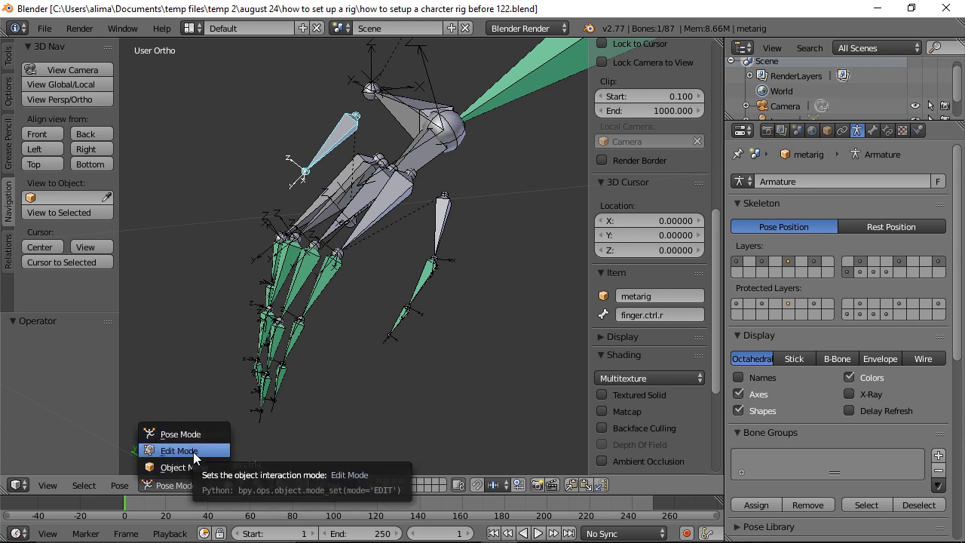
left_click(196, 452)
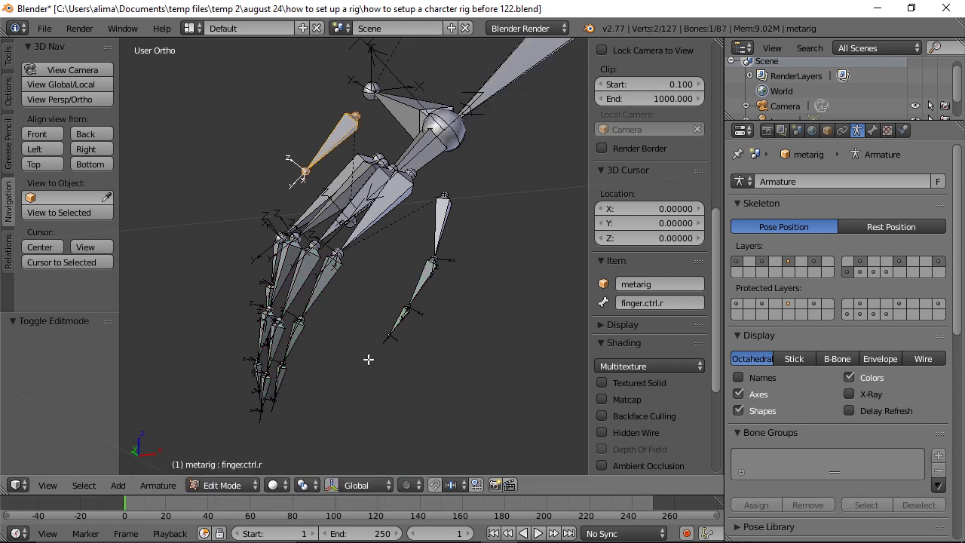
left_click_drag(717, 289, 709, 123)
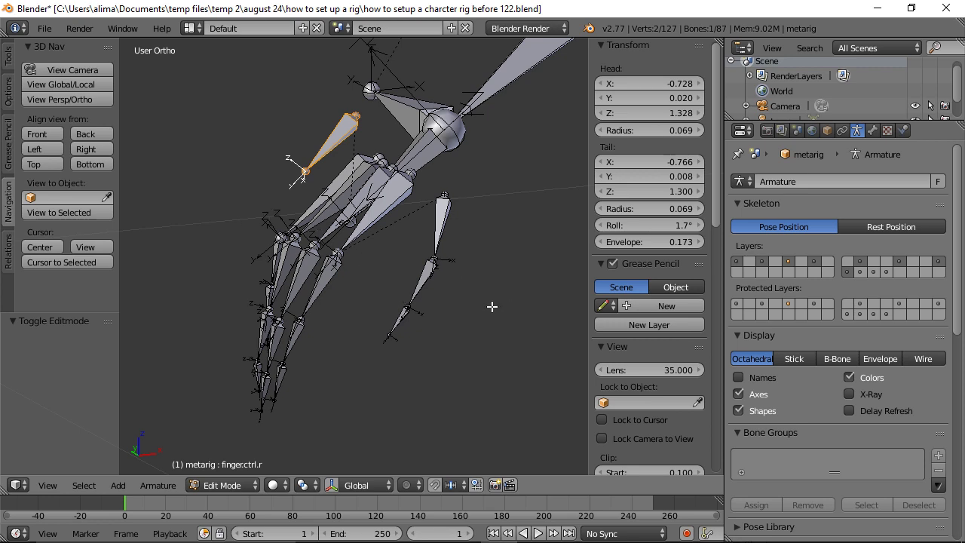
middle_click_drag(386, 326, 362, 342)
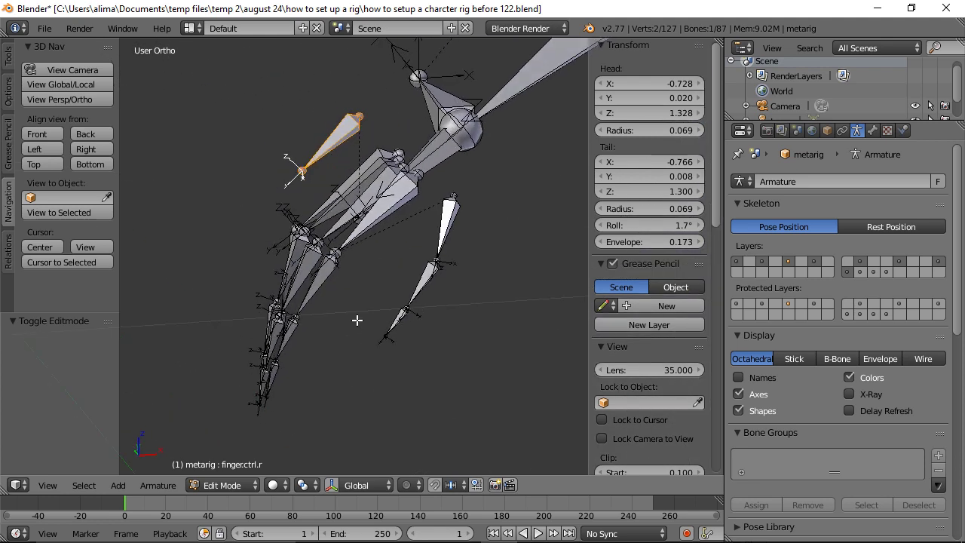
key("a")
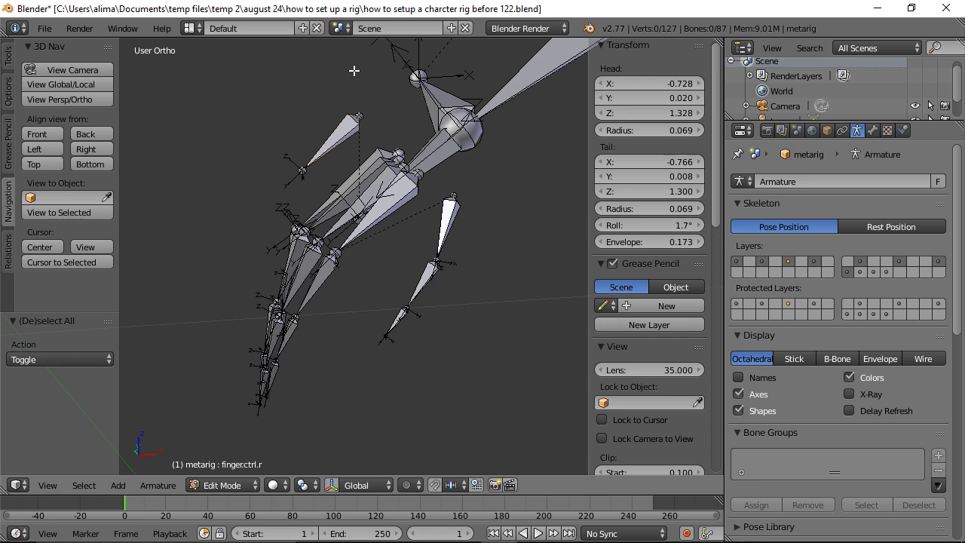
mouse_move(353, 70)
left_mouse_down("ctrl")
mouse_move(279, 137)
mouse_move(242, 190)
mouse_move(209, 345)
mouse_move(249, 446)
mouse_move(262, 451)
mouse_move(299, 418)
mouse_move(451, 183)
mouse_move(389, 130)
left_mouse_up("ctrl")
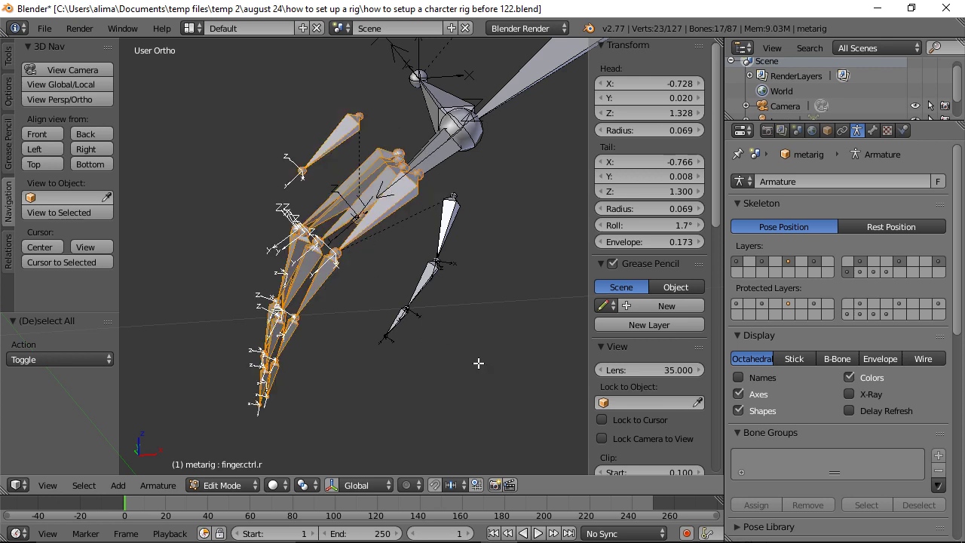
key("ctrl+n")
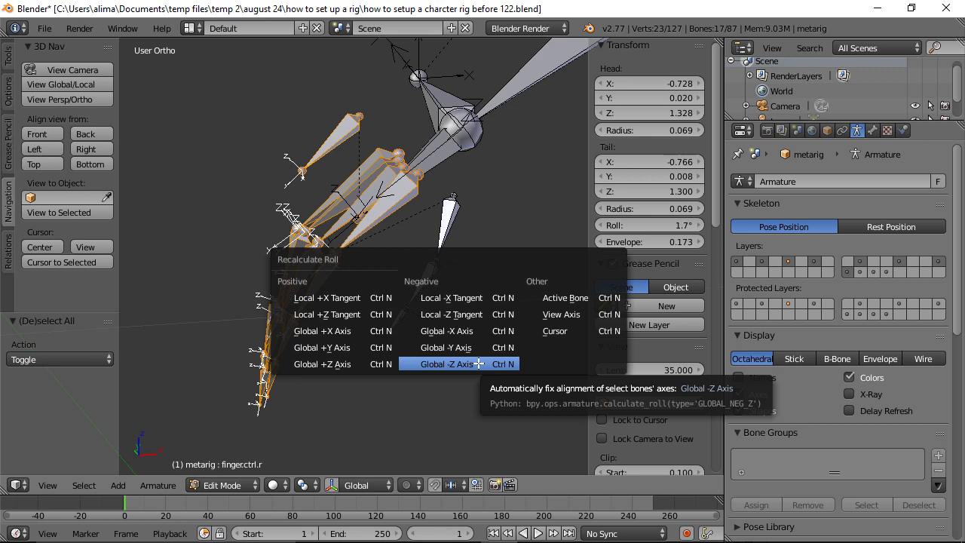
left_click(478, 364)
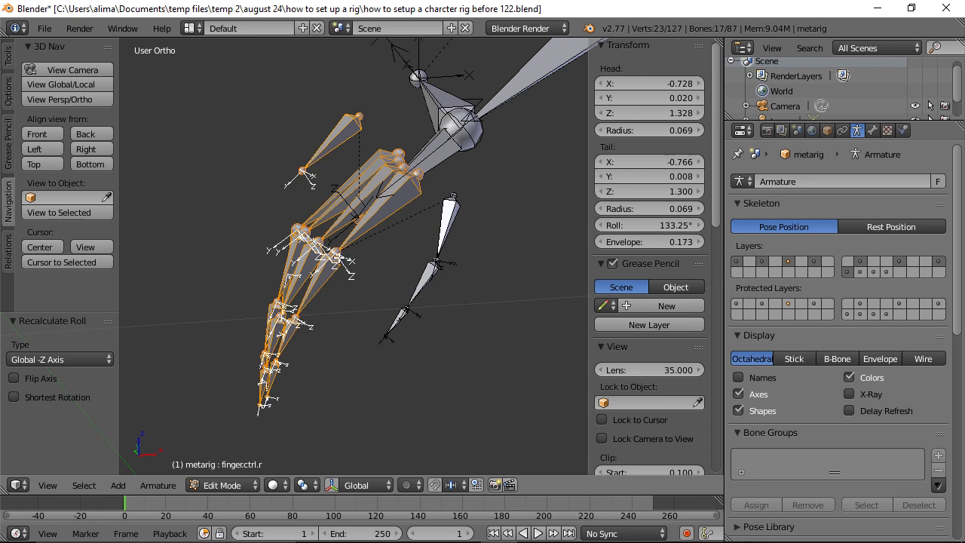
middle_click_drag(321, 372, 324, 334)
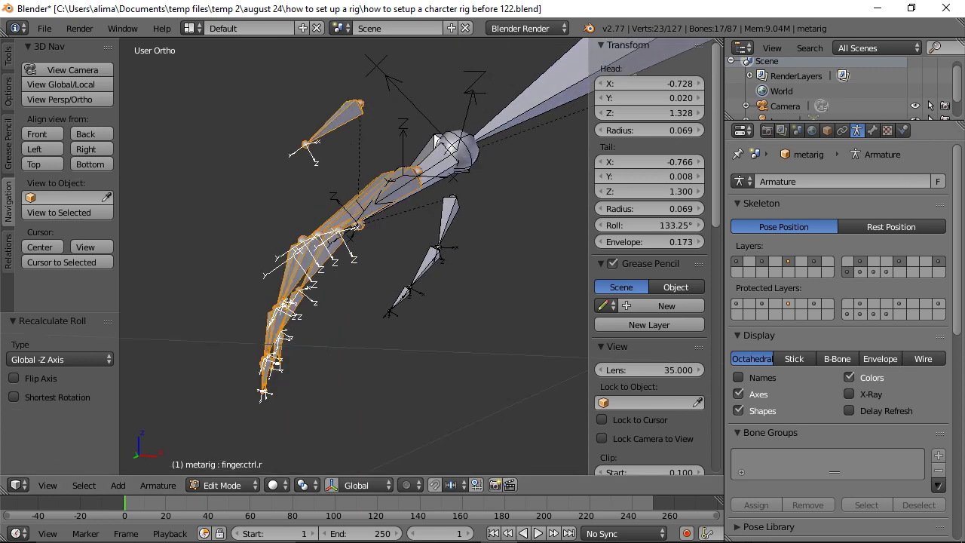
Save the file as "how to setup a charcter rig before 123.blend" and return to Pose Mode with all bones deselected.
key("ctrl+alt+s")
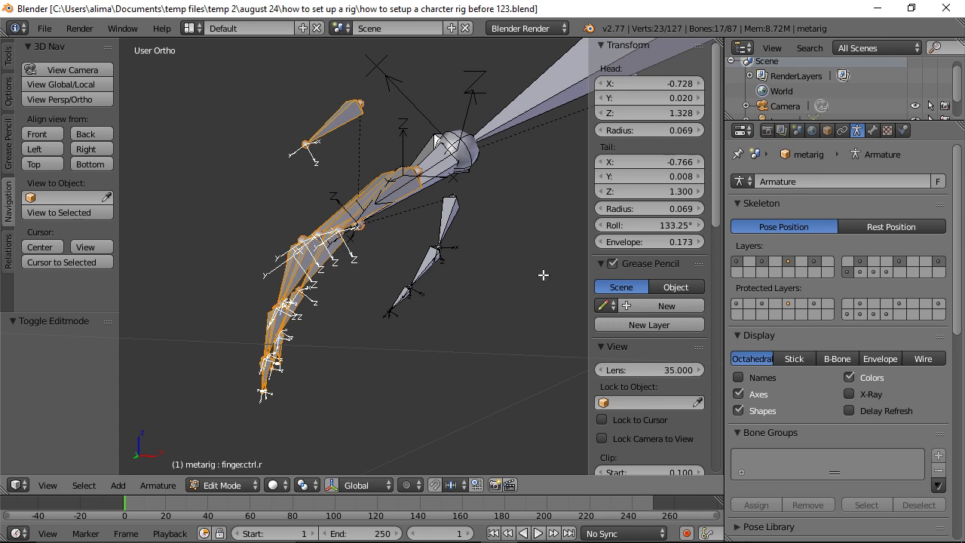
key("a")
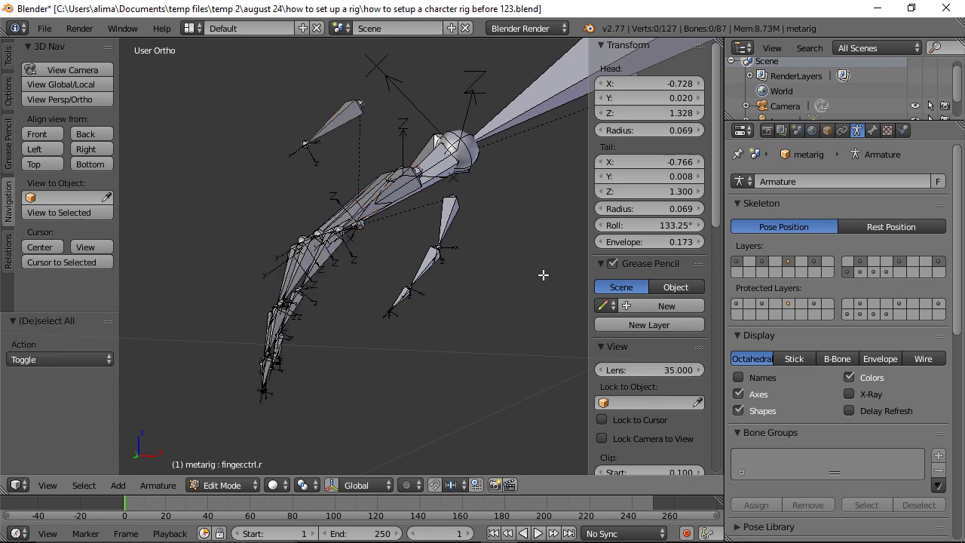
left_click(254, 491)
left_click(250, 436)
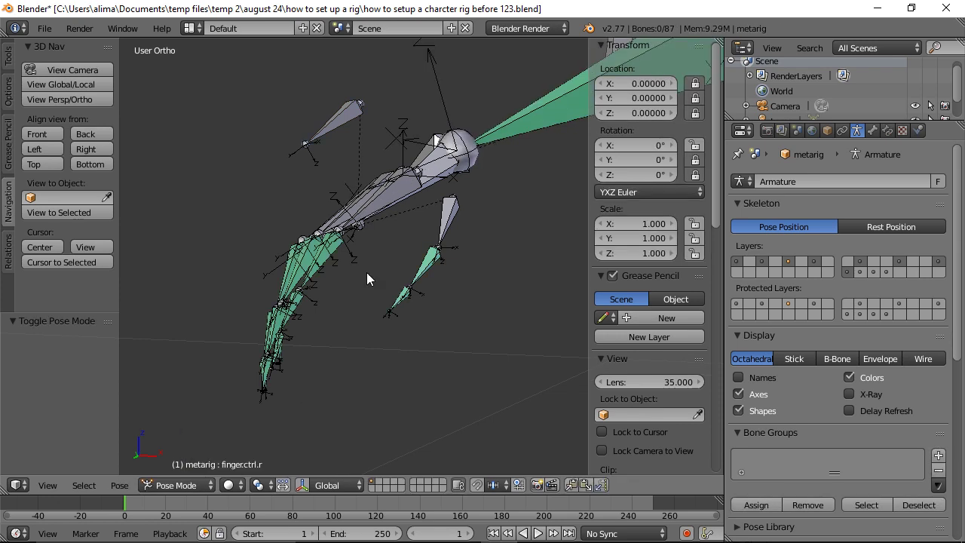
Test rotating finger.ctrl.r around the global Y axis from two viewpoints, cancelling each rotation.
right_click(328, 128)
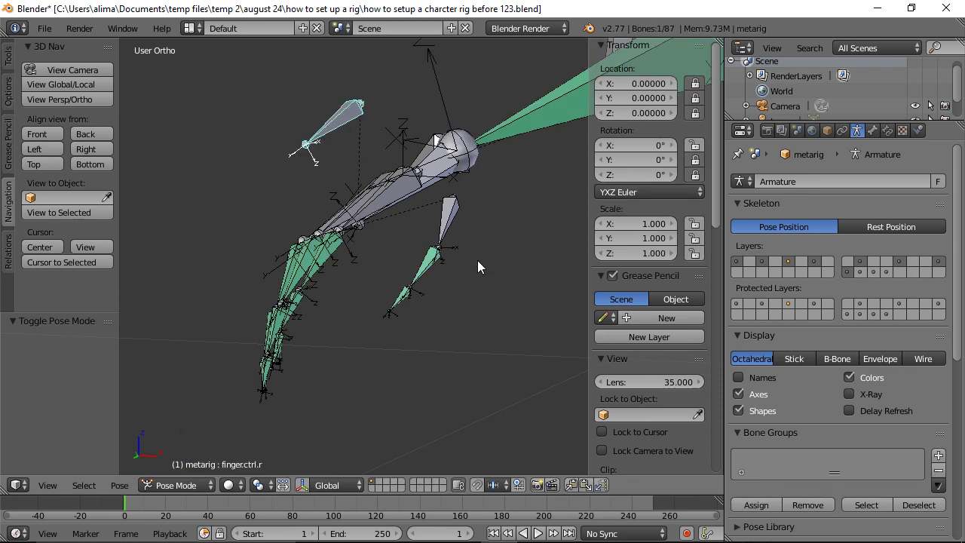
key("r")
key("y")
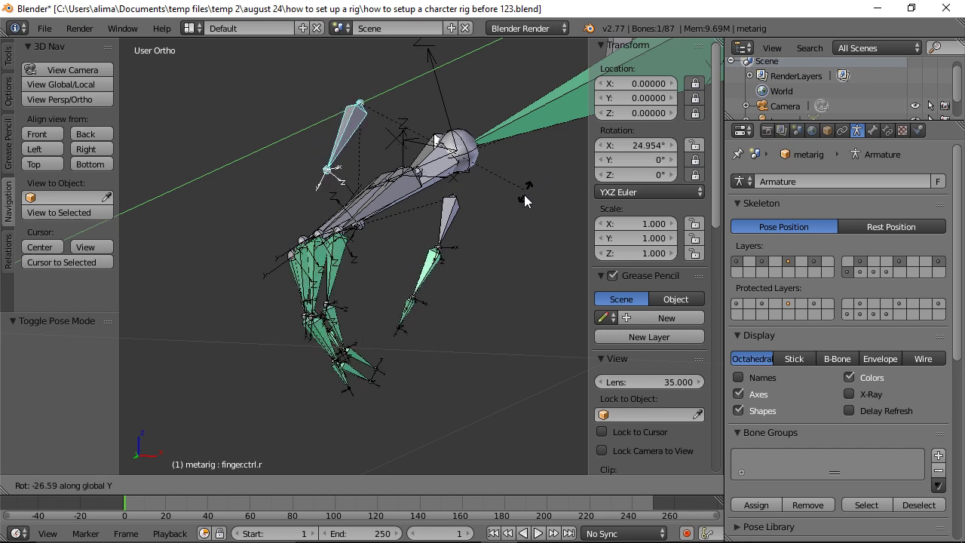
key("Escape")
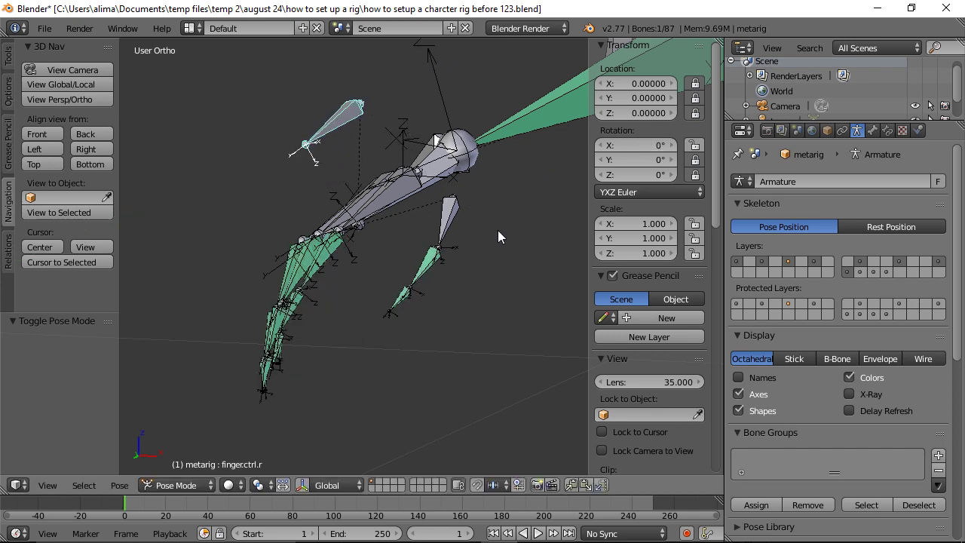
middle_click_drag(498, 229, 507, 301)
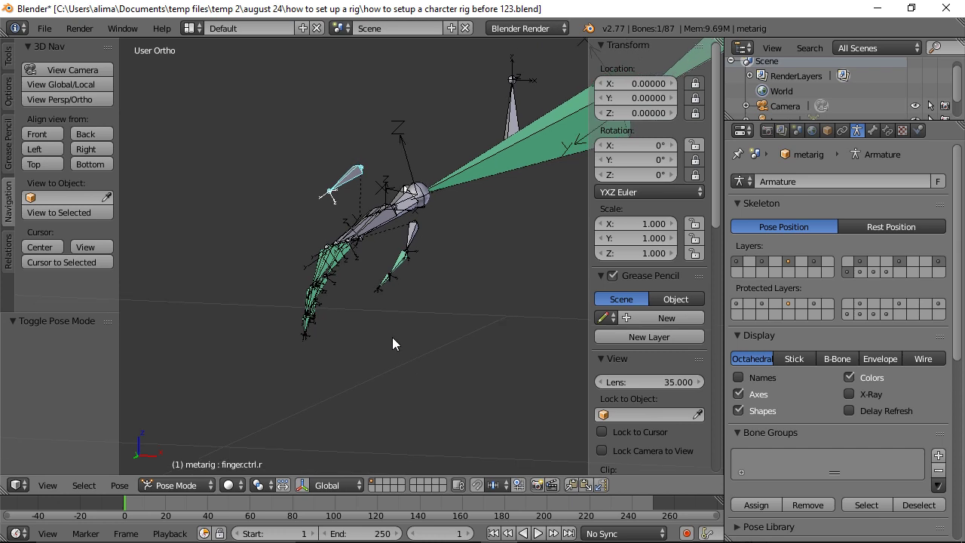
middle_click_drag(362, 365, 419, 385)
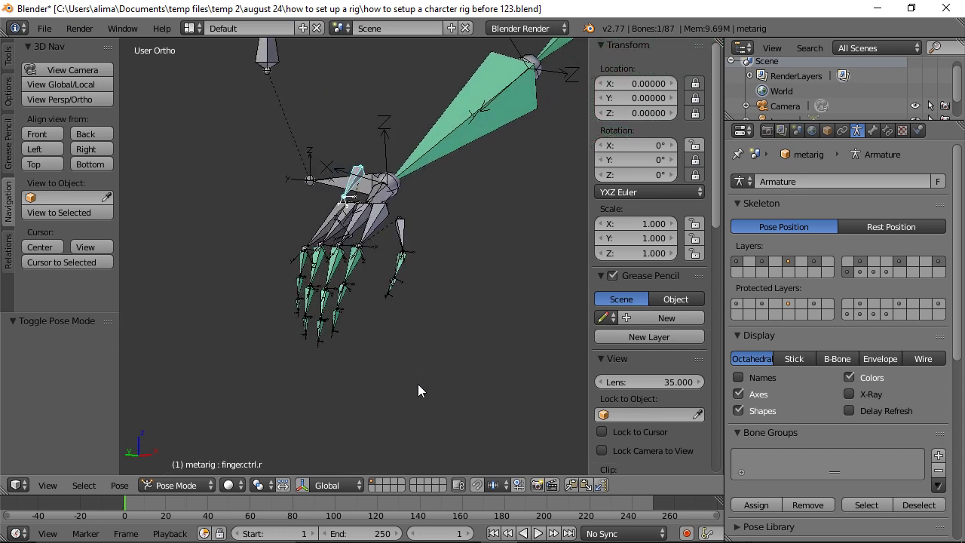
key("r")
key("y")
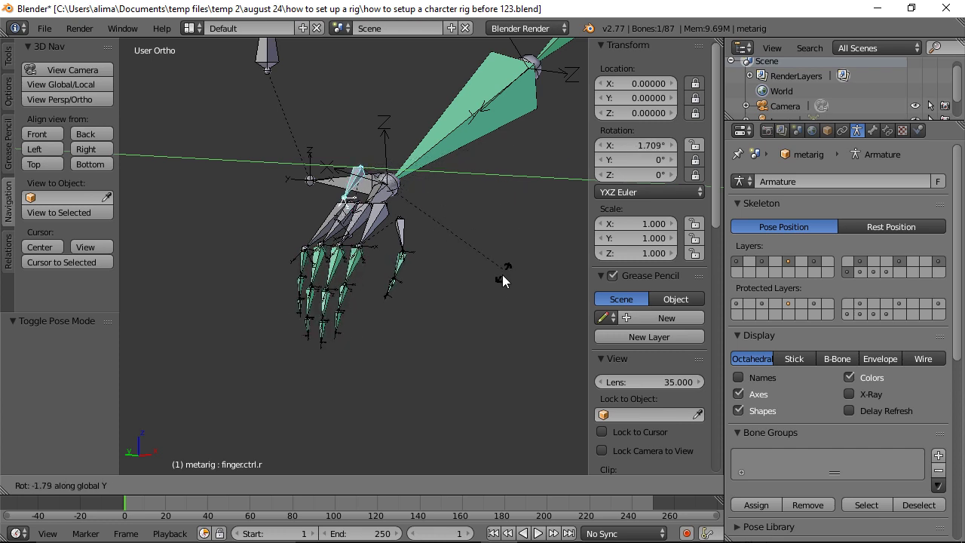
right_click(533, 226)
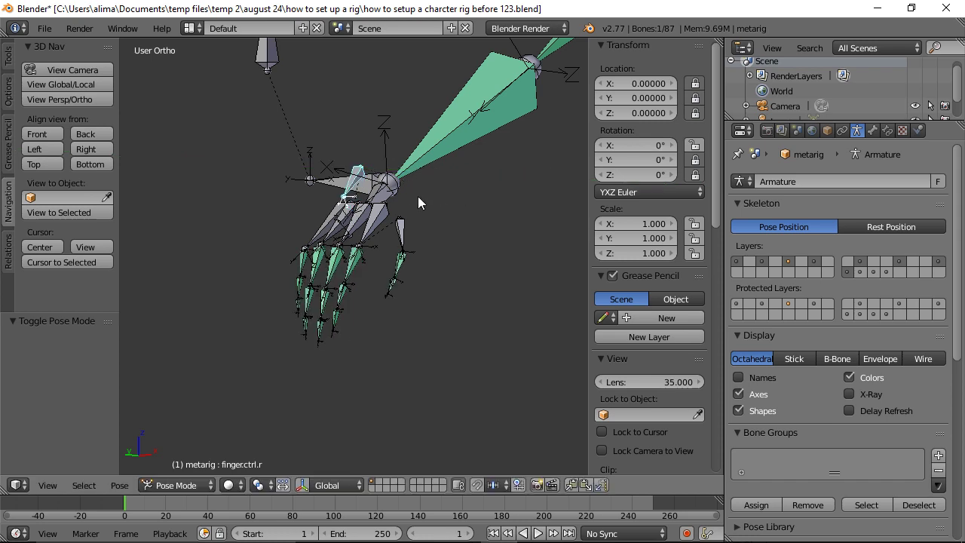
Deselect all bones and save the file as "how to setup a charcter rig before 124.blend".
key("a")
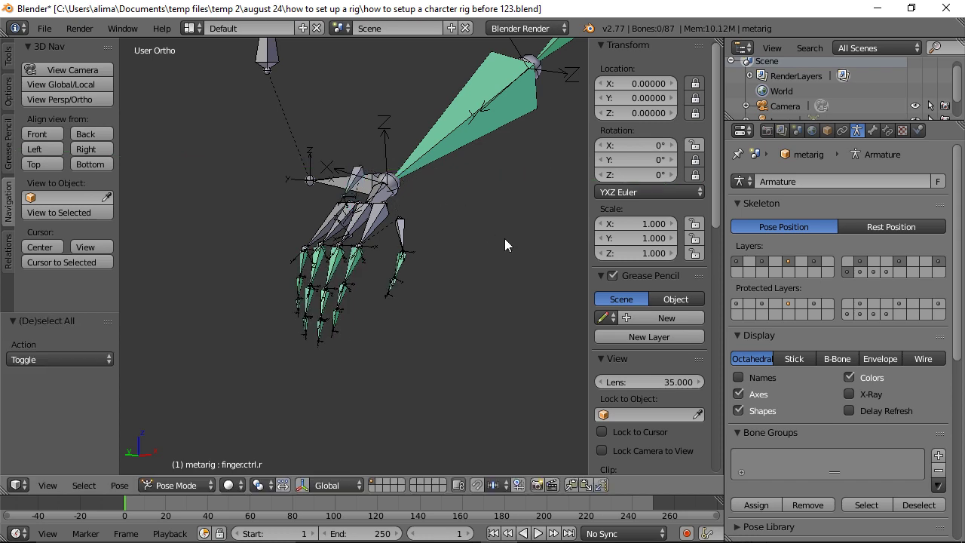
key("ctrl+alt+s")
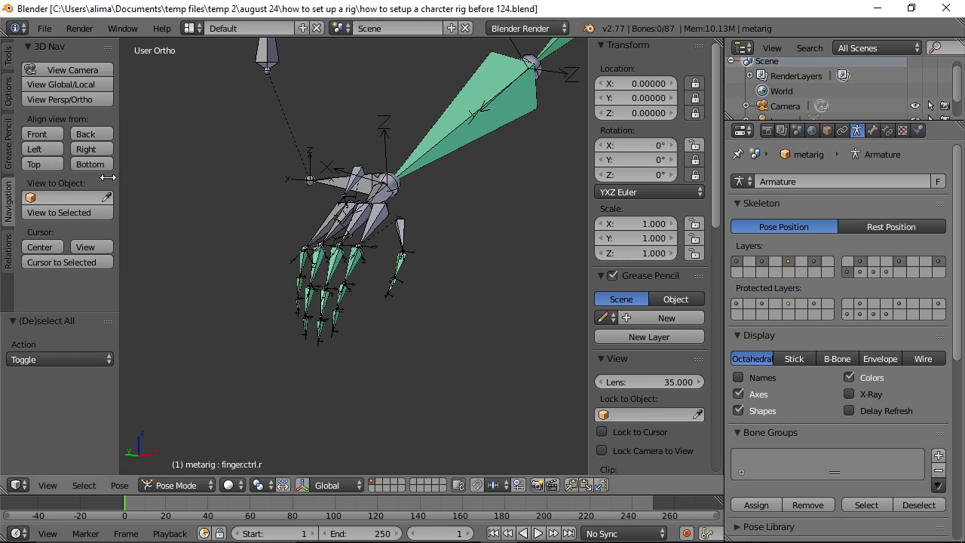
Show the whole rig in front view and save the file as "how to setup a charcter rig before 125.blend".
left_click(53, 135)
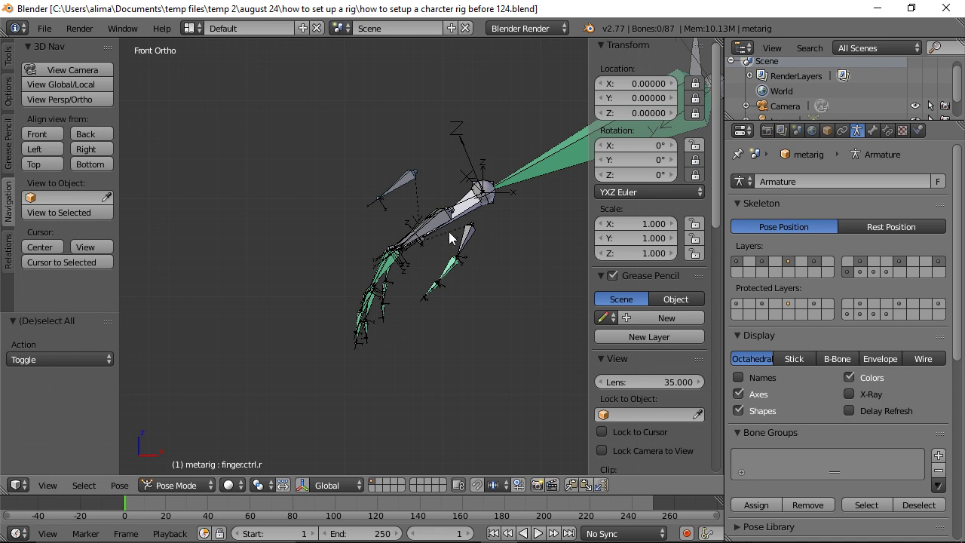
scroll(459, 272, "down", 5)
middle_click_drag(536, 269, 259, 276, "shift")
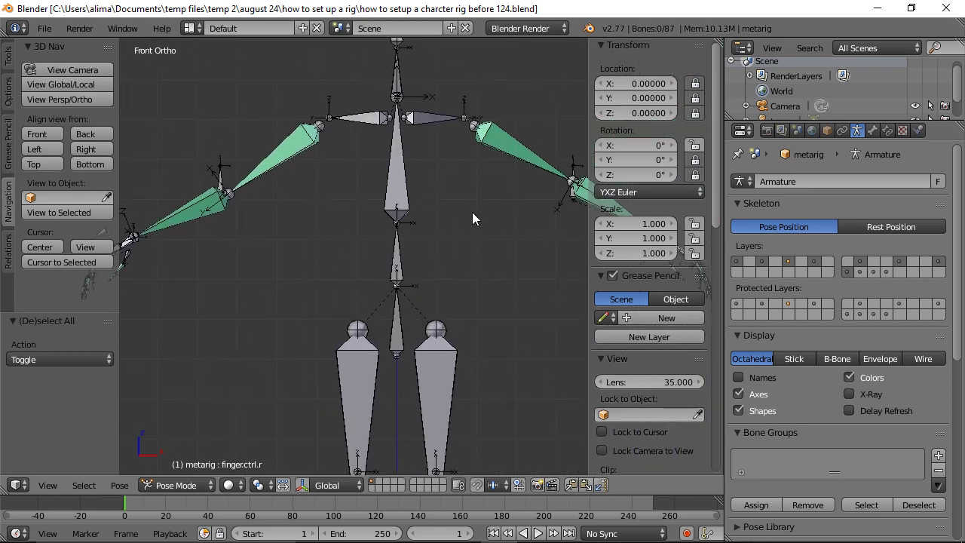
scroll(473, 207, "down", 4)
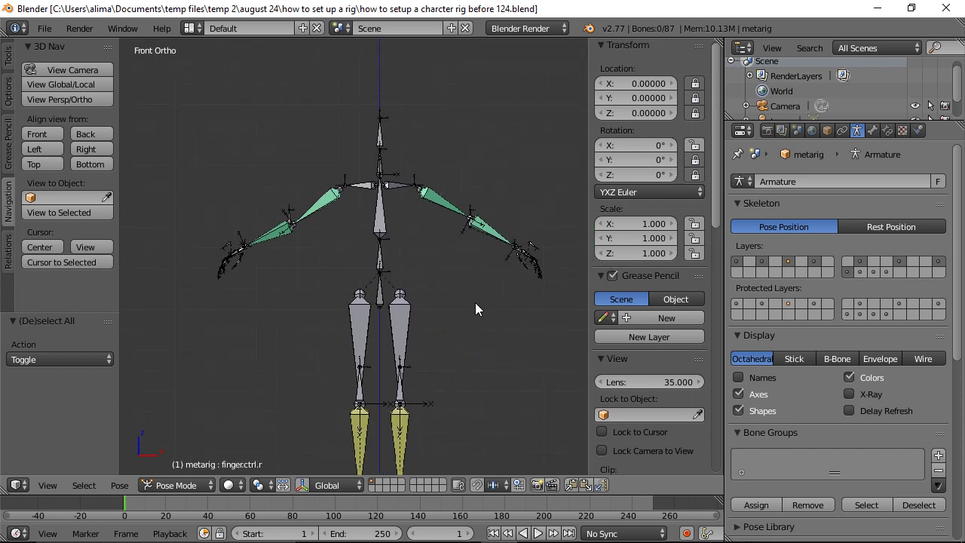
middle_click_drag(472, 309, 458, 238, "shift")
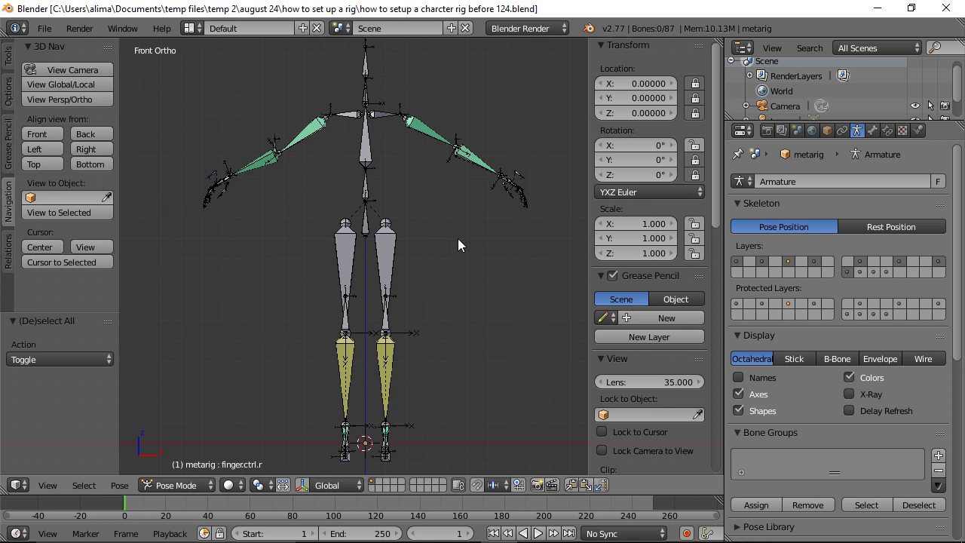
key("ctrl+alt+s")
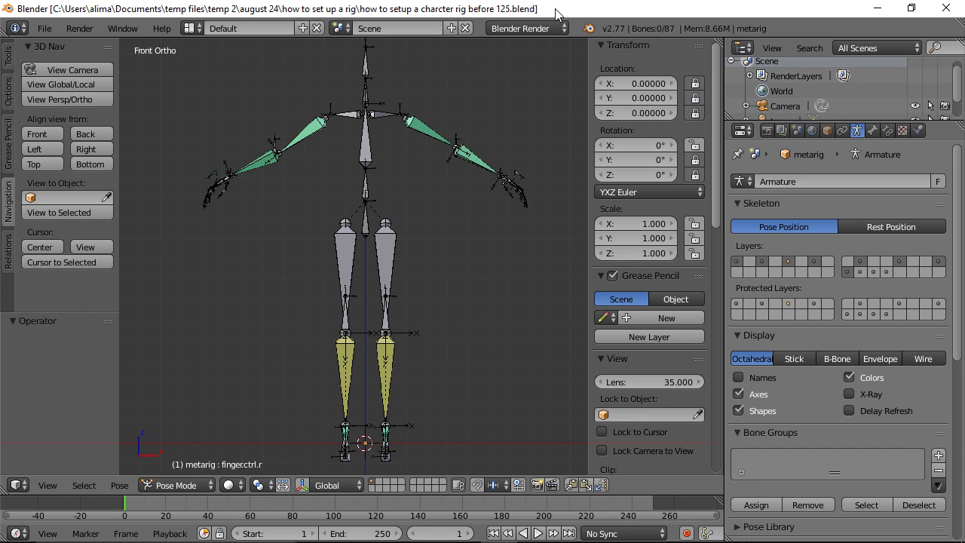
Test rotating the hips bone around the global Y axis, cancel the rotation, and save the file as "how to setup a charcter rig before 126.blend".
right_click(359, 223)
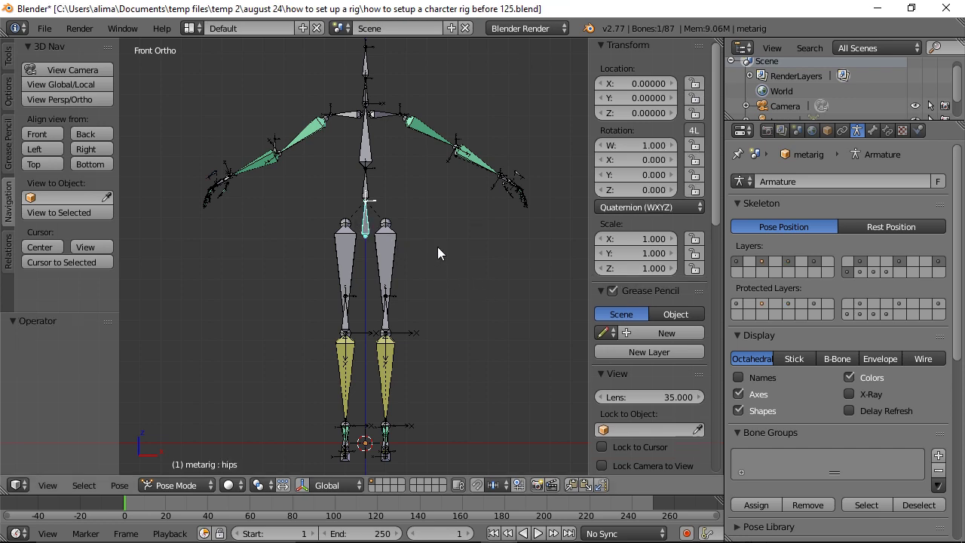
key("r")
key("y")
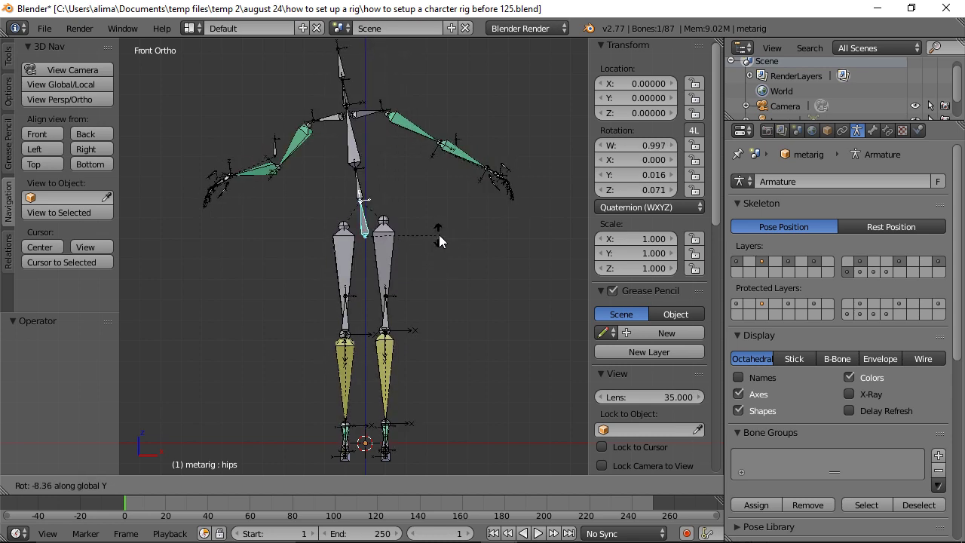
key("Escape")
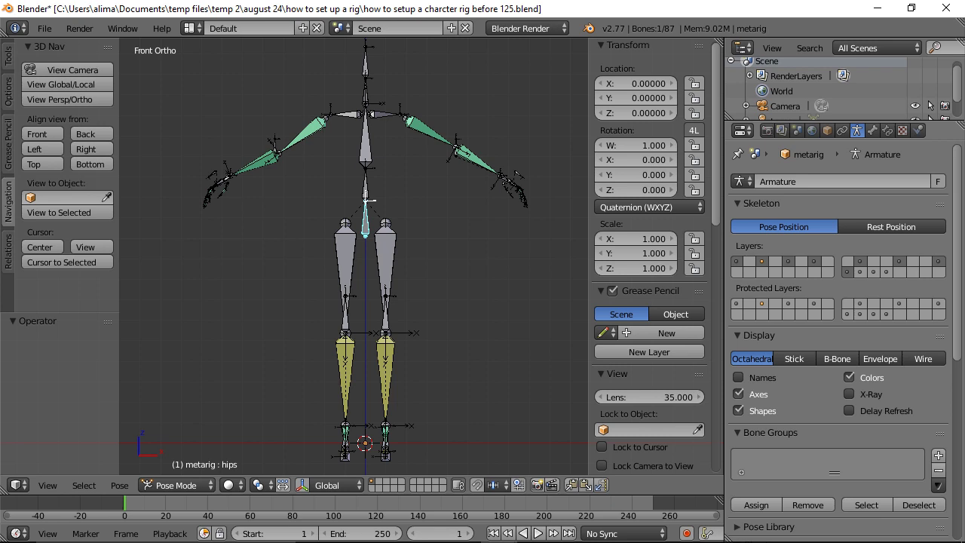
key("ctrl+alt+s")
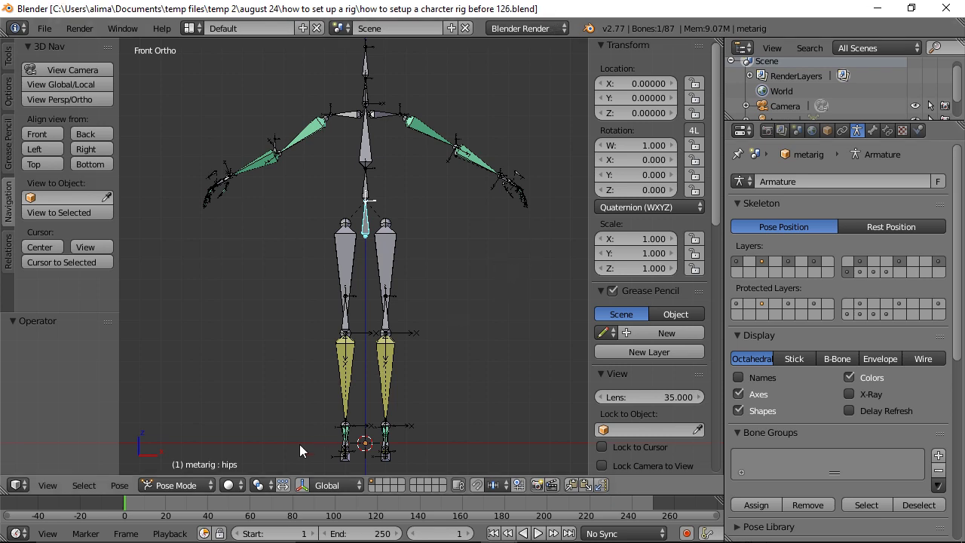
Switch the armature to Edit Mode and turn off the display of the bone axes.
left_click(211, 489)
left_click(210, 451)
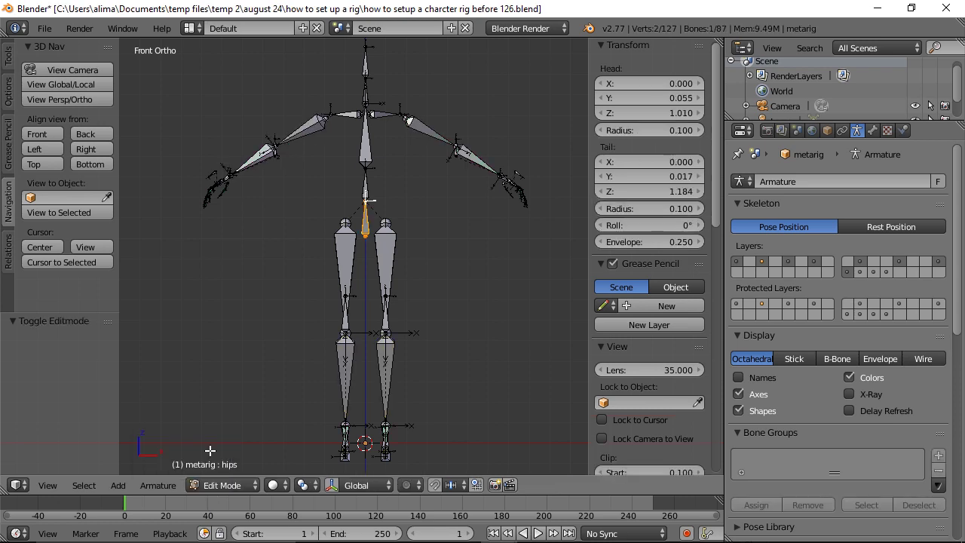
middle_click_drag(470, 263, 401, 299)
left_click(739, 393)
left_click(739, 394)
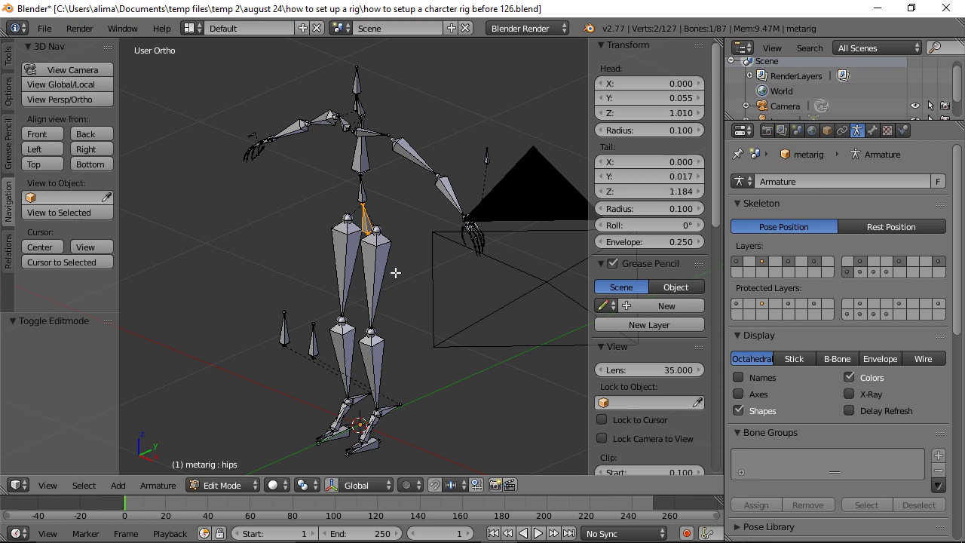
Duplicate the hips bone in place and save the file as "how to setup a charcter rig before 127.blend".
key("shift+d")
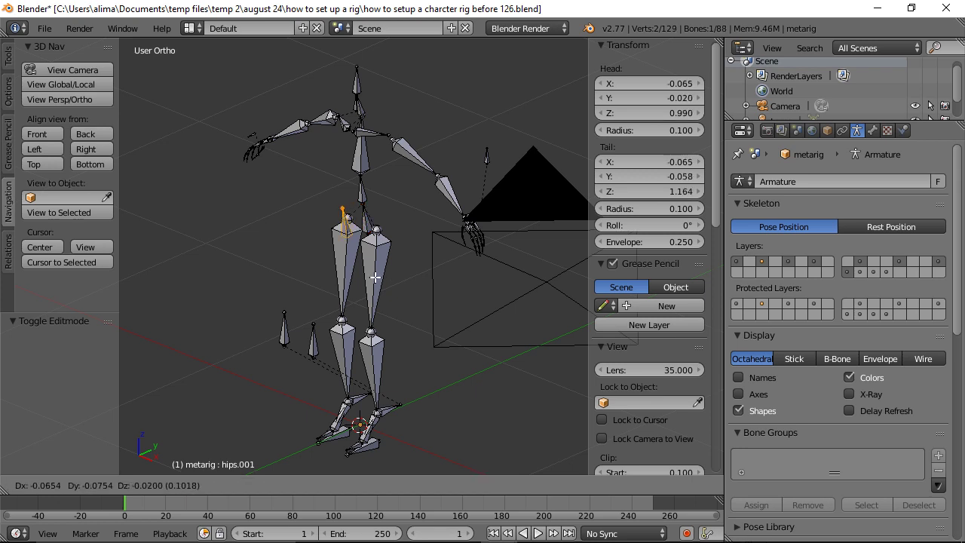
key("Escape")
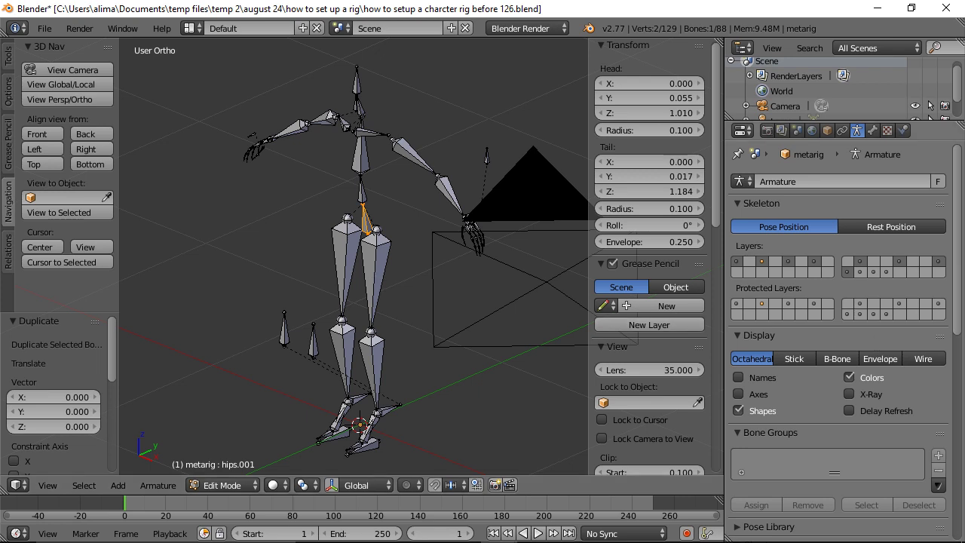
key("ctrl+alt+s")
Rename the duplicated hips bone to root_handle and save the file as "how to setup a charcter rig before 128.blend".
left_click_drag(717, 227, 703, 392)
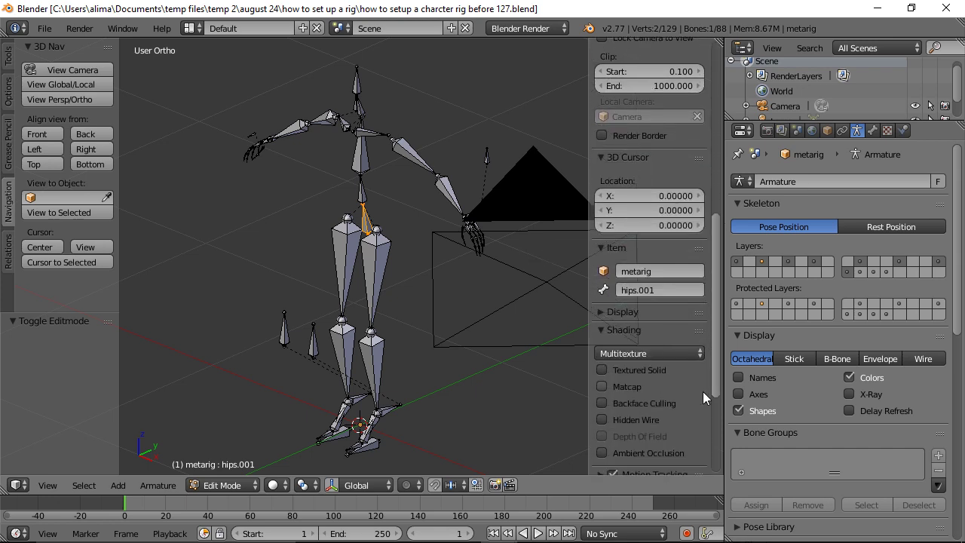
left_click(643, 293)
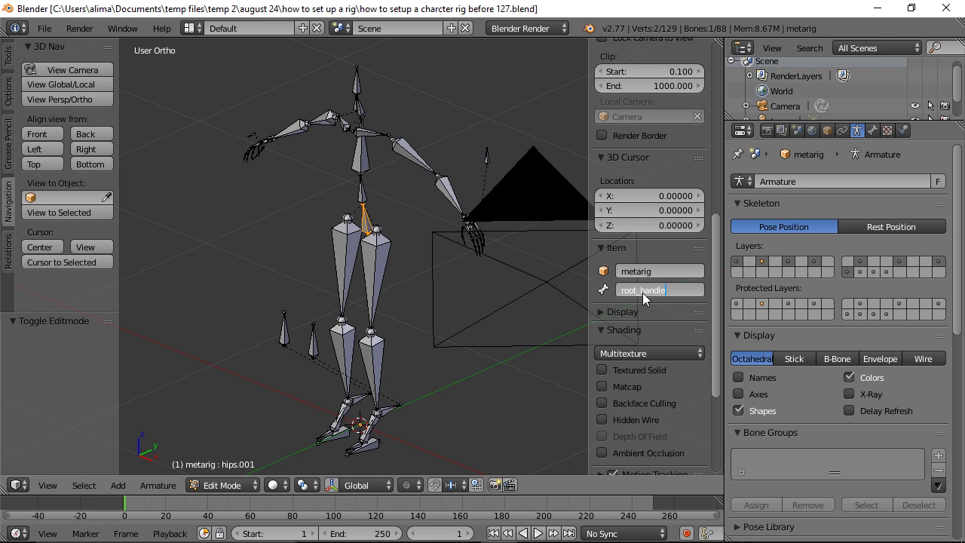
key("Return")
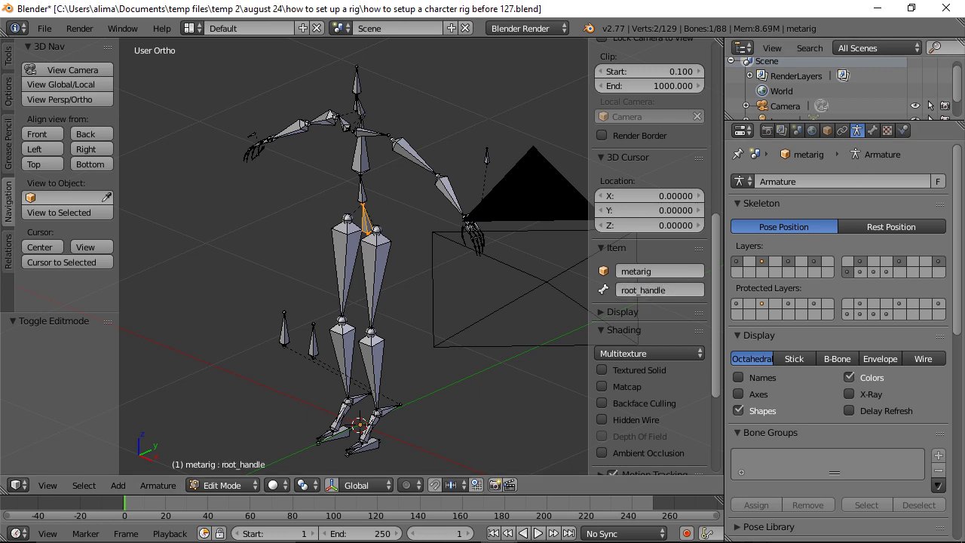
key("ctrl+alt+s")
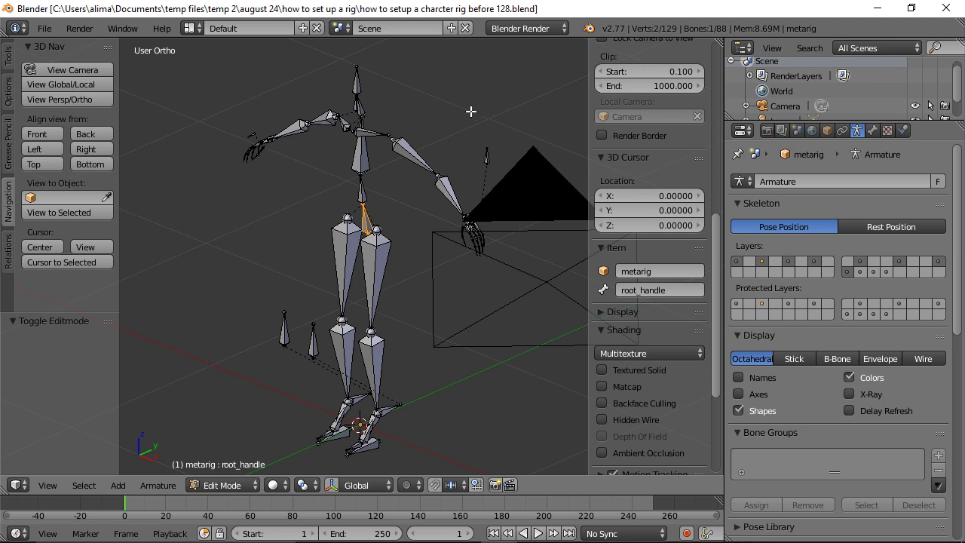
Rotate root_handle 180° around the global X axis and save the file as "how to setup a charcter rig before 129.blend".
key("r")
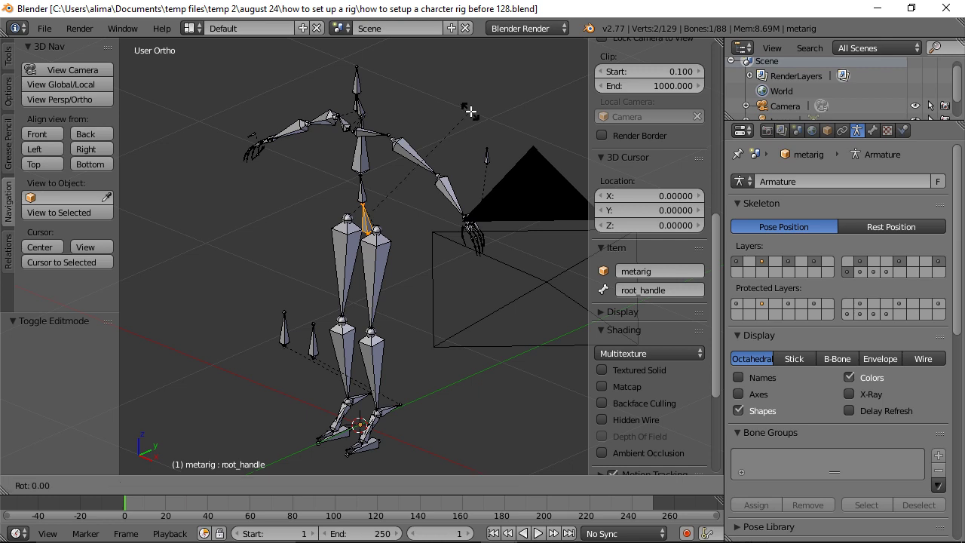
type("x")
type("18")
type("0")
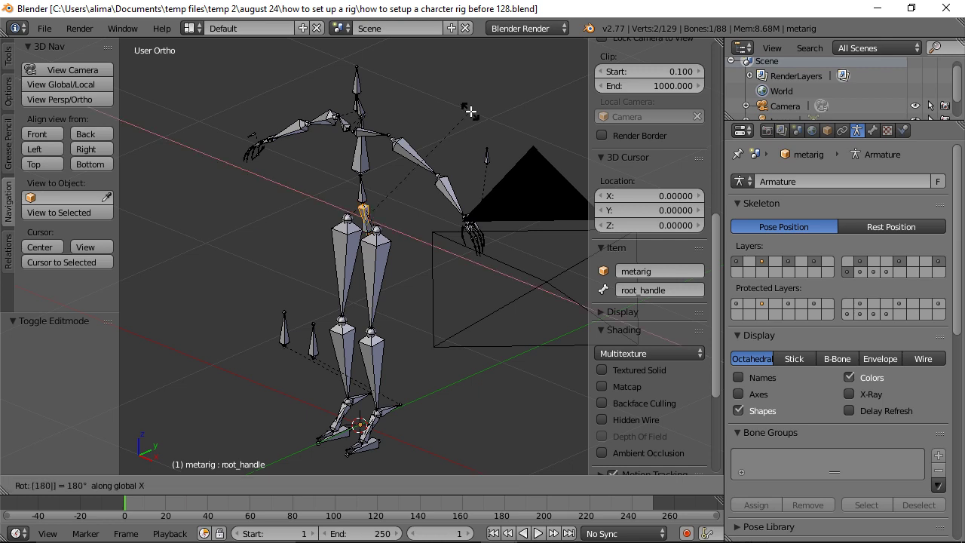
key("Return")
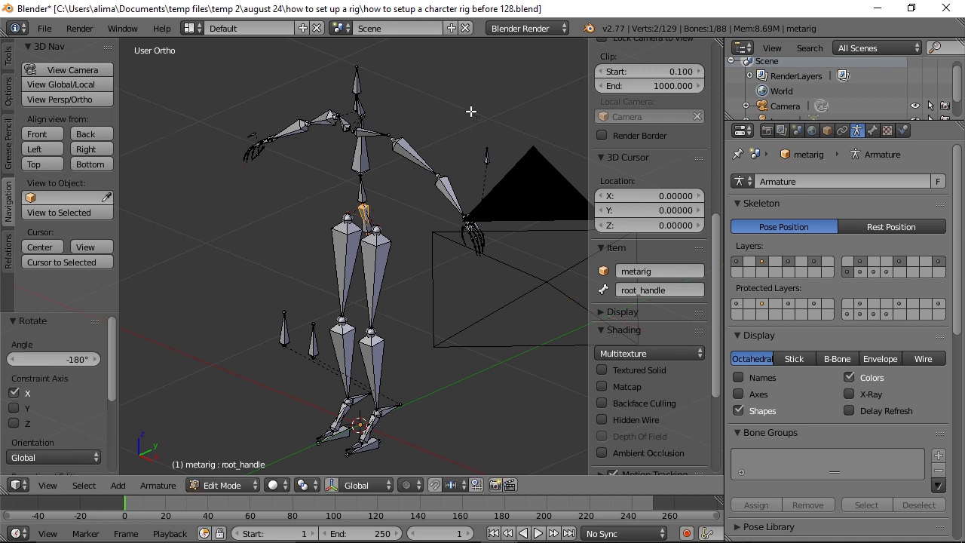
key("ctrl+alt+s")
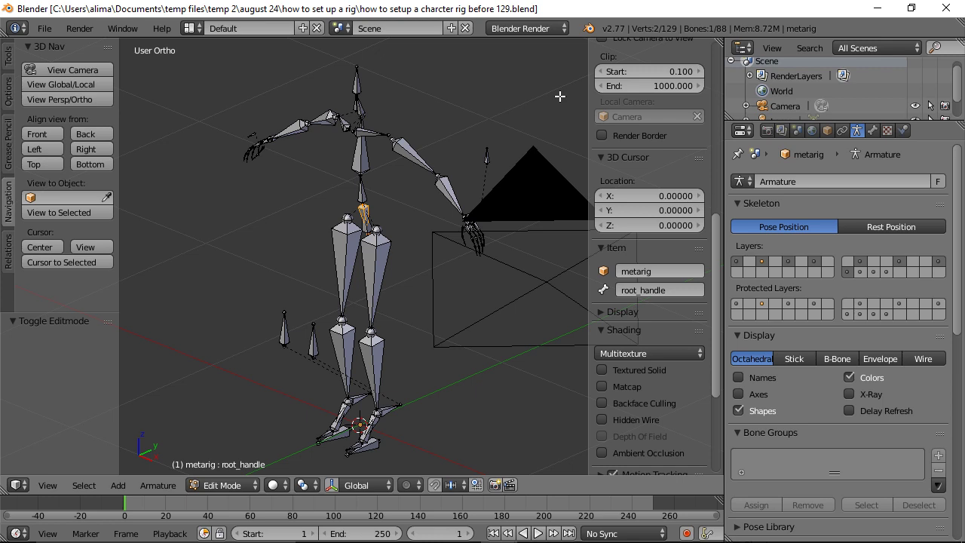
Parent the hips bone to root_handle with Keep Offset and save the file as "how to setup a charcter rig before 130.blend".
key("b")
left_click_drag(302, 172, 416, 294)
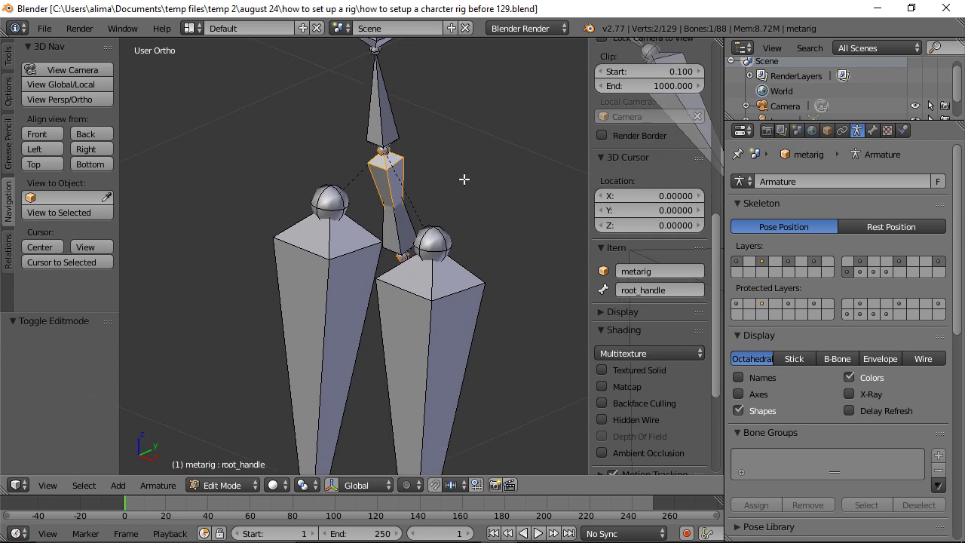
right_click(398, 242)
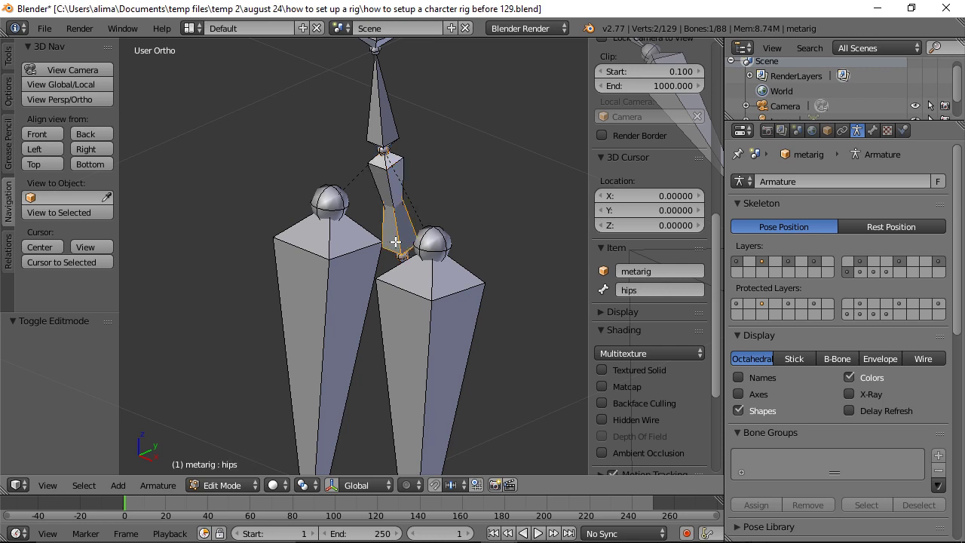
right_click(398, 169)
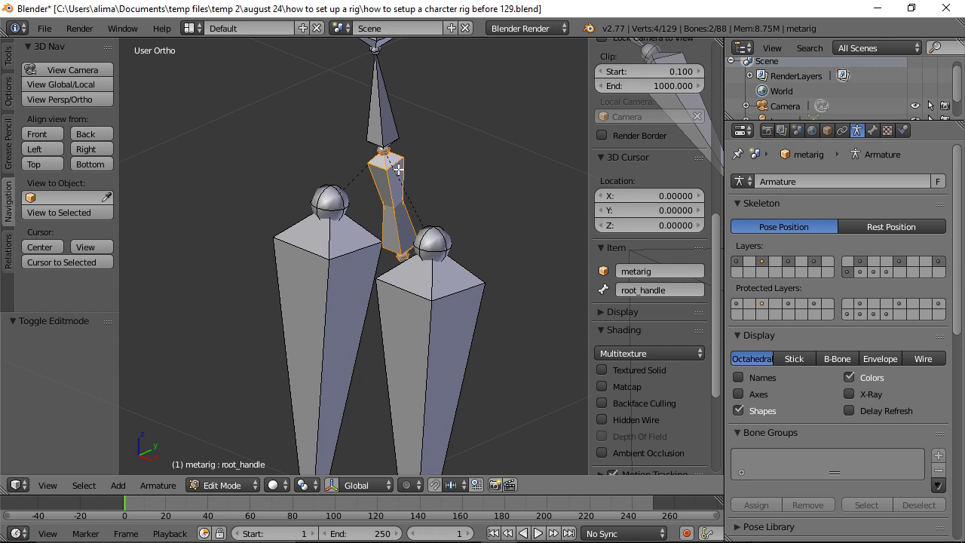
key("ctrl+p")
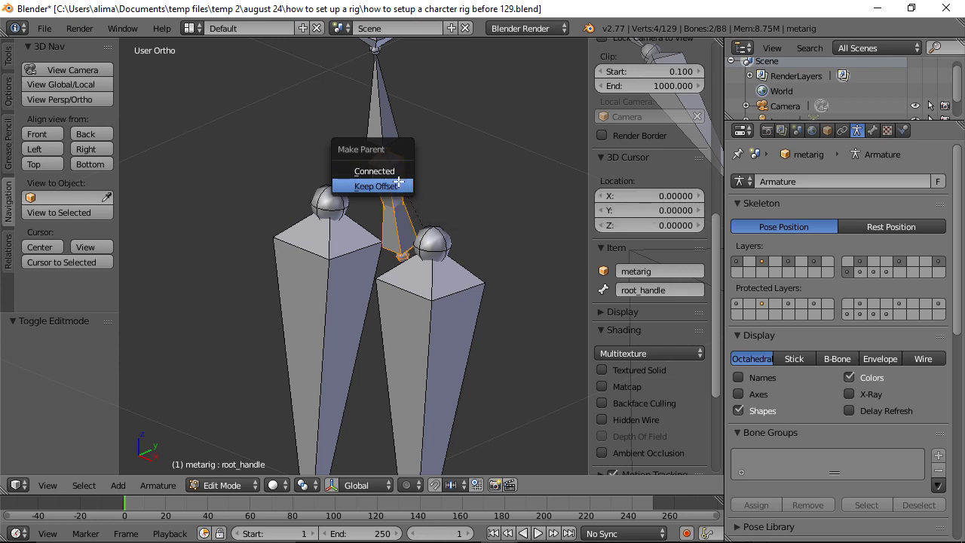
left_click(392, 187)
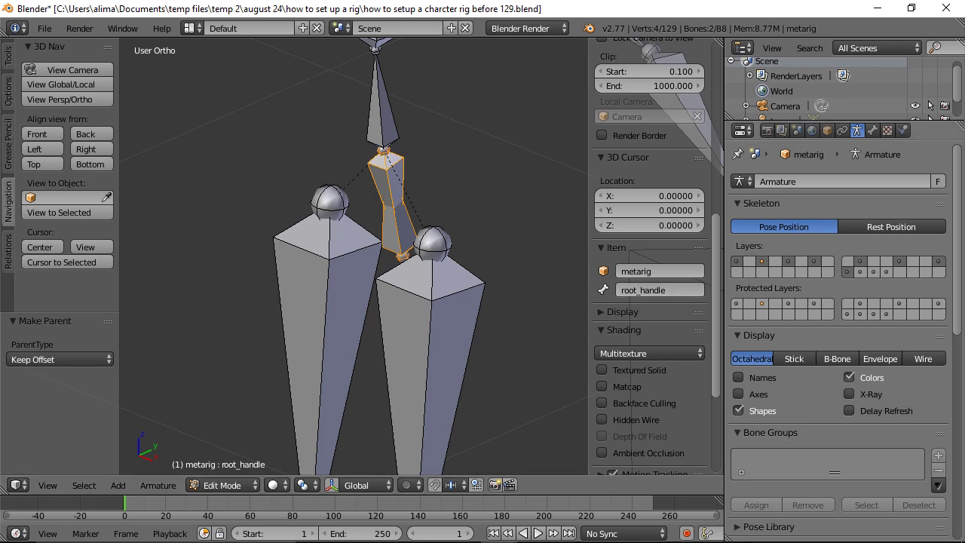
key("ctrl+alt+s")
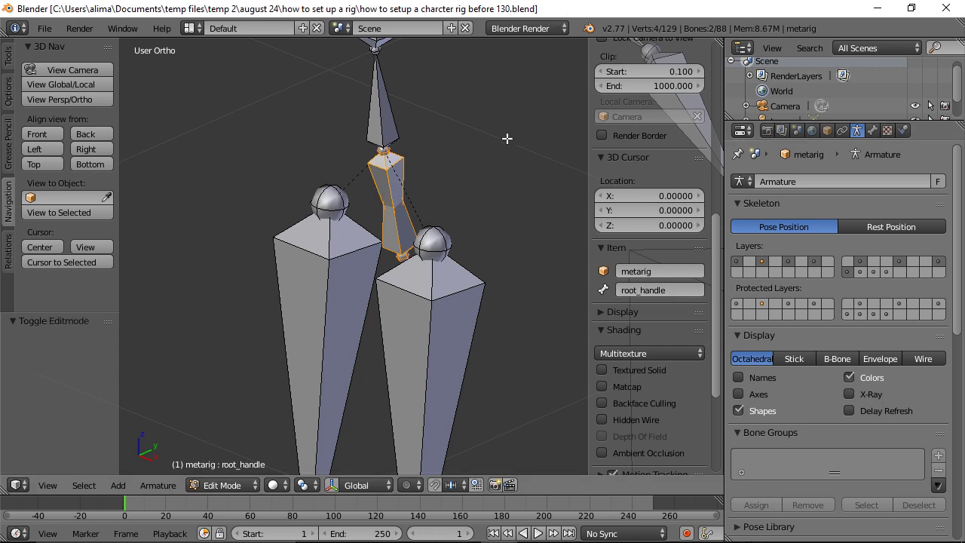
Deselect all bones and return the armature to Pose Mode with the upper body and legs in view.
key("a")
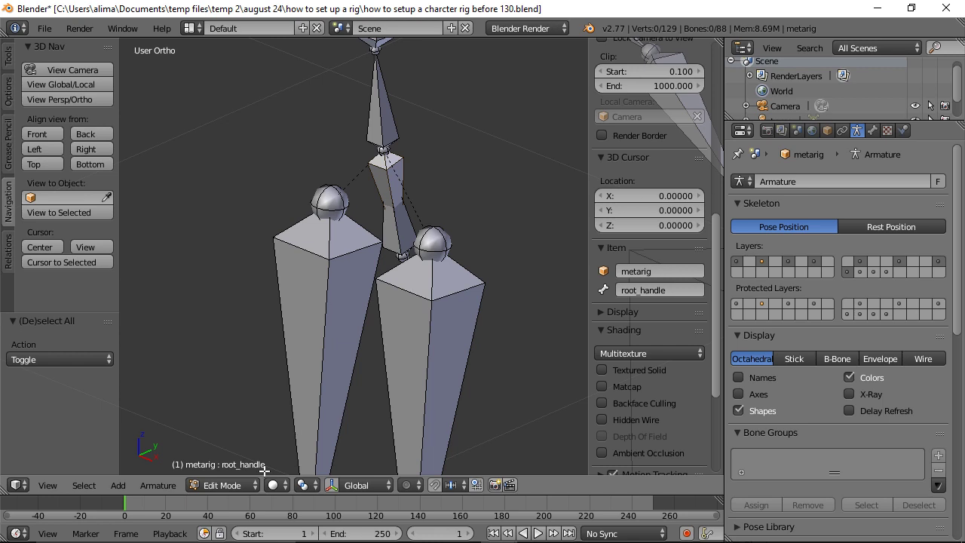
left_click(242, 489)
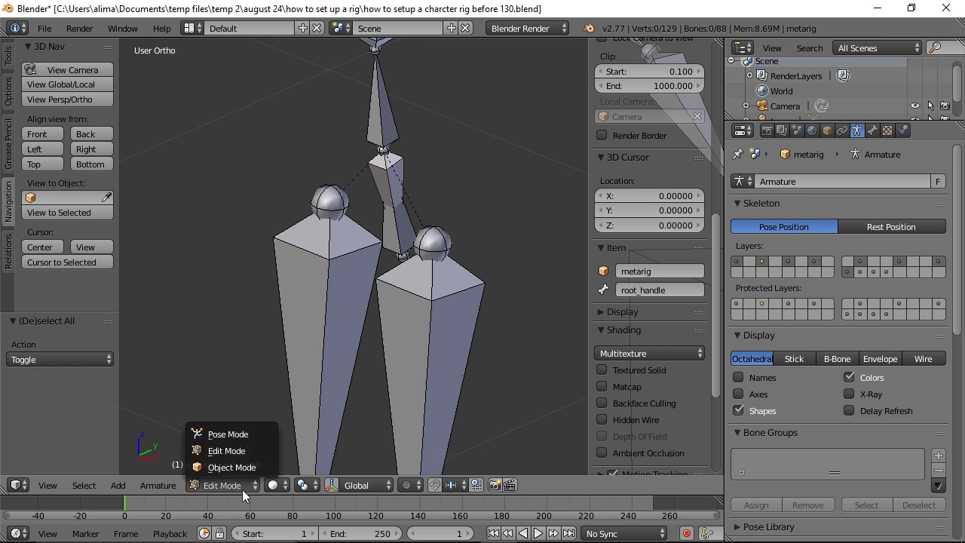
left_click(252, 435)
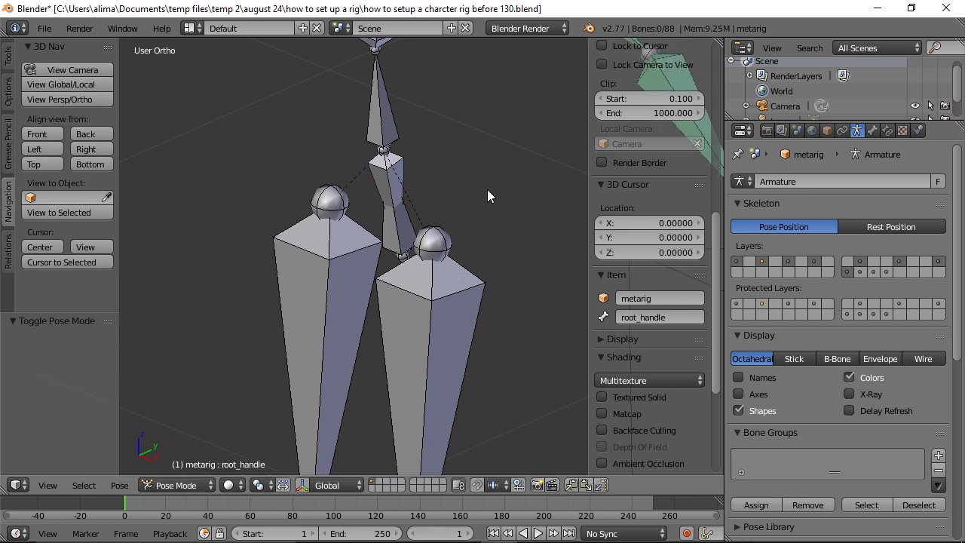
scroll(471, 179, "down", 5)
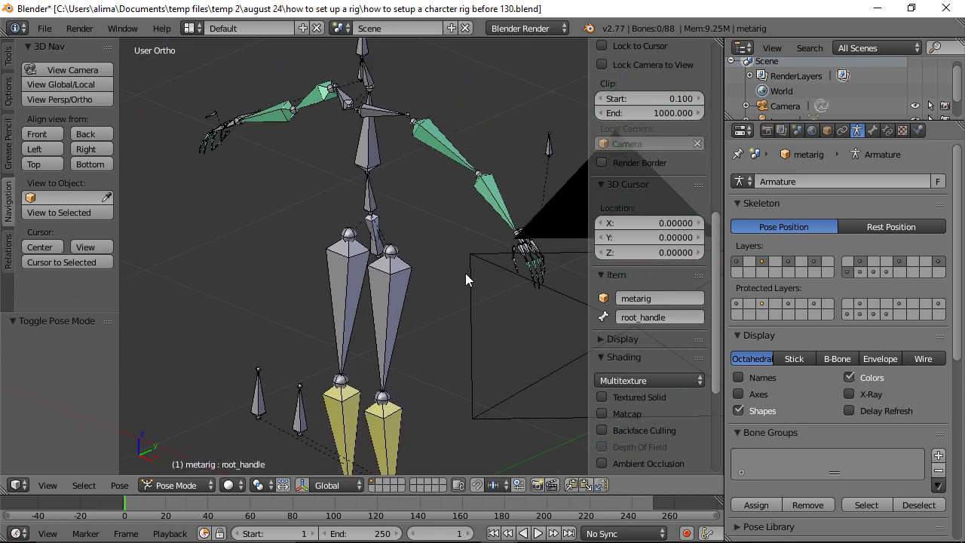
Turn off Inherit Rotation for the spine bone and save the file as "how to setup a charcter rig before 131.blend".
right_click(371, 198)
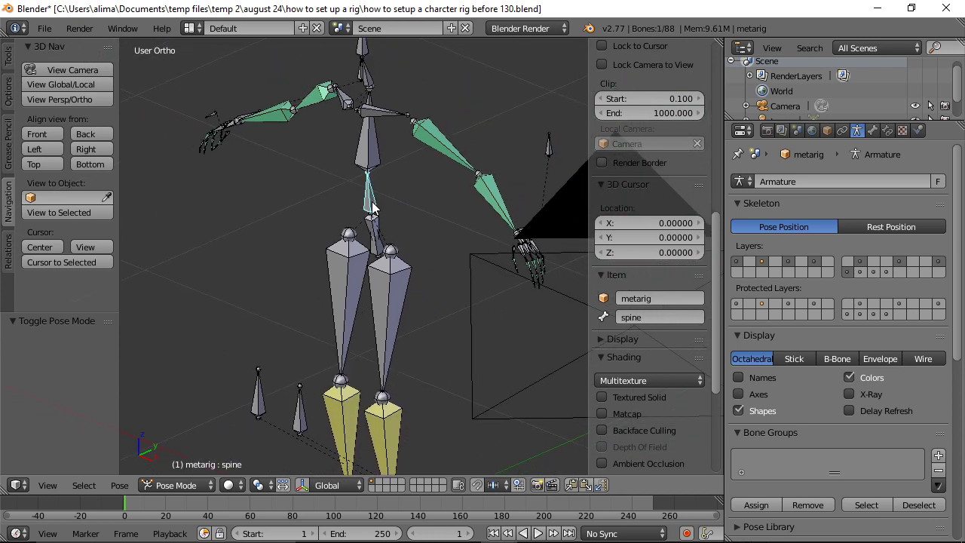
left_click(875, 131)
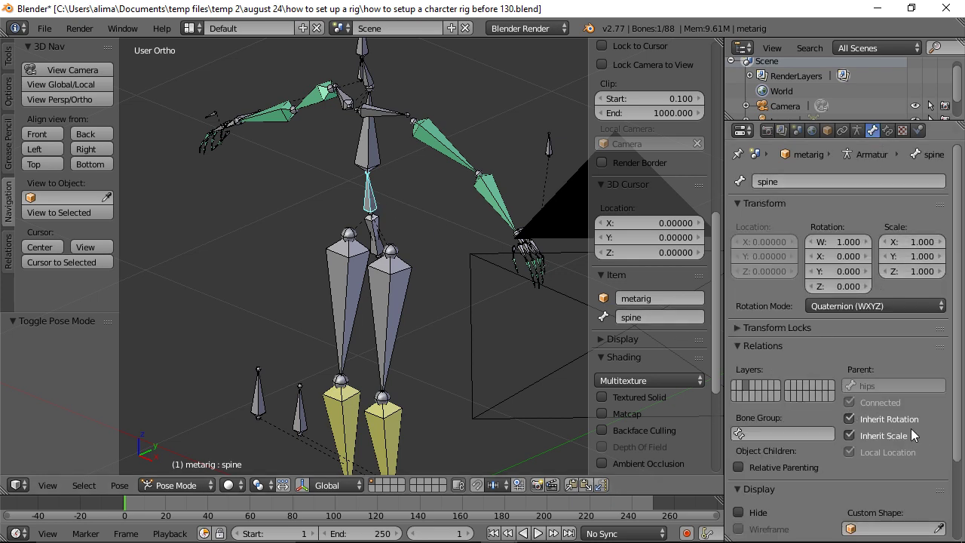
left_click(849, 420)
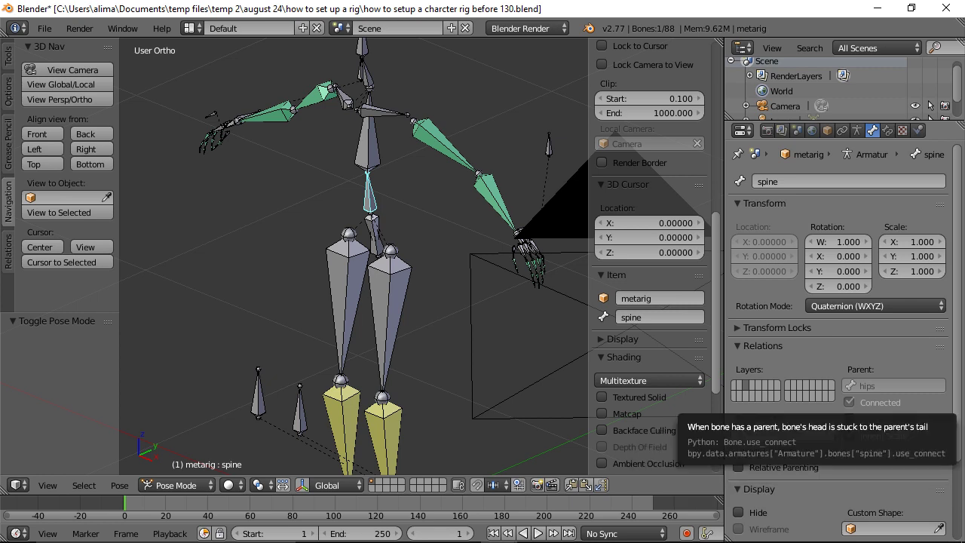
key("ctrl+alt+s")
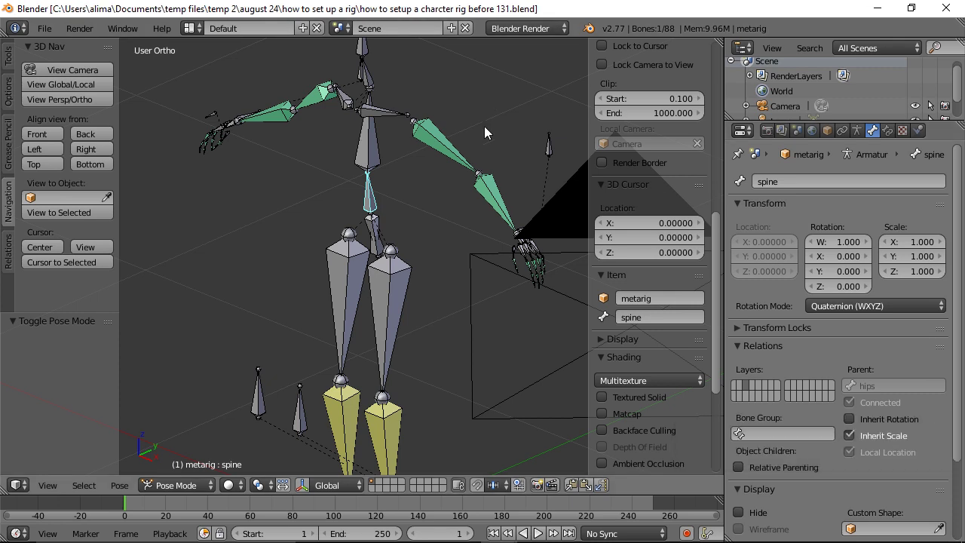
Test rotating root_handle around the global Y axis in front view and save the file as "how to setup a charcter rig before 132.blend".
left_click(42, 134)
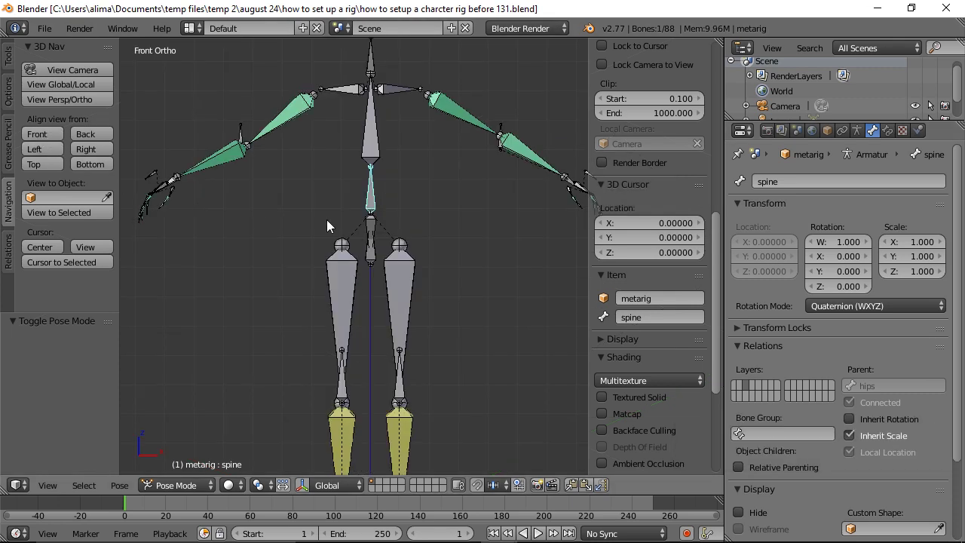
right_click(370, 223)
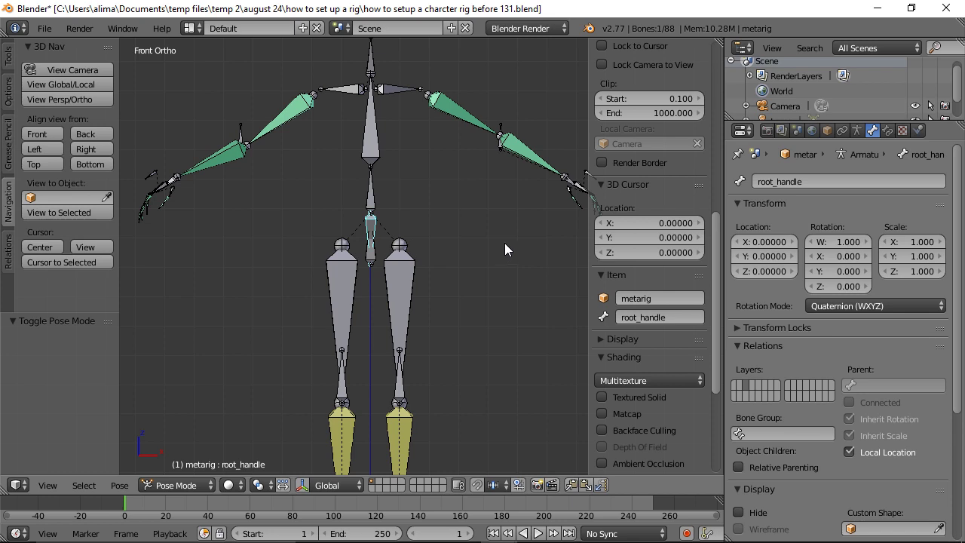
key("r")
key("y")
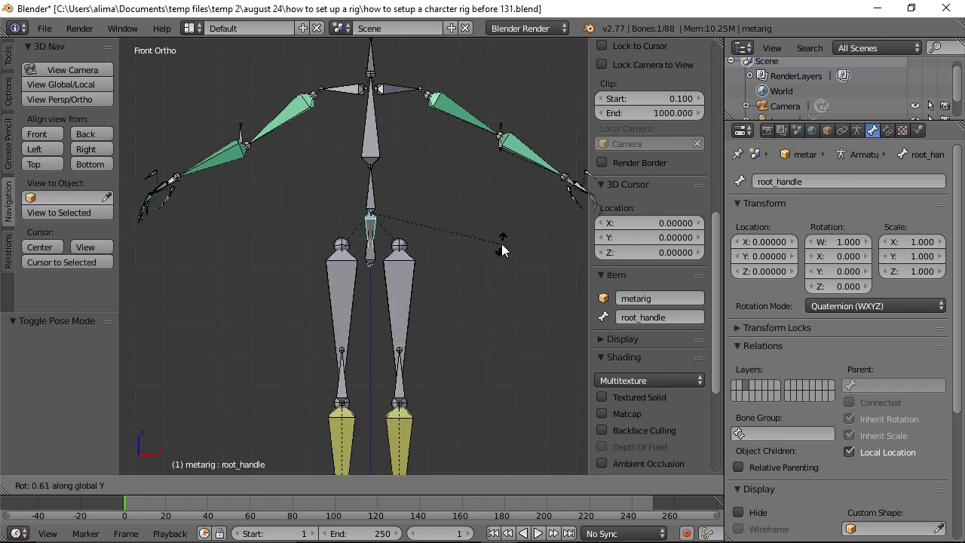
left_click(502, 244)
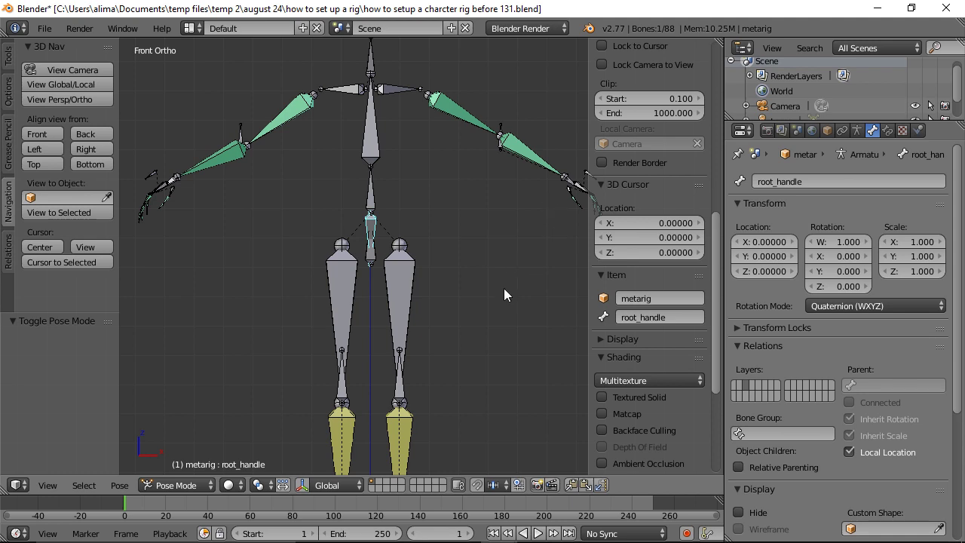
key("ctrl+alt+s")
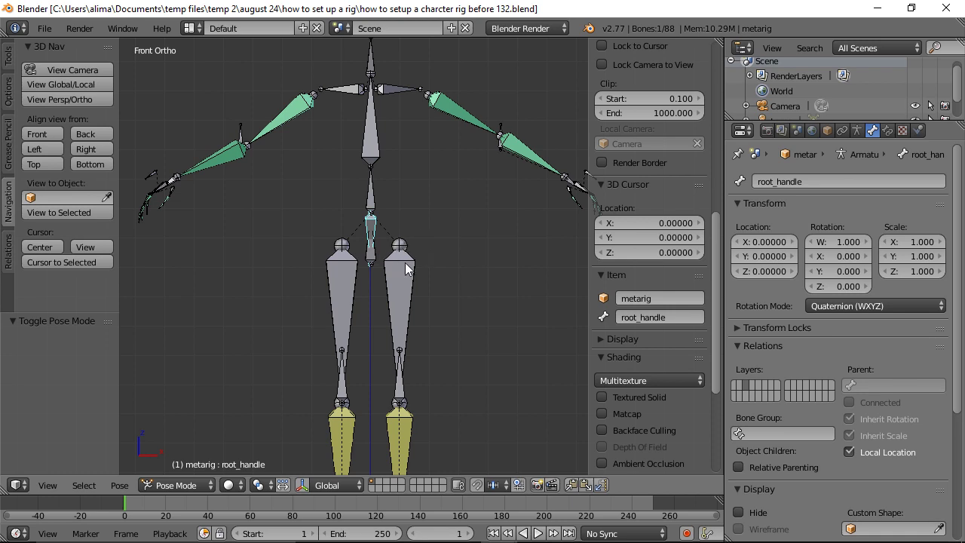
Move the hips bone to the fourth bone layer in the lower row of the second layer block.
left_click(857, 131)
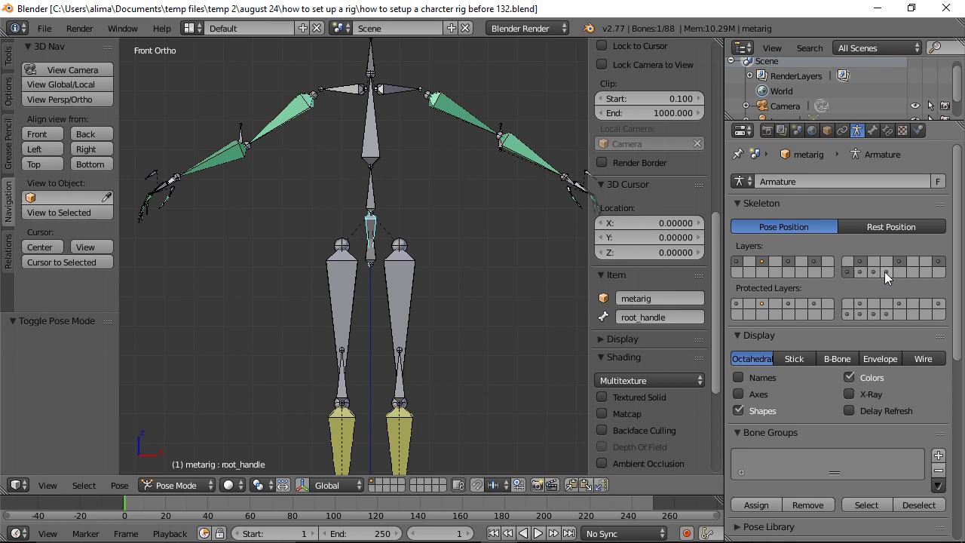
right_click(372, 260)
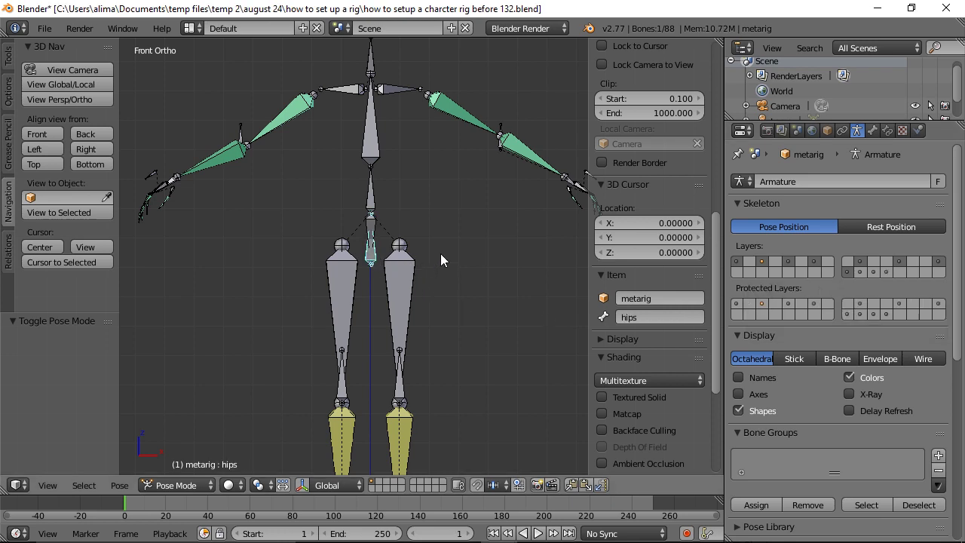
key("m")
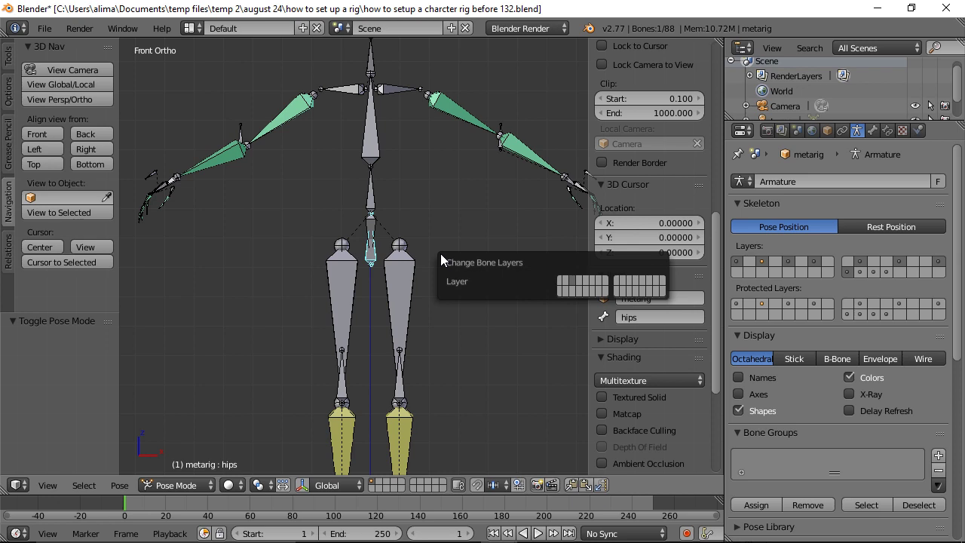
left_click(635, 289)
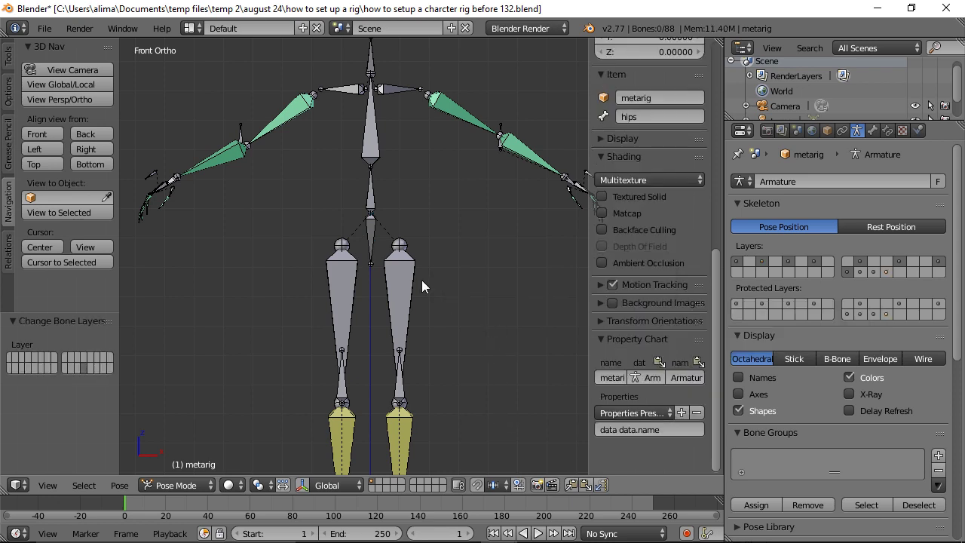
Try rotating root_handle around global Y without the hips bone displayed and save the file as "how to setup a charcter rig before 133.blend".
right_click(372, 232)
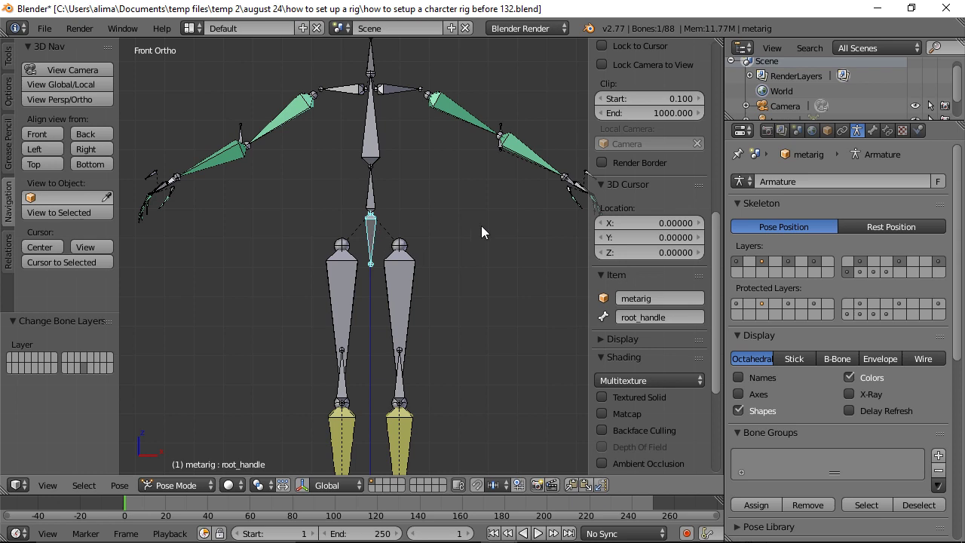
key("r")
key("y")
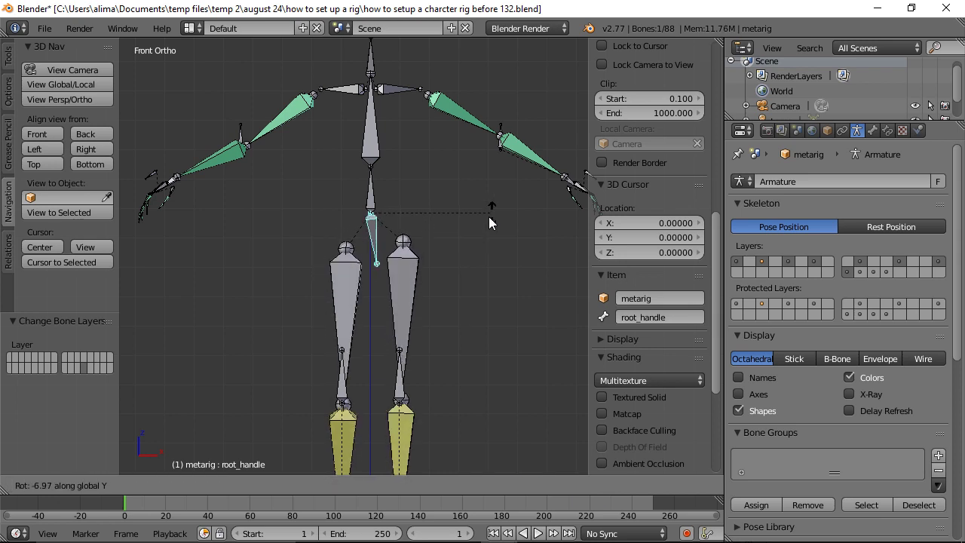
key("Escape")
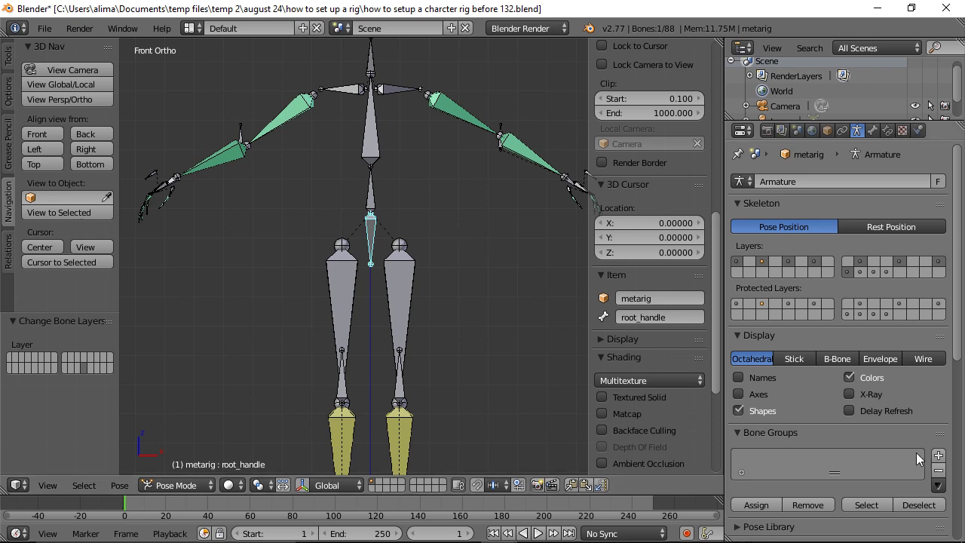
key("ctrl+alt+s")
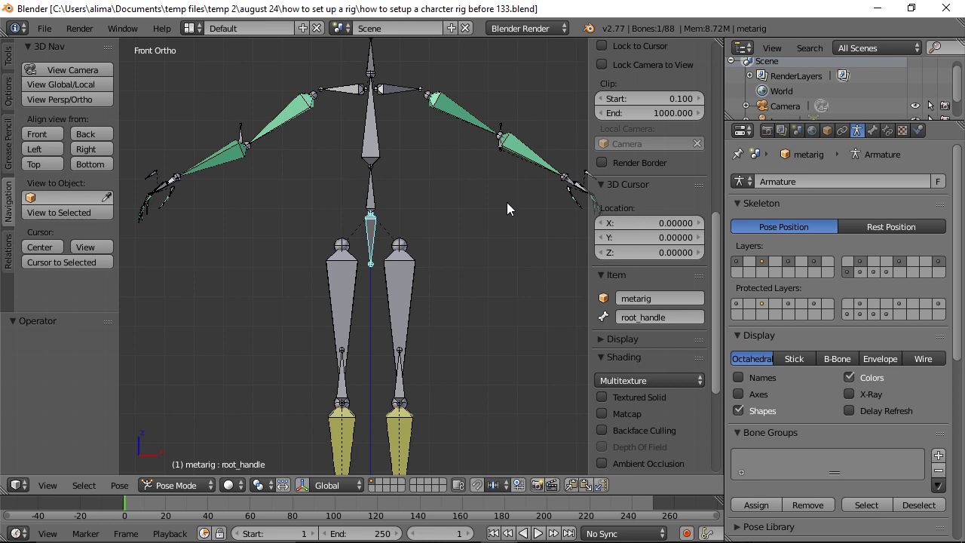
Try moving root_handle freely in the front view with the whole rig in sight.
scroll(501, 201, "down", 2)
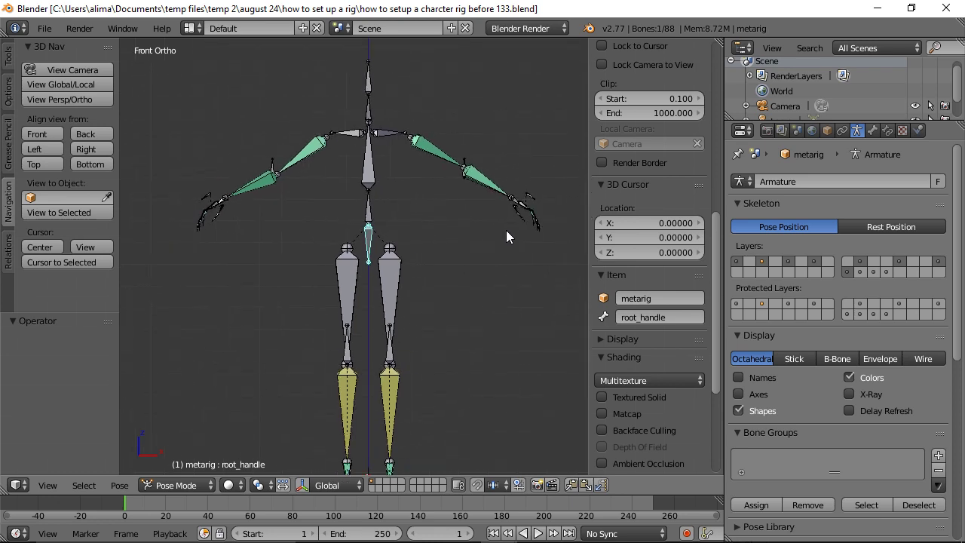
middle_click_drag(529, 259, 459, 259, "shift")
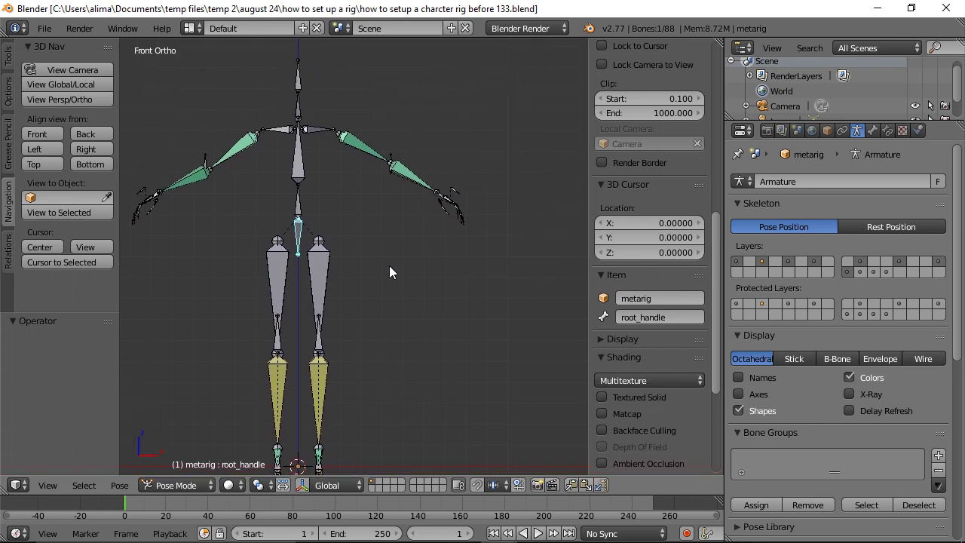
key("g")
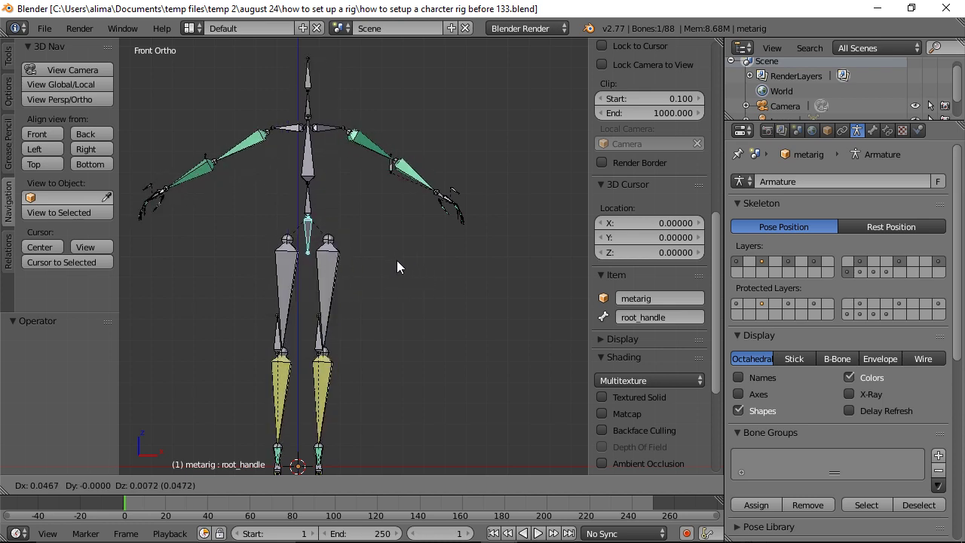
right_click(405, 274)
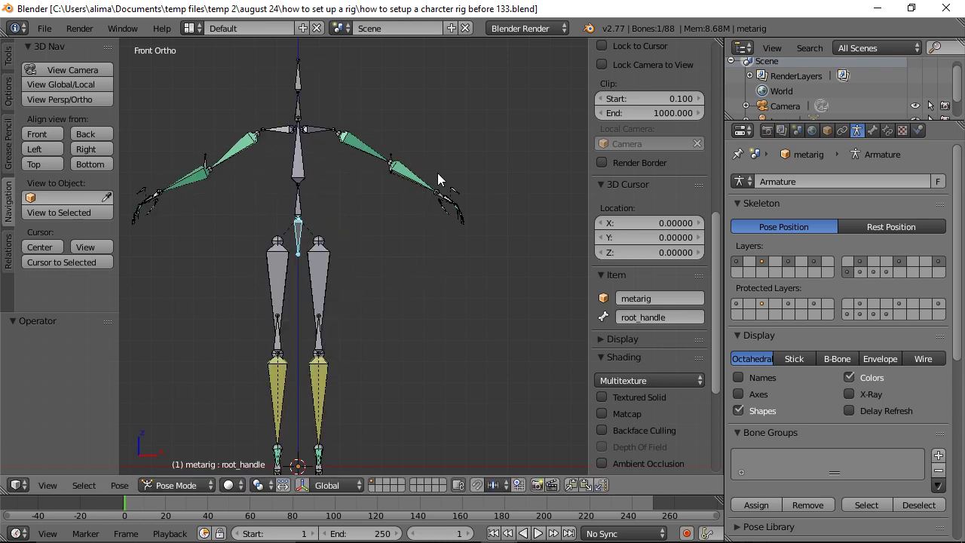
Hide the first armature layer in the second block's lower row and show the hips bone's layer alongside the others.
middle_click_drag(497, 171, 431, 223)
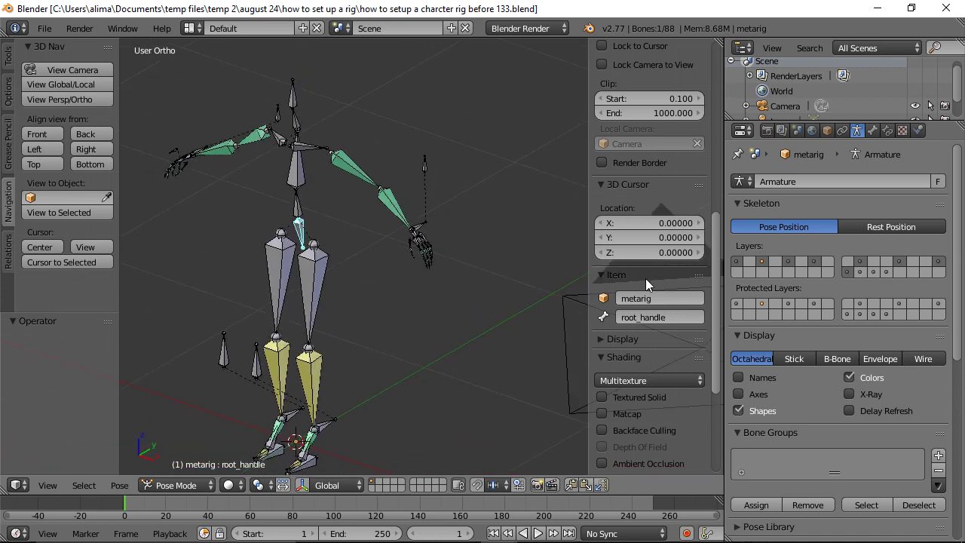
left_click(851, 273)
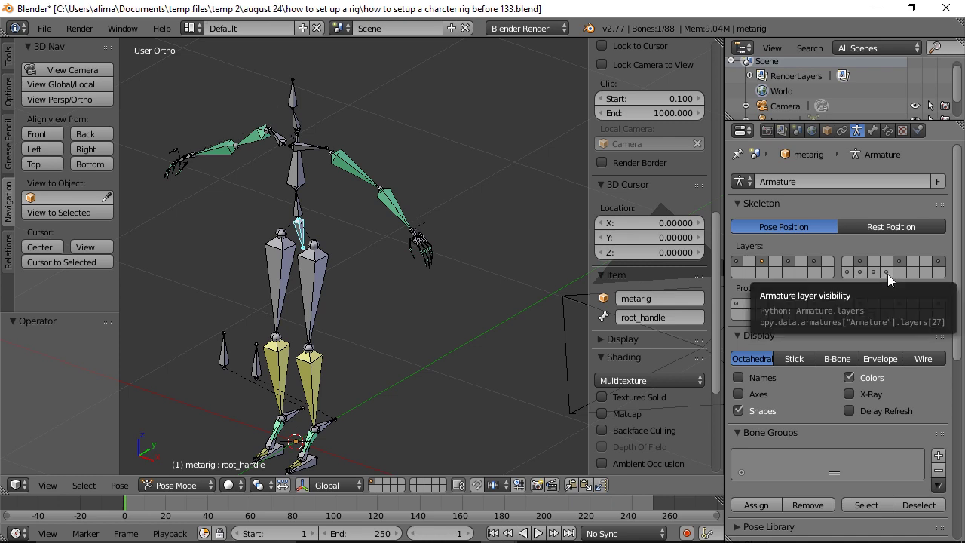
left_click(887, 273, "shift")
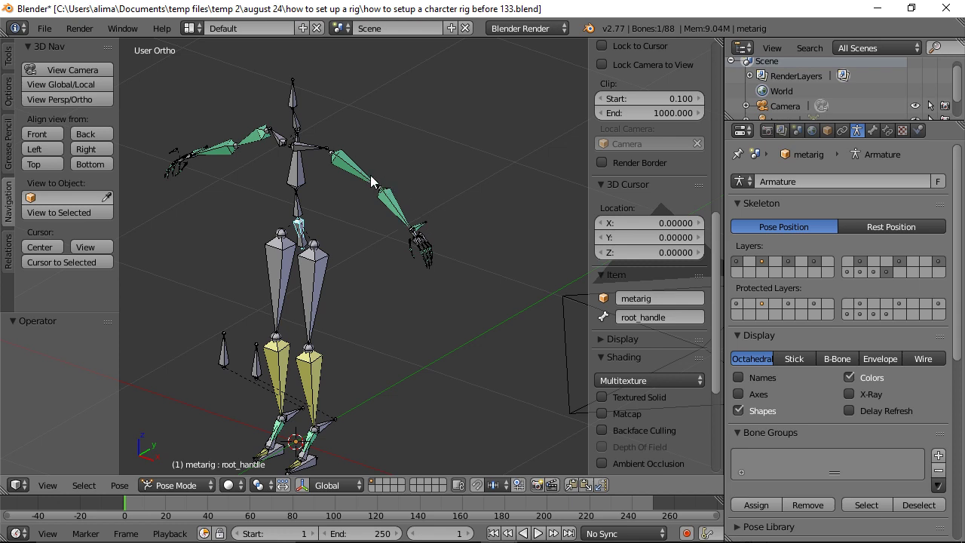
Set the ik constraint influence to 0 on df.a.handle.l, forearm.L and upper_arm.L, and save as "how to setup a charcter rig before 134.blend".
right_click(421, 229)
left_click(888, 129)
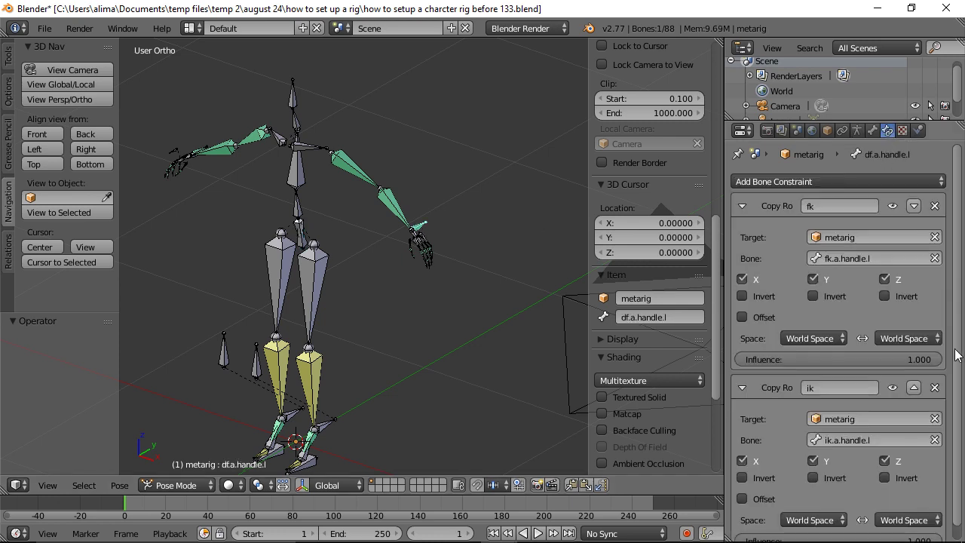
scroll(959, 362, "down", 1)
left_click_drag(934, 528, 588, 506)
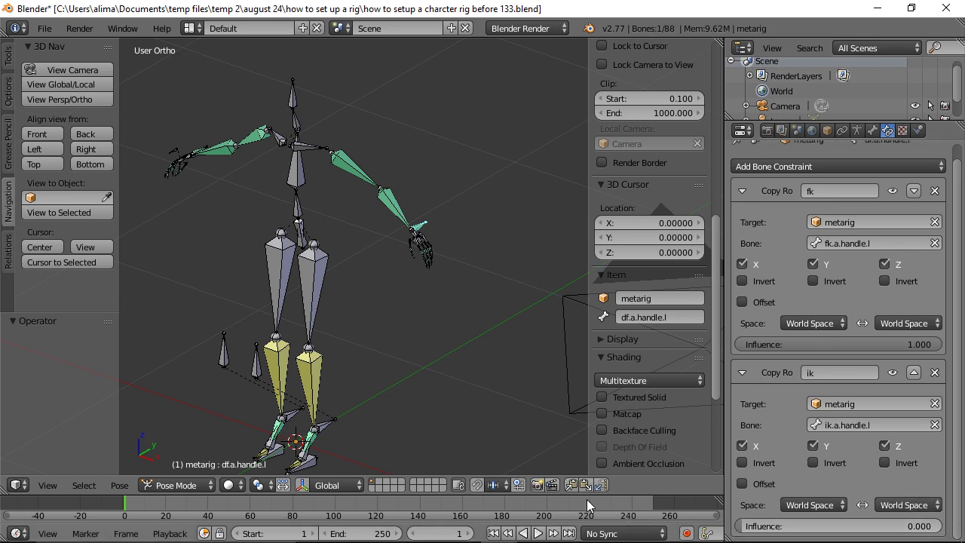
right_click(403, 212)
left_click_drag(937, 528, 676, 512)
right_click(356, 172)
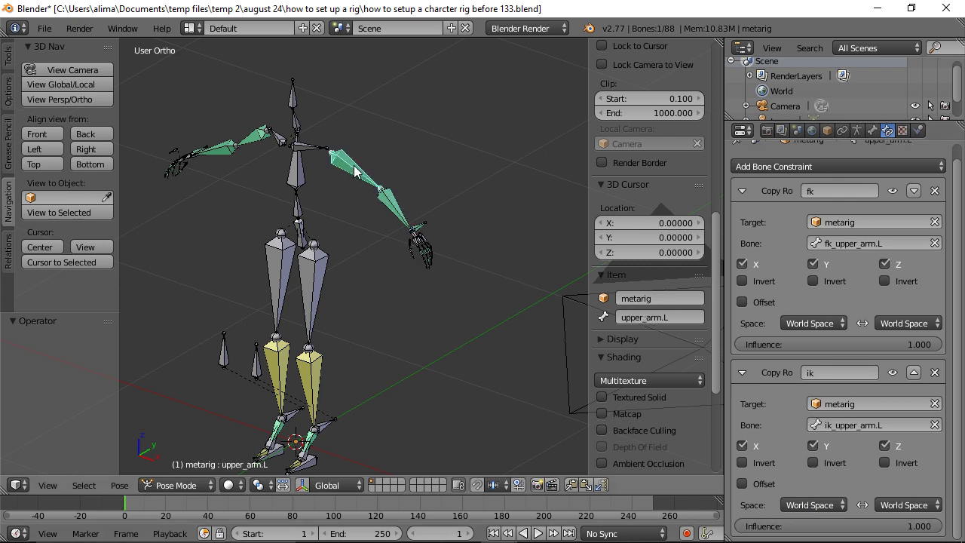
left_click_drag(935, 526, 738, 526)
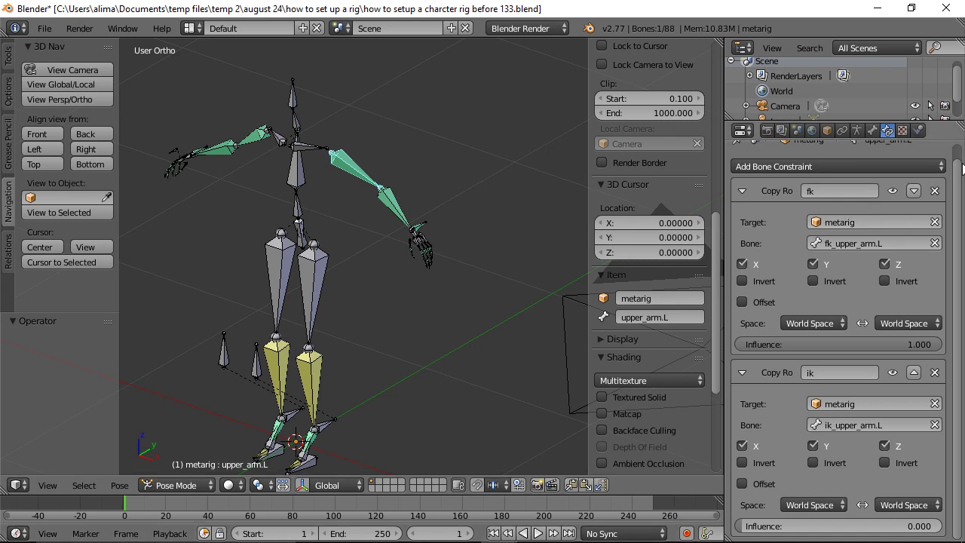
key("ctrl+alt+s")
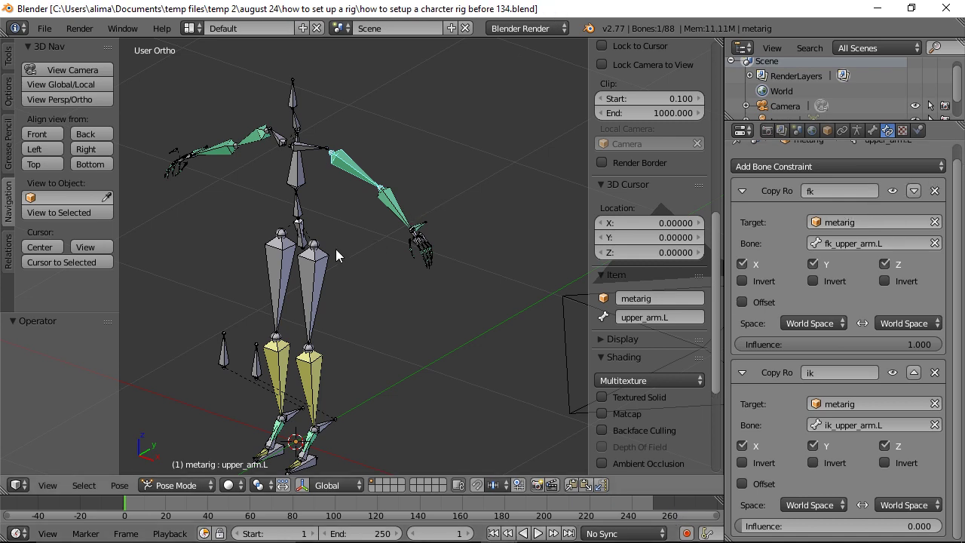
Try moving root_handle with the left arm driven only by its FK constraints.
right_click(300, 226)
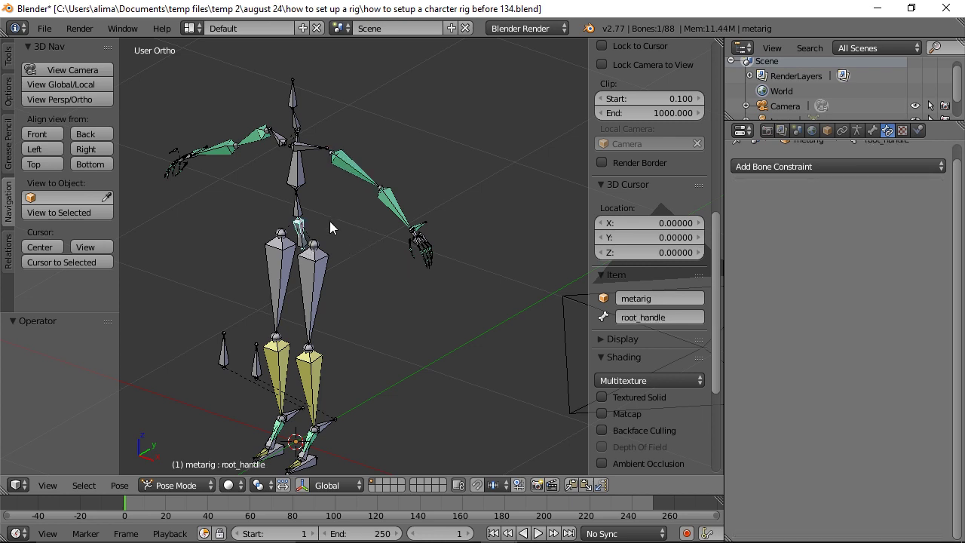
key("g")
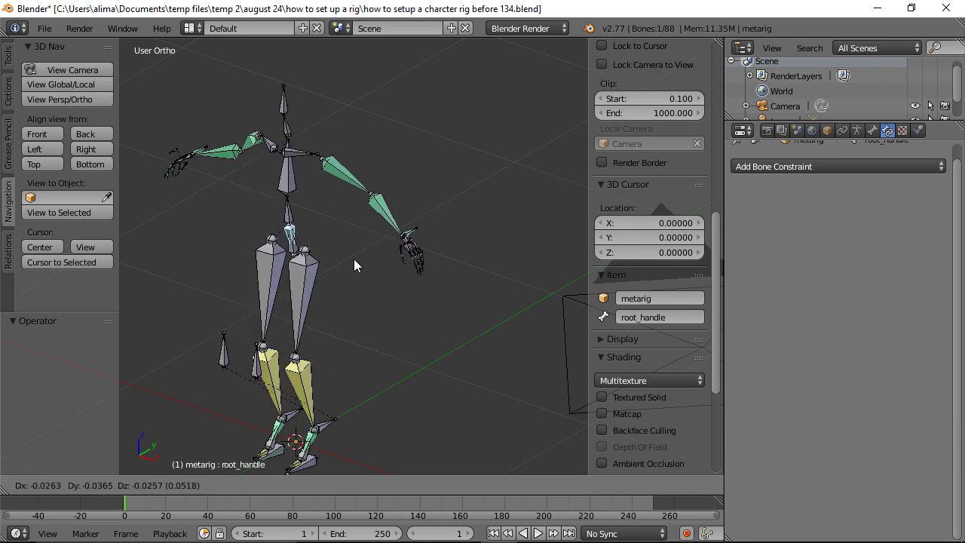
left_click(334, 276)
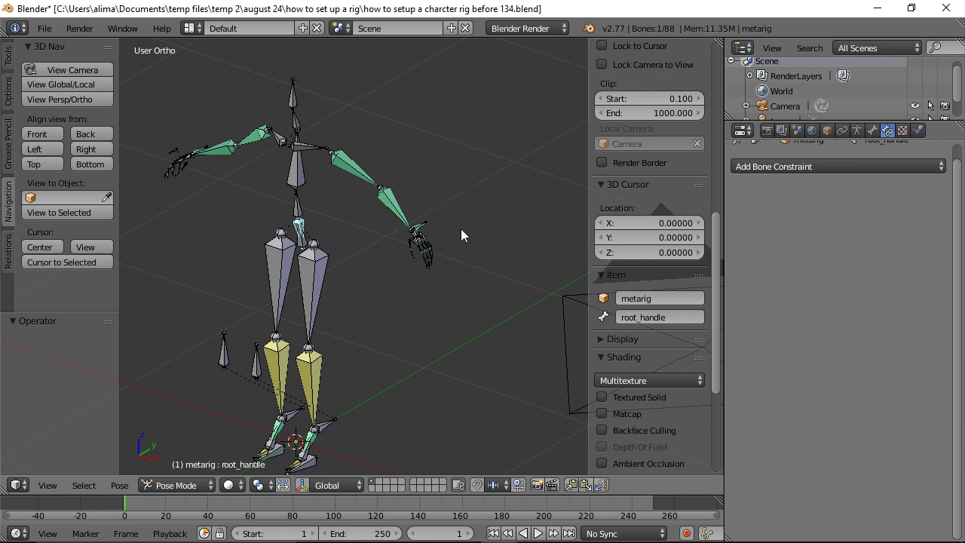
key("g")
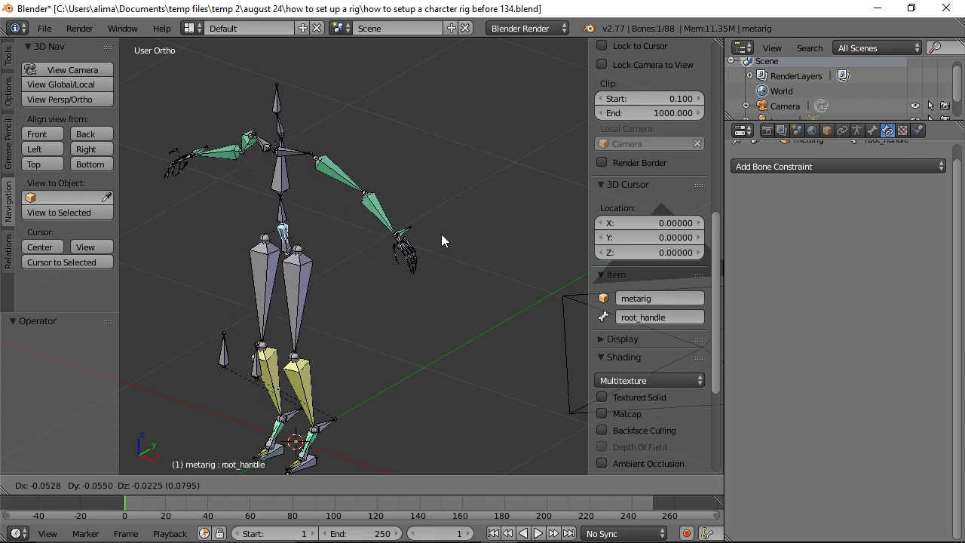
key("Escape")
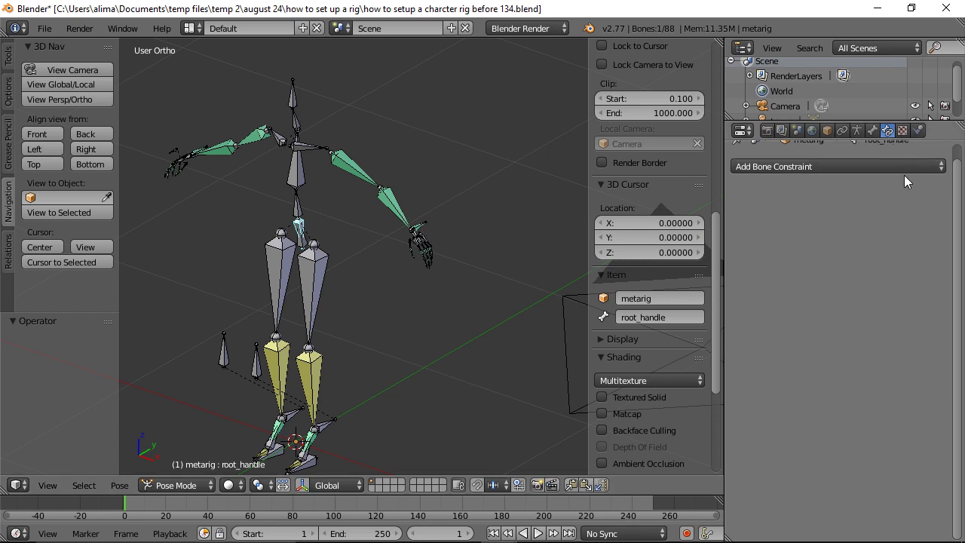
Set the ik Copy Rotation constraint influence to 1 on df.a.handle.l, forearm.L and upper_arm.L.
right_click(417, 229)
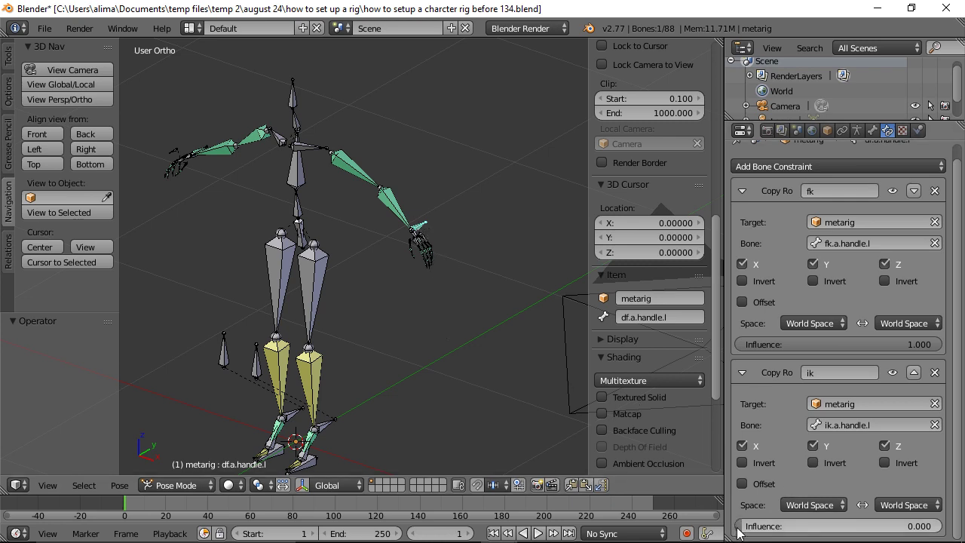
left_click_drag(797, 525, 943, 525)
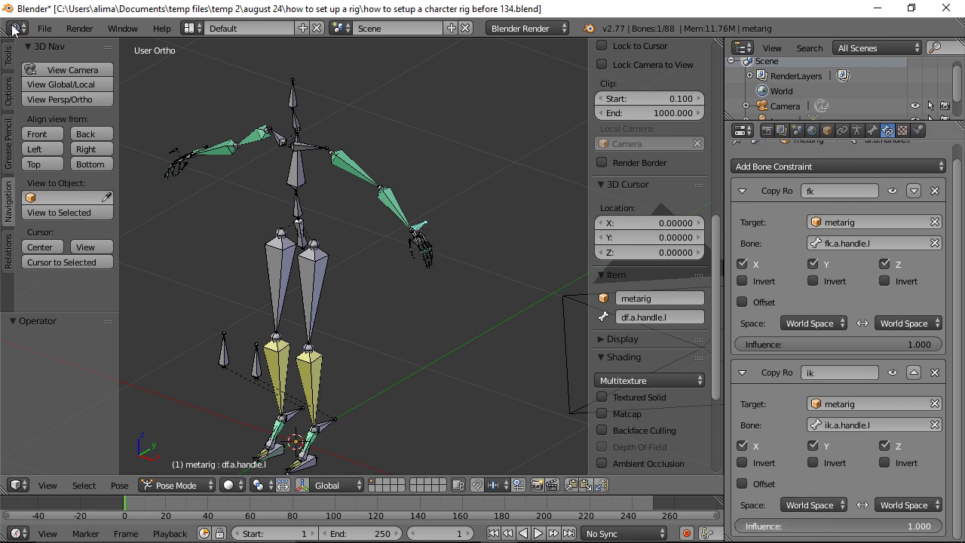
right_click(403, 213)
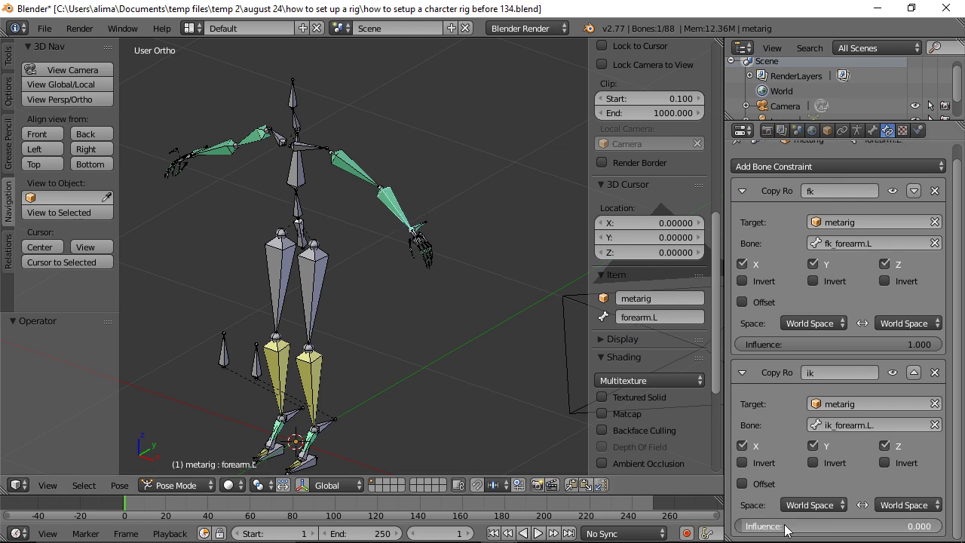
right_click(353, 169)
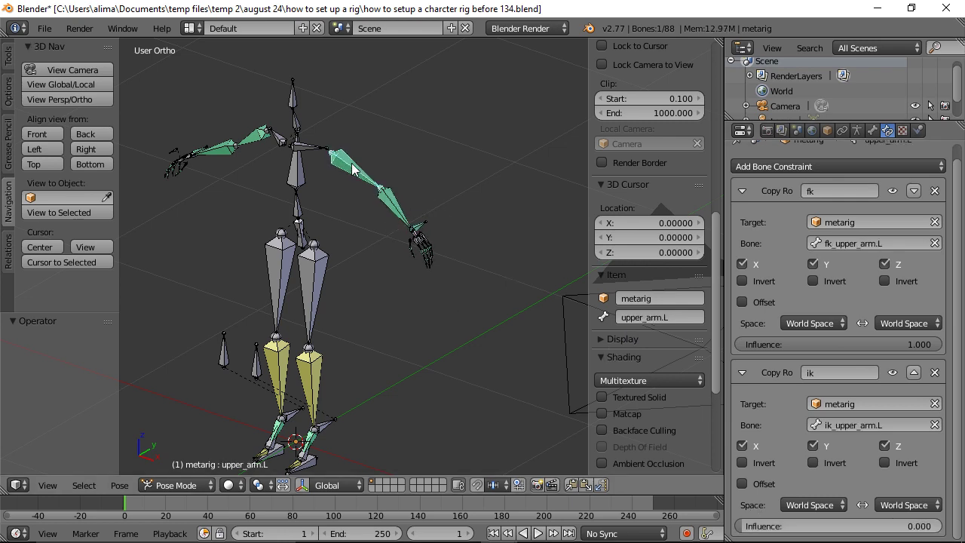
left_click_drag(742, 526, 944, 528)
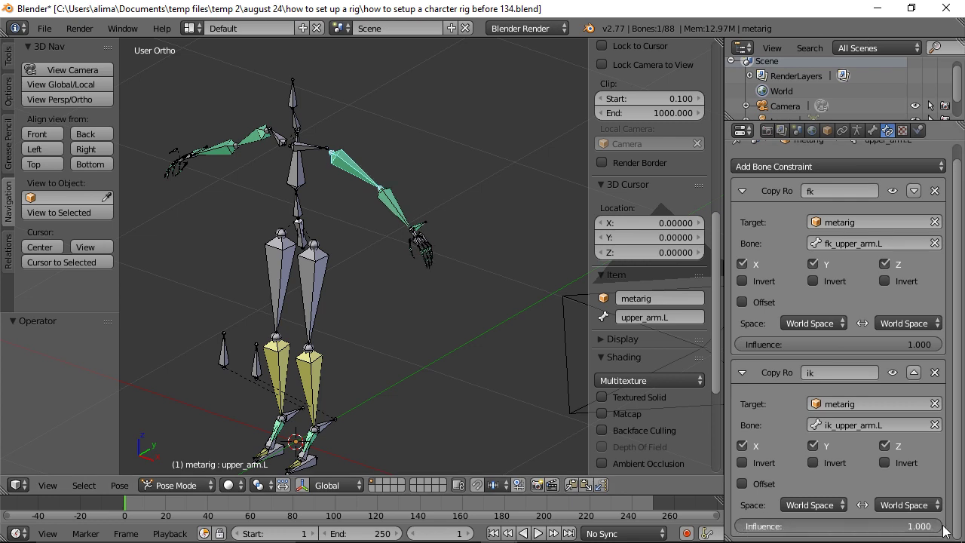
Save the file as "how to setup a charcter rig before 135.blend".
key("ctrl+shift+s")
key("KP_Add")
key("Return")
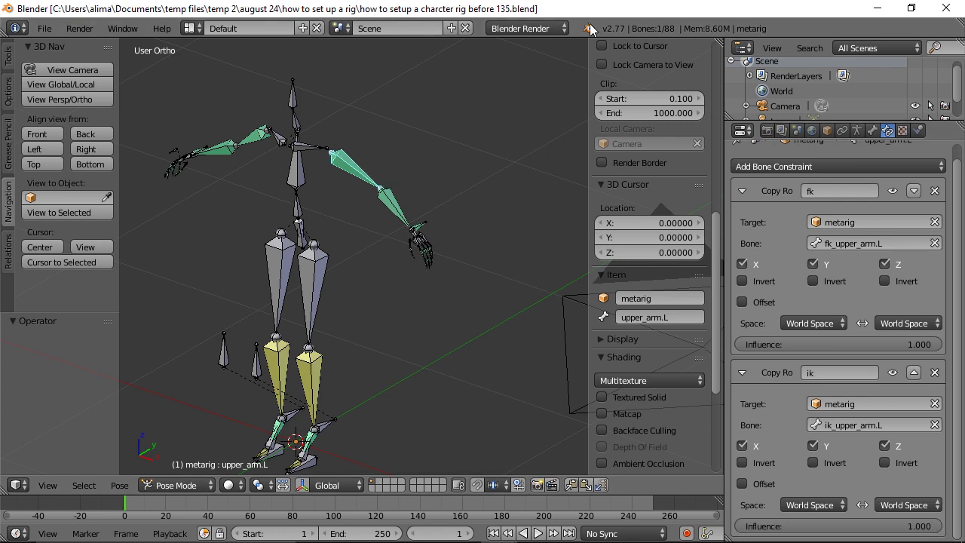
Add a new custom property to the metarig's armature data.
left_click(857, 130)
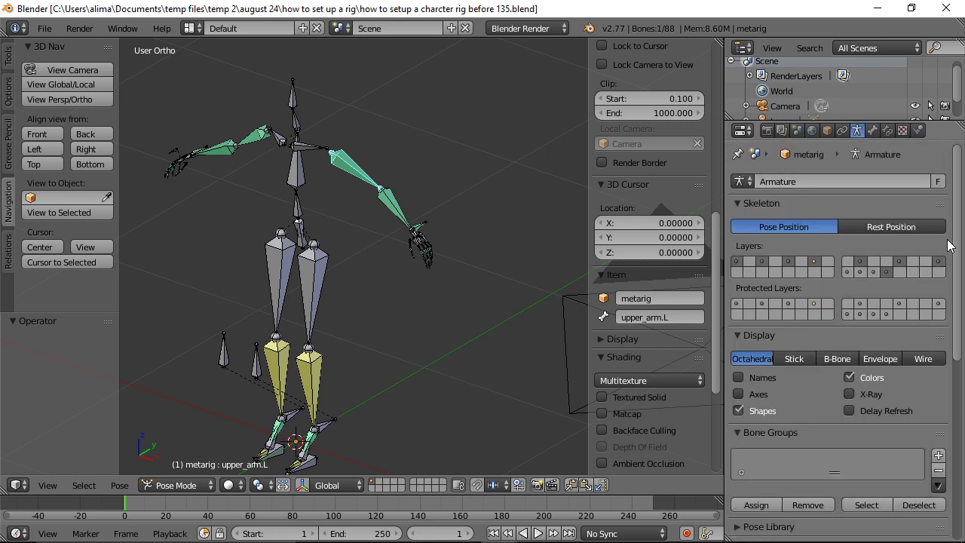
left_click_drag(956, 235, 953, 280)
scroll(834, 437, "down", 5)
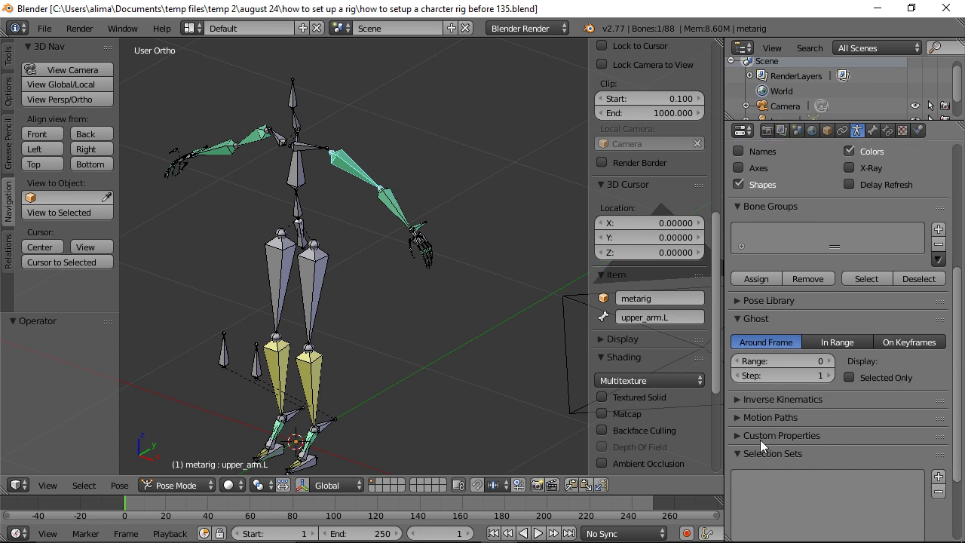
left_click(735, 434)
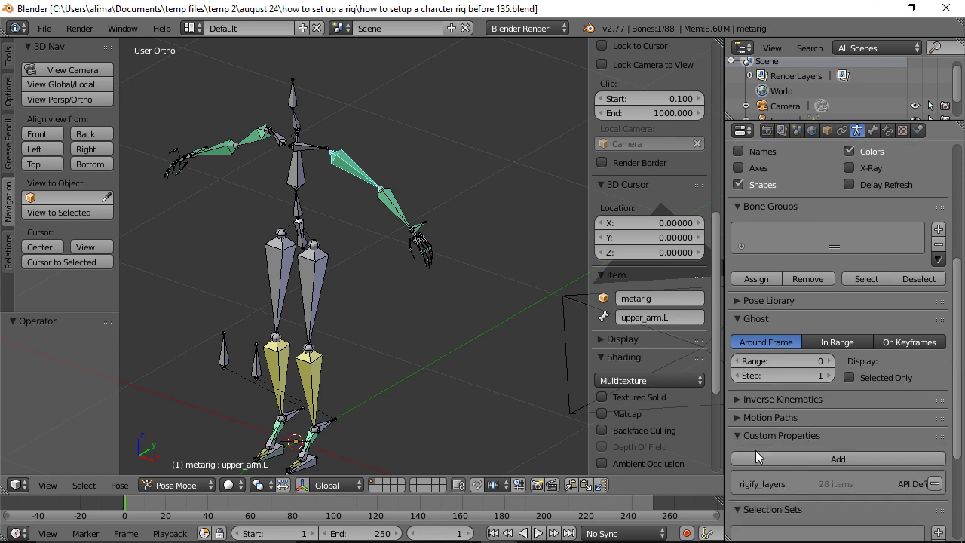
left_click(843, 458)
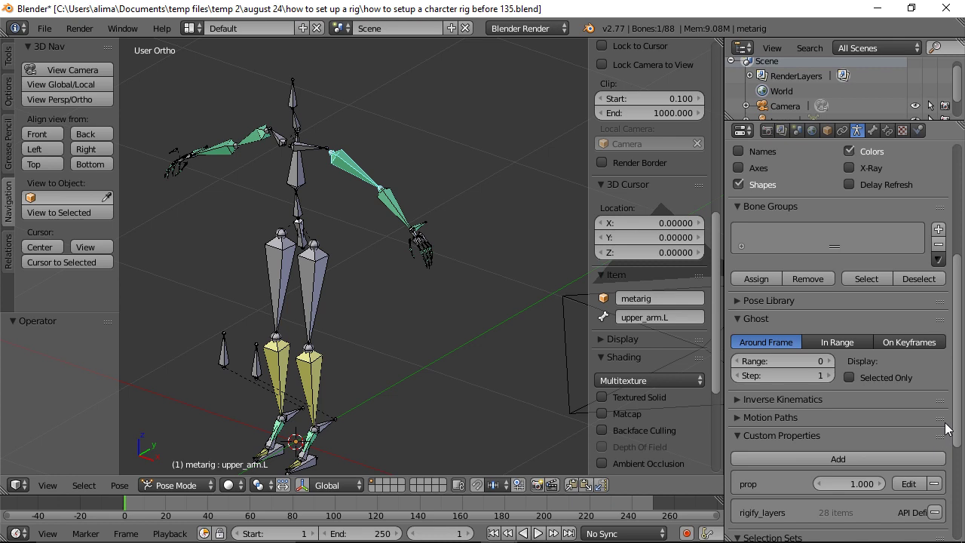
Rename the new custom property arm_ik_strength.l and save as "how to setup a charcter rig before 136.blend".
scroll(951, 433, "down", 3)
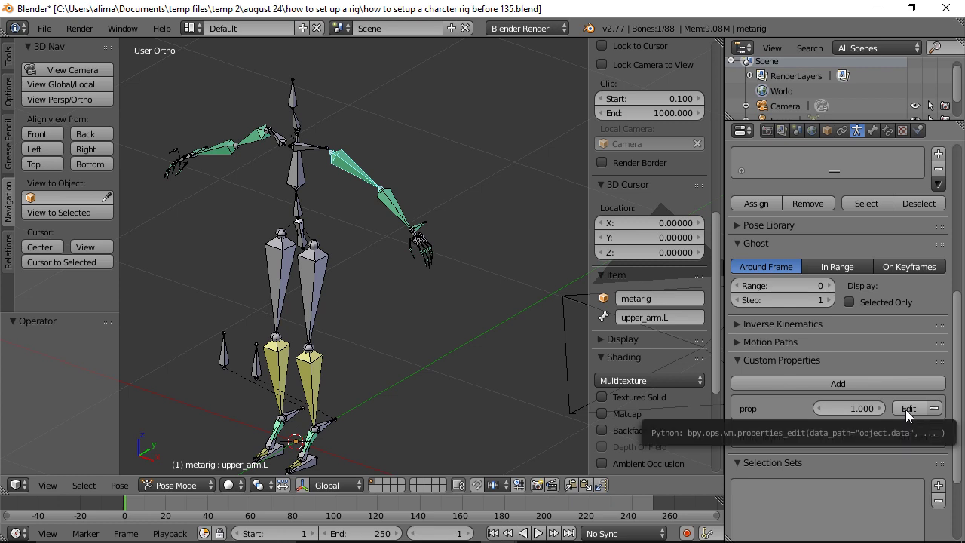
left_click(906, 409)
left_click(826, 411)
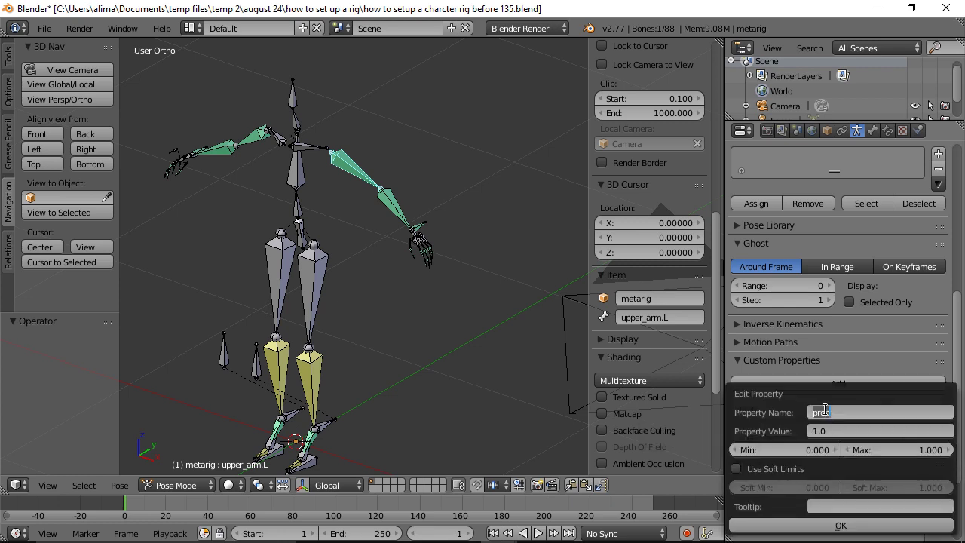
type("arm_ik_strength.l")
key("Return")
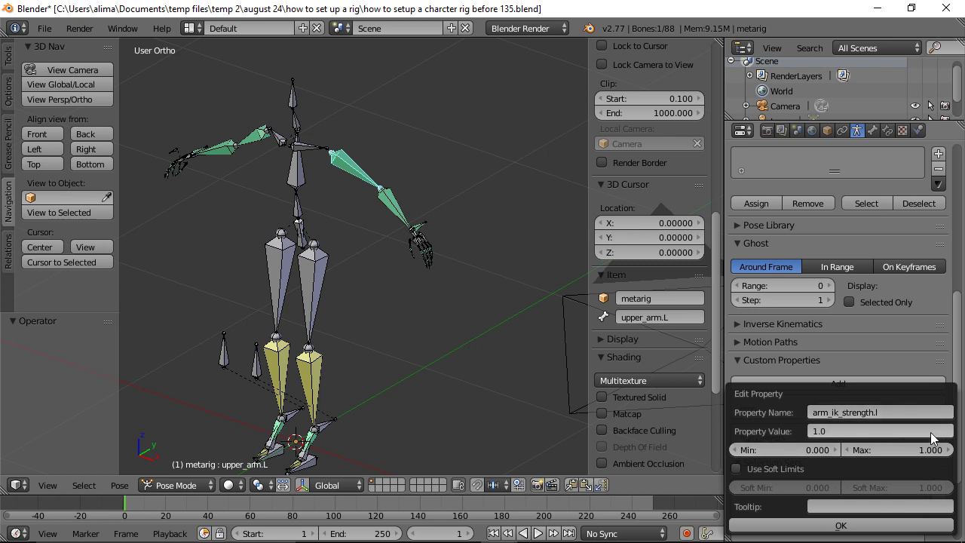
left_click(904, 525)
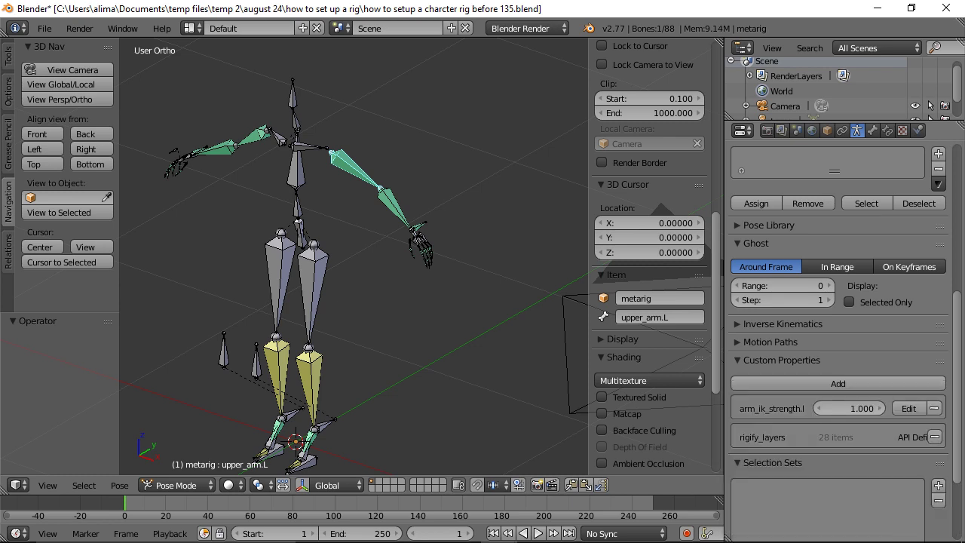
key("ctrl+alt+s")
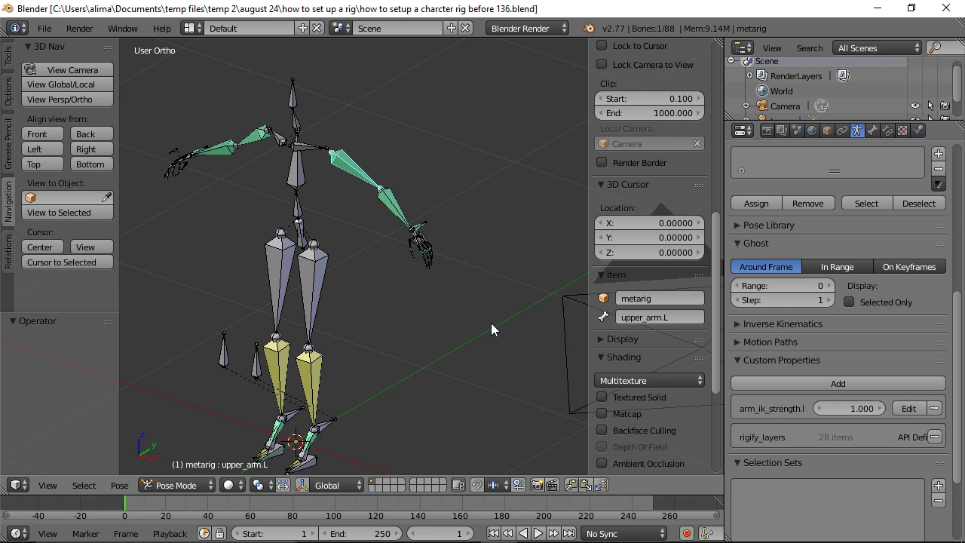
Switch to the Animation screen layout with the rig framed closer, and save as "how to setup a charcter rig before 137.blend".
left_click(199, 31)
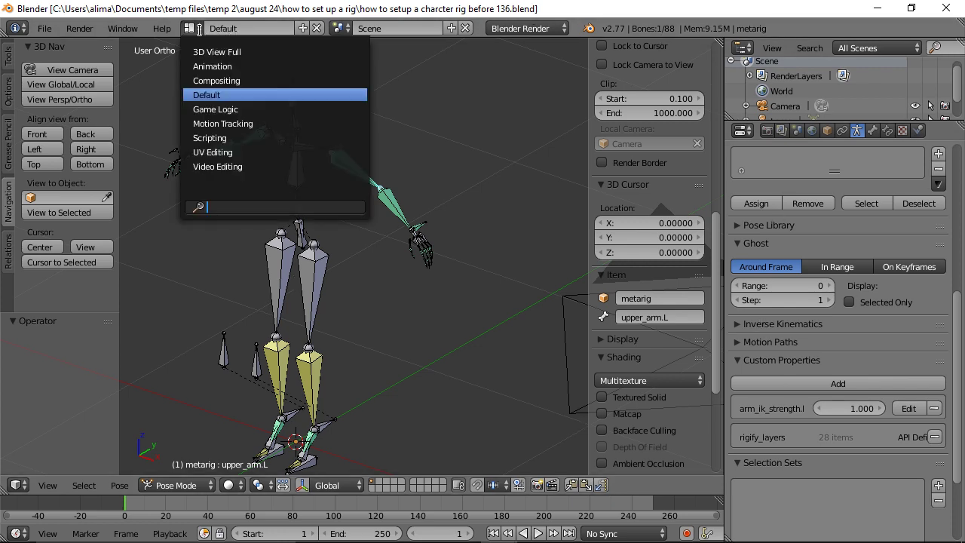
left_click(226, 66)
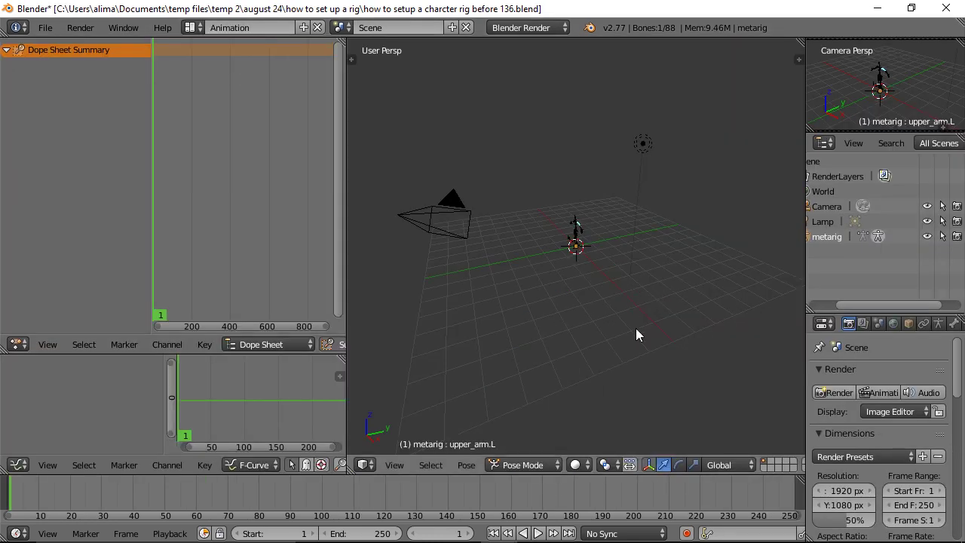
key("b")
key("Escape")
key("shift+b")
left_click_drag(553, 205, 599, 264)
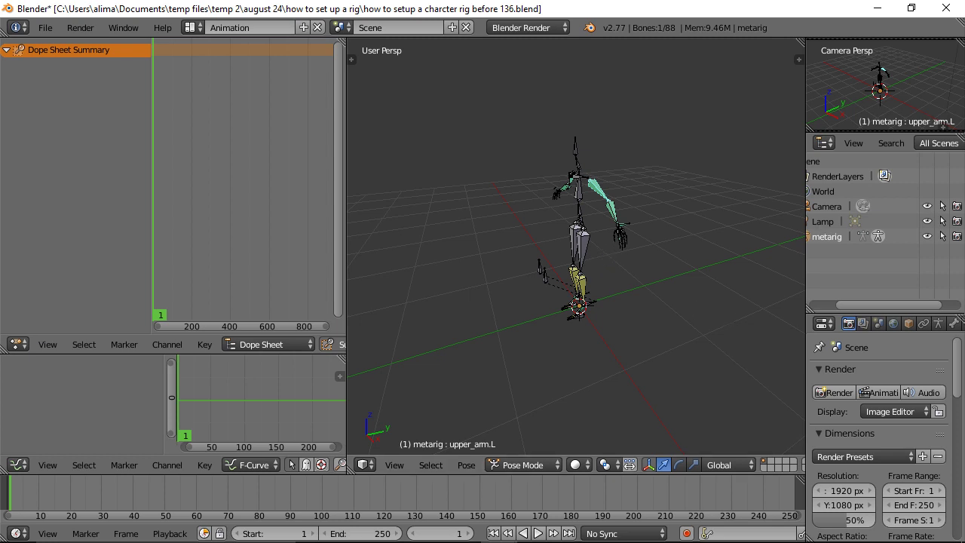
key("ctrl+alt+s")
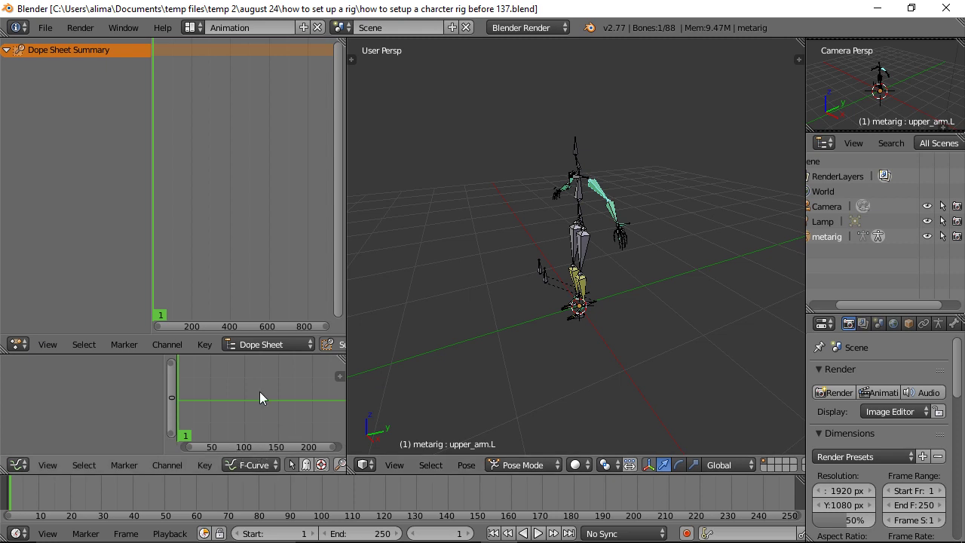
Enlarge the Graph Editor below the Dope Sheet and set its mode to Drivers.
left_click_drag(263, 352, 238, 173)
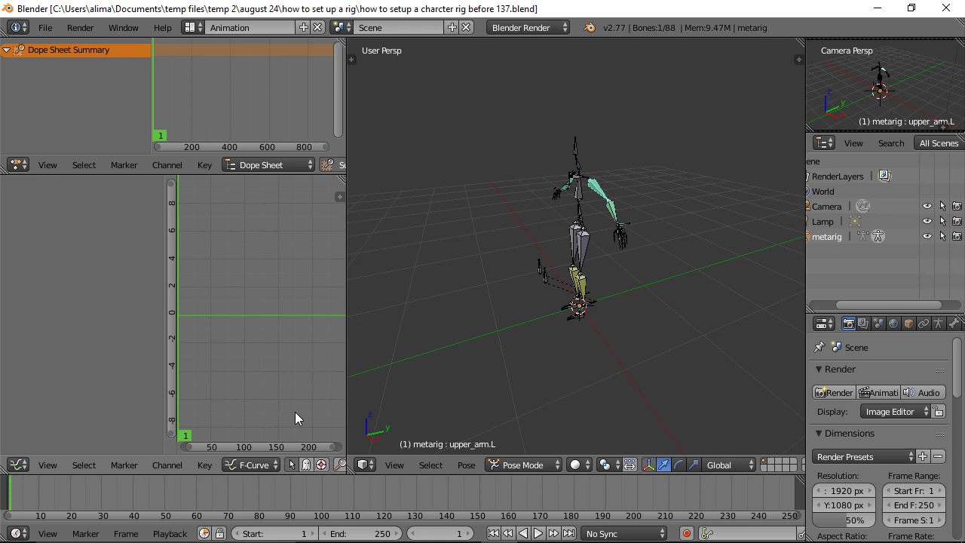
left_click(277, 465)
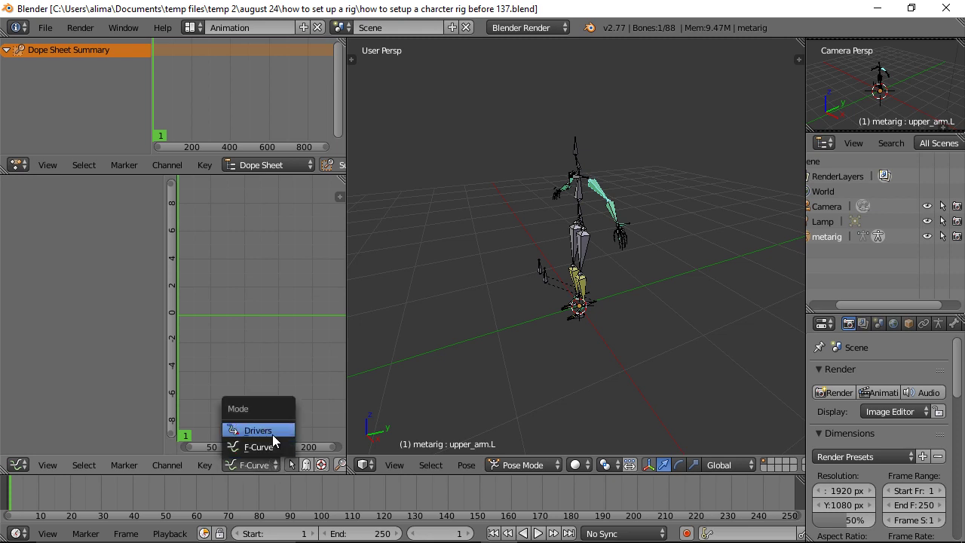
left_click(272, 431)
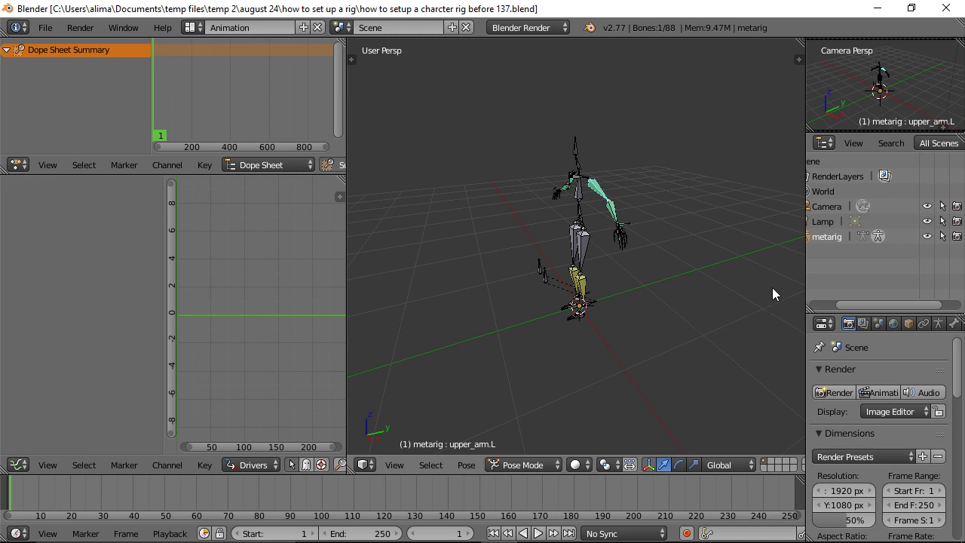
Widen the Outliner and Properties editors and save as "how to setup a charcter rig before 138.blend".
left_click_drag(805, 258, 690, 262)
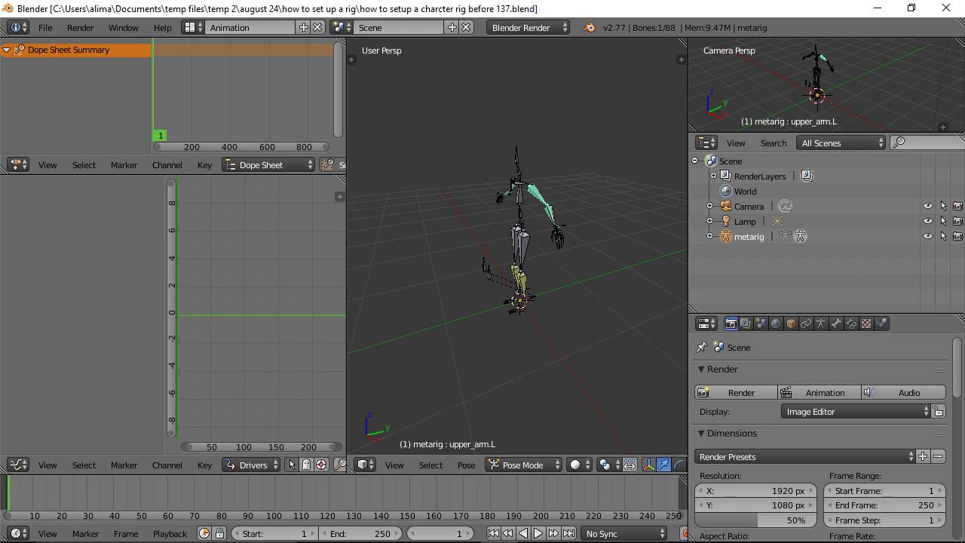
key("ctrl+alt+s")
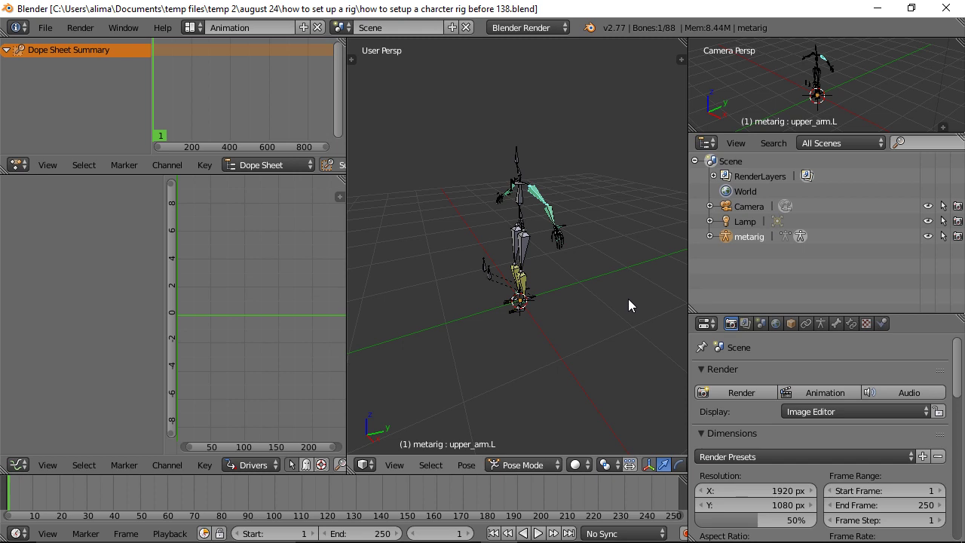
Add a driver to the influence of the ik Copy Rotation constraint on df.a.handle.l.
scroll(628, 298, "up", 3)
middle_click_drag(642, 213, 554, 304)
scroll(599, 324, "up", 3)
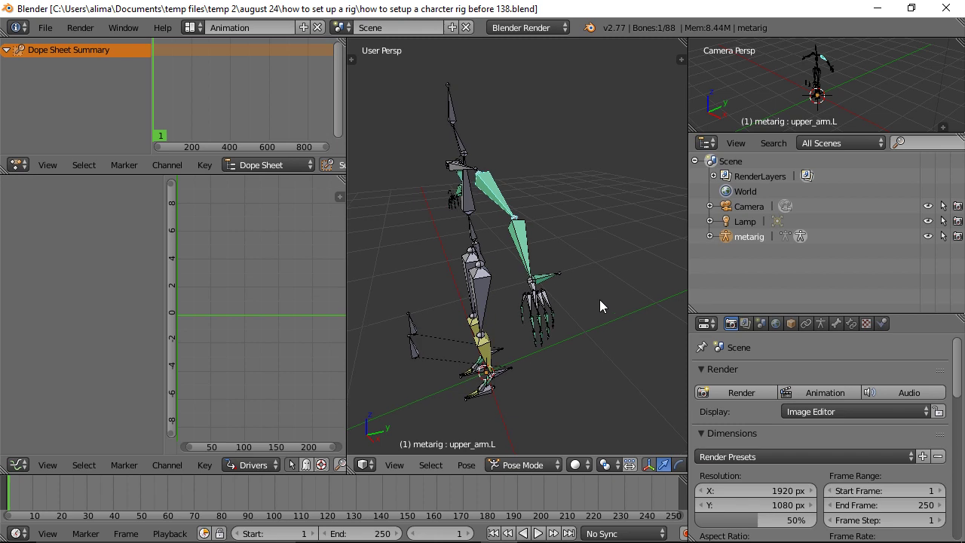
right_click(558, 298)
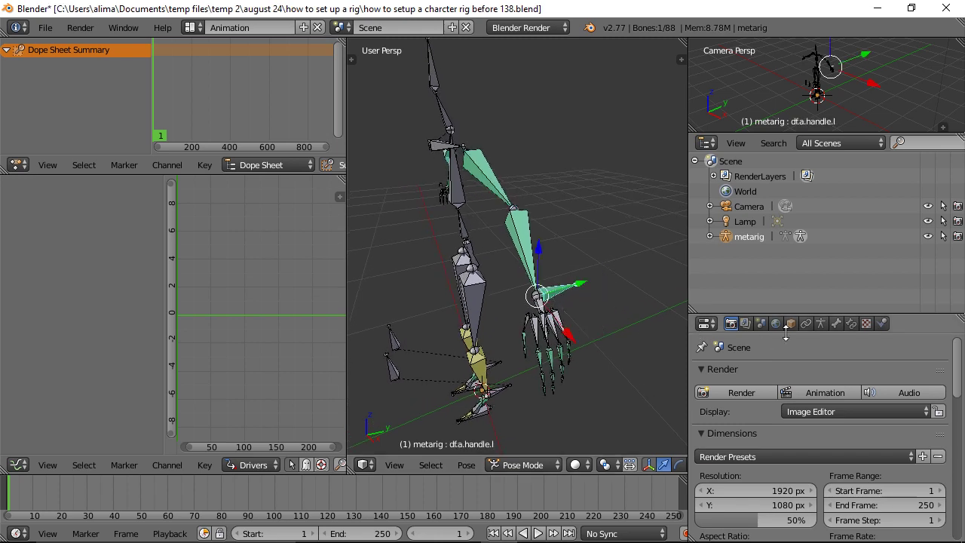
left_click(852, 324)
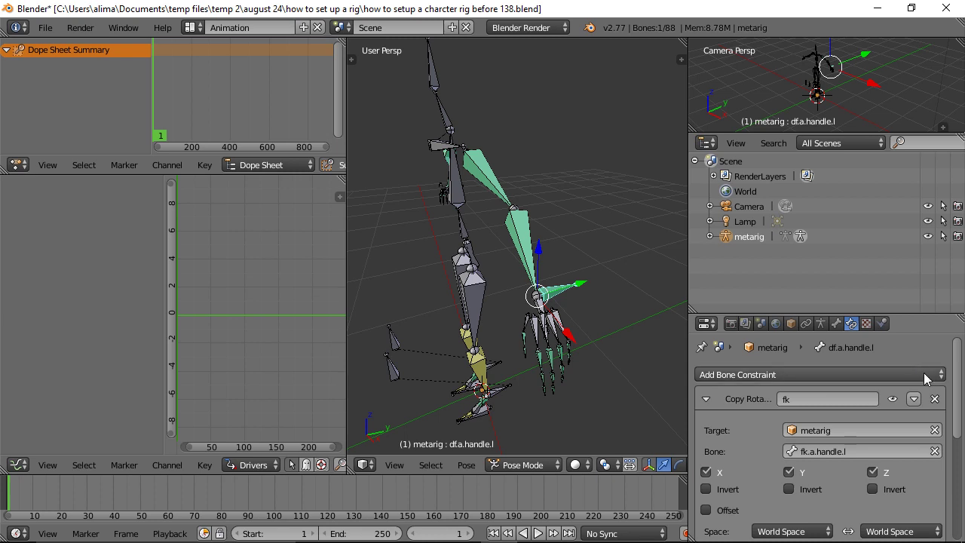
left_click_drag(955, 391, 949, 419)
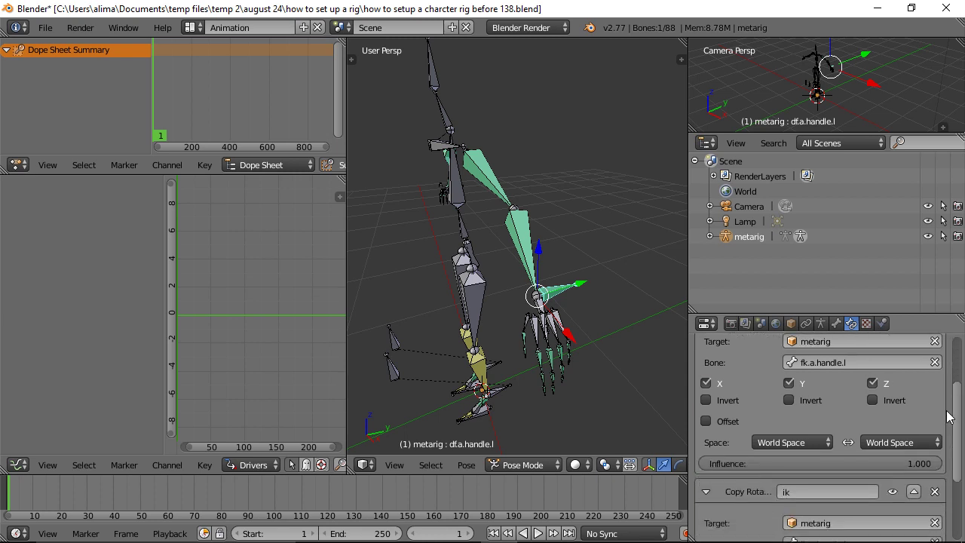
left_click_drag(949, 417, 955, 395)
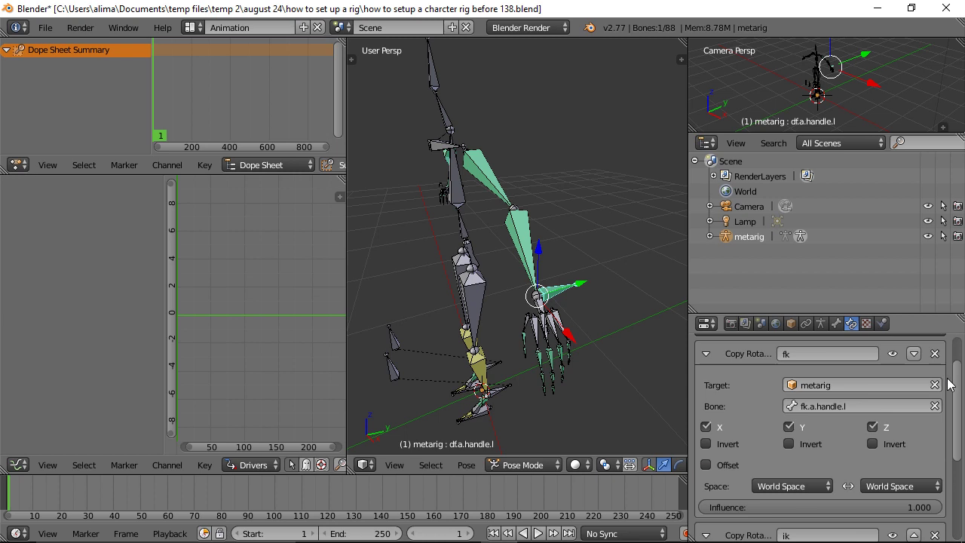
scroll(959, 381, "down", 1)
scroll(960, 380, "down", 4)
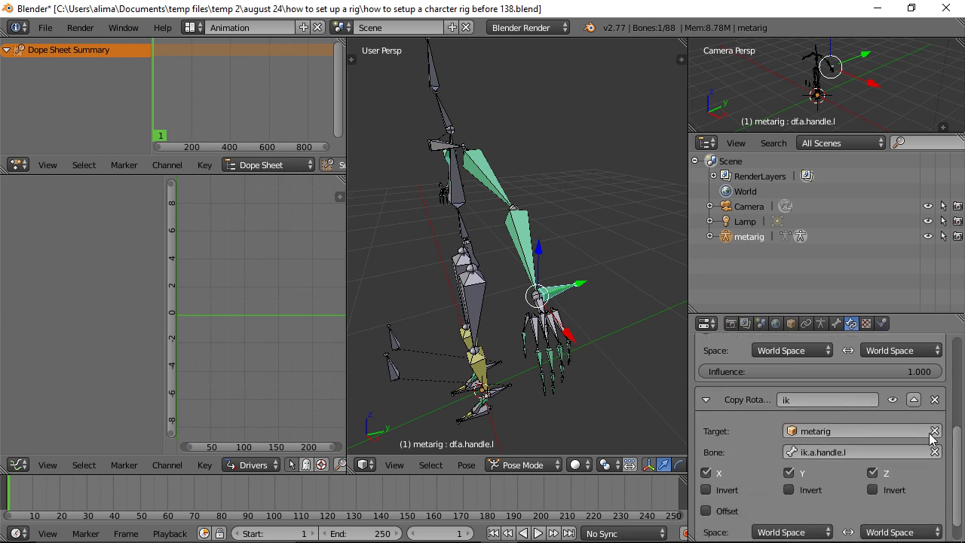
scroll(956, 444, "up", 3)
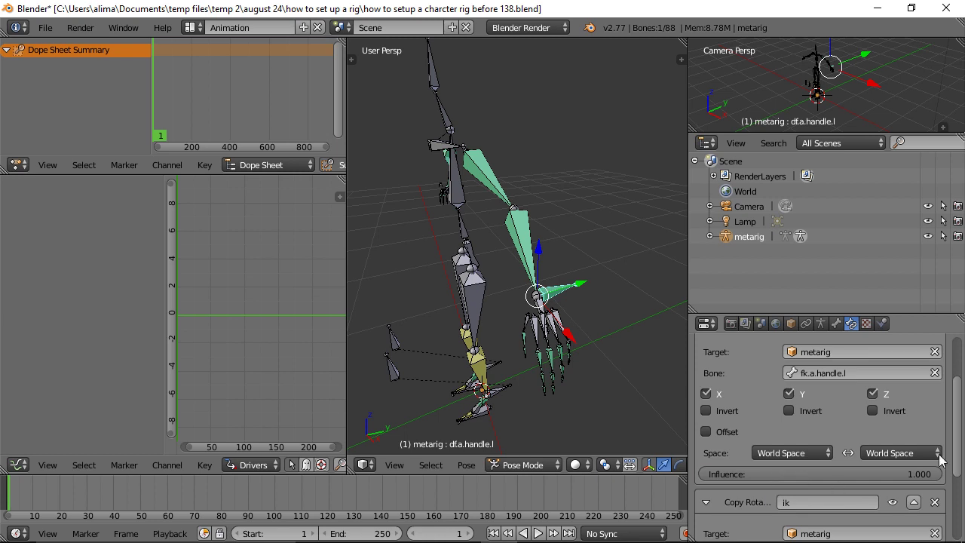
scroll(952, 458, "down", 3)
scroll(952, 459, "down", 2)
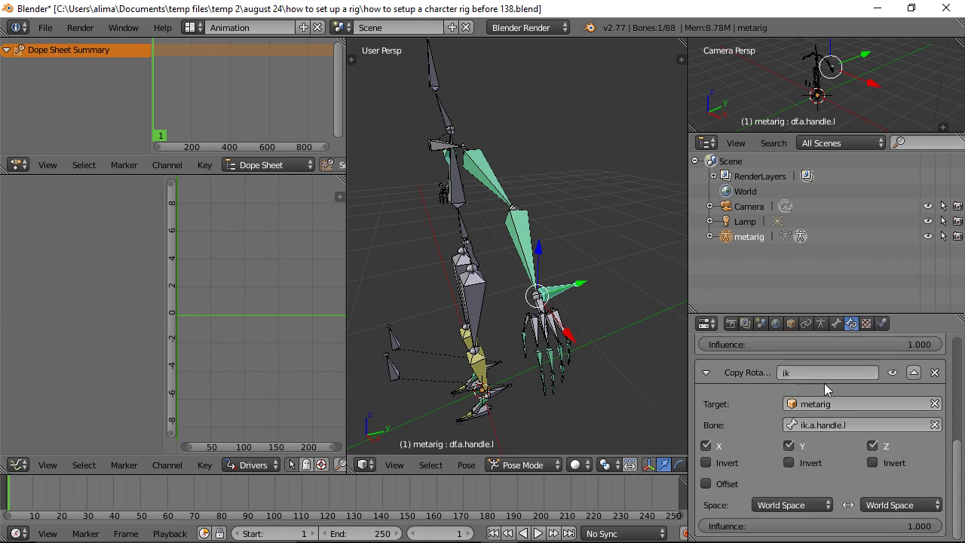
right_click(857, 526)
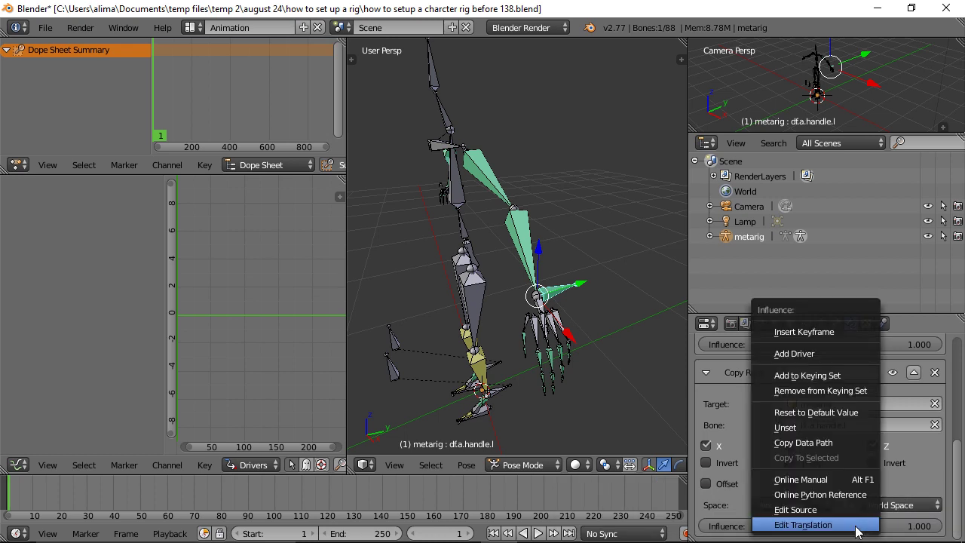
left_click(813, 352)
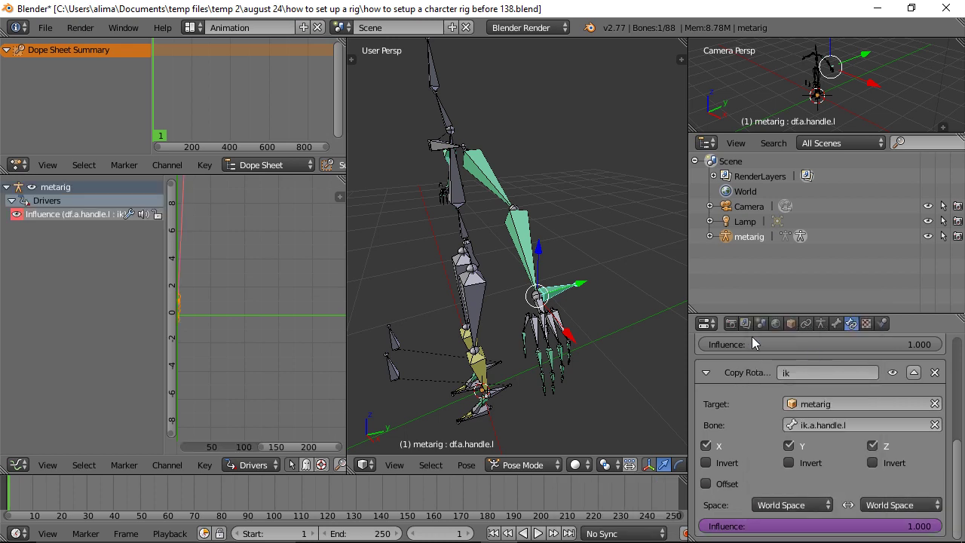
Add drivers to the influence of the ik Copy Rotation constraints on forearm.L and upper_arm.L.
right_click(523, 237)
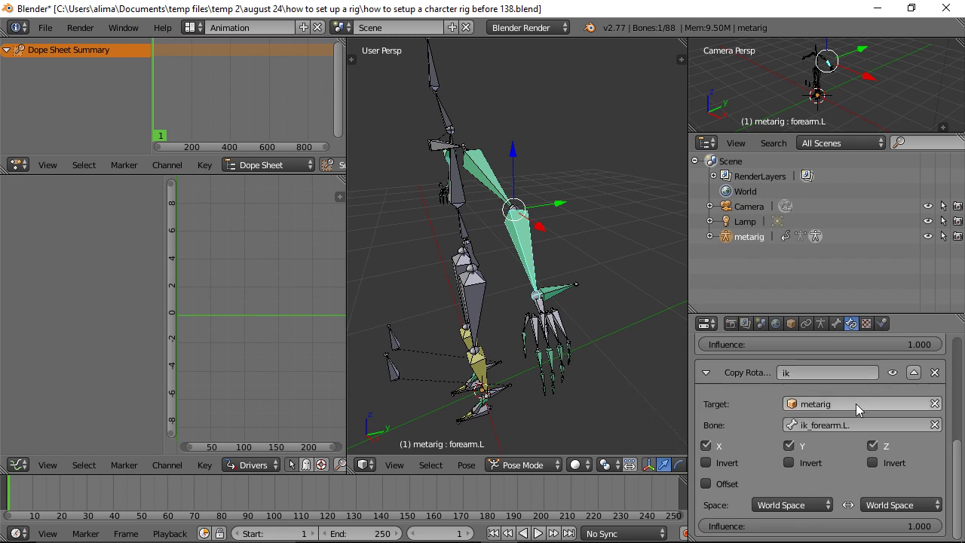
right_click(868, 527)
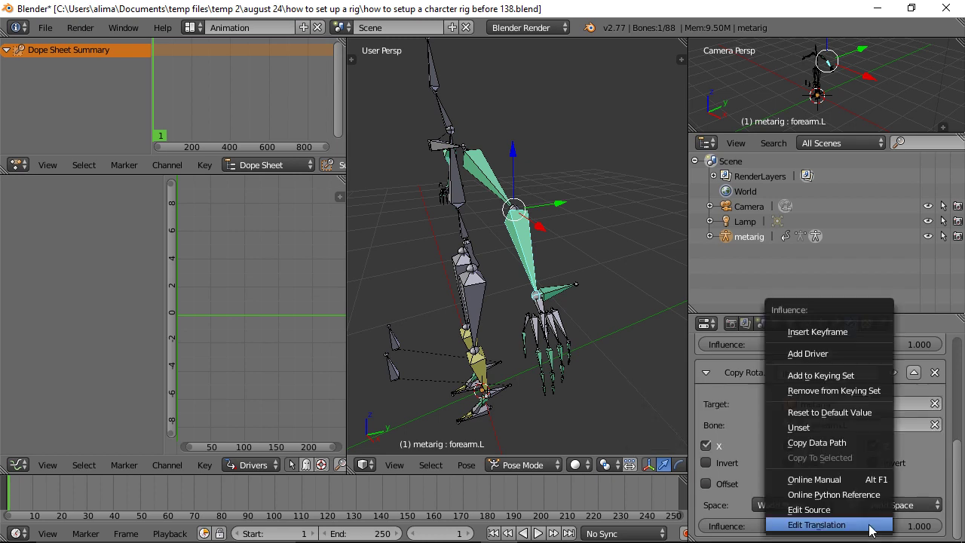
left_click(817, 355)
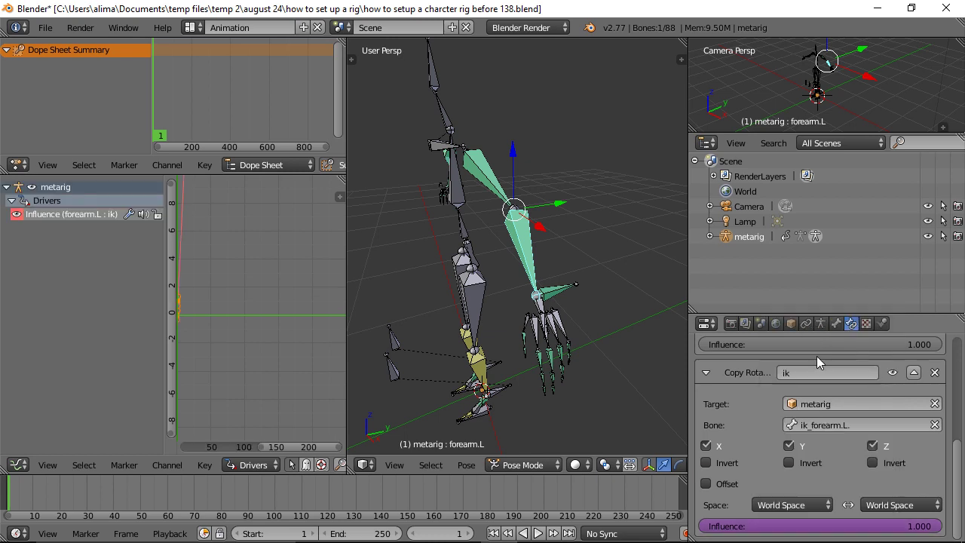
right_click(487, 181)
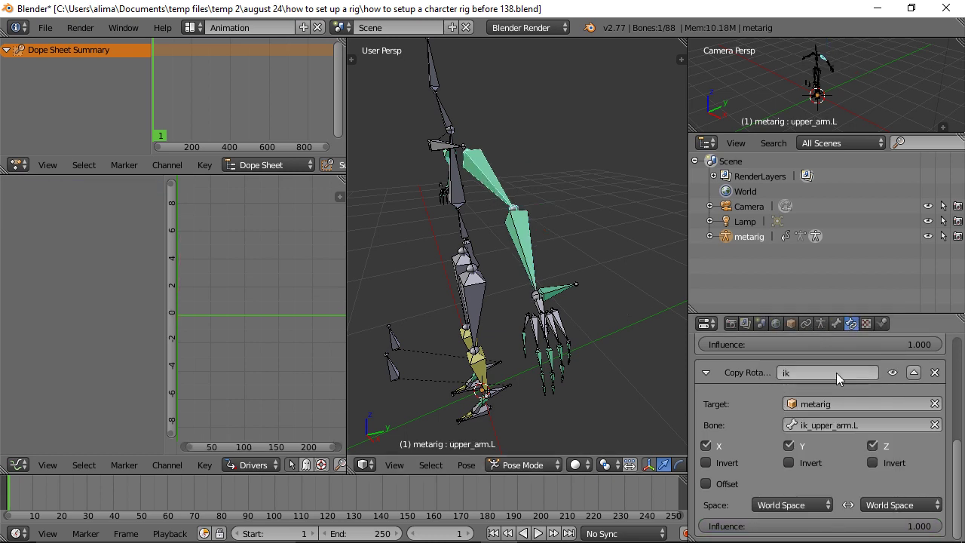
right_click(867, 528)
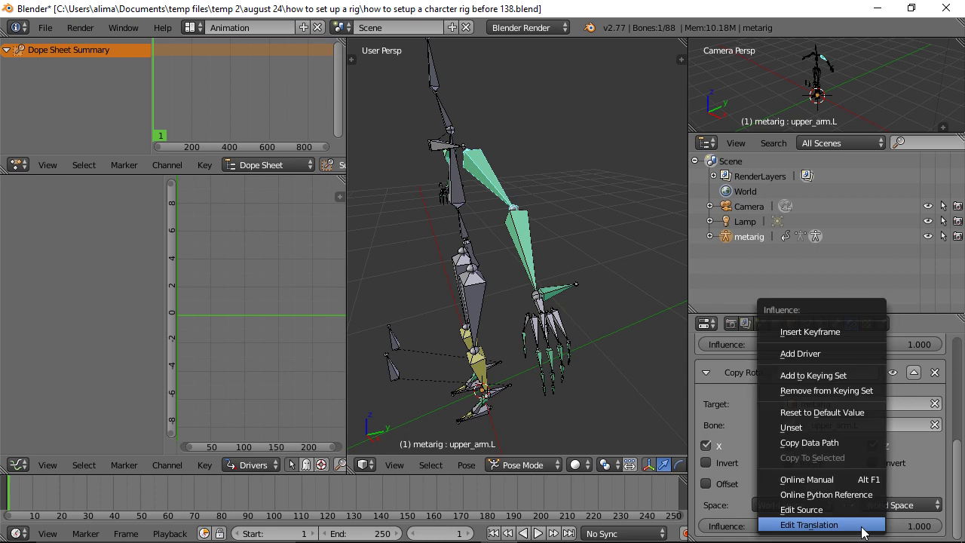
left_click(807, 352)
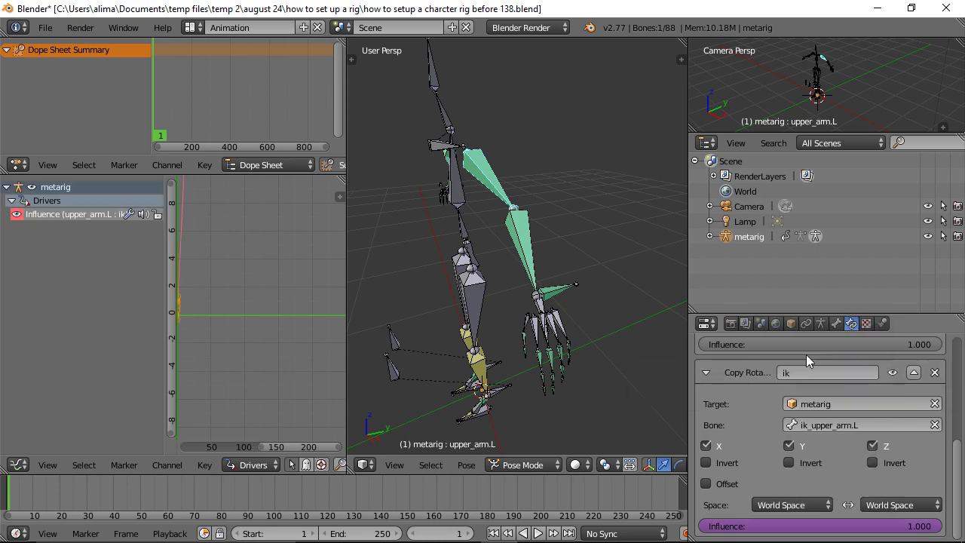
Select df.a.handle.l, forearm.L and upper_arm.L together, saving incremental copies as "how to setup a charcter rig before 139.blend" and "140.blend".
key("ctrl+alt+s")
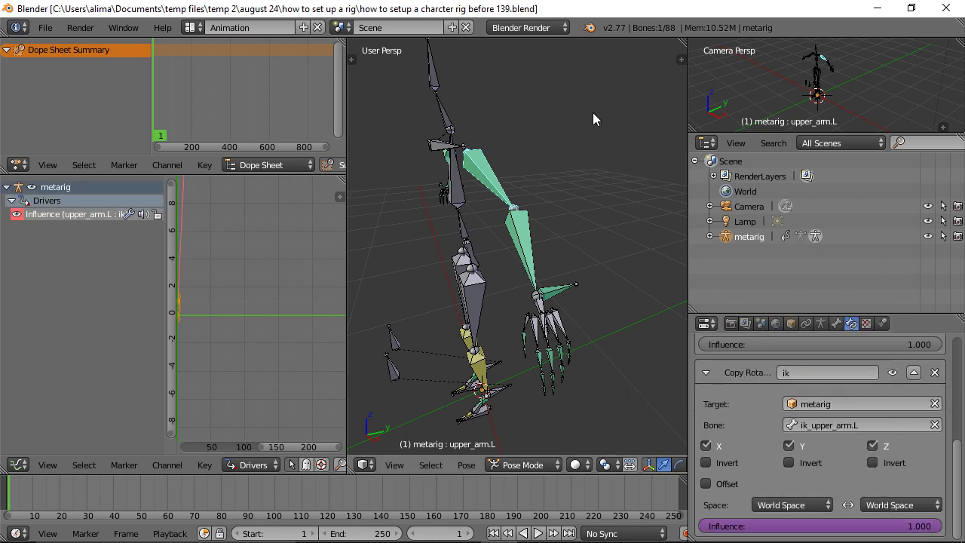
right_click(559, 292)
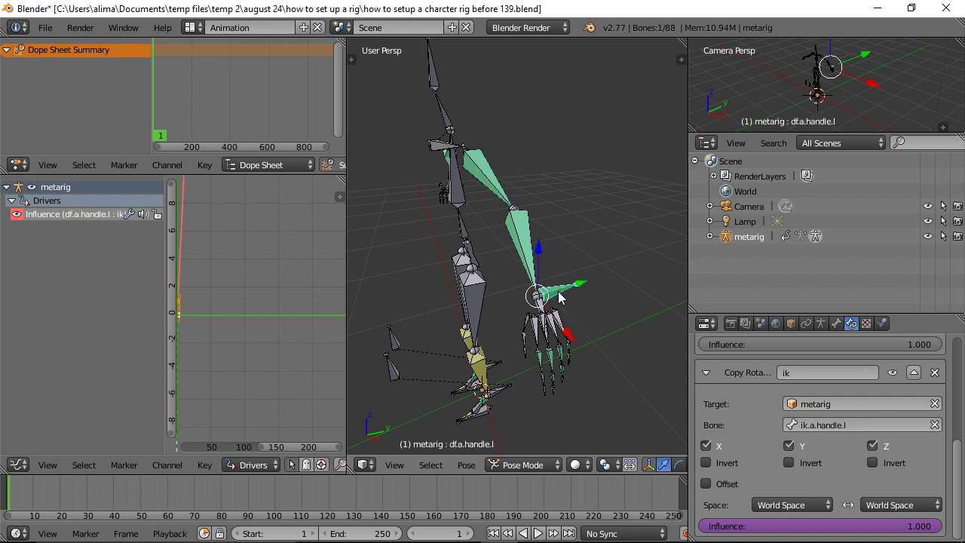
right_click(518, 238, "shift")
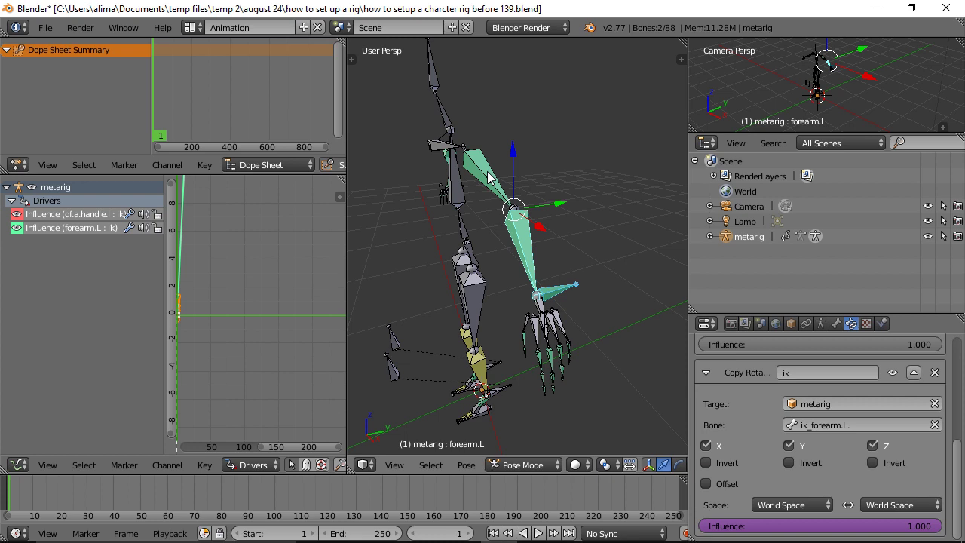
right_click(494, 181, "shift")
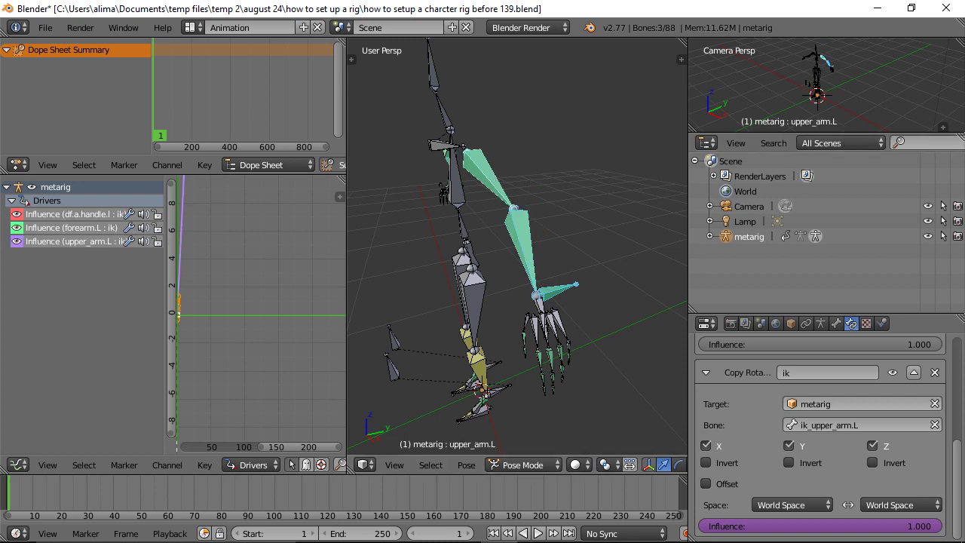
key("ctrl+alt+s")
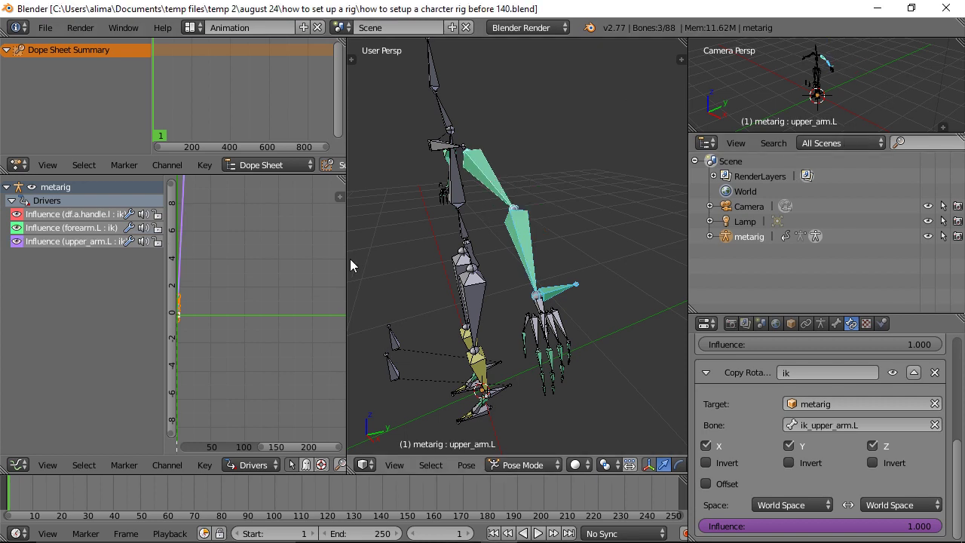
Widen the Graph Editor, show its properties, and set the df.a.handle.l influence driver's type to Averaged Value.
left_click_drag(346, 264, 410, 270)
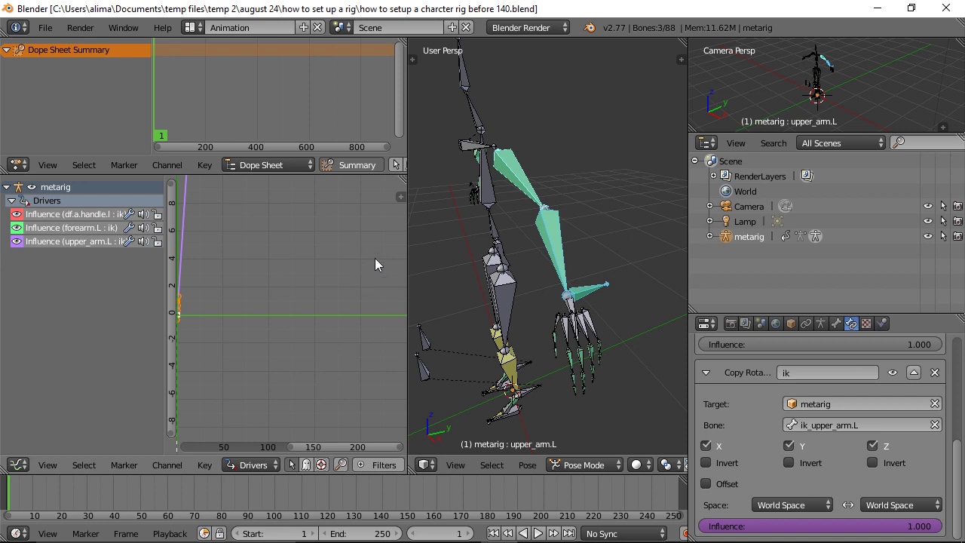
key("n")
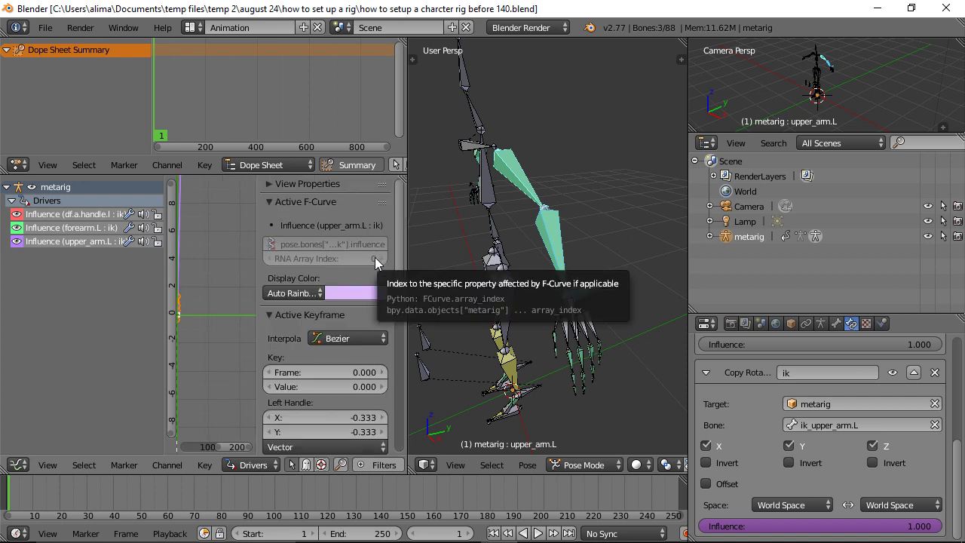
left_click(94, 215)
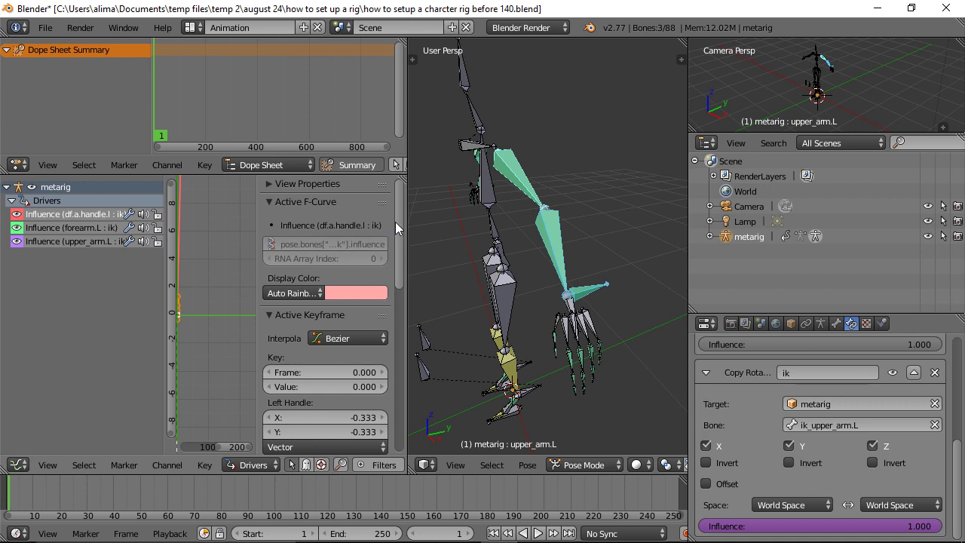
left_click_drag(399, 207, 391, 334)
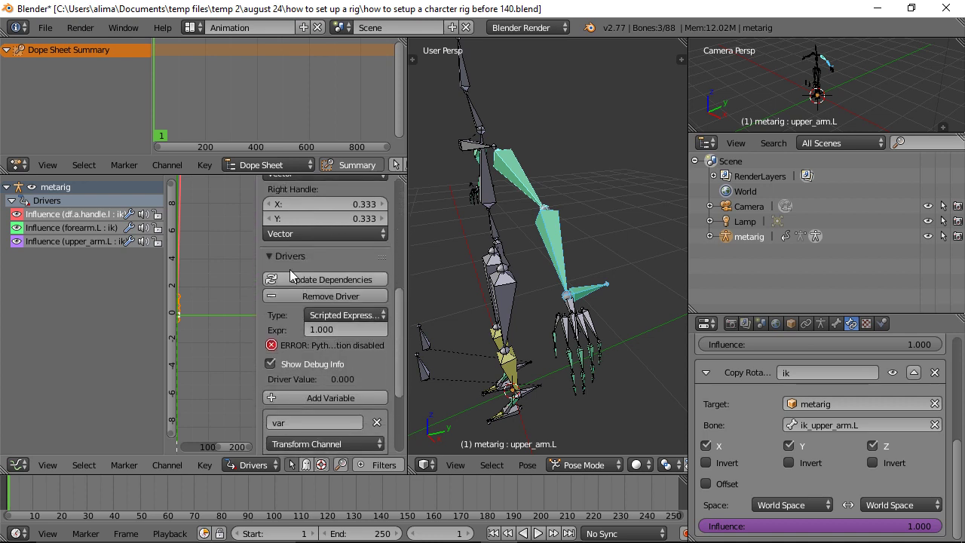
left_click(383, 316)
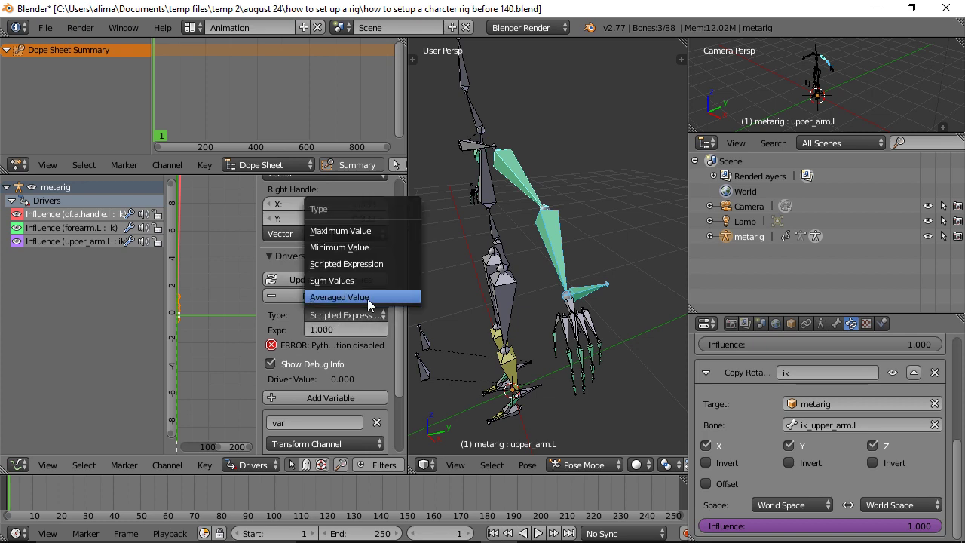
left_click(368, 298)
Make the df.a.handle.l driver variable a Single Property targeting the Armature data, and save as "how to setup a charcter rig before 141.blend".
left_click_drag(396, 304, 393, 355)
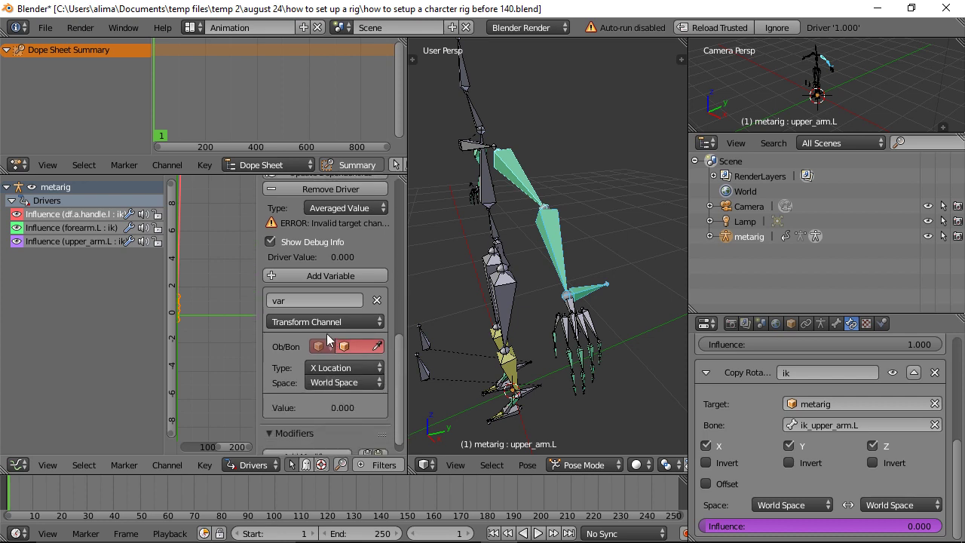
left_click(363, 323)
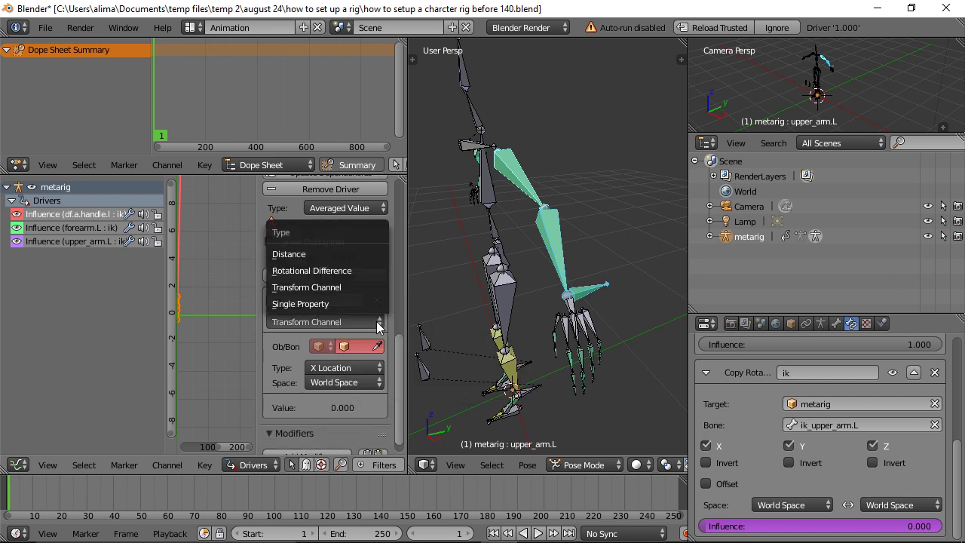
left_click(337, 305)
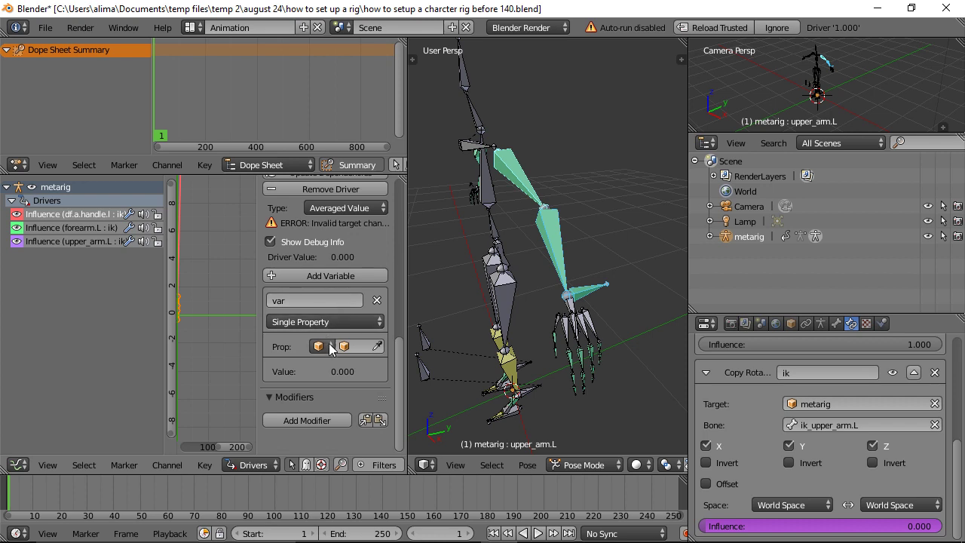
left_click(329, 346)
left_click(337, 313)
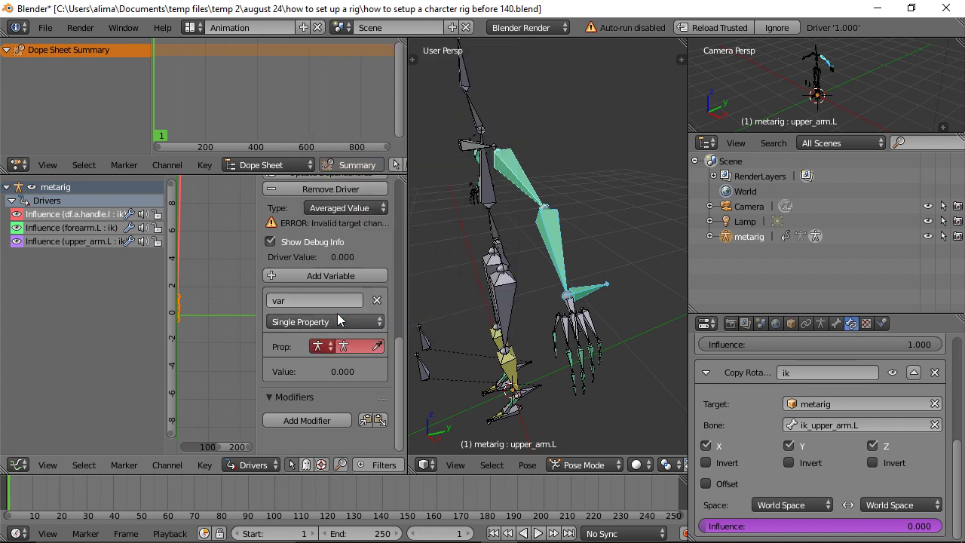
left_click(345, 346)
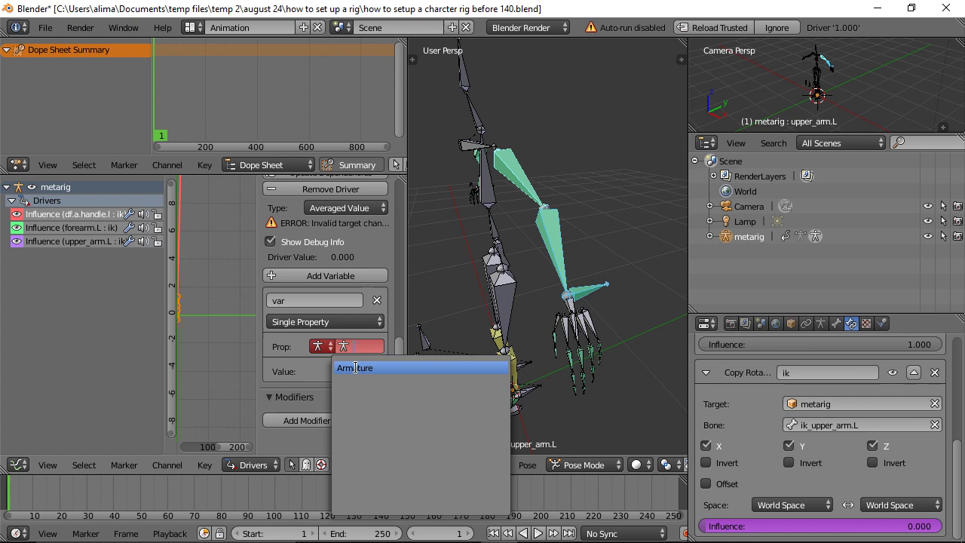
left_click(355, 367)
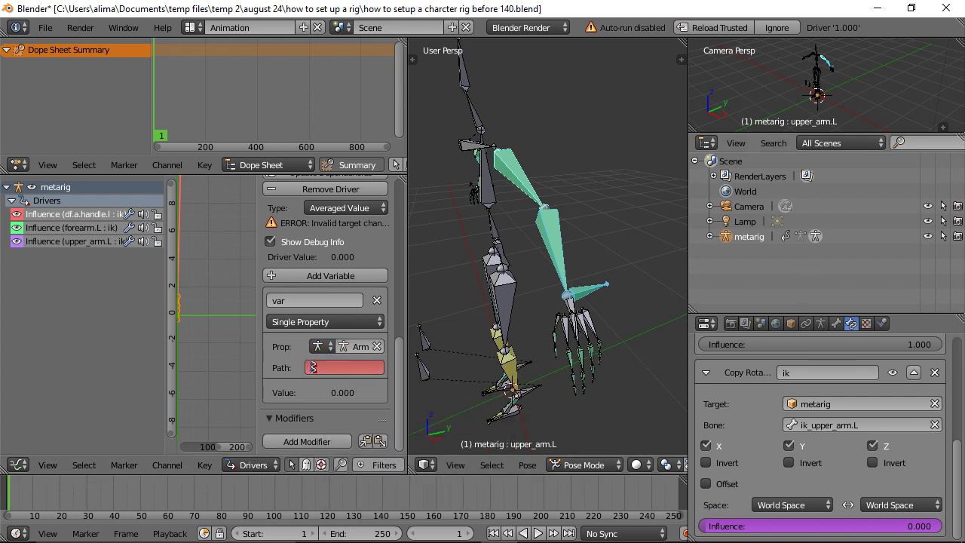
key("ctrl+alt+s")
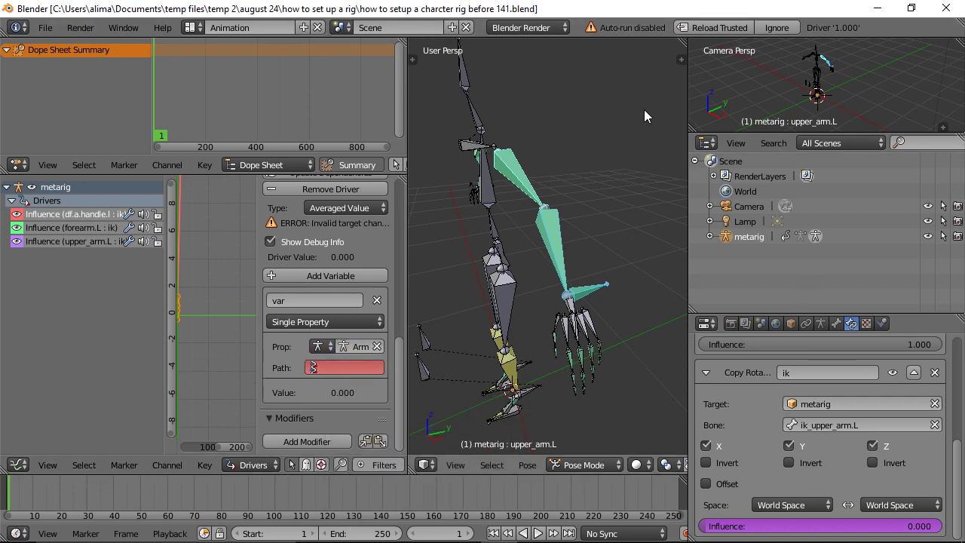
Copy the data path of the armature's arm_ik_strength.l custom property.
left_click(821, 325)
left_click_drag(957, 372, 963, 474)
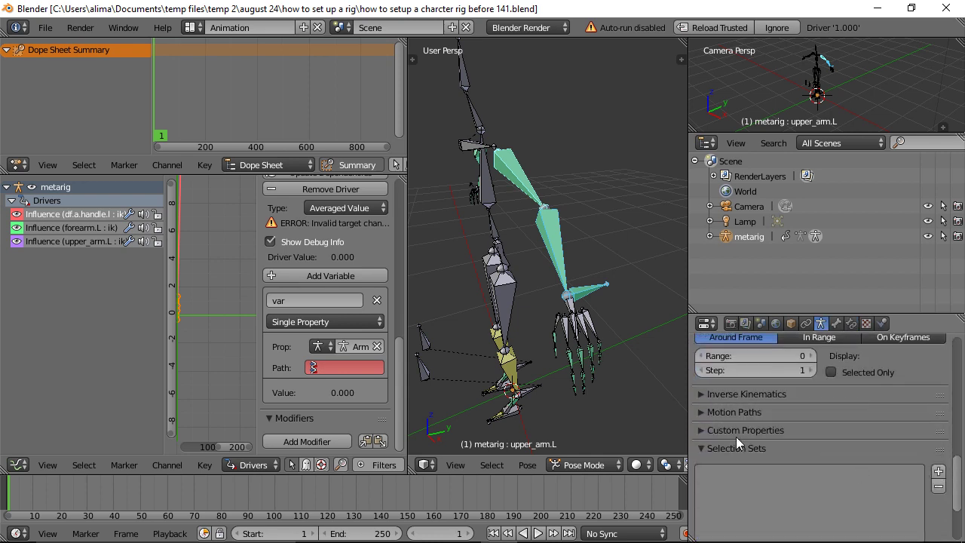
left_click(702, 430)
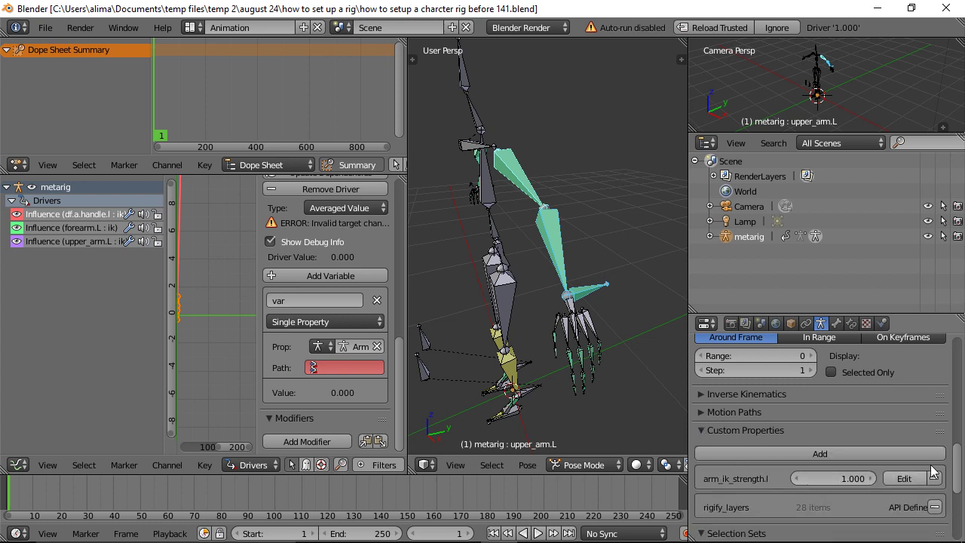
left_click_drag(958, 456, 958, 475)
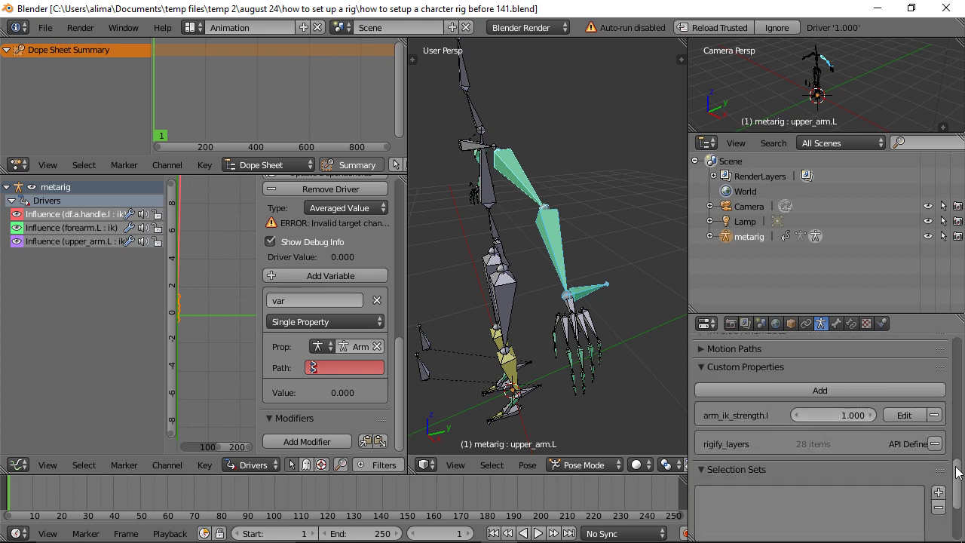
right_click(846, 415)
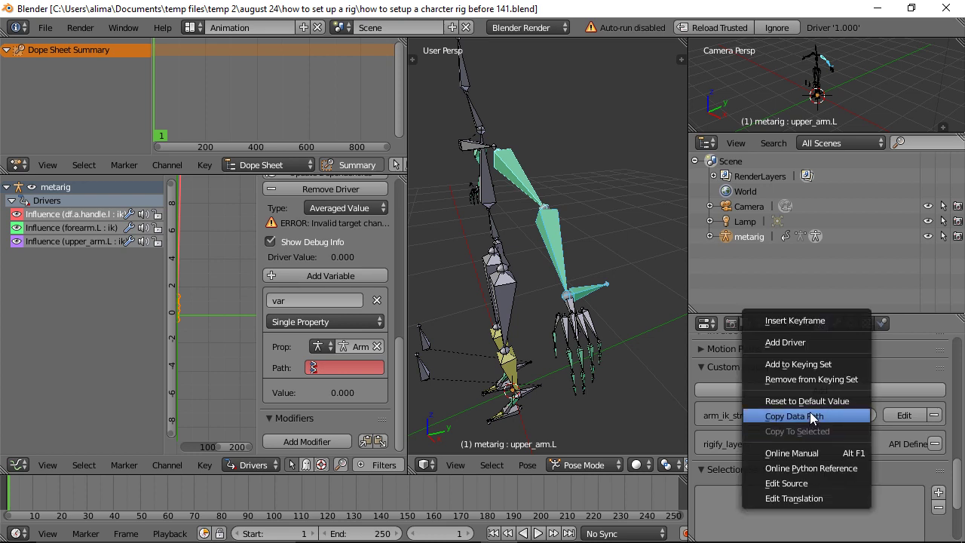
left_click(811, 416)
Paste the arm_ik_strength.l path into the df.a.handle.l driver variable and save as "how to setup a charcter rig before 142.blend".
left_click(332, 368)
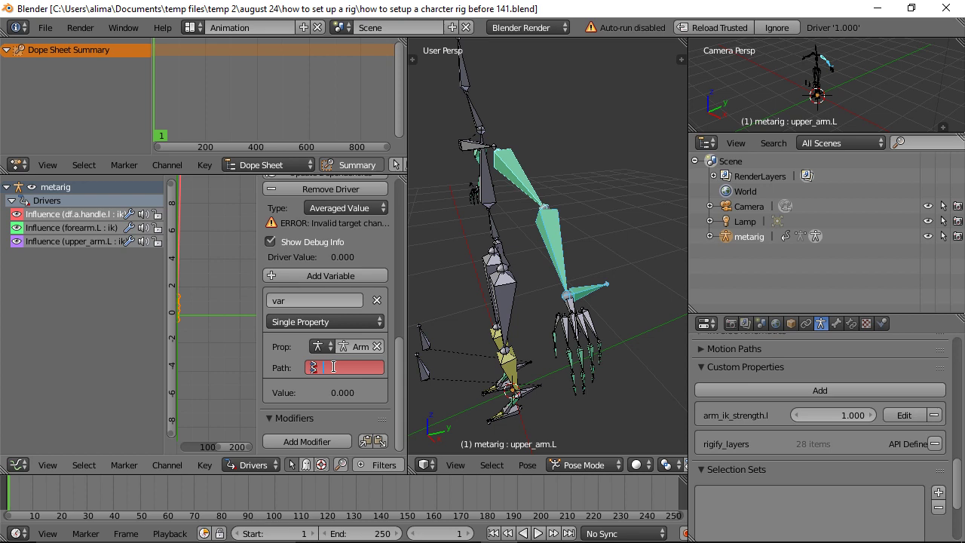
key("ctrl+v")
key("Return")
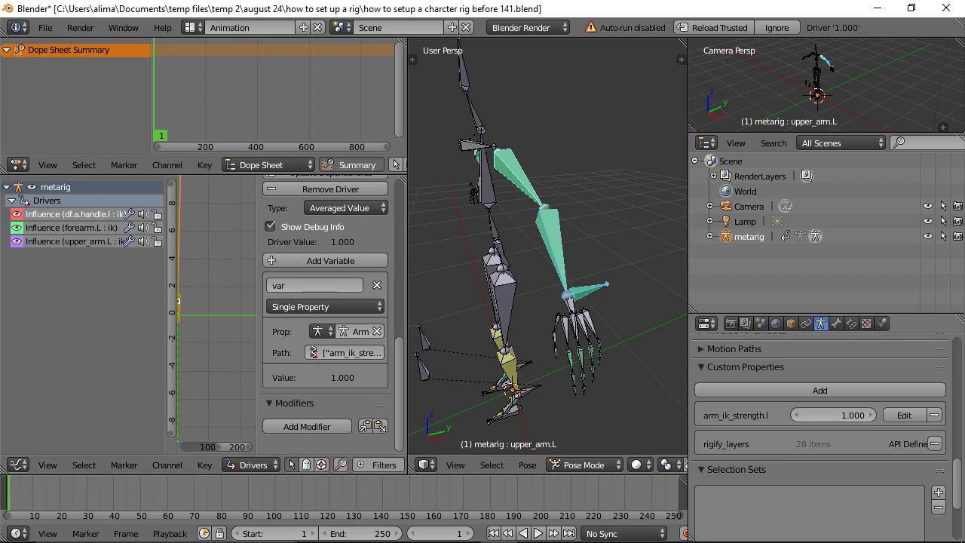
key("ctrl+alt+s")
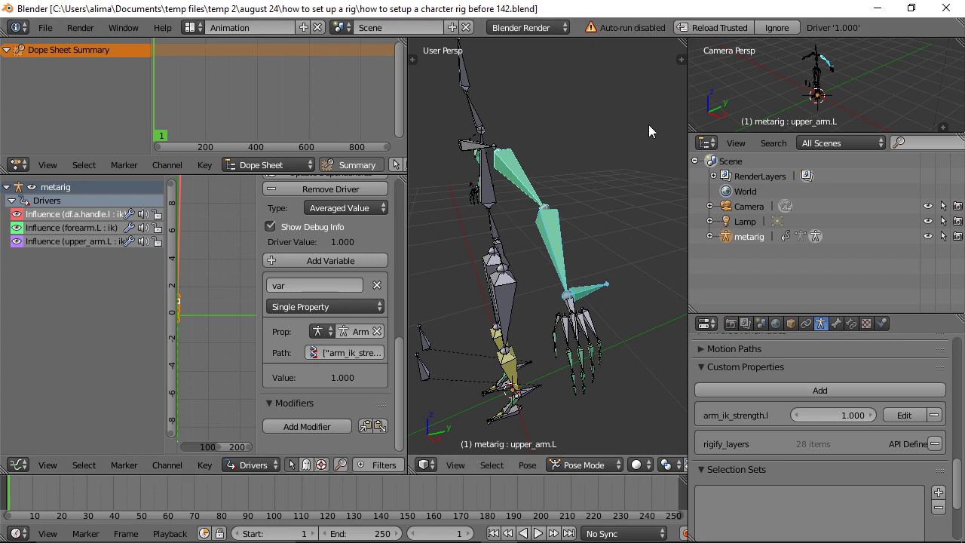
Set the forearm.L influence driver to Averaged Value and its variable to Single Property.
left_click(93, 226)
left_click(381, 210)
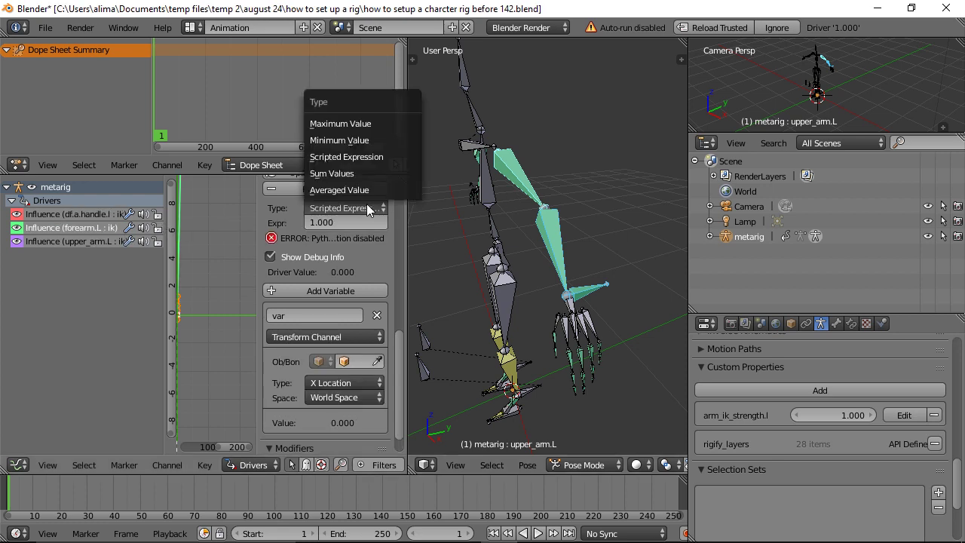
left_click(365, 191)
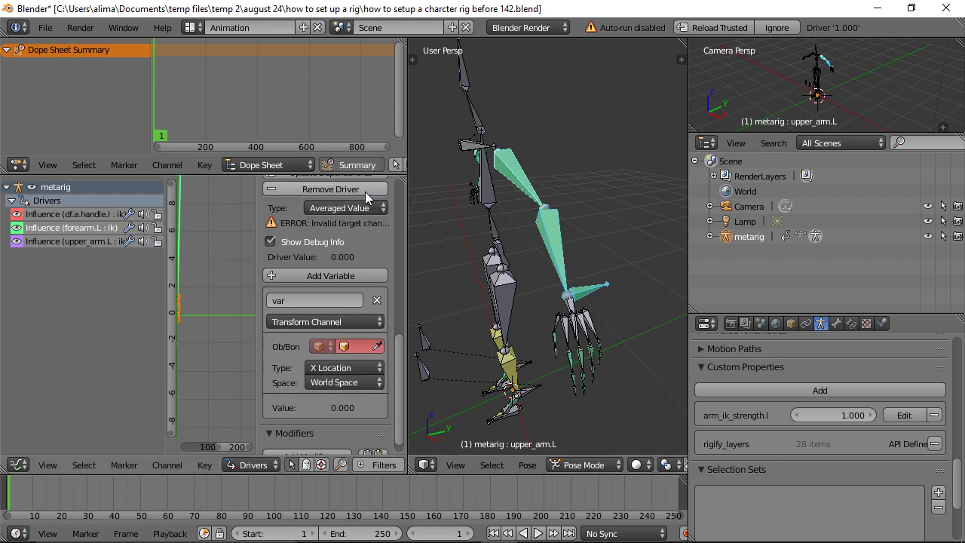
left_click(379, 322)
left_click(331, 302)
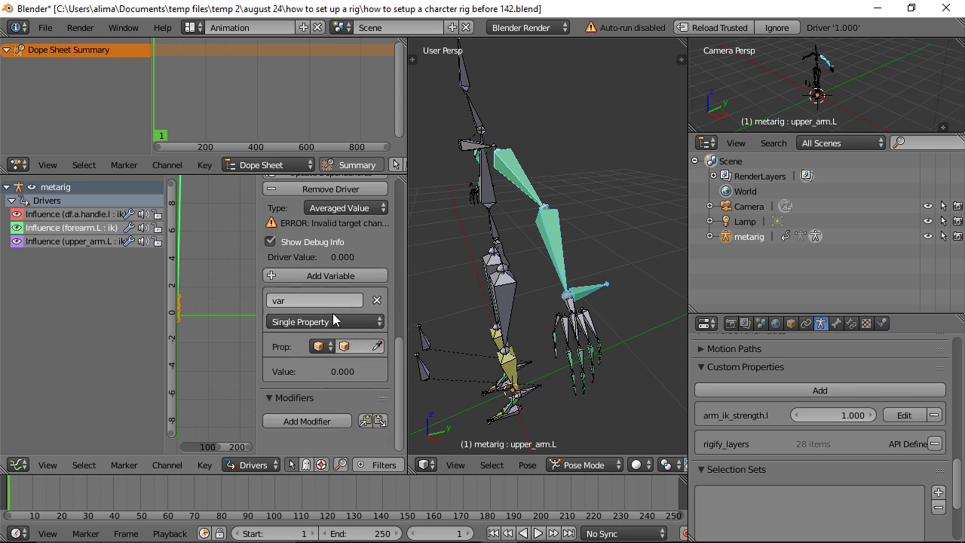
Target the forearm.L driver variable at the Armature data and paste the arm_ik_strength.l property path.
left_click(330, 345)
left_click(345, 313)
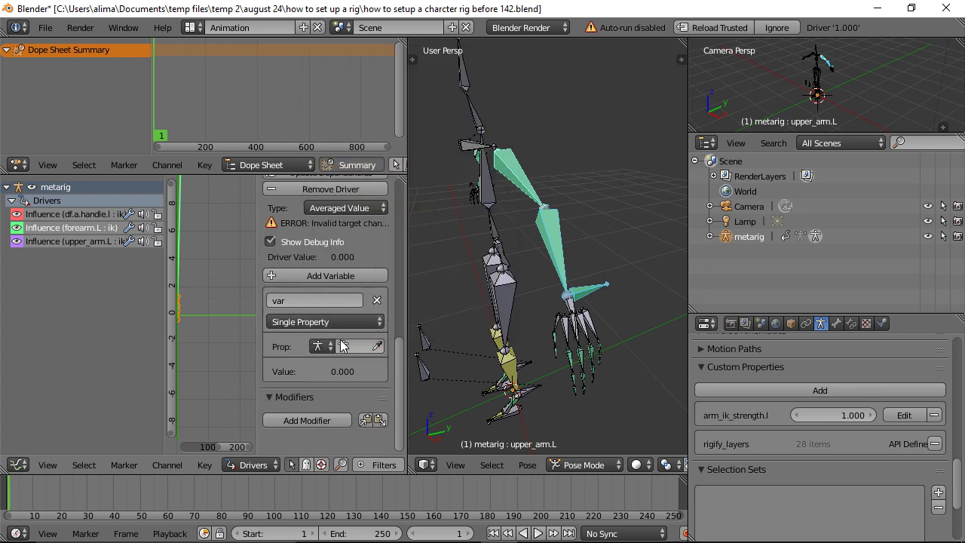
left_click(343, 346)
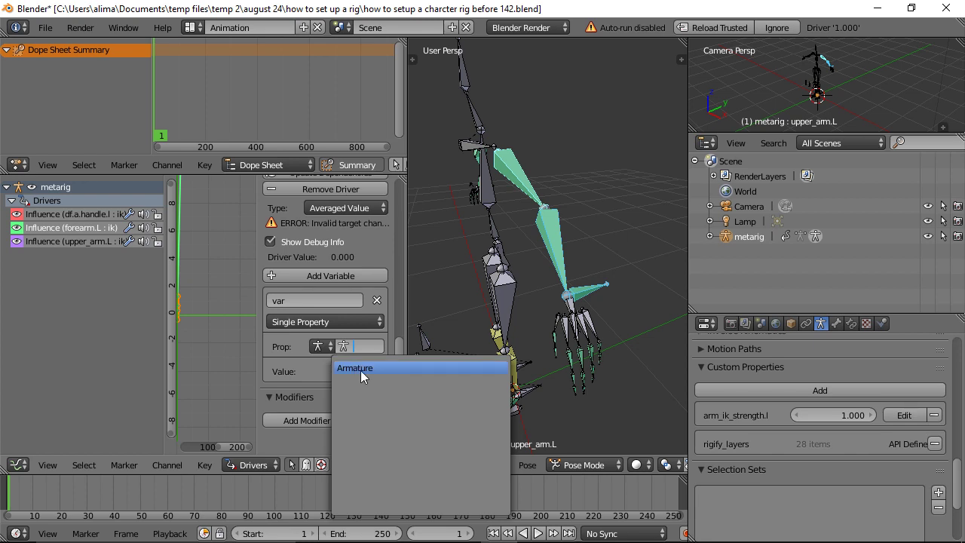
left_click(359, 371)
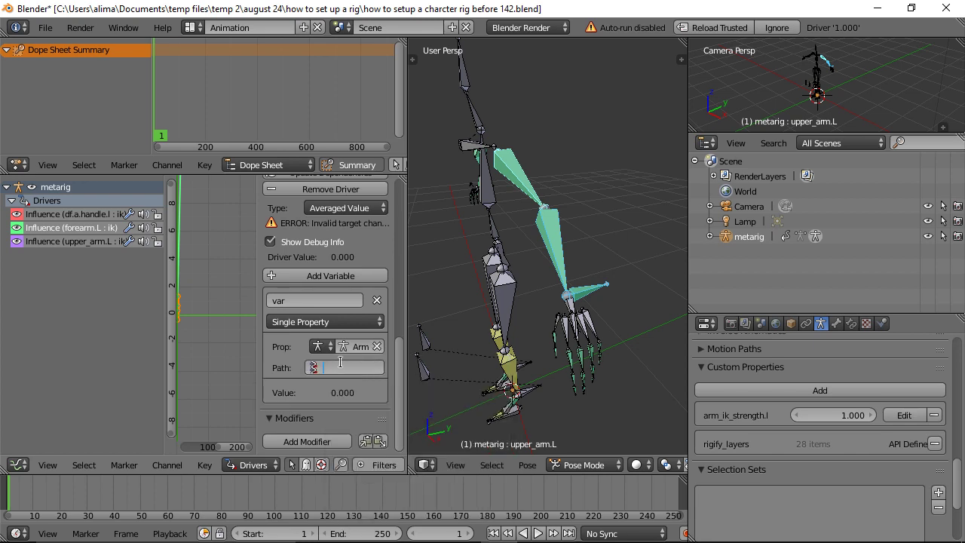
key("ctrl+v")
key("Return")
Set the upper_arm.L influence driver to Averaged Value and its variable to Single Property.
left_click(82, 241)
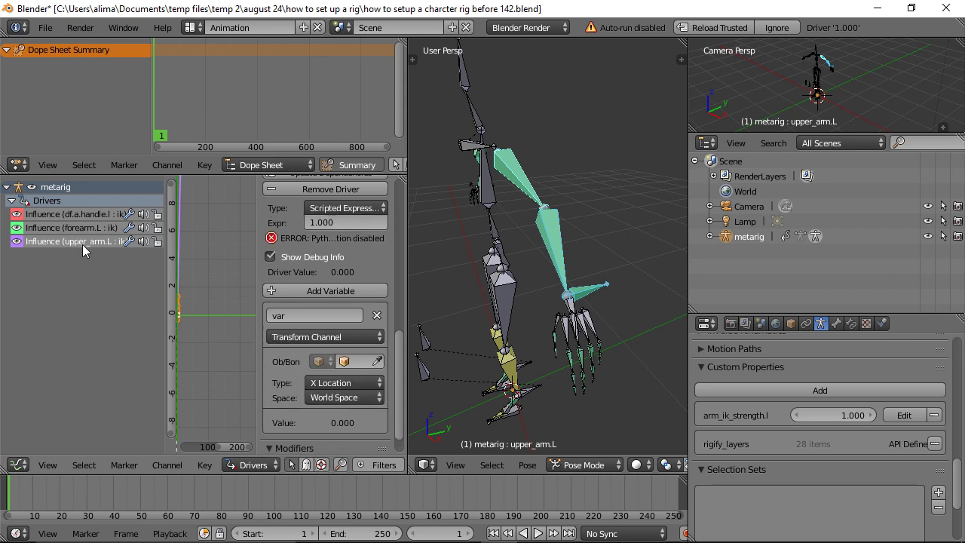
left_click(384, 208)
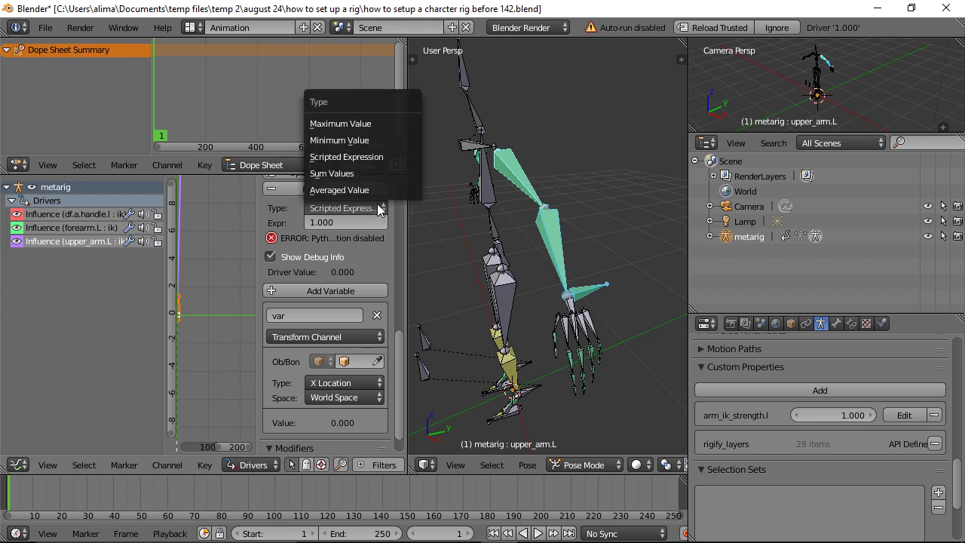
left_click(365, 190)
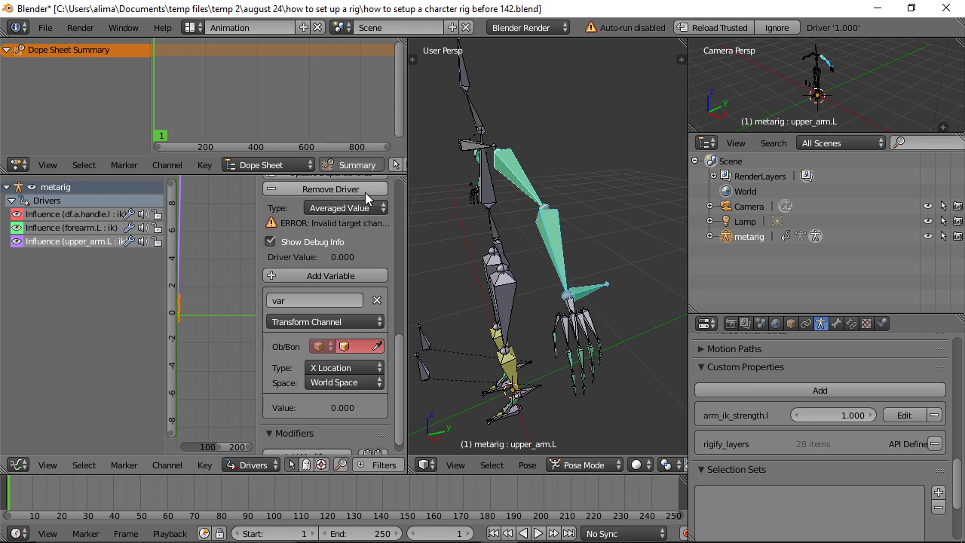
left_click(377, 323)
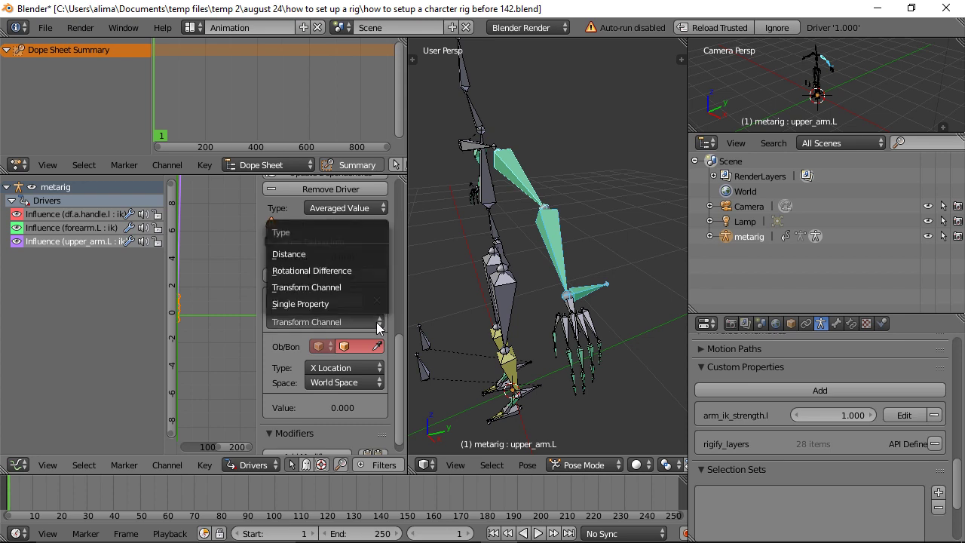
left_click(334, 302)
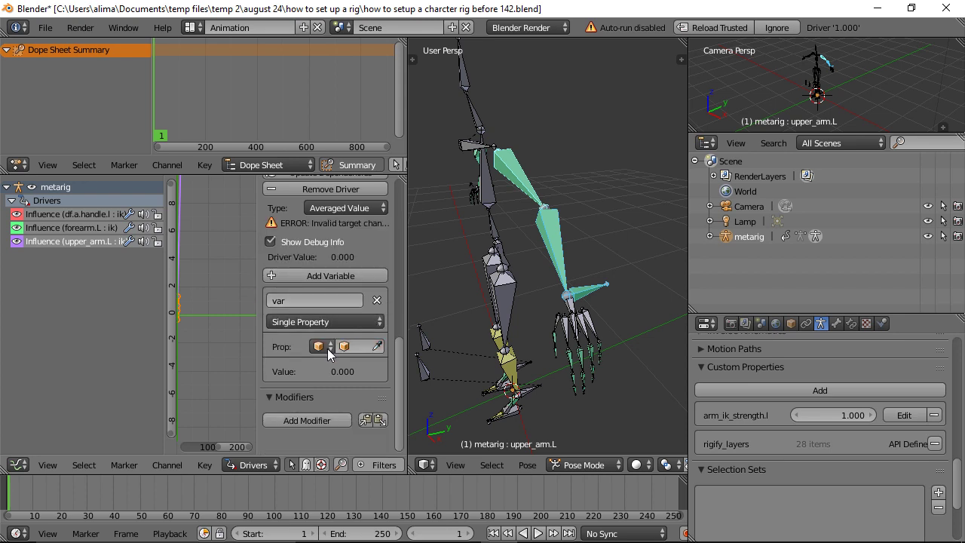
Target the upper_arm.L driver variable at the Armature data, paste the arm_ik_strength.l path, and save as "how to setup a charcter rig before 143.blend".
left_click(327, 347)
left_click(344, 317)
left_click(344, 346)
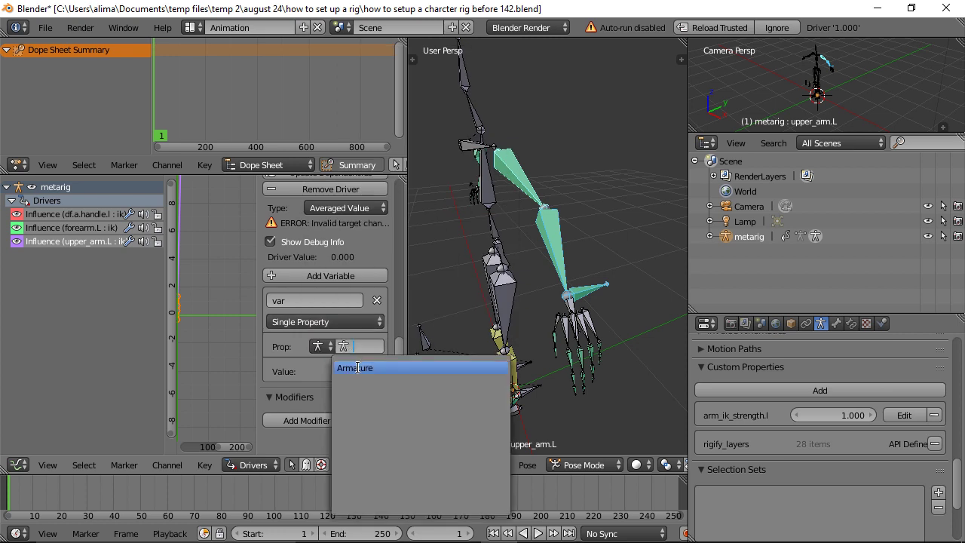
left_click(358, 368)
left_click(327, 367)
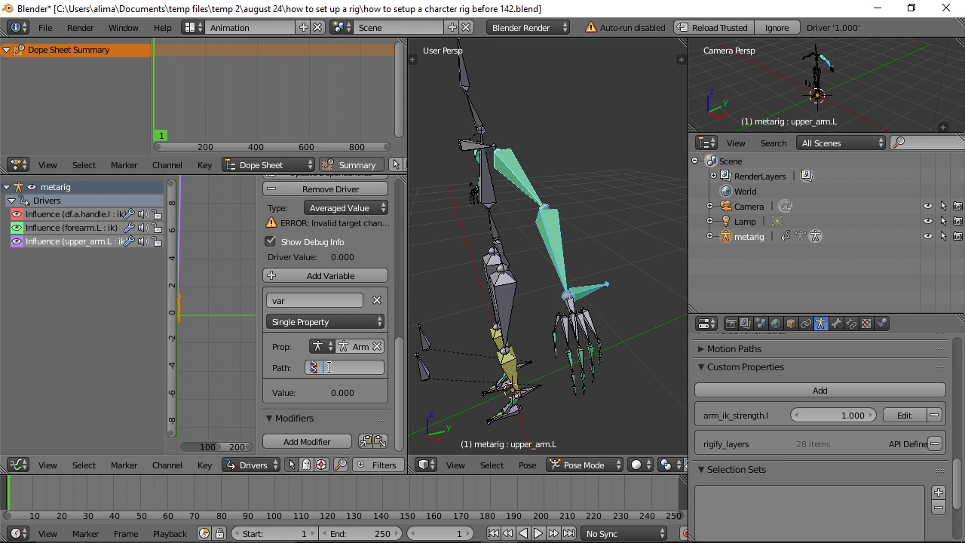
key("ctrl+v")
key("Return")
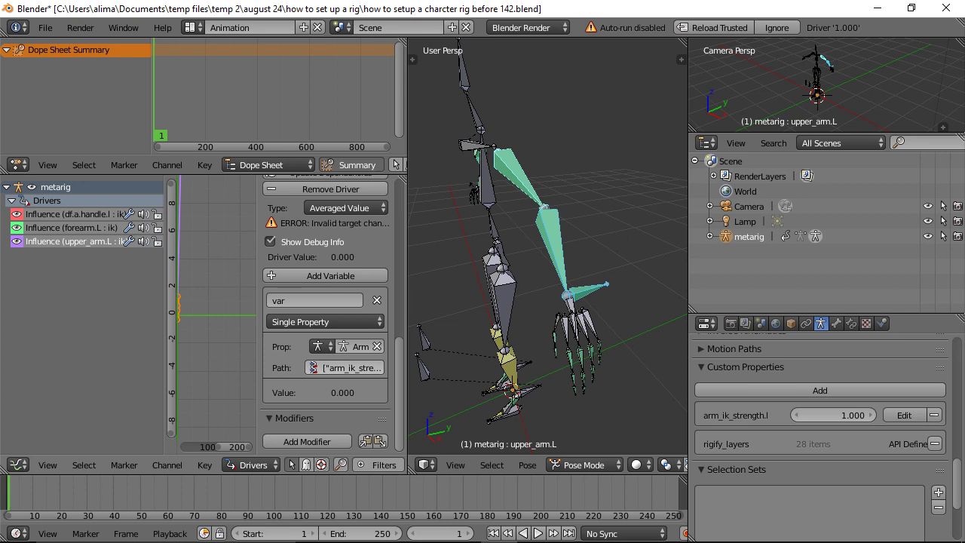
key("ctrl+alt+s")
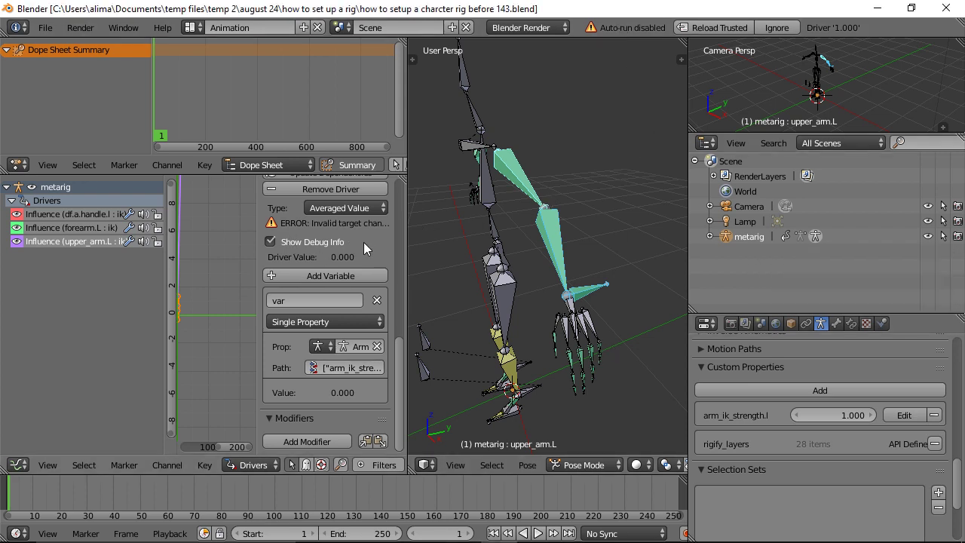
Update the dependencies of the forearm.L and upper_arm.L influence drivers and save as "how to setup a charcter rig before 144.blend".
left_click(93, 214)
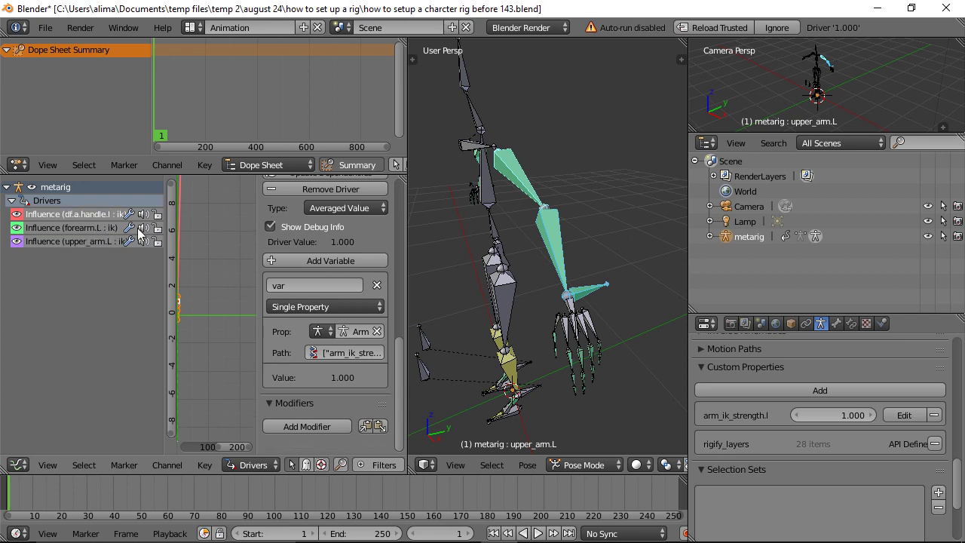
left_click(90, 227)
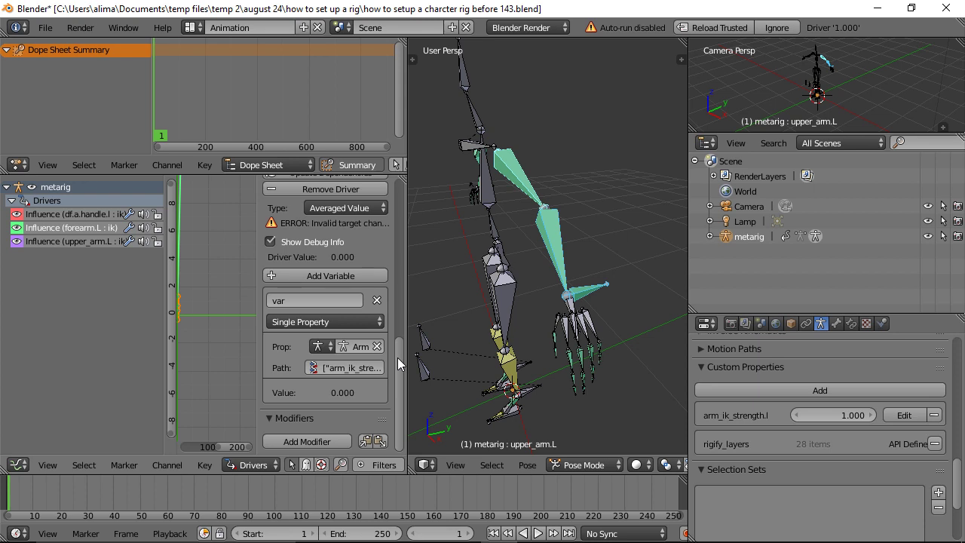
scroll(397, 358, "up", 3)
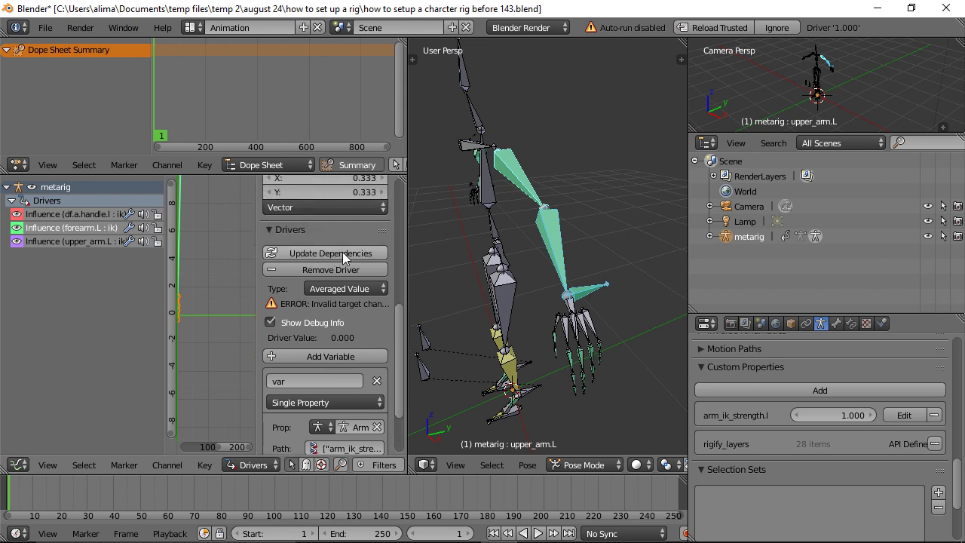
left_click(343, 252)
left_click(87, 242)
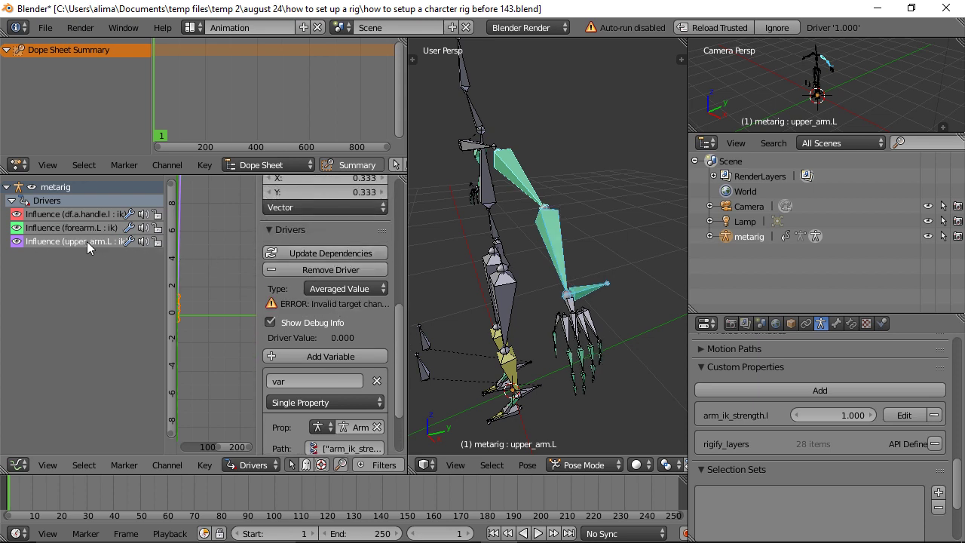
left_click(348, 250)
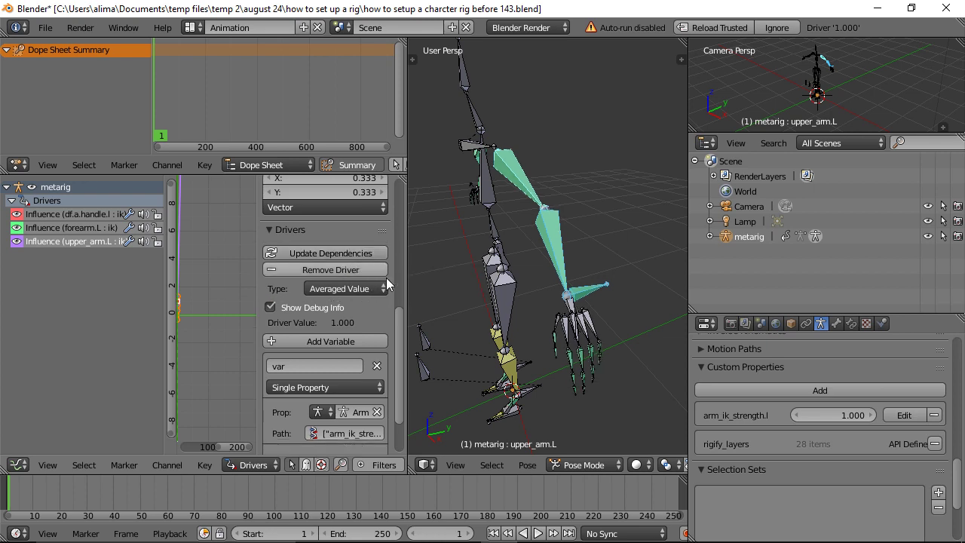
key("ctrl+s")
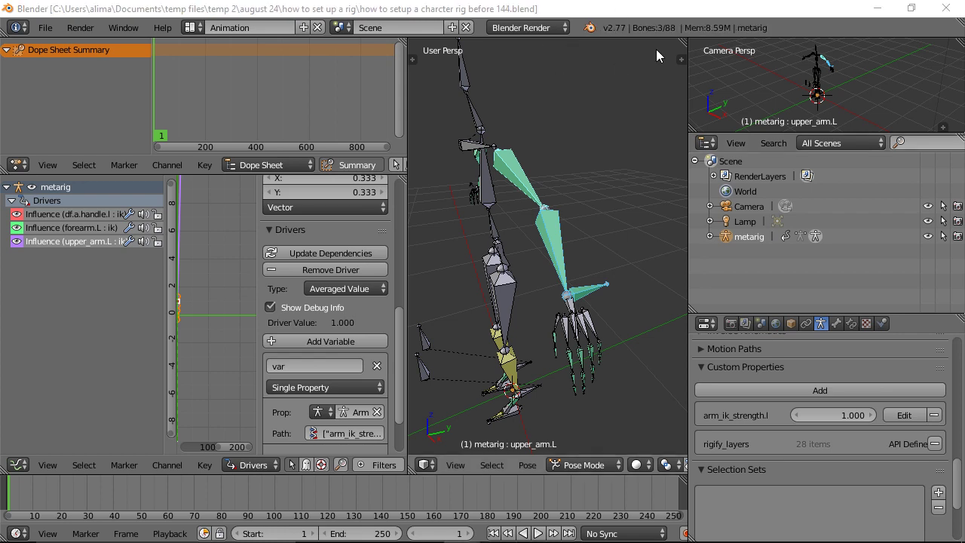
Check the Auto Run Python Scripts setting in the File user preferences and close the preferences window.
left_click(46, 30)
left_click(91, 194)
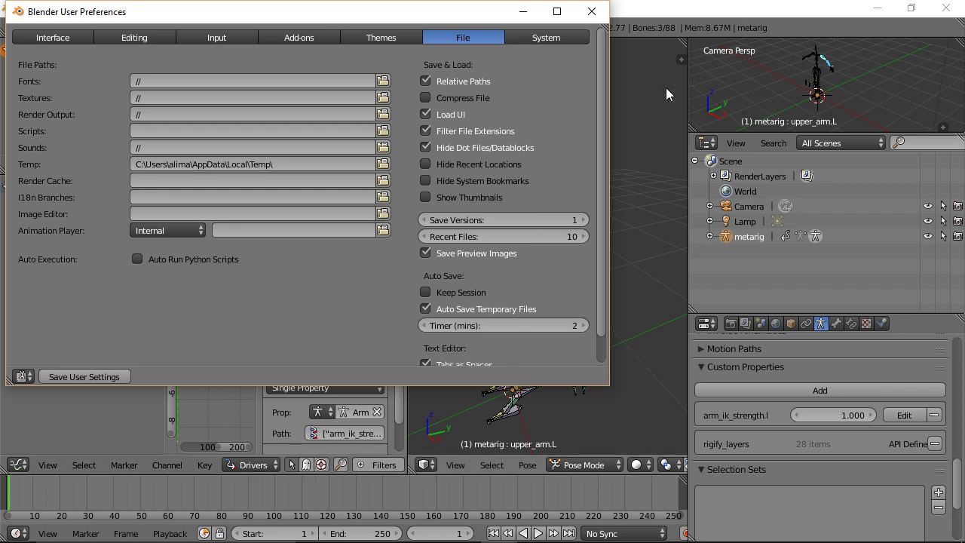
left_click(592, 11)
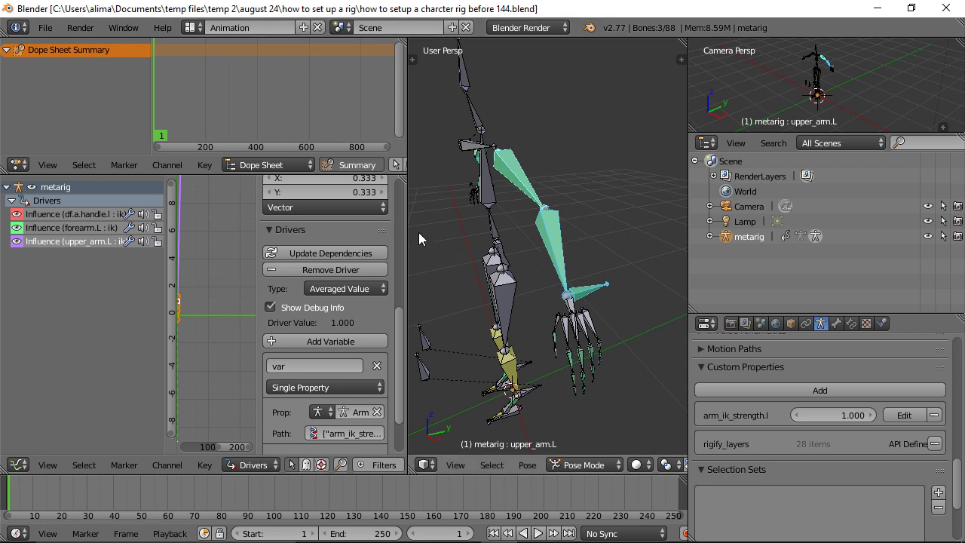
Widen the 3D viewport and test the left arm's IK behaviour by moving root_handle, cancelling the move.
left_click_drag(407, 225, 278, 239)
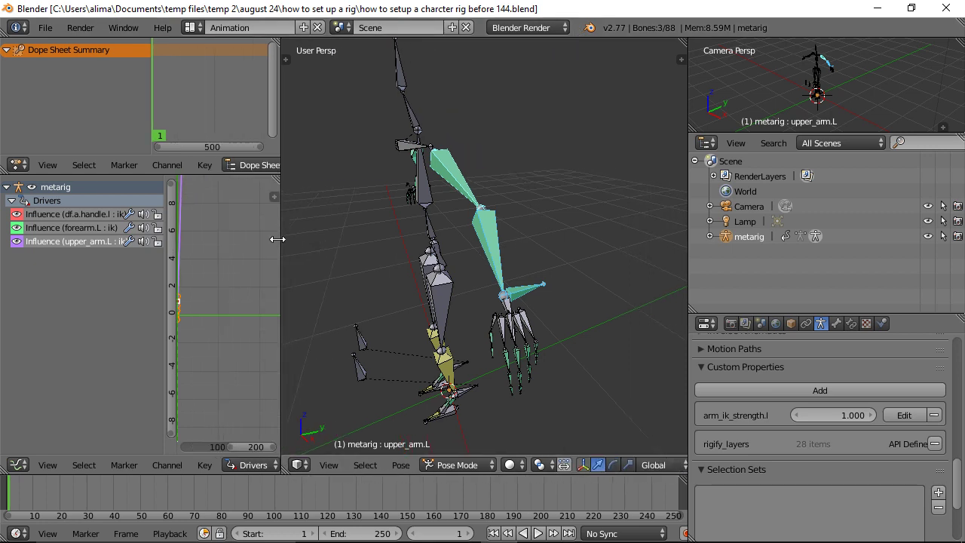
middle_click_drag(424, 239, 498, 231)
scroll(527, 177, "down", 5)
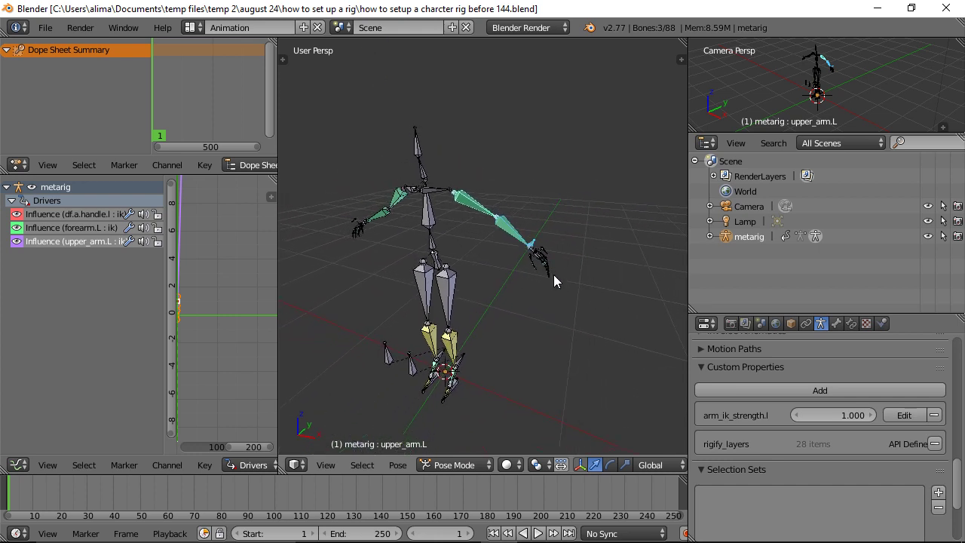
right_click(435, 257)
key("g")
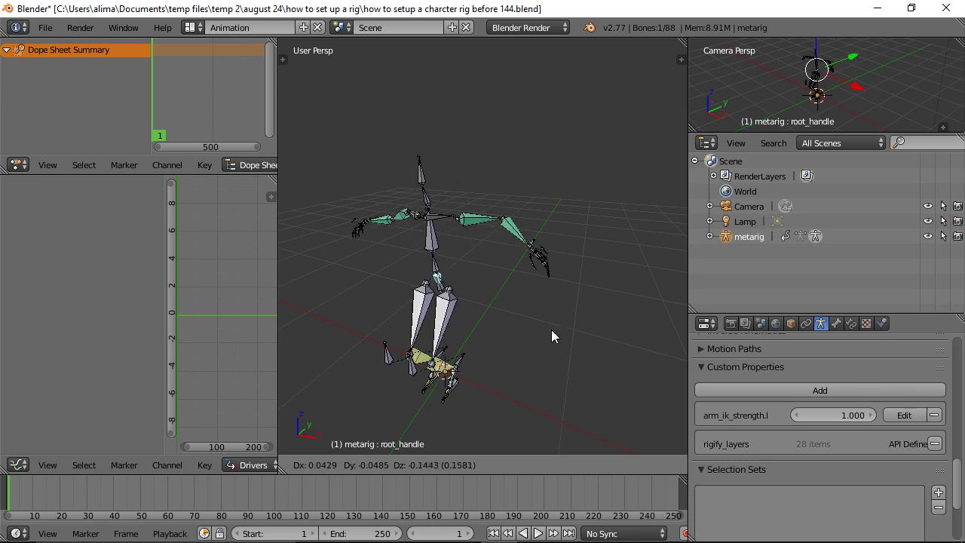
right_click(552, 329)
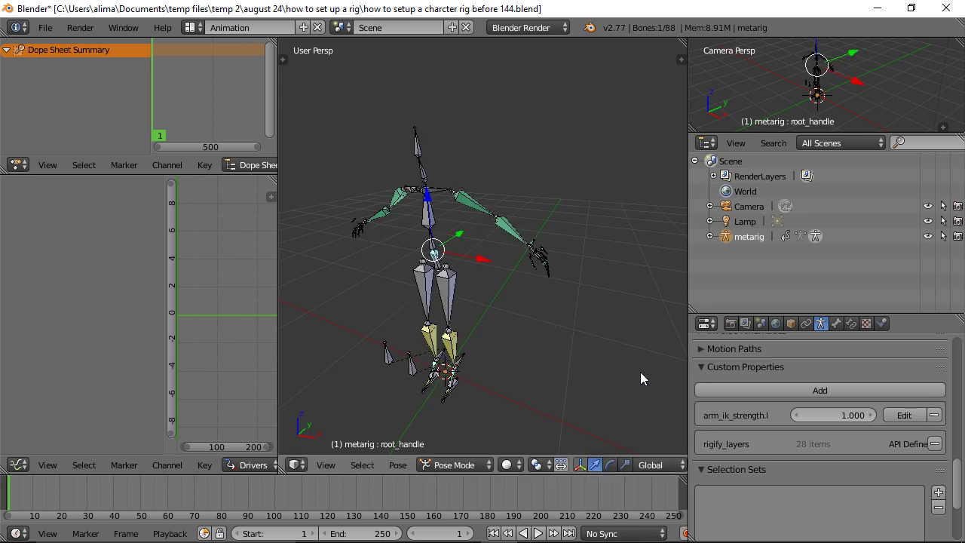
Set the arm_ik_strength.l custom property to 0.
left_click(864, 415)
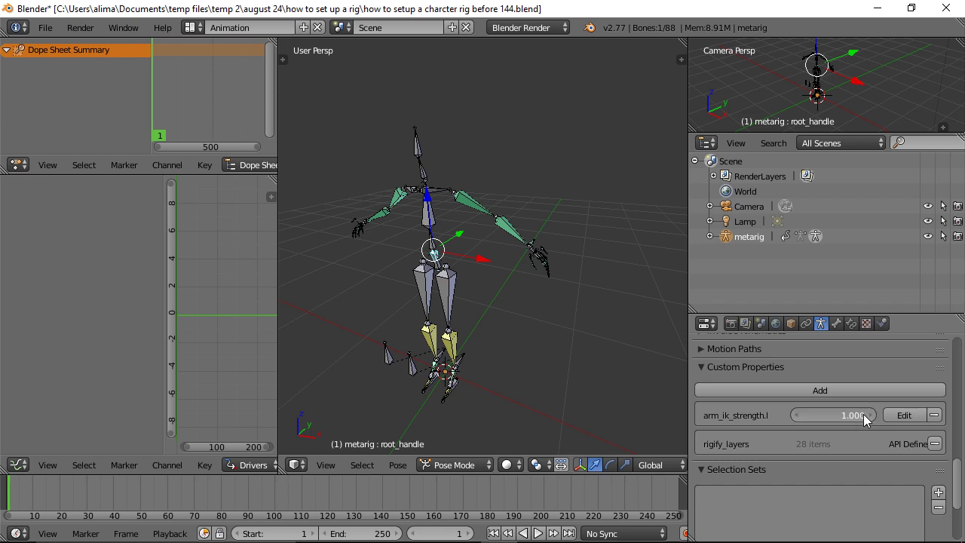
type("0")
key("Return")
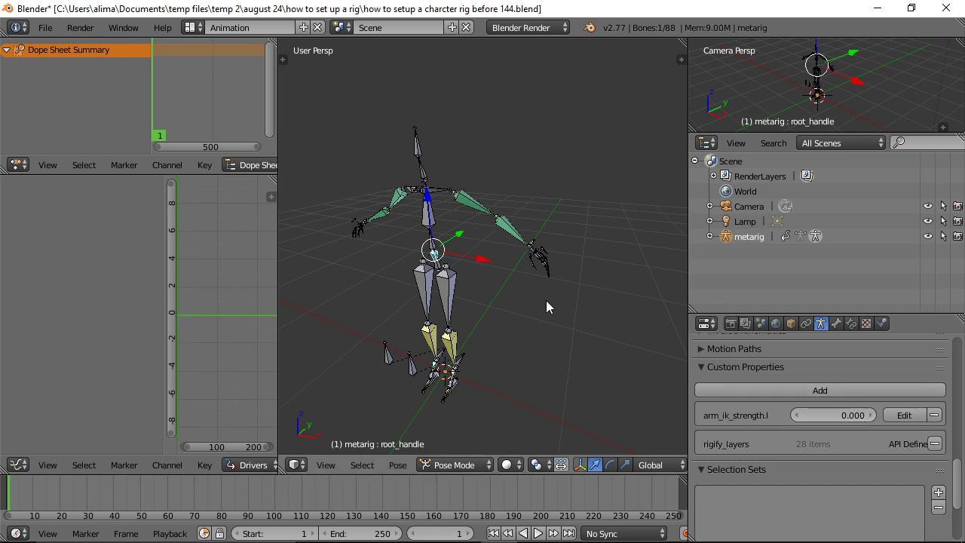
Test the left arm's FK behaviour with a cancelled root_handle move and save as "how to setup a charcter rig before 145.blend".
key("g")
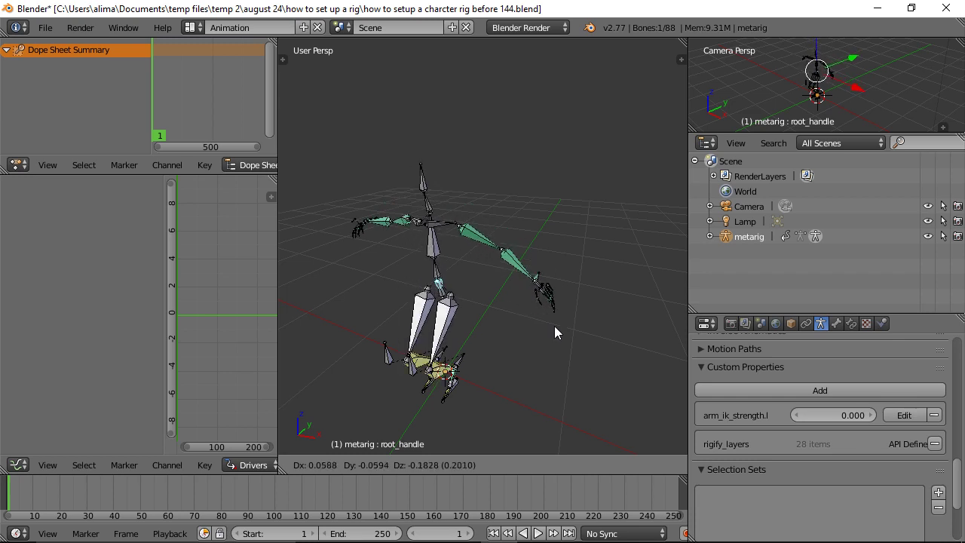
right_click(551, 310)
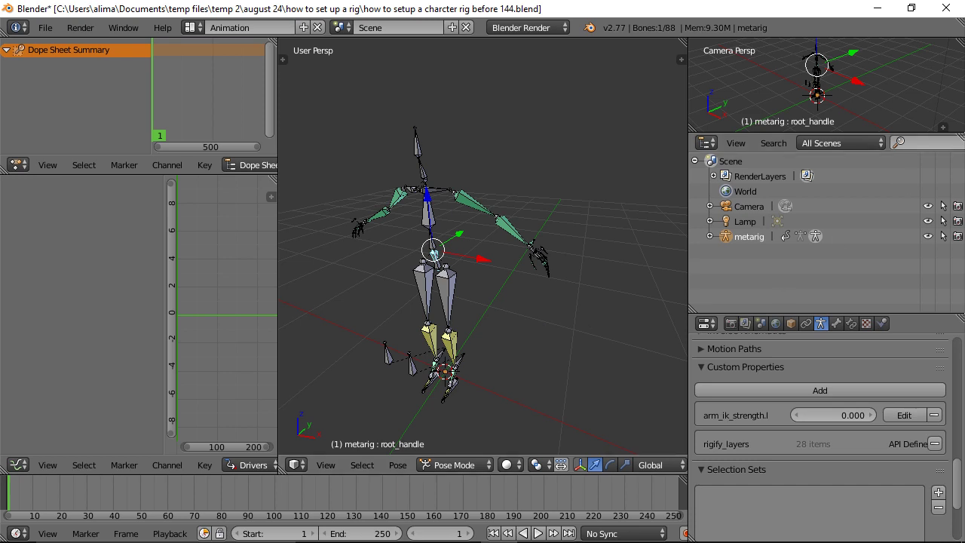
key("ctrl+alt+s")
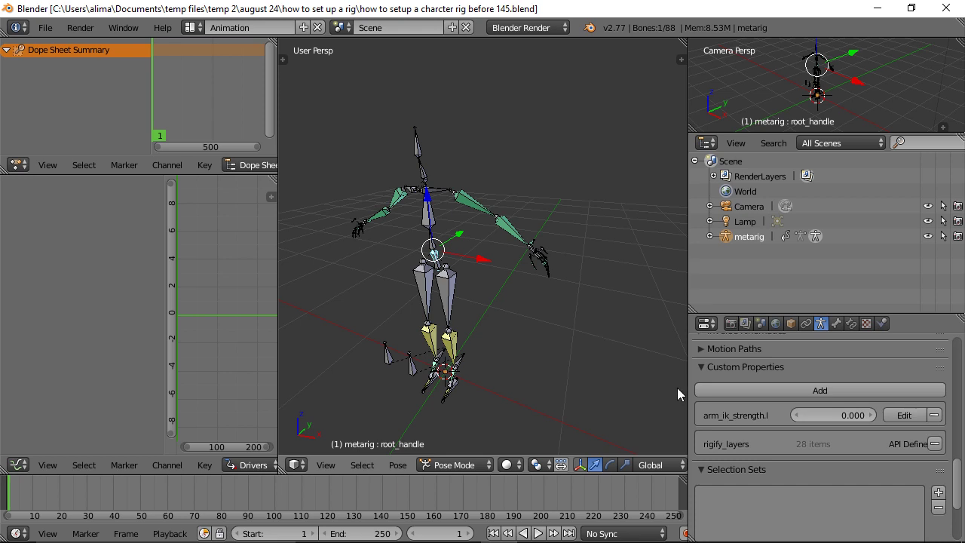
Add an armature custom property named arm_ik_stength.r and save as "how to setup a charcter rig before 146.blend".
left_click(838, 392)
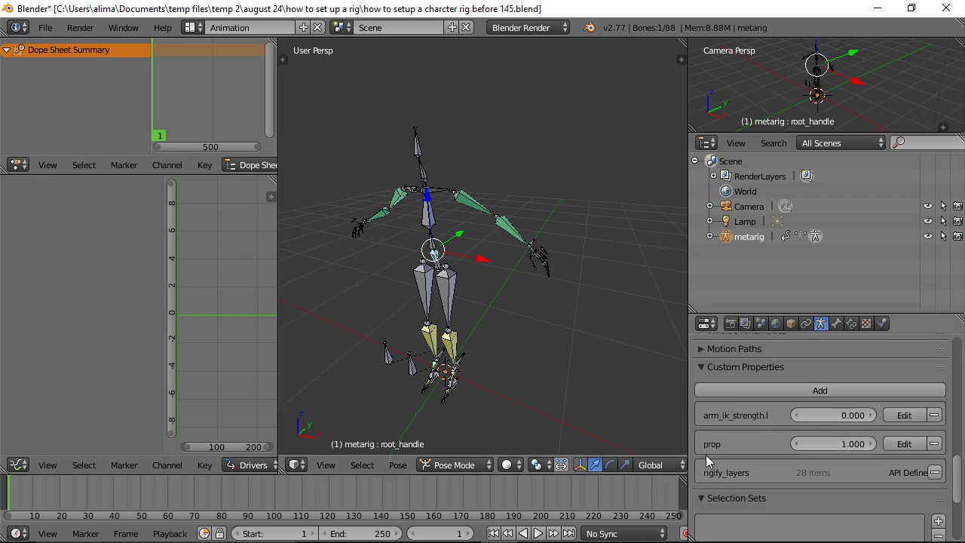
left_click(905, 444)
left_click(822, 414)
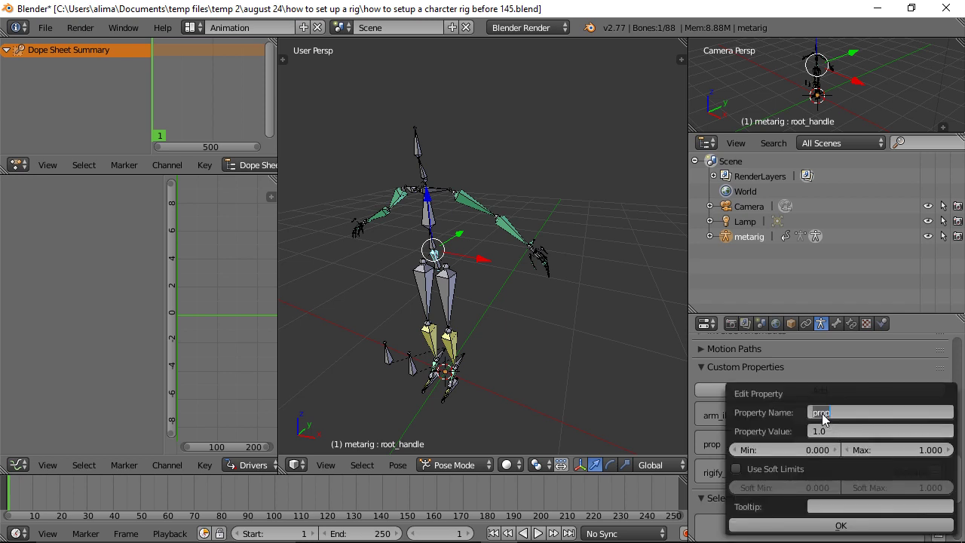
type("a")
type("rm_ik_steng")
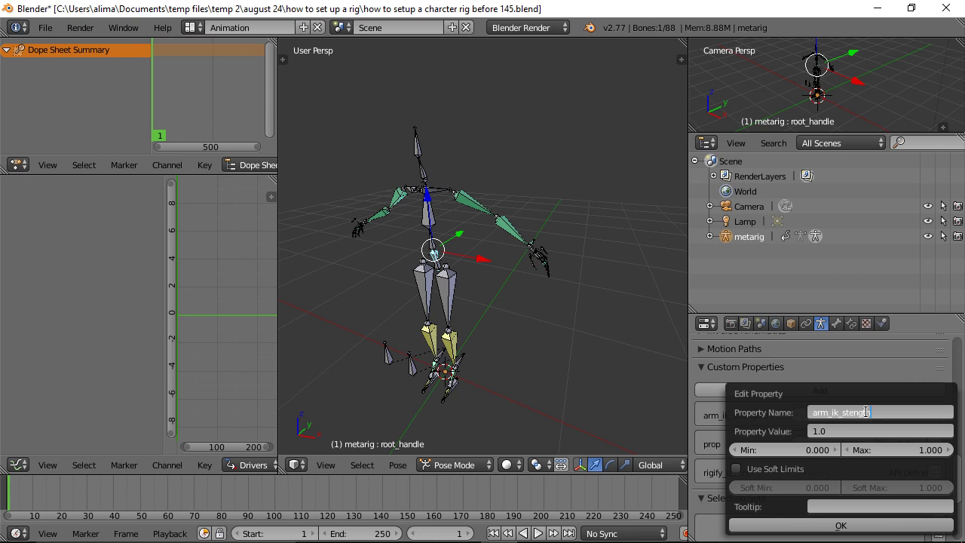
type("thr")
key("Return")
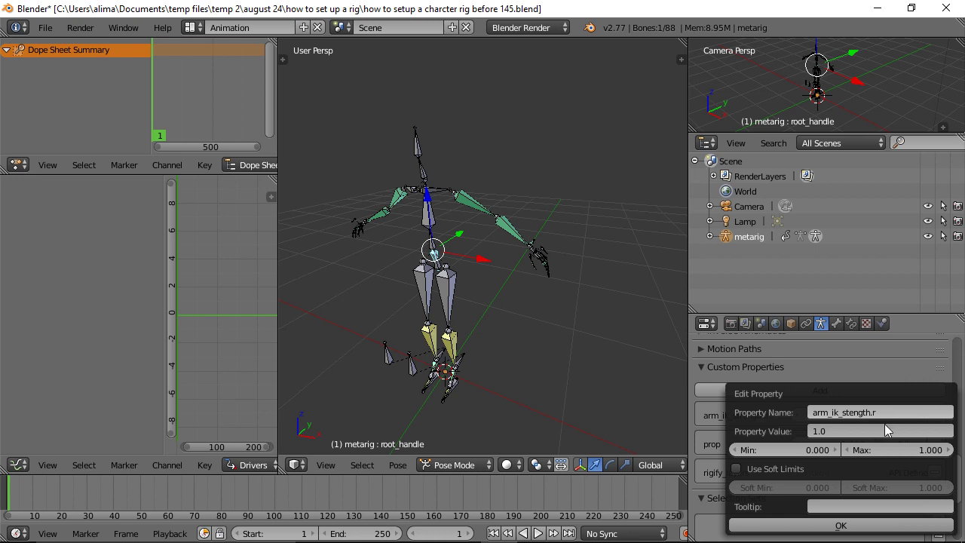
left_click(875, 525)
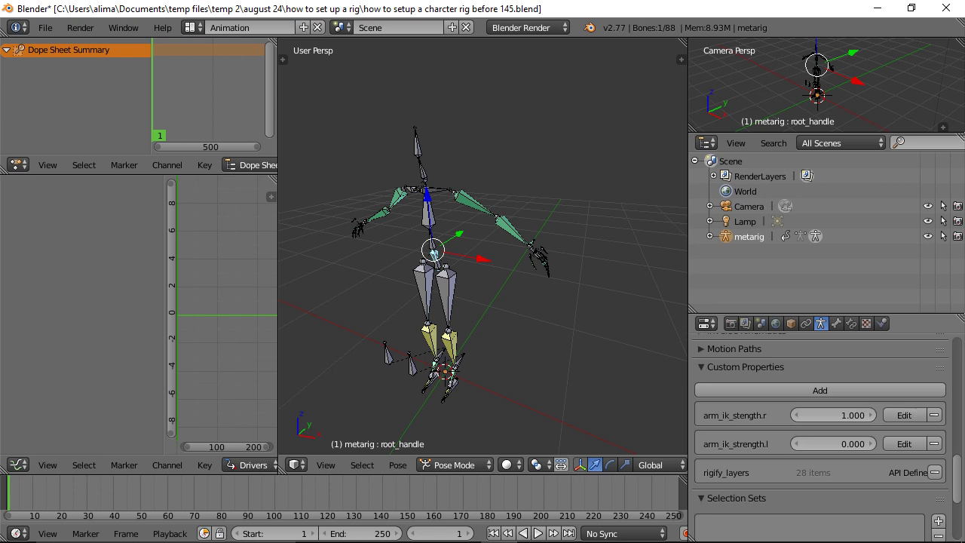
key("ctrl+alt+s")
Add a driver to the influence of the ik Copy Rotation constraint on the df.a.handle.r bone.
middle_click_drag(487, 135, 576, 133)
middle_click_drag(371, 288, 379, 266)
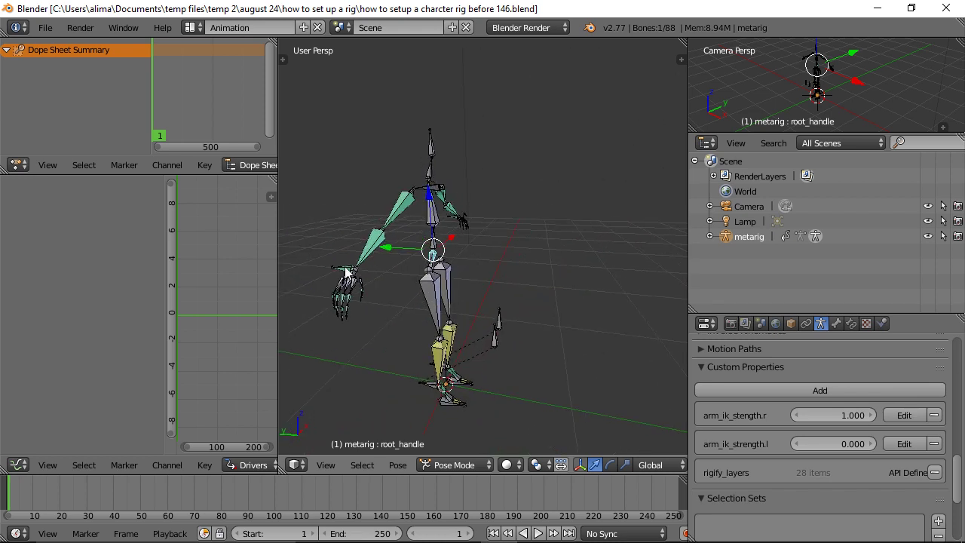
right_click(347, 270)
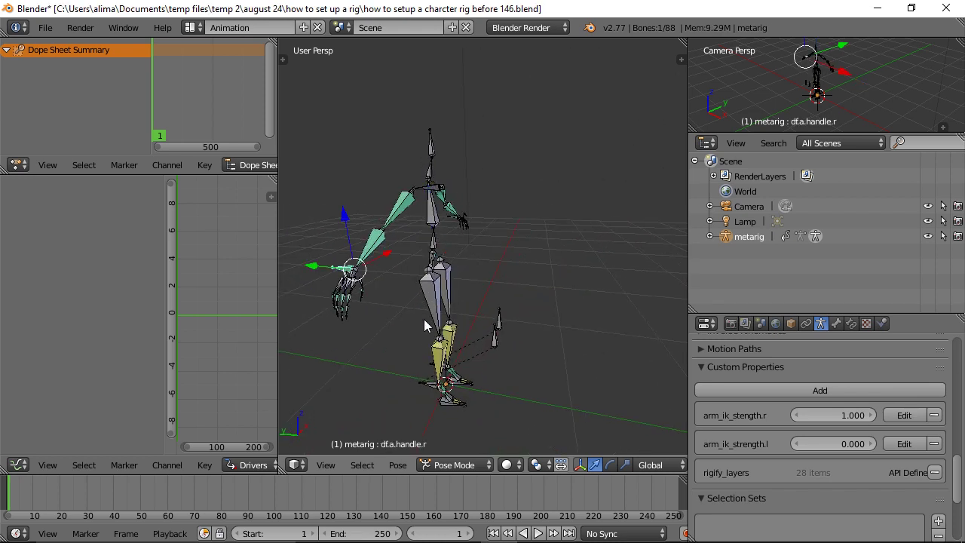
left_click(851, 324)
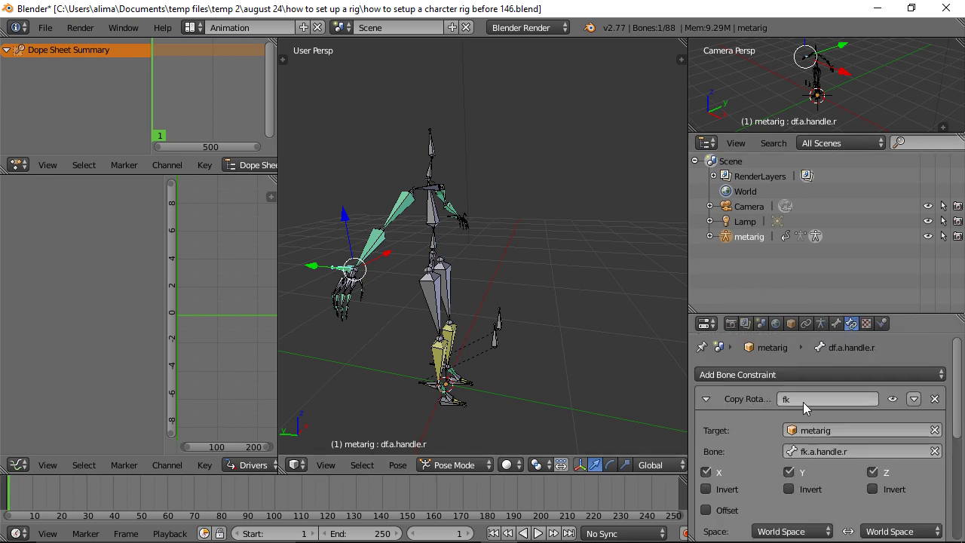
scroll(822, 484, "down", 3)
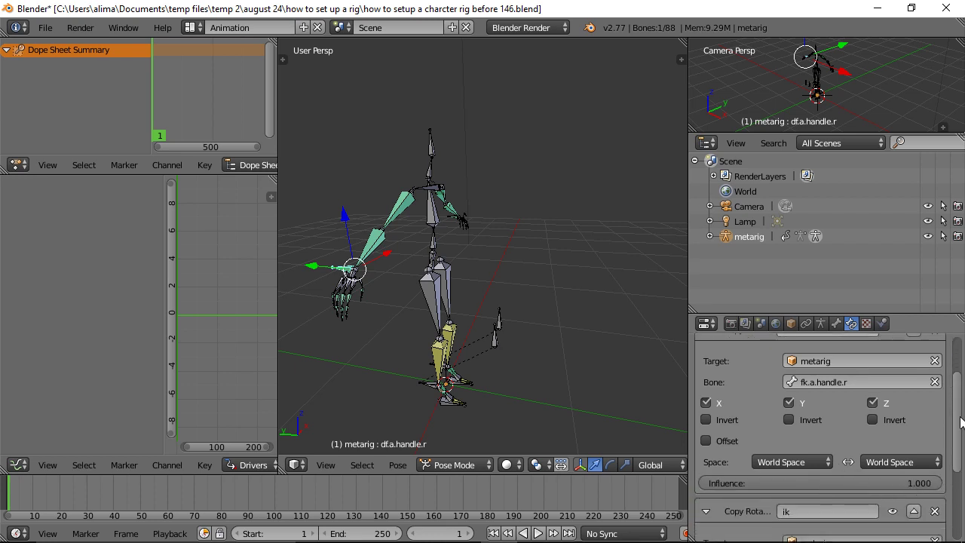
scroll(946, 490, "down", 6)
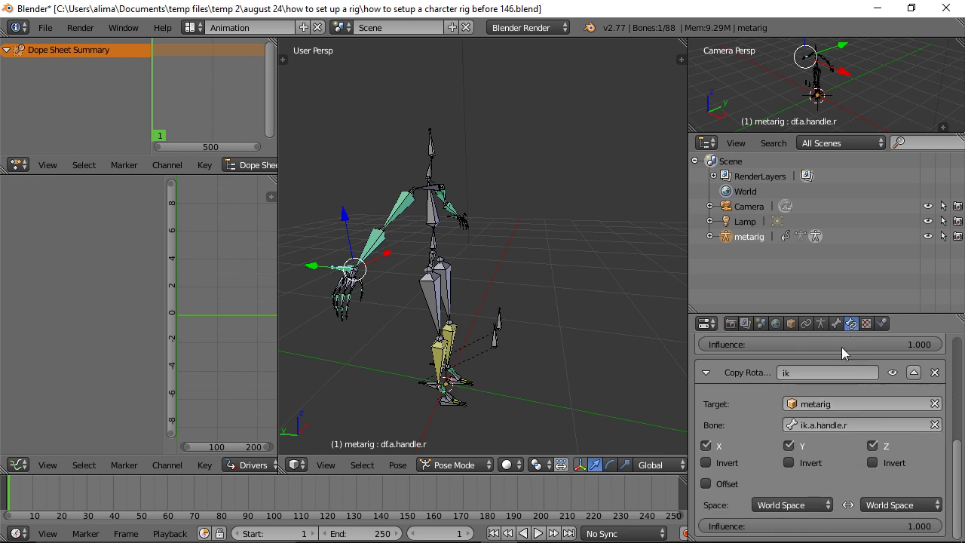
right_click(827, 527)
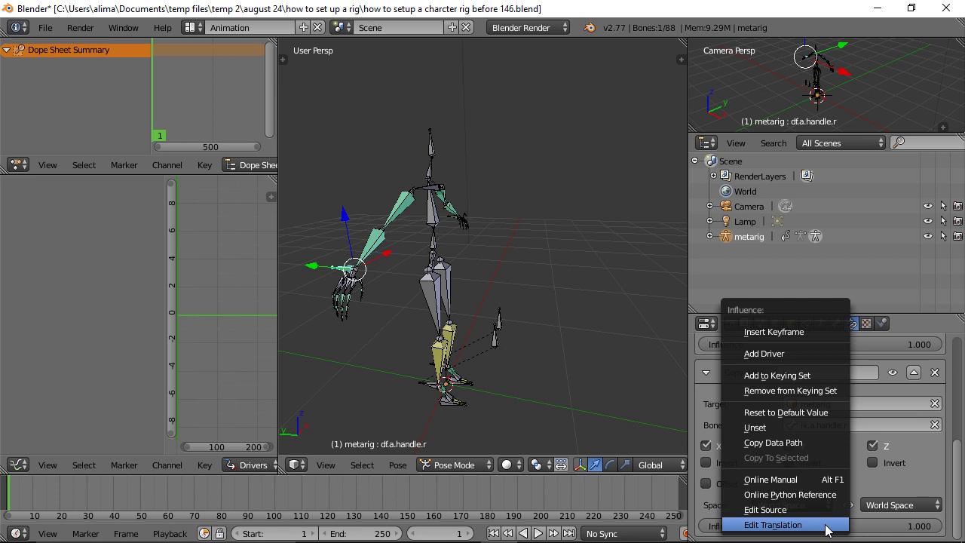
left_click(779, 351)
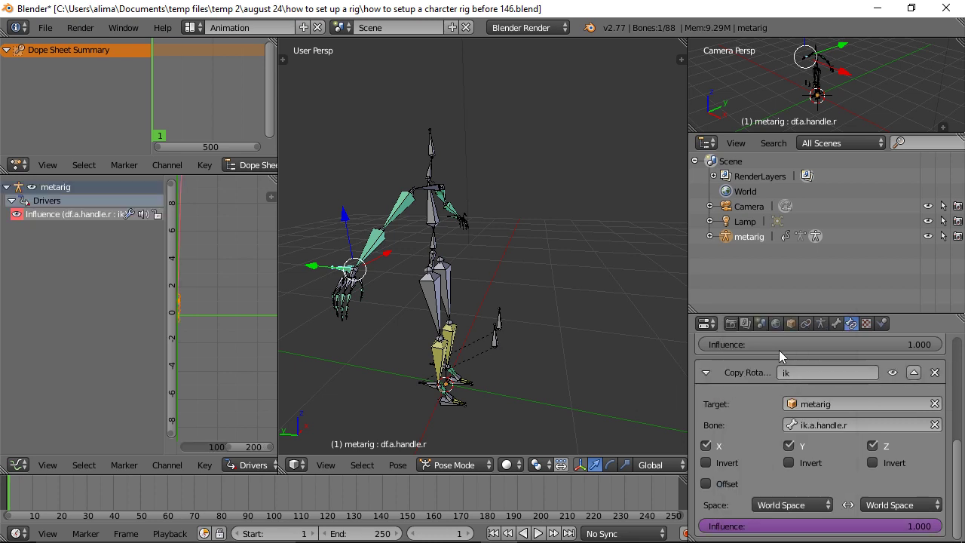
Add drivers to the ik Copy Rotation influence on forearm.R and upper_arm.R, and save as "how to setup a charcter rig before 147.blend".
right_click(377, 243)
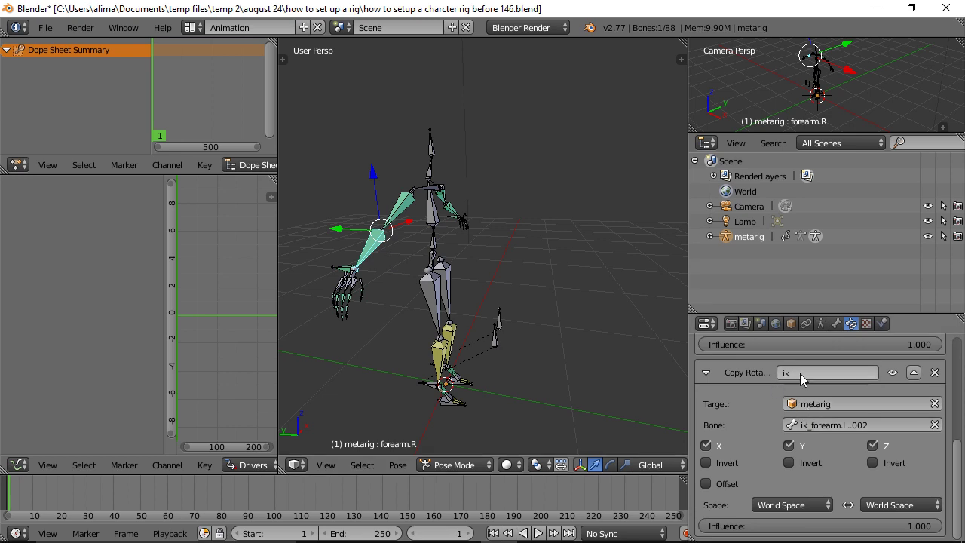
right_click(841, 531)
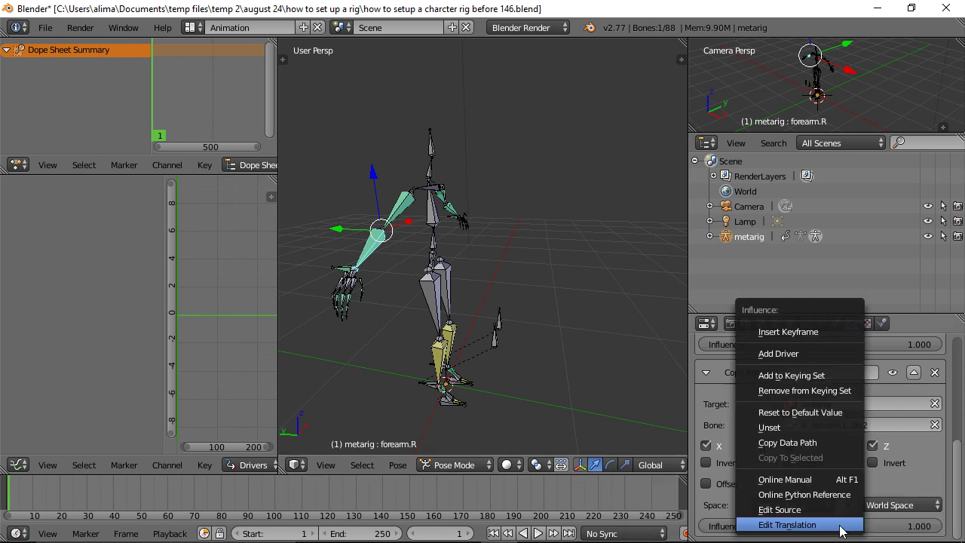
left_click(792, 362)
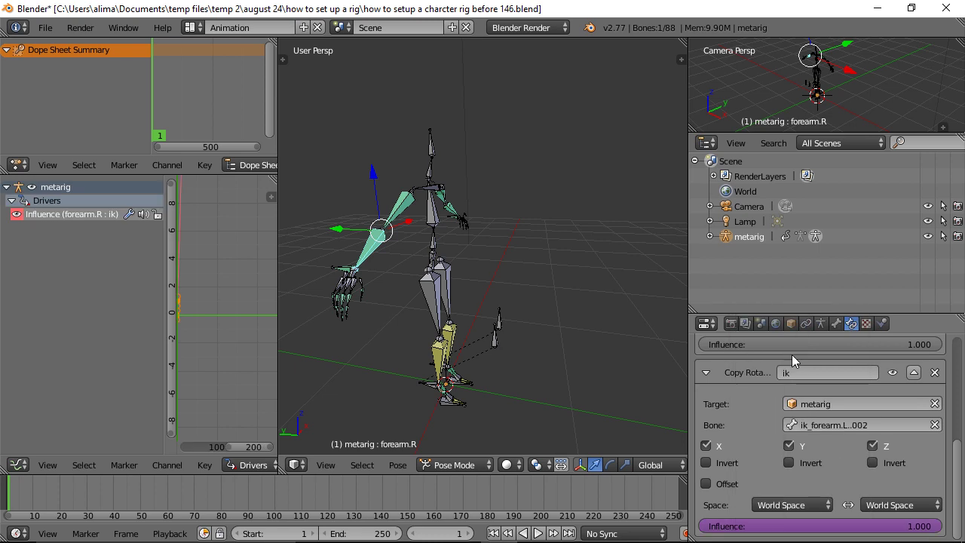
right_click(406, 206)
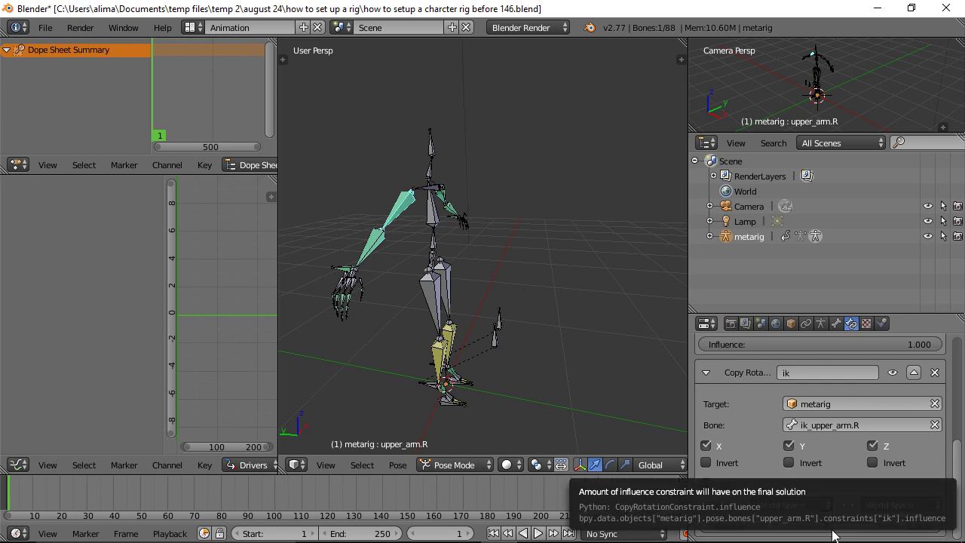
right_click(860, 530)
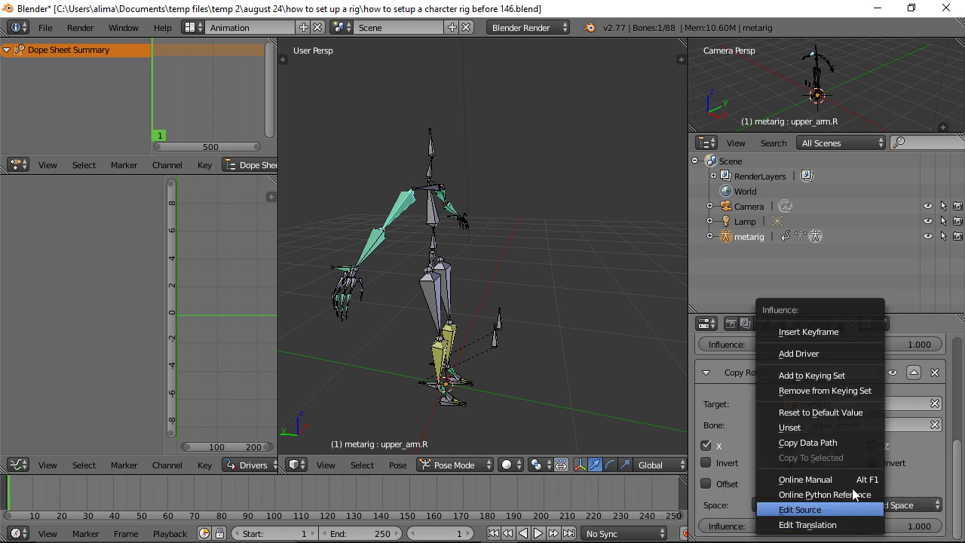
left_click(819, 359)
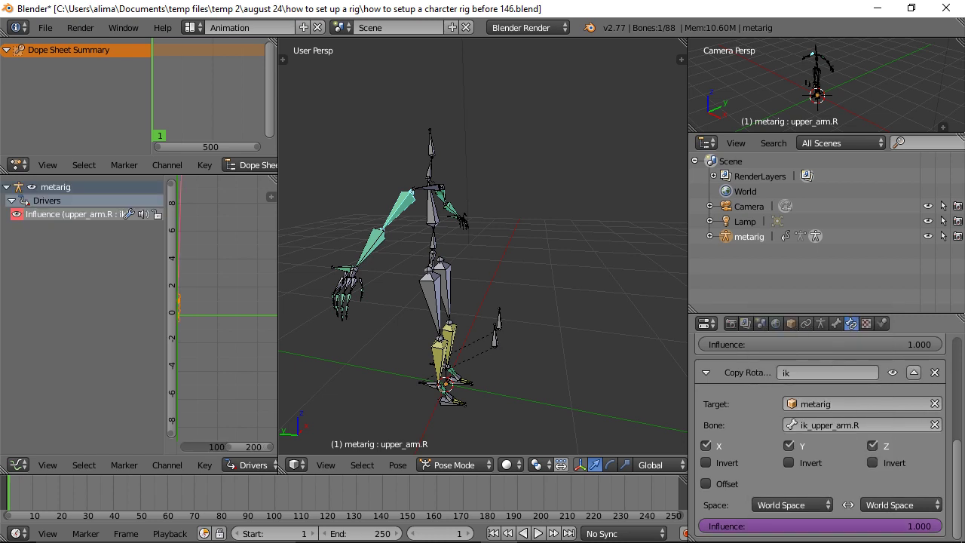
key("ctrl+alt+s")
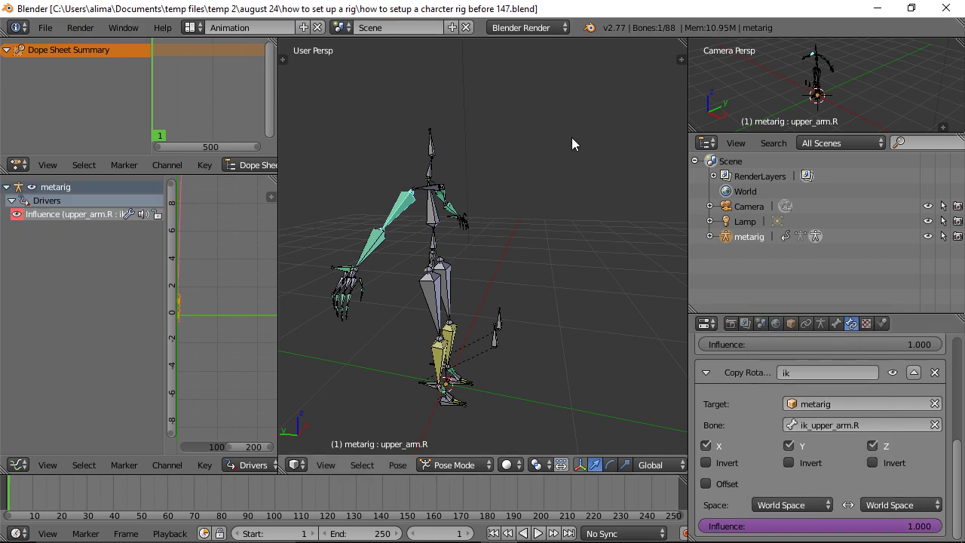
Select the df.a.handle.r, forearm.R and upper_arm.R bones together and save as "how to setup a charcter rig before 148.blend".
right_click(342, 272)
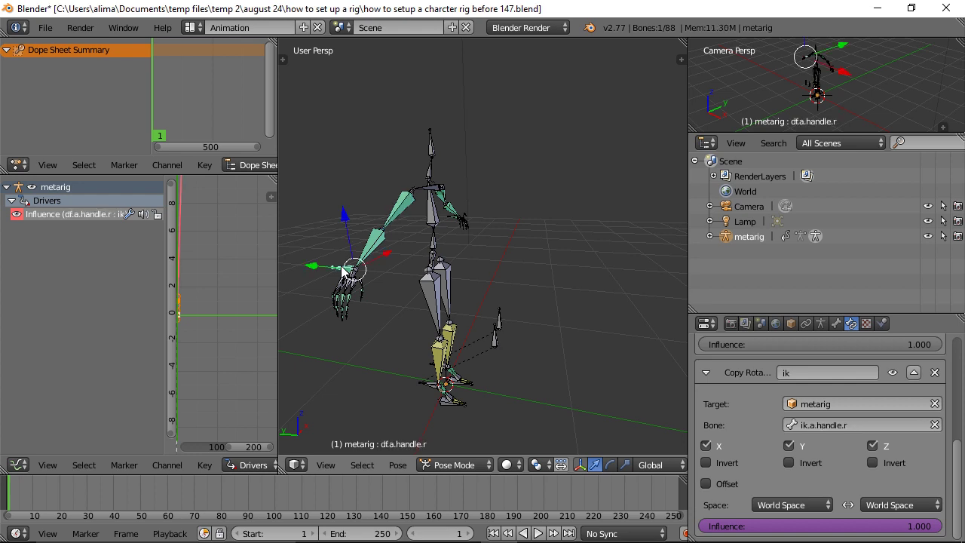
right_click(373, 242, "shift")
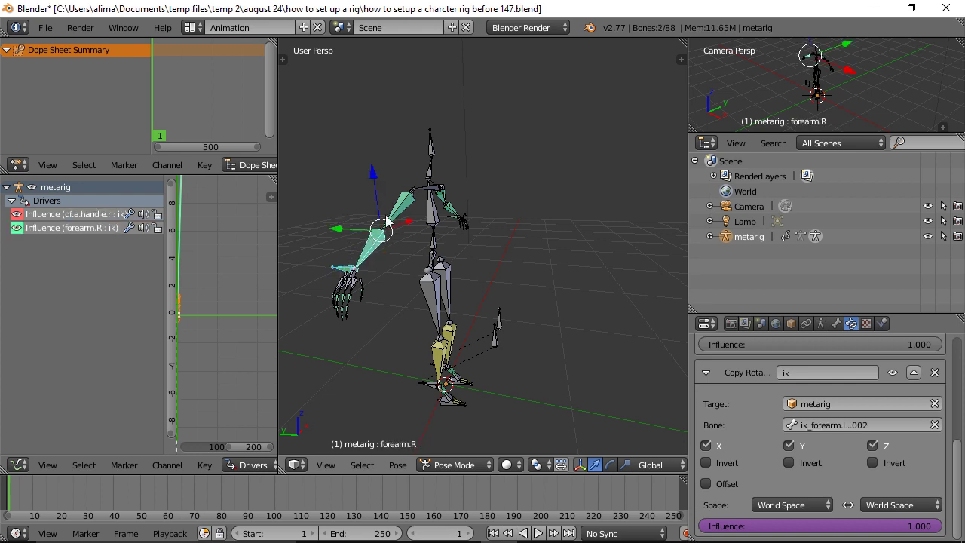
right_click(405, 205, "shift")
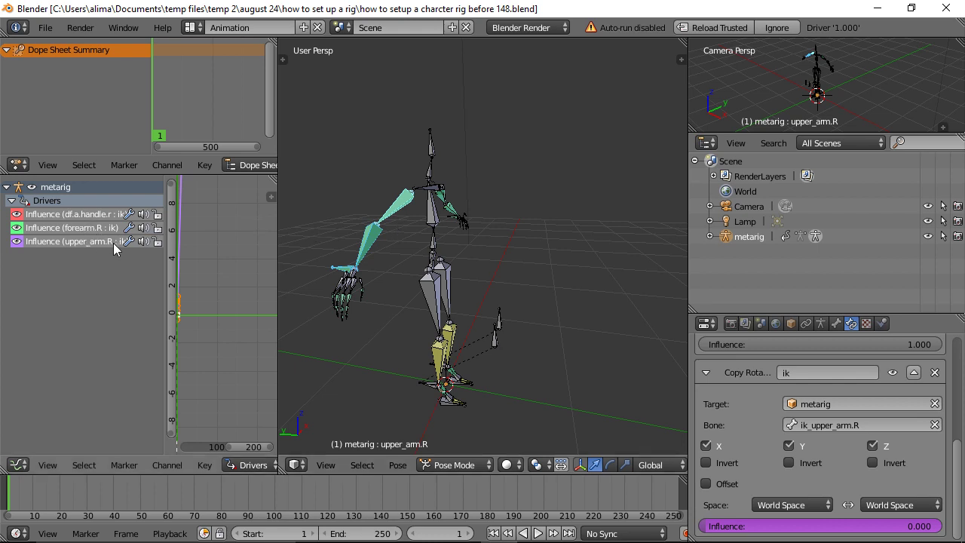
Set the df.a.handle.r influence driver's type to Averaged Value and its variable to Single Property.
left_click(106, 216)
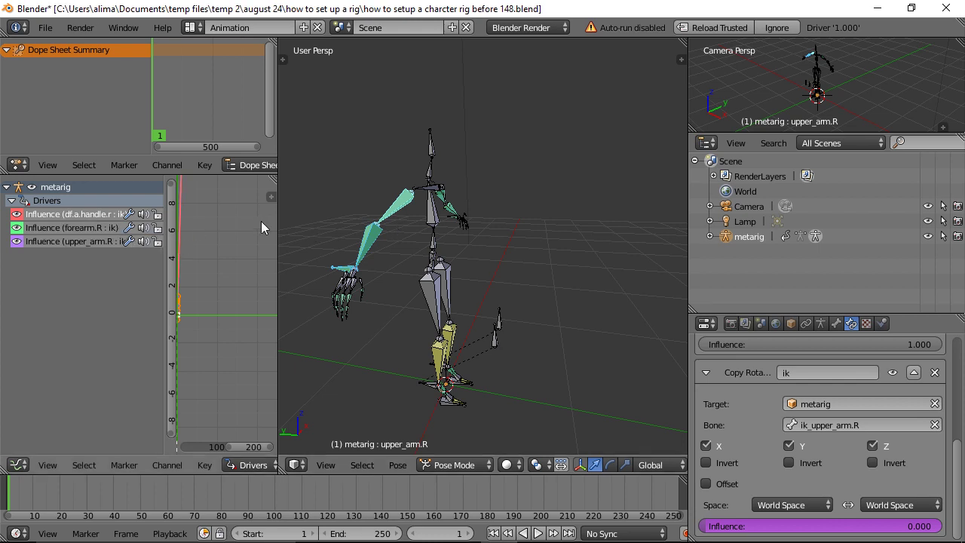
left_click_drag(276, 215, 334, 215)
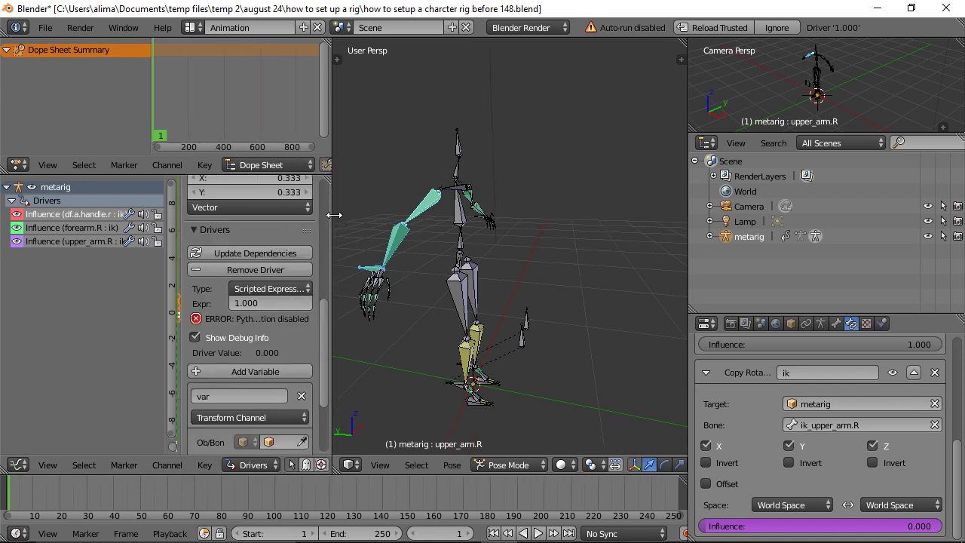
left_click(305, 289)
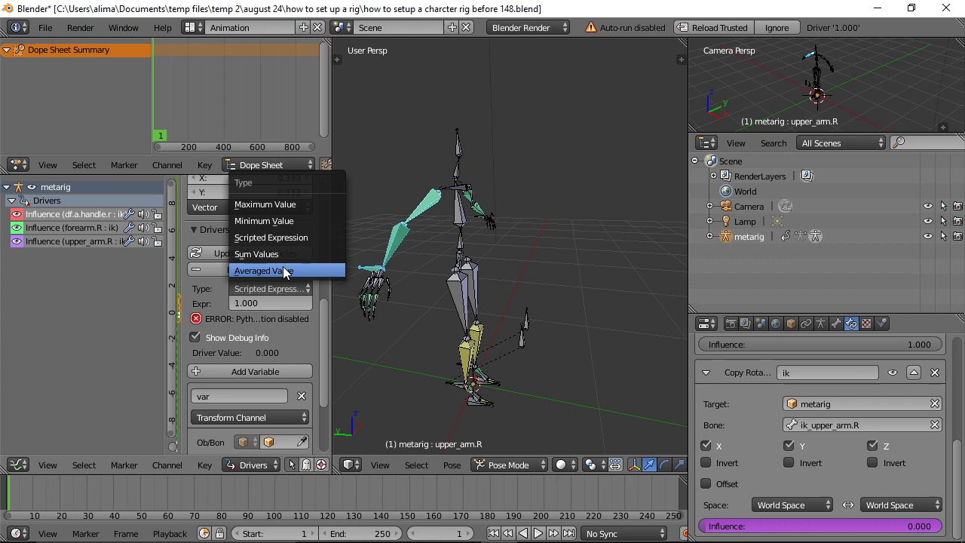
left_click(280, 272)
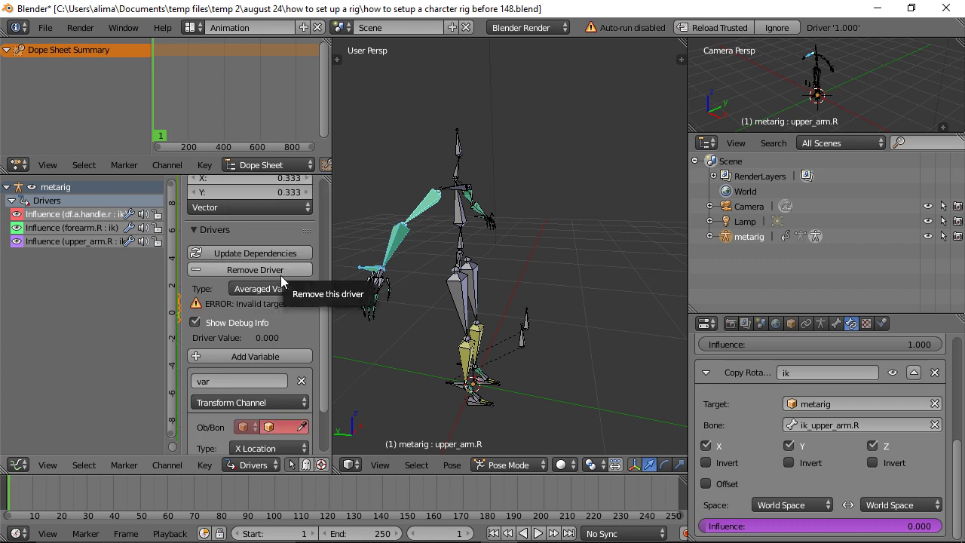
left_click(295, 404)
left_click(268, 384)
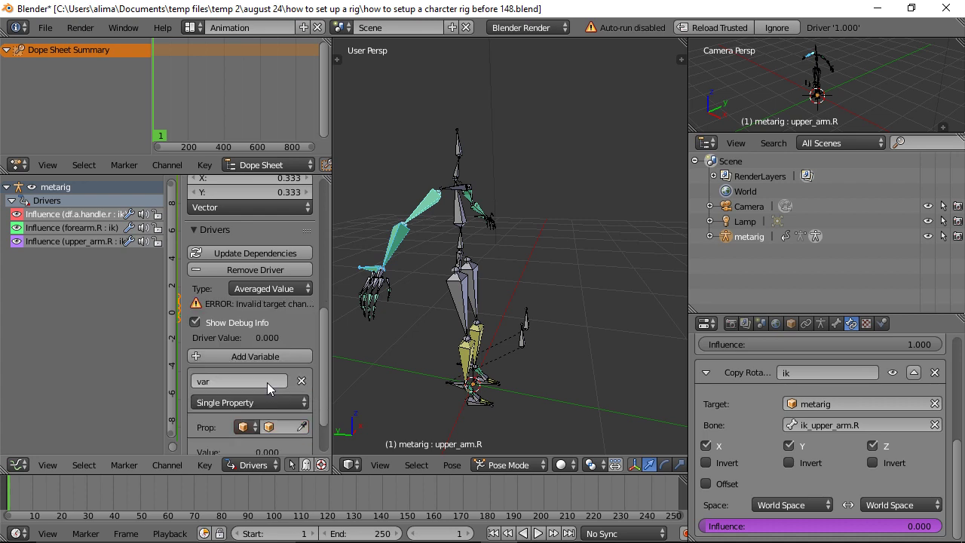
Target the df.a.handle.r driver variable at the Armature data and save as "how to setup a charcter rig before 149.blend".
left_click(253, 427)
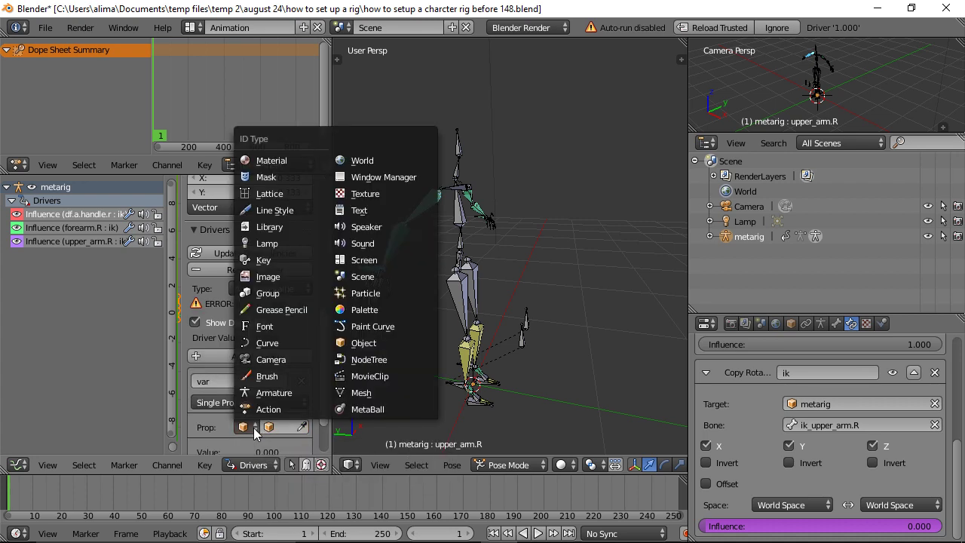
left_click(279, 393)
left_click(290, 426)
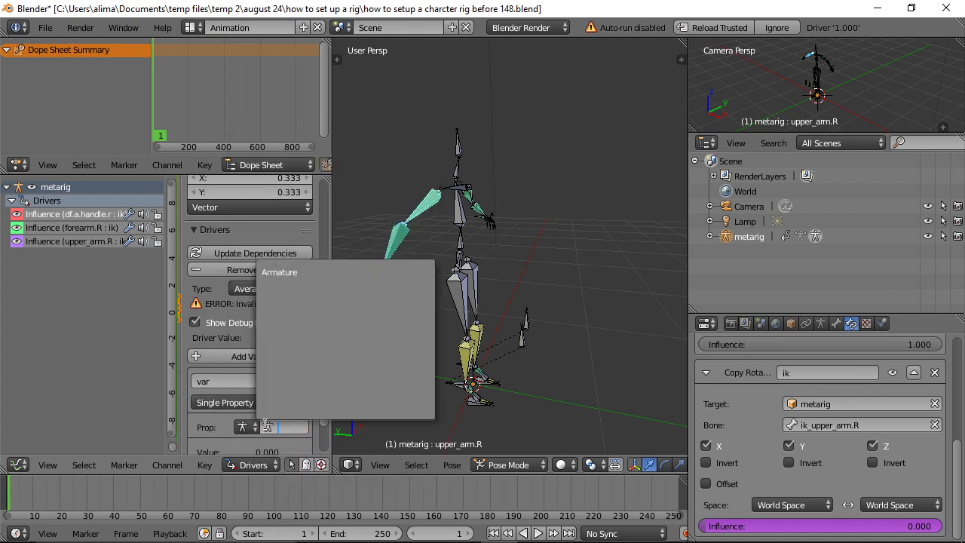
left_click(291, 273)
key("ctrl+alt+s")
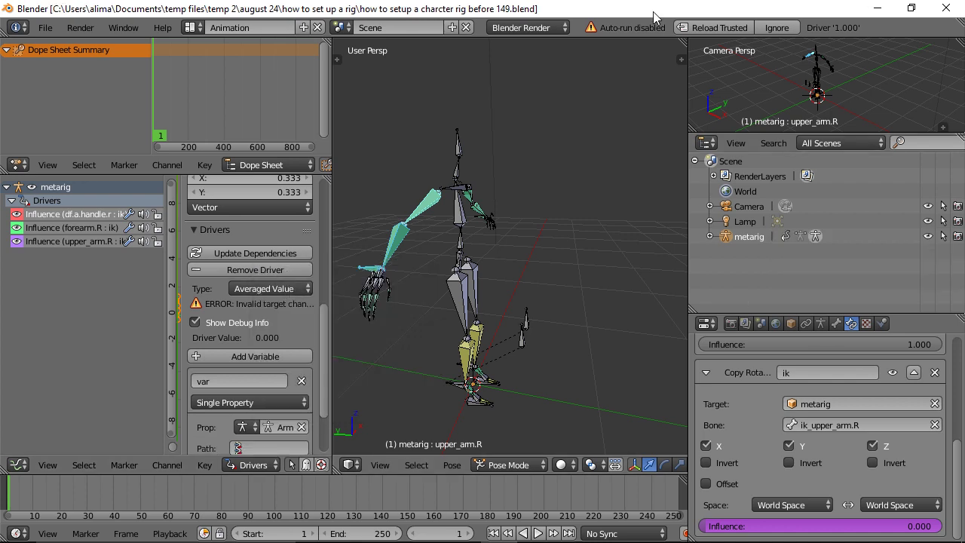
Copy the data path of the arm_ik_stength.r custom property and use it as the df.a.handle.r driver variable's path.
left_click(820, 323)
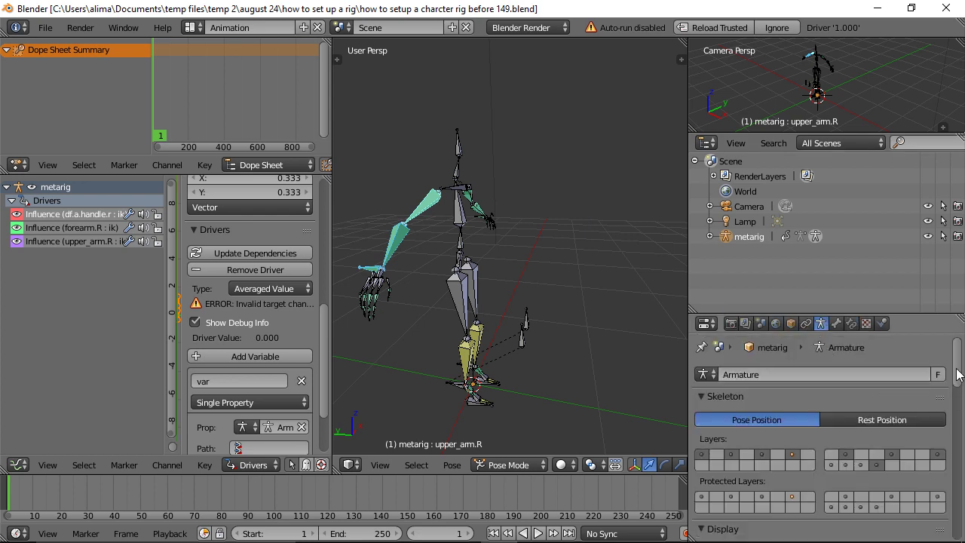
left_click_drag(958, 364, 962, 473)
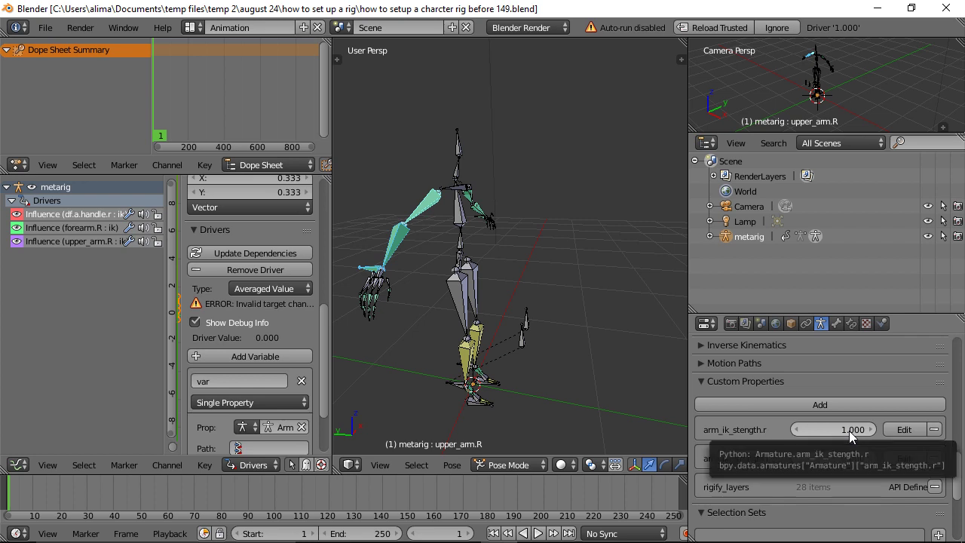
right_click(849, 431)
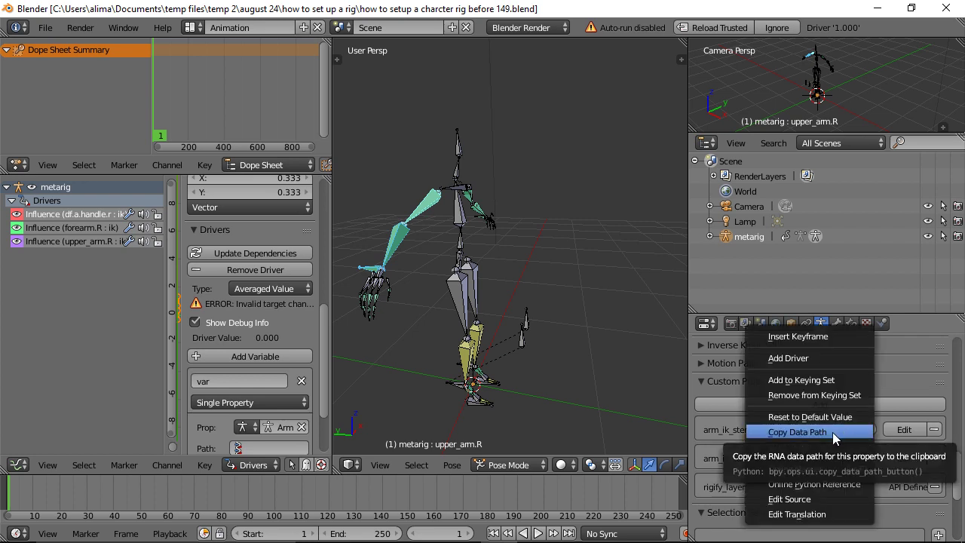
left_click(831, 432)
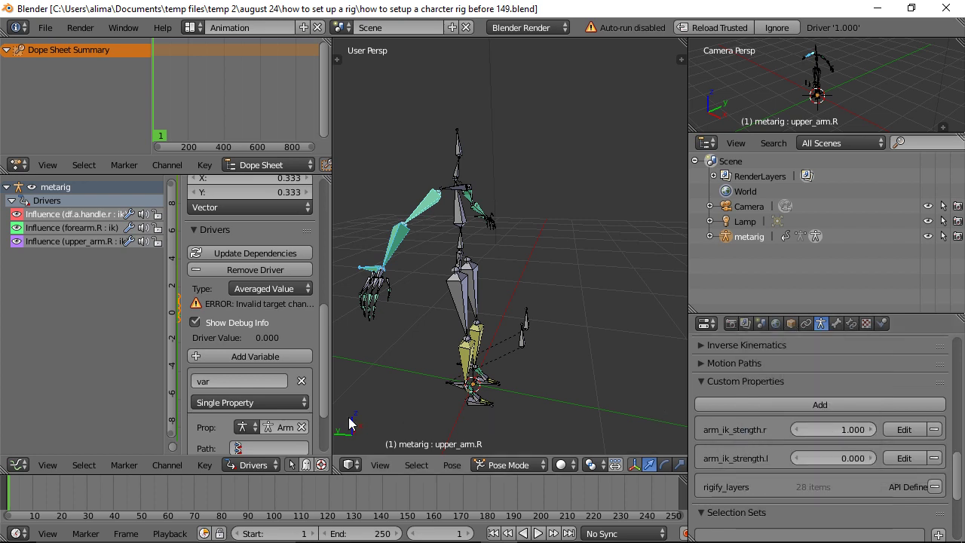
scroll(322, 418, "down", 2)
left_click(259, 412)
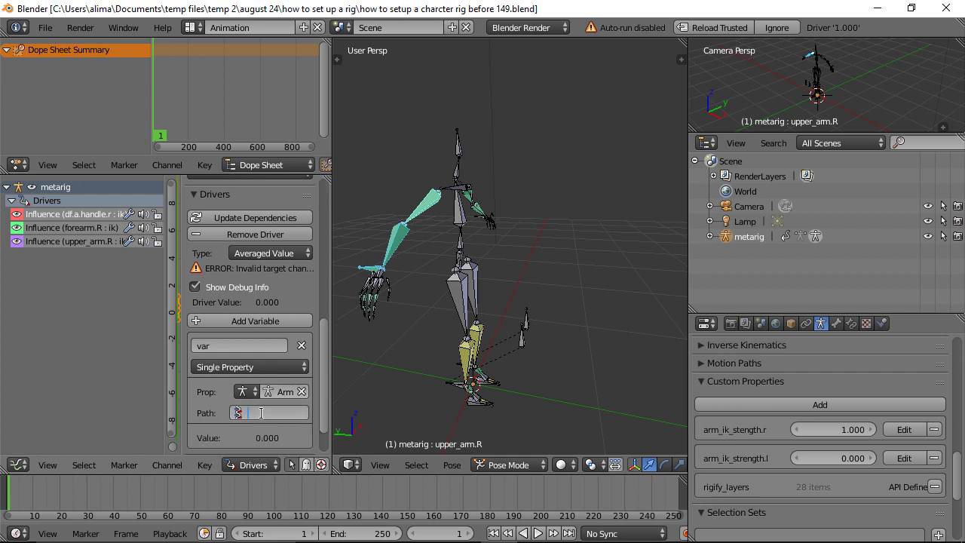
key("ctrl+v")
key("Return")
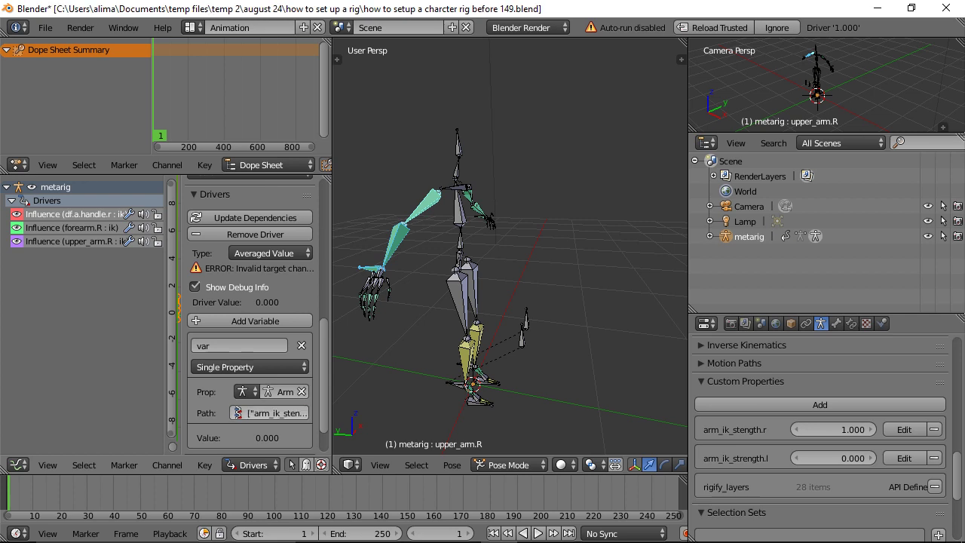
Set the forearm.R influence driver's type to Averaged Value and its variable to Single Property.
left_click(74, 227)
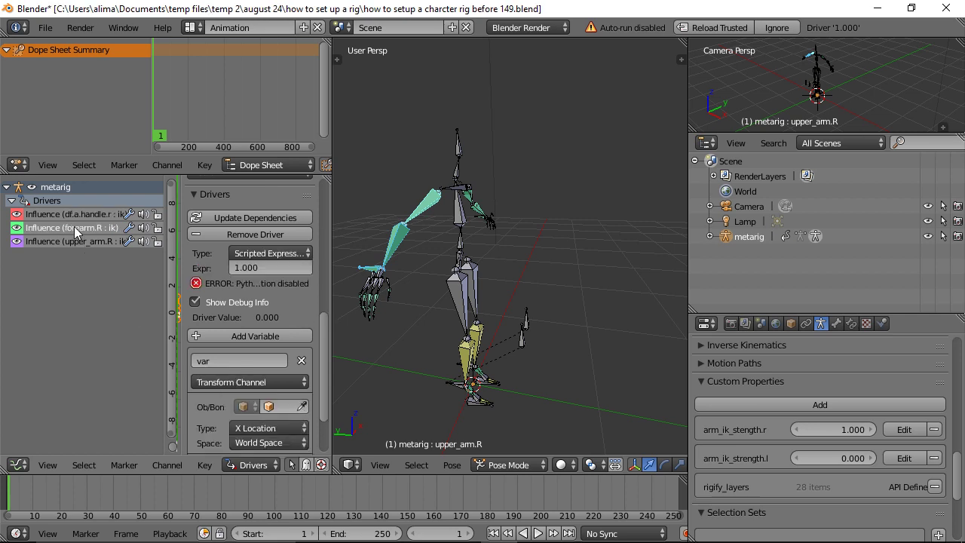
left_click(301, 255)
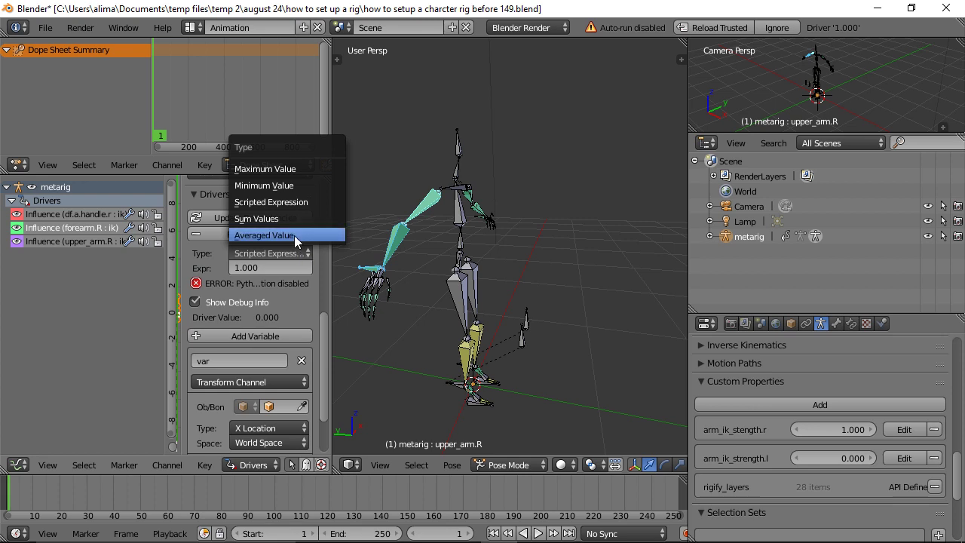
left_click(295, 239)
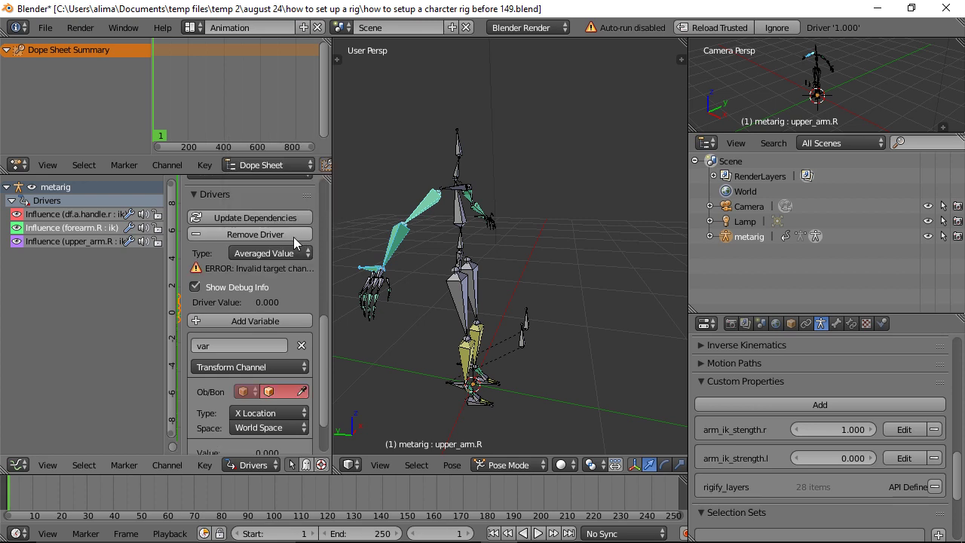
left_click(303, 366)
left_click(259, 348)
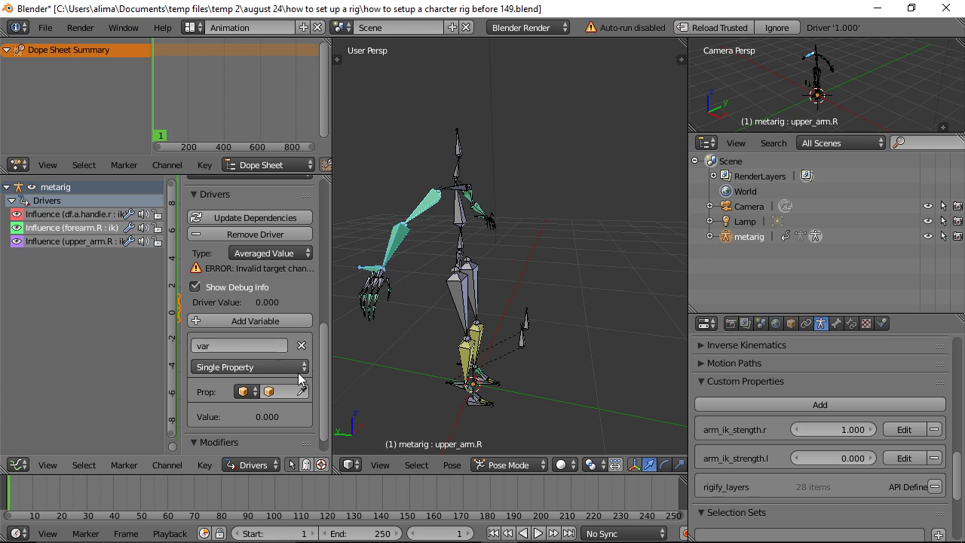
Target the forearm.R driver variable at the Armature data with the copied arm_ik_stength.r path.
left_click(256, 392)
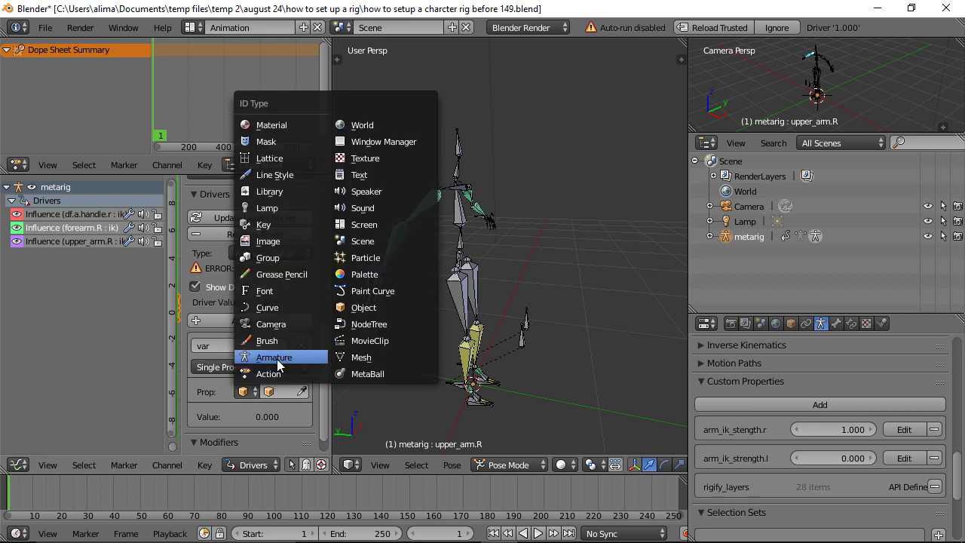
left_click(274, 358)
left_click(290, 391)
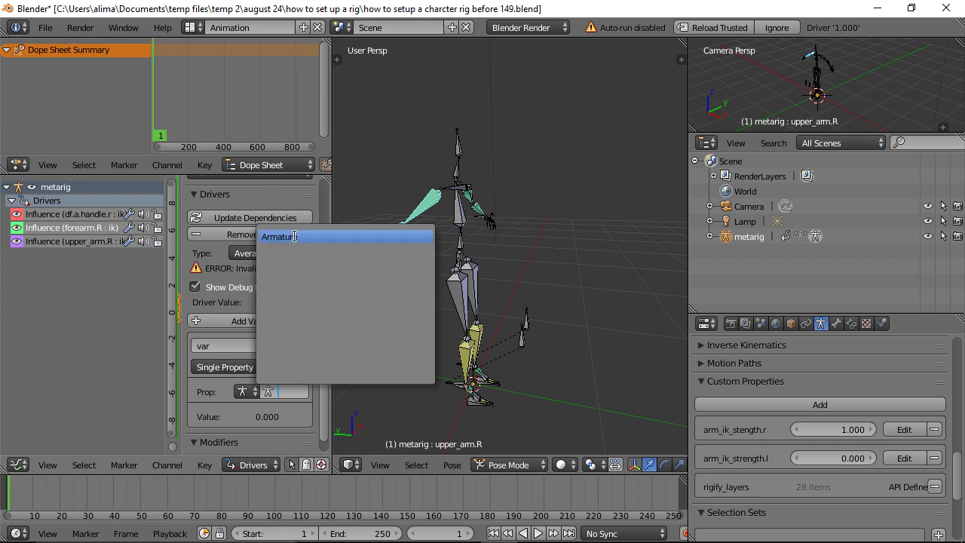
left_click(294, 237)
left_click(253, 413)
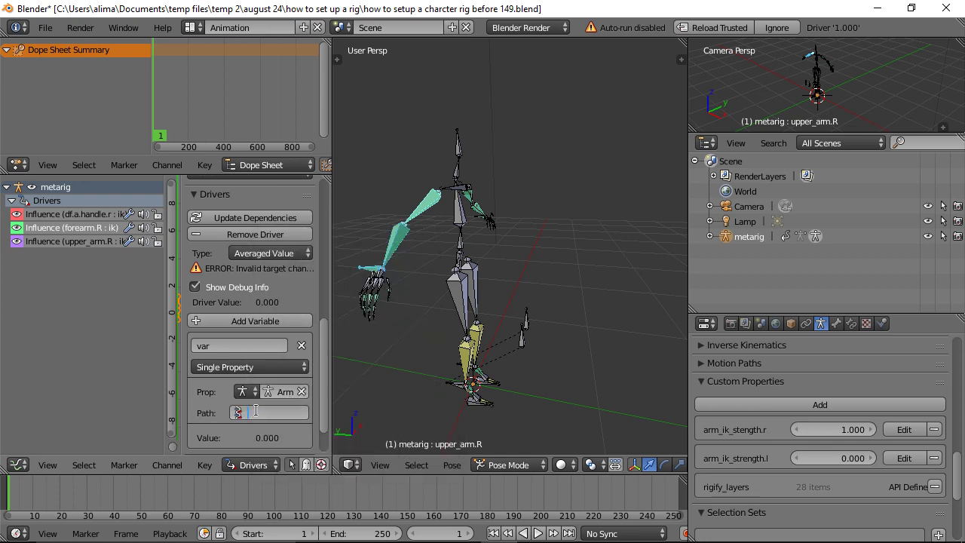
key("ctrl+v")
key("Return")
Set the upper_arm.R influence driver's type to Averaged Value and its variable to Single Property.
left_click(84, 241)
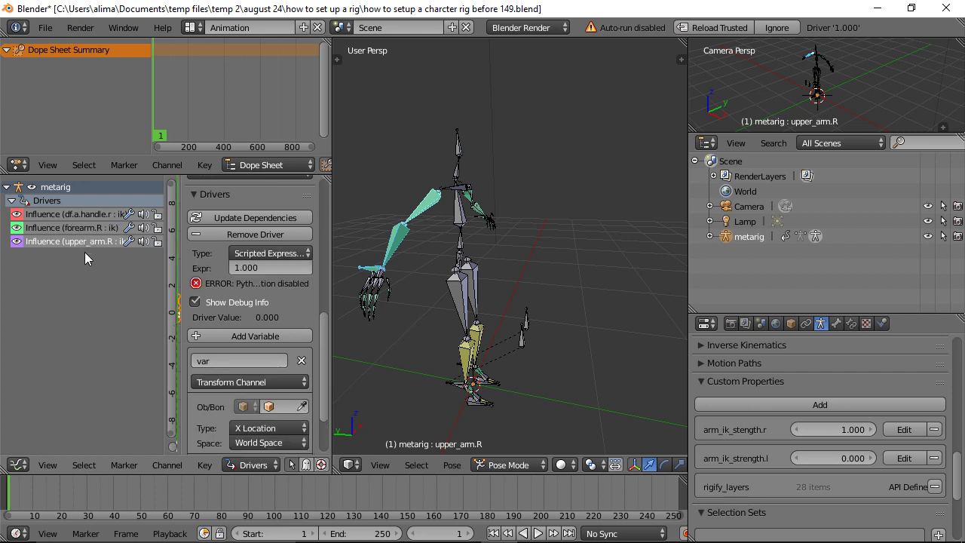
left_click(306, 253)
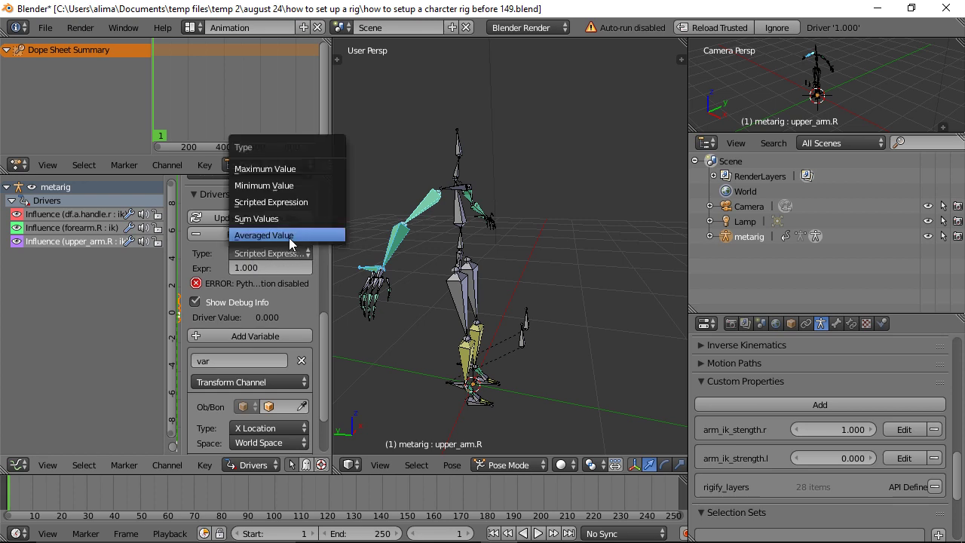
left_click(289, 238)
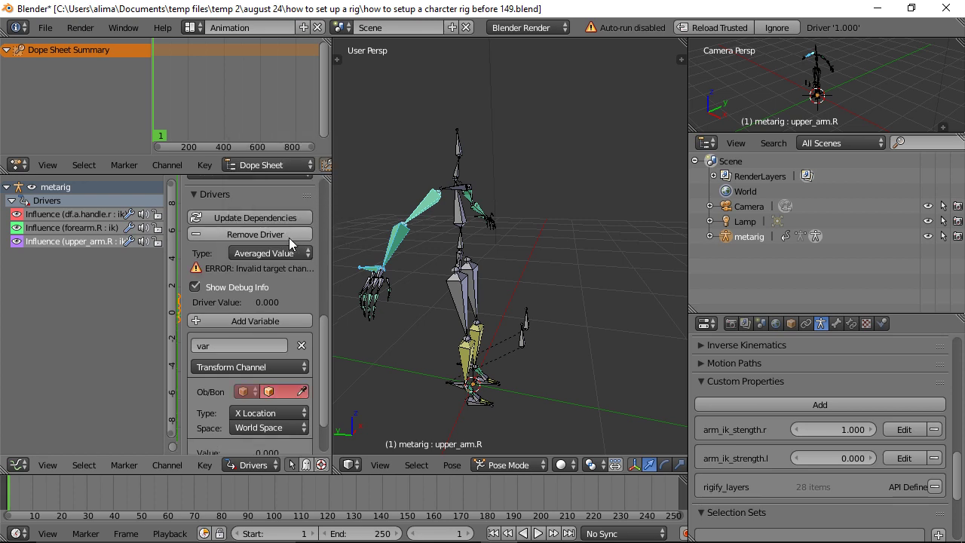
left_click(304, 368)
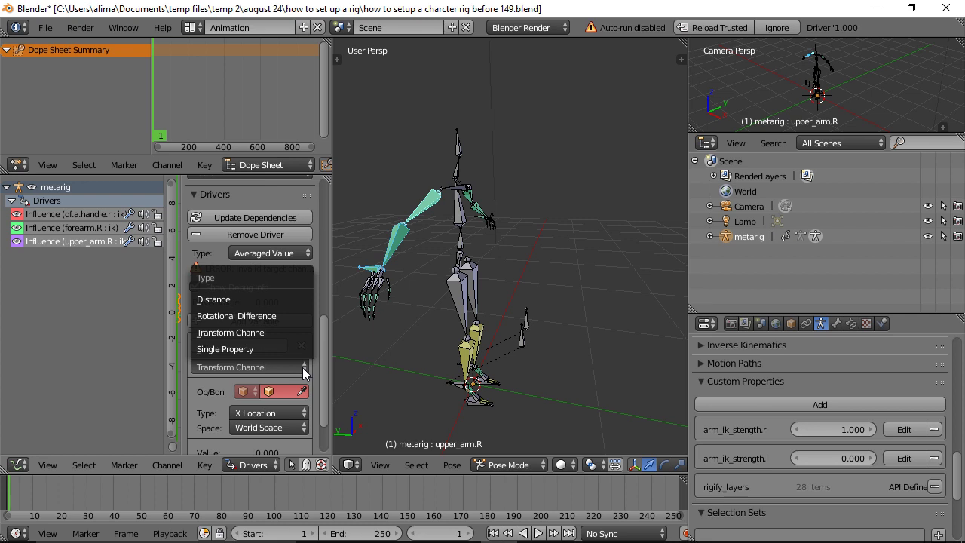
left_click(252, 348)
Target the upper_arm.R driver variable at the Armature data with the copied arm_ik_stength.r path.
left_click(254, 393)
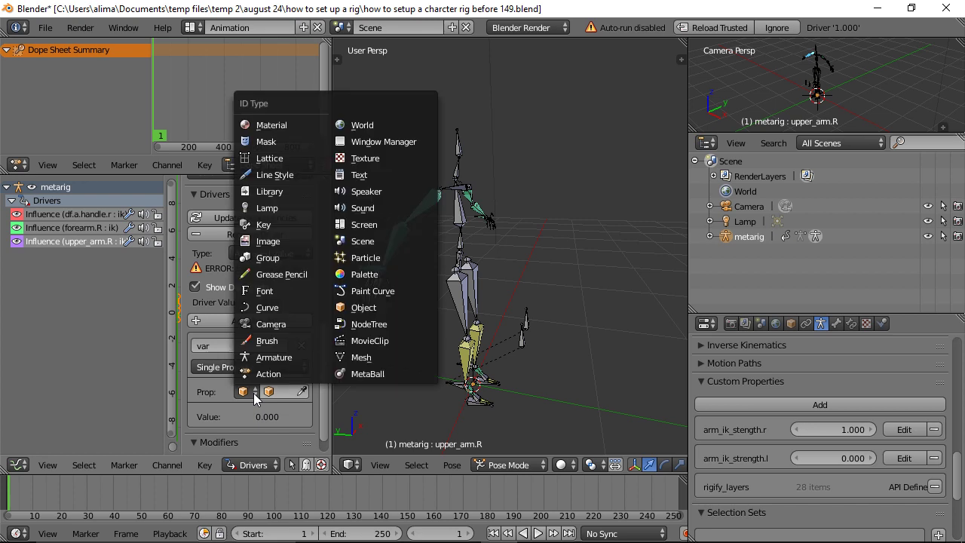
left_click(265, 358)
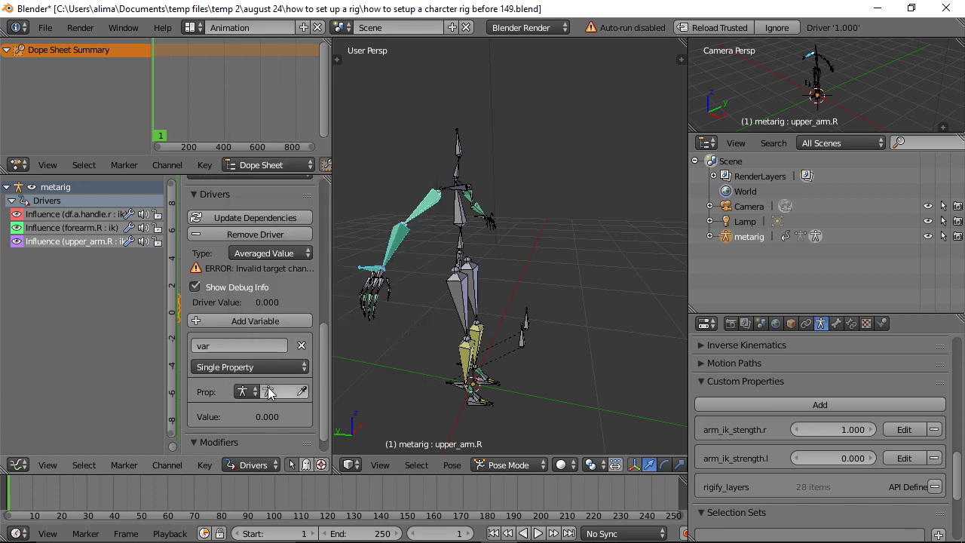
left_click(269, 390)
left_click(291, 239)
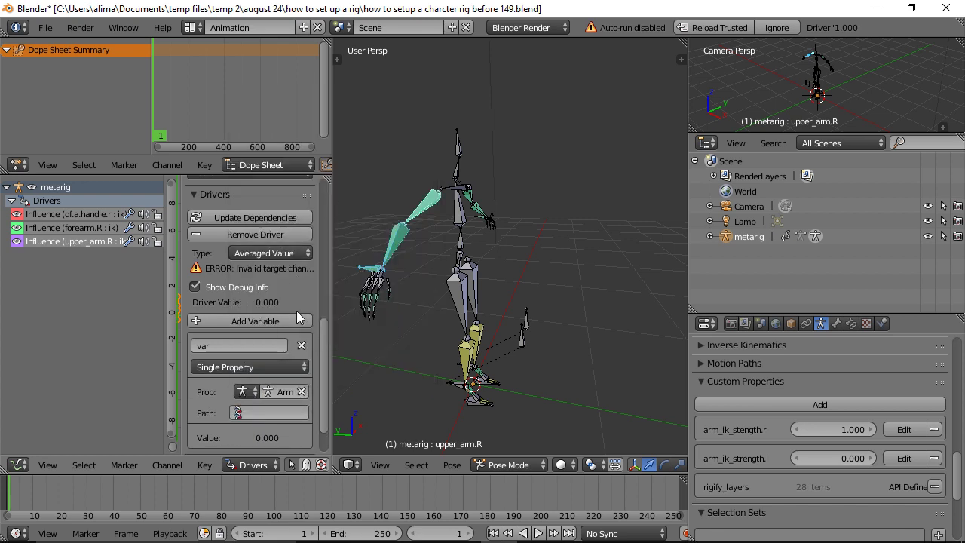
left_click(254, 413)
key("ctrl+v")
key("Return")
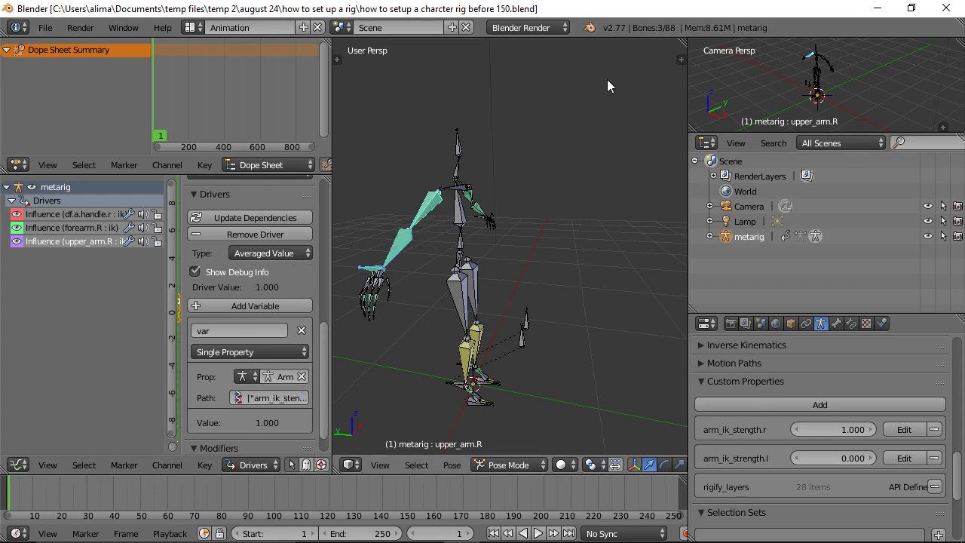
Review the driver settings of df.a.handle.r, forearm.R and upper_arm.R, and view the rig from the front.
left_click(90, 213)
left_click(87, 227)
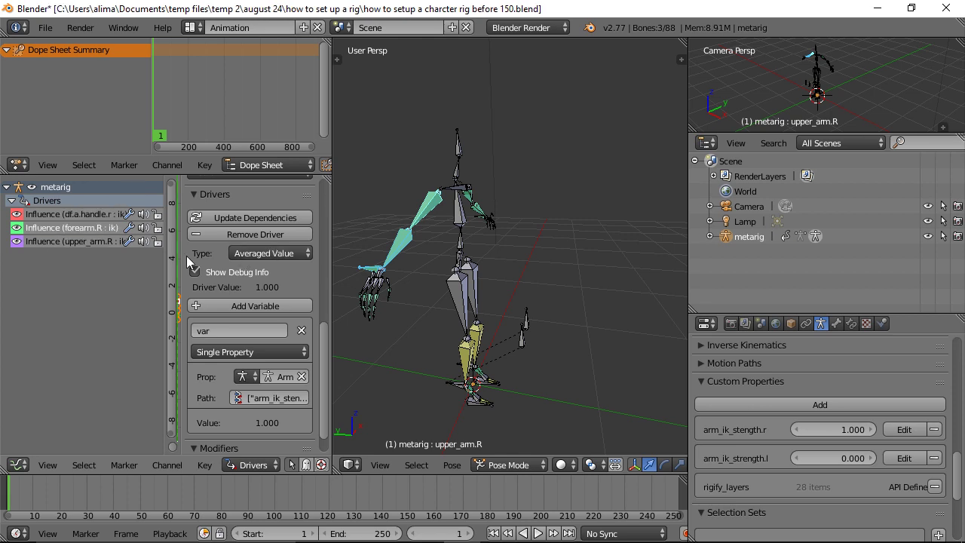
left_click(87, 241)
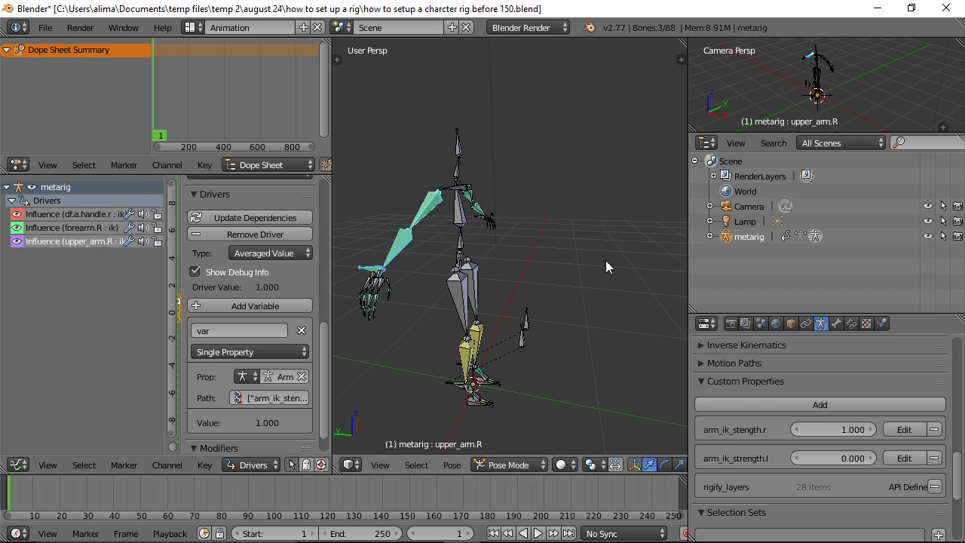
middle_click_drag(607, 244, 445, 257)
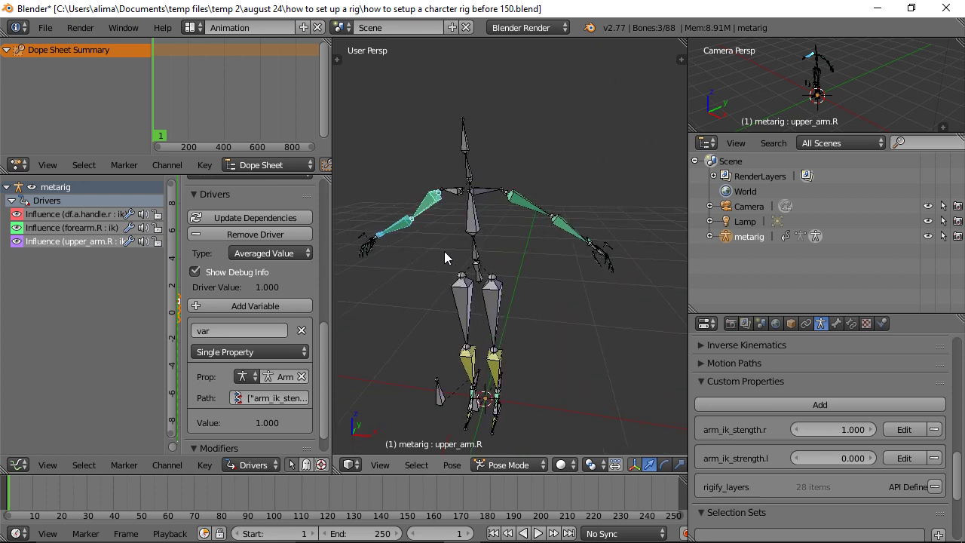
middle_click_drag(510, 323, 512, 257)
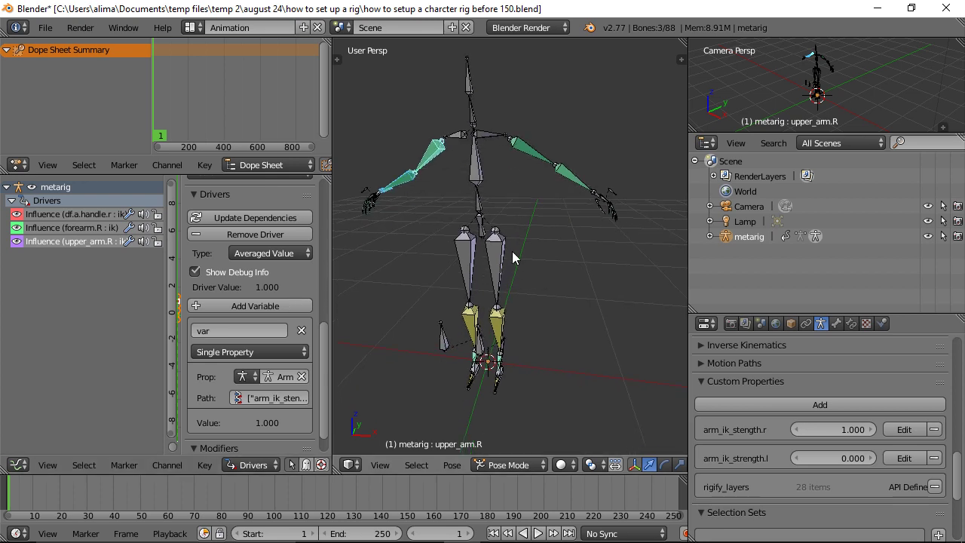
Test the right arm's IK by moving the root_handle bone, and cancel the move.
right_click(481, 217)
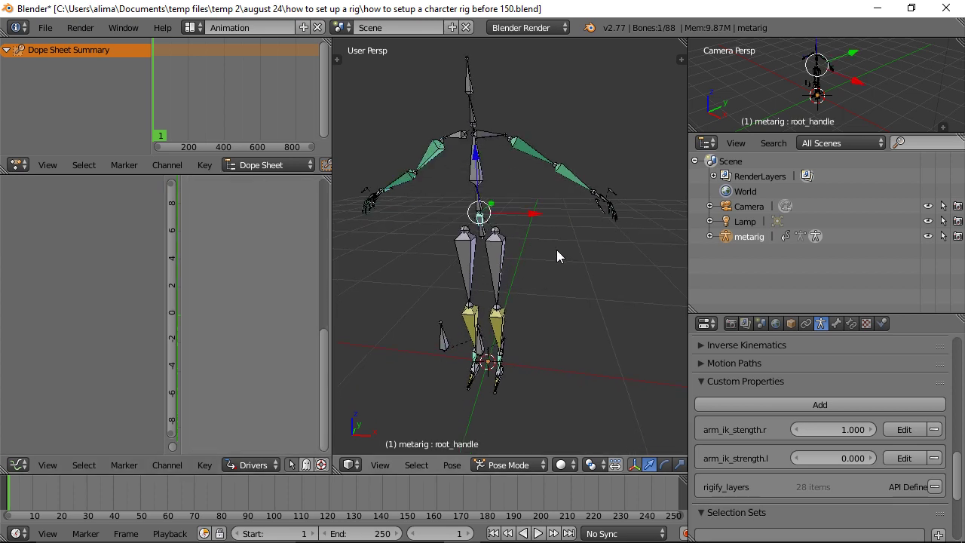
key("g")
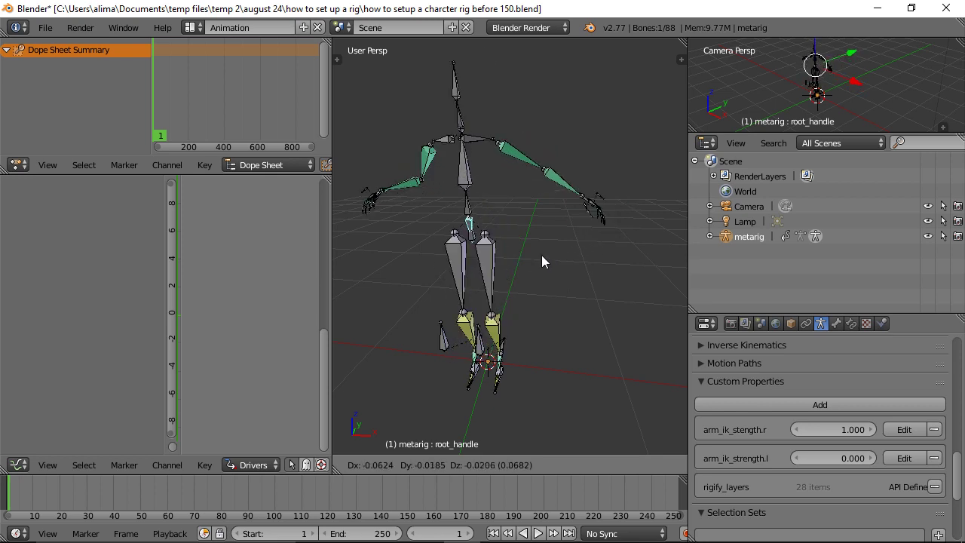
right_click(554, 290)
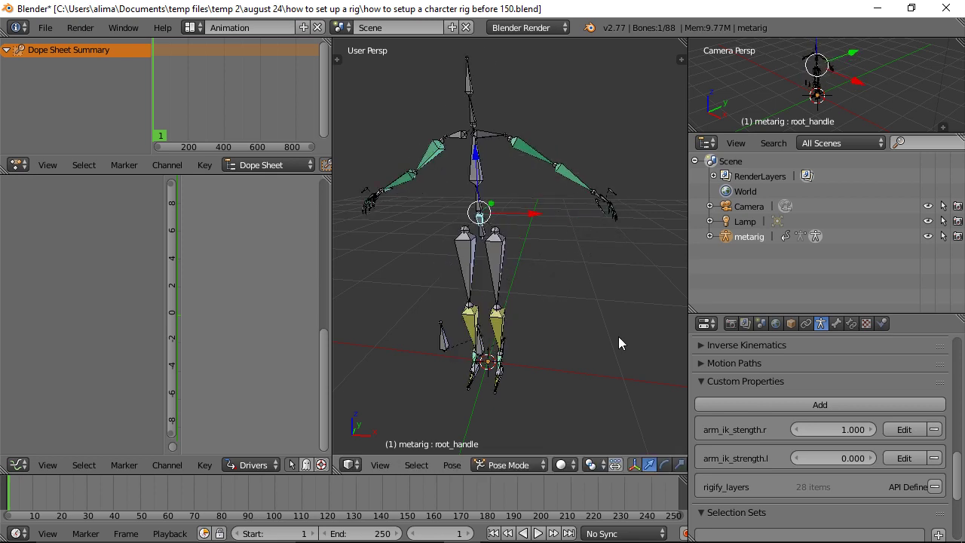
Set arm_ik_stength.r to 0, test it with a cancelled root_handle move, and save as "how to setup a charcter rig before 151.blend".
left_click_drag(860, 432, 775, 436)
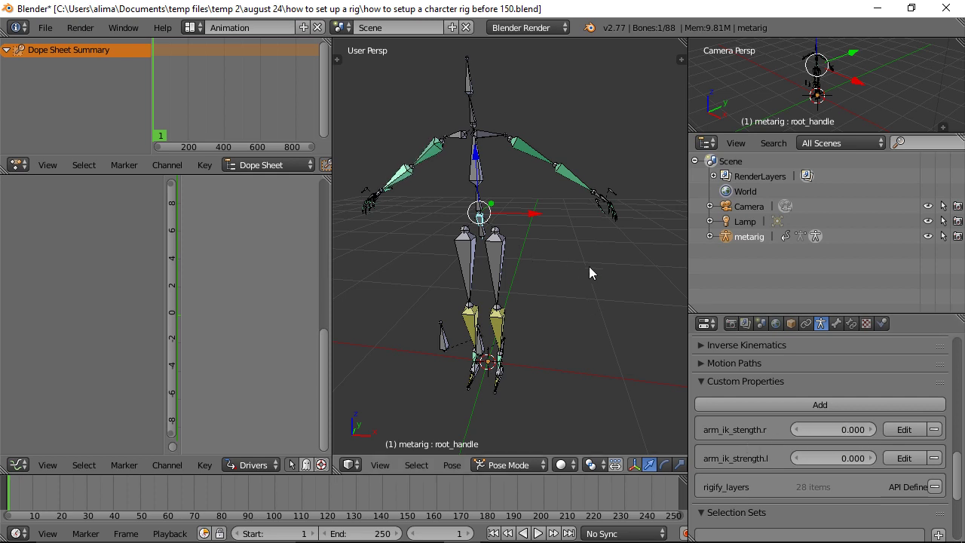
key("g")
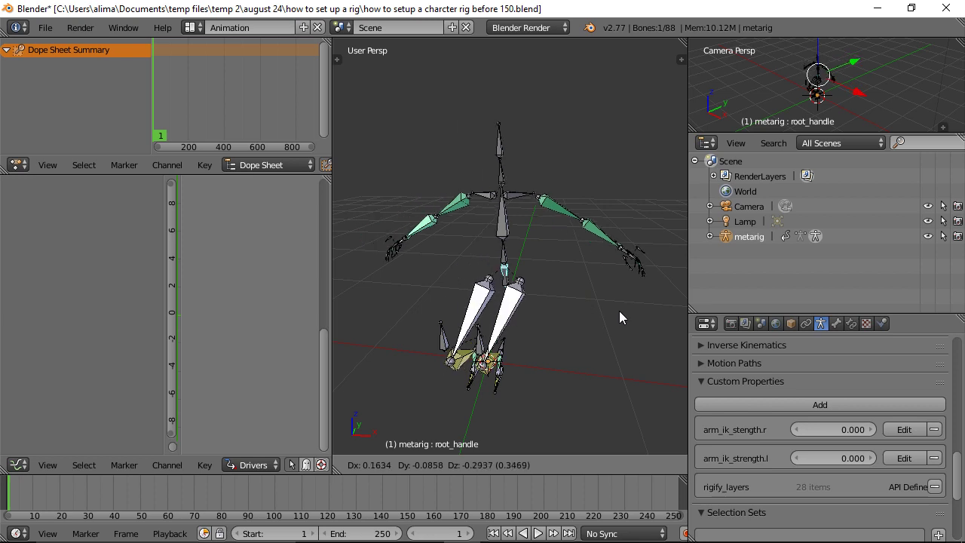
right_click(608, 291)
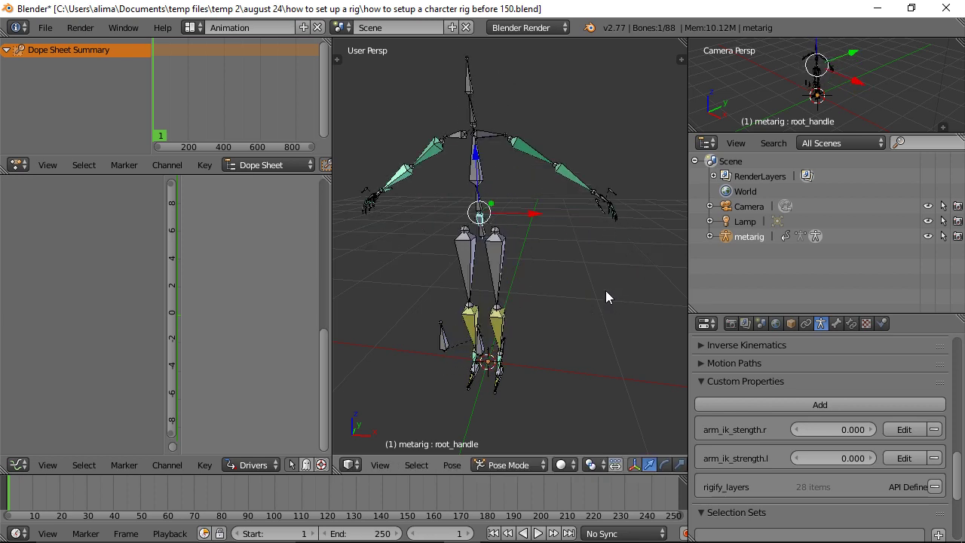
key("ctrl+alt+s")
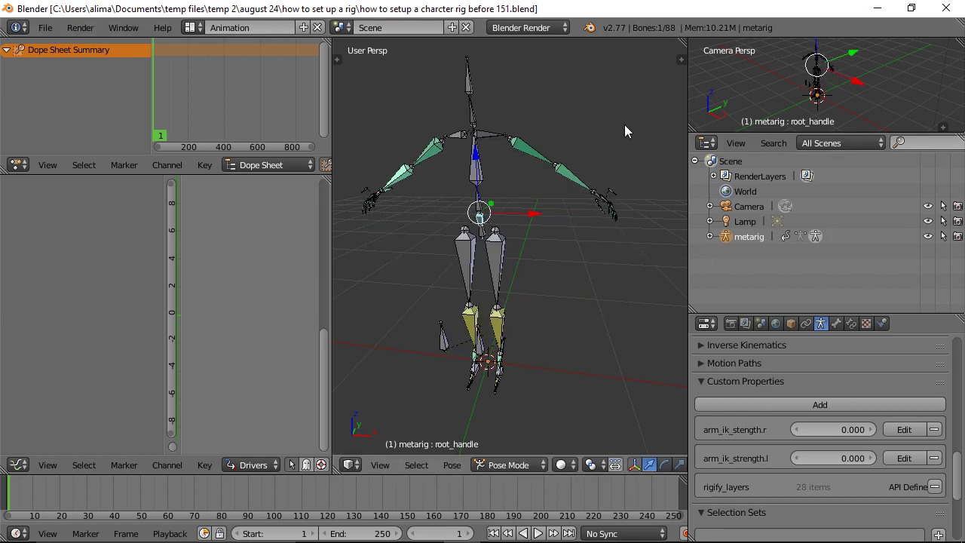
In Edit Mode, snap the 3D cursor between foot_handle.r and foot_handle.l, and save as "how to setup a charcter rig before 152.blend".
left_click(526, 463)
left_click(526, 432)
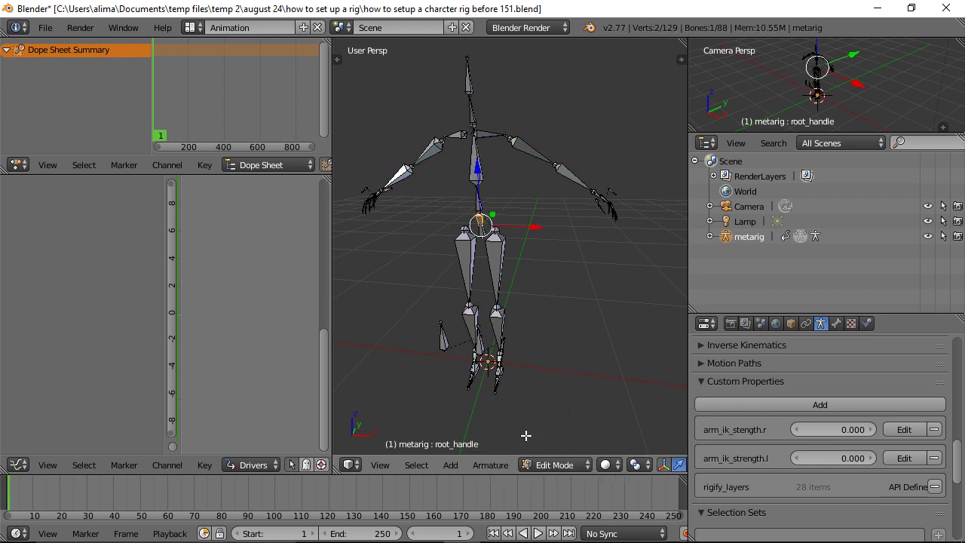
middle_click_drag(567, 303, 540, 310)
key("a")
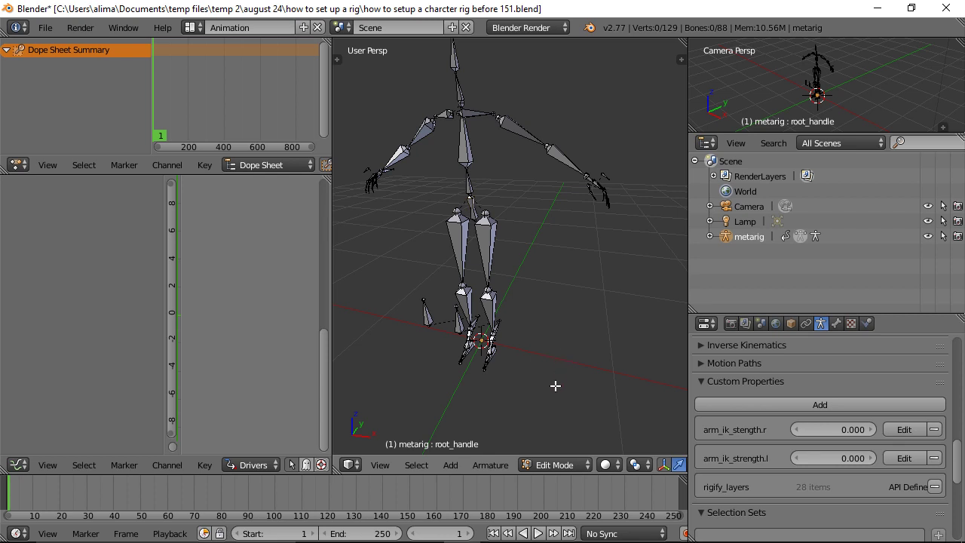
middle_click_drag(556, 385, 539, 259, "ctrl")
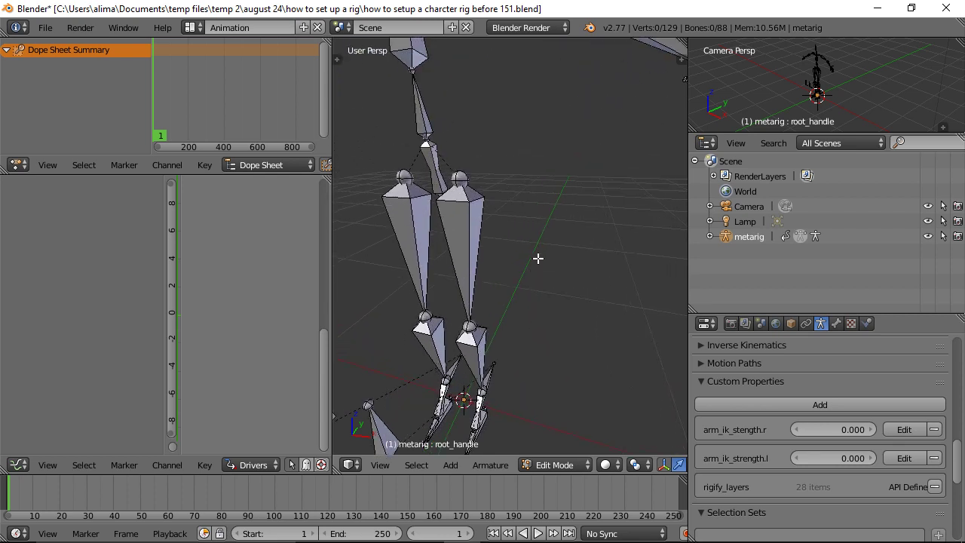
middle_click_drag(556, 382, 567, 161)
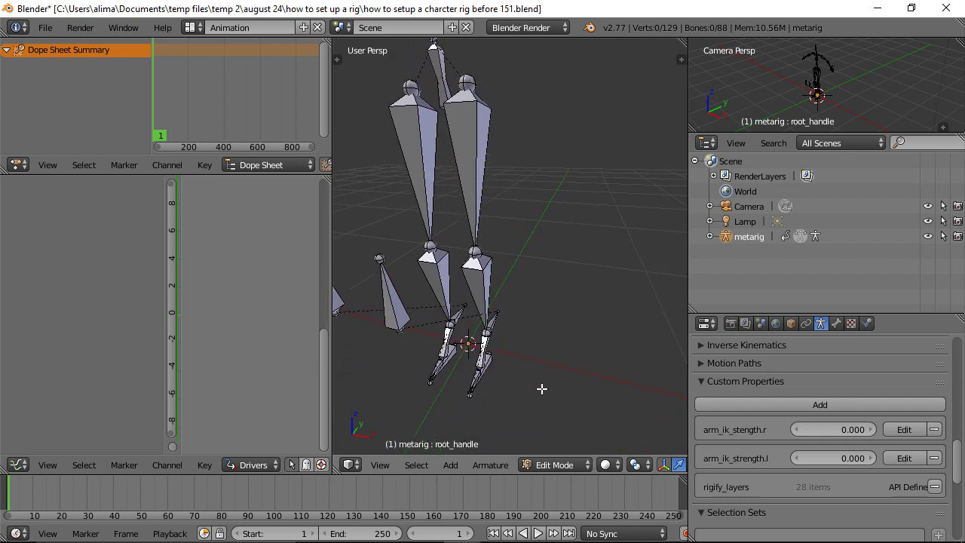
middle_click_drag(541, 388, 536, 201)
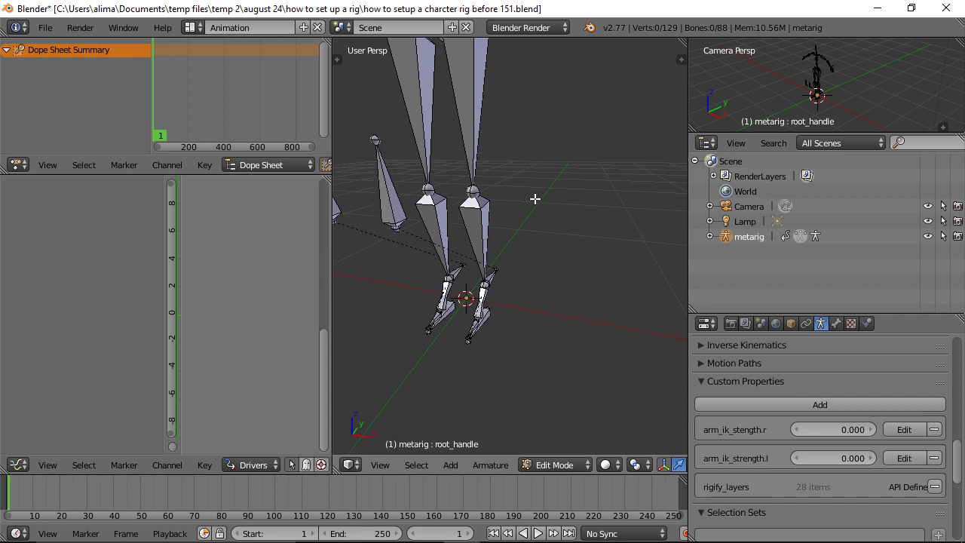
right_click(452, 314)
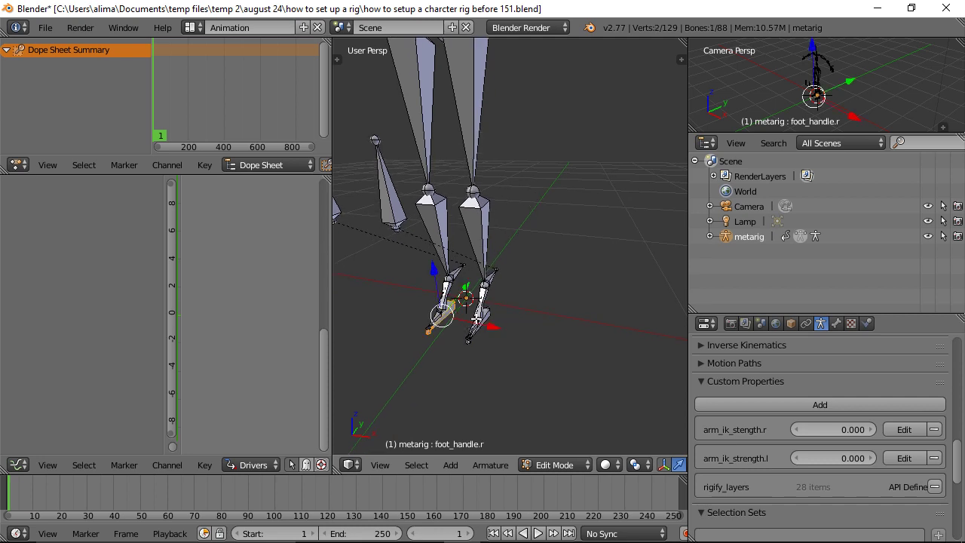
right_click(493, 318, "shift")
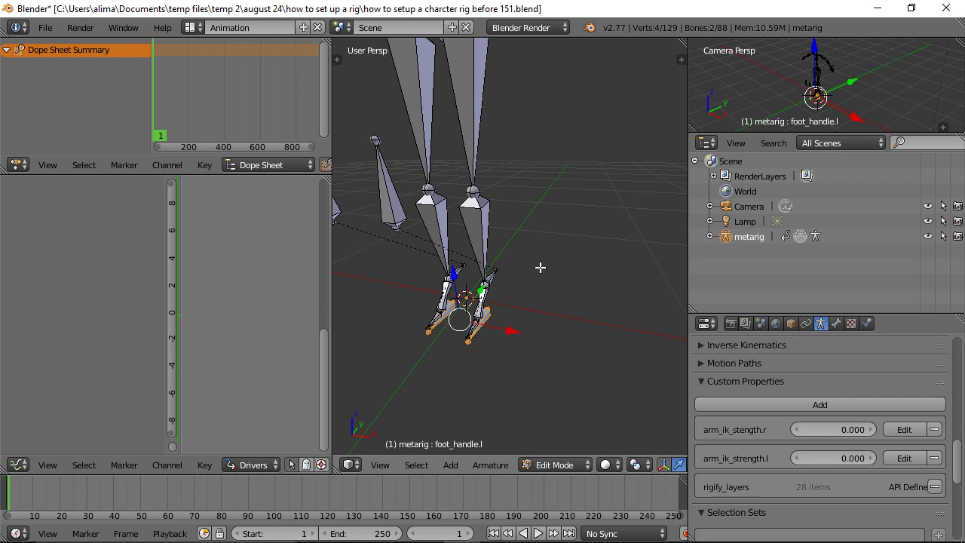
key("shift+s")
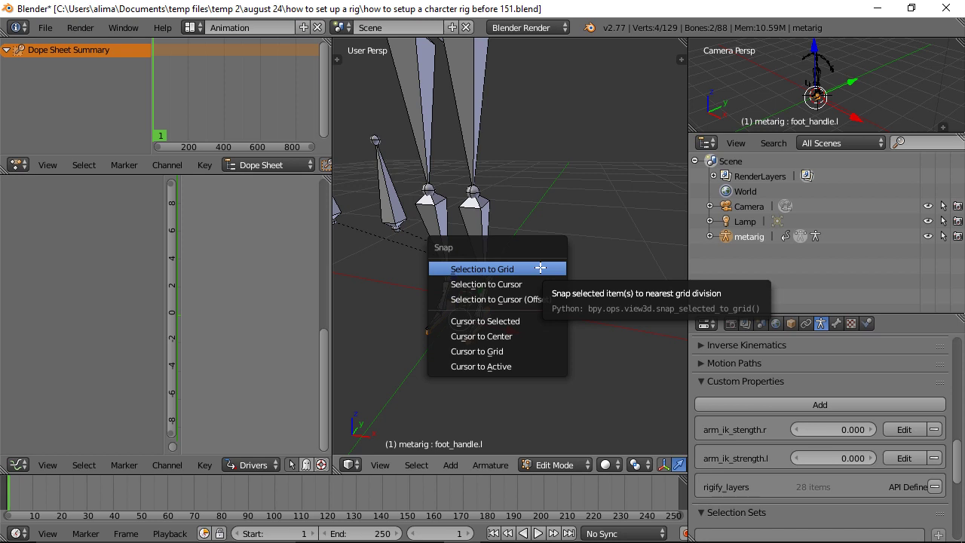
left_click(520, 323)
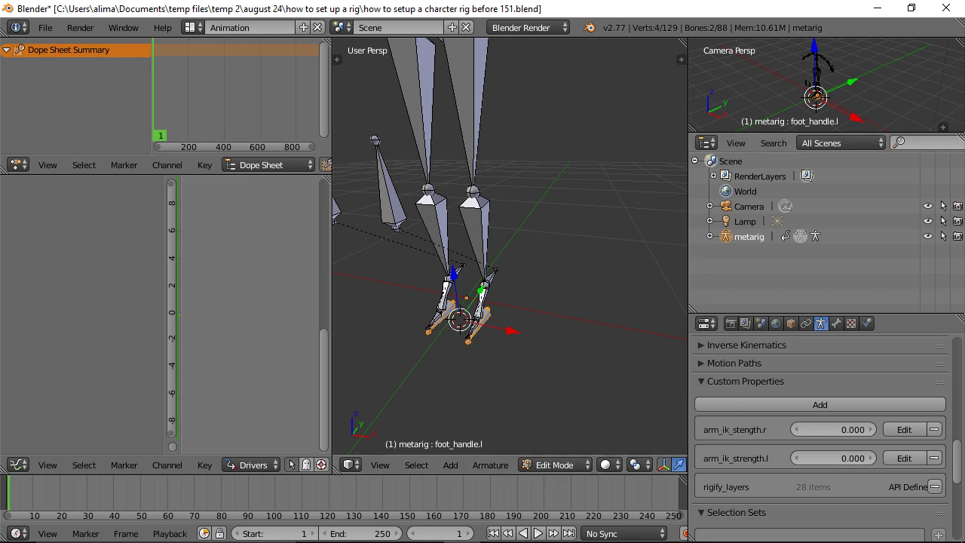
key("ctrl+alt+s")
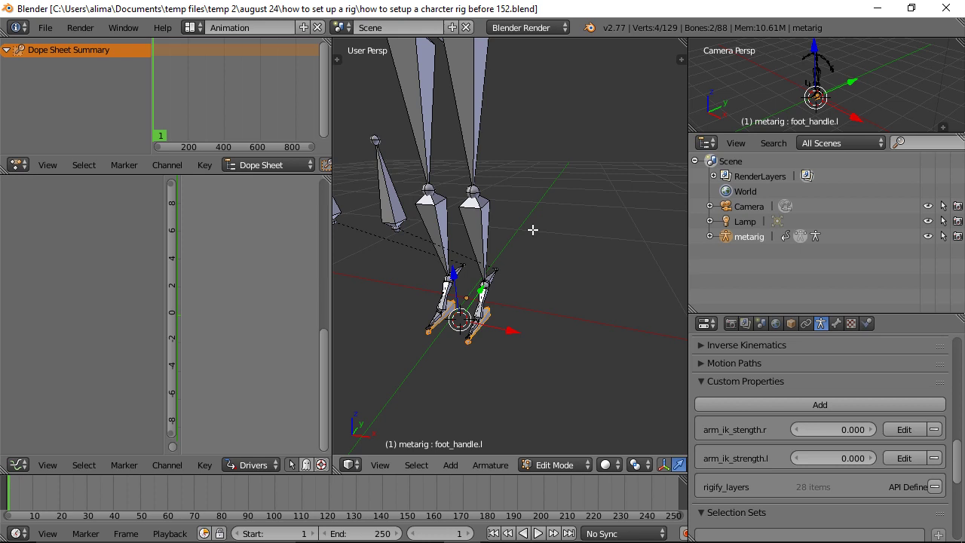
Add a new bone at the 3D cursor between the feet and snap its tip to the cursor.
key("shift+a")
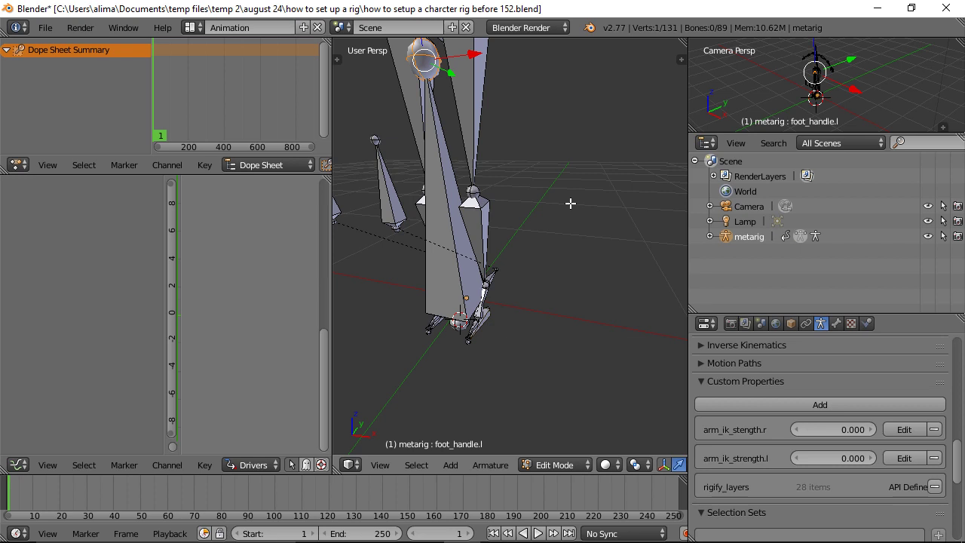
key("shift+s")
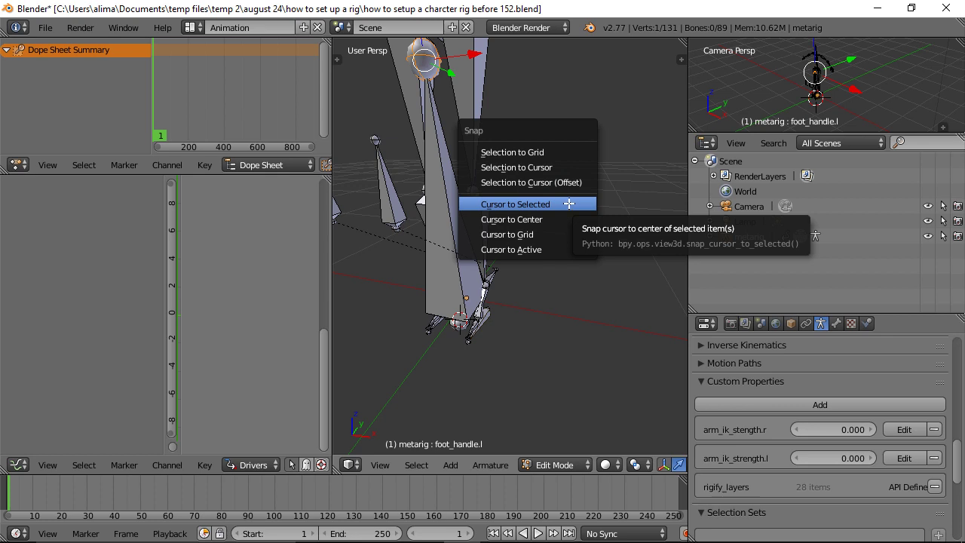
left_click(561, 186)
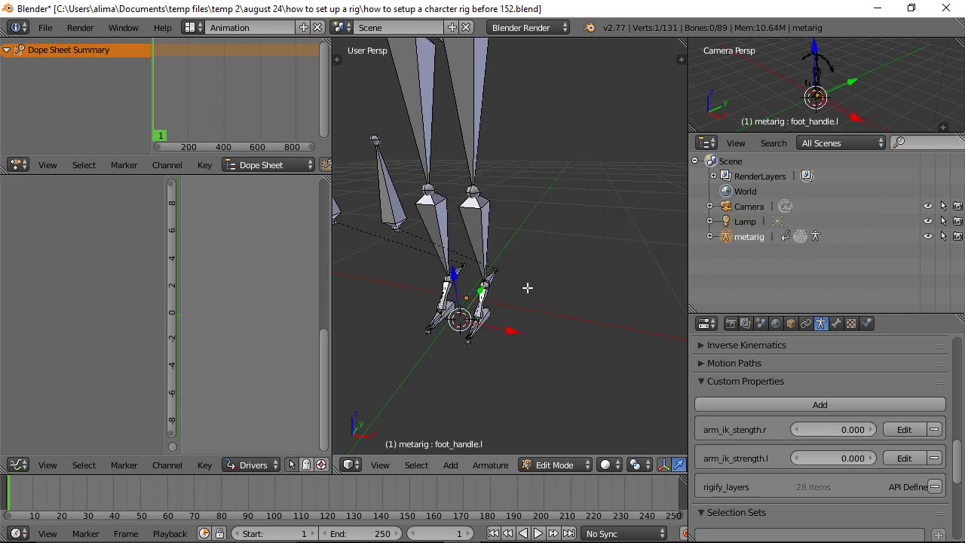
Move the new bone's tip about 0.27 units along the negative Y axis so it lies flat in front of the feet.
mouse_move(551, 283)
middle_mouse_down()
mouse_move(593, 284)
mouse_move(561, 292)
middle_mouse_up()
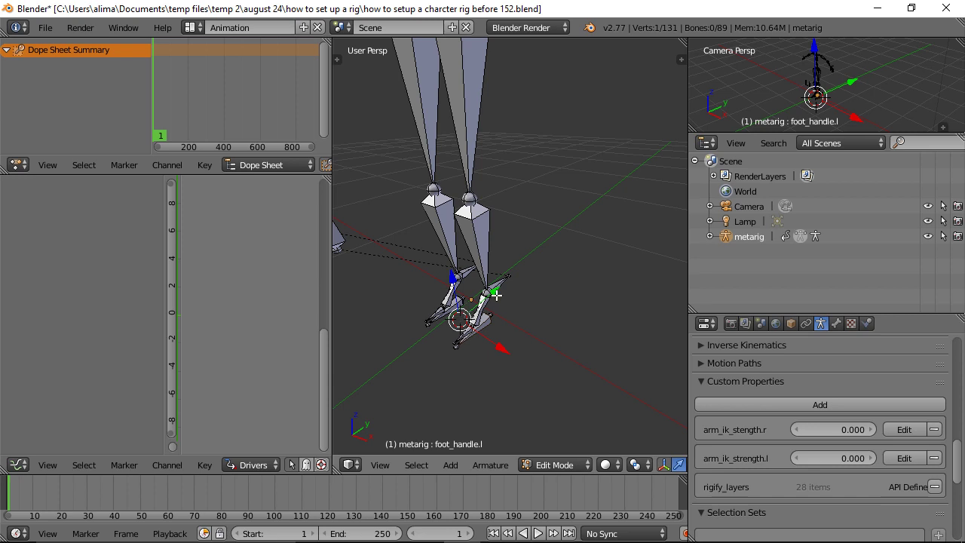
key("g")
key("y")
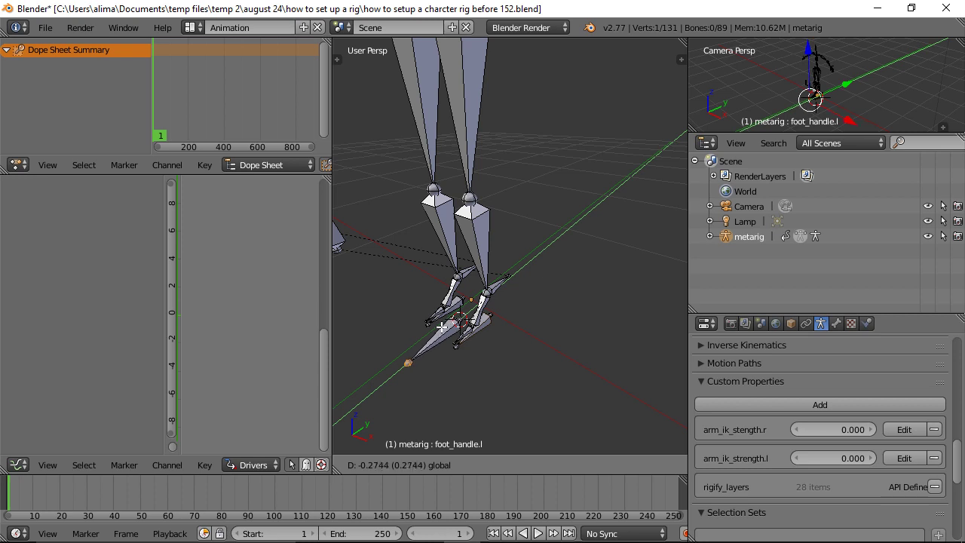
left_click(441, 336)
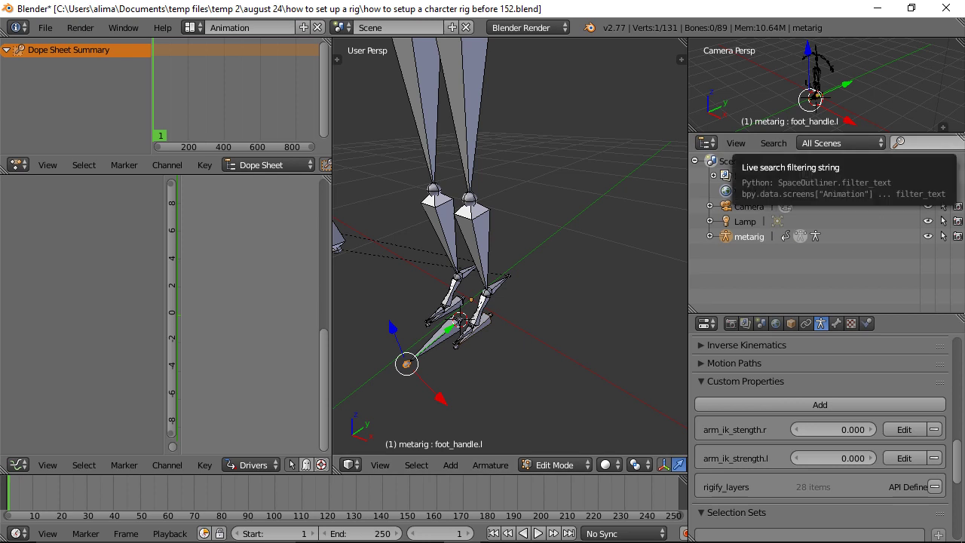
Save the file as the next numbered version, "how to setup a charcter rig before 153.blend".
key("ctrl+shift+s")
key("KP_Add")
key("Return")
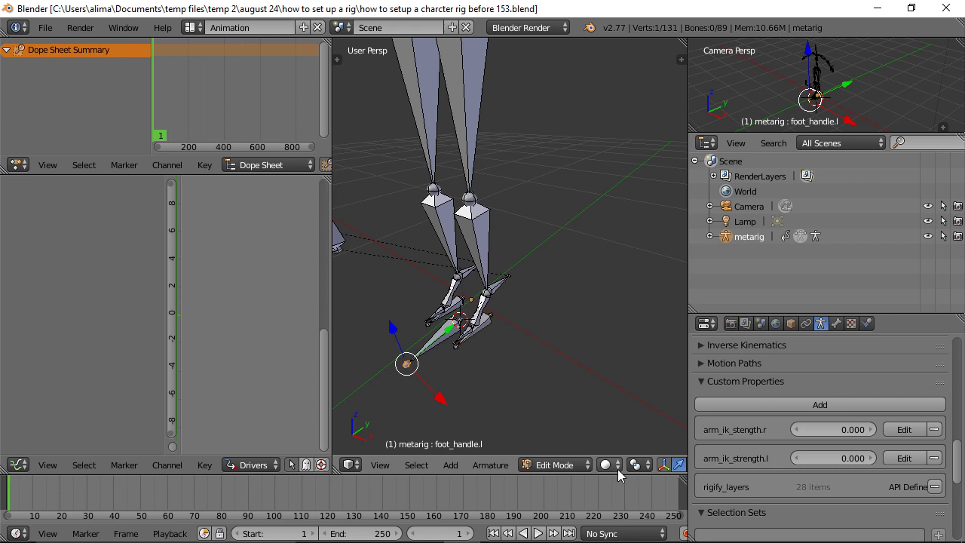
Select the whole new bone between the feet and move it about 0.116 units along the Y axis.
scroll(630, 467, "right", 2)
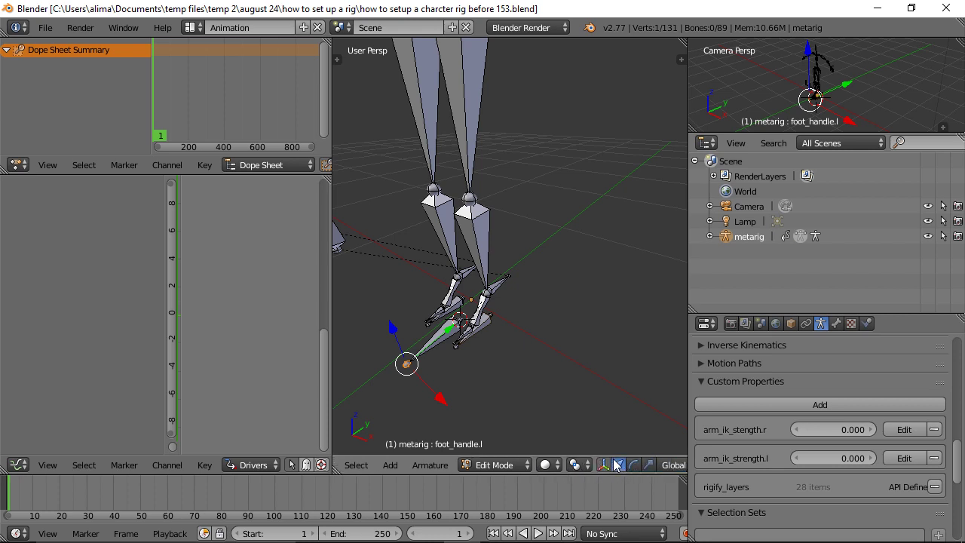
left_click(605, 465)
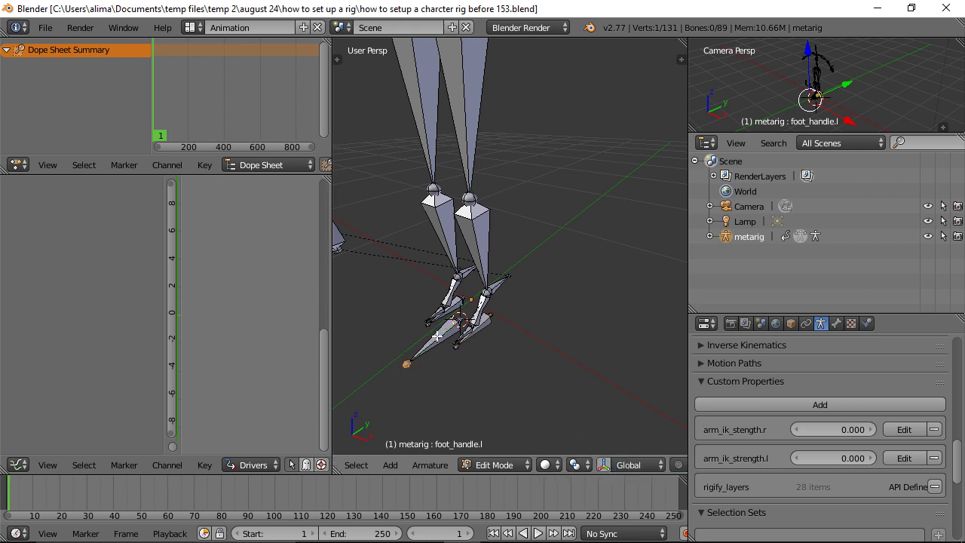
key("shift+a")
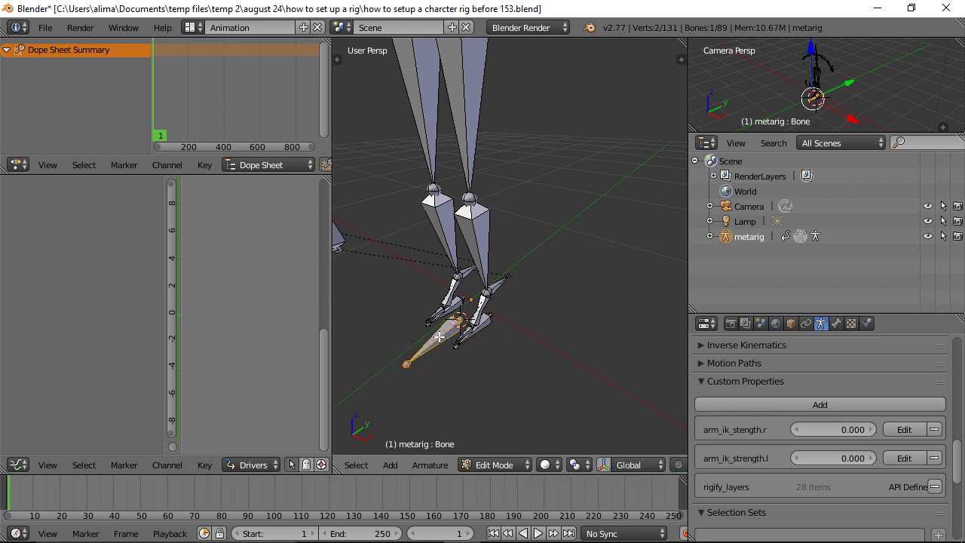
left_click(605, 466)
left_click_drag(474, 309, 498, 296)
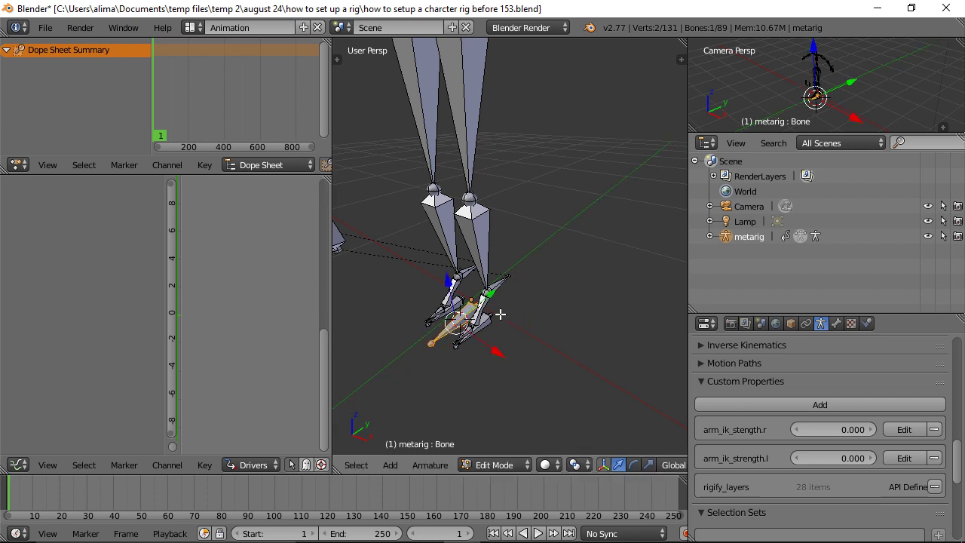
middle_click_drag(567, 347, 535, 207)
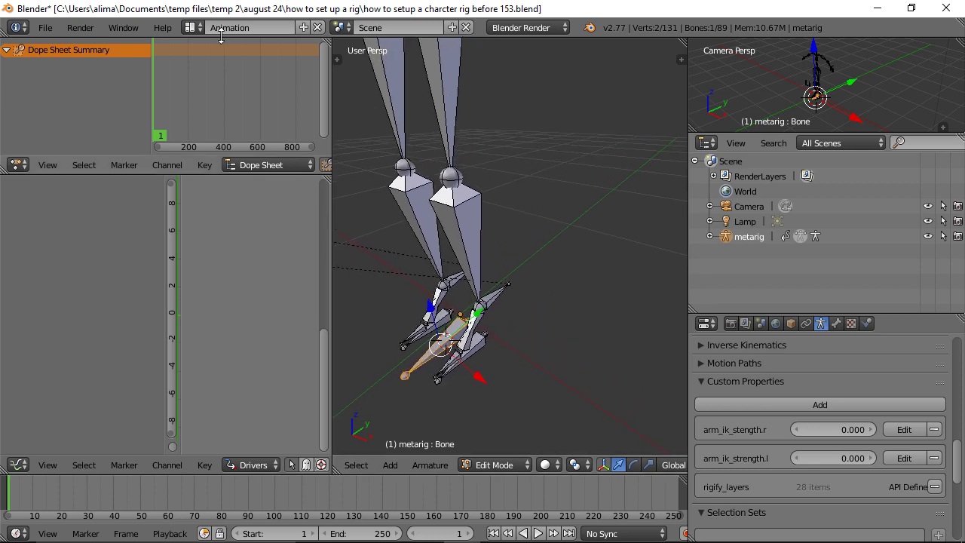
Switch to the Default screen layout and save as "how to setup a charcter rig before 154.blend".
left_click(198, 28)
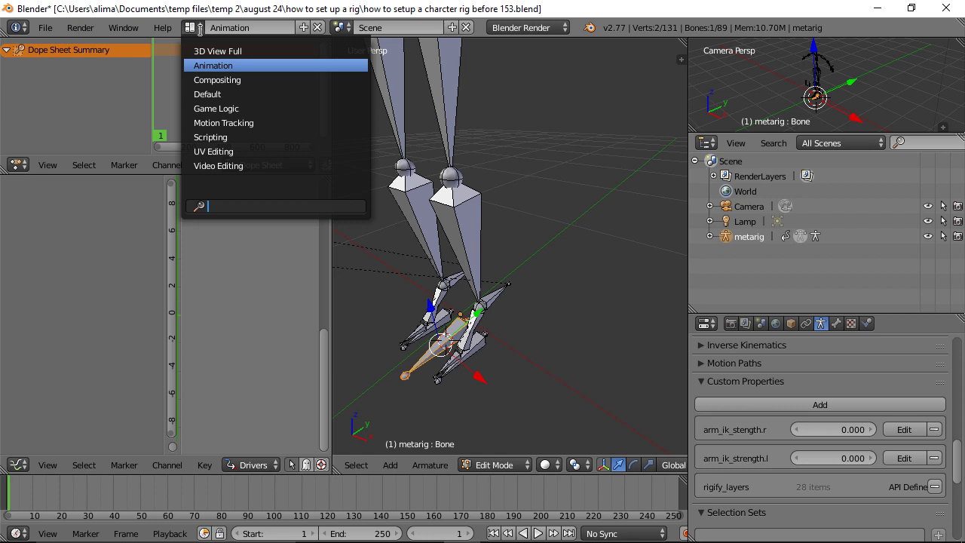
left_click(215, 94)
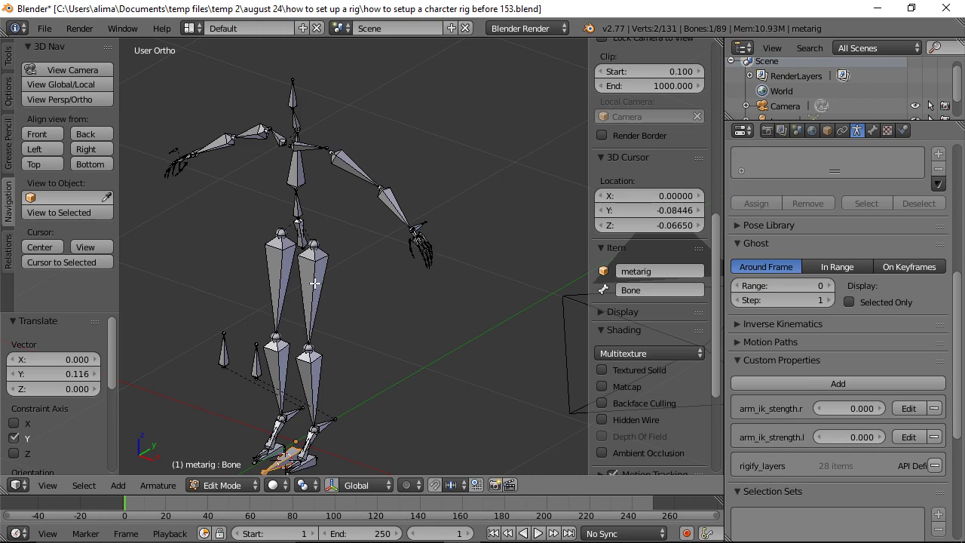
key("ctrl+alt+s")
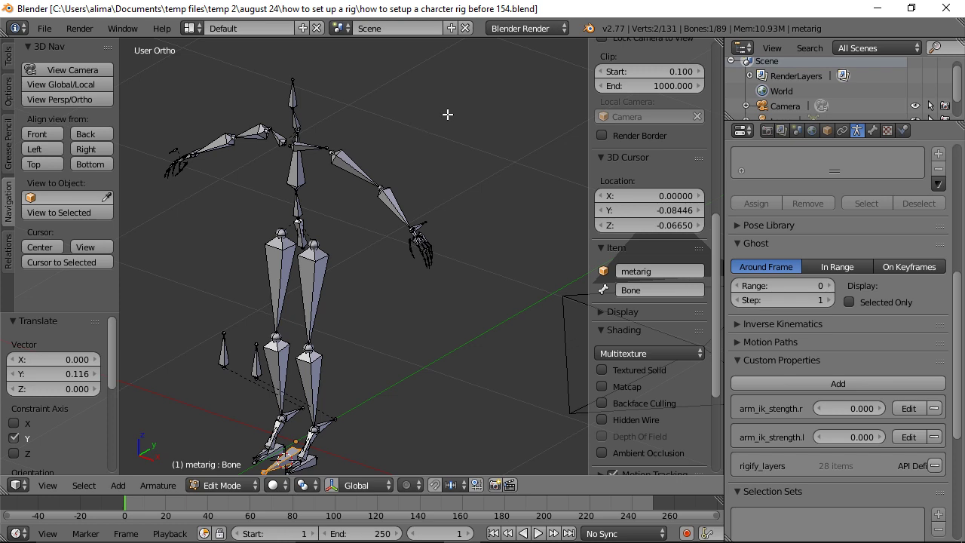
scroll(466, 137, "down", 2)
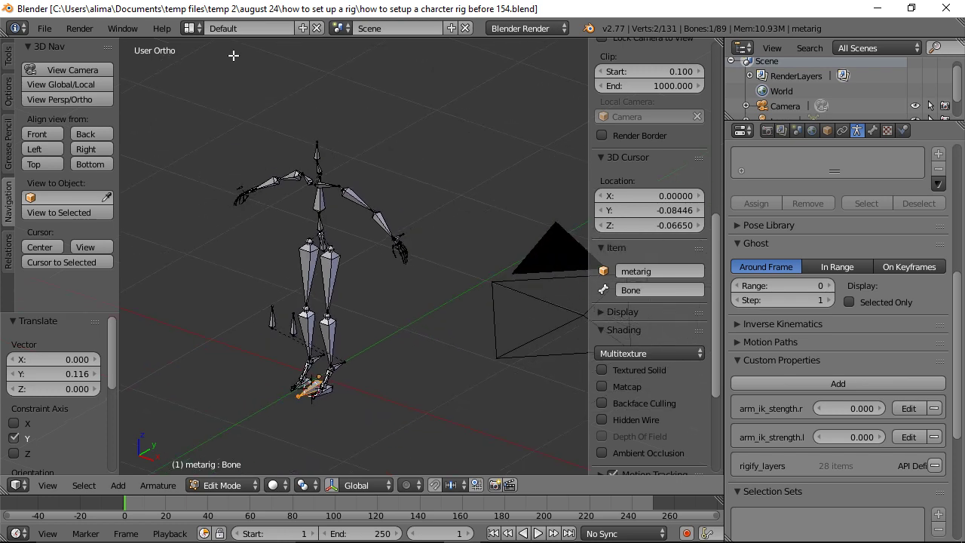
left_click(201, 31)
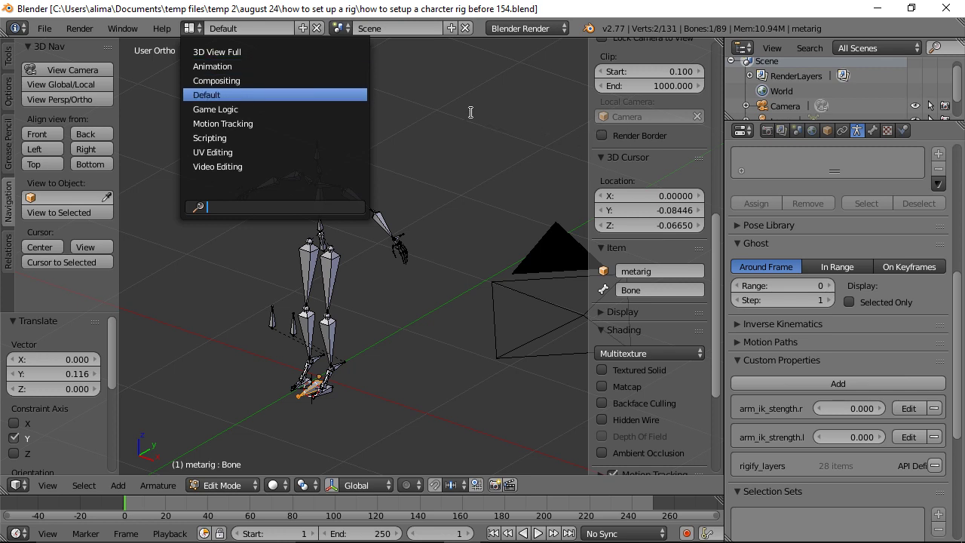
left_click(240, 96)
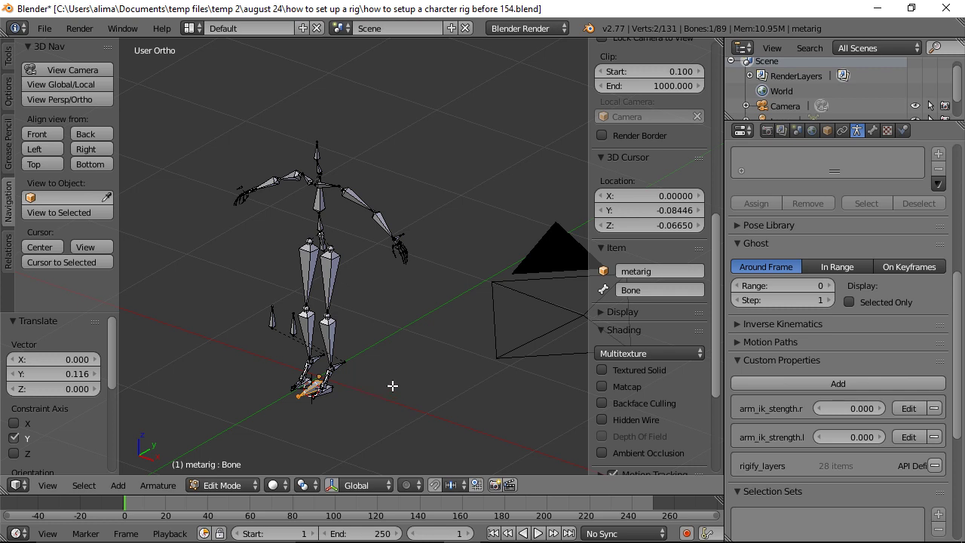
Parent foot_handle.l and foot_handle.r to the new bone between them with Keep Offset.
scroll(389, 337, "up", 2)
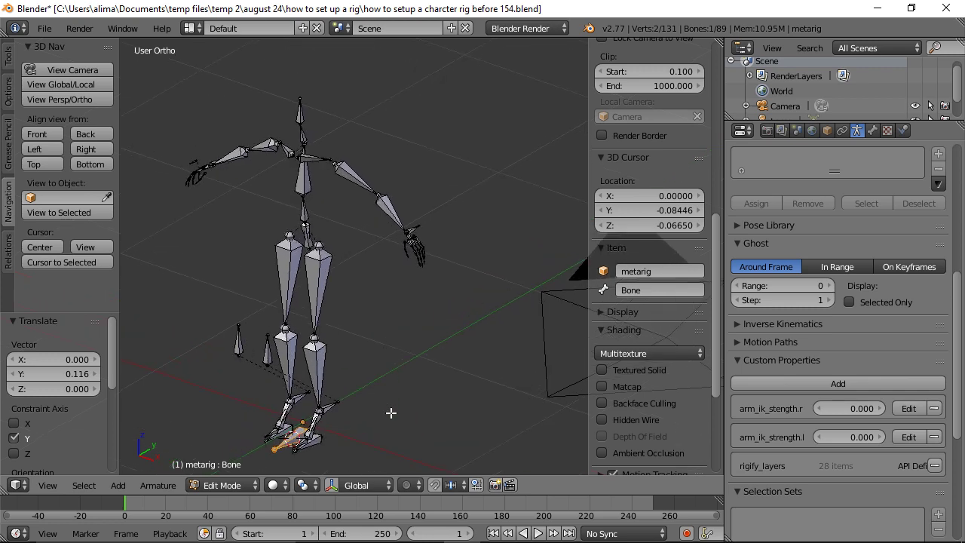
middle_click_drag(388, 418, 417, 259, "shift")
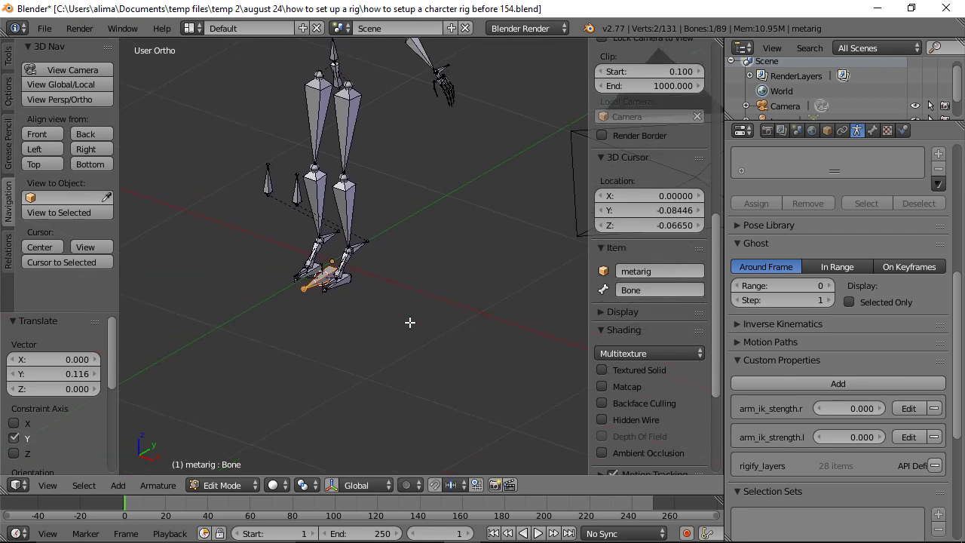
middle_click_drag(425, 339, 432, 243, "ctrl")
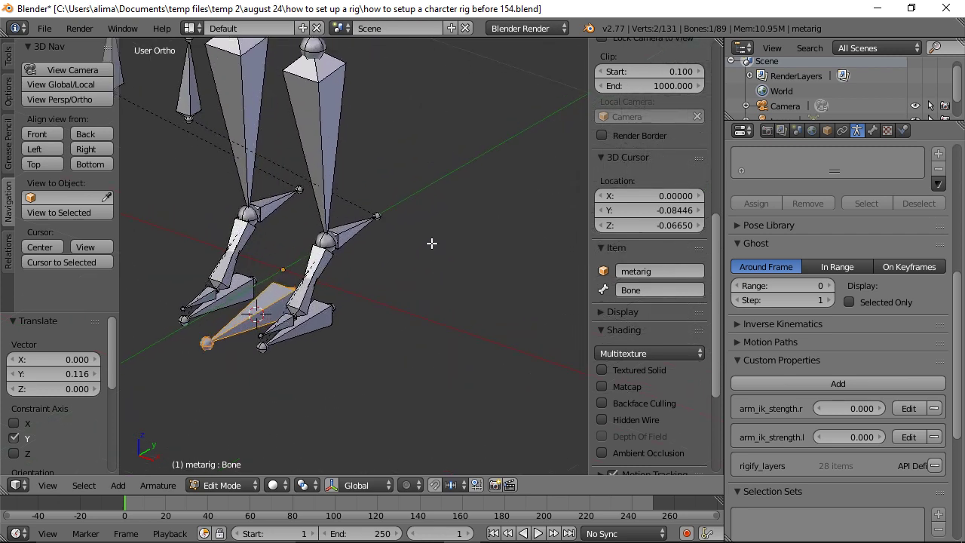
right_click(323, 323)
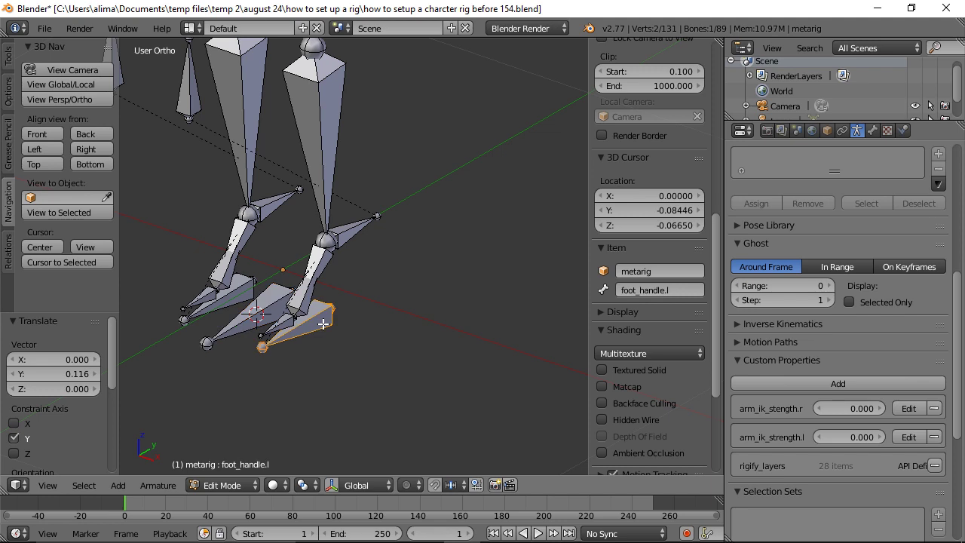
right_click(240, 297, "shift")
right_click(240, 326, "shift")
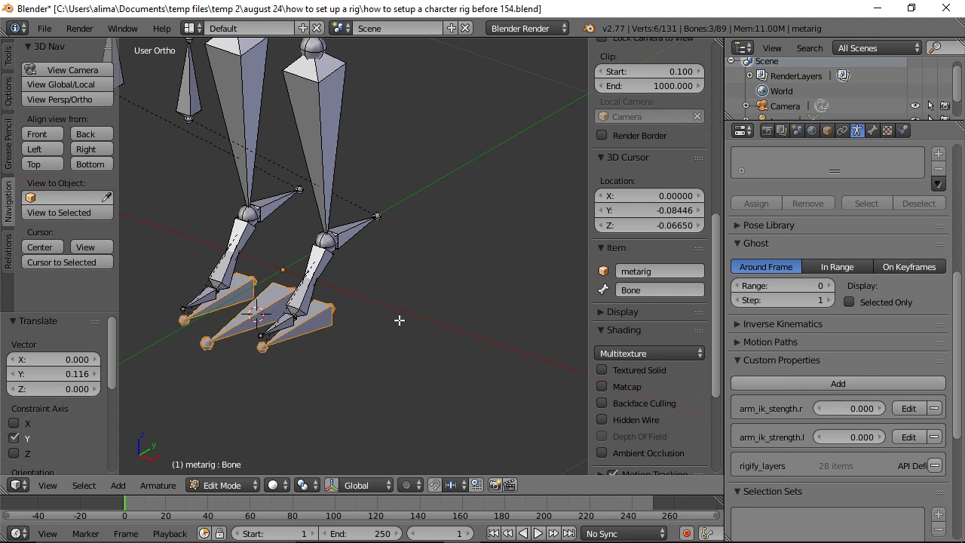
key("ctrl+p")
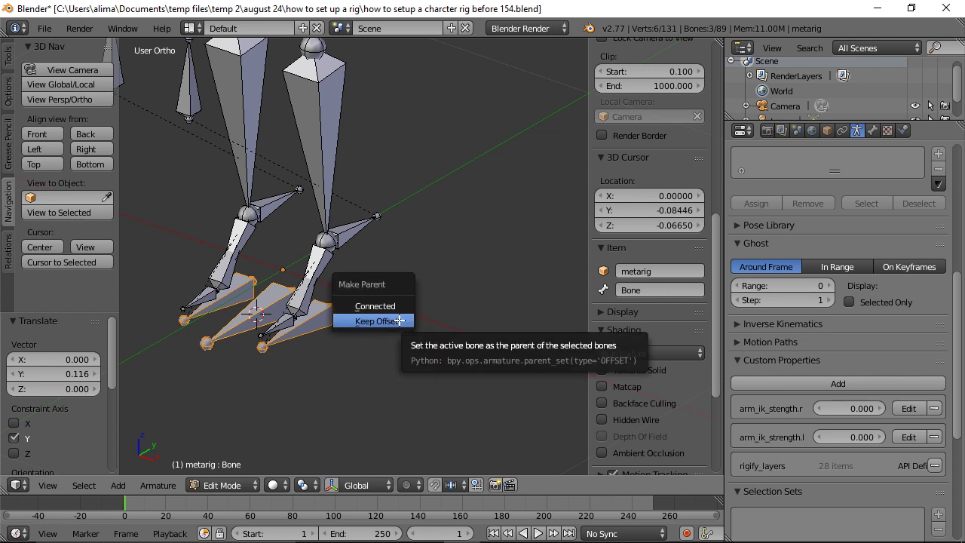
left_click(399, 321)
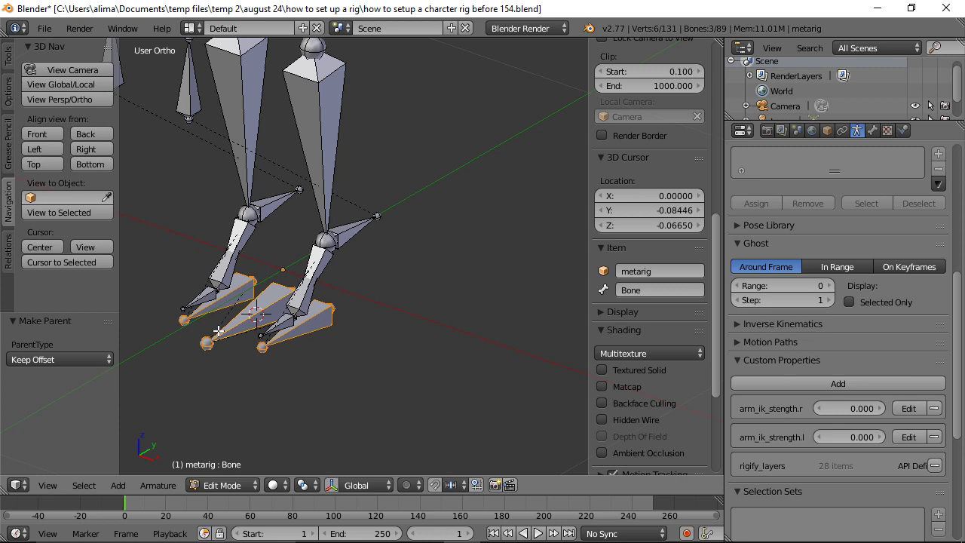
Rename the new bone between the feet as main_root and save as "how to setup a charcter rig before 155.blend".
key("a")
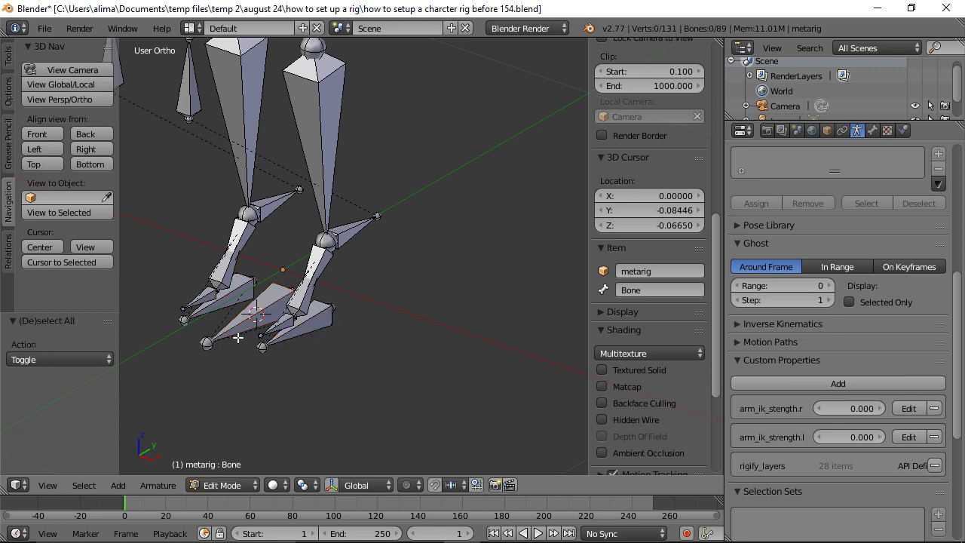
right_click(235, 327)
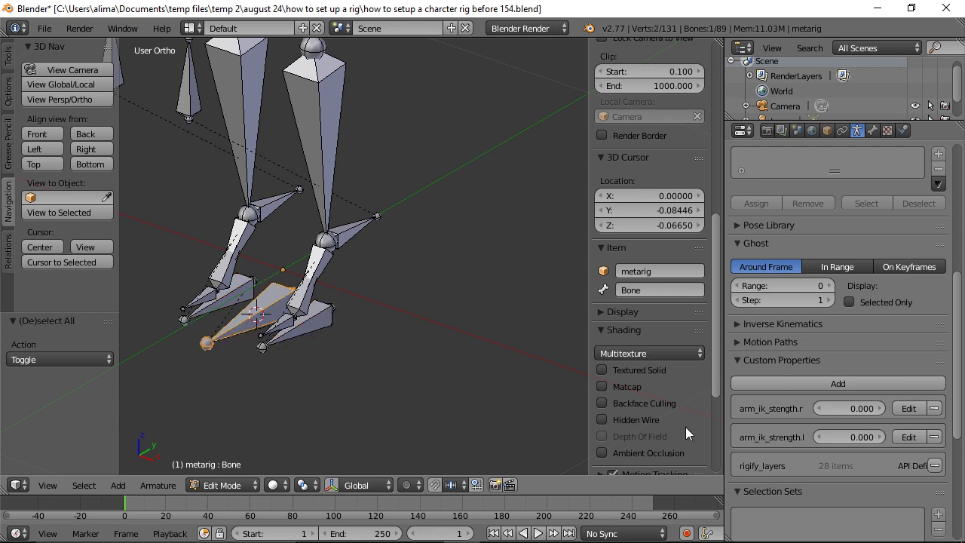
left_click(636, 287)
type("main_root")
key("Return")
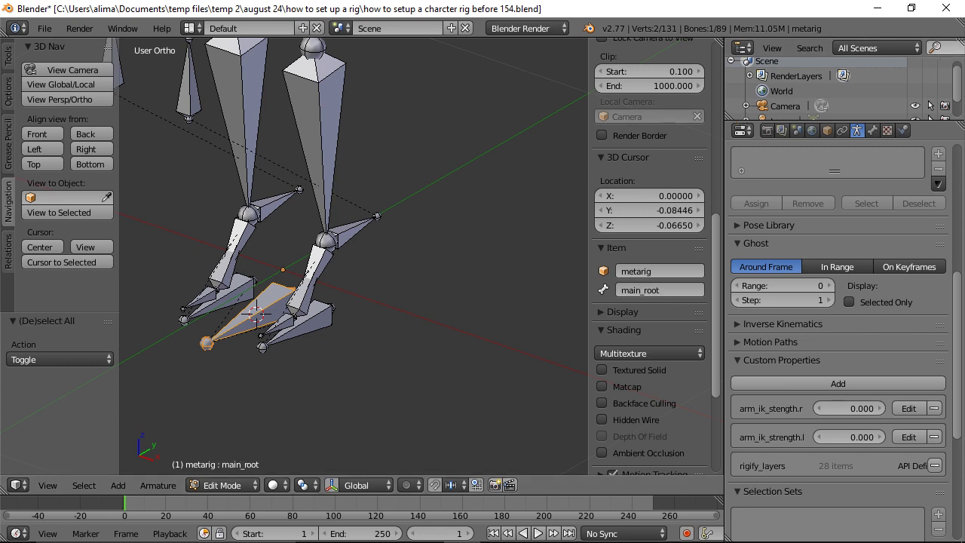
key("ctrl+alt+s")
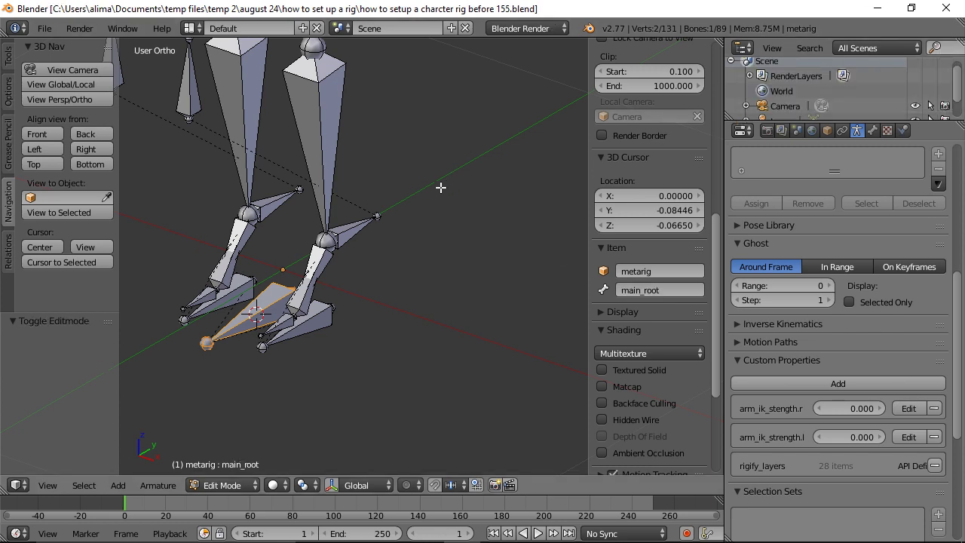
Parent root_handle to main_root with Keep Offset and save as "how to setup a charcter rig before 156.blend".
scroll(458, 215, "down", 2)
scroll(467, 234, "down", 3)
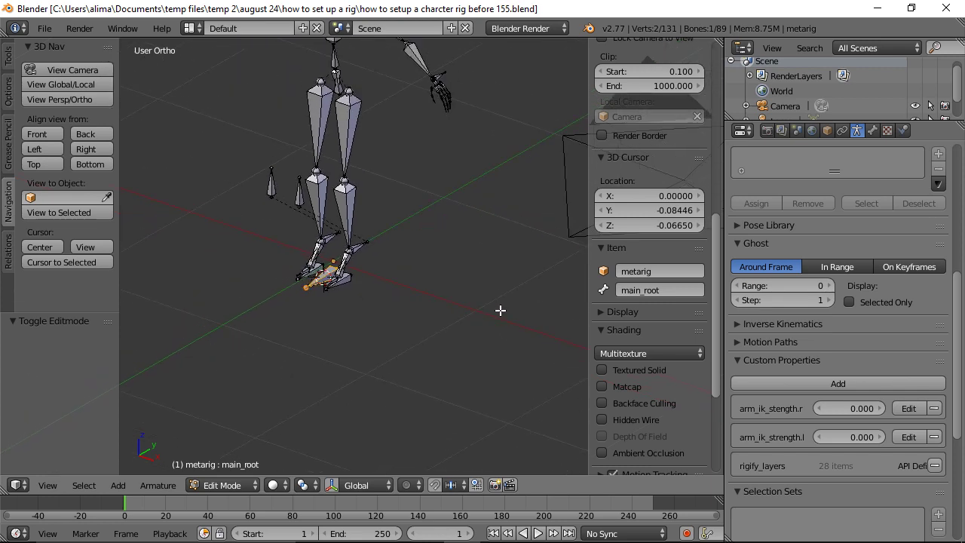
middle_click_drag(420, 151, 429, 243, "shift")
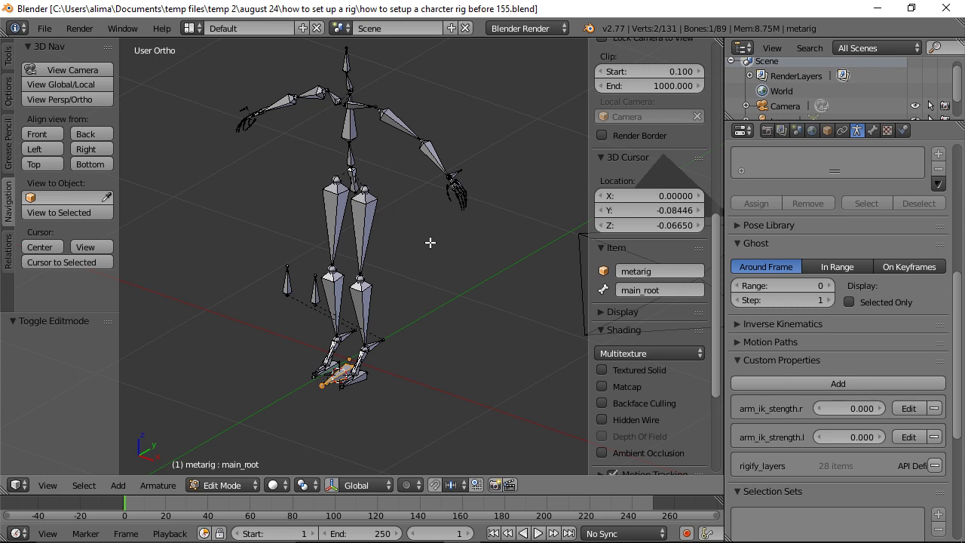
right_click(353, 173)
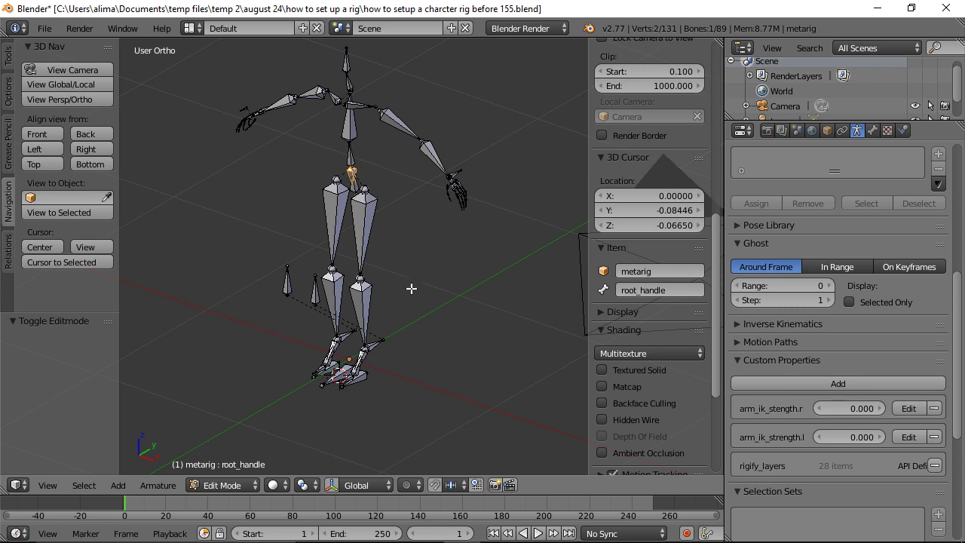
right_click(332, 378, "shift")
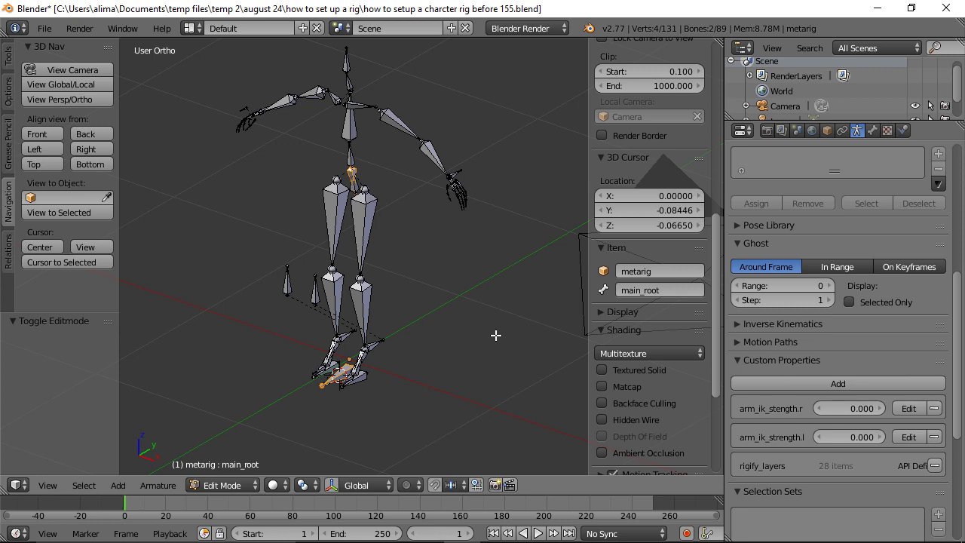
key("ctrl+p")
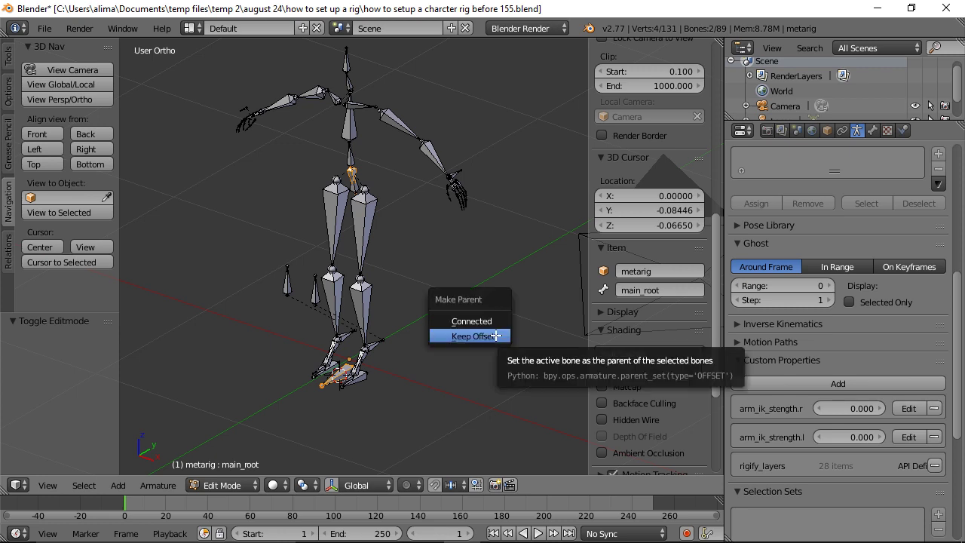
left_click(496, 336)
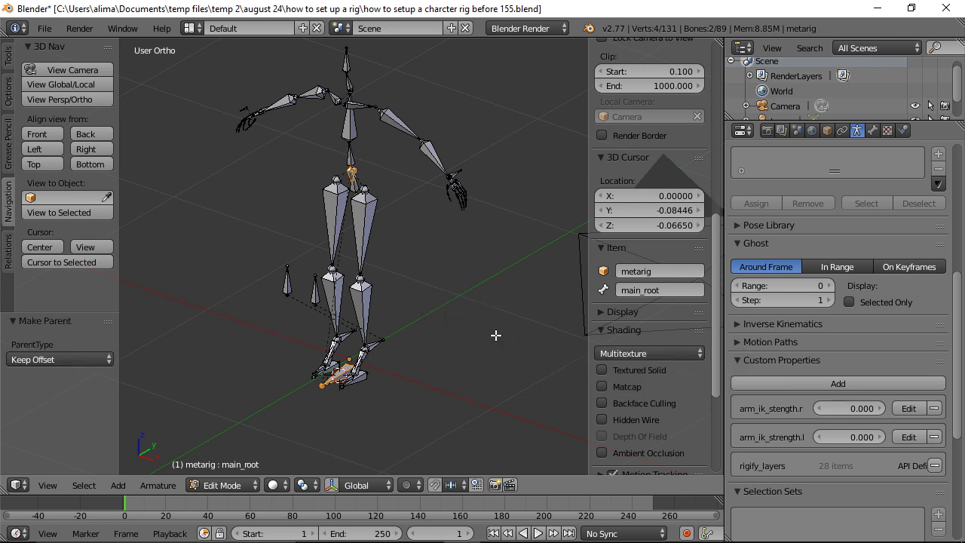
key("ctrl+alt+s")
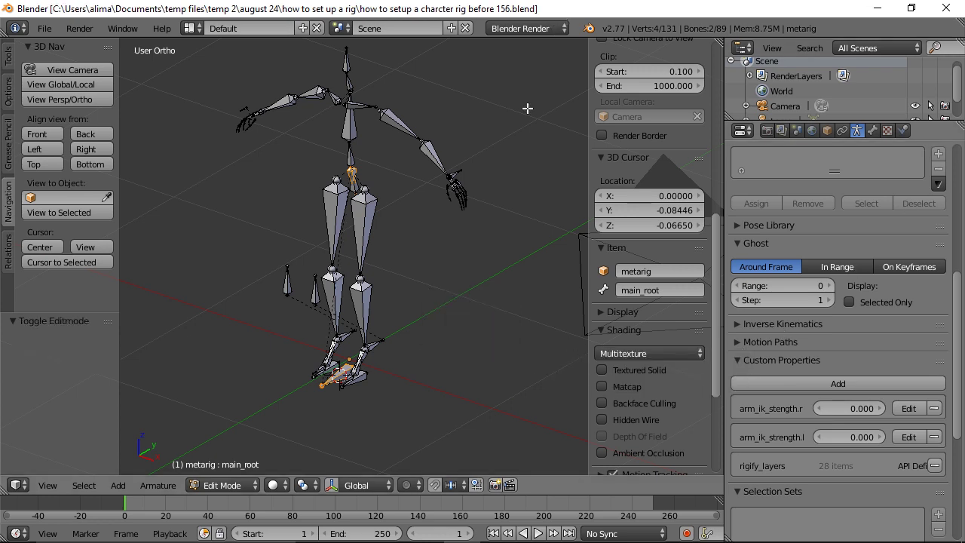
In Pose Mode, also show the armature layer holding the hand control bones, and save as "how to setup a charcter rig before 157.blend".
left_click(254, 486)
left_click(249, 434)
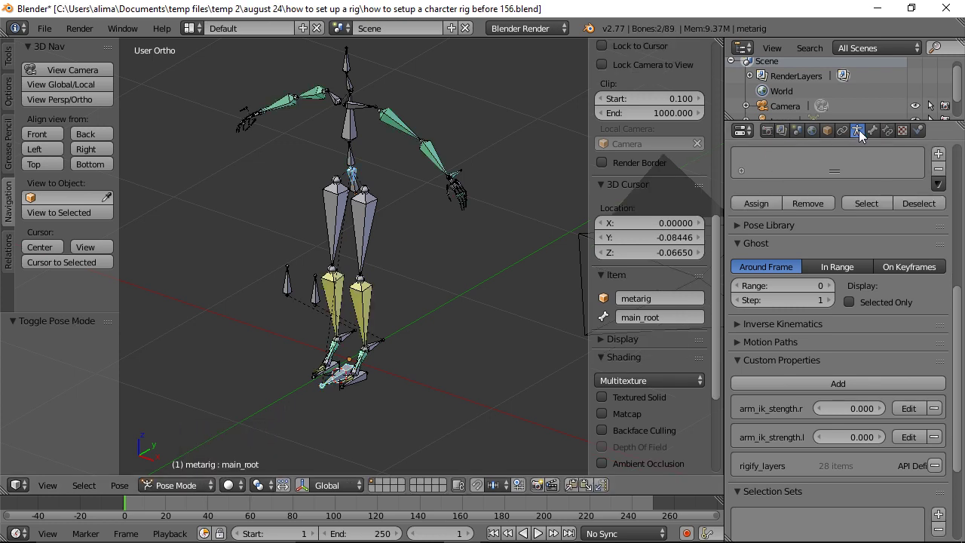
scroll(891, 272, "up", 10)
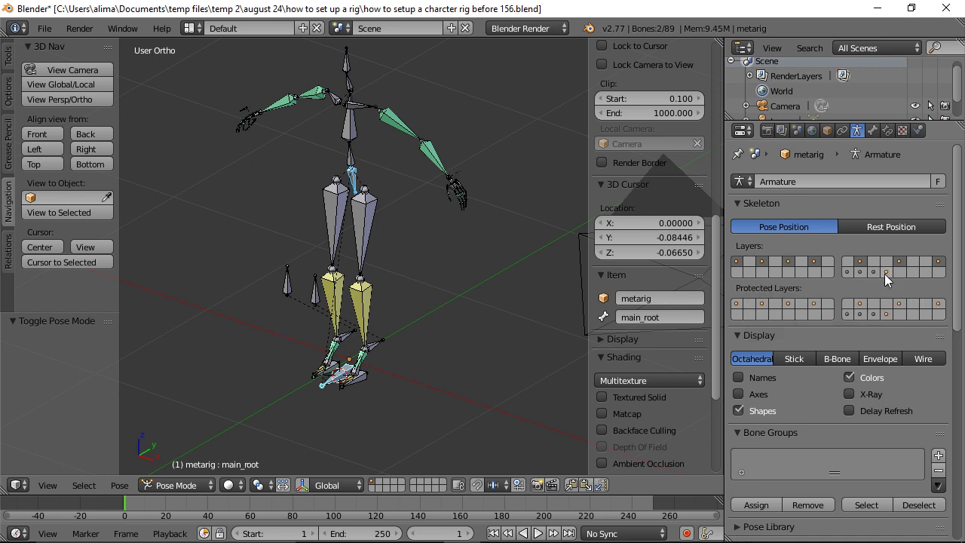
left_click(846, 273)
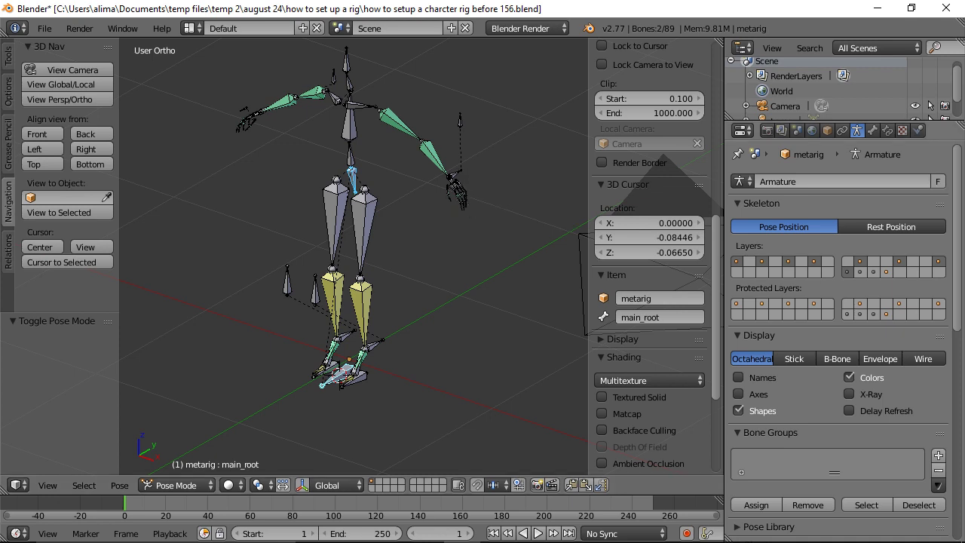
key("ctrl+alt+s")
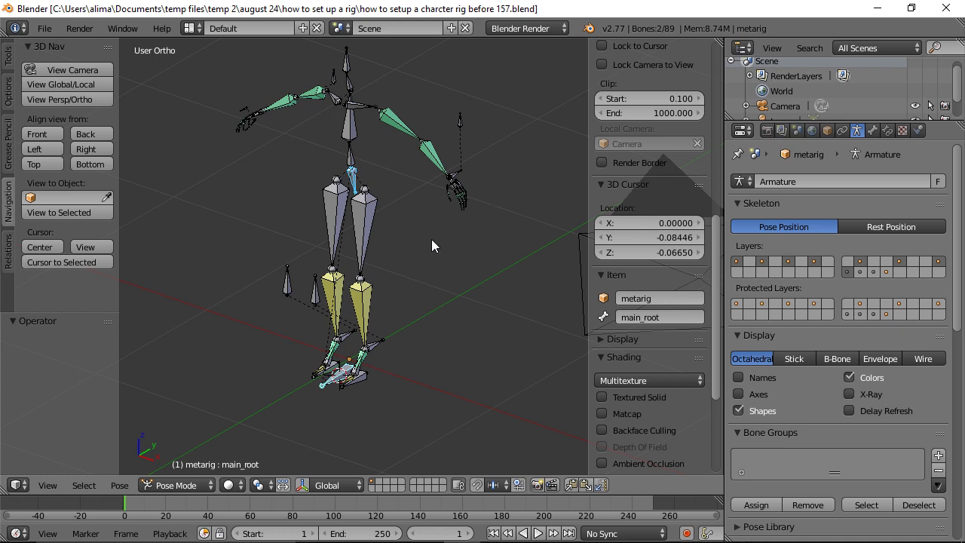
Switch to Edit Mode, select only the ik.a.handle.l bone at the hand, and save as "how to setup a charcter rig before 158.blend".
left_click(209, 486)
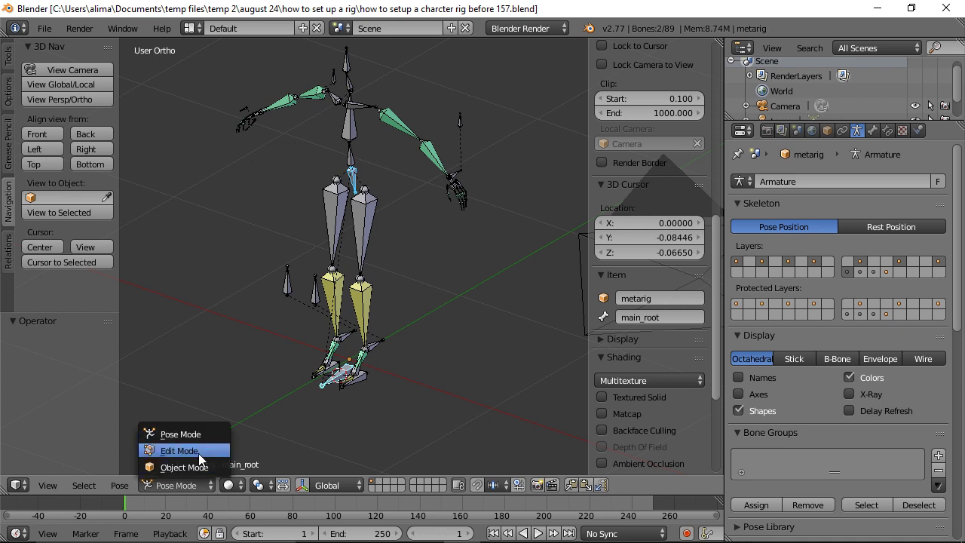
left_click(199, 453)
key("a")
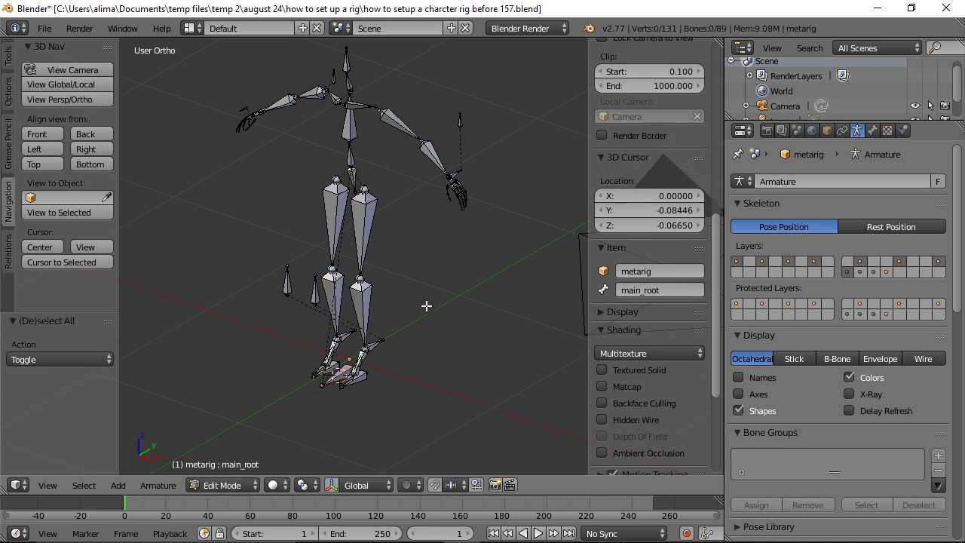
key("b")
left_click_drag(398, 112, 527, 269)
key("KP_Decimal")
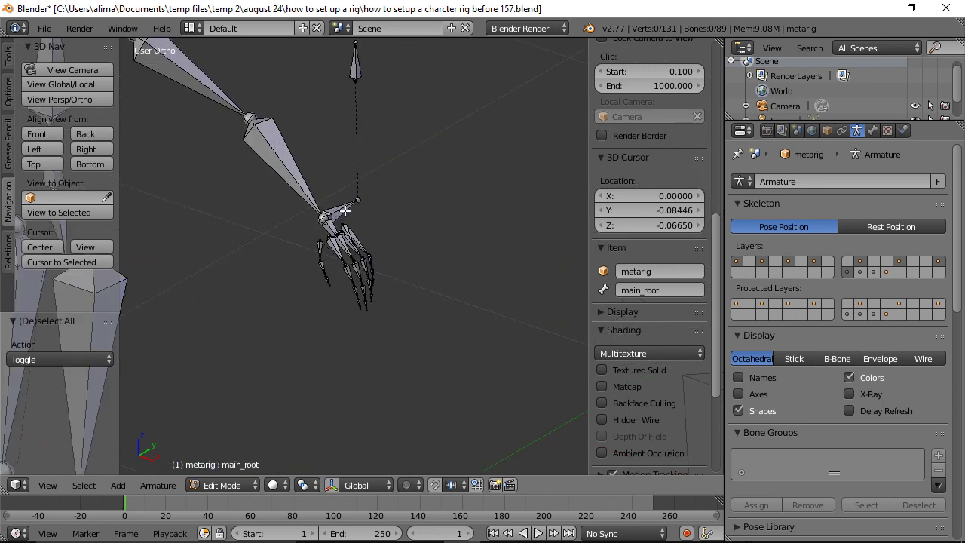
right_click(343, 211)
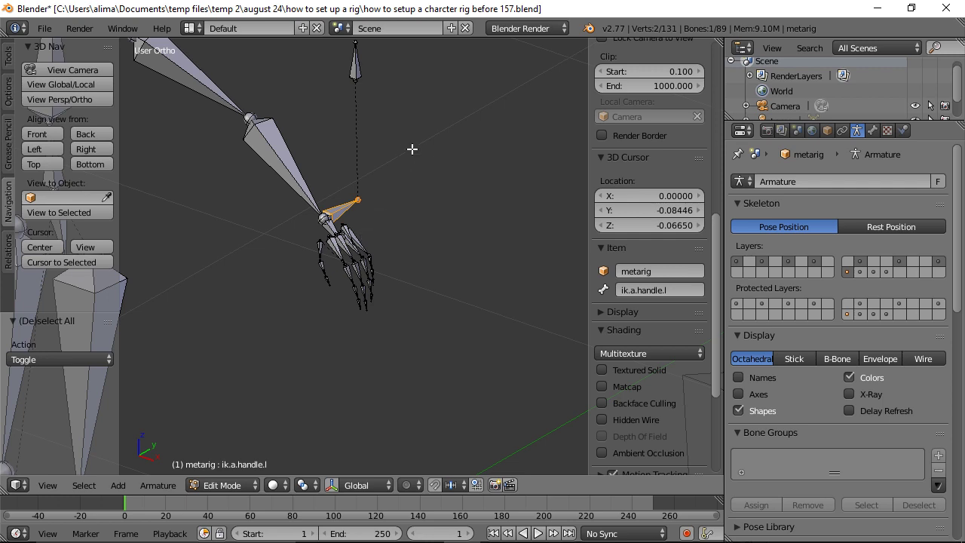
scroll(419, 166, "down", 5)
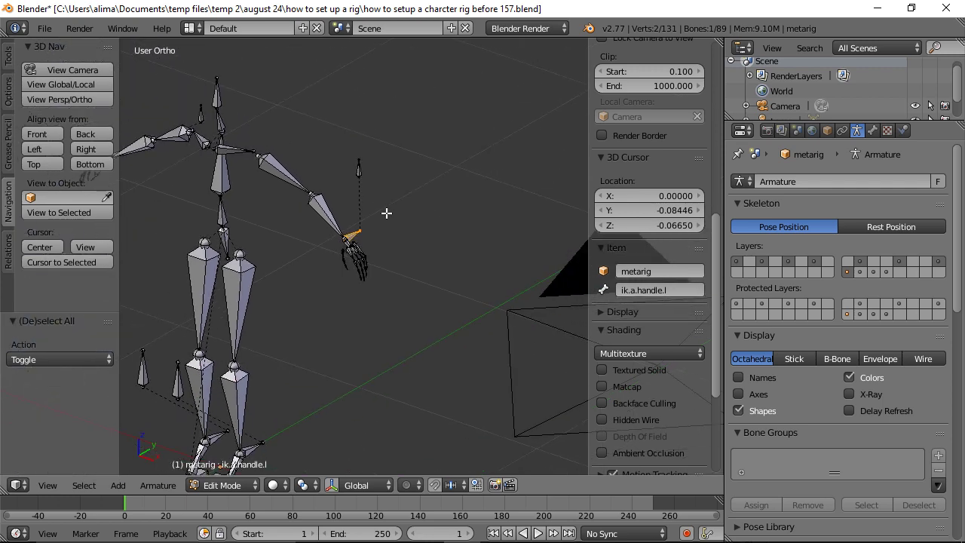
middle_click_drag(269, 213, 399, 221, "shift")
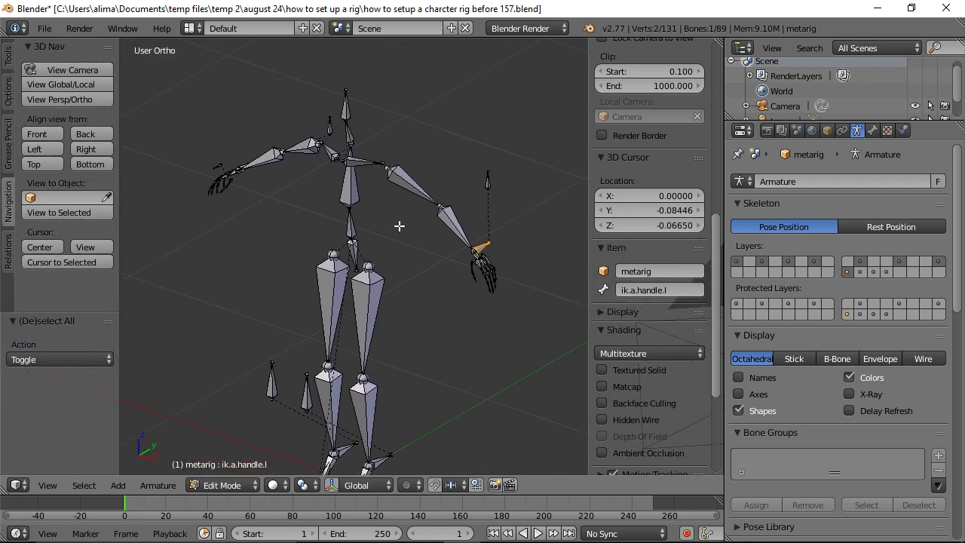
scroll(250, 266, "up", 1)
middle_click_drag(250, 266, 410, 233)
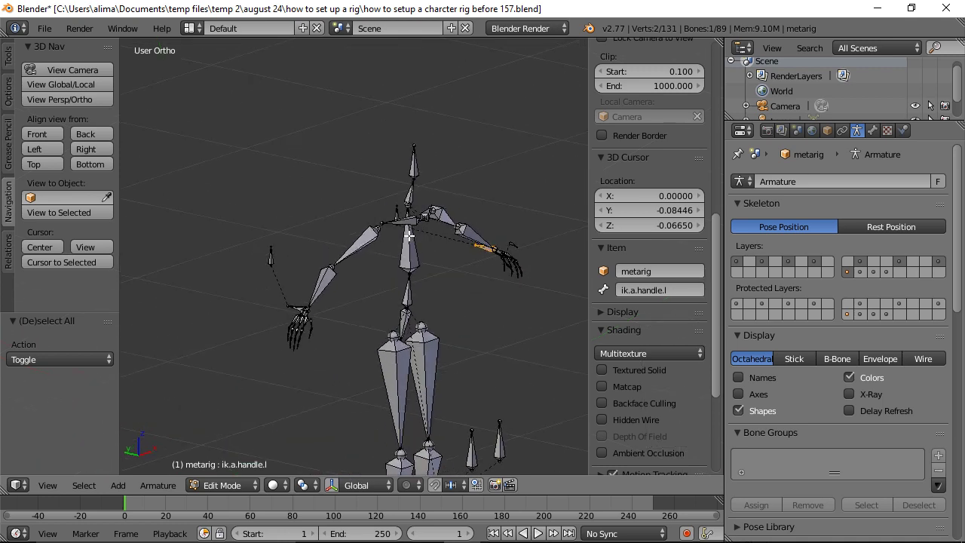
key("ctrl+alt+s")
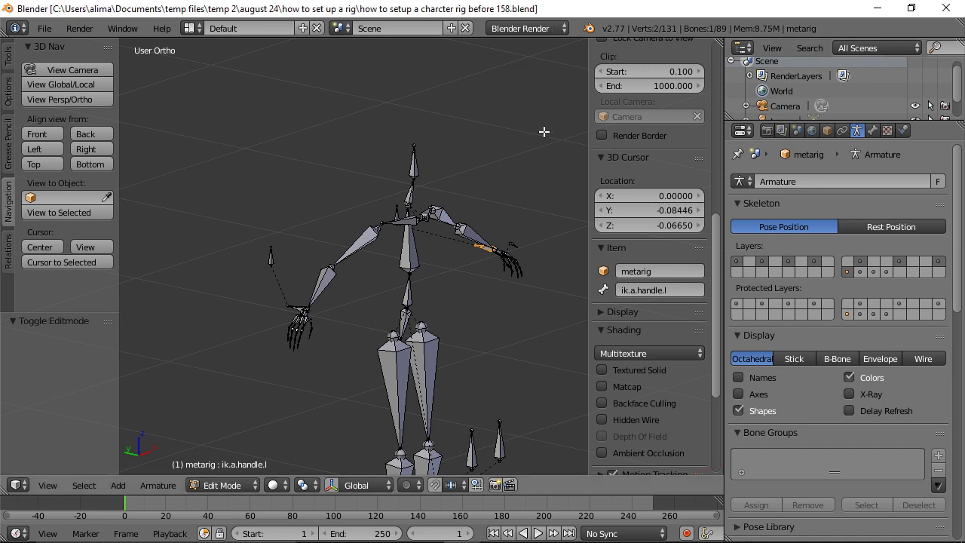
Parent ik.a.handle.l and ik.a.handle.r to main_root with Keep Offset and save as "how to setup a charcter rig before 159.blend".
right_click(296, 306, "shift")
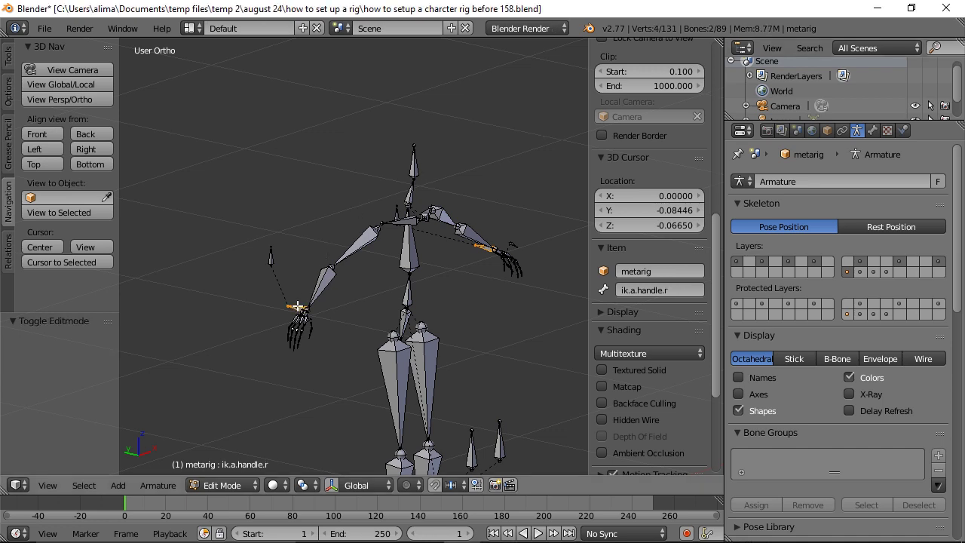
middle_click_drag(473, 366, 443, 216, "shift")
middle_click_drag(462, 321, 370, 310)
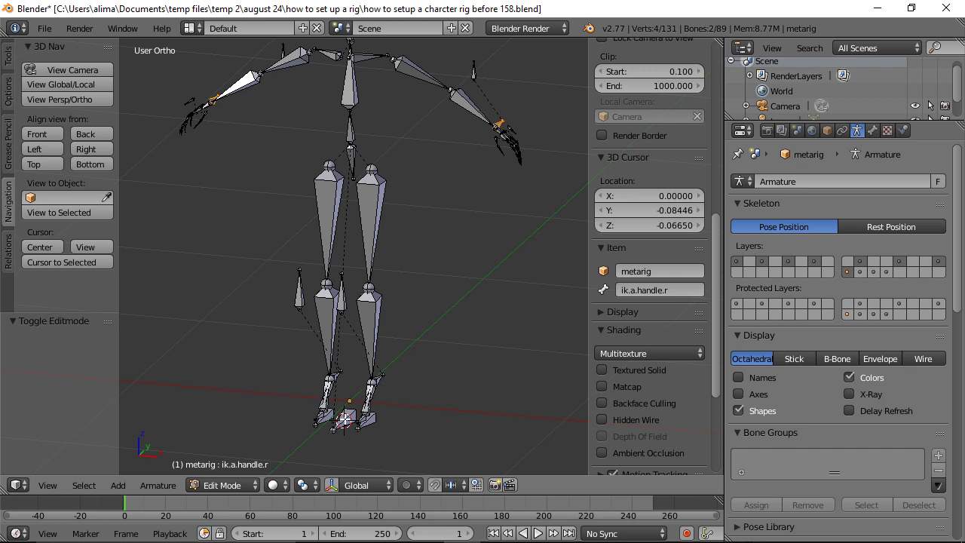
right_click(344, 419, "shift")
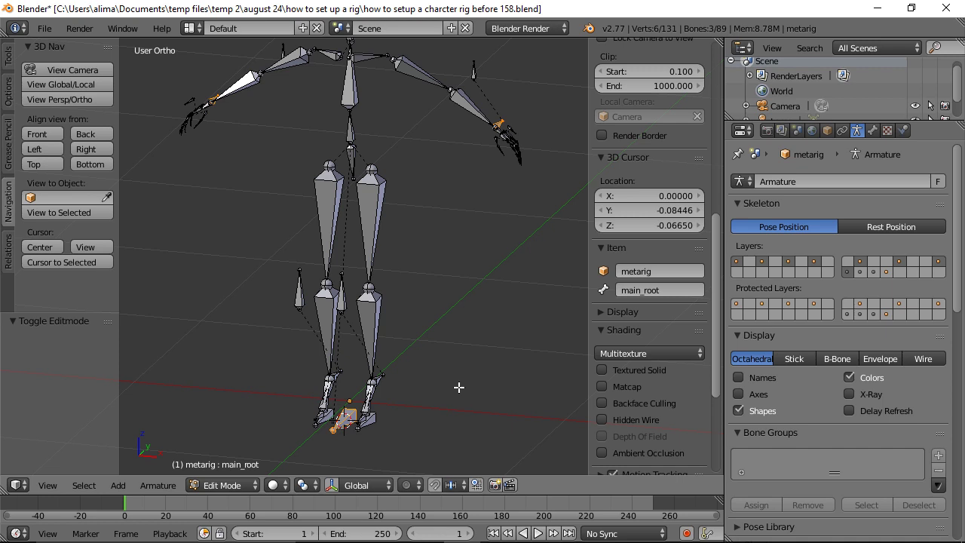
key("ctrl+p")
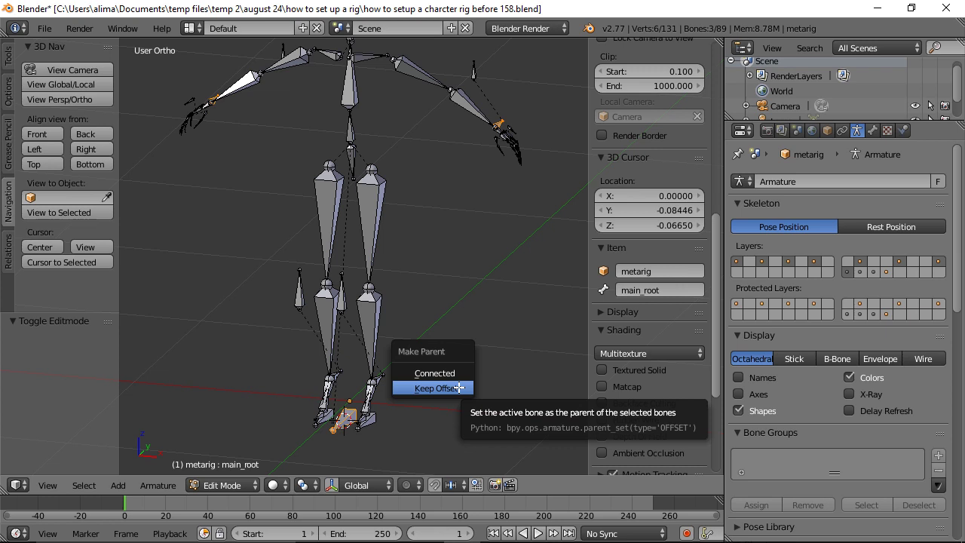
left_click(459, 387)
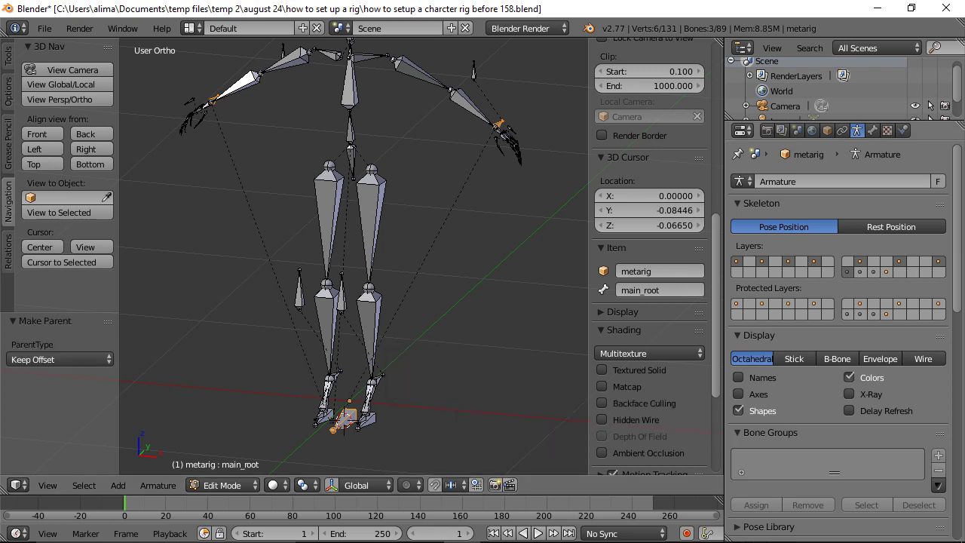
key("ctrl+alt+s")
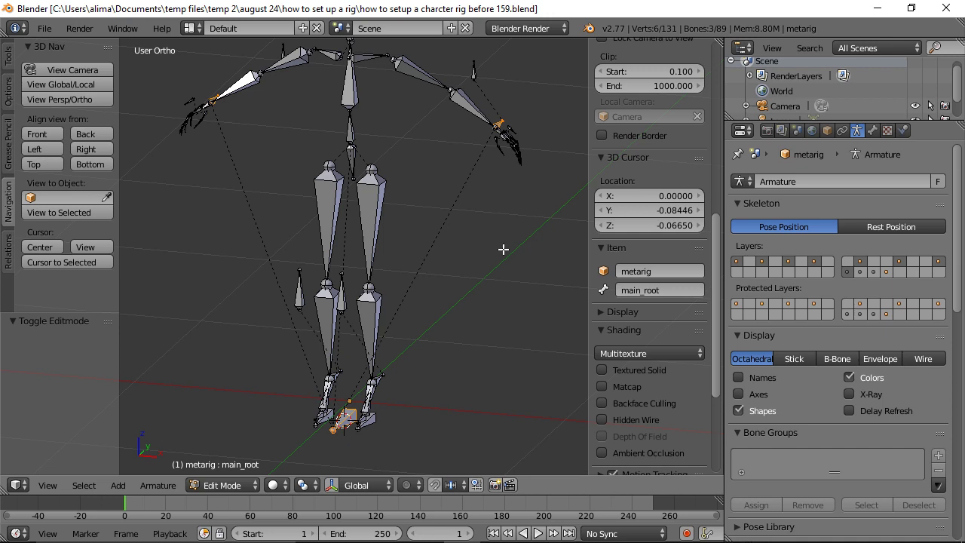
Deselect all bones, return to Pose Mode, and save as "how to setup a charcter rig before 160.blend".
scroll(498, 220, "down", 3)
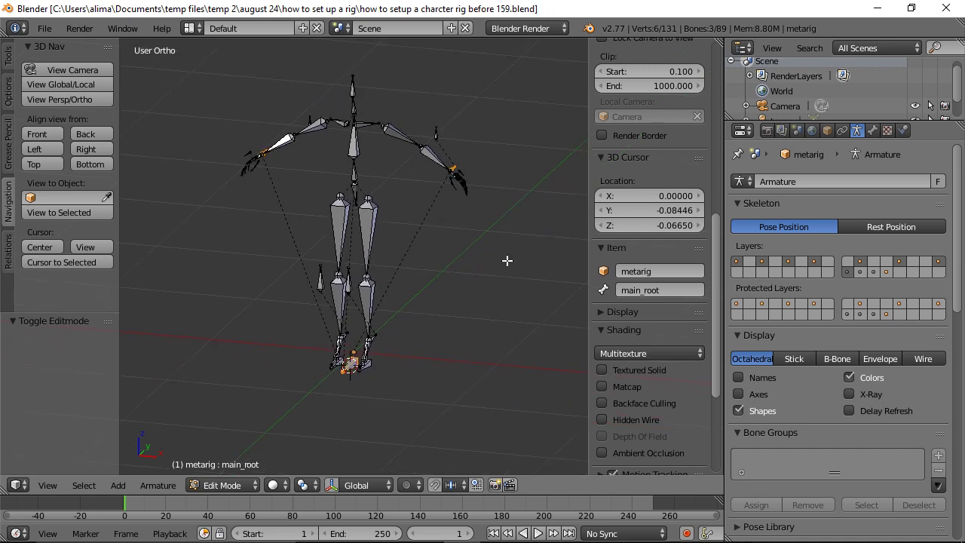
key("a")
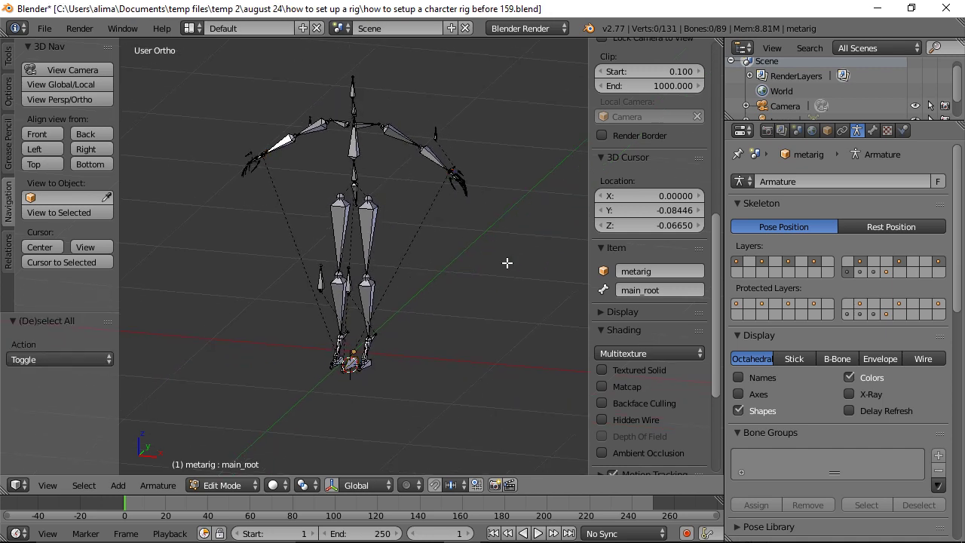
left_click(254, 494)
left_click(250, 434)
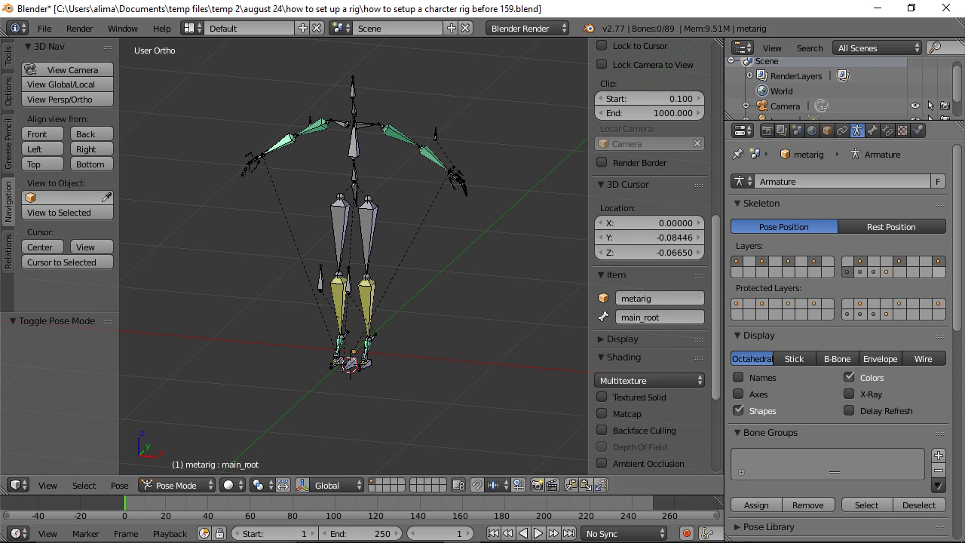
key("ctrl+alt+s")
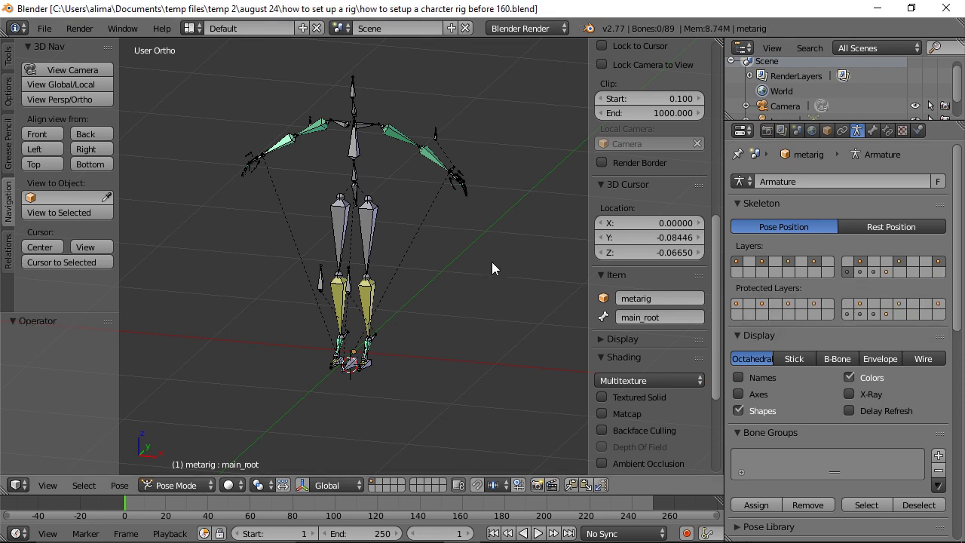
Test-move main_root in Pose Mode, cancel the move, and save as "how to setup a charcter rig before 161.blend".
right_click(351, 368)
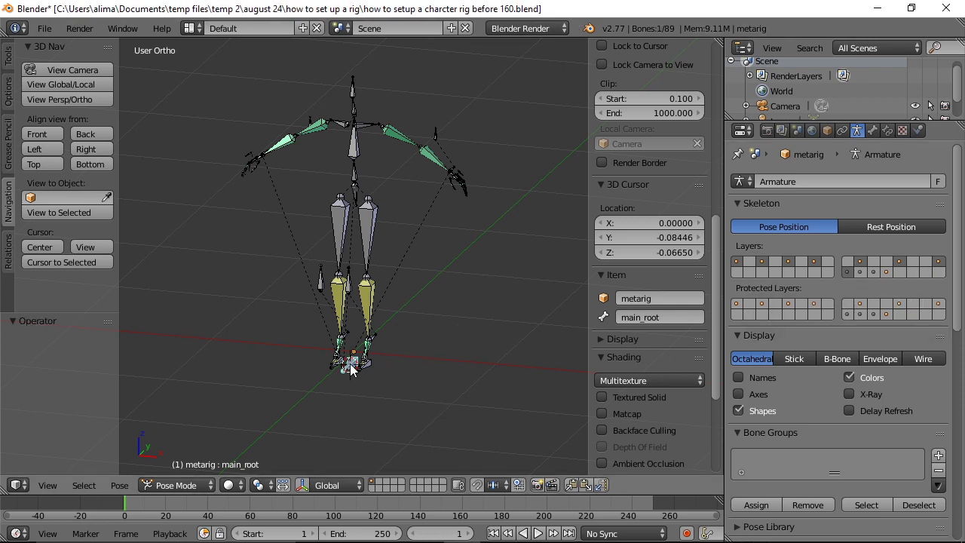
key("g")
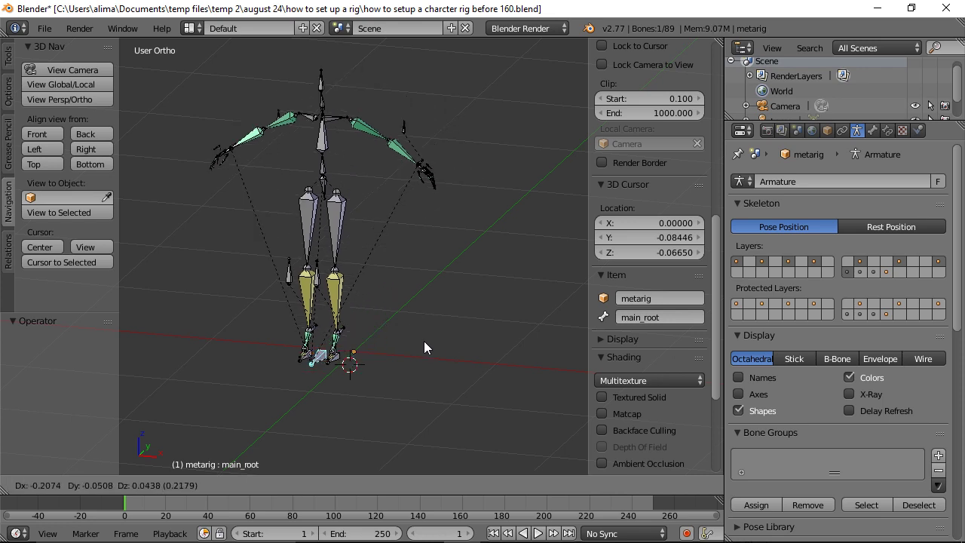
left_click_drag(440, 359, 448, 343)
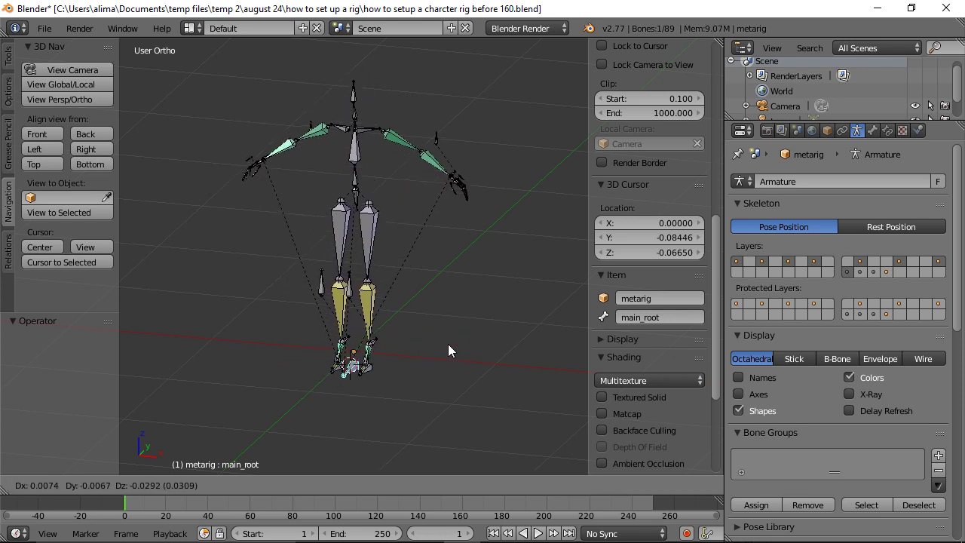
right_click(447, 344)
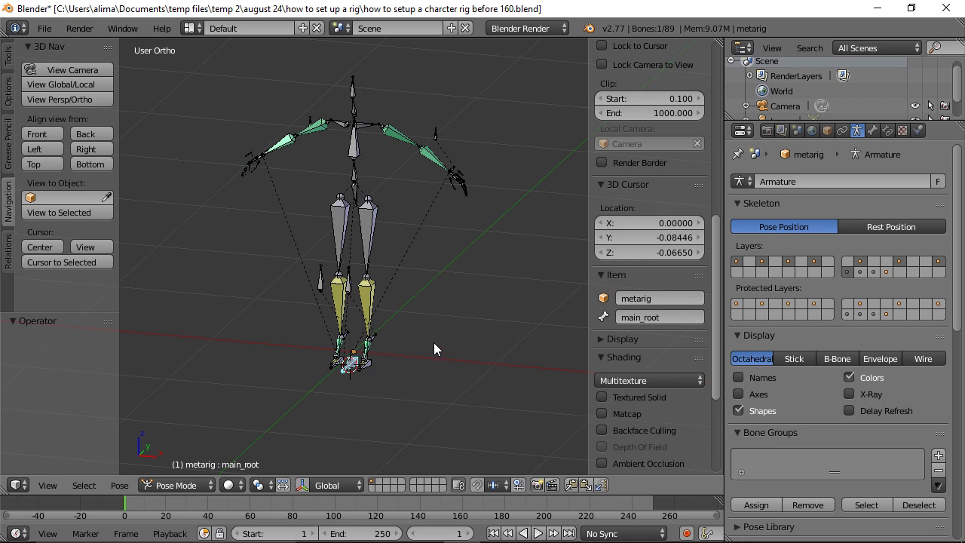
key("ctrl+alt+s")
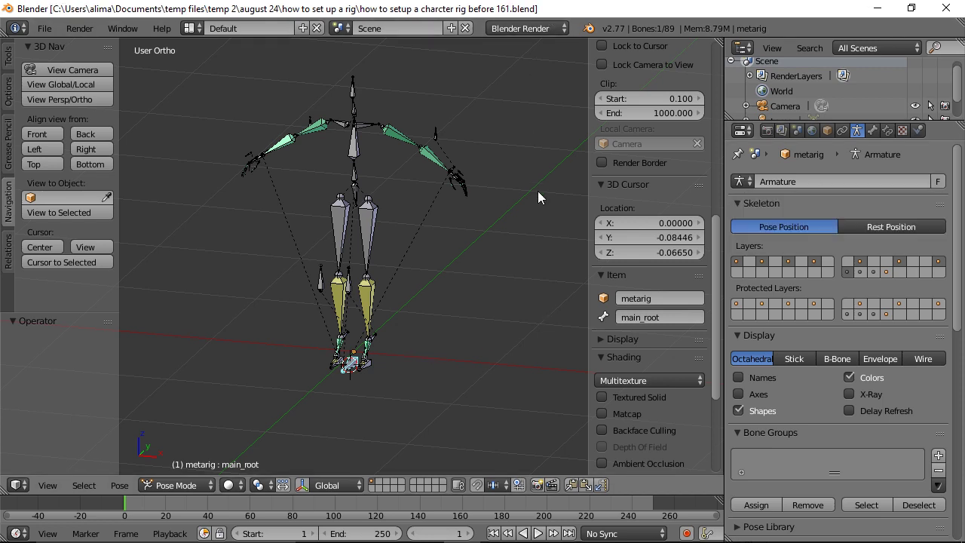
Deselect all bones and show armature layer 27 with the FK hand handles in place of layer 25.
middle_click_drag(531, 190, 451, 219, "shift")
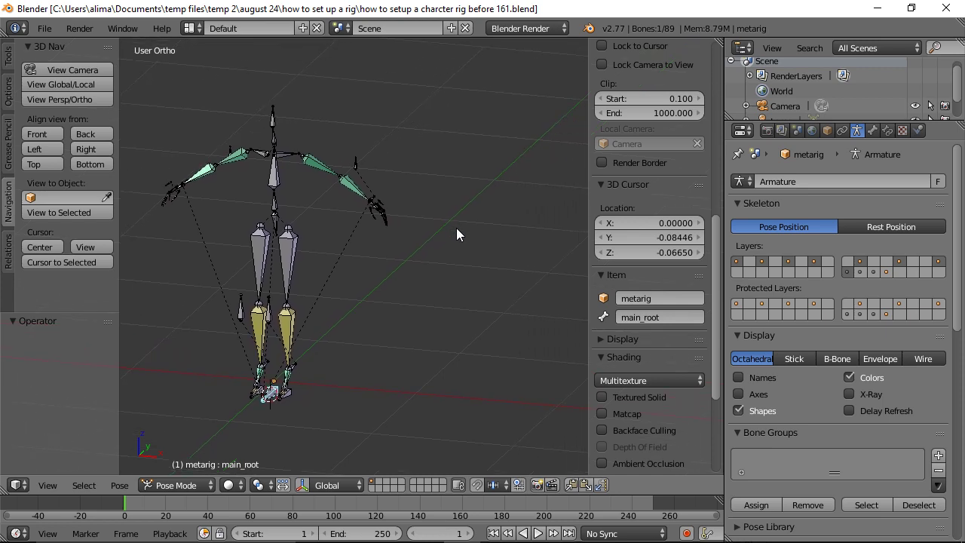
key("a")
middle_click_drag(456, 234, 417, 255)
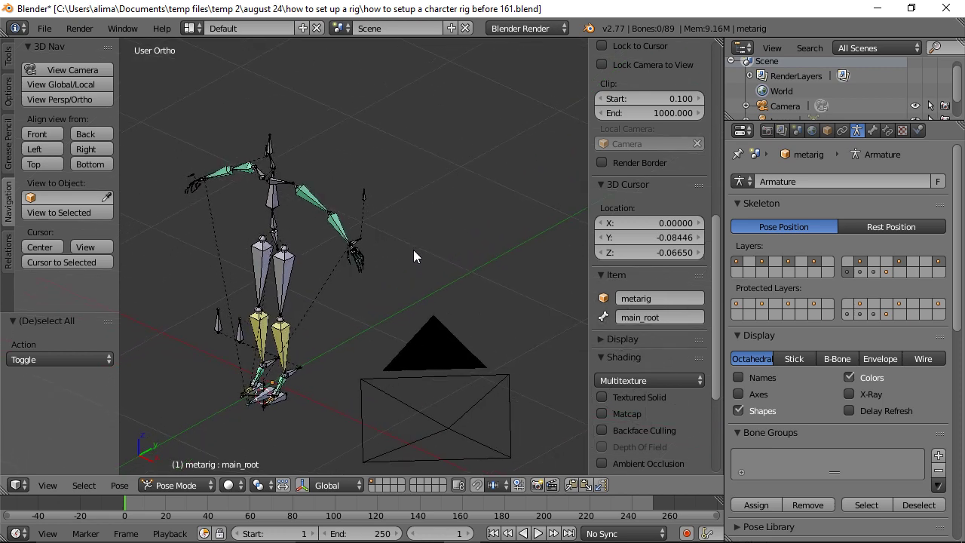
left_click(847, 272)
middle_click_drag(492, 289, 497, 217, "ctrl")
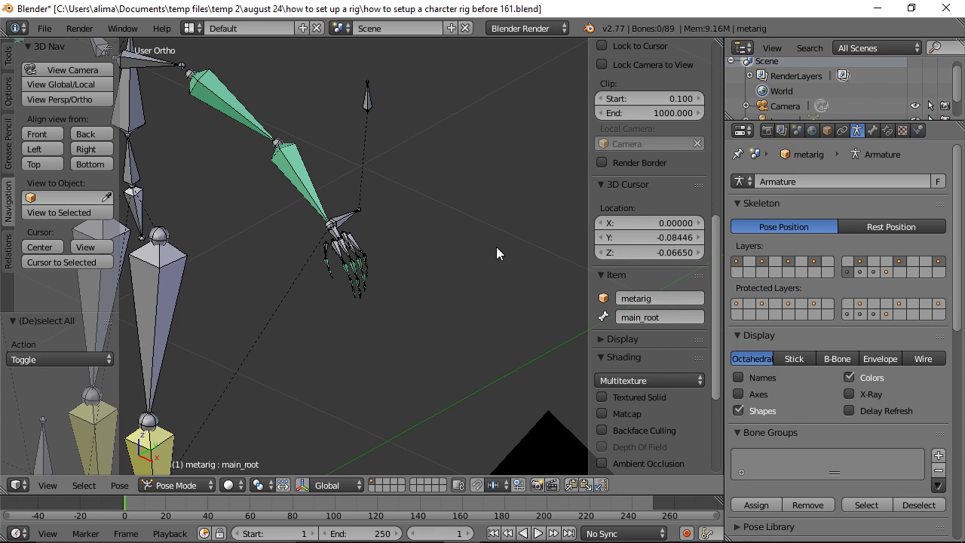
left_click(871, 270, "shift")
Move the fk.a.handle.l bone to bone layer 28.
right_click(344, 220)
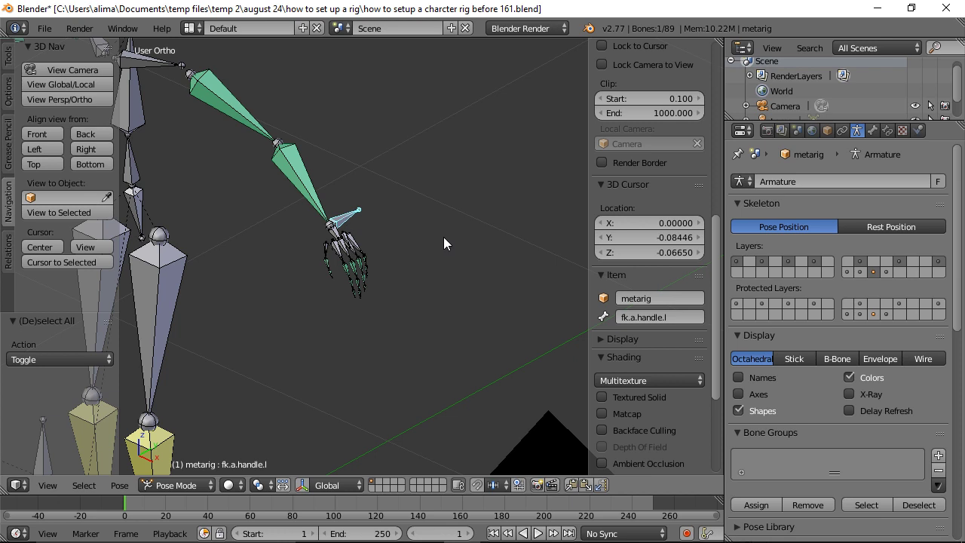
key("m")
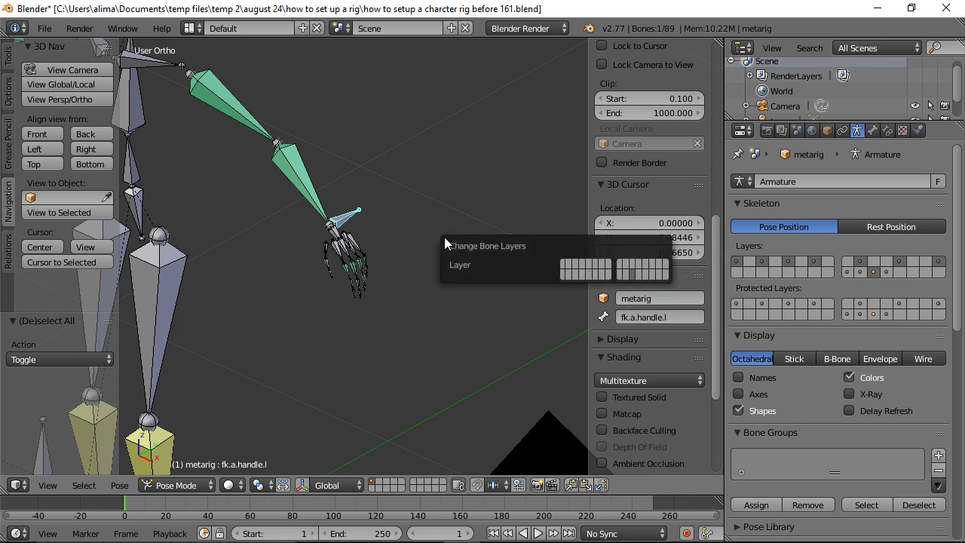
left_click(637, 273)
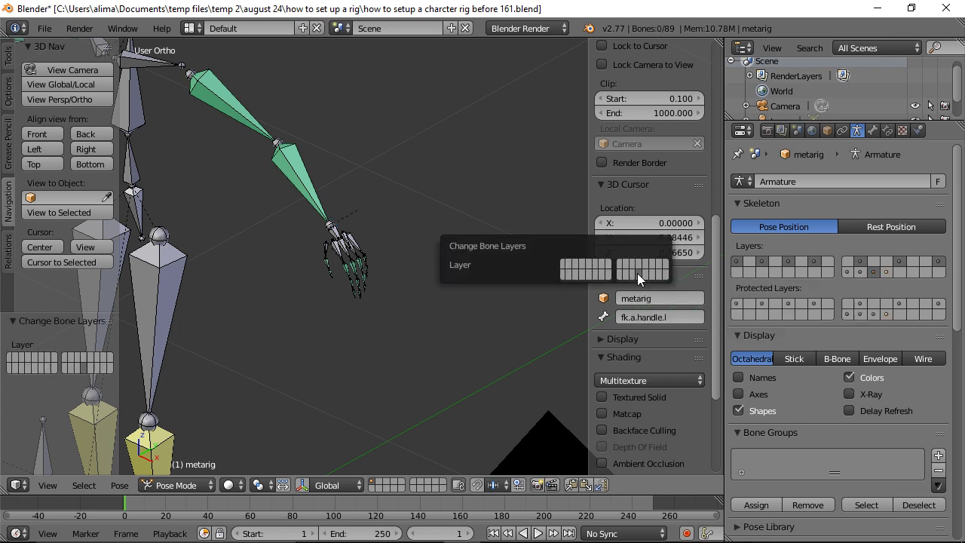
scroll(626, 274, "down", 5)
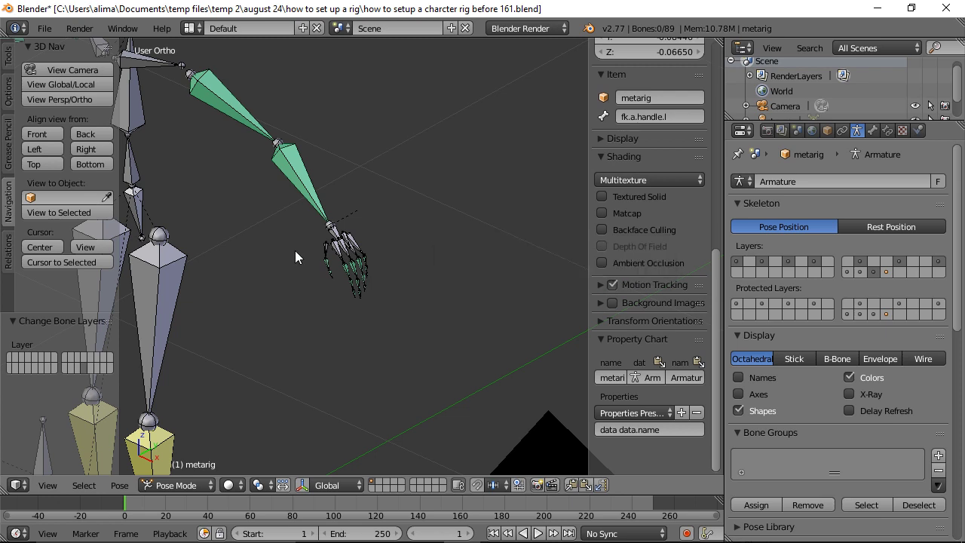
Move the fk.a.handle.r bone to bone layer 28 as well.
middle_click_drag(246, 231, 426, 286)
middle_click_drag(221, 264, 385, 255)
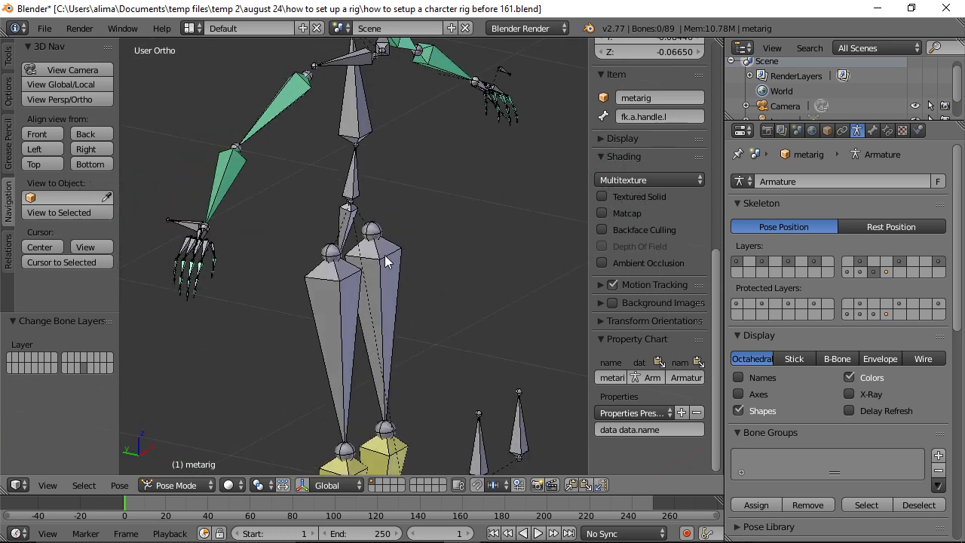
right_click(188, 226)
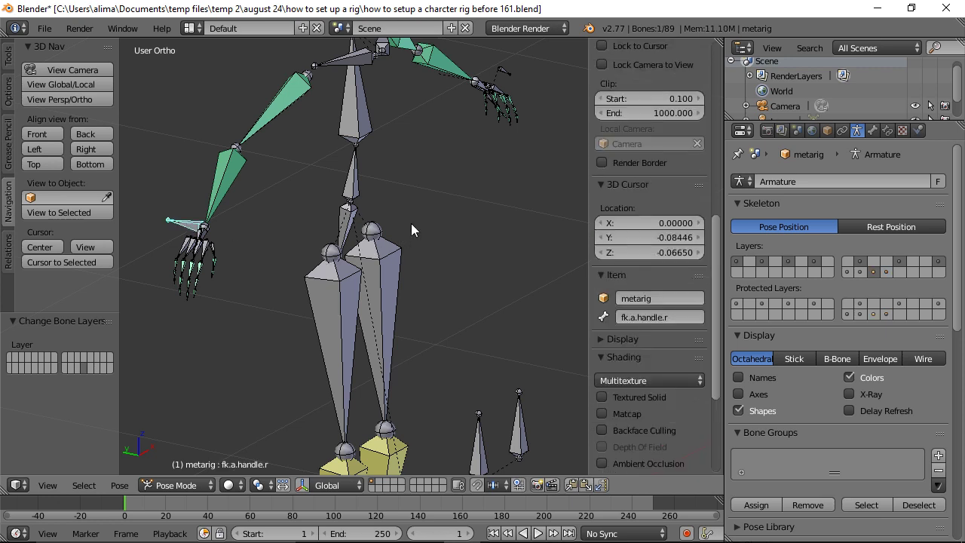
key("m")
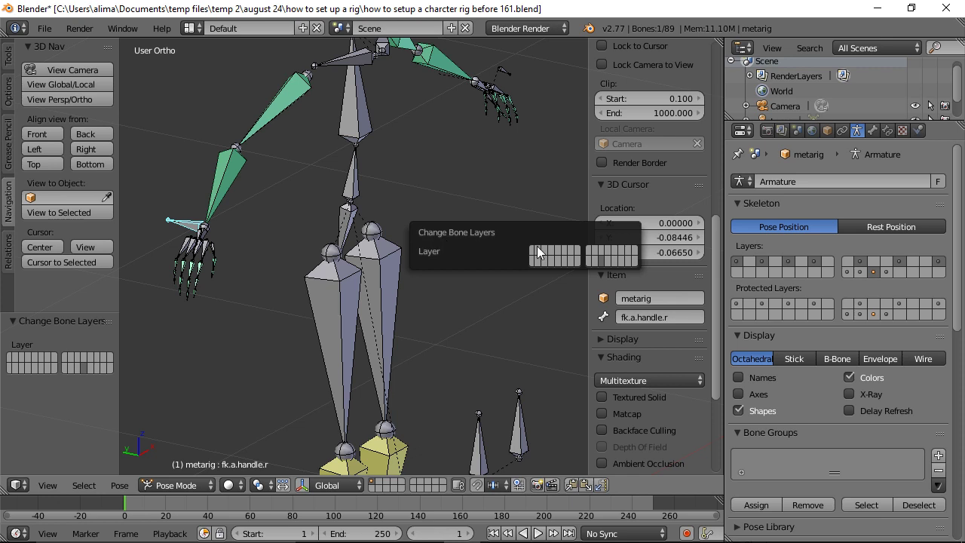
left_click(608, 263)
scroll(608, 263, "down", 6)
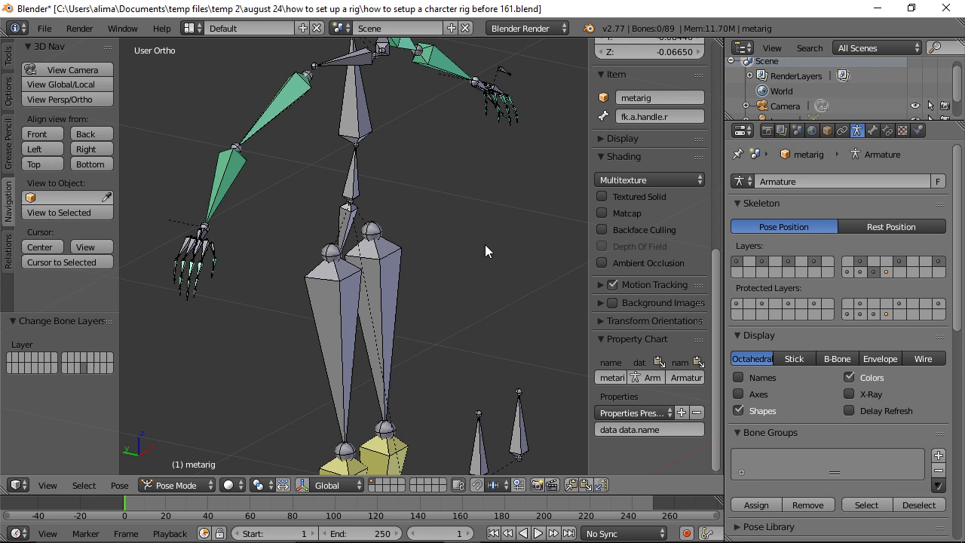
scroll(485, 245, "up", 4)
scroll(382, 226, "down", 3)
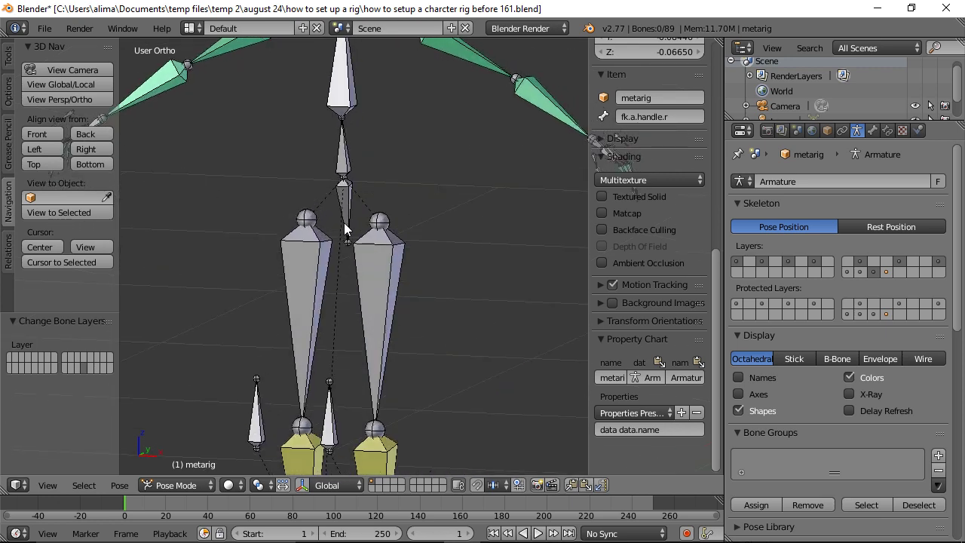
Show armature layer 25 with the IK arm handles in addition to the layers already visible.
middle_click_drag(452, 205, 415, 263)
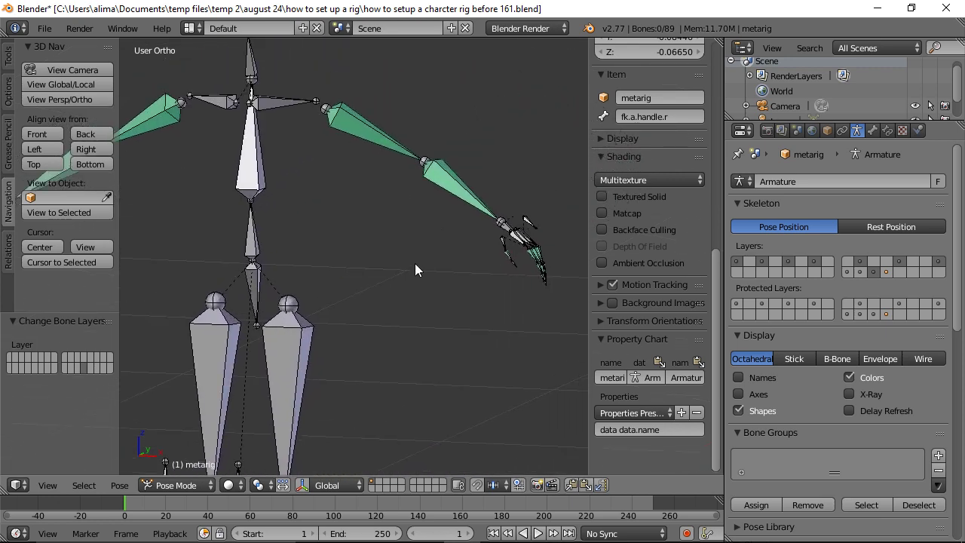
middle_click_drag(405, 220, 416, 285)
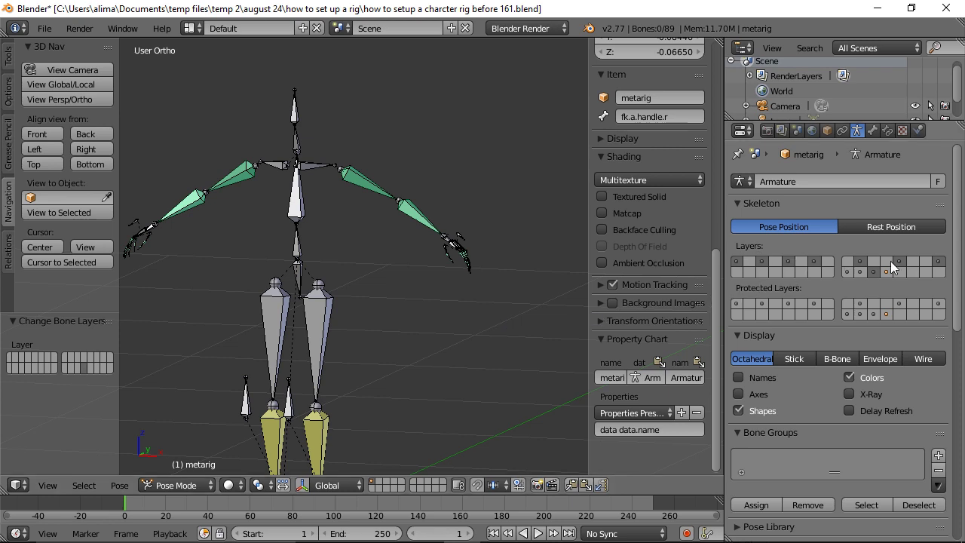
left_click(847, 272, "shift")
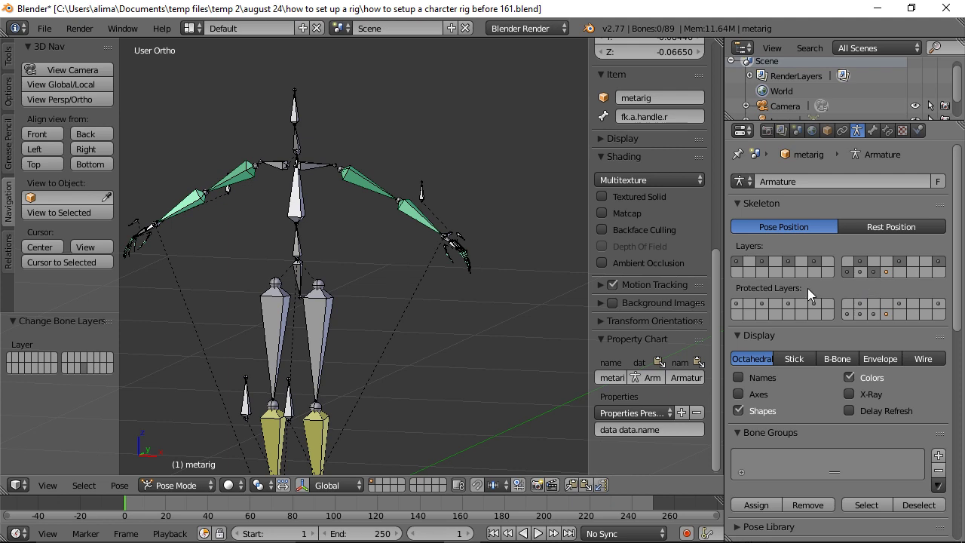
scroll(464, 309, "up", 2)
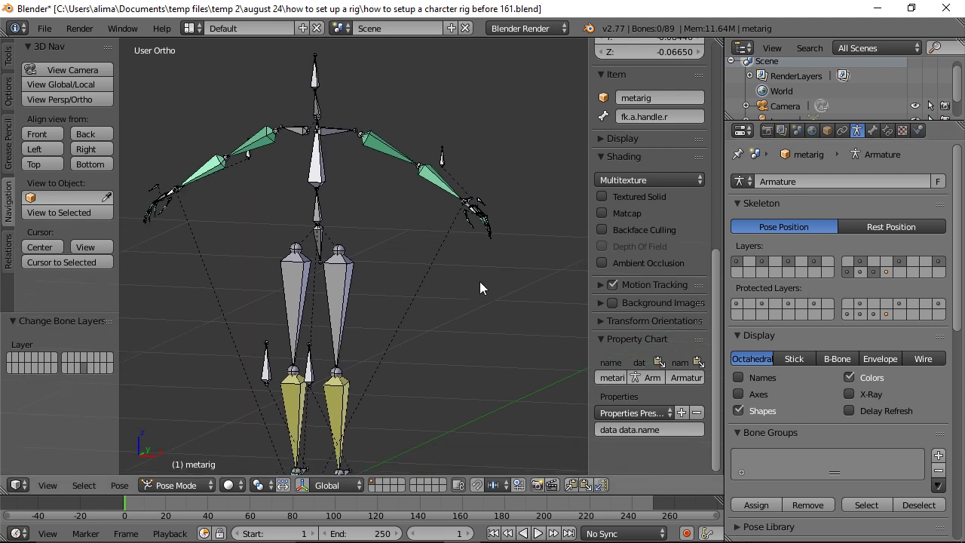
scroll(948, 295, "down", 3)
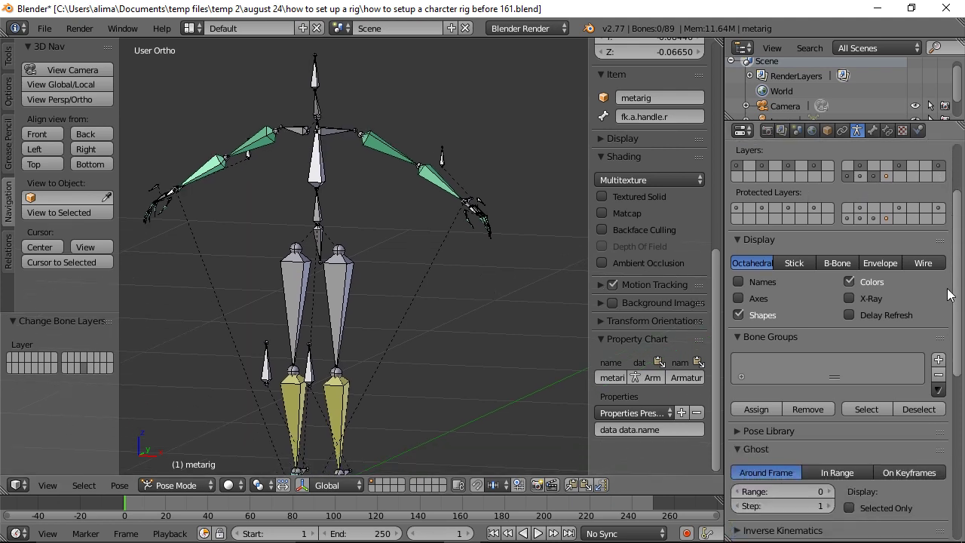
scroll(948, 290, "down", 5)
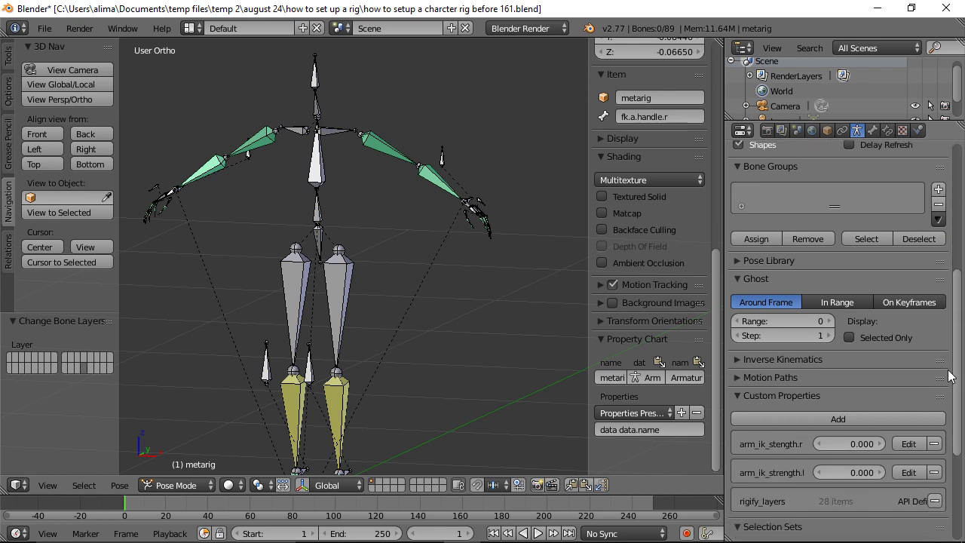
scroll(950, 379, "down", 1)
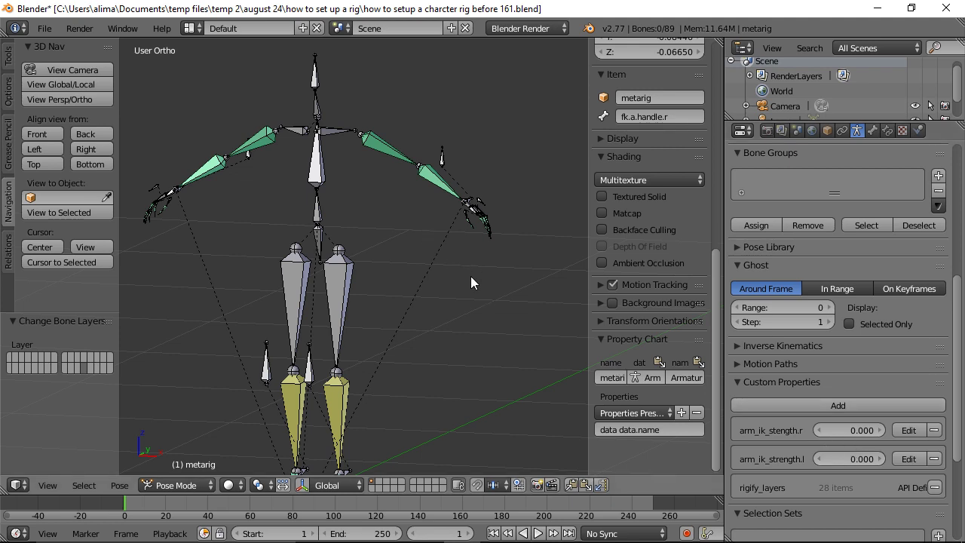
Test the left FK arm by rotating fk_upper_arm.L about 44° around the global Y axis.
right_click(389, 153)
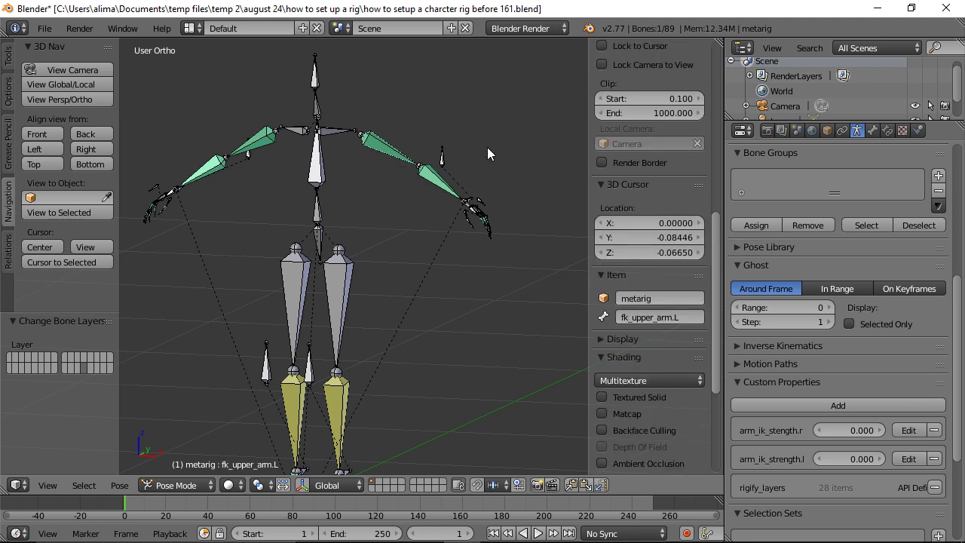
key("r")
key("y")
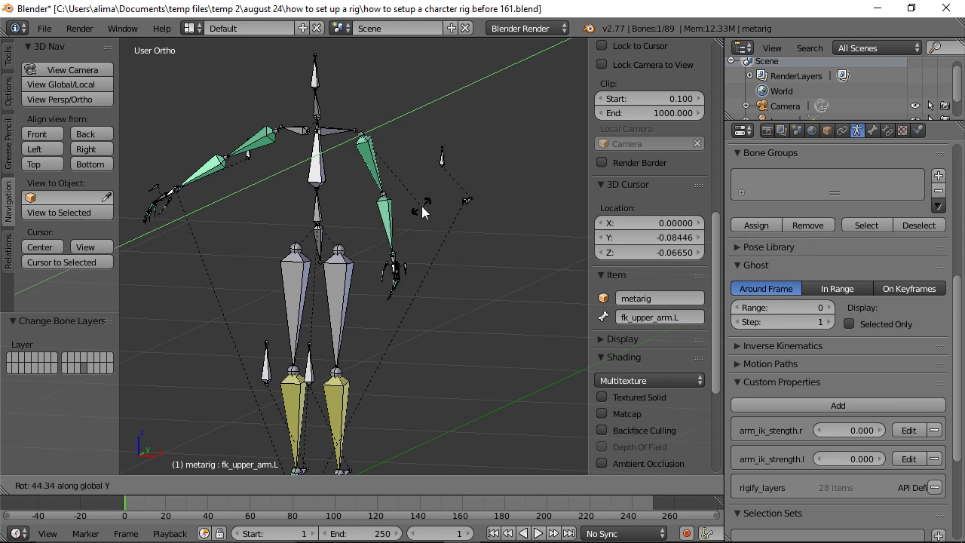
left_click(422, 207)
Try rotating the fk_forearm.L bone around the global X axis, then cancel the rotation.
middle_click_drag(485, 215, 403, 243)
right_click(384, 218)
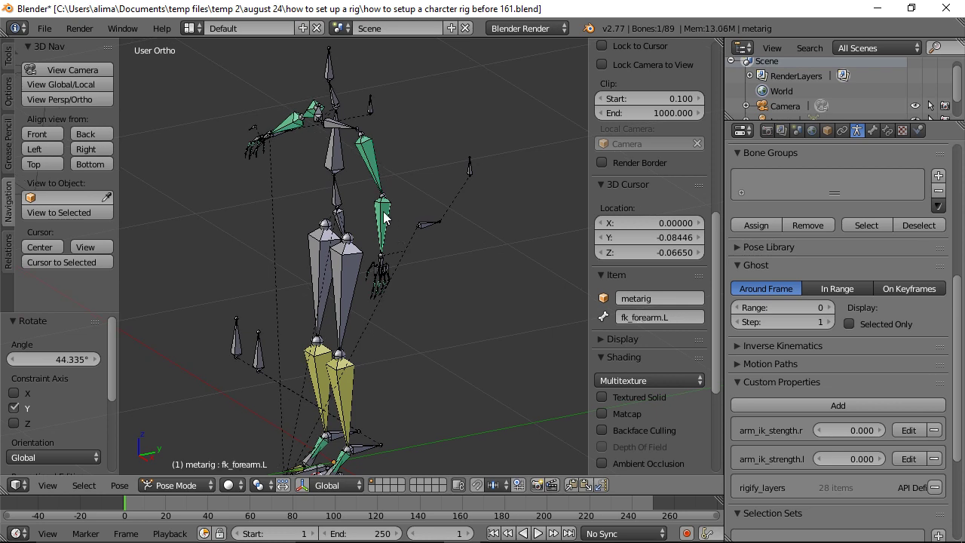
key("r")
key("x")
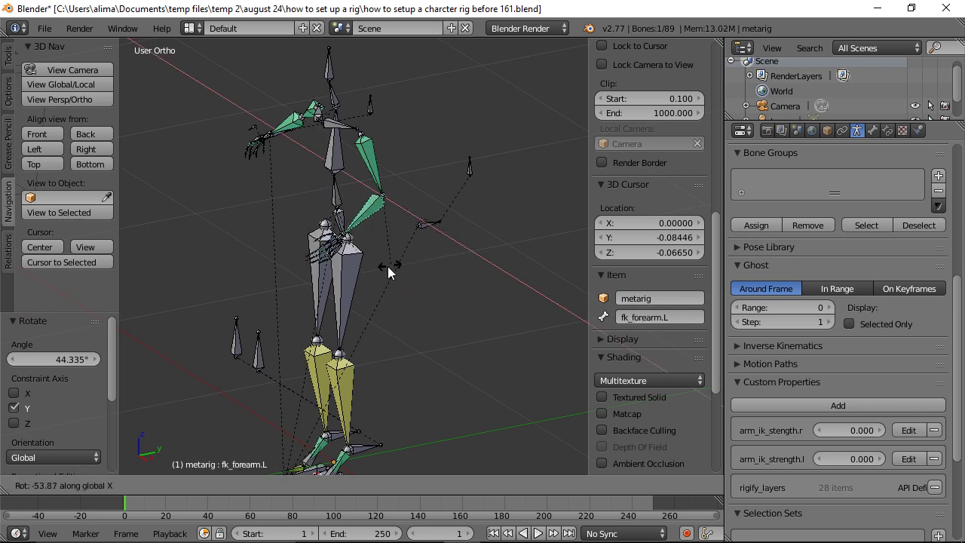
left_click(454, 260)
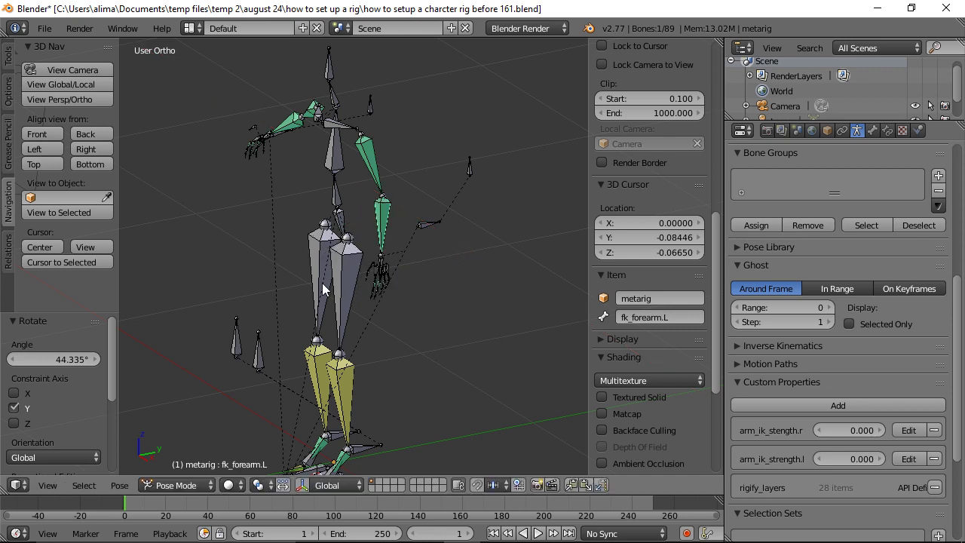
middle_click_drag(295, 302, 389, 284)
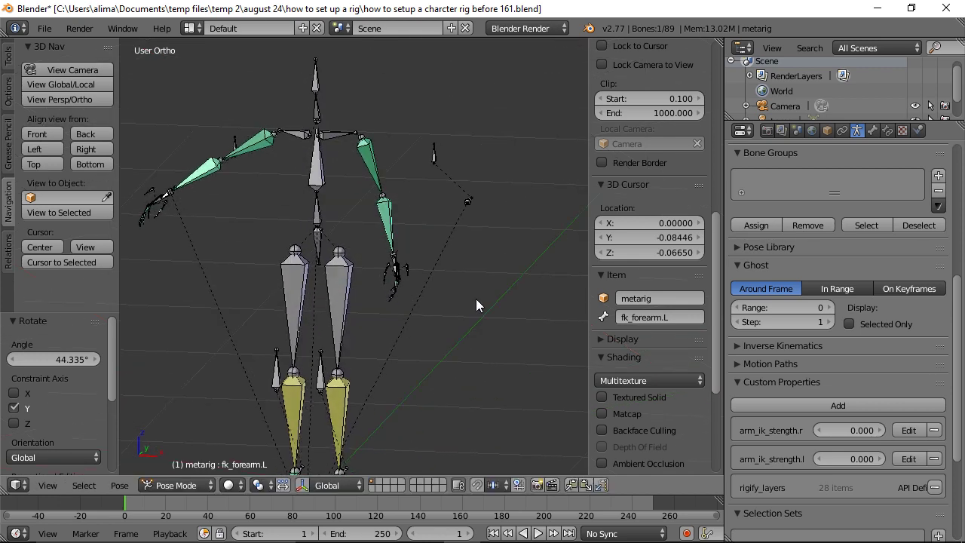
Clear the pose rotation and location of all visible bones, leaving nothing selected.
key("a")
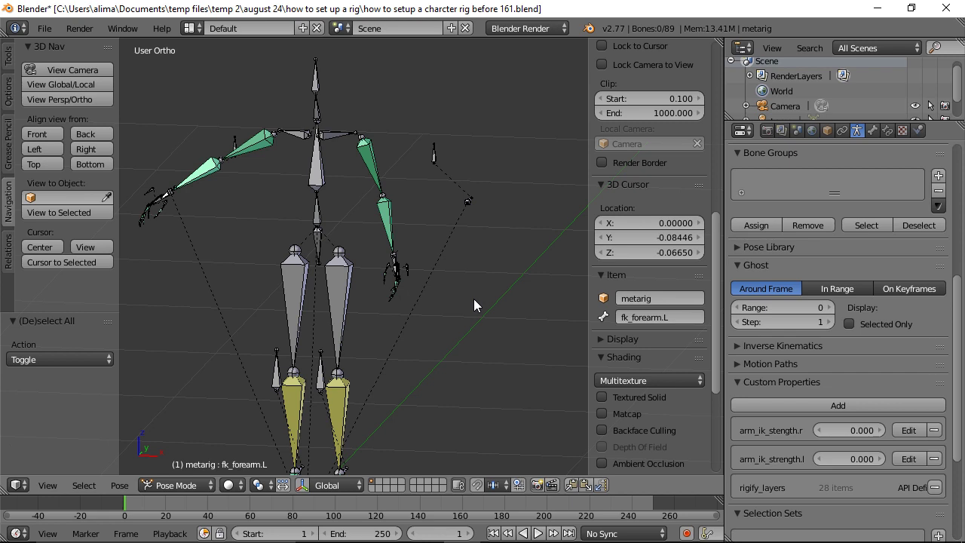
key("a")
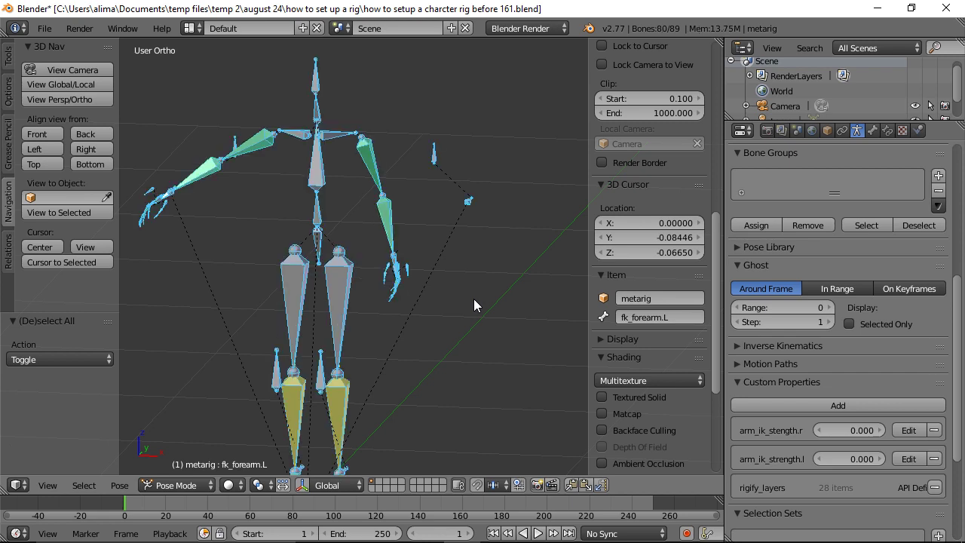
key("alt+r")
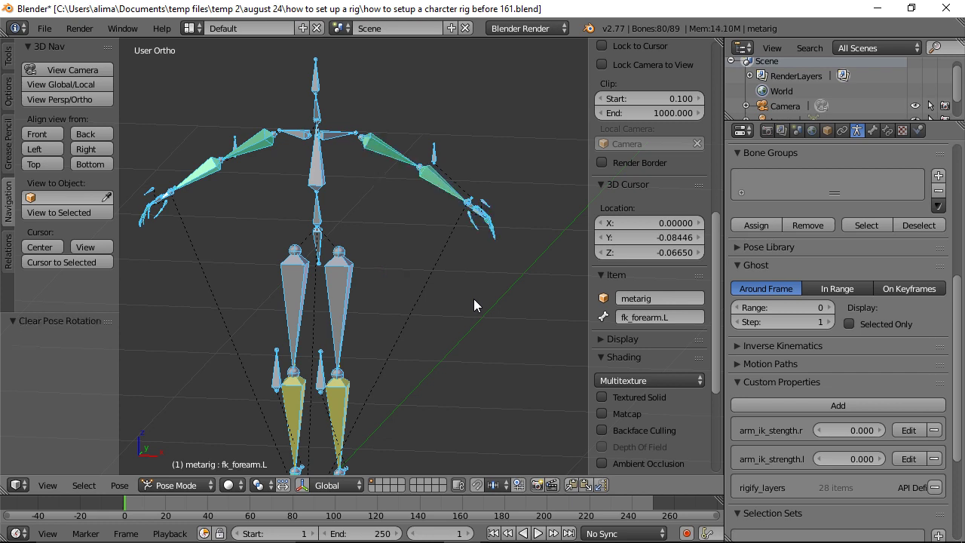
key("alt+g")
key("a")
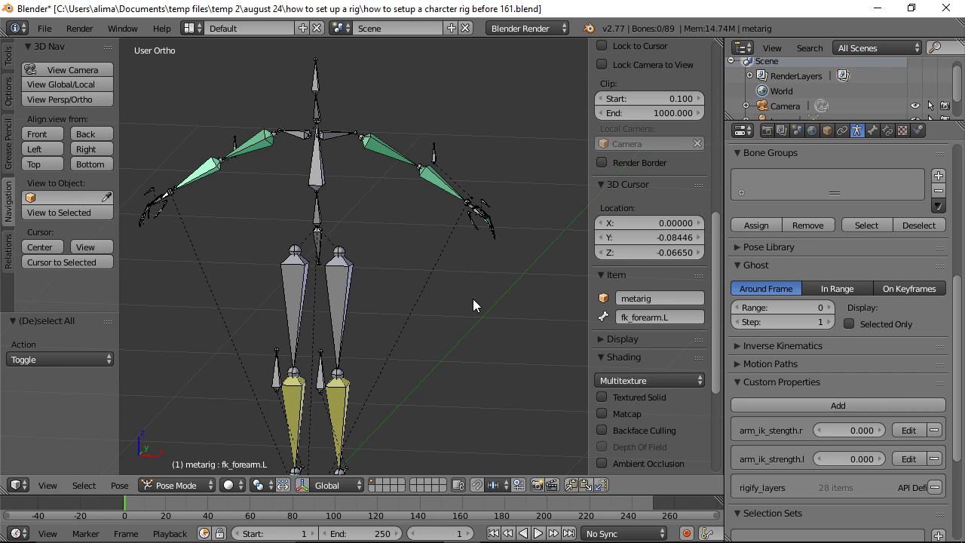
Set the arm IK strength custom properties of both the right and left arms to 1.000.
left_click_drag(824, 429, 907, 420)
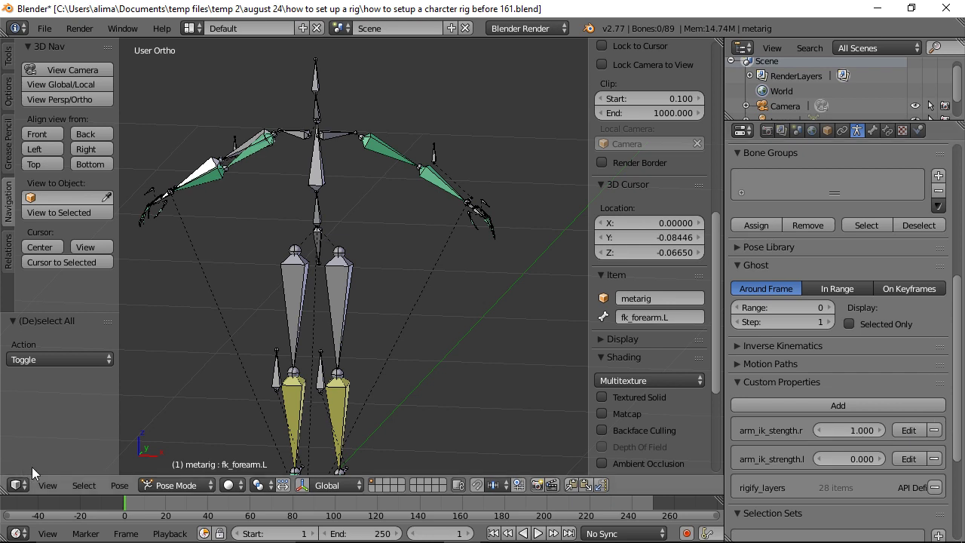
left_click_drag(837, 458, 951, 443)
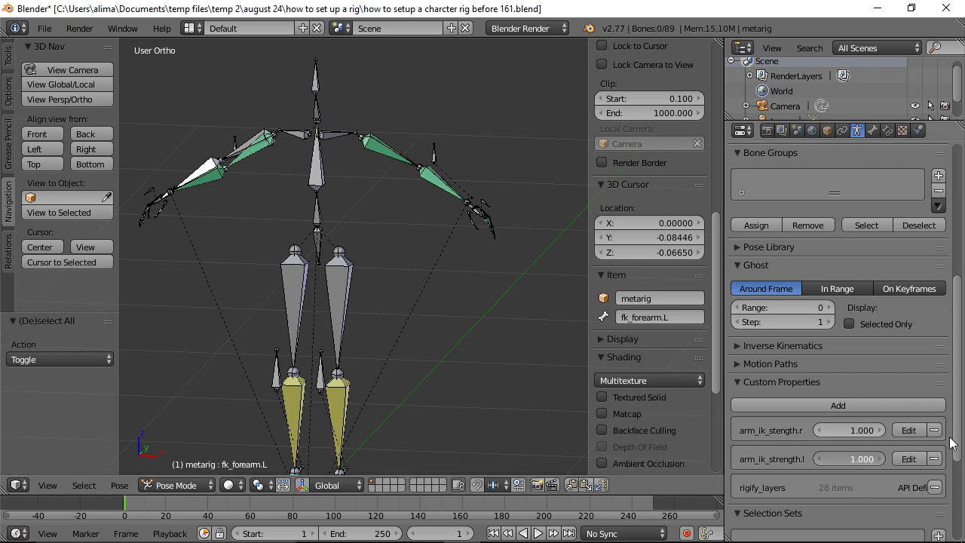
Test the left IK arm by moving ik.a.handle.l about -0.179 in X, -0.237 in Y and -0.037 in Z.
middle_click_drag(492, 287, 421, 305)
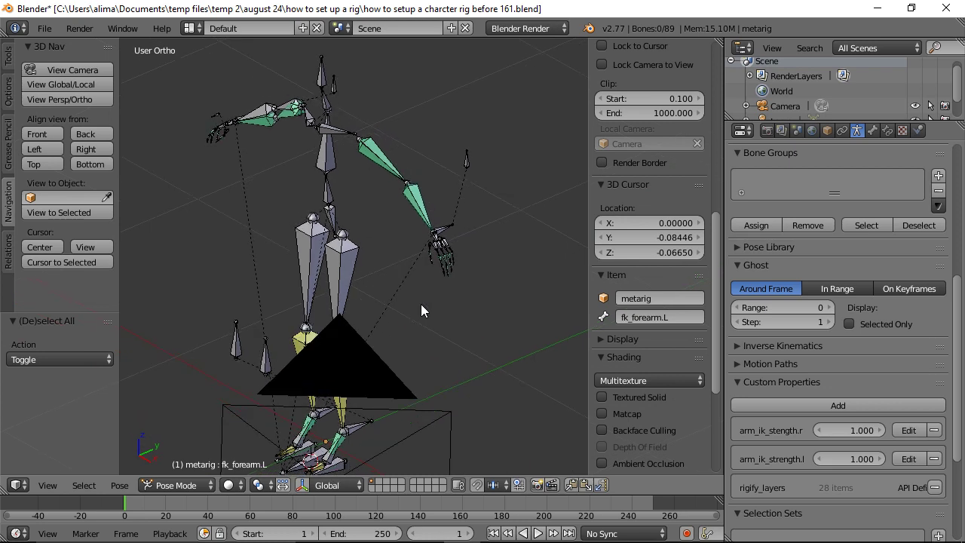
right_click(443, 228)
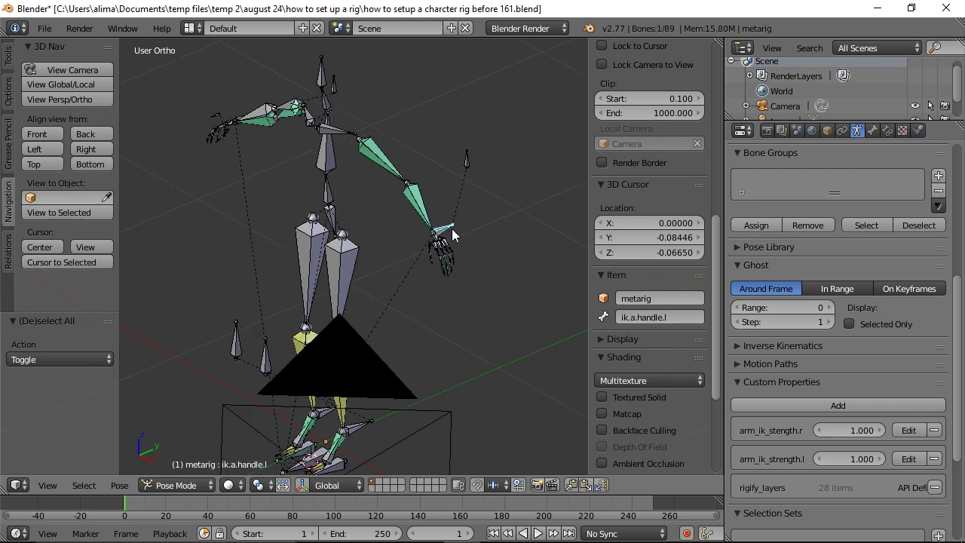
key("g")
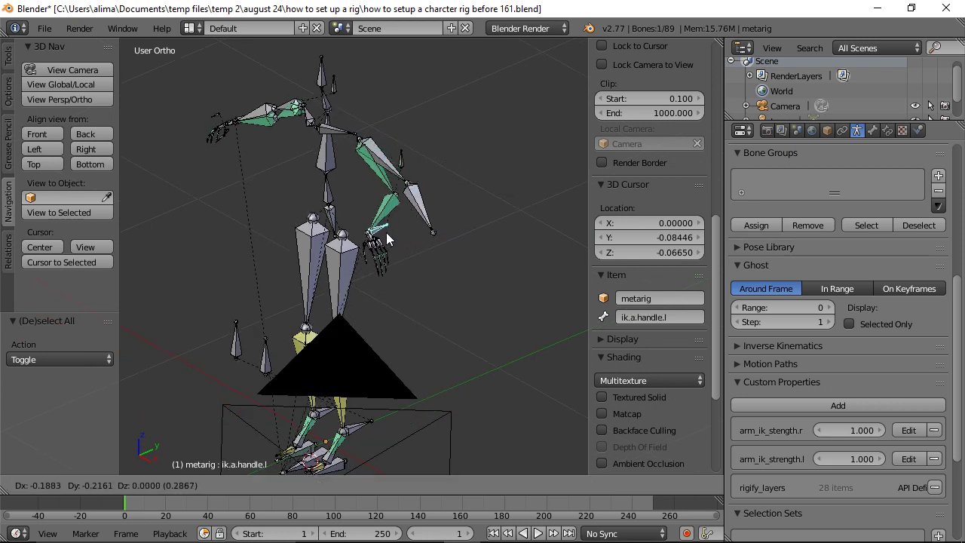
left_click(384, 239)
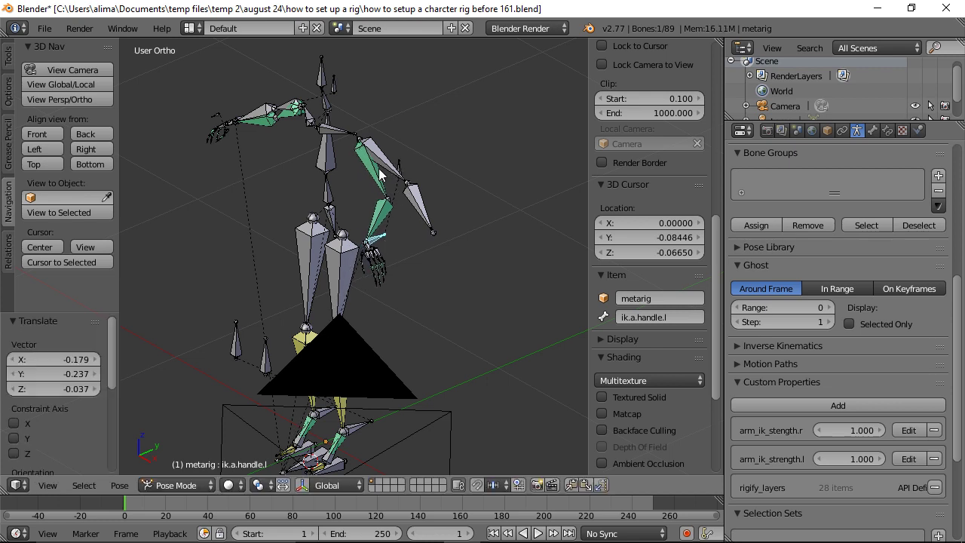
Hide armature layer 27 to check the posed arms without its bones, then show the layer again.
middle_click_drag(358, 288, 420, 256)
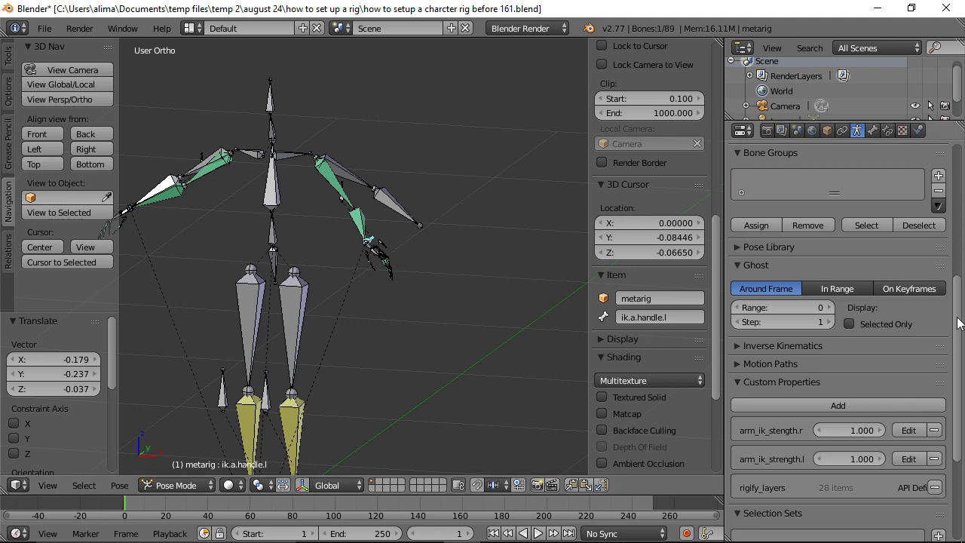
scroll(928, 157, "up", 8)
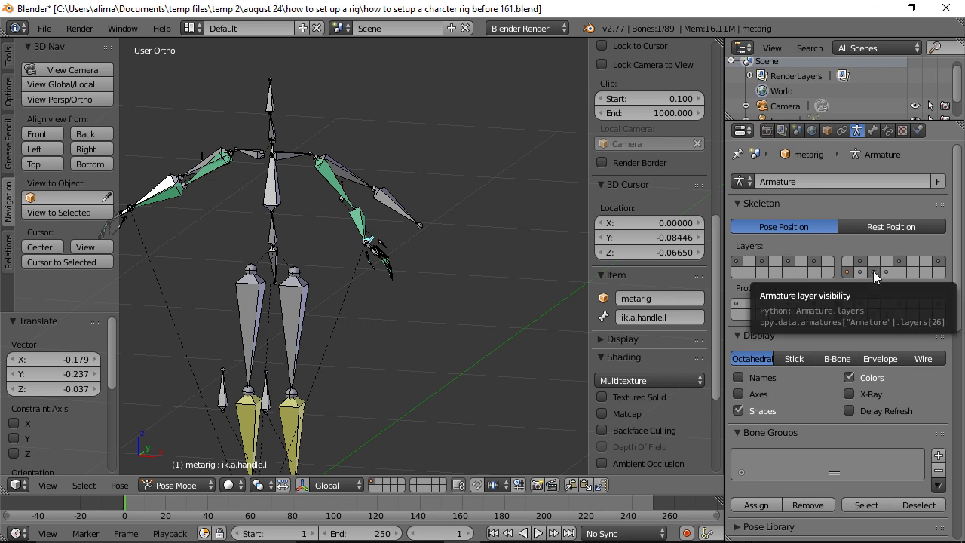
left_click(873, 270)
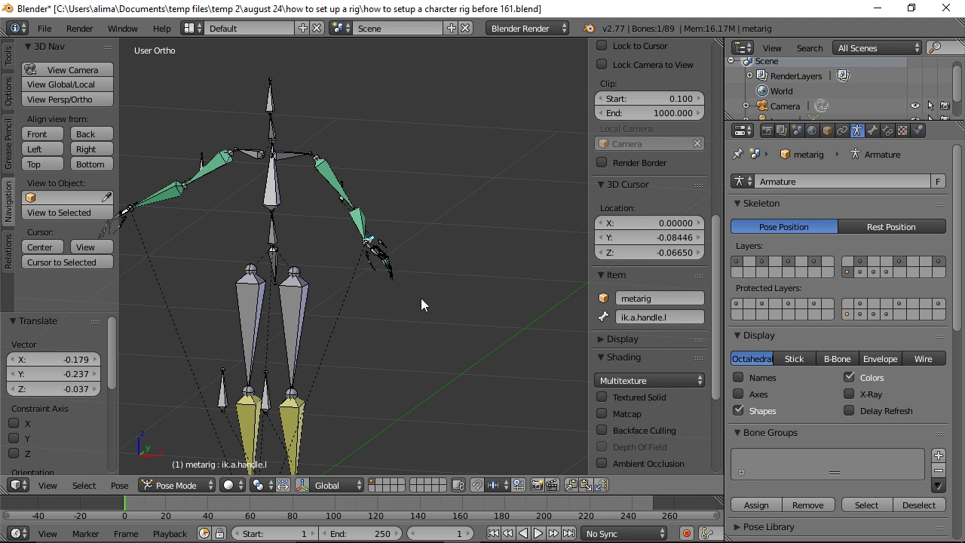
left_click(874, 272)
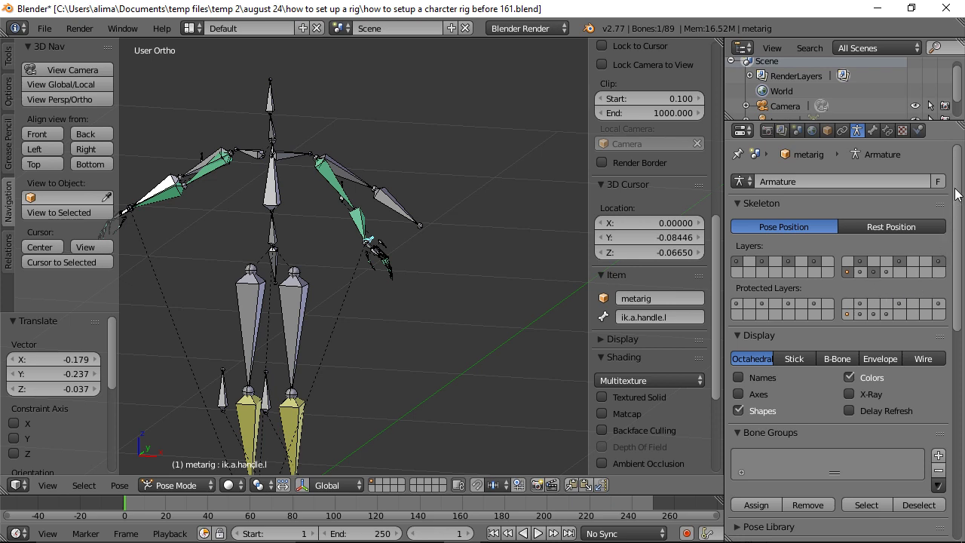
scroll(839, 332, "down", 8)
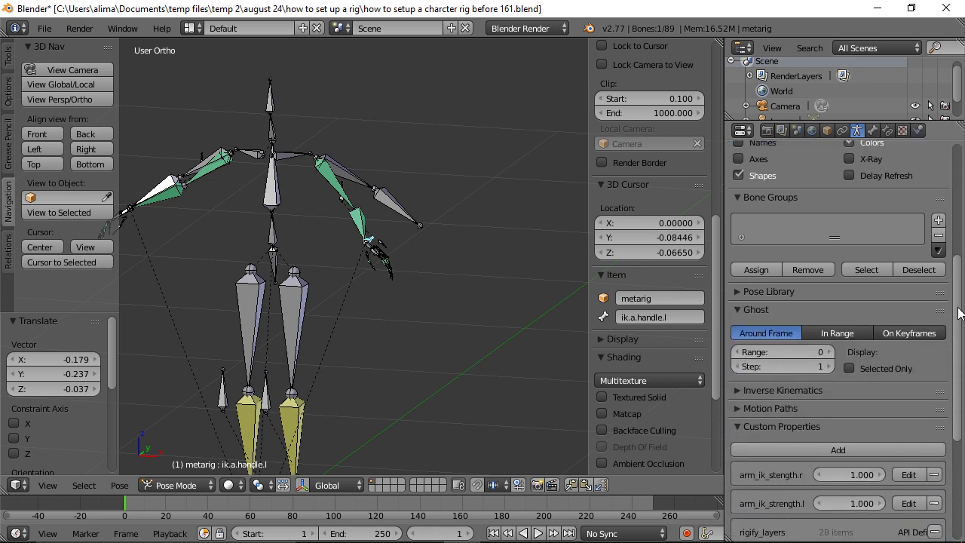
Reset the whole rig by clearing rotation and location on every visible bone, then deselect everything.
key("a")
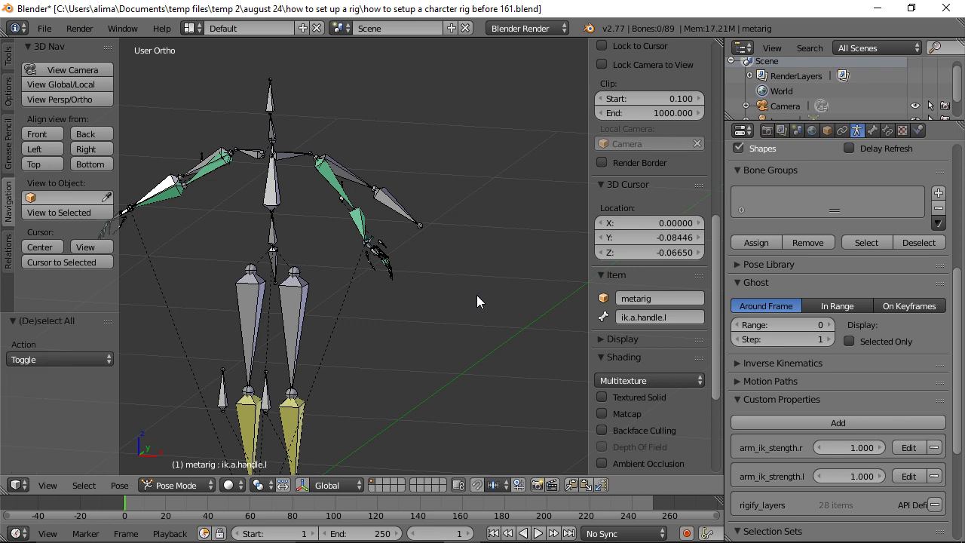
key("a")
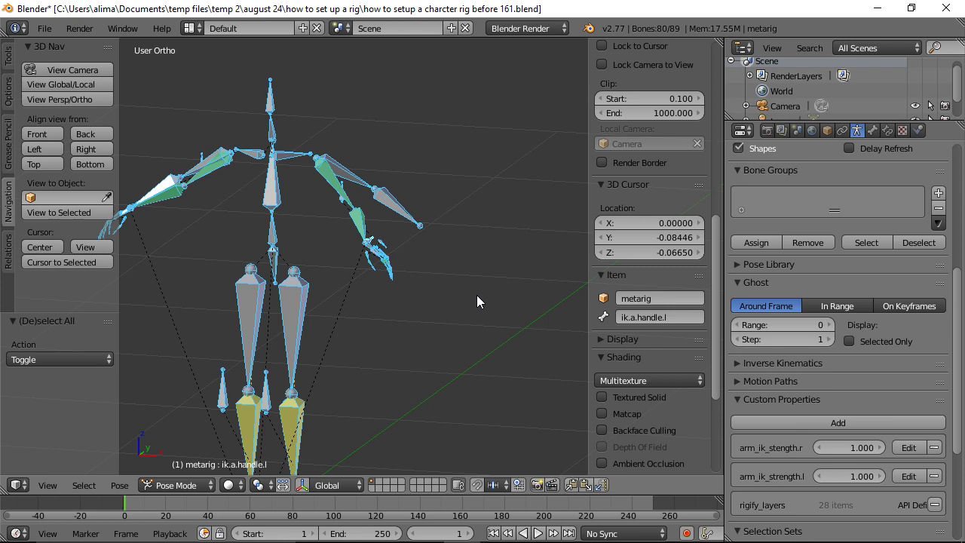
key("alt+r")
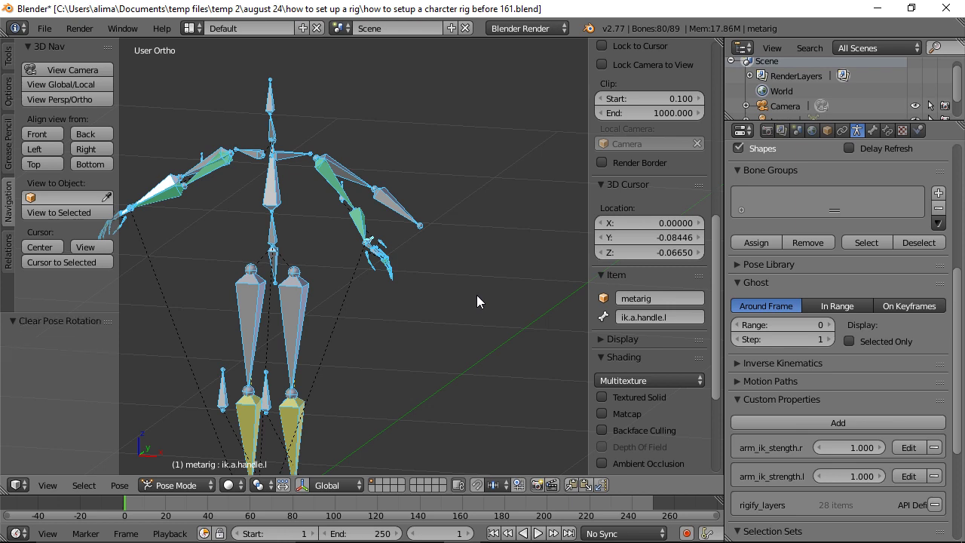
key("alt+g")
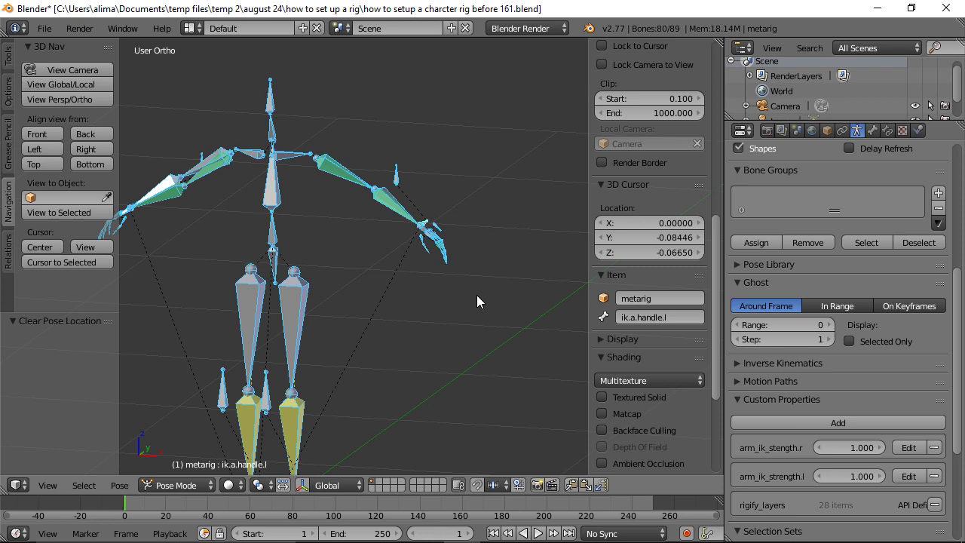
key("a")
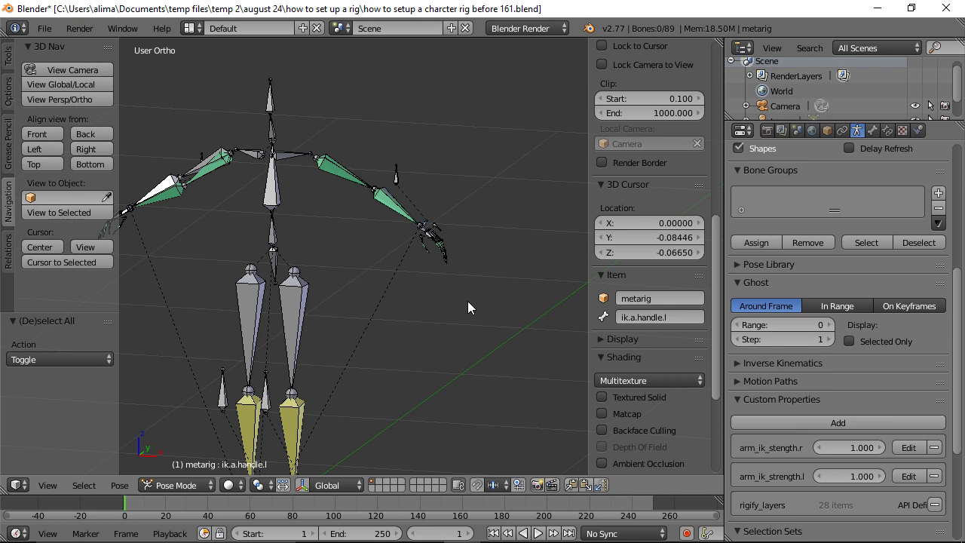
Test the whole rig by moving the main_root bone about 0.043 in X and -0.058 in Z, then cancel the move.
middle_click_drag(441, 354, 482, 279)
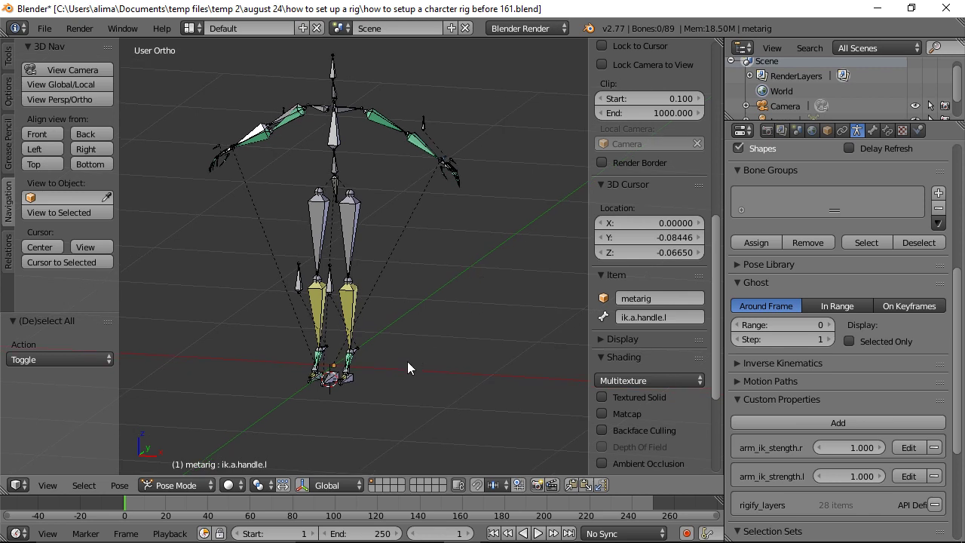
right_click(328, 385)
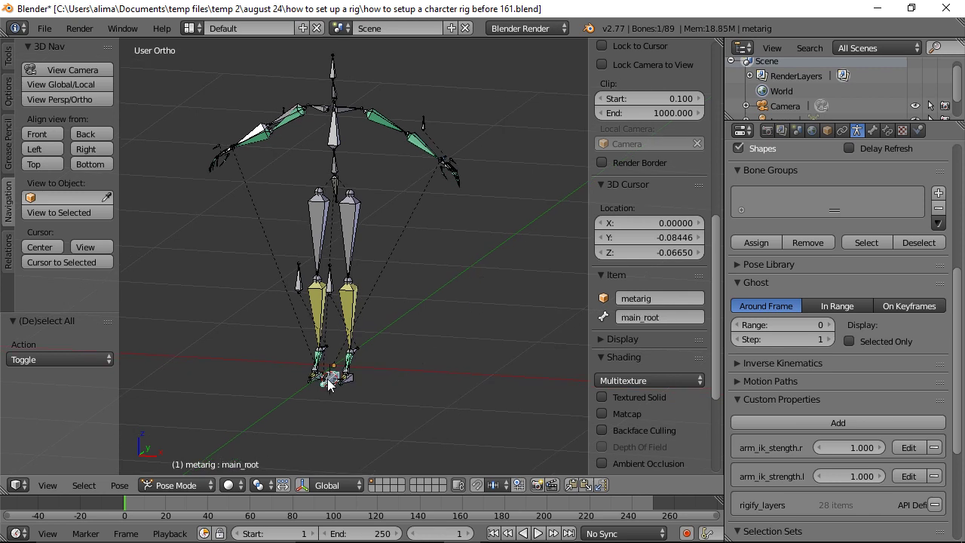
key("g")
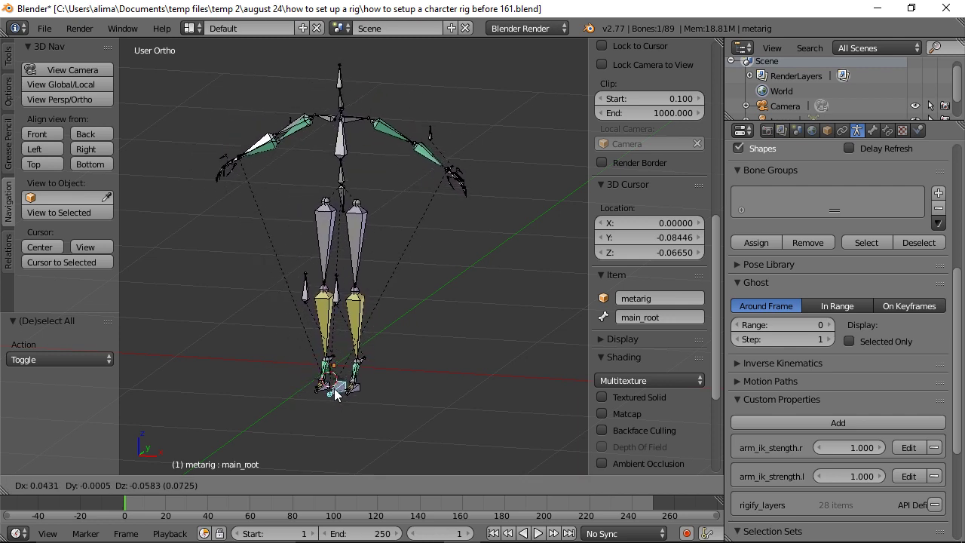
key("Escape")
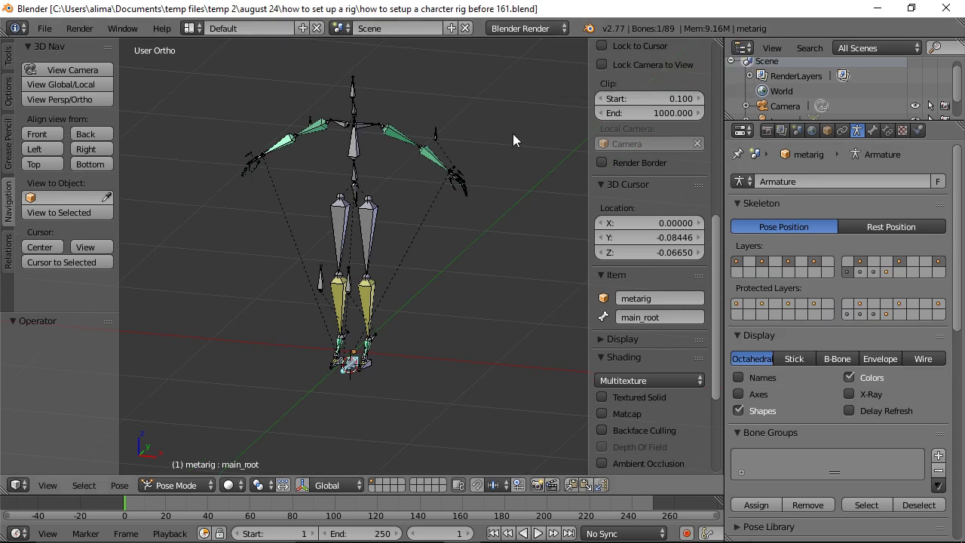
Turn off Inherit Rotation for the head bone so it stops following the neck's rotation.
right_click(353, 85)
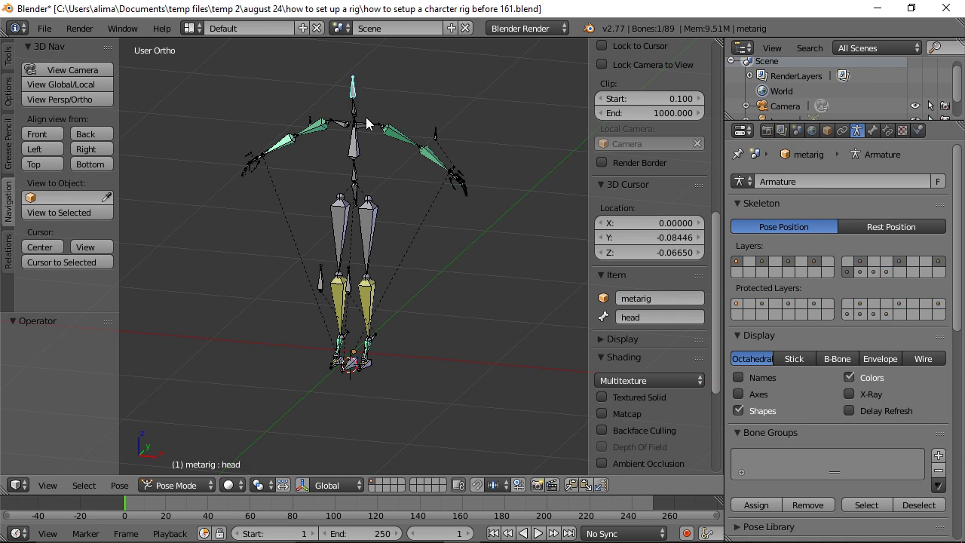
left_click(872, 130)
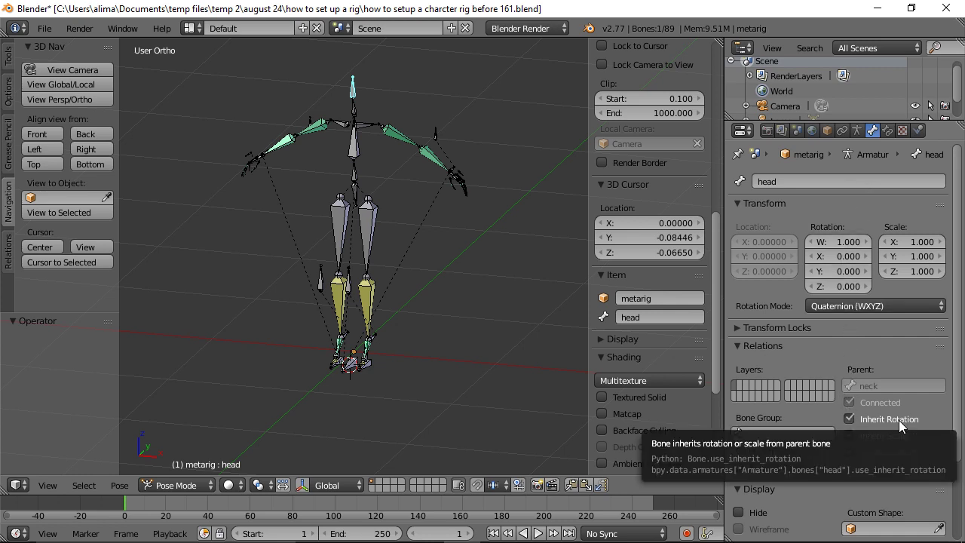
left_click(849, 419)
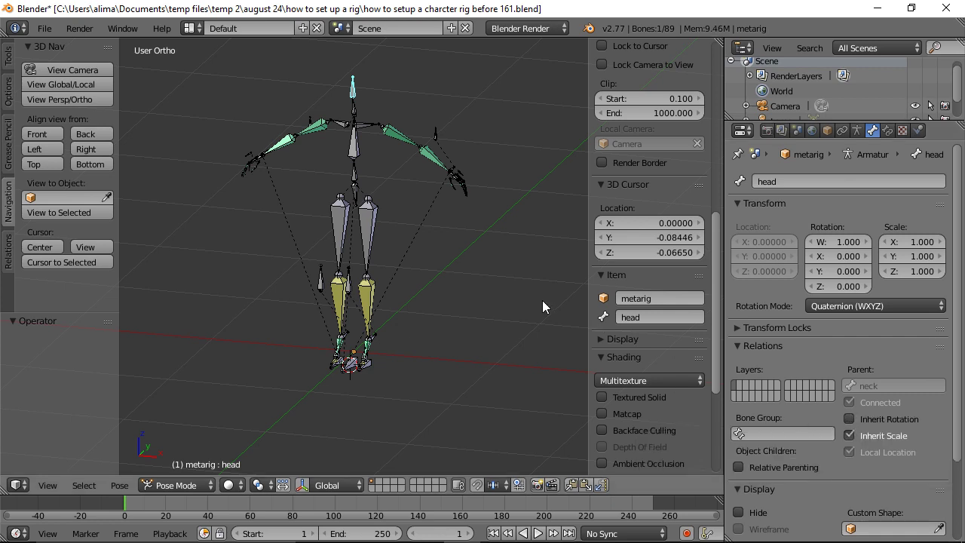
Save the rig as the new version "how to setup a charcter rig before 162.blend" and deselect all bones.
key("ctrl+alt+s")
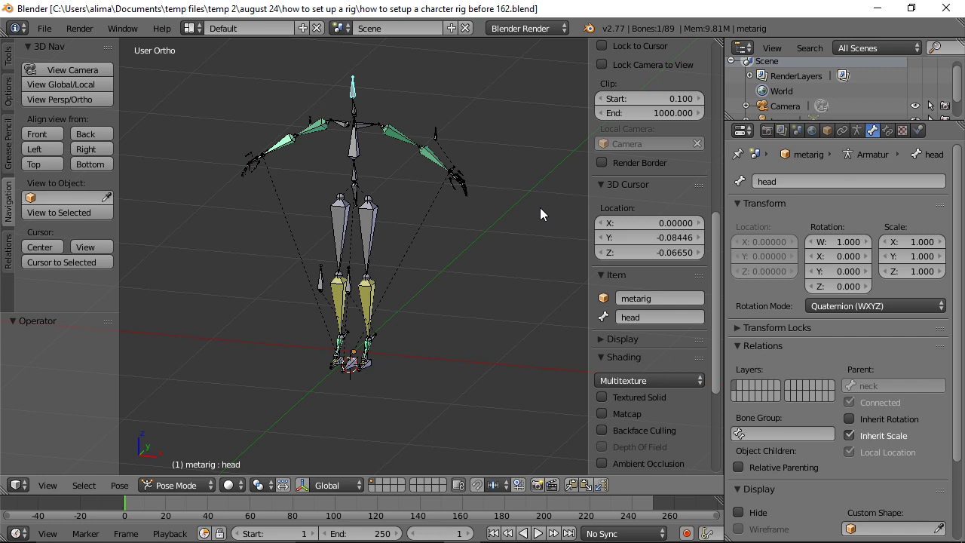
key("a")
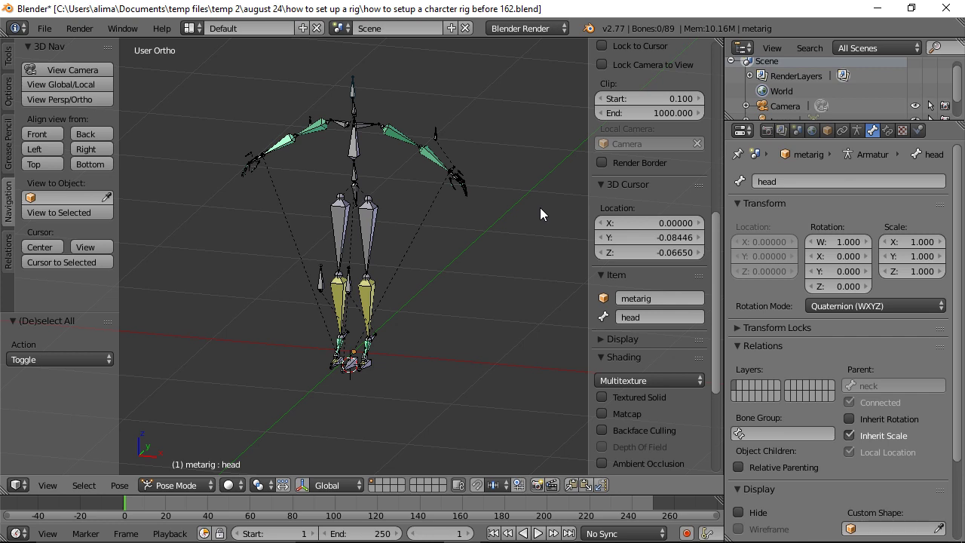
key("ctrl+alt+s")
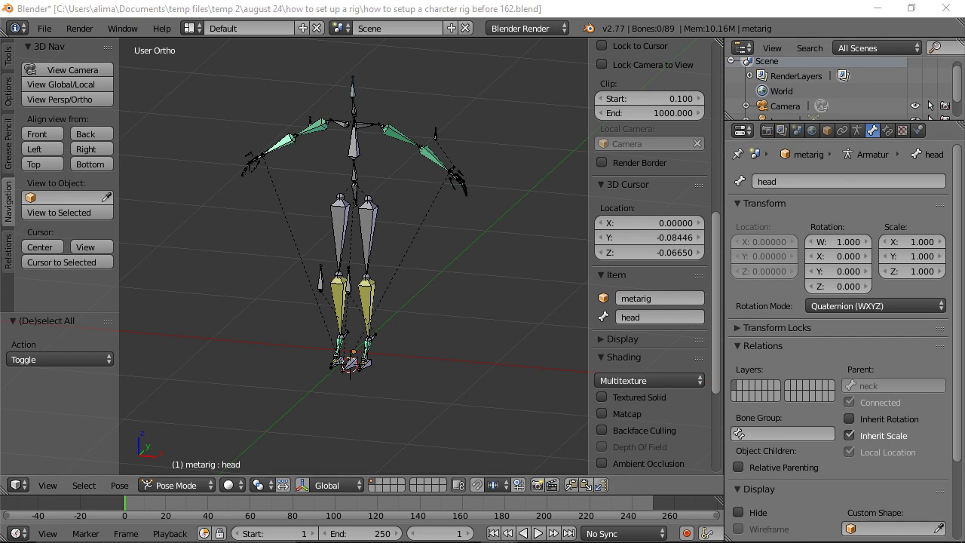